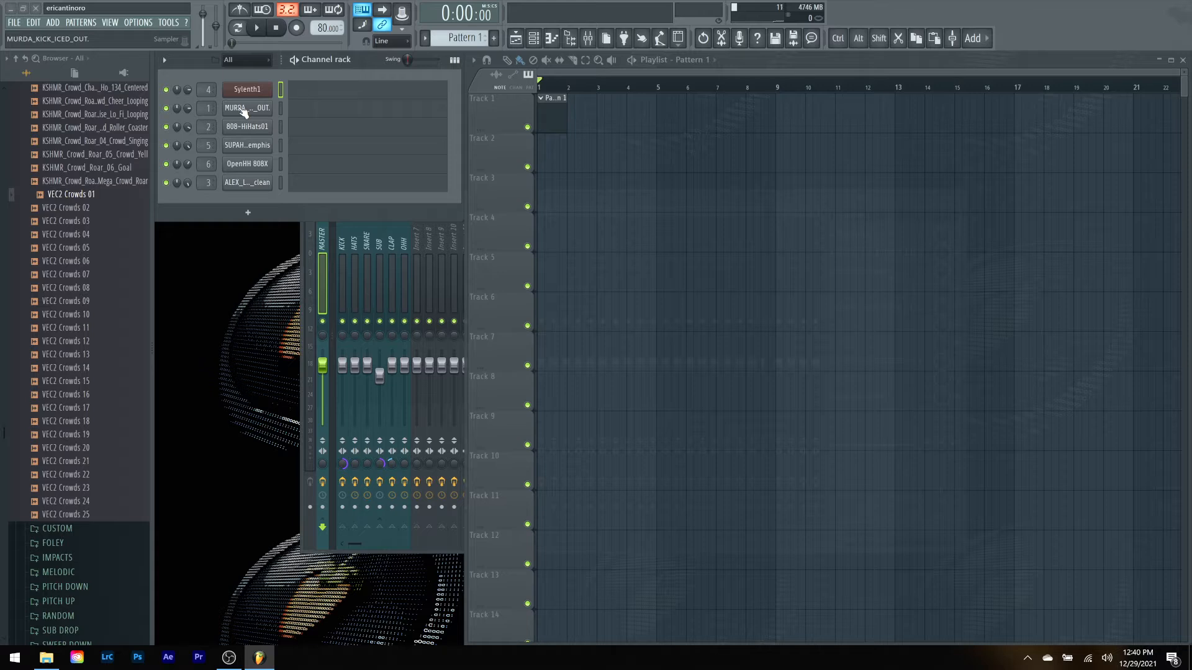
Step: Audition the kick sample from its channel settings, then close them
click(244, 110)
click(553, 521)
click(551, 520)
key(Escape)
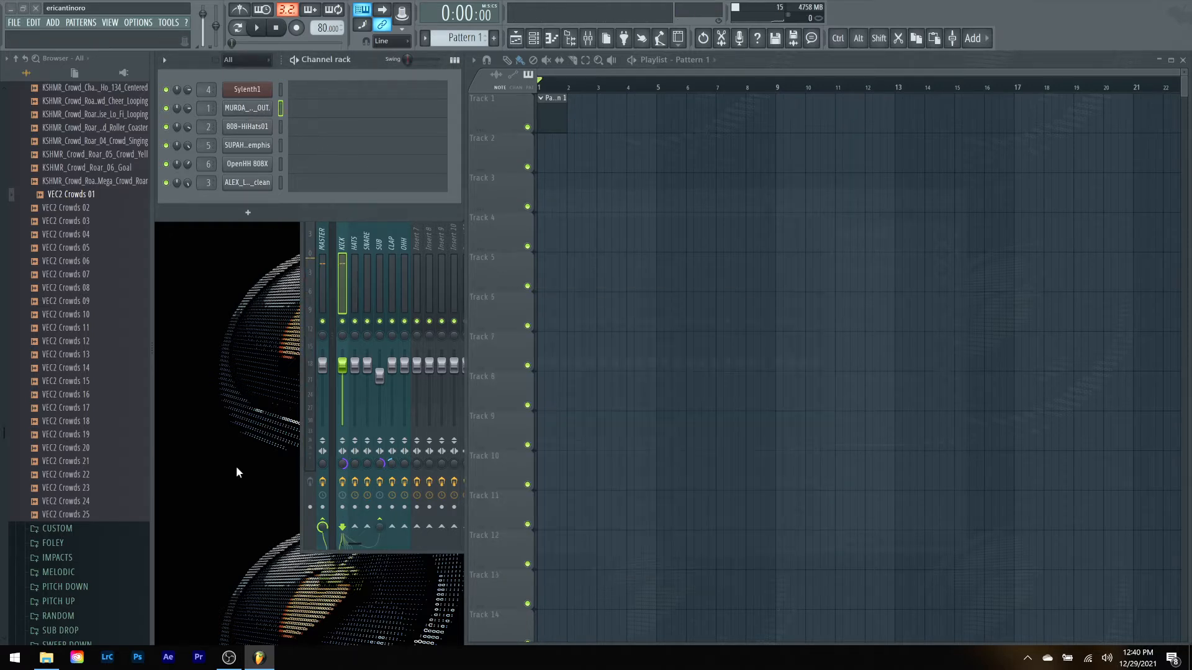
Step: Import all 13 Fake (Fminor 125bpm) stems from the File Explorer window into the playlist from Track 2 down and delete the Pattern 1 clip
click(46, 658)
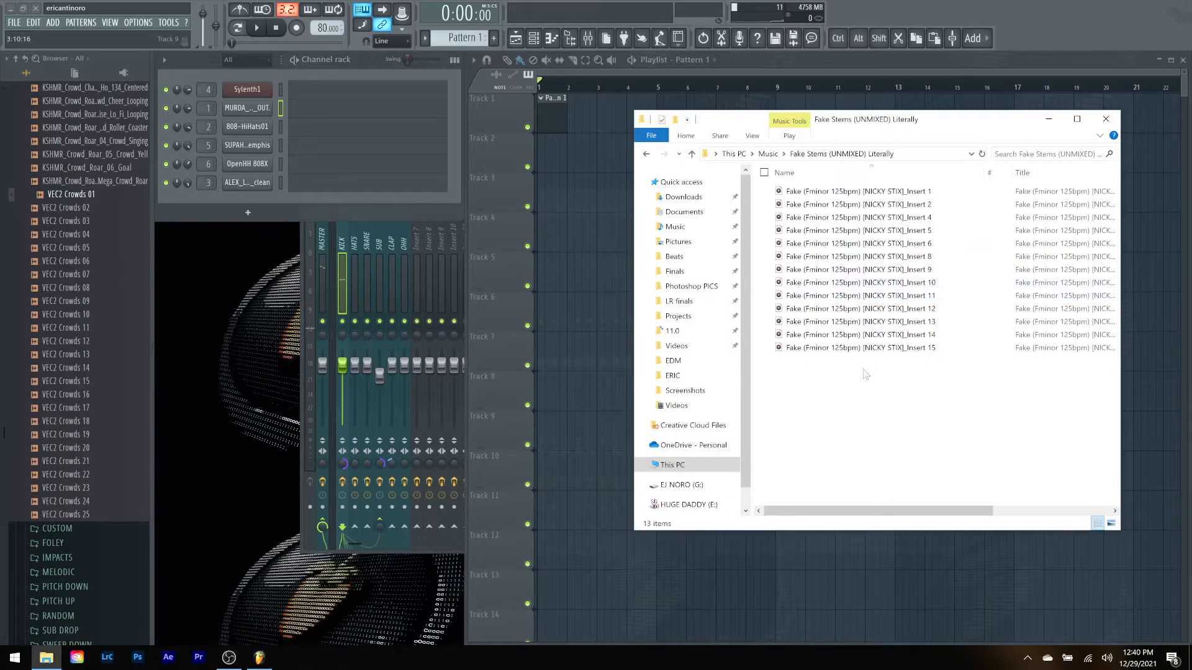
drag(841, 376, 540, 161)
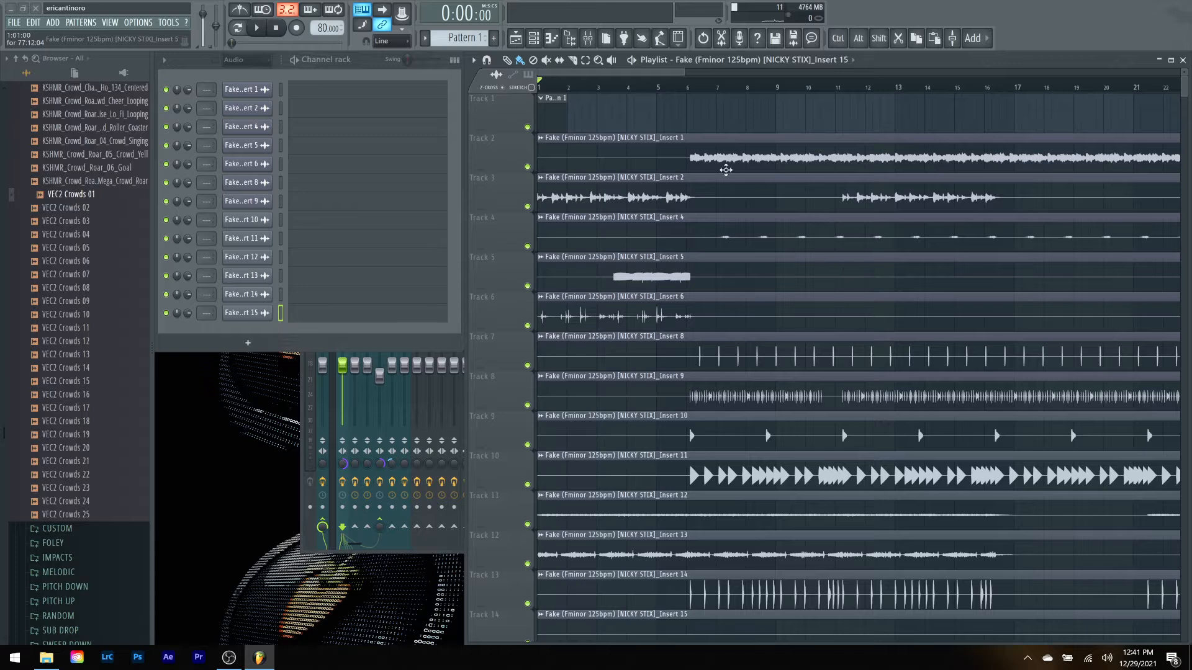
right_click(572, 121)
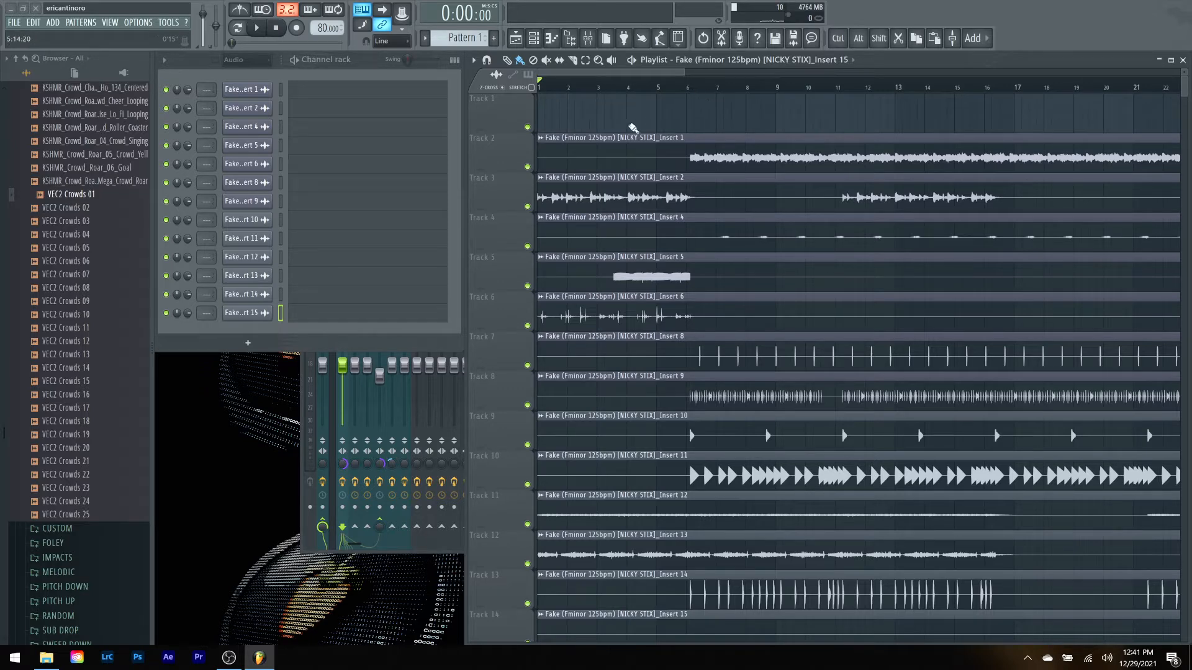
drag(619, 128, 601, 160)
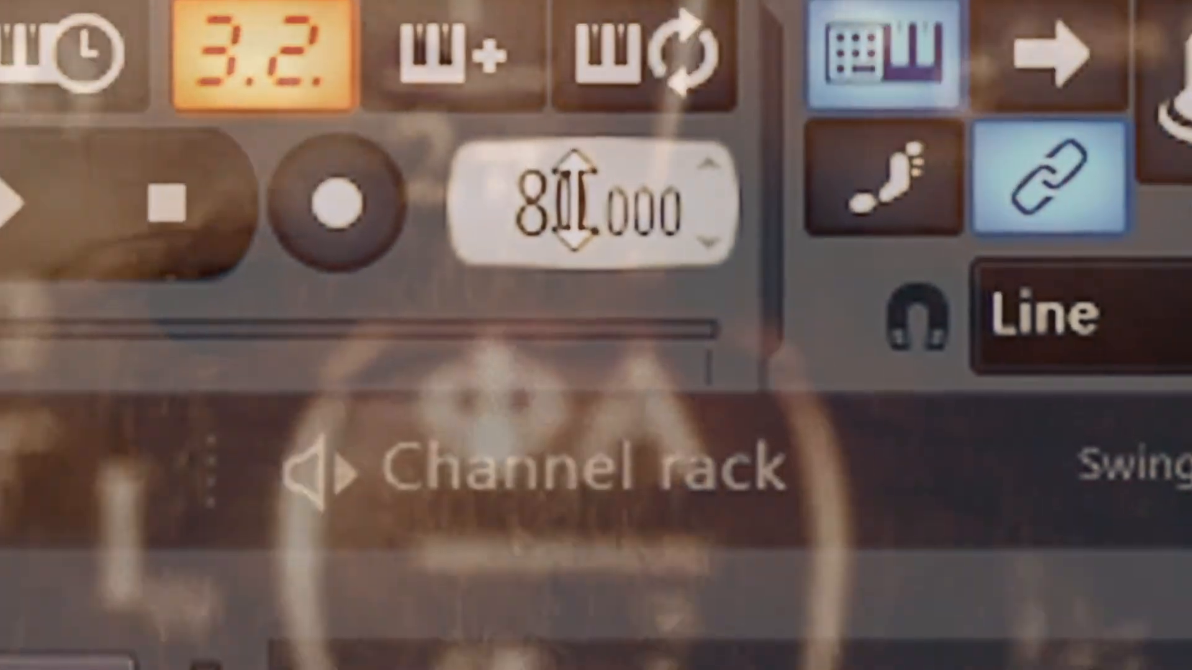
Step: Set the project tempo to 62.5 BPM
drag(575, 200, 574, 290)
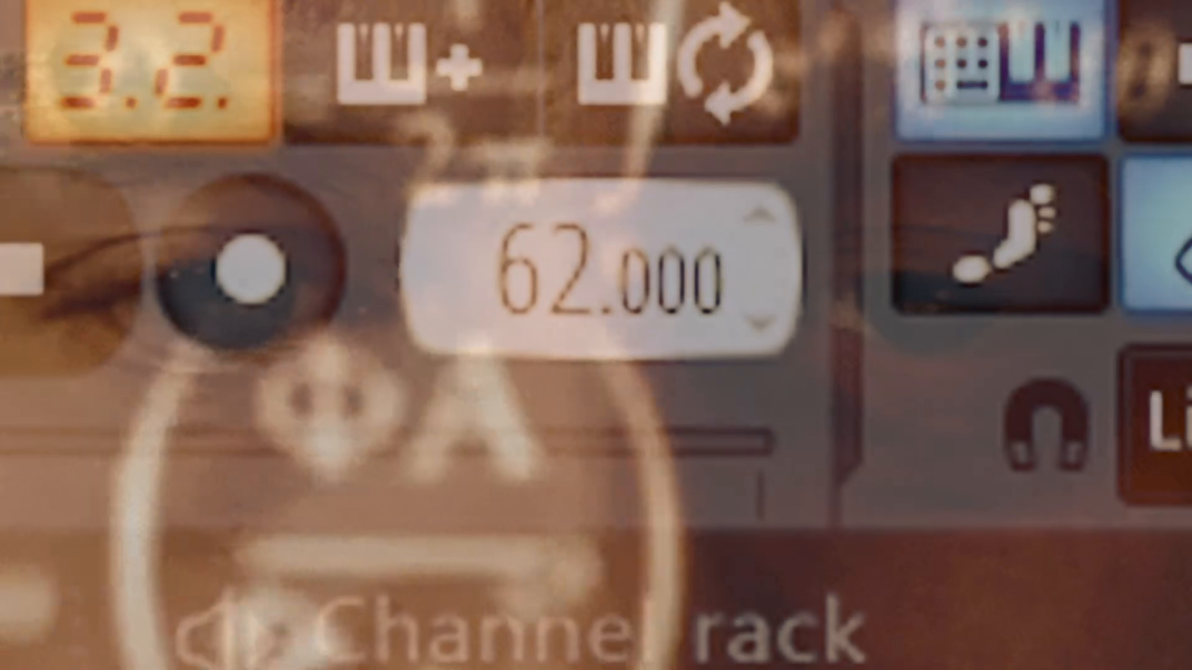
drag(669, 274, 670, 256)
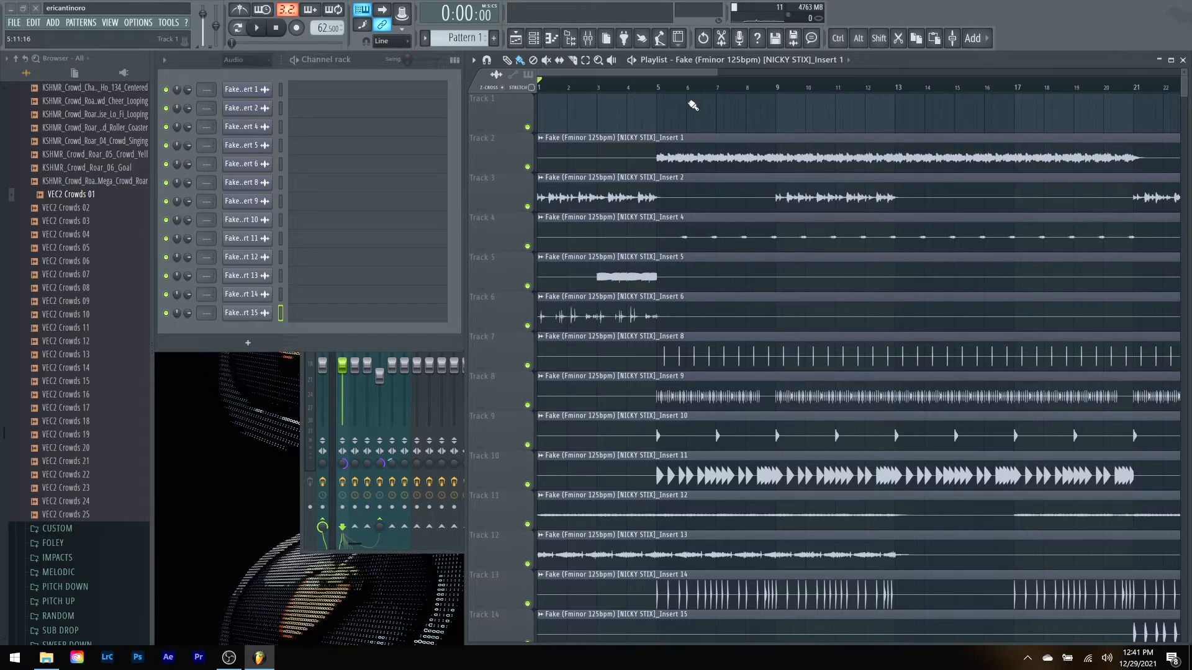
Step: Move the Insert 1 stem to Track 1, Insert 2 to Track 2 and Insert 13 to Track 3
drag(653, 157, 652, 117)
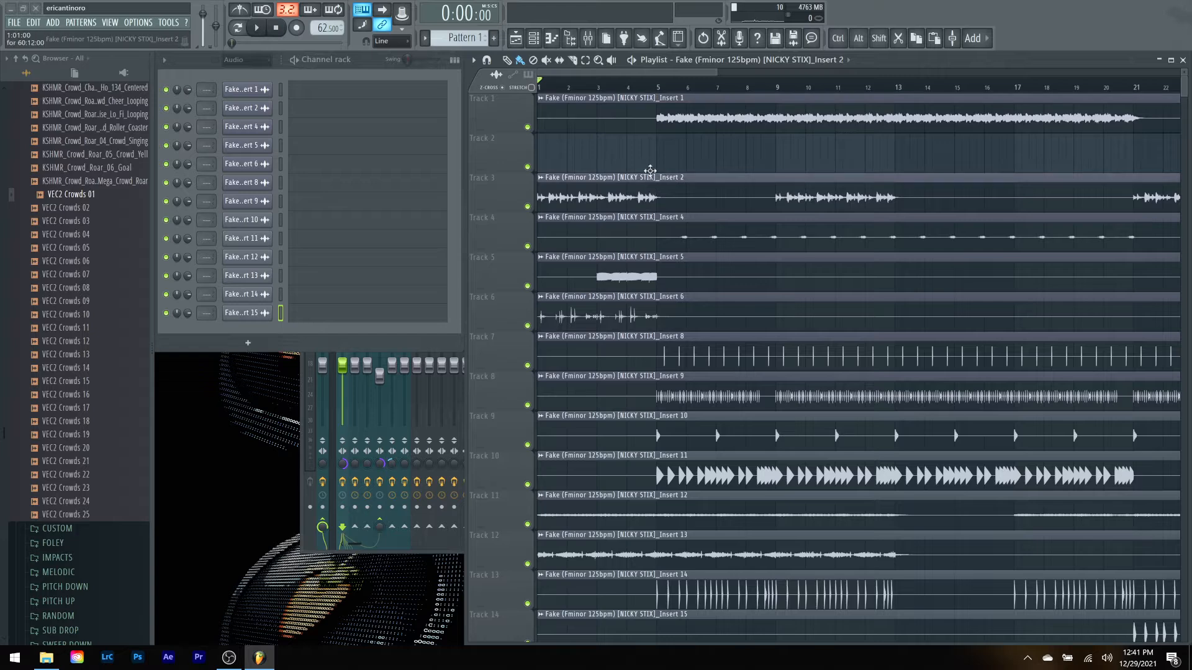
drag(650, 186, 650, 148)
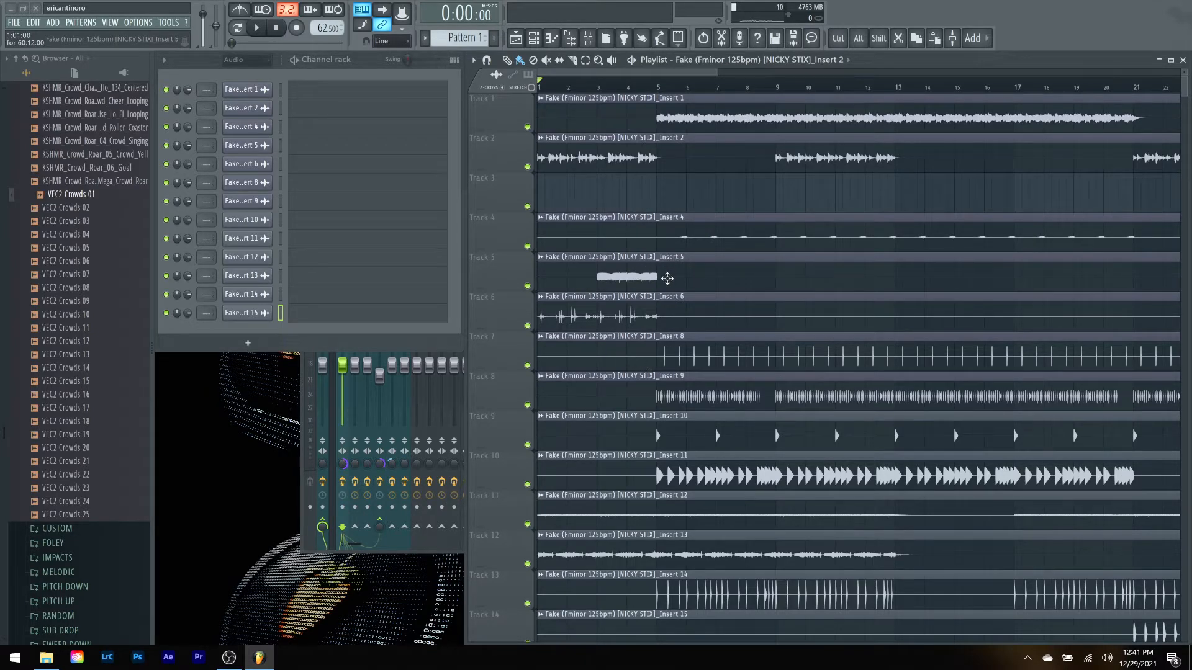
drag(599, 551, 586, 193)
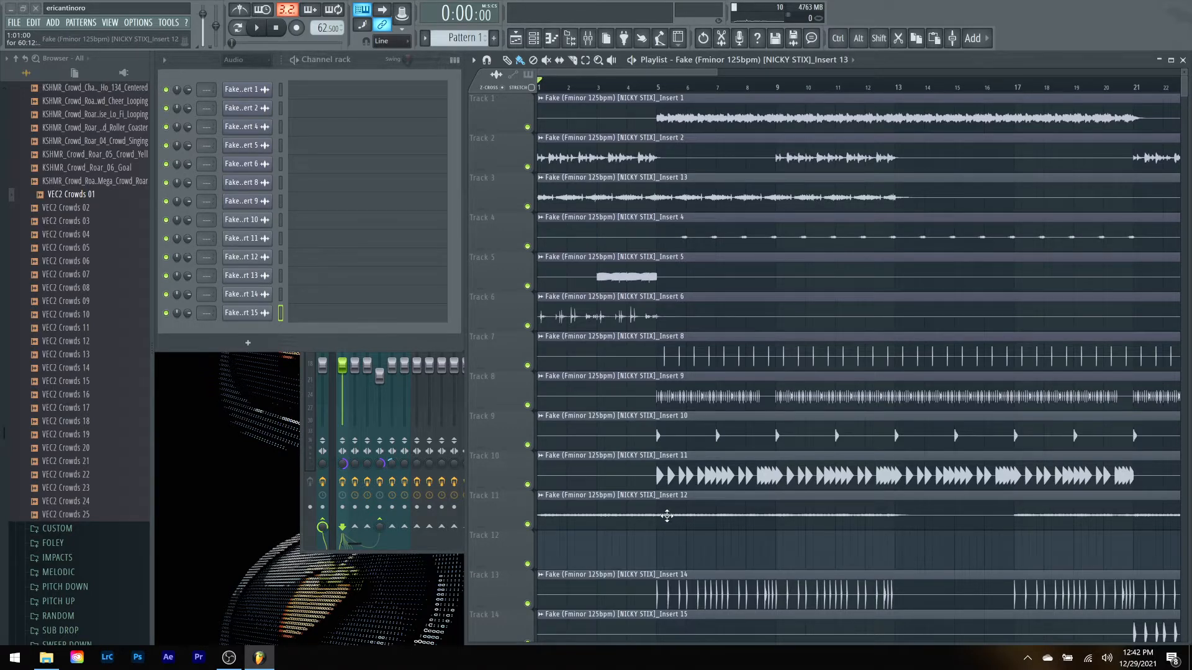
Step: Shift all the stem clips from Track 4 downward three tracks lower in the playlist
drag(590, 222, 724, 645)
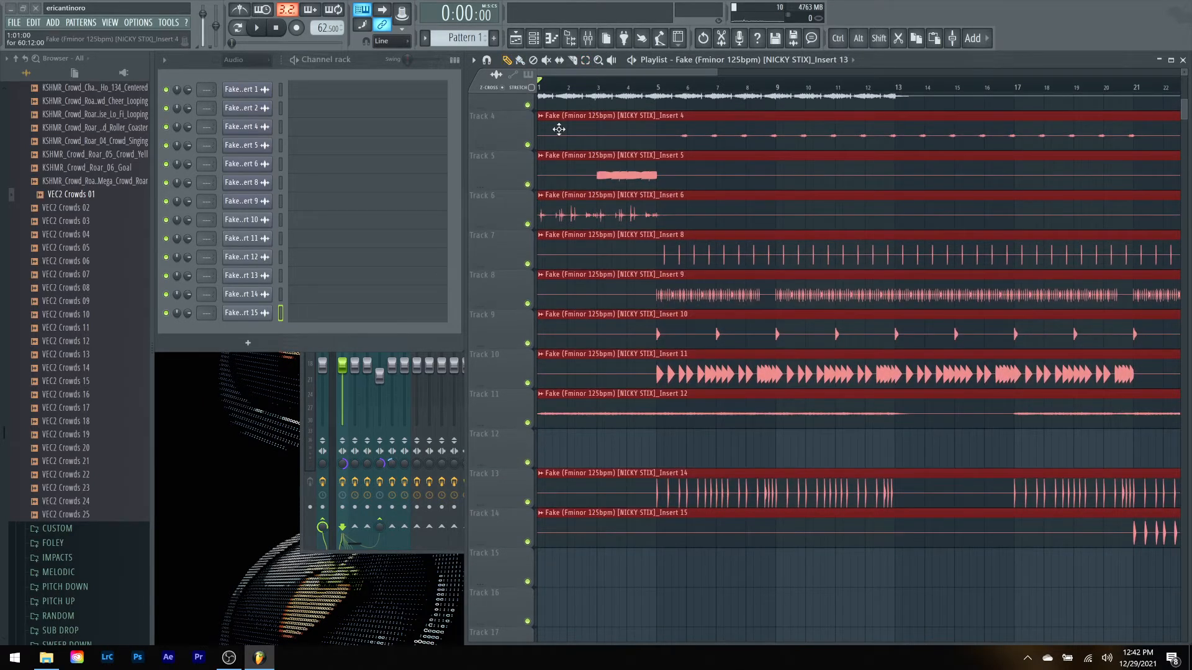
key(shift+Down)
key(shift+Down)
key(shift+Down)
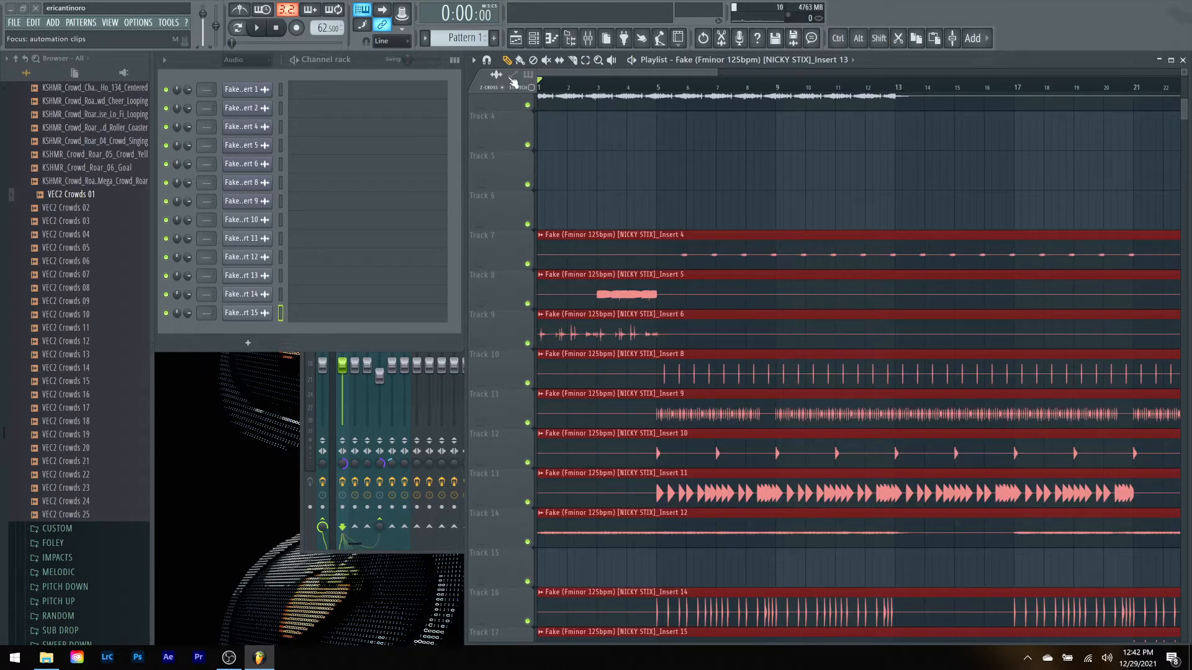
click(606, 207)
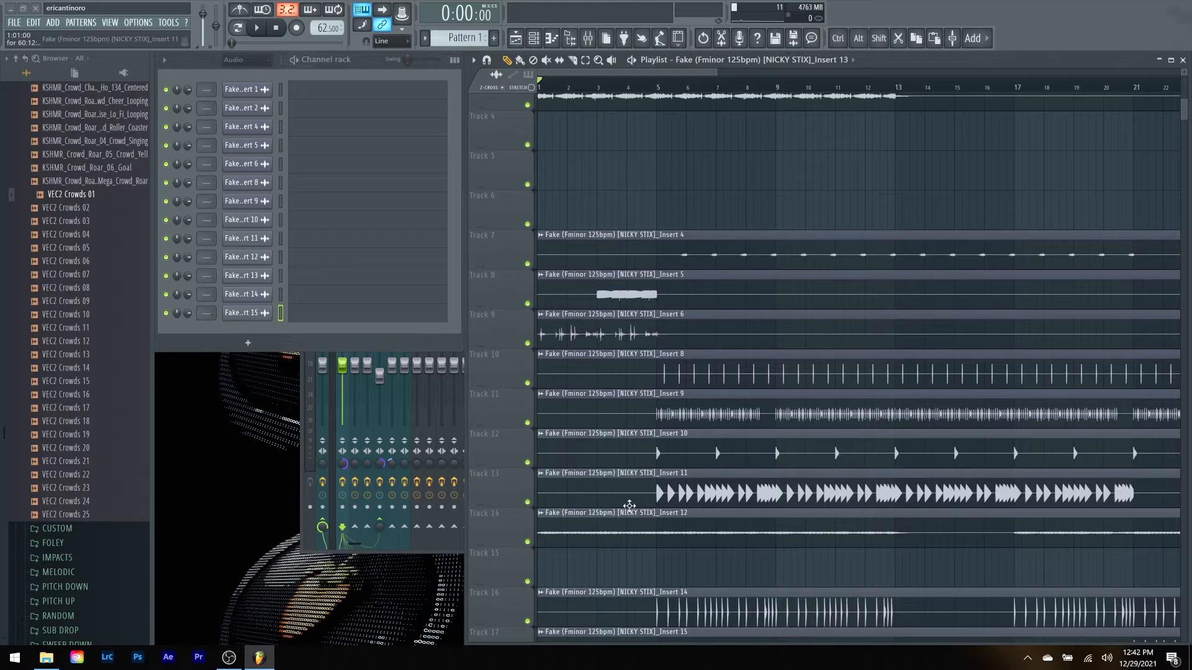
Step: Move the Insert 12 stem to Track 4, Insert 5 to Track 5 and Insert 6 to Track 6
drag(604, 532, 570, 131)
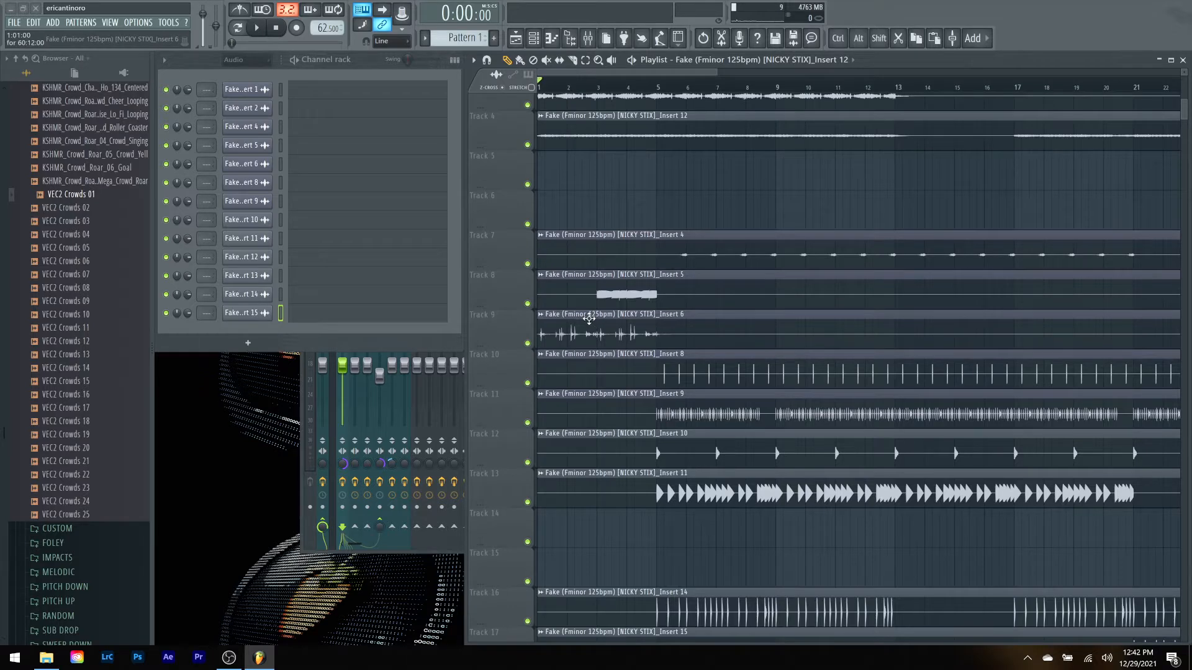
drag(603, 293, 603, 175)
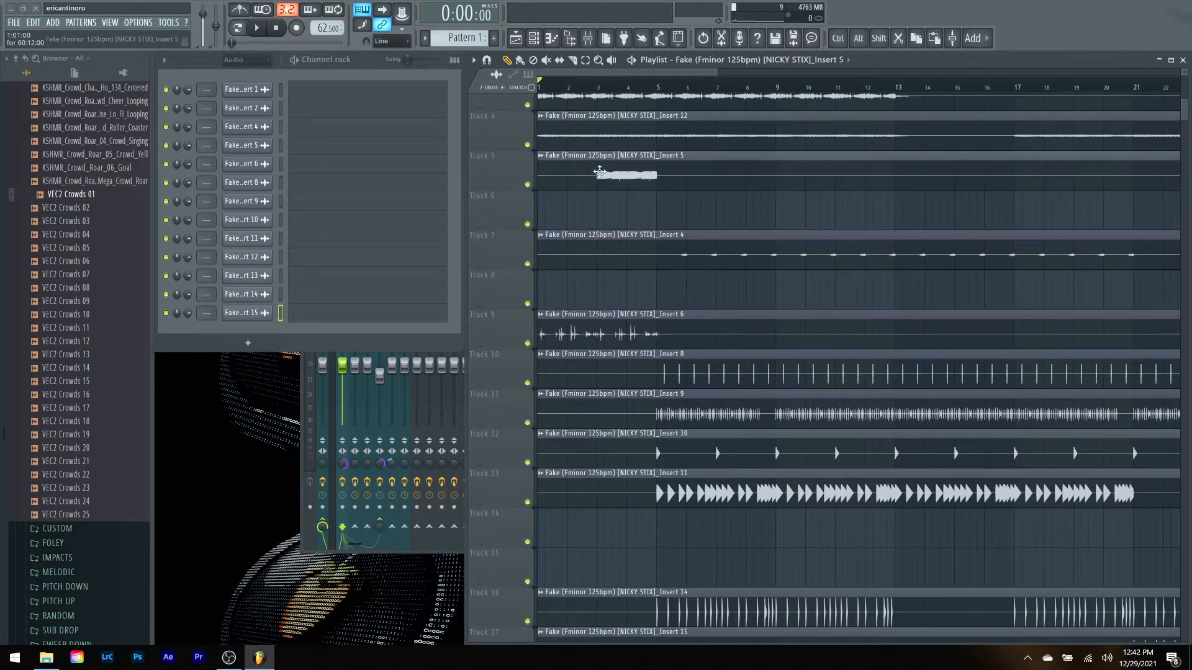
drag(645, 250, 588, 214)
Step: Move the Insert 11 stem to Track 8, Insert 14 to Track 9 and Insert 4 to Track 13
drag(597, 297, 589, 336)
drag(633, 488, 617, 277)
drag(614, 340, 601, 505)
drag(641, 601, 623, 343)
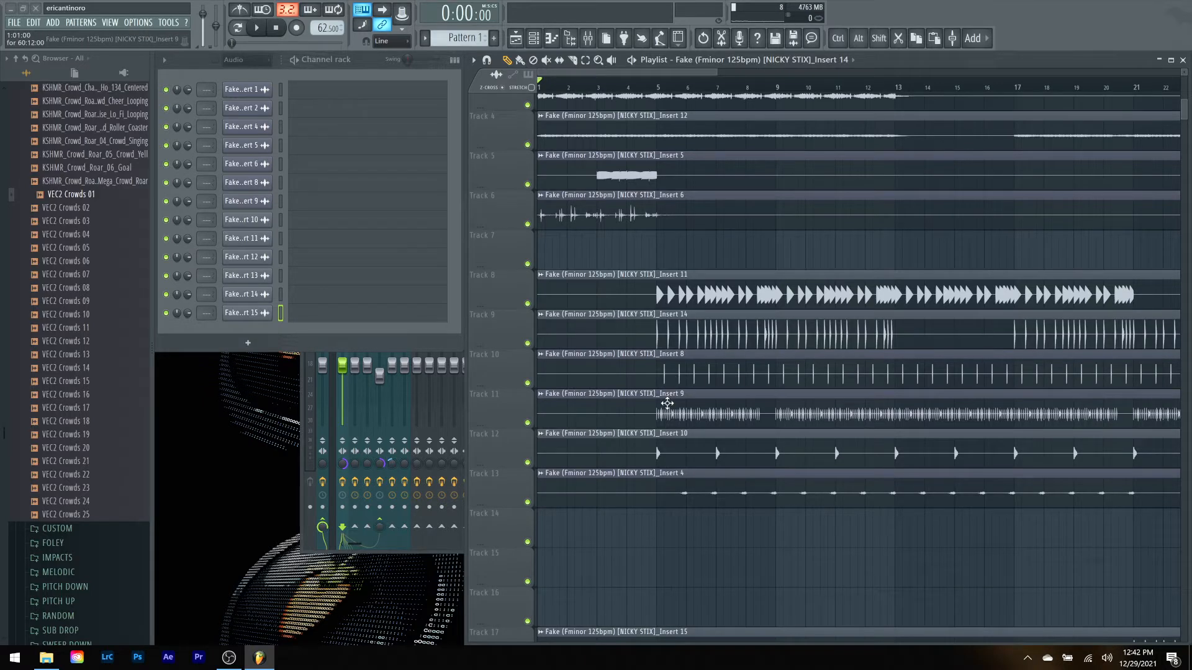
Step: Move the Insert 9 stem to Track 14 and the Insert 15 stem to Track 11
drag(680, 415, 652, 530)
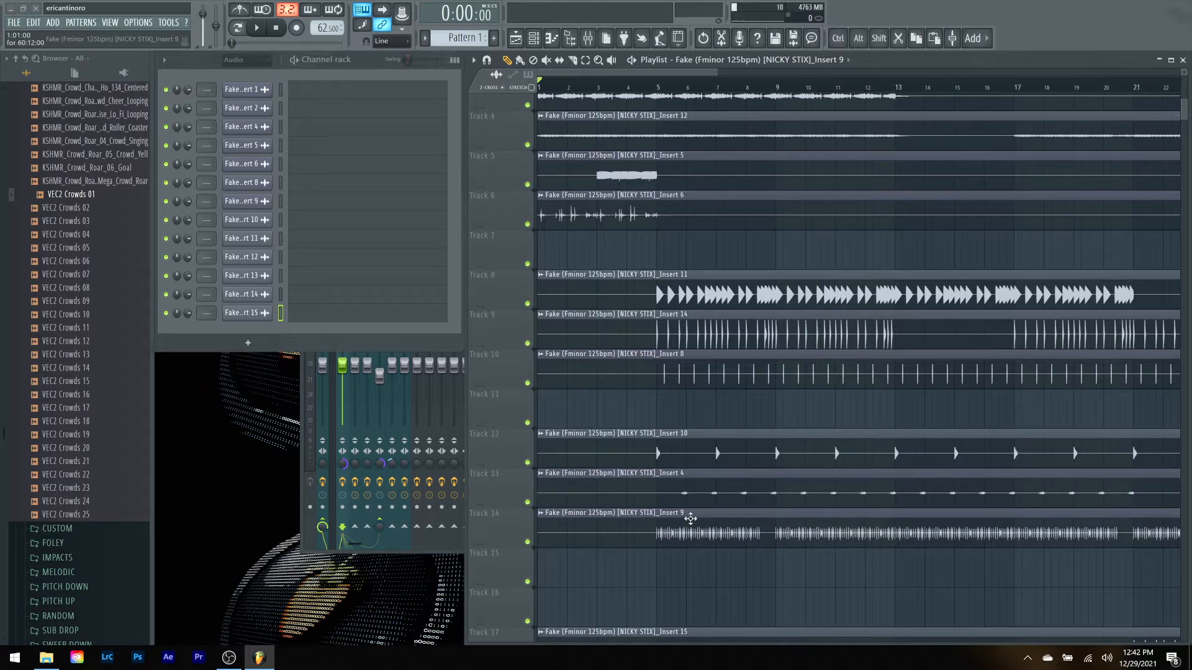
scroll(689, 520, down, 2)
drag(839, 573, 804, 309)
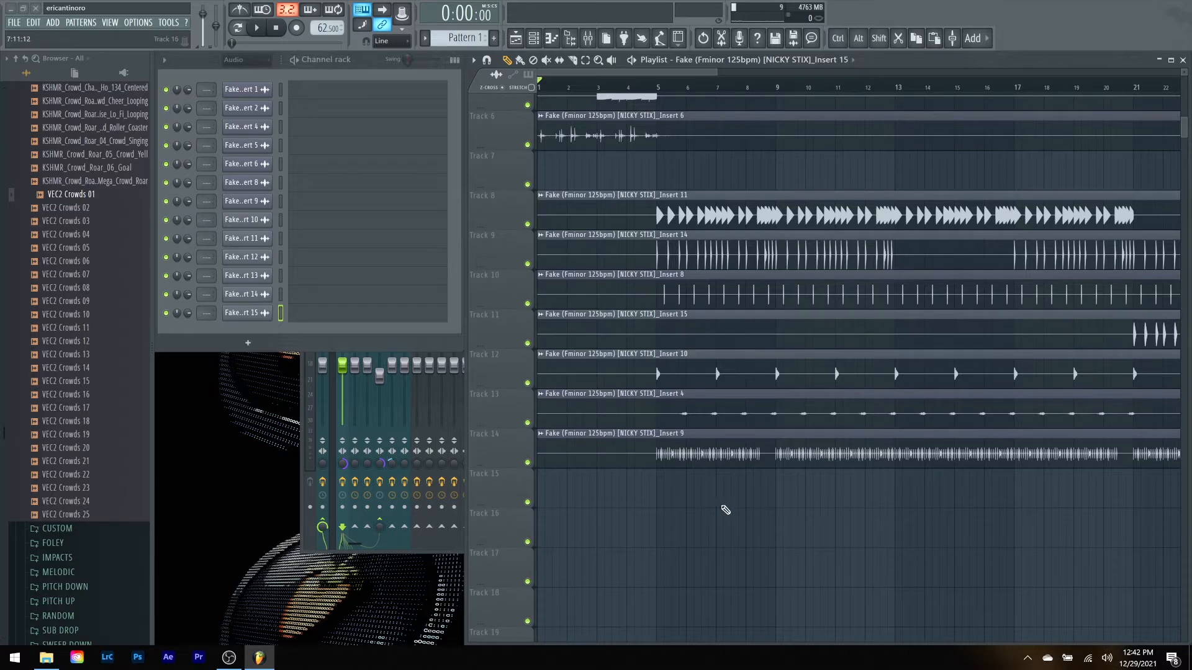
Step: Shift the Insert 10, Insert 4 and Insert 9 clips down one track together, leaving Track 12 empty
click(584, 60)
mouse_move(658, 506)
mouse_down()
mouse_move(657, 468)
mouse_move(723, 349)
mouse_up()
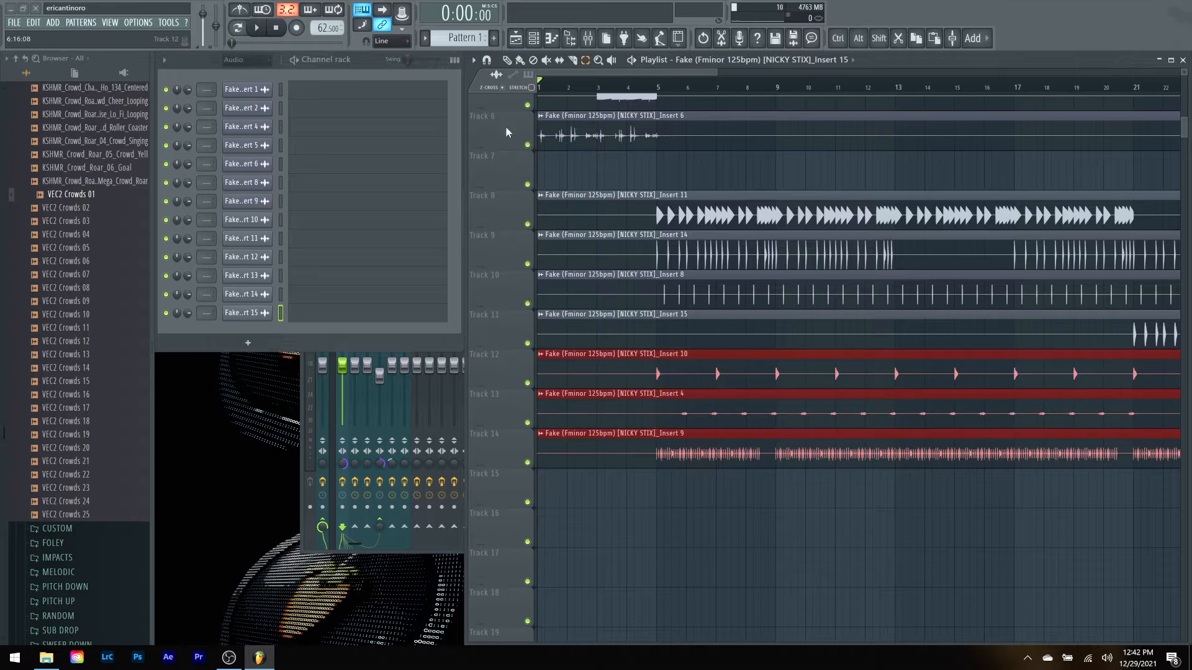
drag(599, 391, 576, 438)
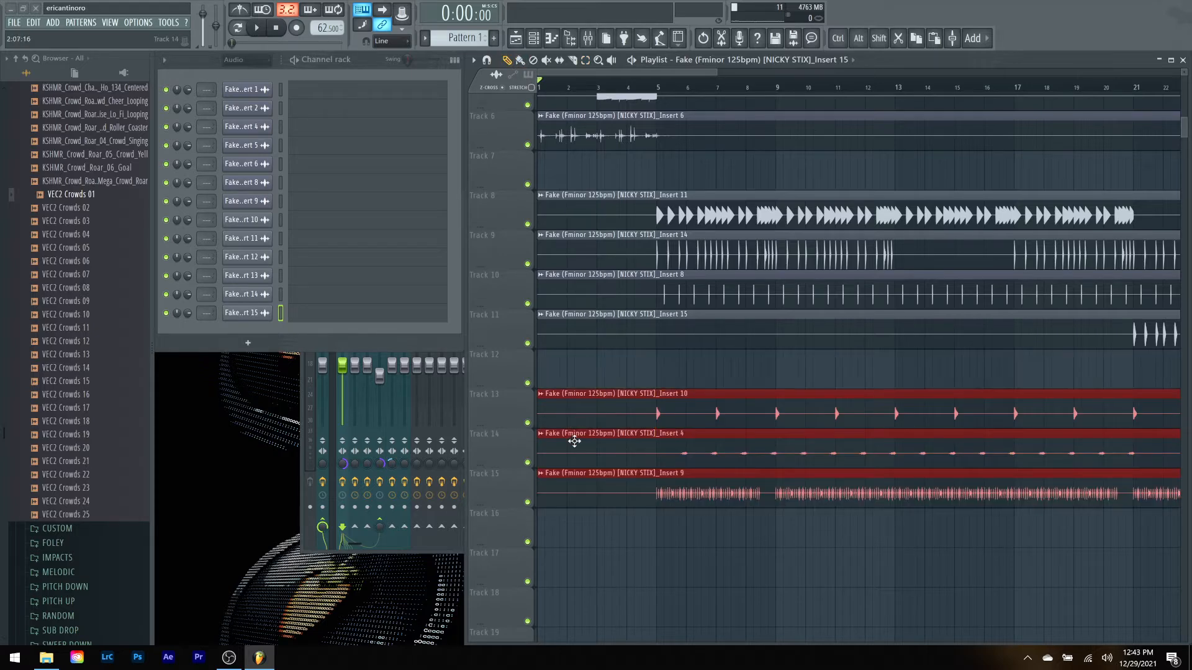
click(591, 372)
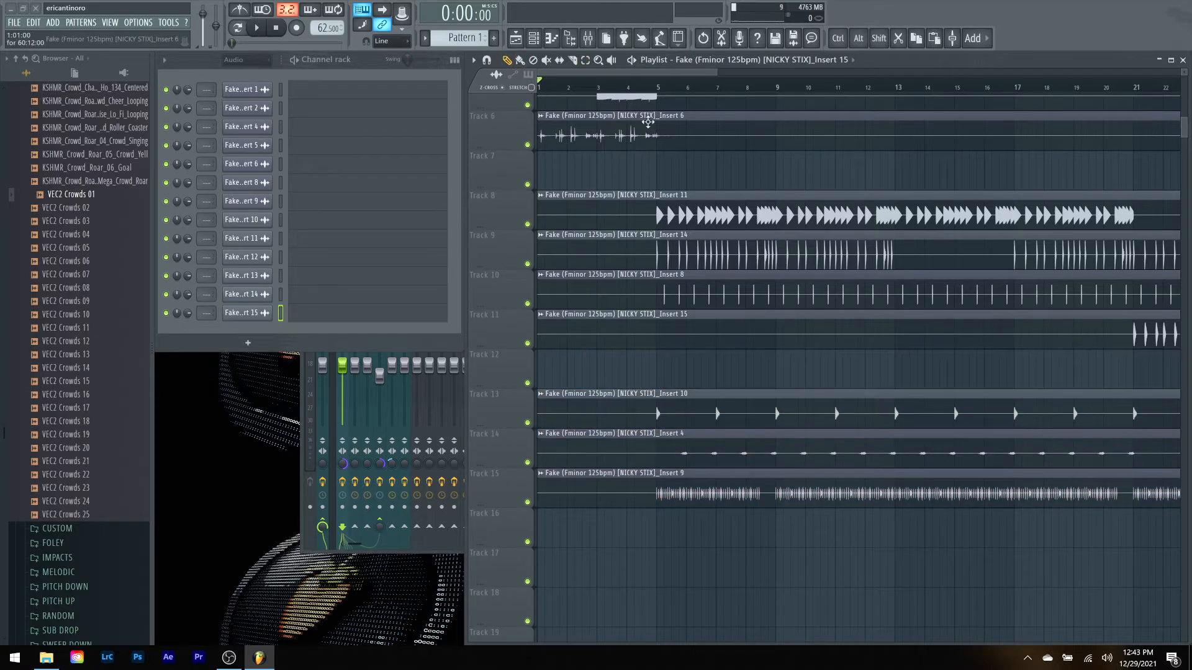
Step: Play the arranged stems from the beginning of the playlist and stop playback
scroll(612, 226, up, 5)
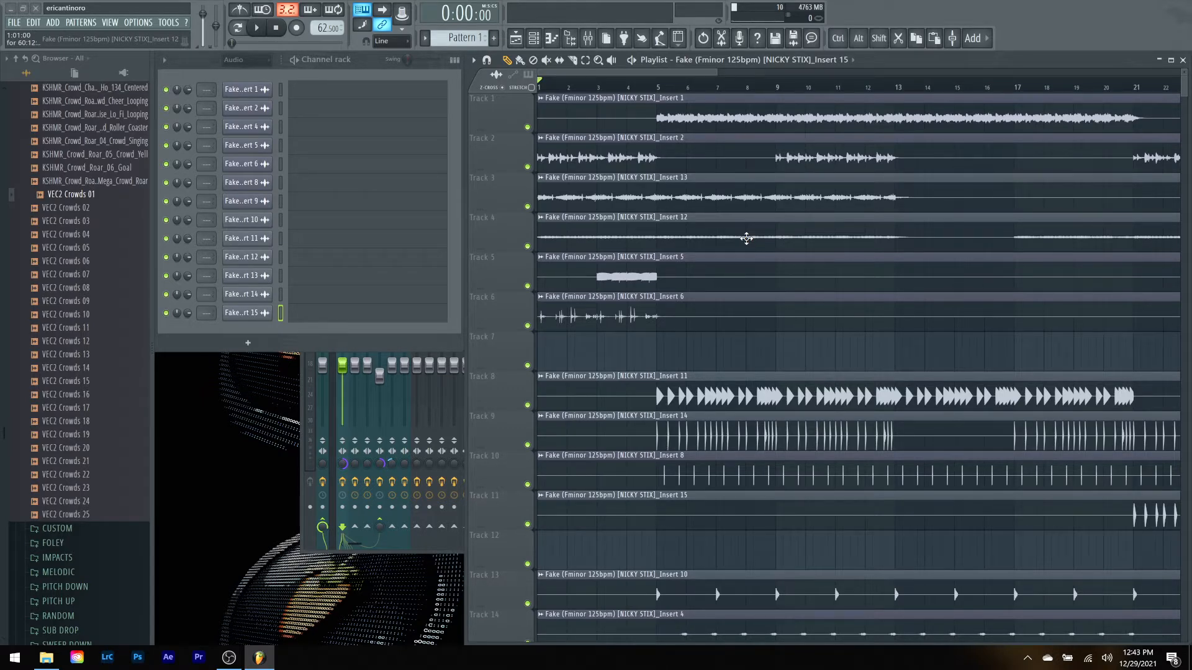
key(space)
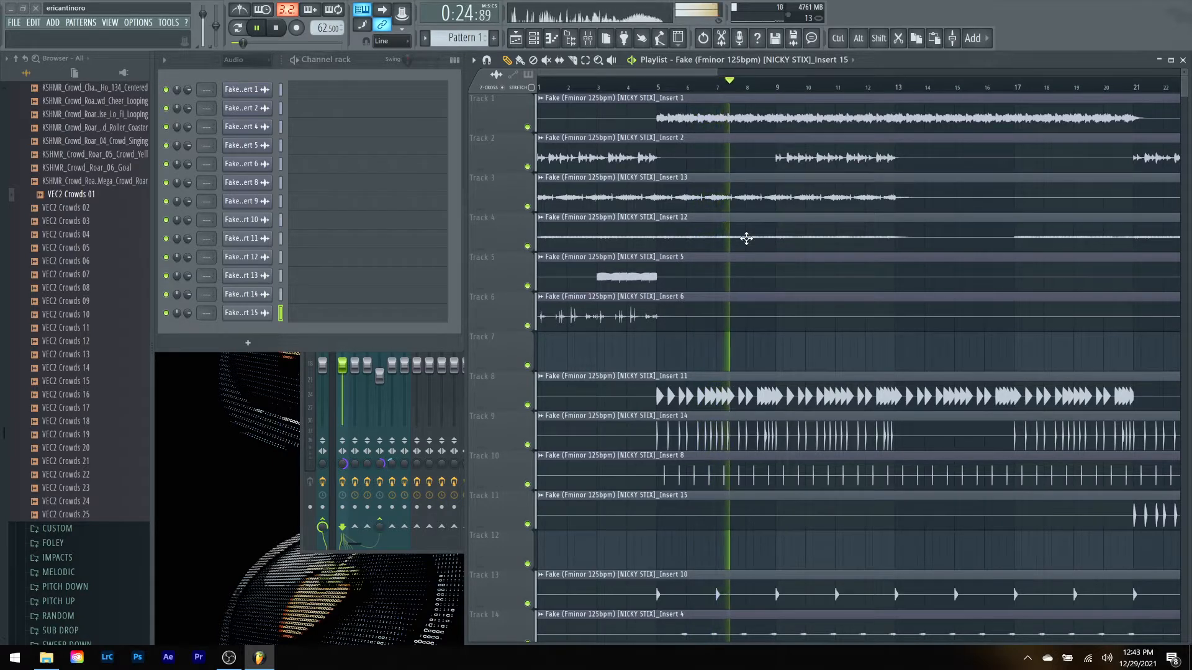
key(space)
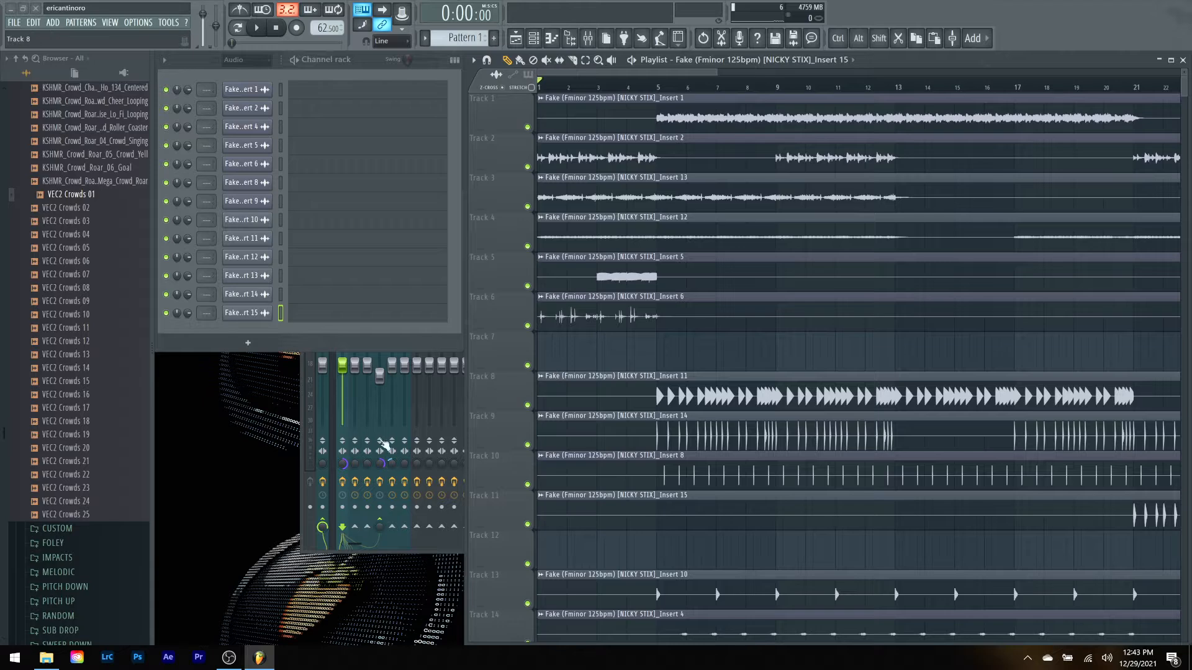
Step: Open the Fruity parametric EQ 2 in slot 5 of the mixer's master track
click(311, 526)
click(323, 305)
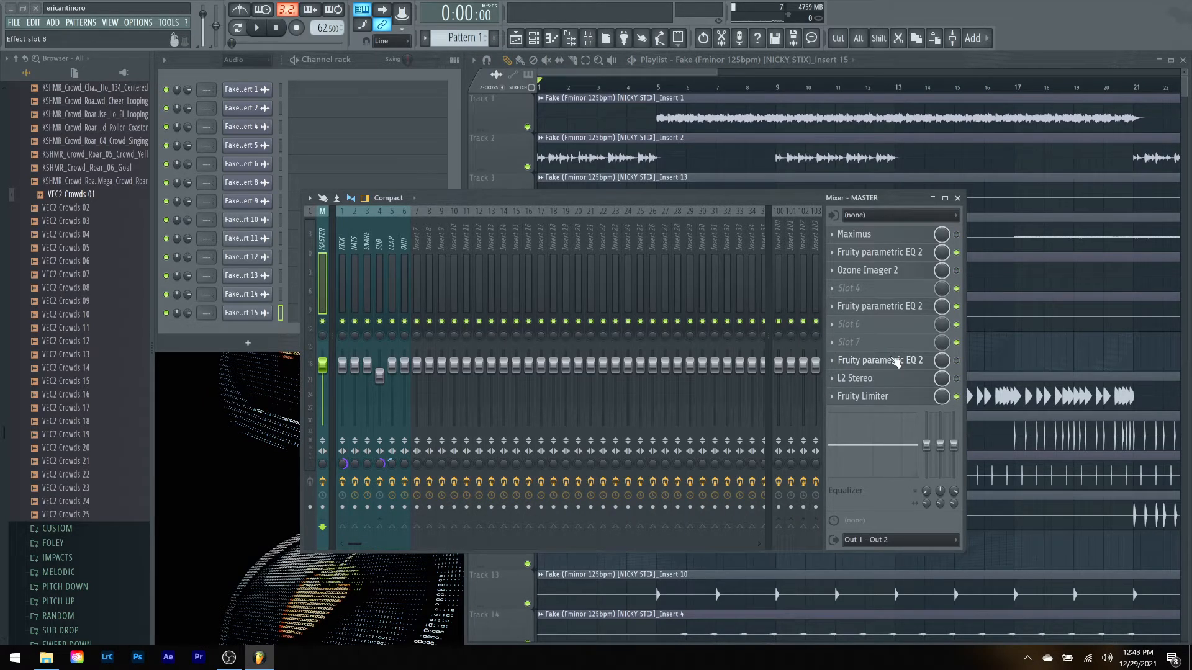
click(890, 310)
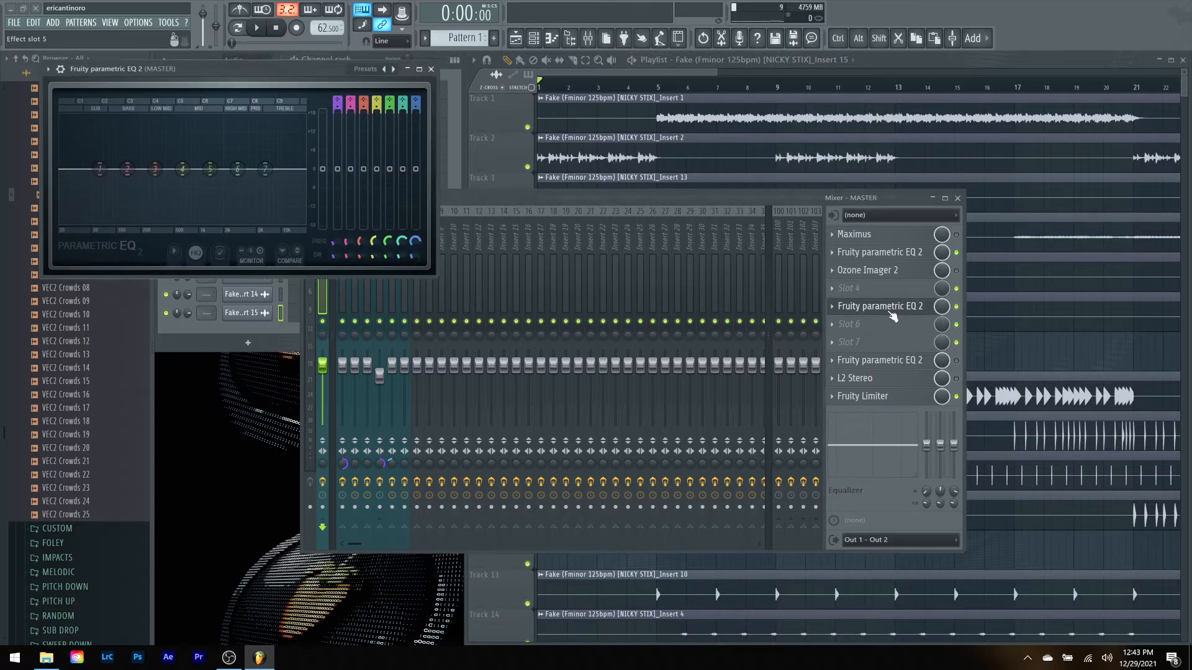
Step: Try boosting band 5 of the master EQ during playback, then reset the band and close the equalizer
key(space)
drag(213, 178, 230, 122)
drag(220, 123, 213, 167)
key(space)
right_click(212, 167)
click(234, 182)
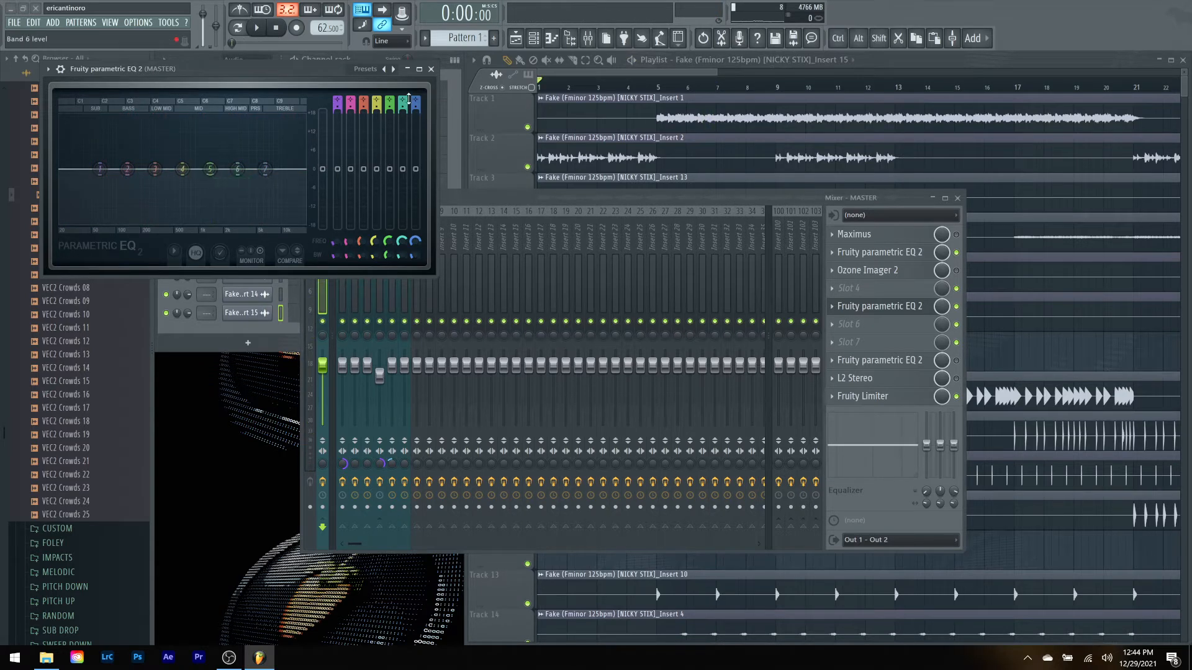
click(430, 69)
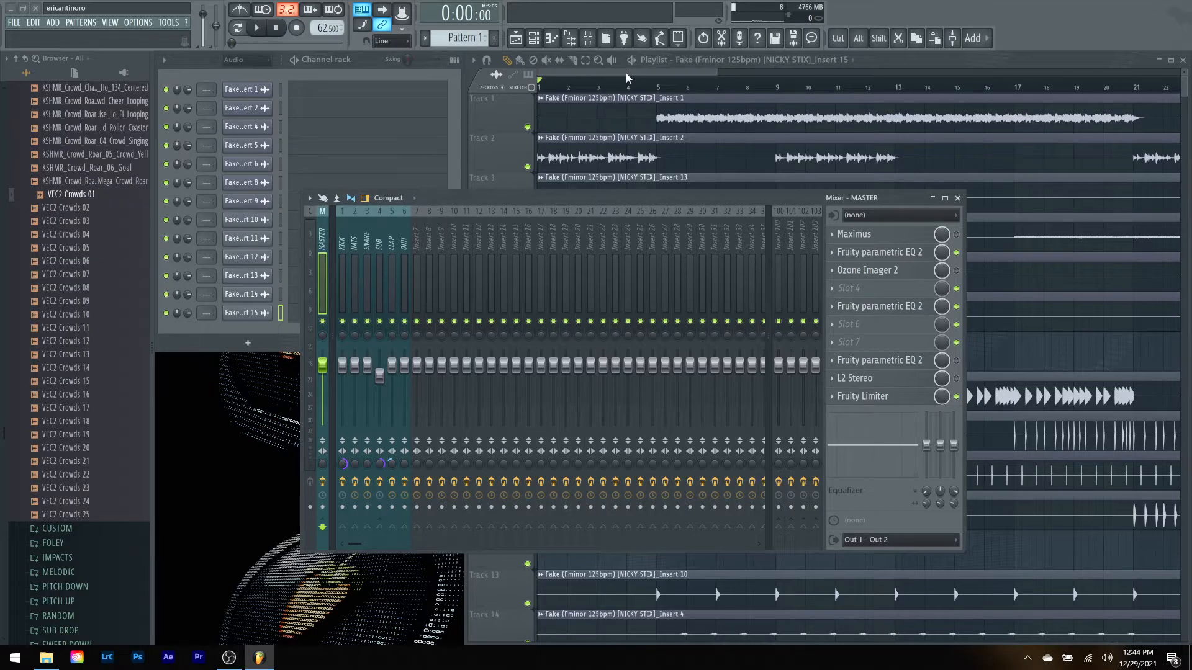
Step: Mute playlist Tracks 1 to 6 and Tracks 13 to 15
click(625, 72)
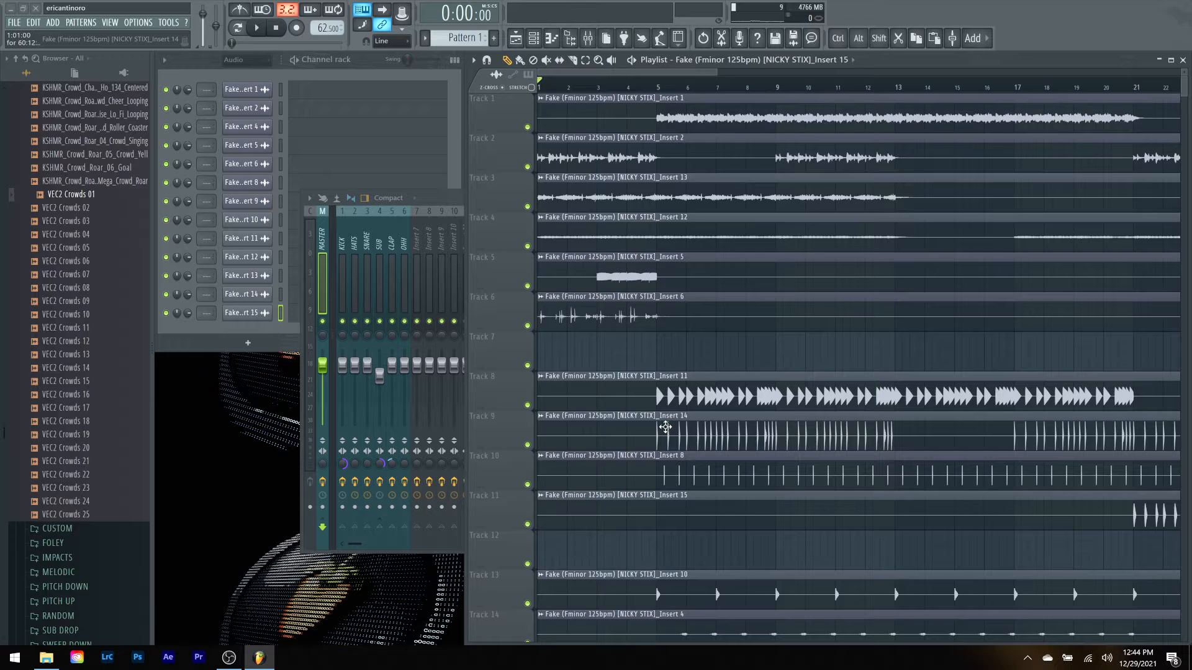
drag(527, 128, 546, 339)
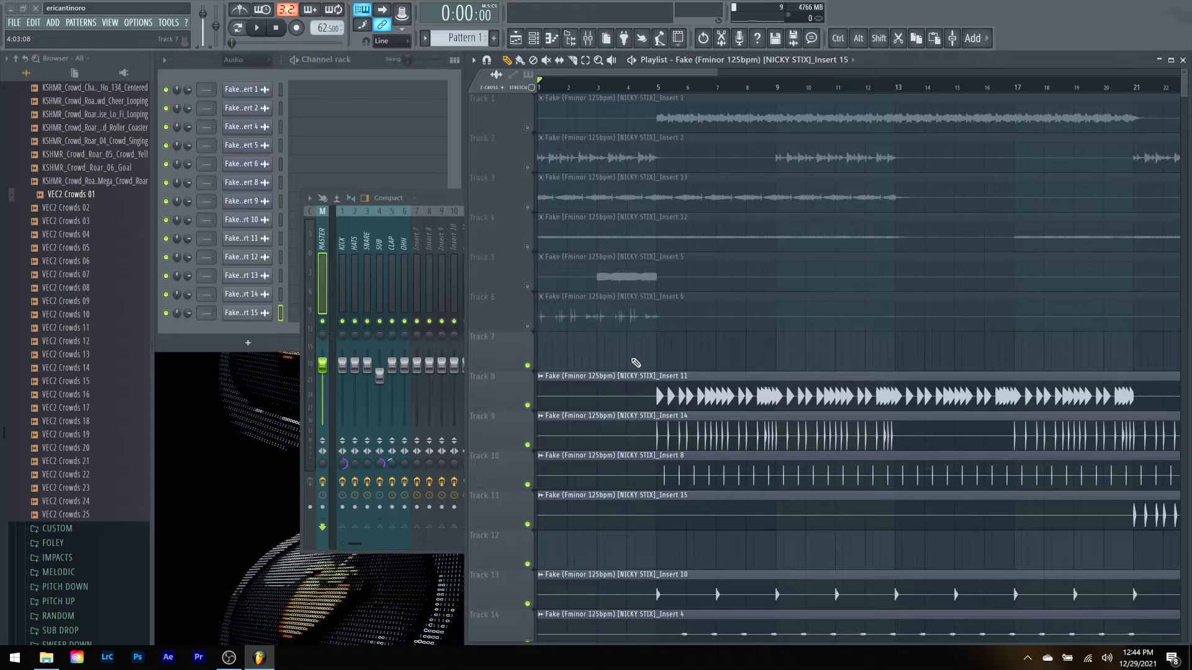
scroll(636, 363, down, 2)
scroll(636, 364, down, 1)
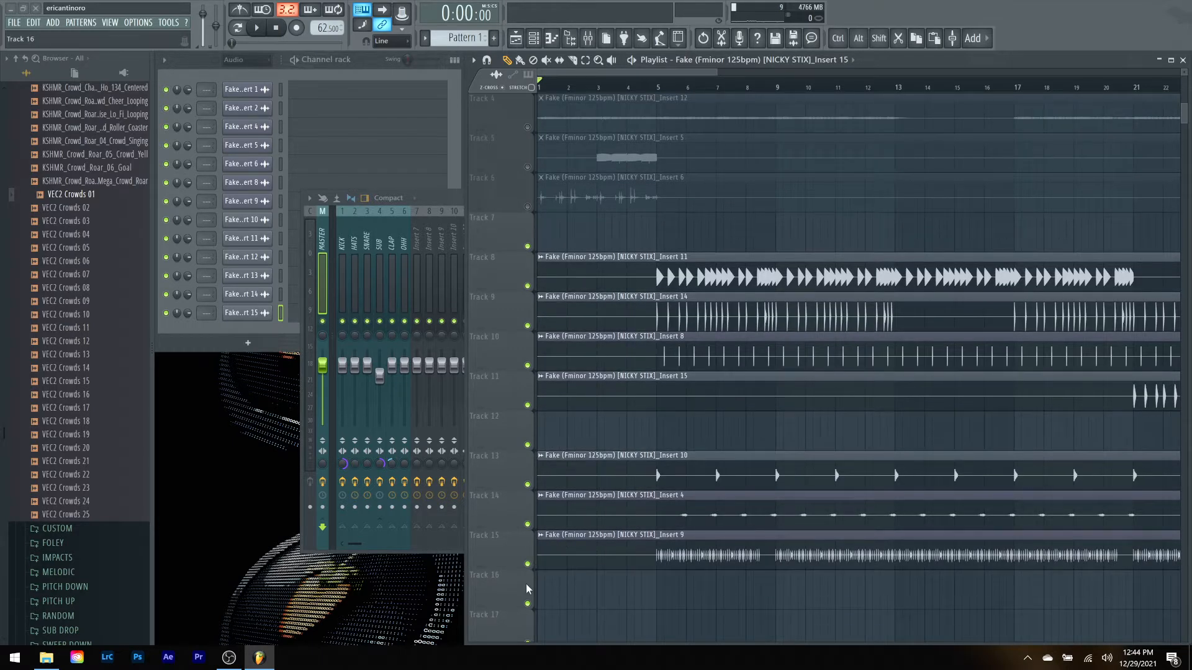
click(527, 564)
click(527, 524)
click(527, 485)
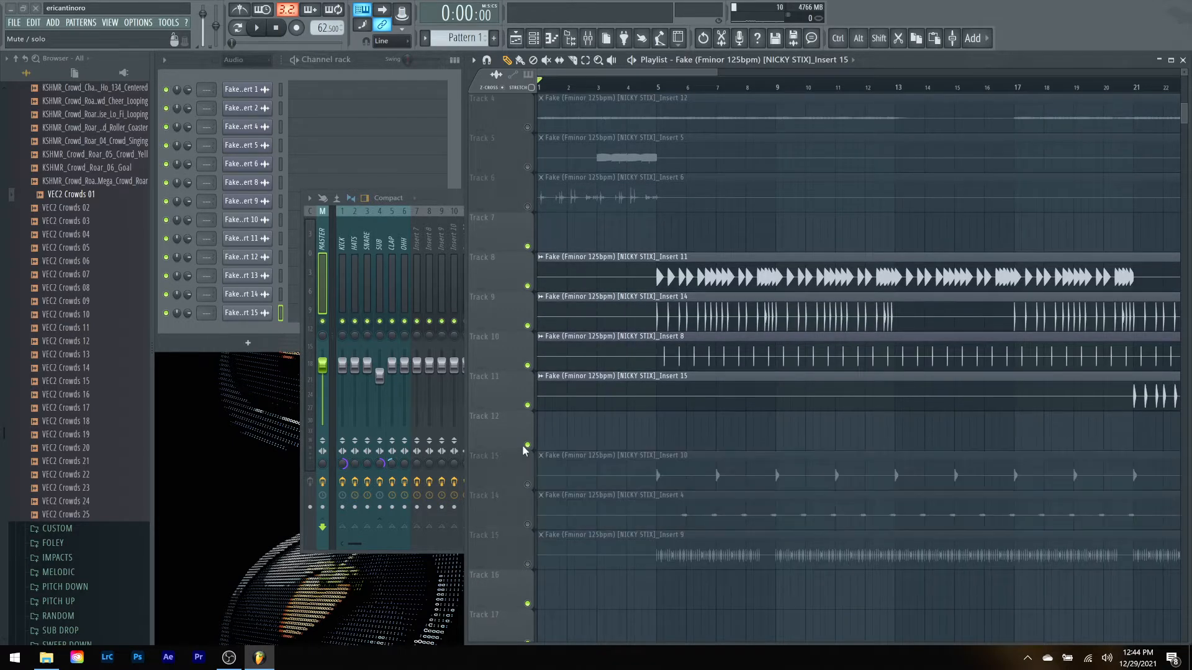
Step: Mute Tracks 11, 10 and 8 to isolate the Insert 14 stem on Track 9
click(528, 405)
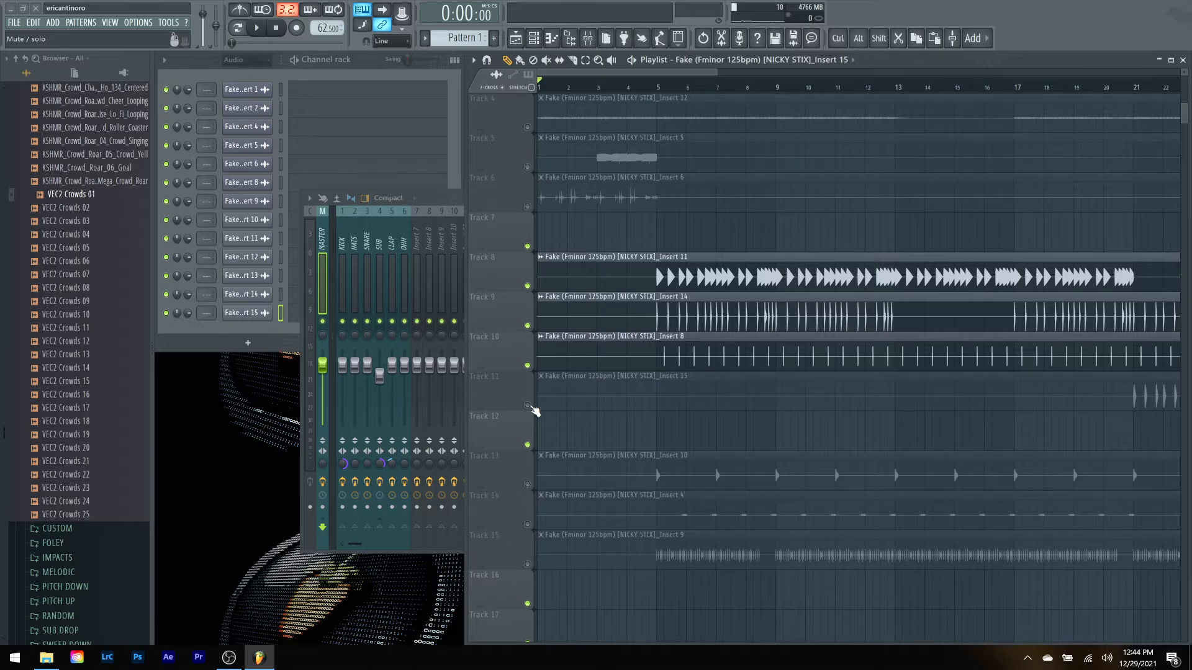
click(527, 367)
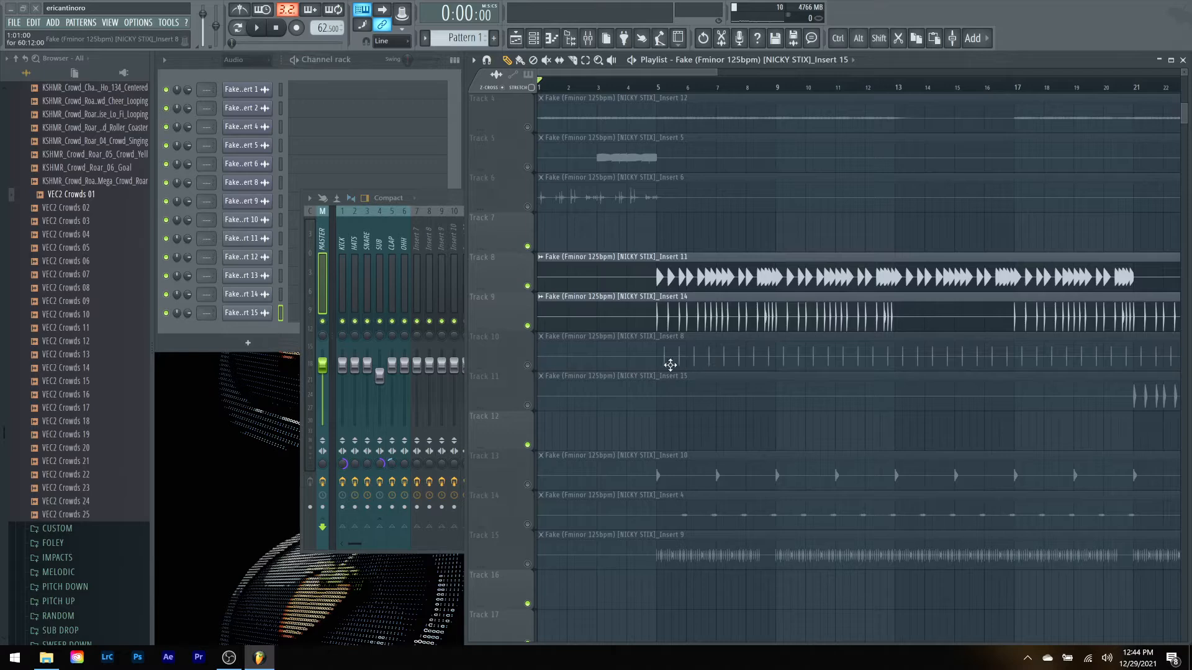
click(527, 286)
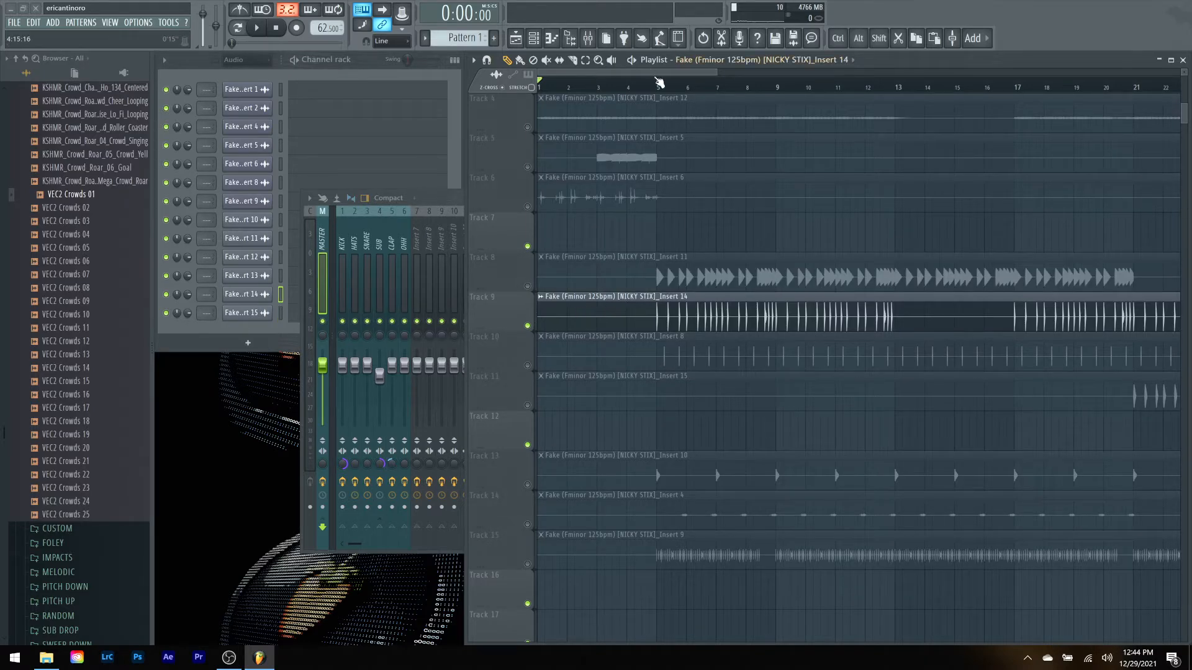
Step: Select bars 5 to 9 on the playlist timeline and play the isolated Insert 14 stem within that range
drag(659, 92, 781, 98)
click(771, 234)
right_click(783, 232)
key(space)
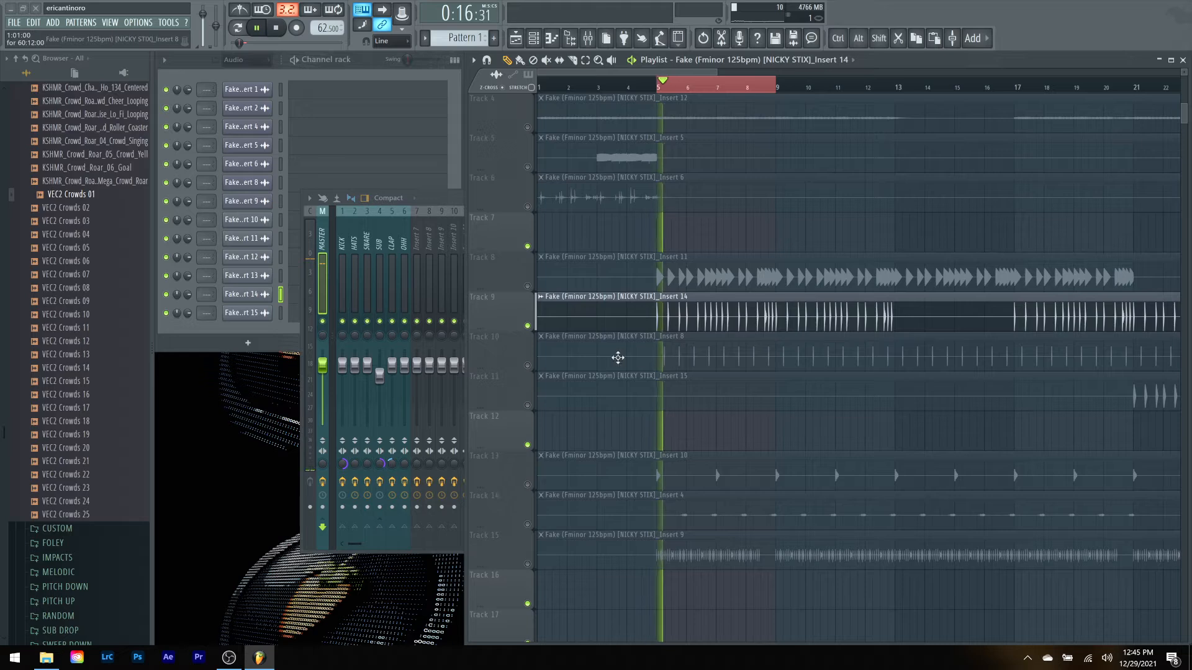
key(space)
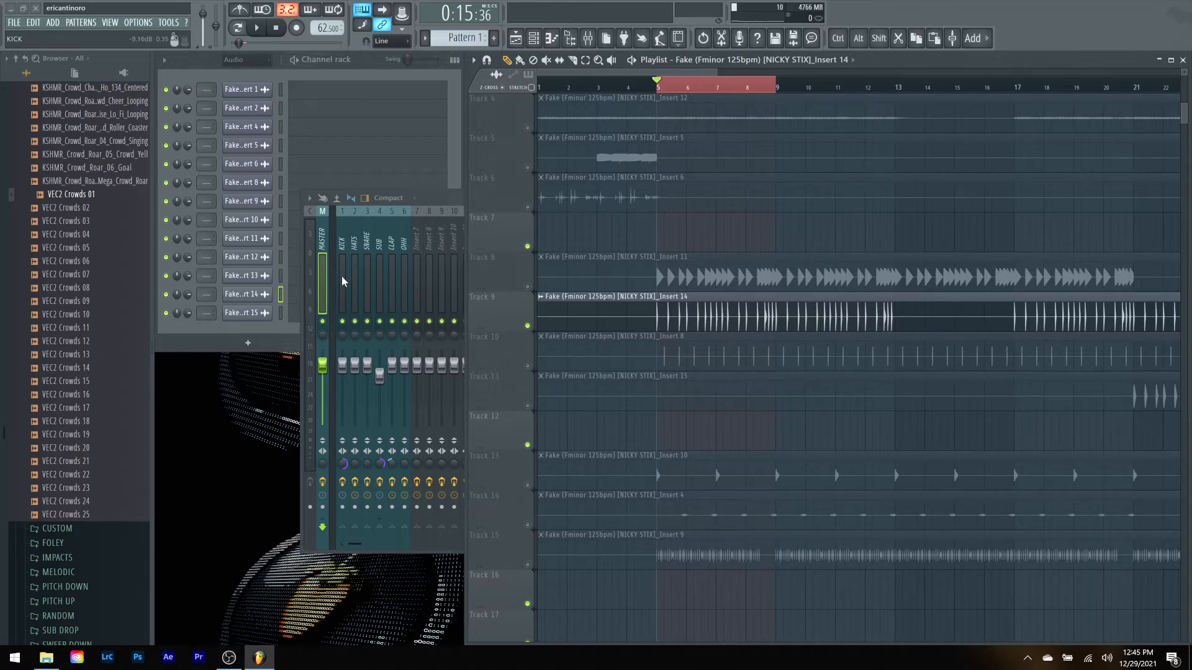
click(540, 297)
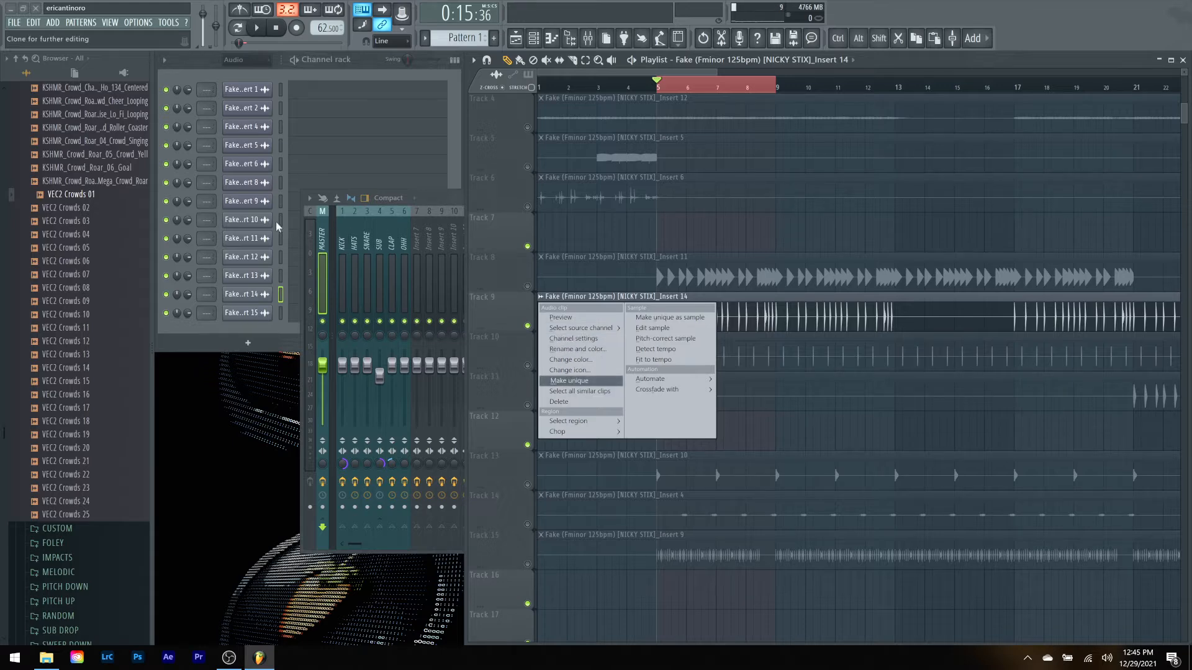
click(258, 297)
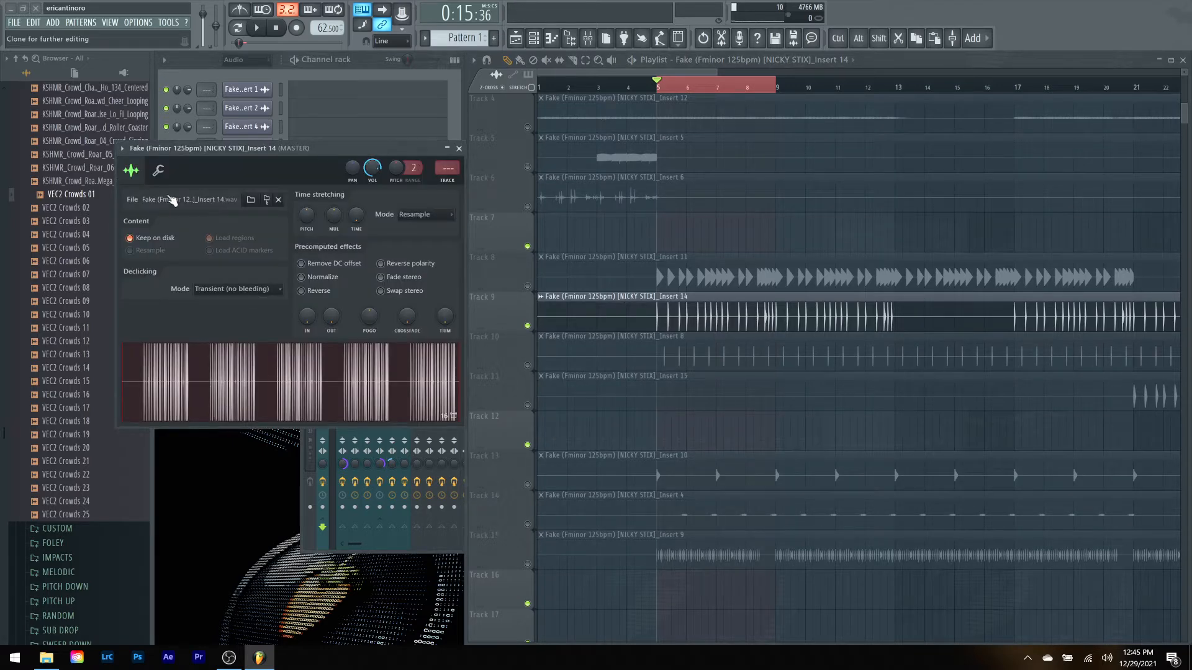
click(459, 148)
Step: Rename the Insert 14 channel KICK and color it pink
right_click(256, 295)
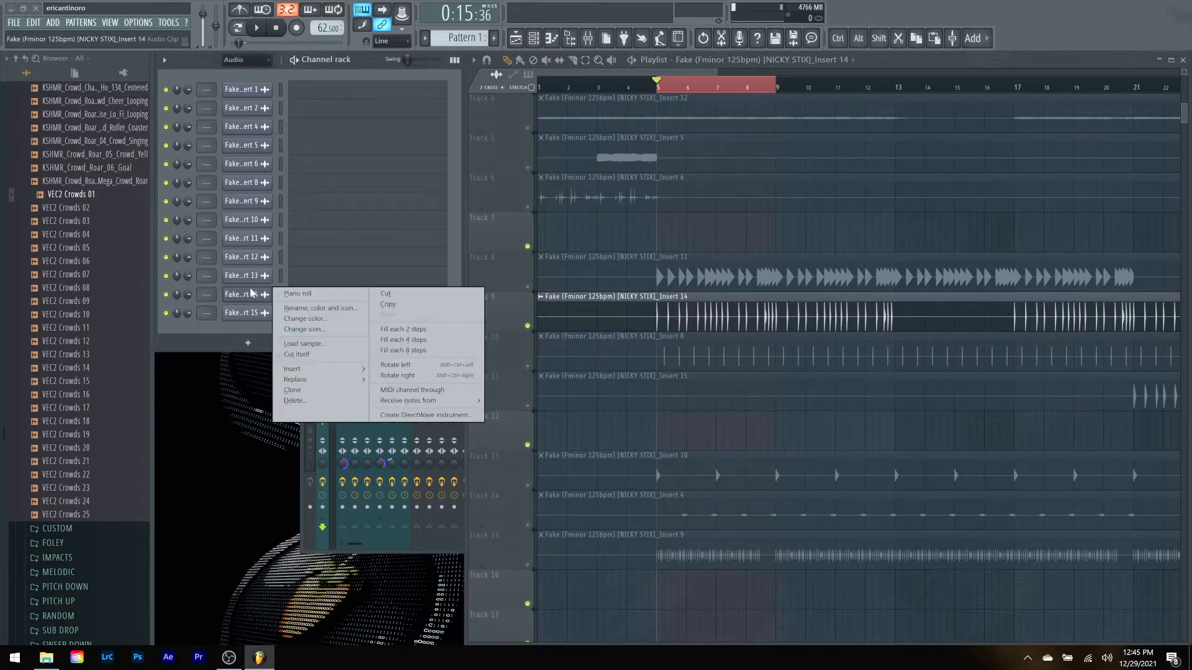
click(312, 309)
text(KICK)
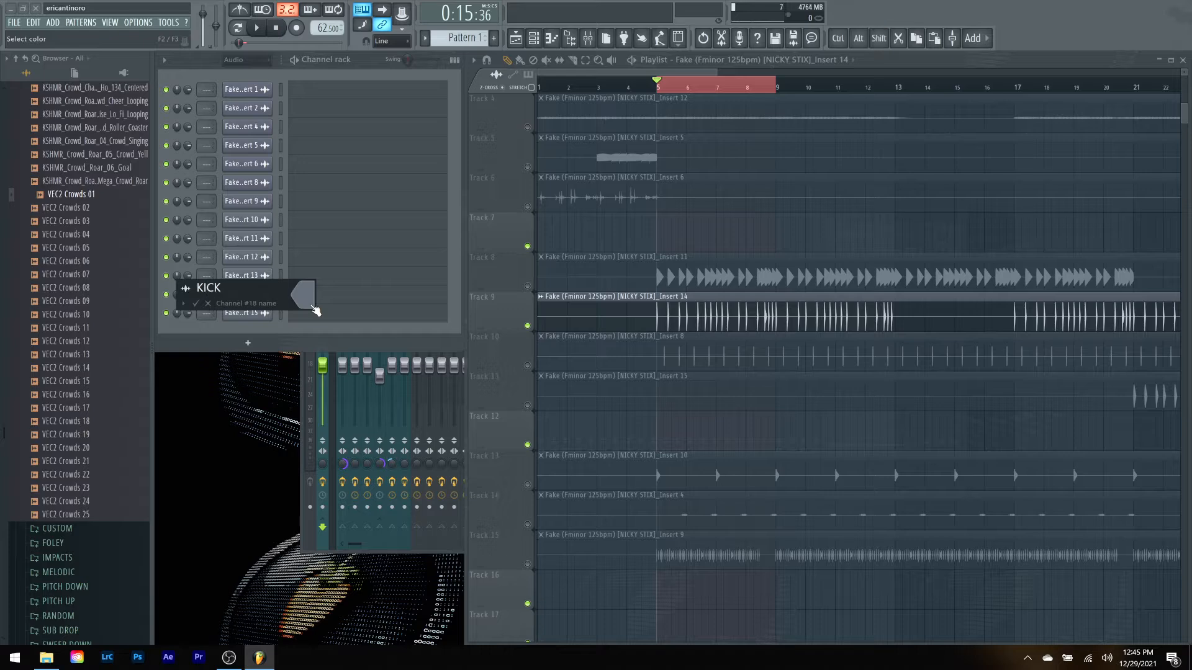
click(313, 308)
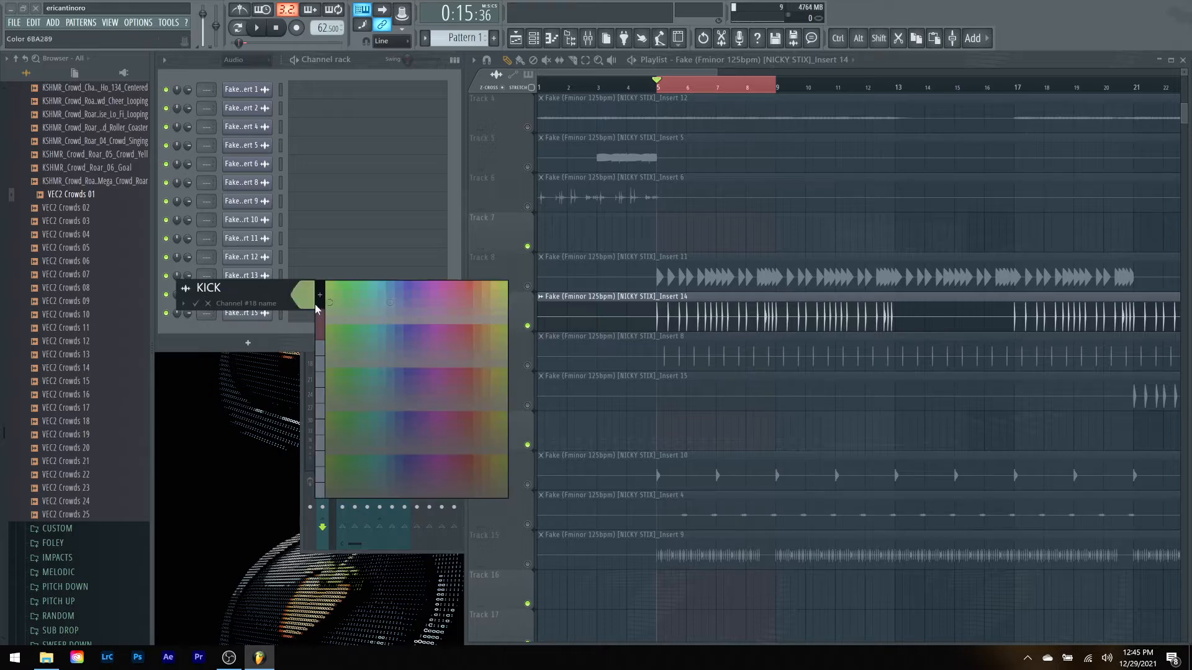
click(451, 291)
key(Return)
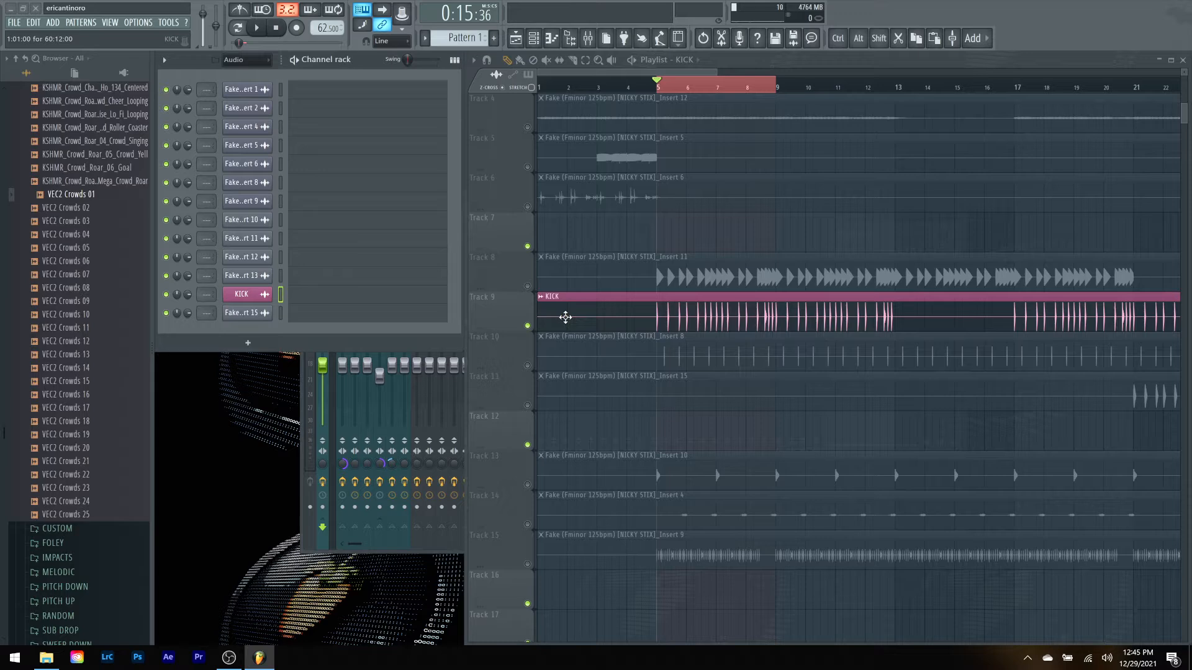
Step: Rename the Insert 11 stem's channel on Track 8 SUB and color it teal, then close its channel settings
double_click(566, 260)
click(73, 101)
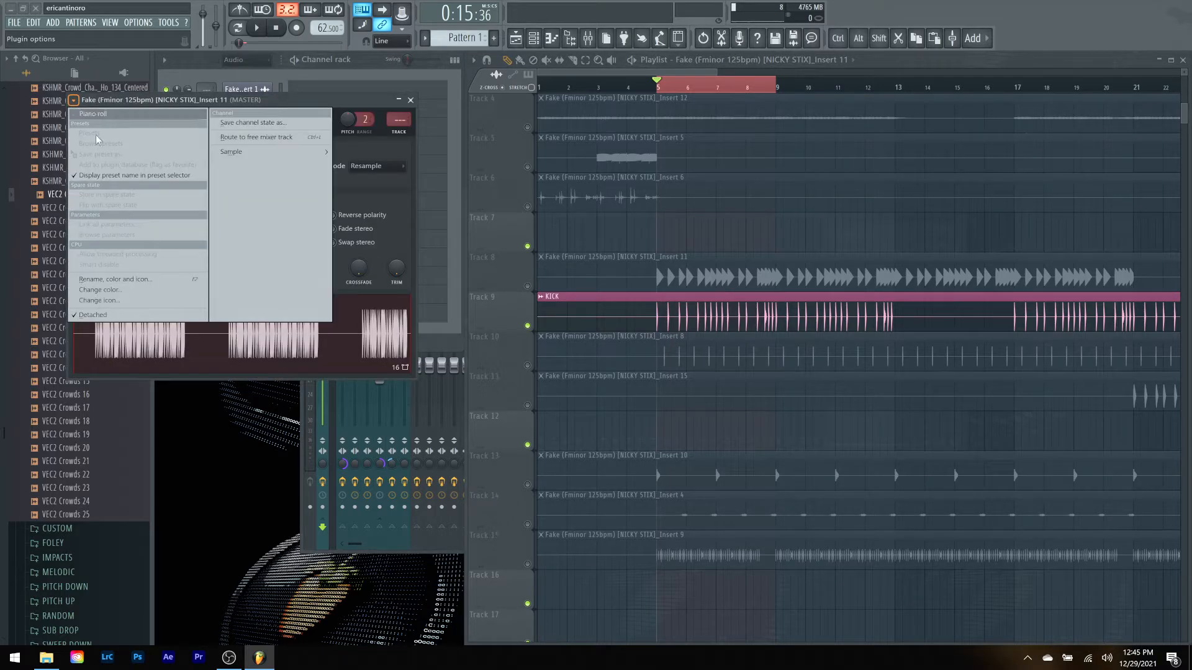
click(145, 279)
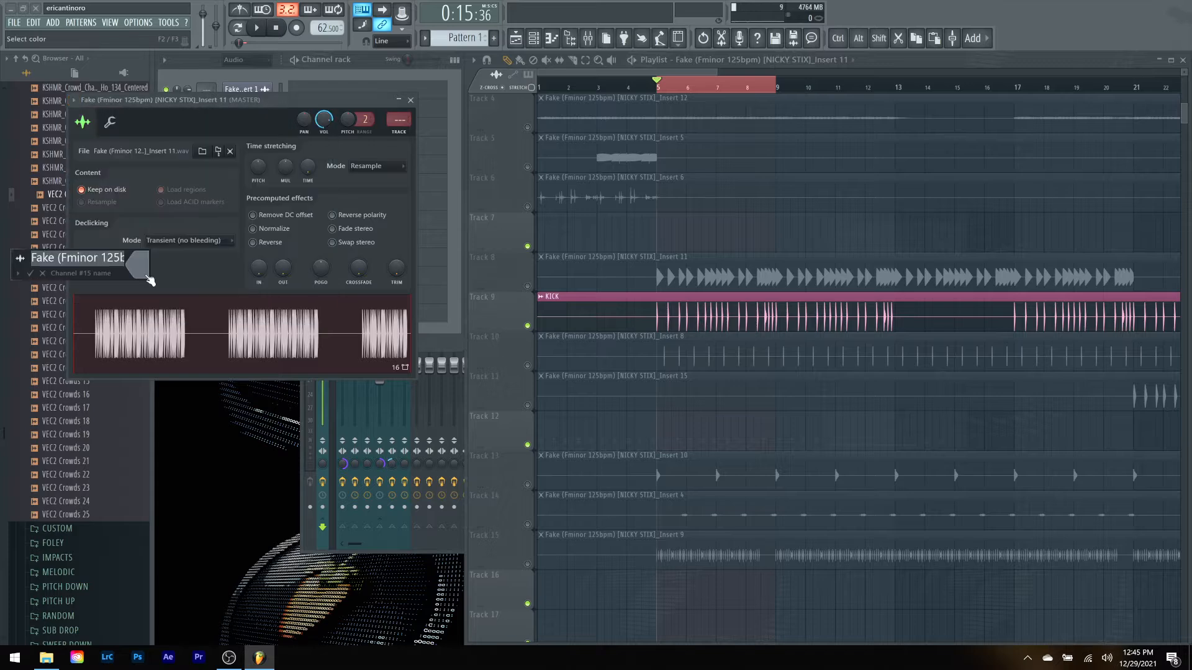
text(SUB)
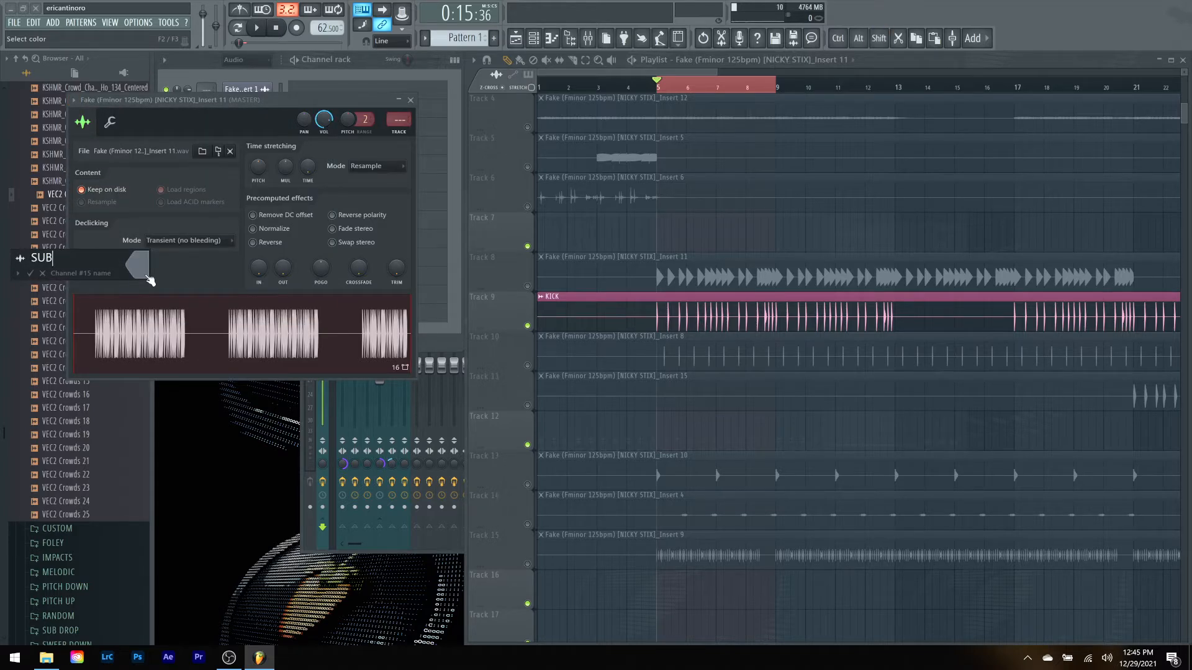
click(146, 277)
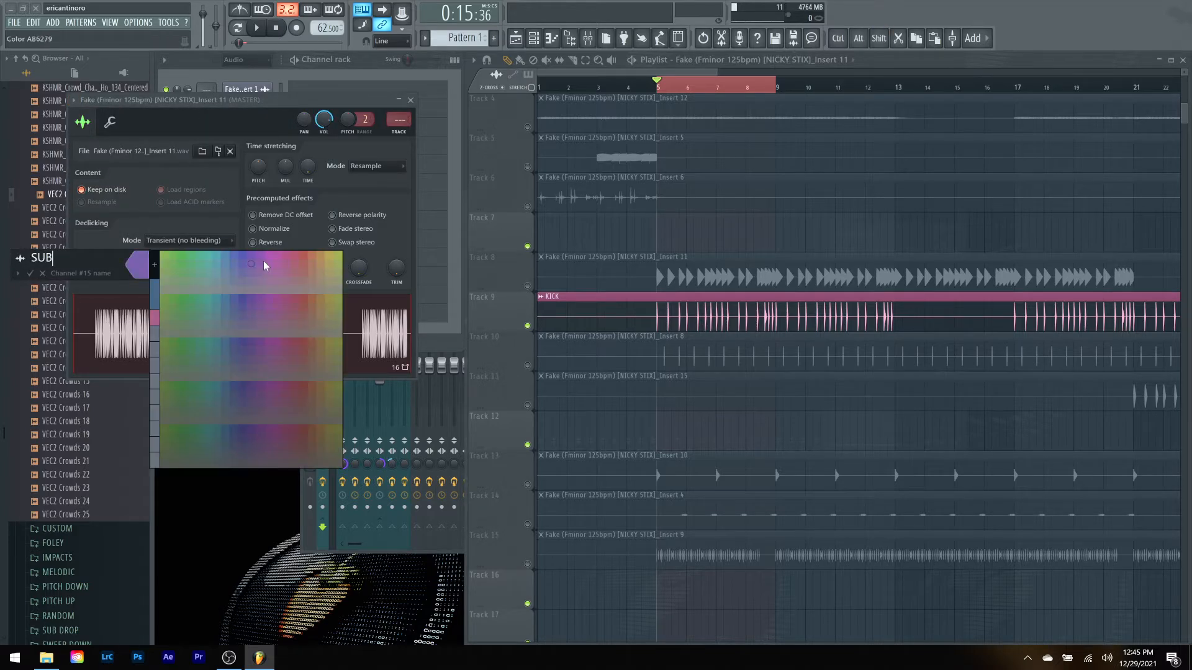
click(206, 255)
key(Return)
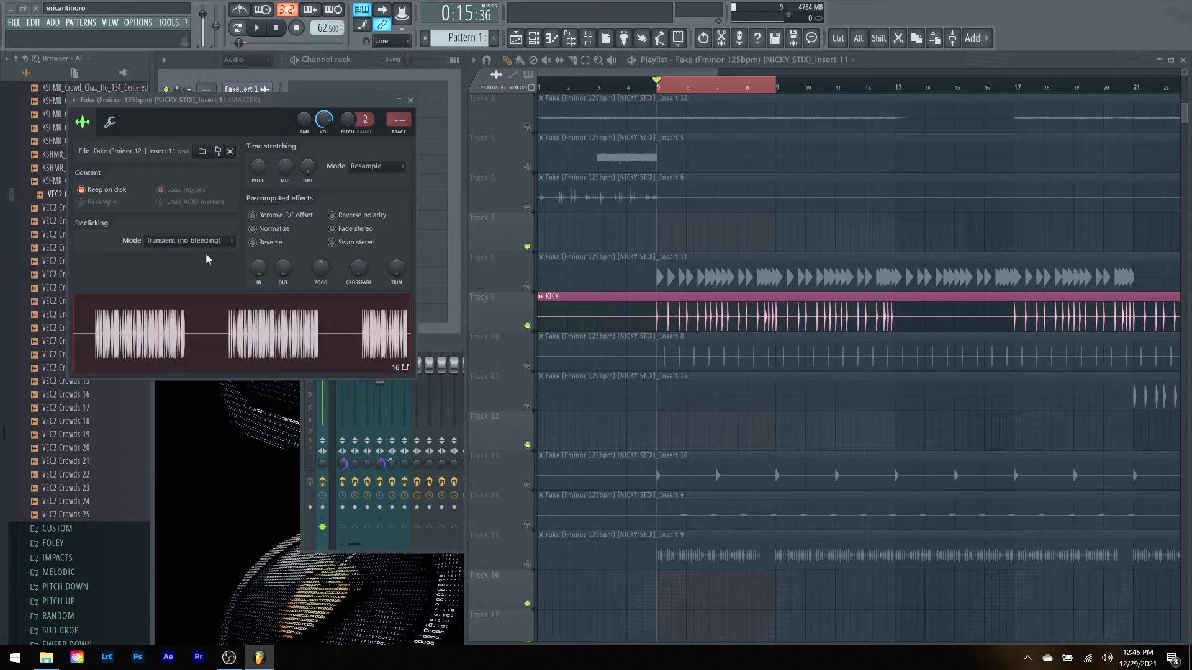
click(413, 101)
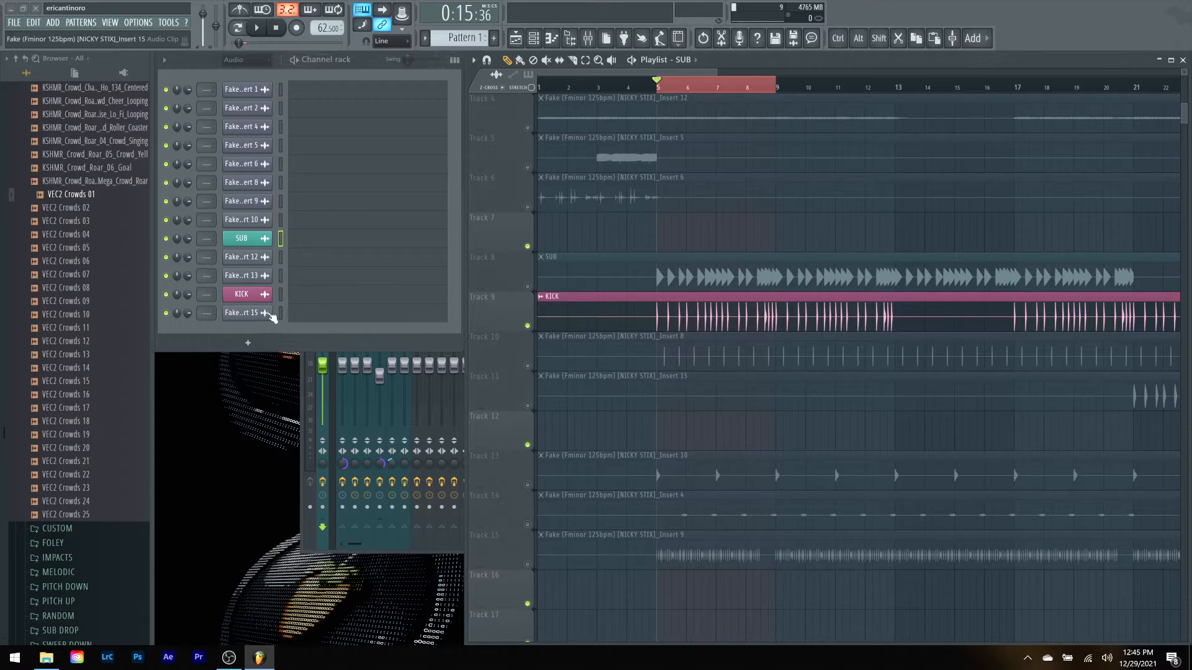
Step: Route the KICK channel to the KICK mixer track (track 1) and play the loop to check the signal
click(351, 415)
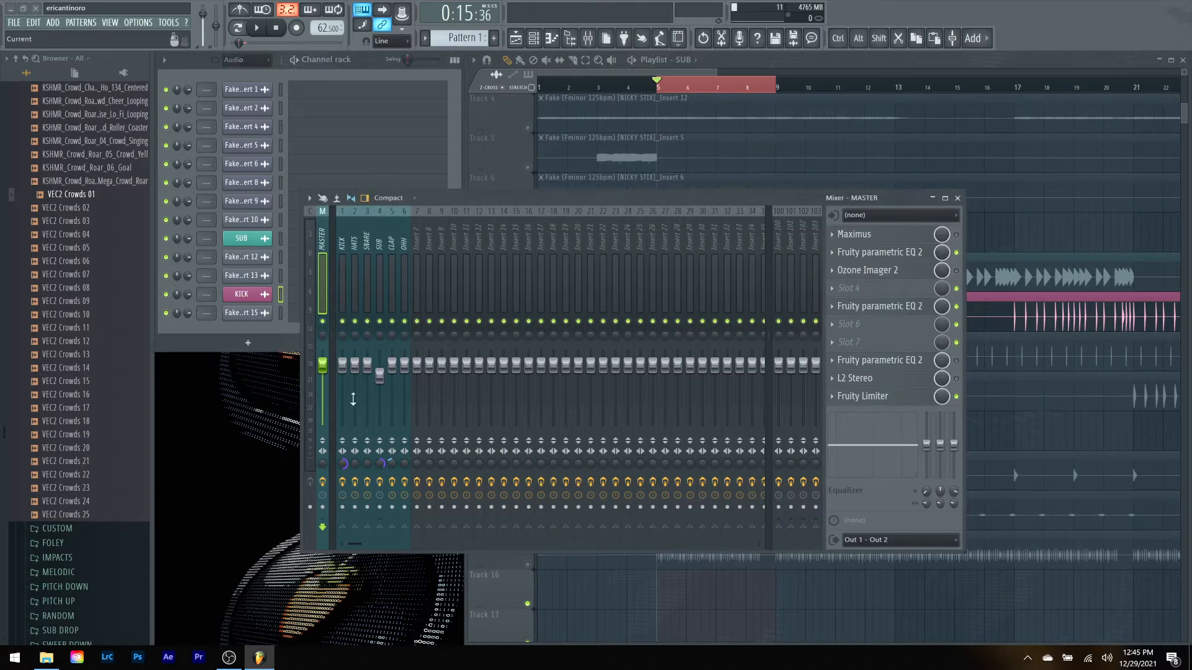
click(343, 273)
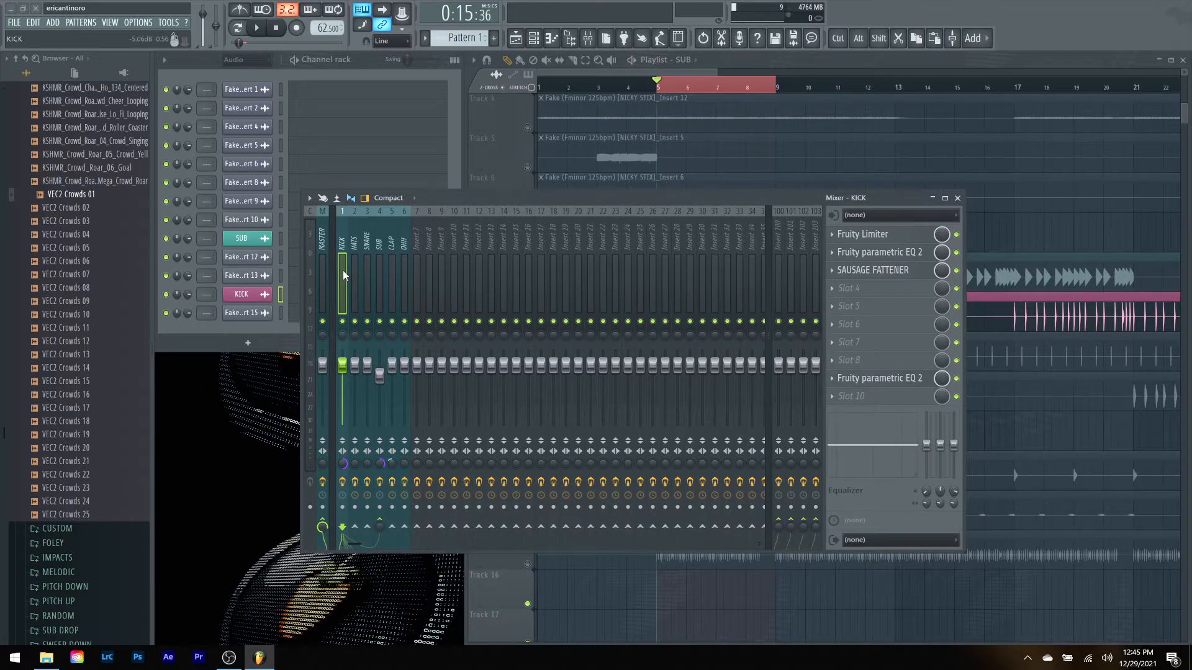
right_click(342, 270)
mouse_move(415, 296)
click(515, 297)
key(space)
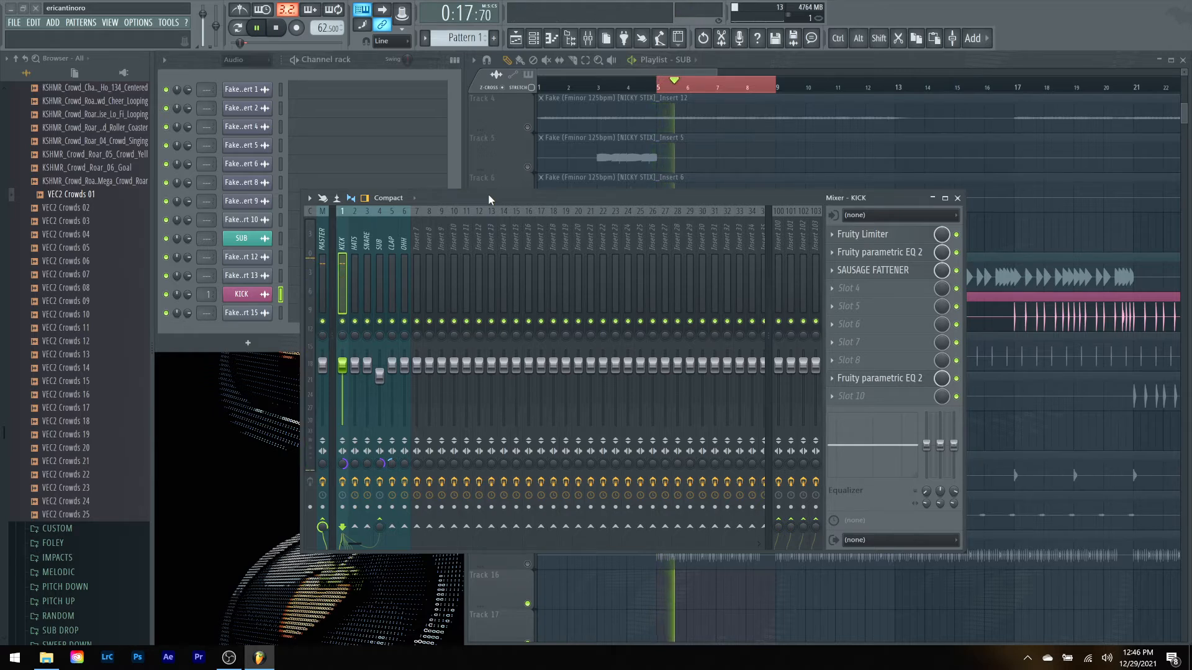
key(space)
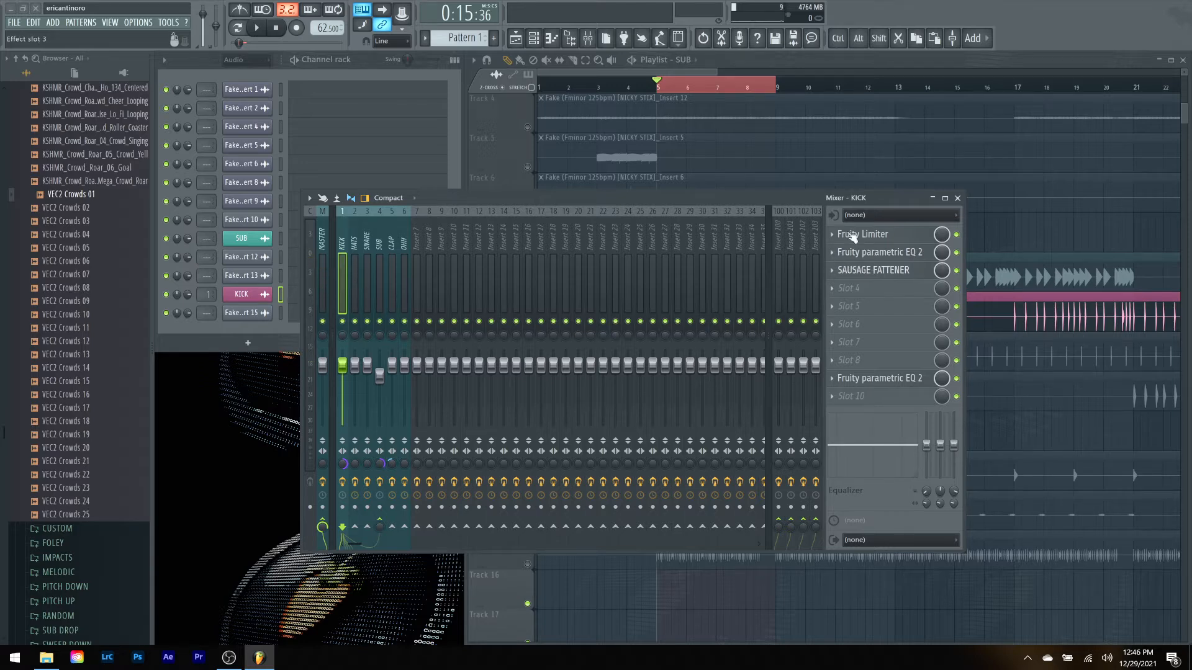
Step: Examine the kick's levels in the KICK mixer track's Fruity Limiter during playback, then close the limiter
click(880, 236)
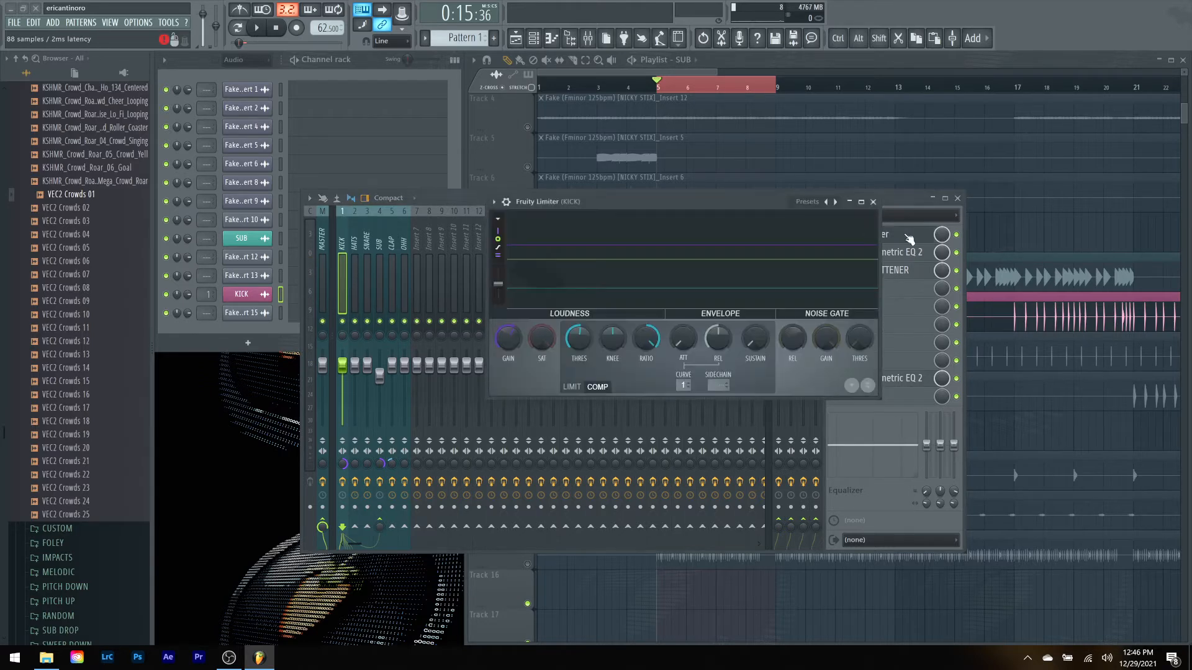
key(space)
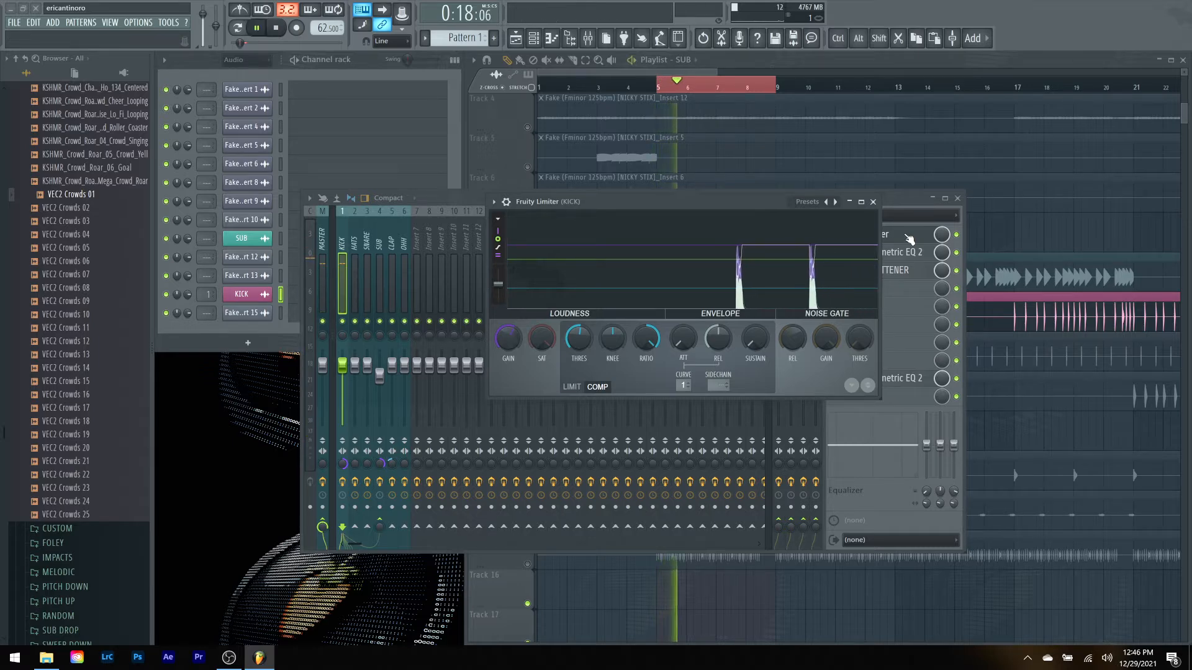
key(space)
click(889, 240)
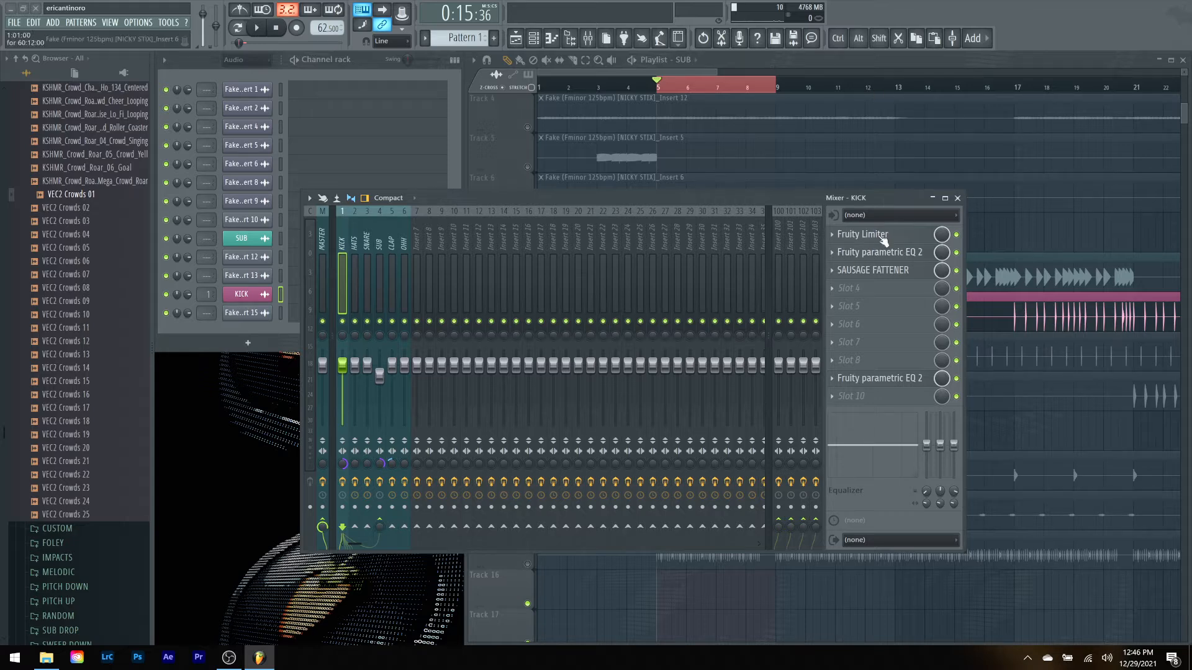
Step: Adjust the compressor threshold in the KICK track's Fruity Limiter while playing the loop, then close the limiter
click(900, 57)
scroll(649, 94, up, 10)
scroll(660, 92, up, 1)
scroll(661, 92, down, 5)
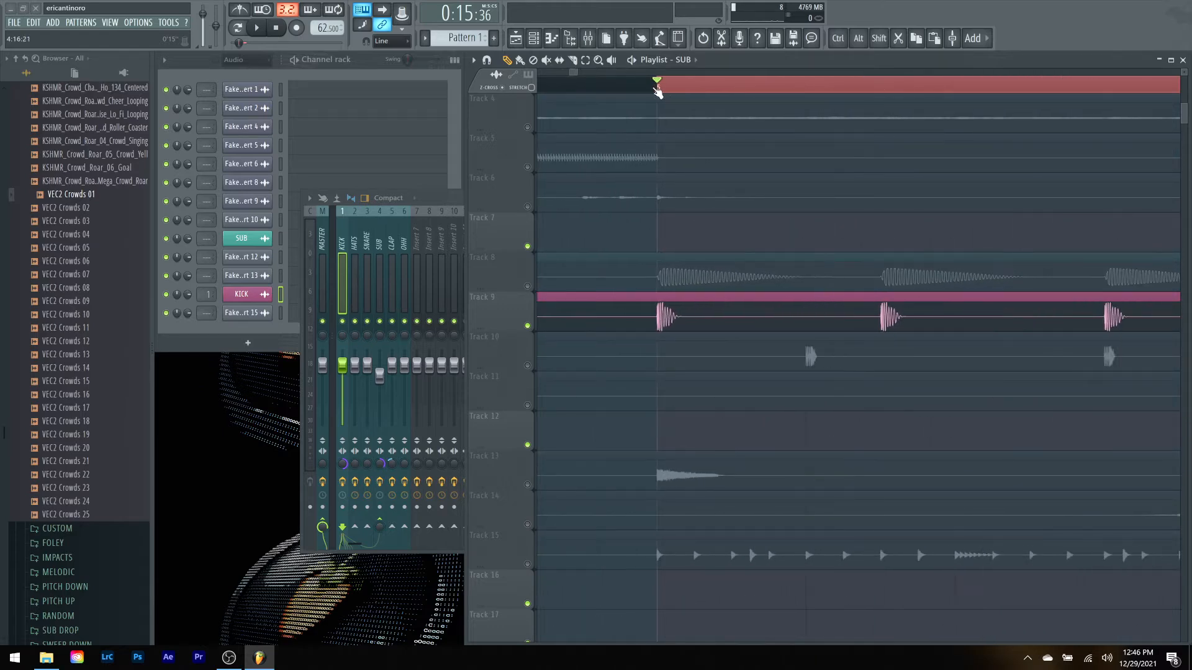
click(446, 197)
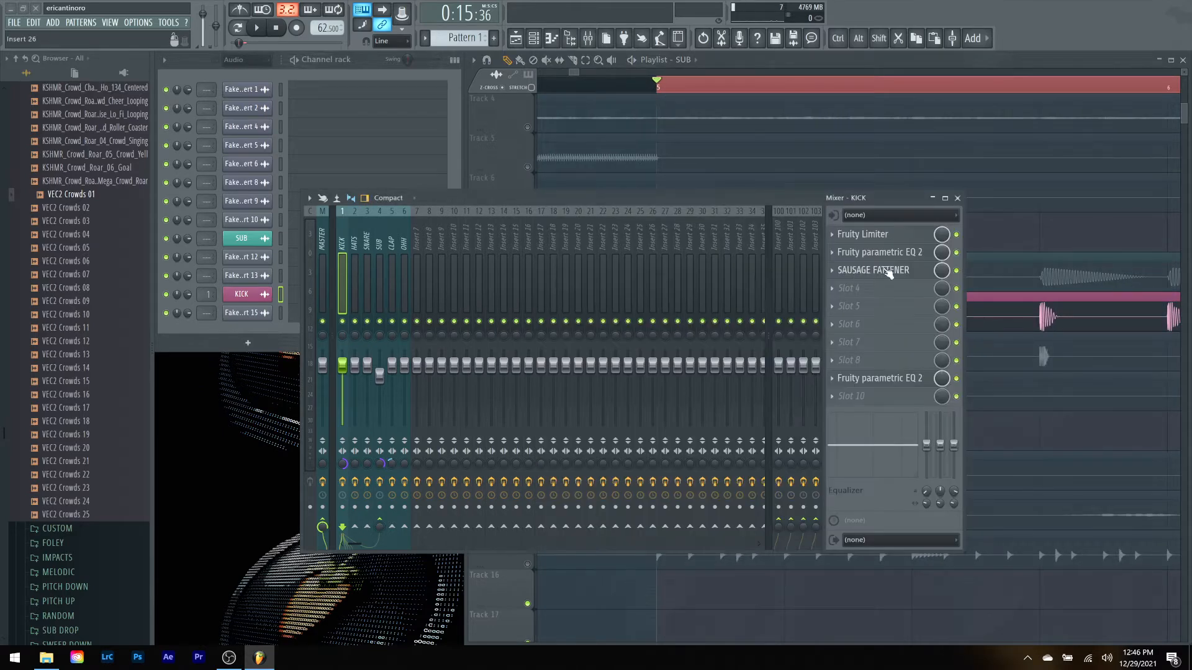
click(876, 234)
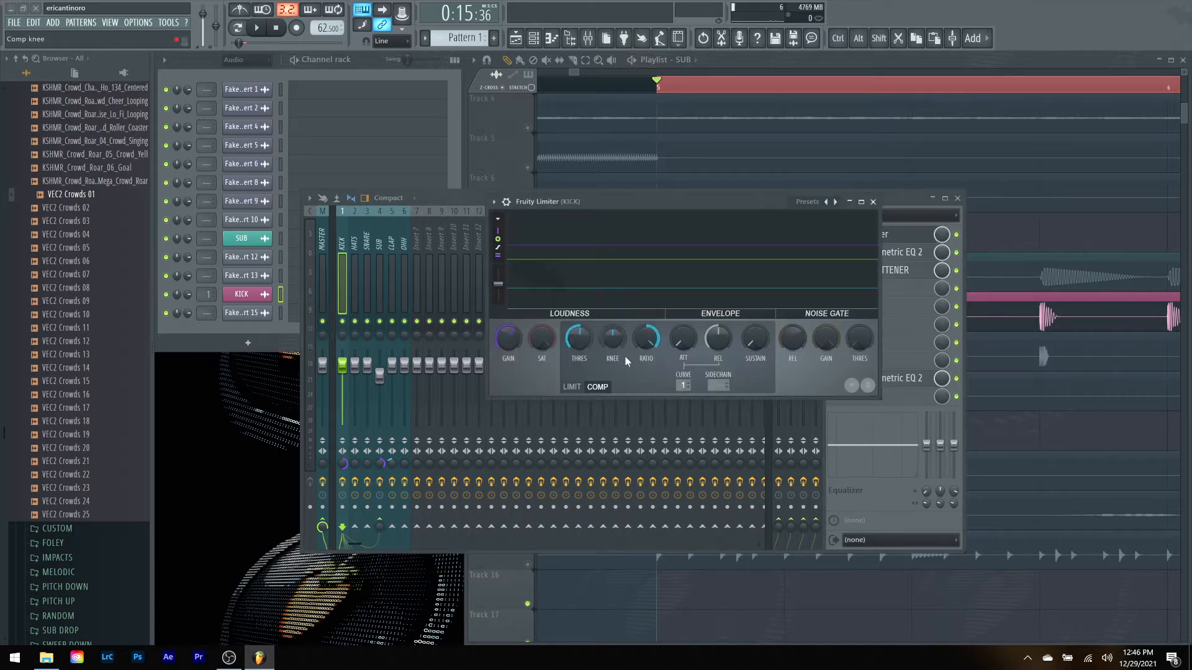
key(space)
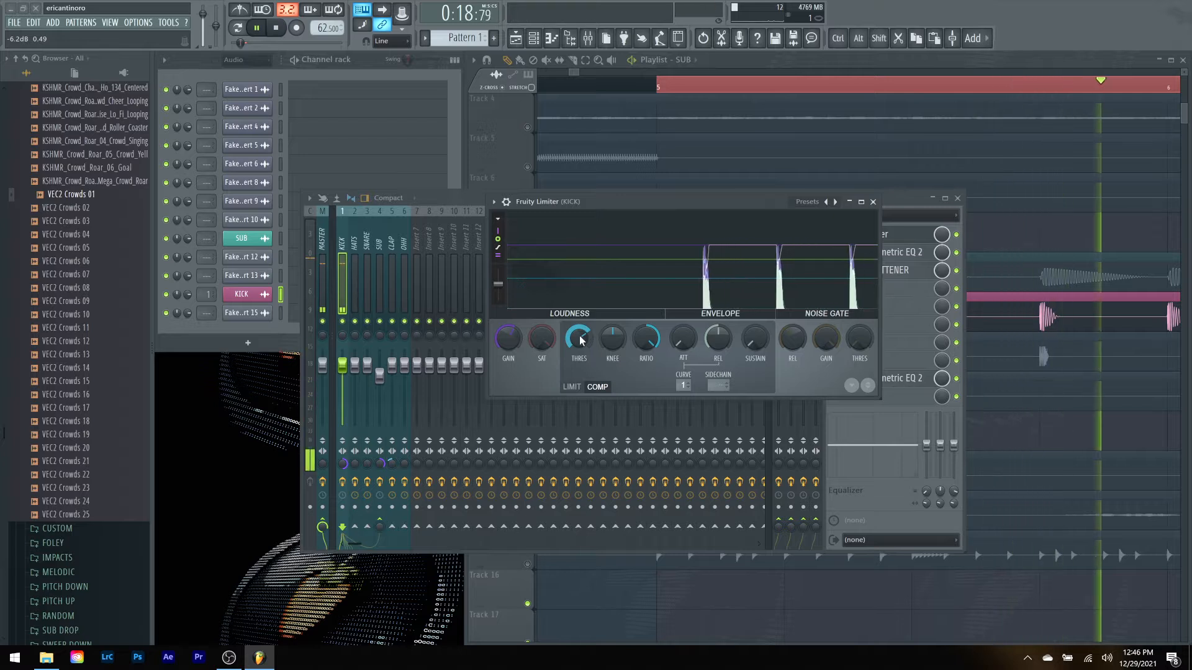
key(space)
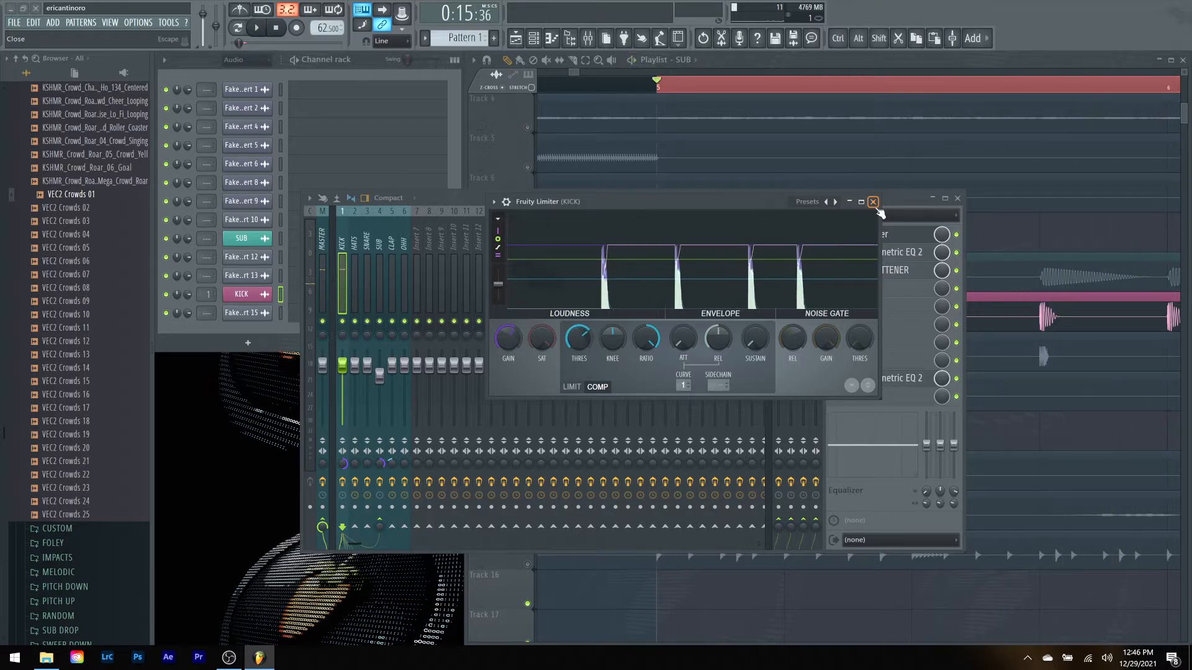
click(873, 202)
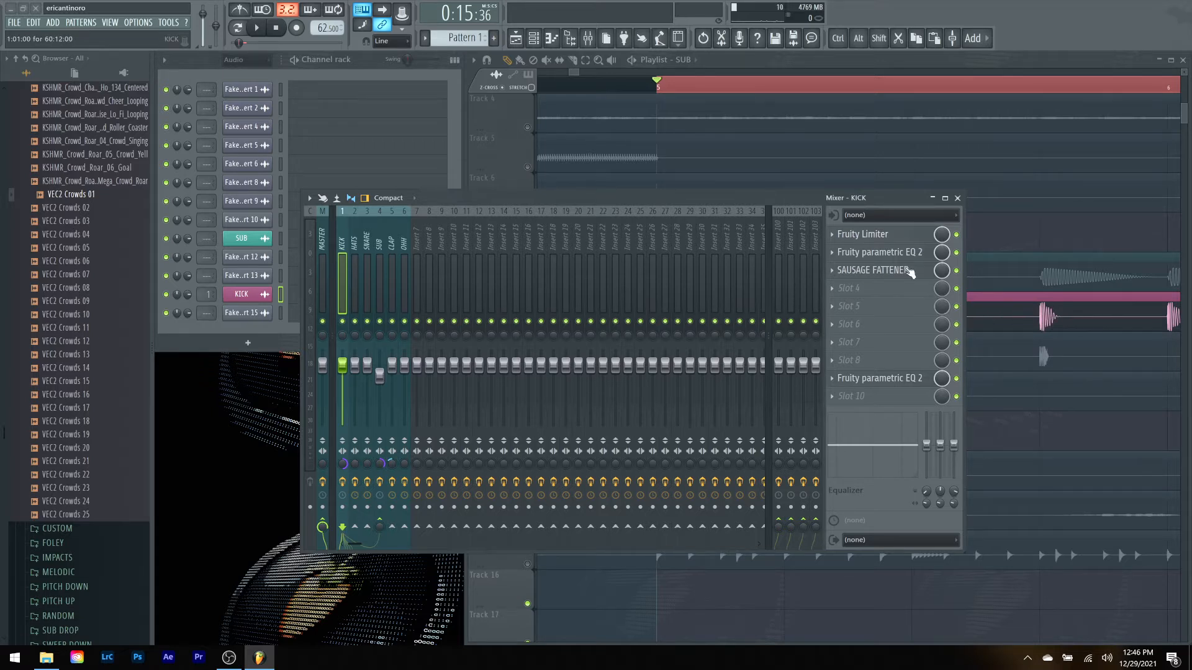
Step: Open the KICK track's Fruity Limiter and take a brief look at the KICK channel's sample settings
click(881, 235)
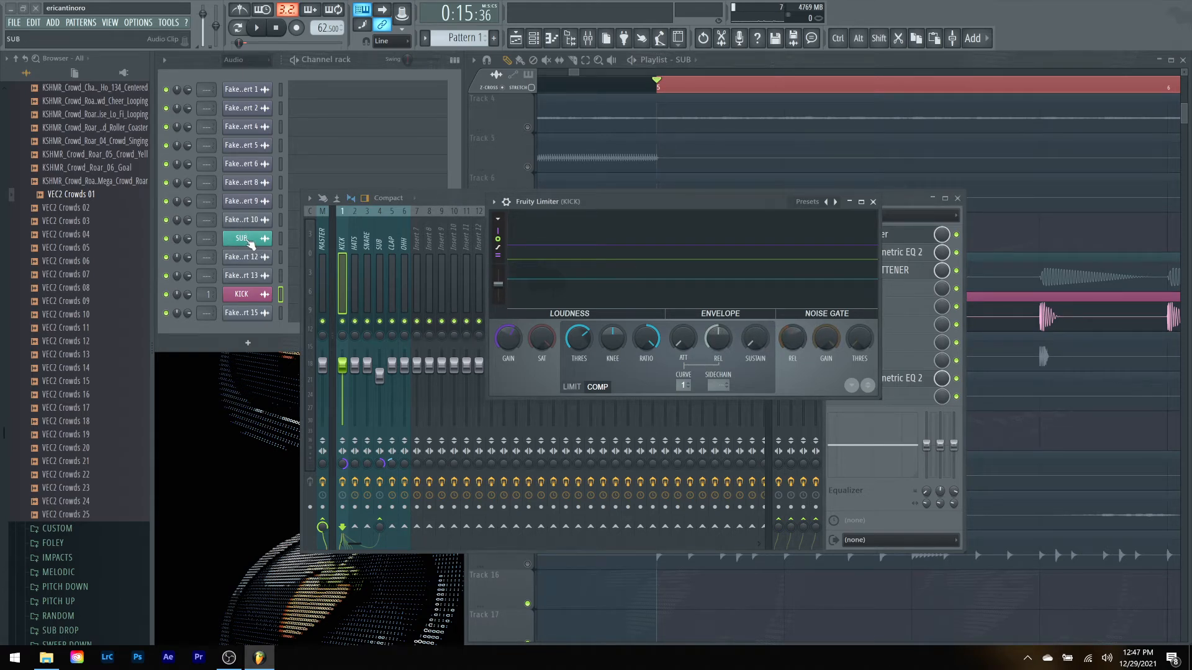
click(245, 295)
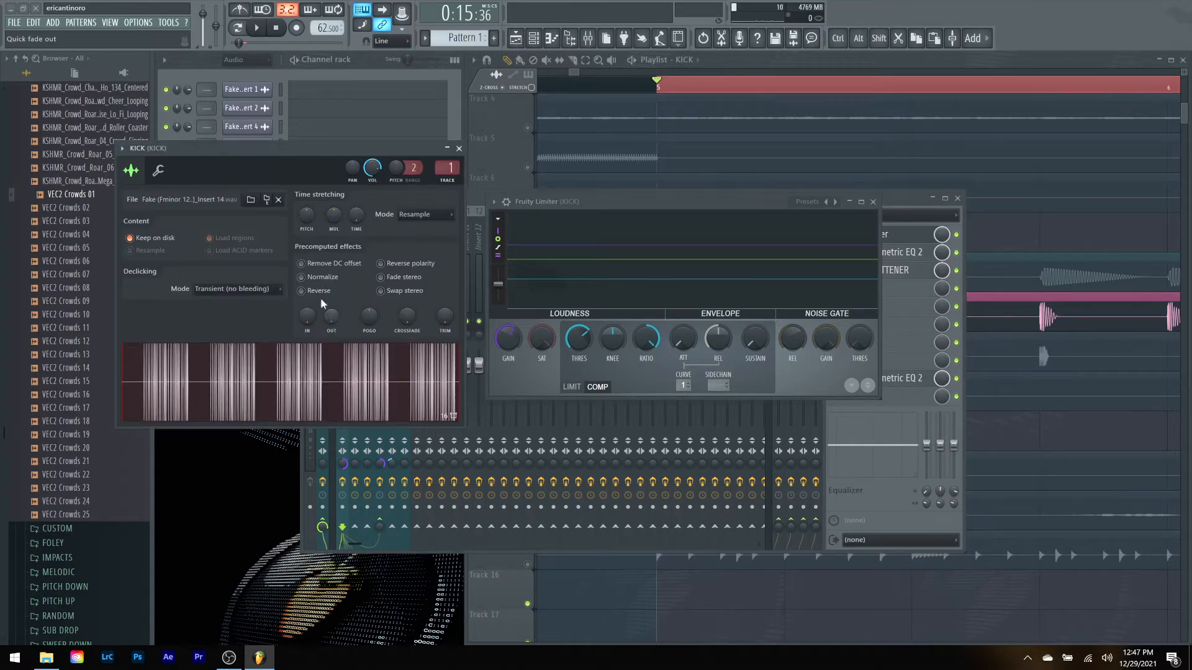
click(458, 149)
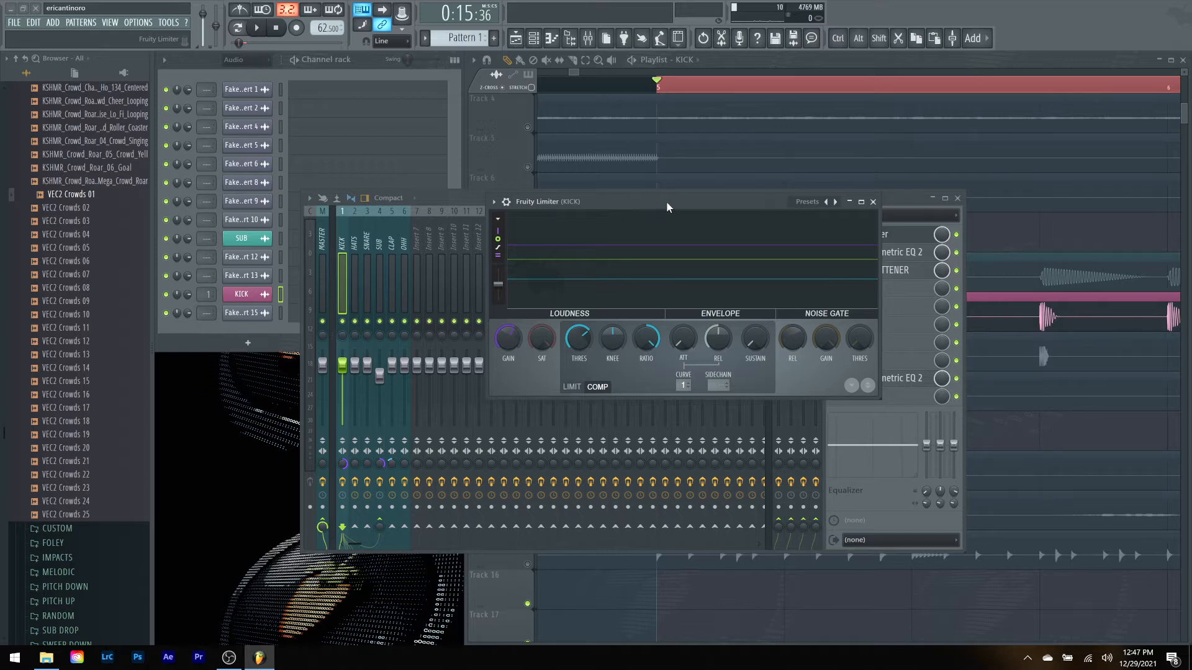
Step: Play the loop and freeze the Fruity Limiter's display to examine the kick's waveform
drag(692, 199, 568, 181)
key(q)
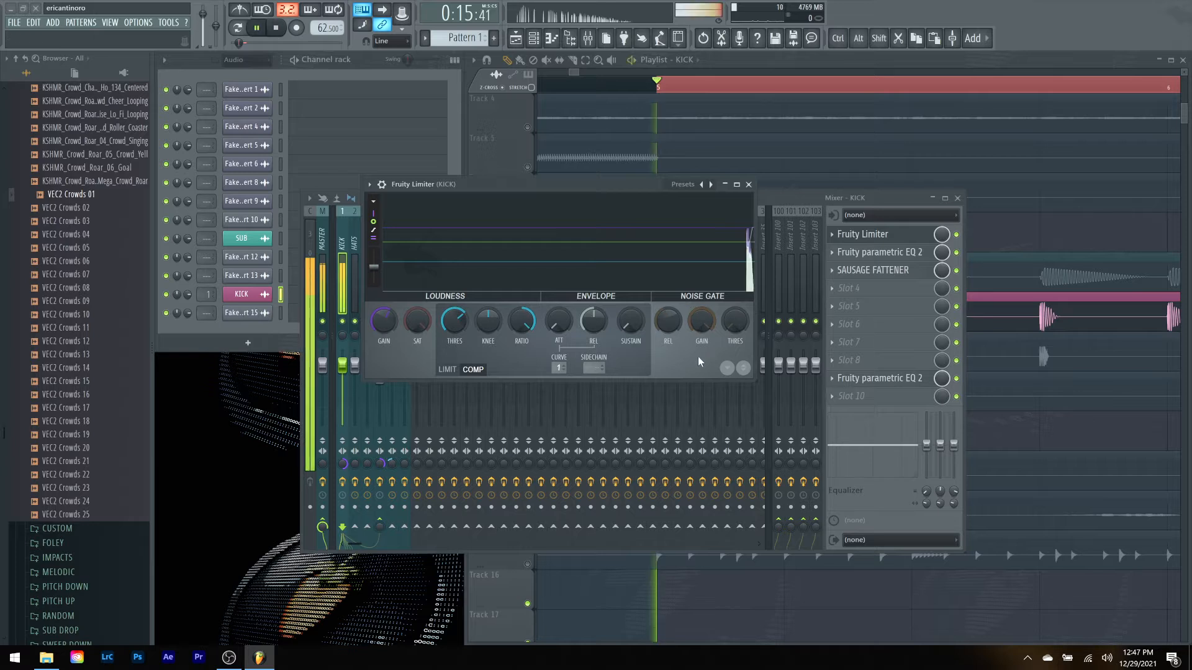
click(587, 269)
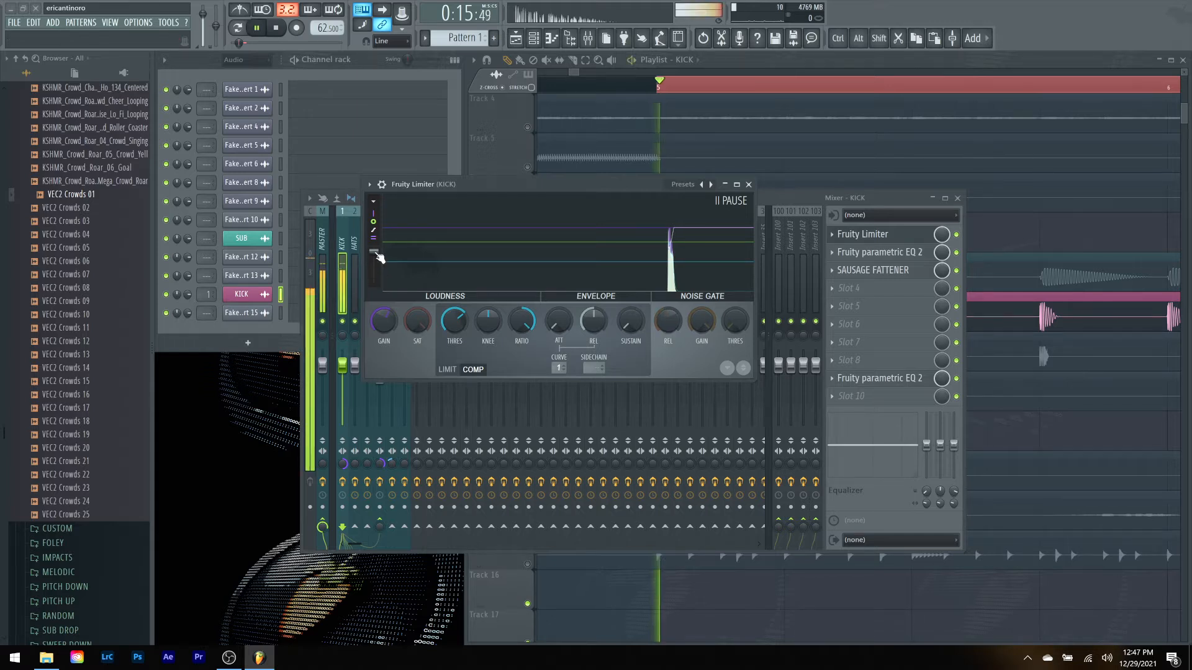
click(601, 264)
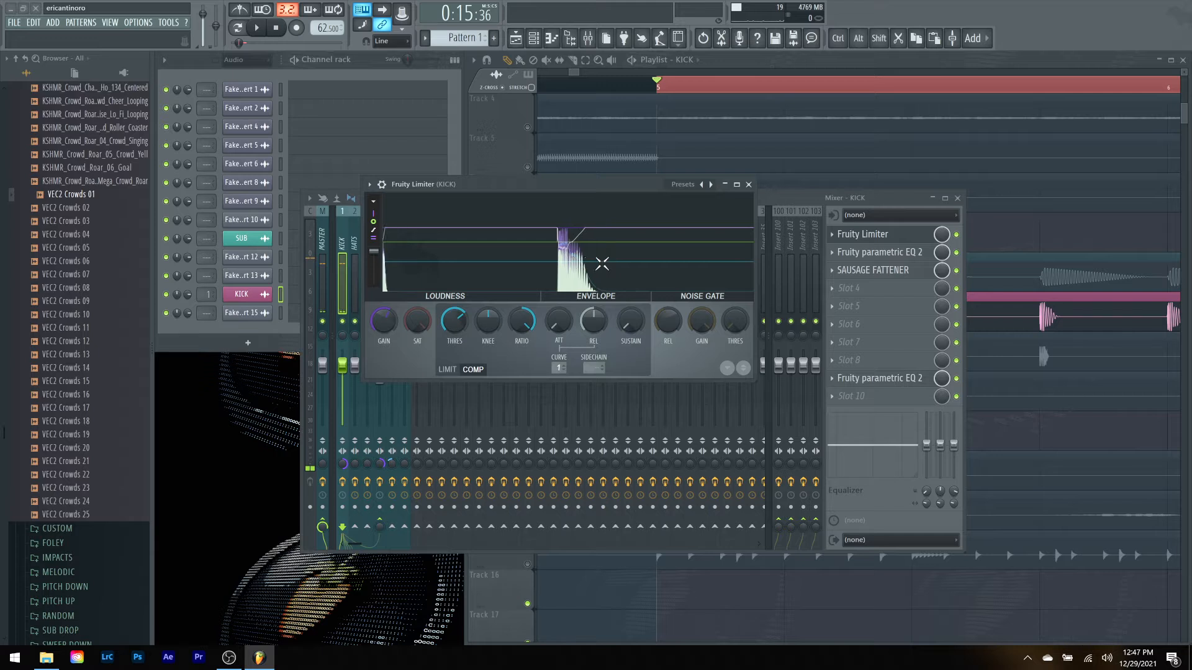
key(space)
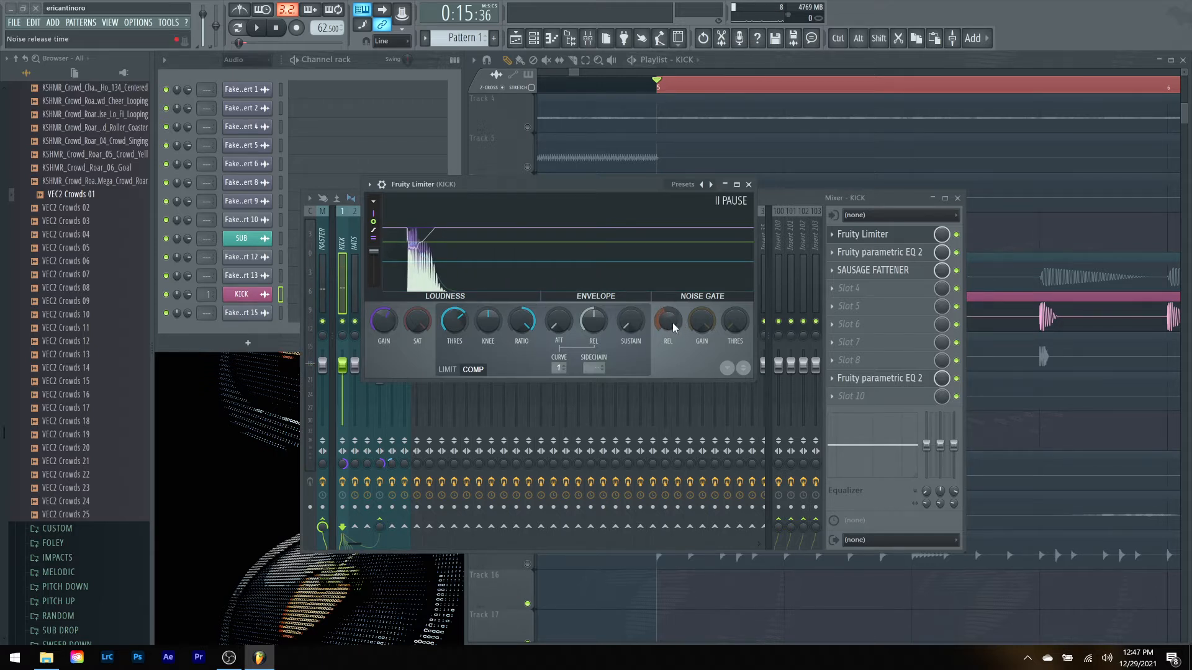
Step: Raise the noise gate threshold in the KICK track's Fruity Limiter, and reset the compressor threshold and gain
drag(734, 322, 734, 287)
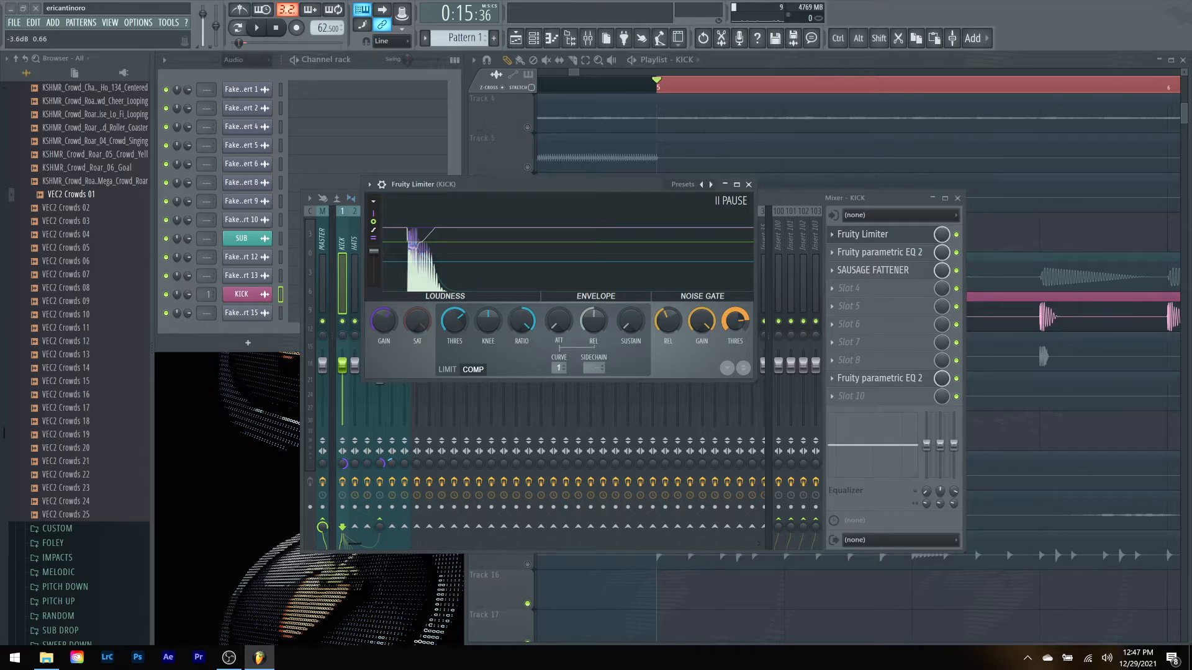
right_click(454, 324)
click(474, 331)
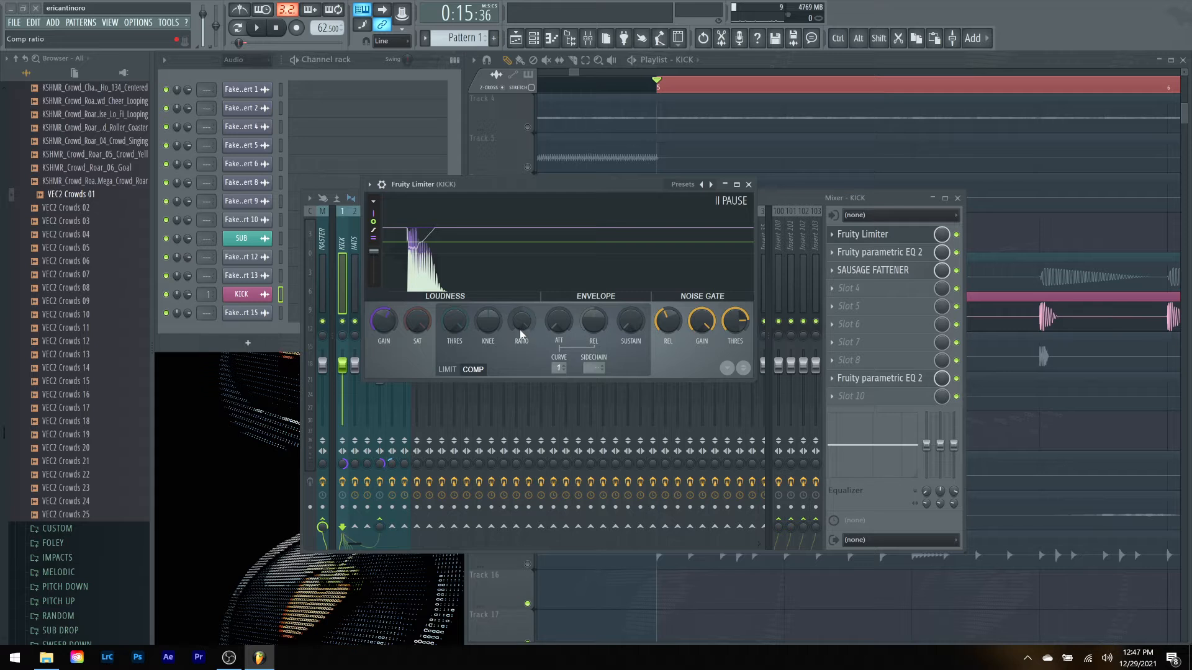
right_click(381, 323)
click(402, 330)
Step: Tune the noise gate's threshold and release against the playing kick, with the gate gain turned fully down
key(space)
key(space)
click(588, 248)
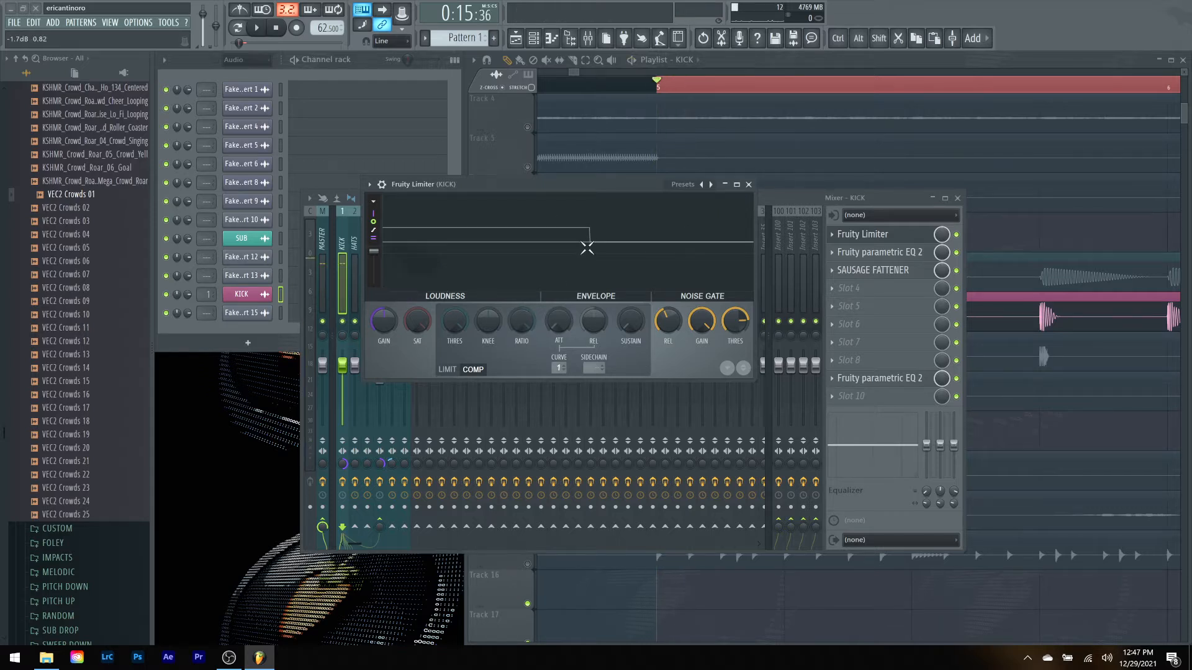
click(587, 248)
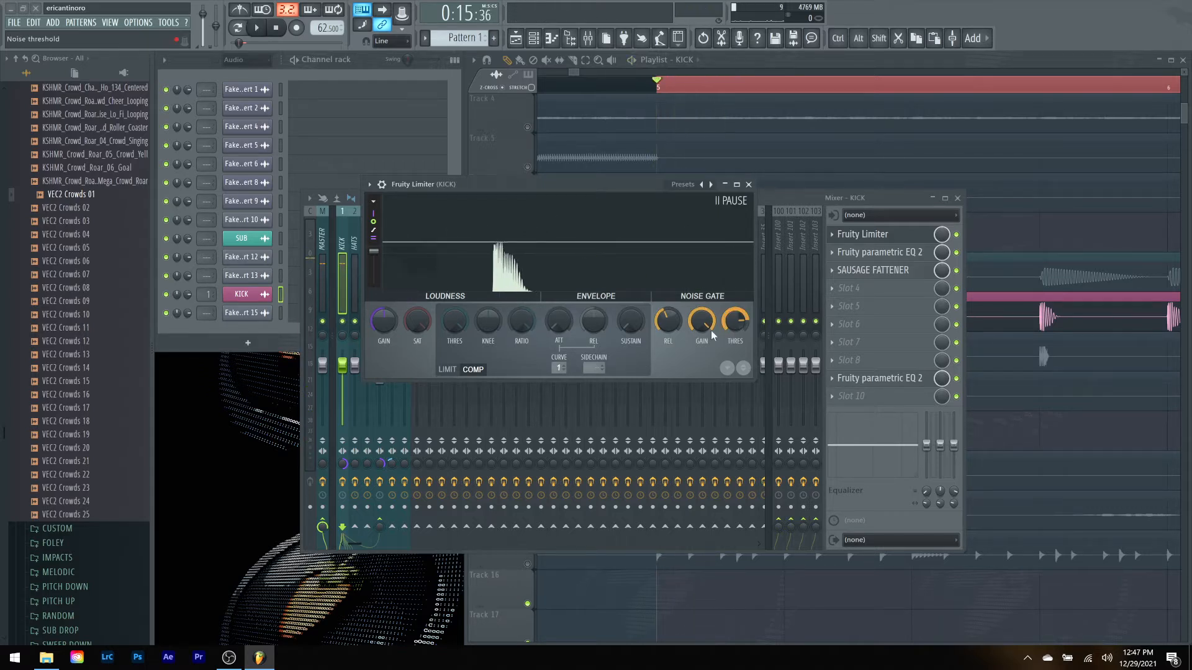
drag(735, 323, 735, 318)
drag(735, 318, 670, 338)
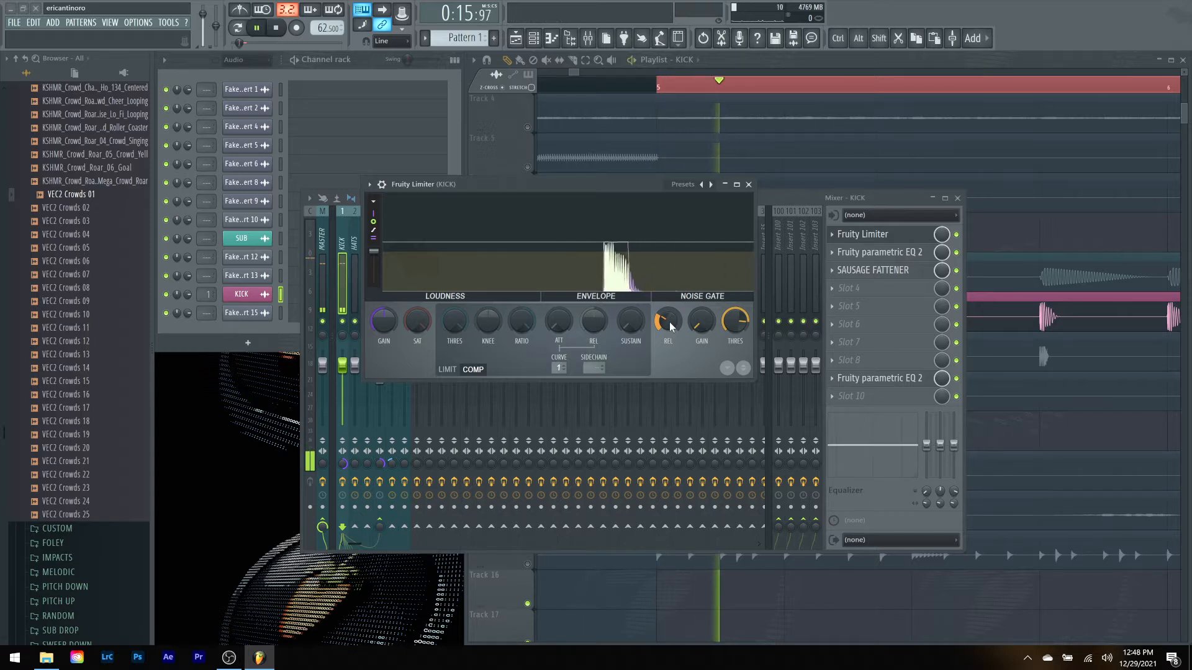
drag(670, 325, 669, 321)
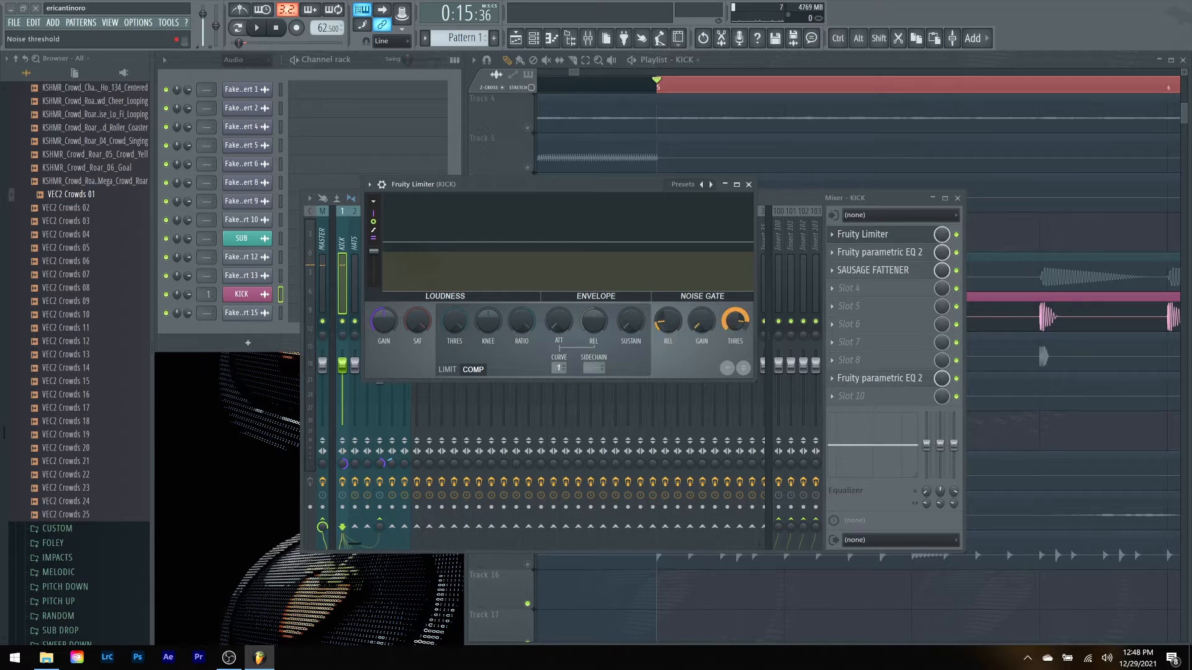
key(space)
key(space)
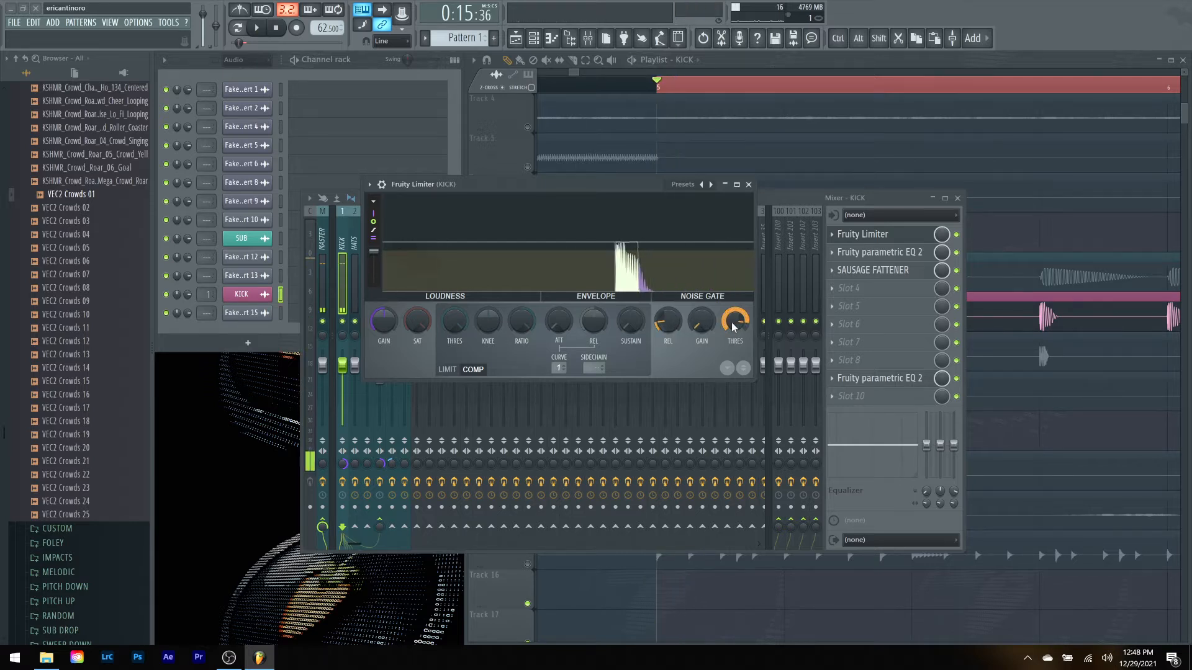
key(space)
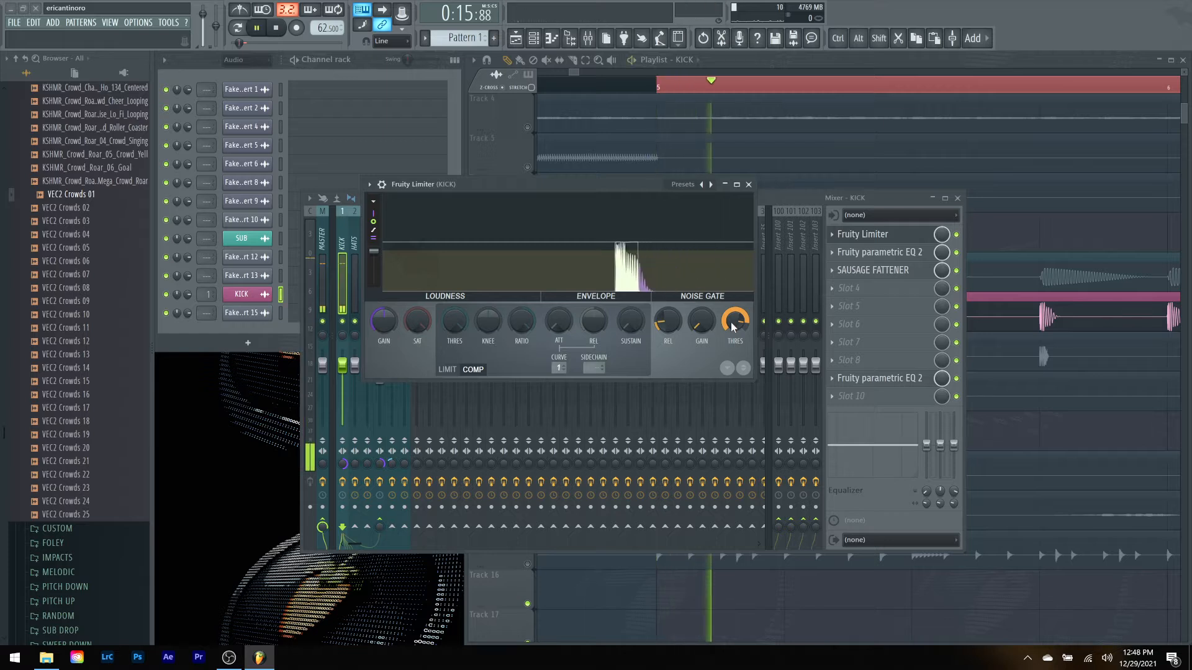
key(space)
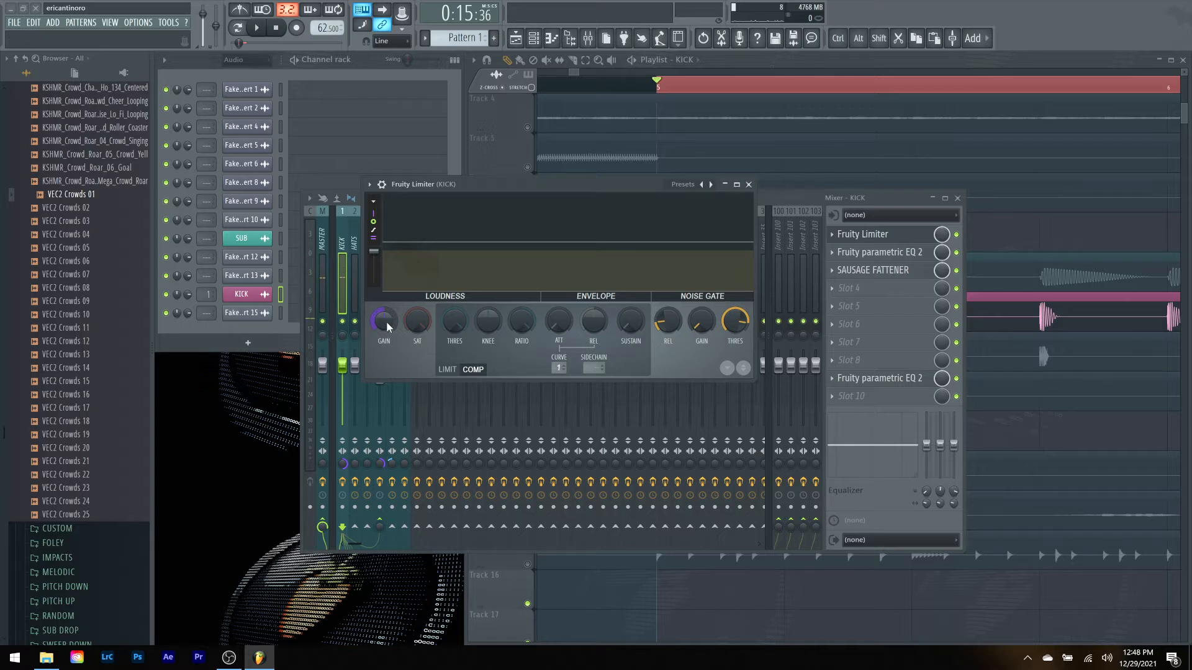
Step: Lower the Fruity Limiter's compressor threshold against the kick's frozen waveform, adjust the gain and check the result in playback
key(q)
click(495, 267)
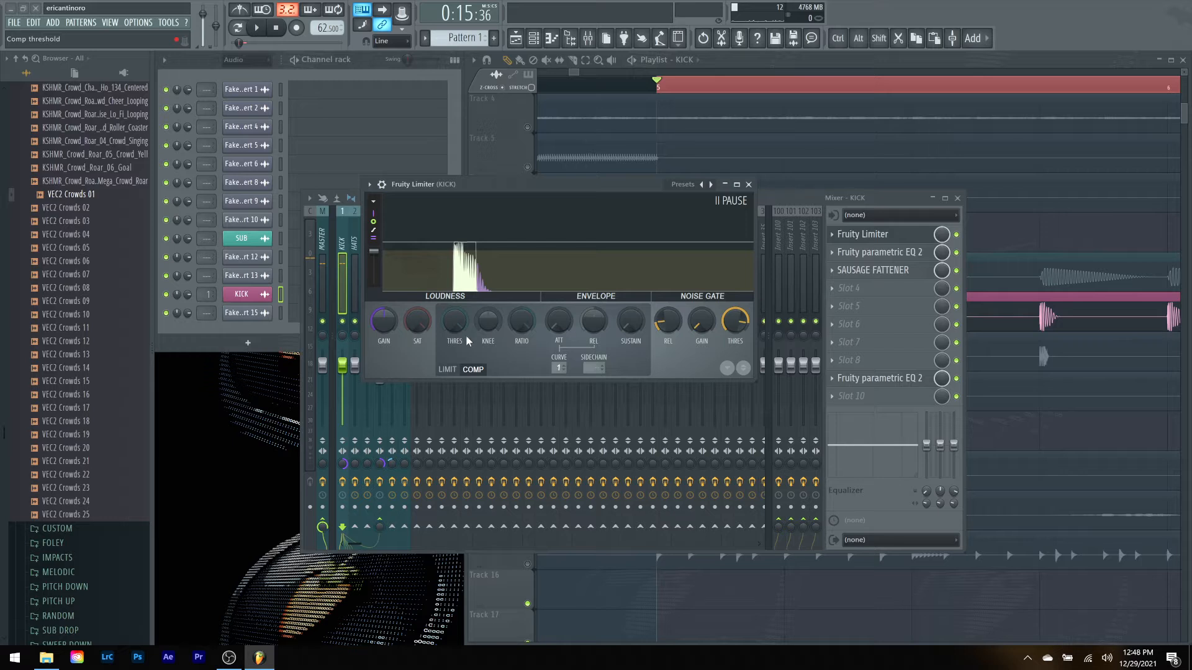
drag(457, 321, 456, 335)
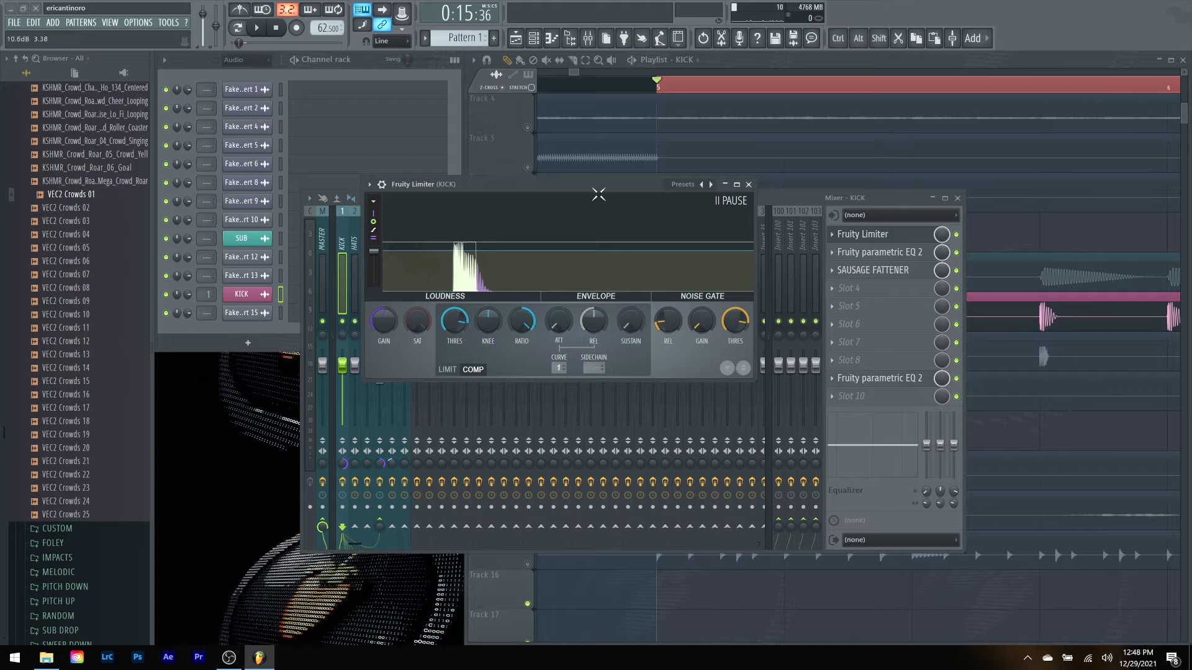
drag(370, 316, 370, 292)
key(space)
key(space)
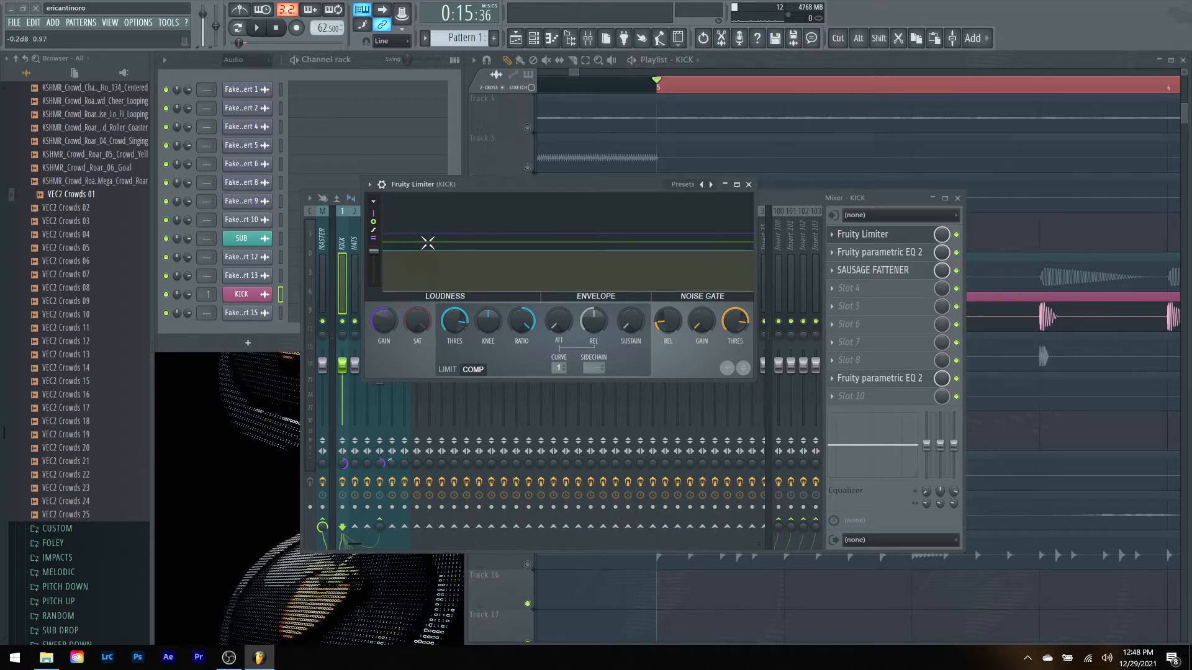
Step: Fine-tune the kick's compressor threshold and gain, then close the Fruity Limiter
drag(455, 320, 455, 327)
drag(380, 321, 380, 320)
click(748, 185)
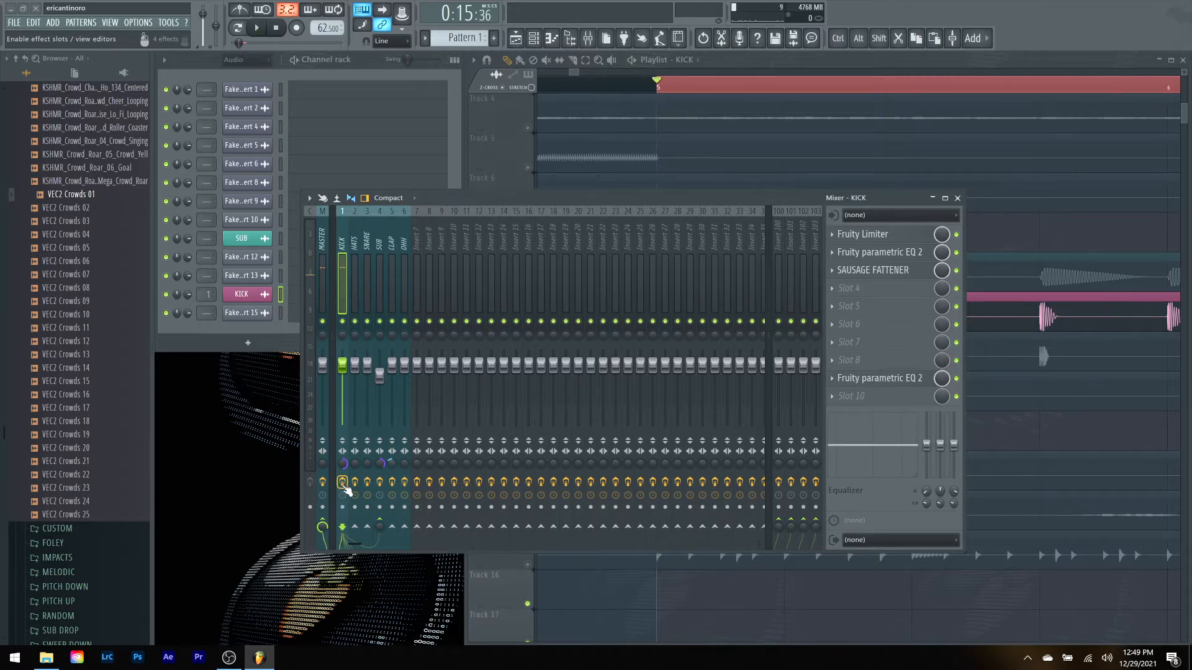
Step: Play the loop repeatedly to compare the kick with the KICK track's effects enabled and bypassed
key(space)
key(space)
key(space)
key(space)
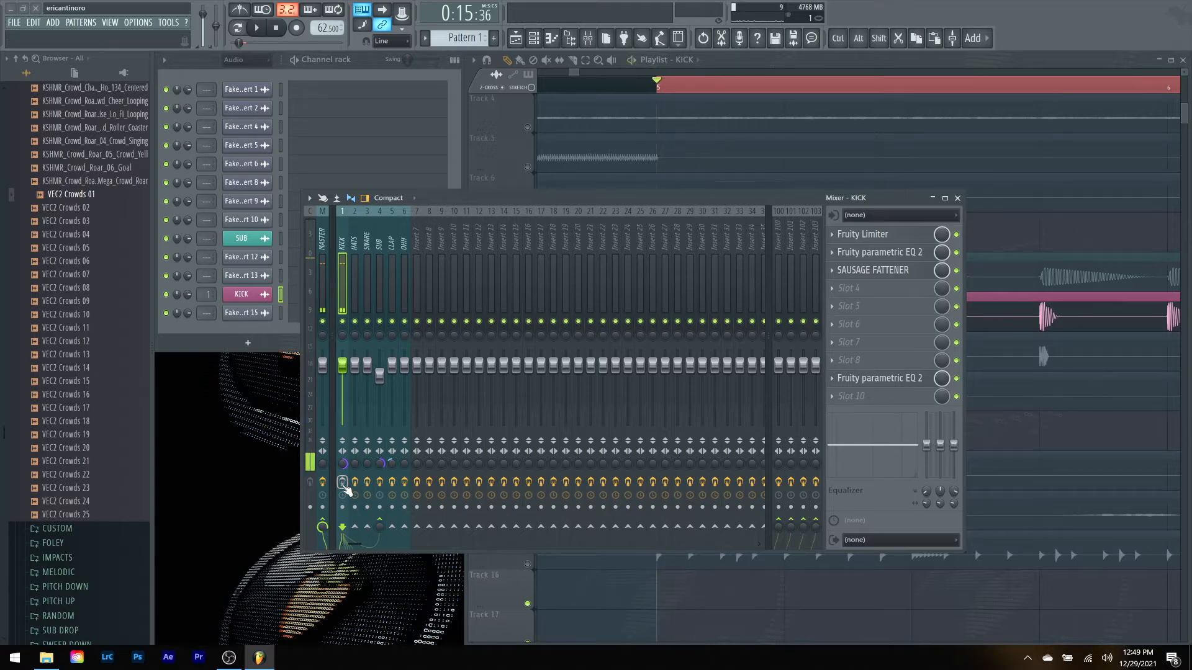
key(space)
key(space)
key(space)
key(space)
Step: Examine the existing curve of the KICK track's slot 2 Fruity parametric EQ 2, play the loop and close the equalizer
click(878, 252)
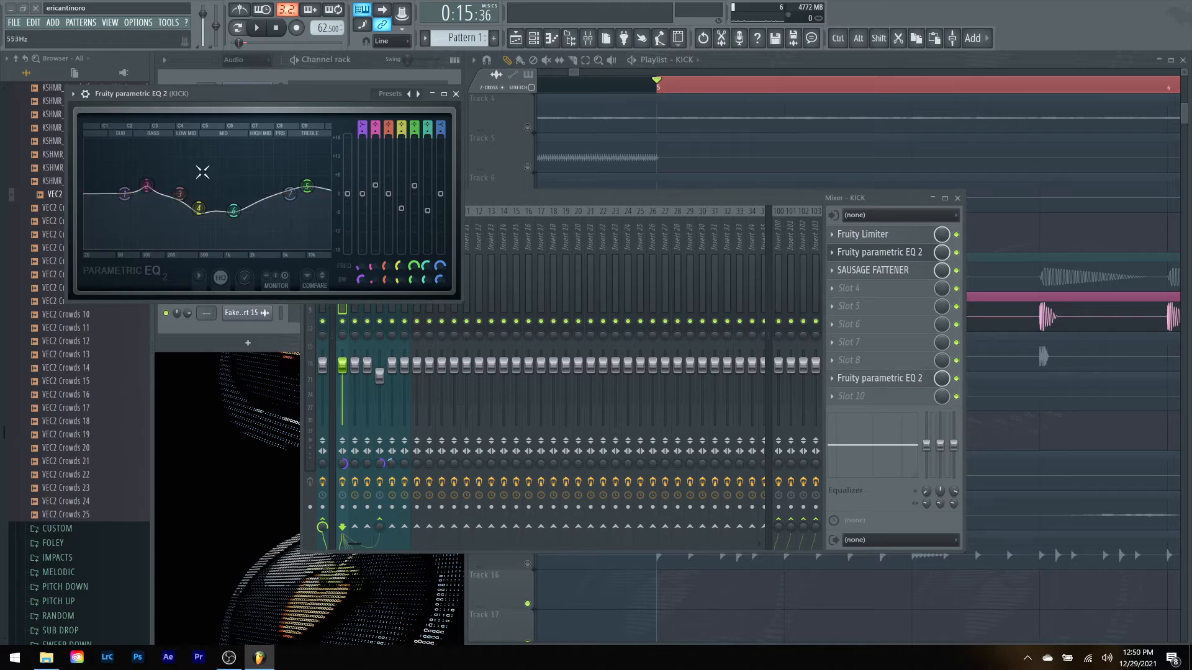
key(space)
key(space)
click(880, 255)
click(891, 254)
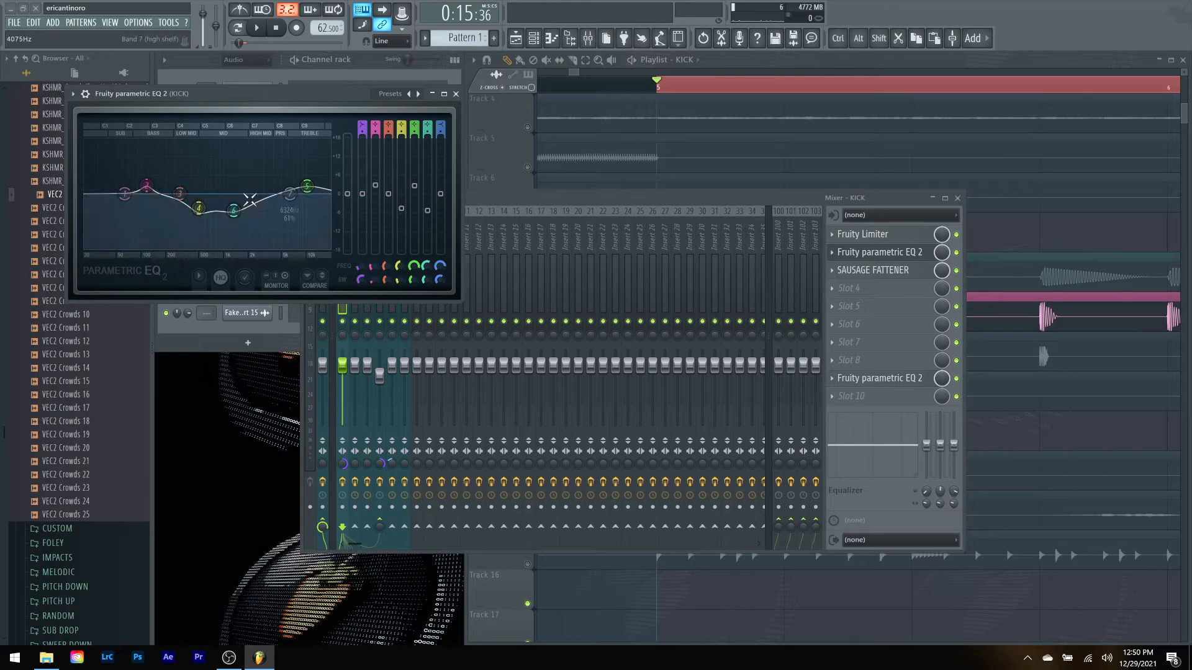
click(880, 252)
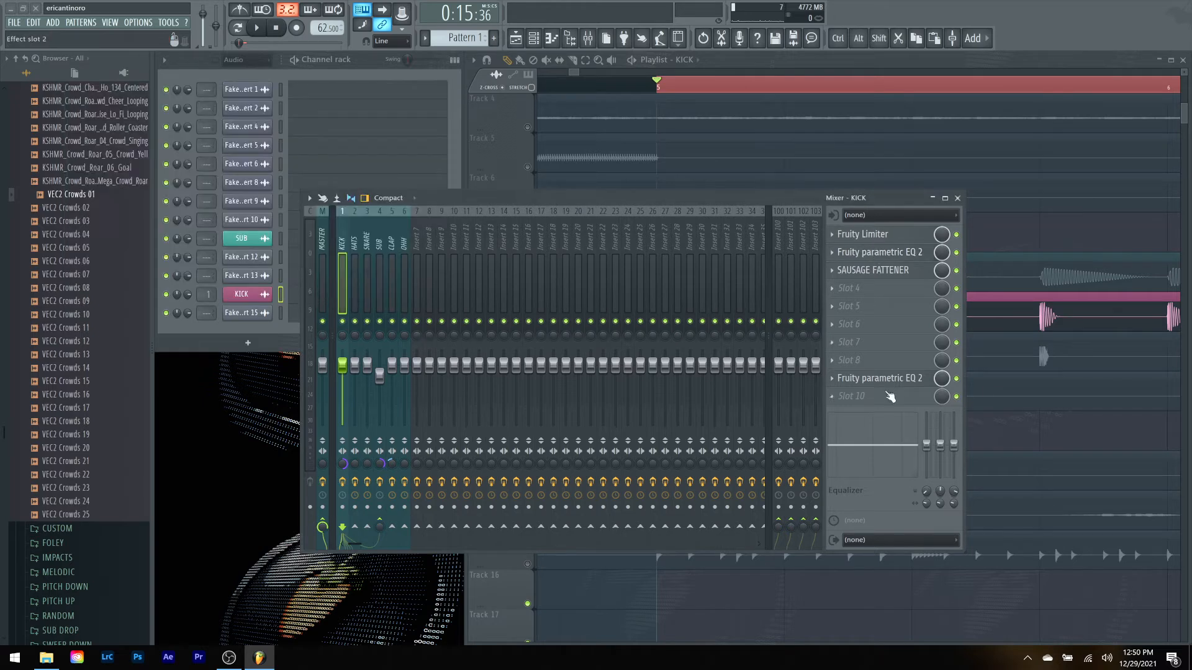
Step: In the KICK track's slot 9 Fruity parametric EQ 2, boost band 3 by about 15 dB and sweep it around 120 Hz during playback
click(886, 380)
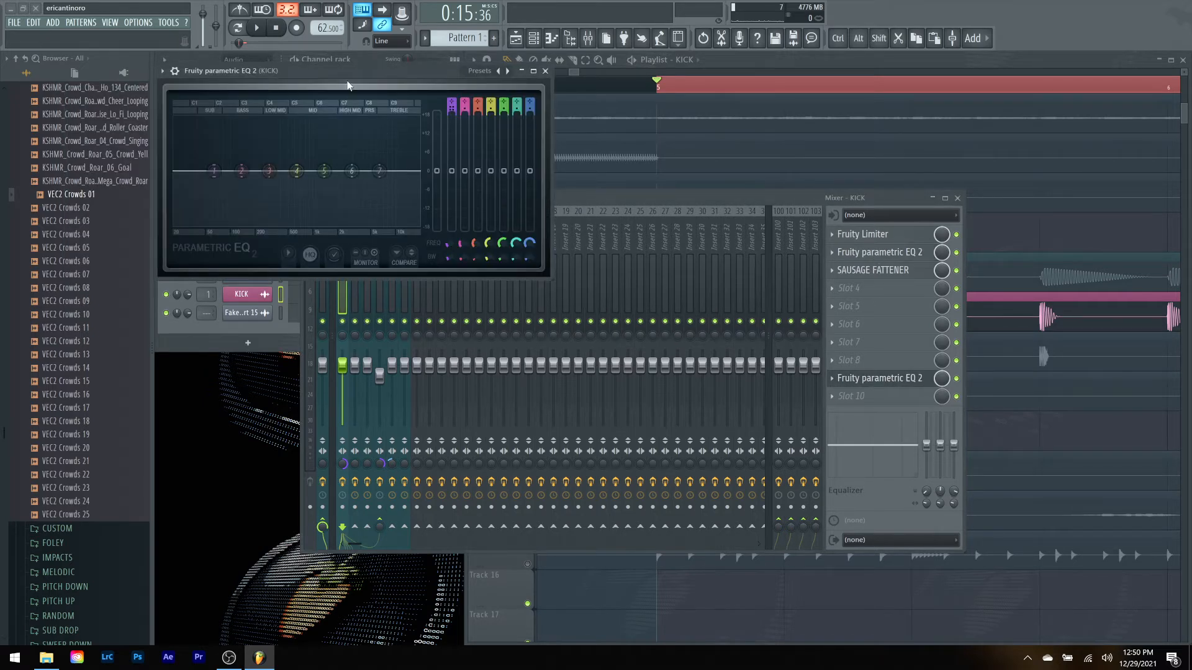
drag(344, 72, 668, 149)
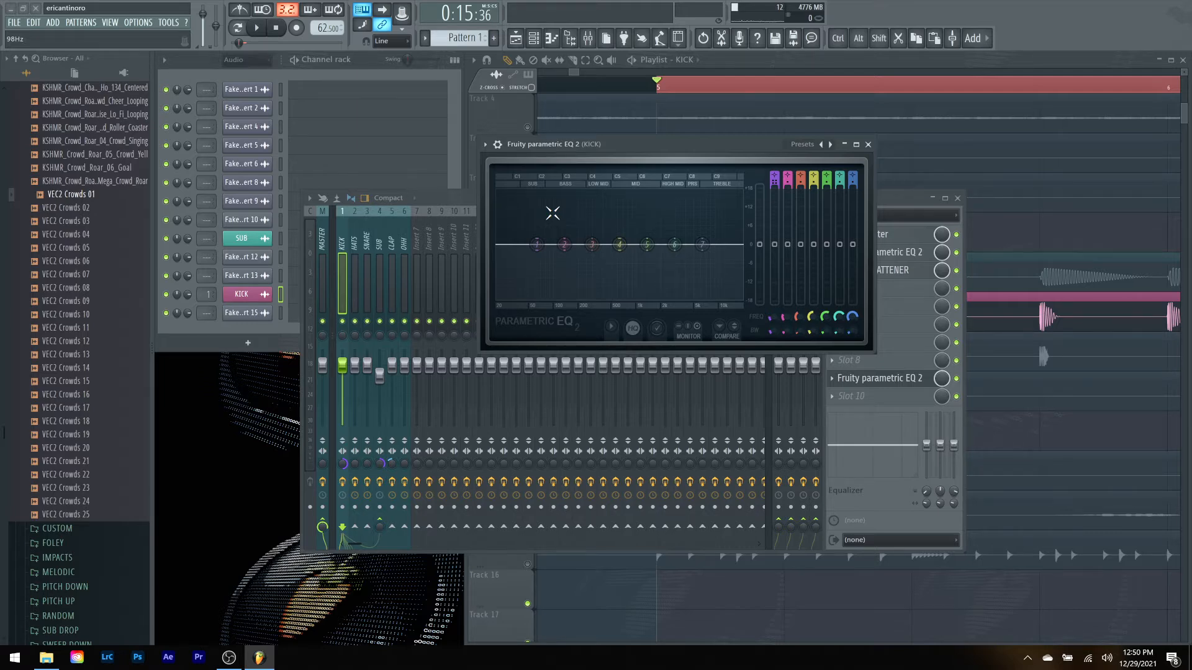
key(space)
drag(592, 244, 580, 211)
drag(800, 332, 801, 320)
mouse_move(580, 211)
mouse_down()
mouse_move(545, 197)
mouse_move(562, 203)
mouse_up()
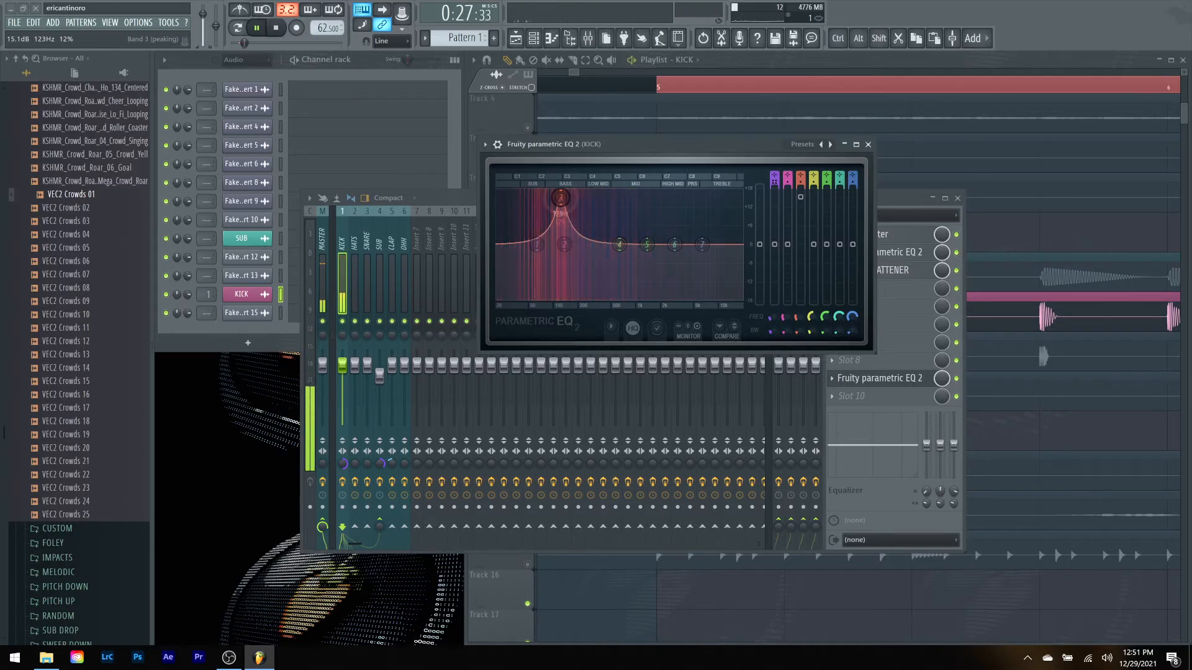
Step: Stop playback and turn band 3 into a cut of about -2.5 dB at 115 Hz with 8% bandwidth
key(space)
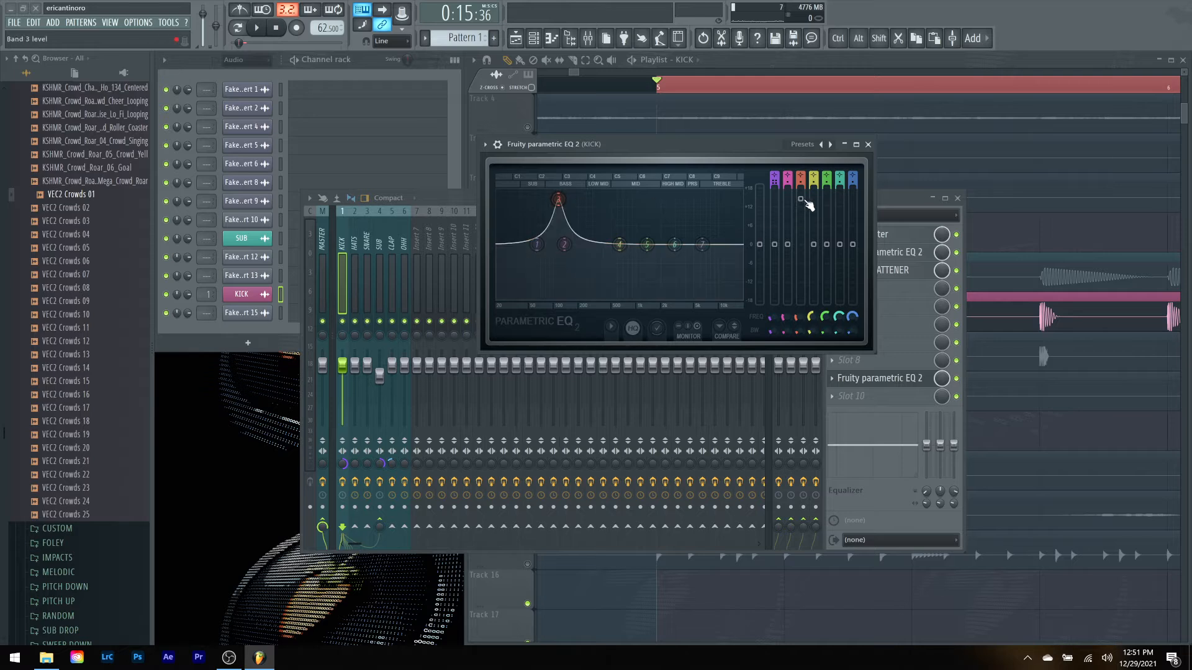
drag(801, 201, 801, 249)
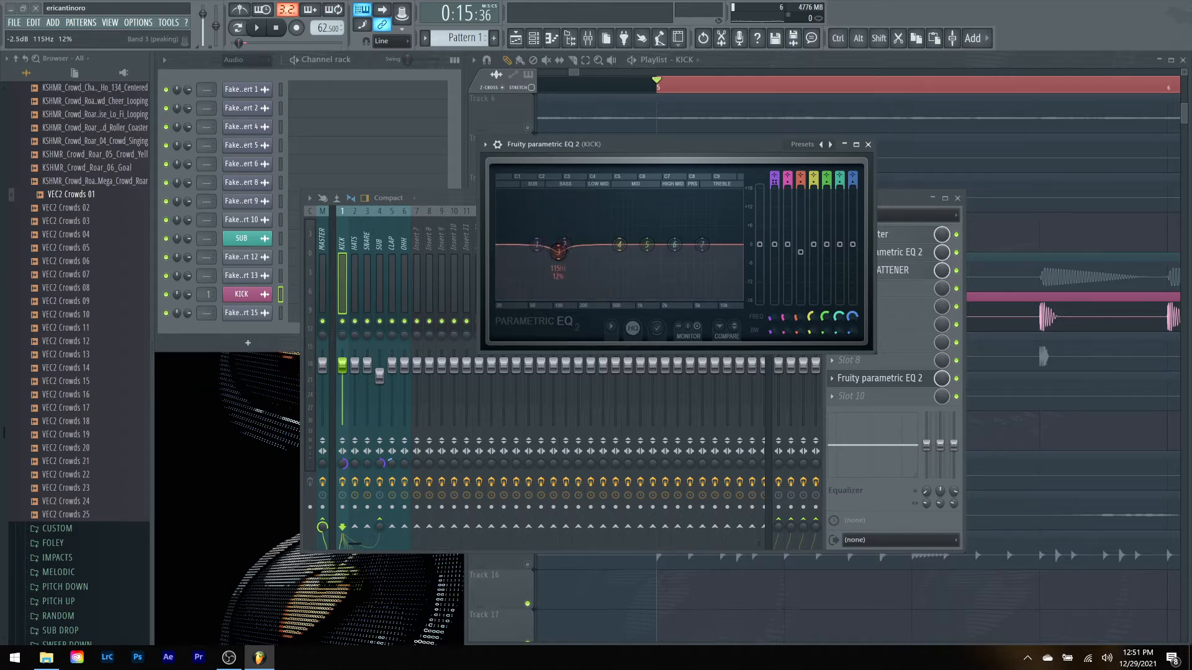
drag(800, 331, 801, 336)
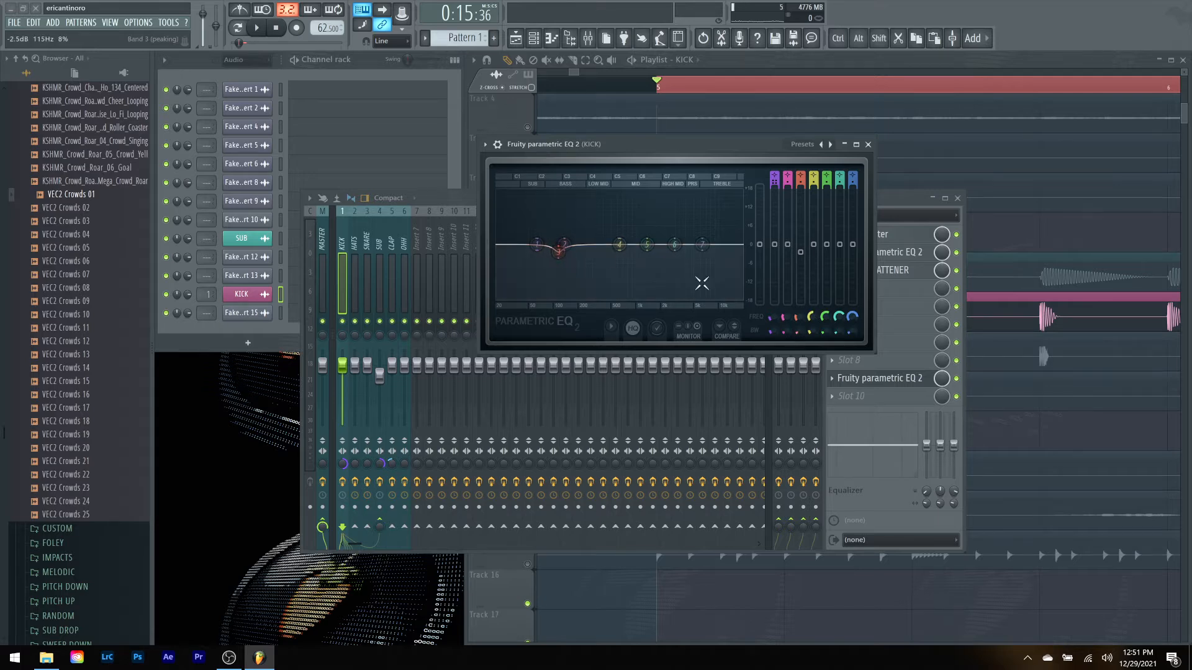
Step: Boost band 2 of the kick's equalizer by about 3.8 dB at 83 Hz, checking it against the playing loop
drag(569, 248, 540, 238)
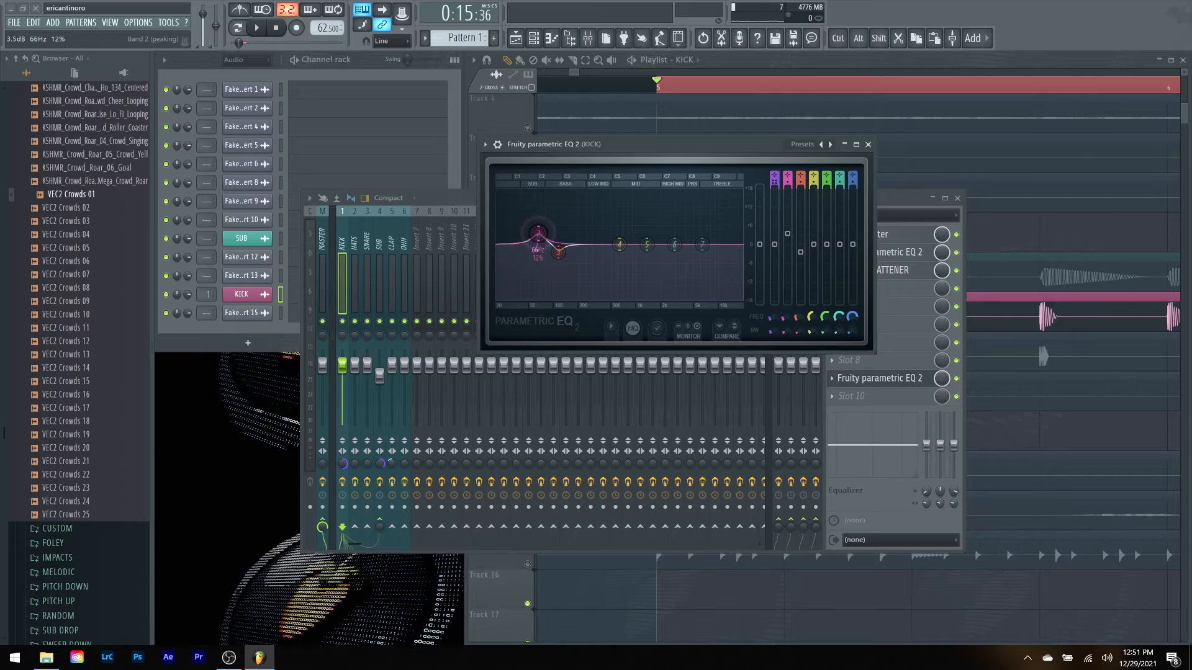
key(space)
mouse_move(538, 234)
mouse_down()
mouse_move(539, 198)
mouse_move(544, 223)
mouse_up()
key(space)
mouse_move(548, 233)
mouse_down()
mouse_move(522, 203)
mouse_move(547, 226)
mouse_up()
key(space)
key(space)
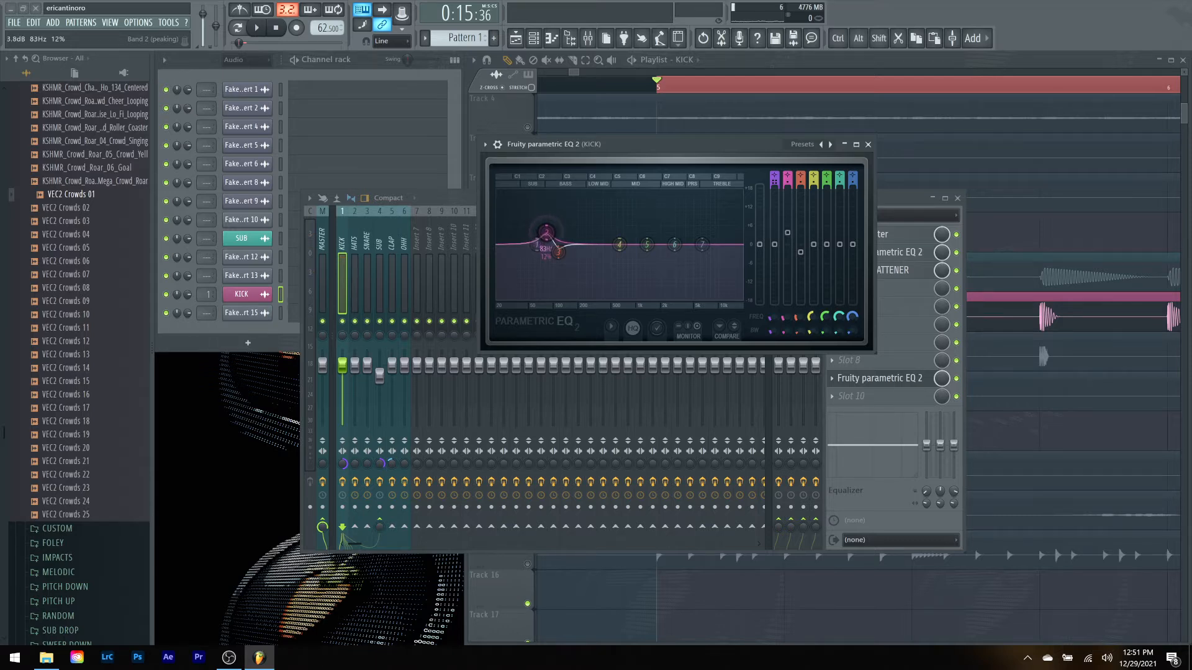
key(space)
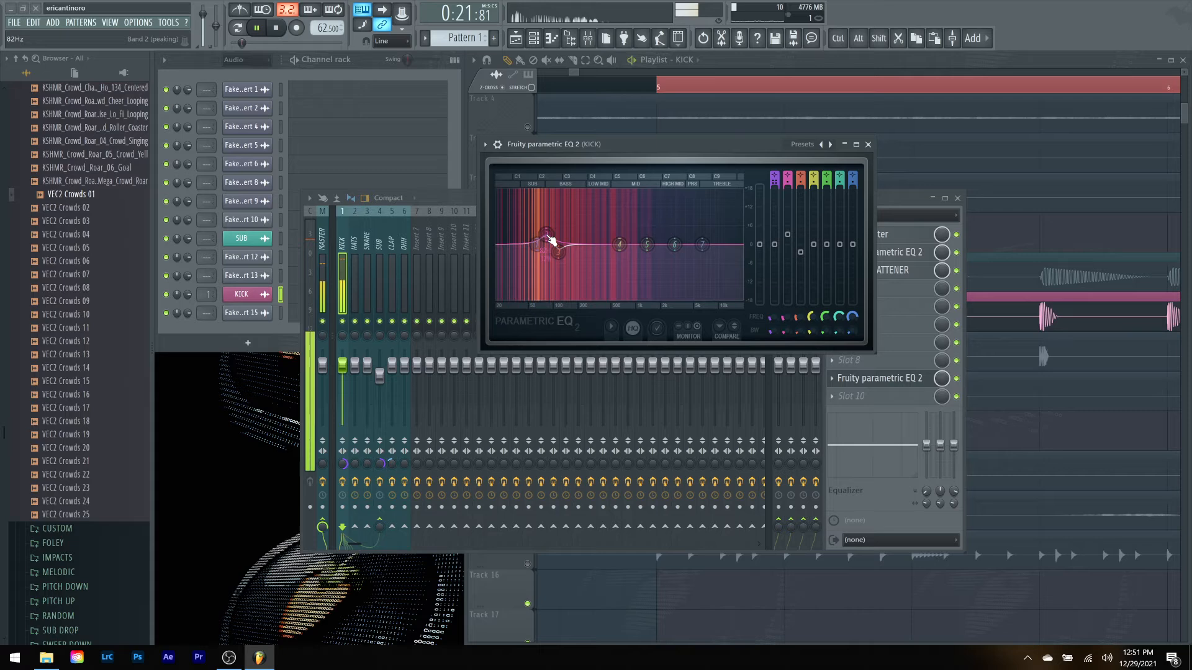
key(space)
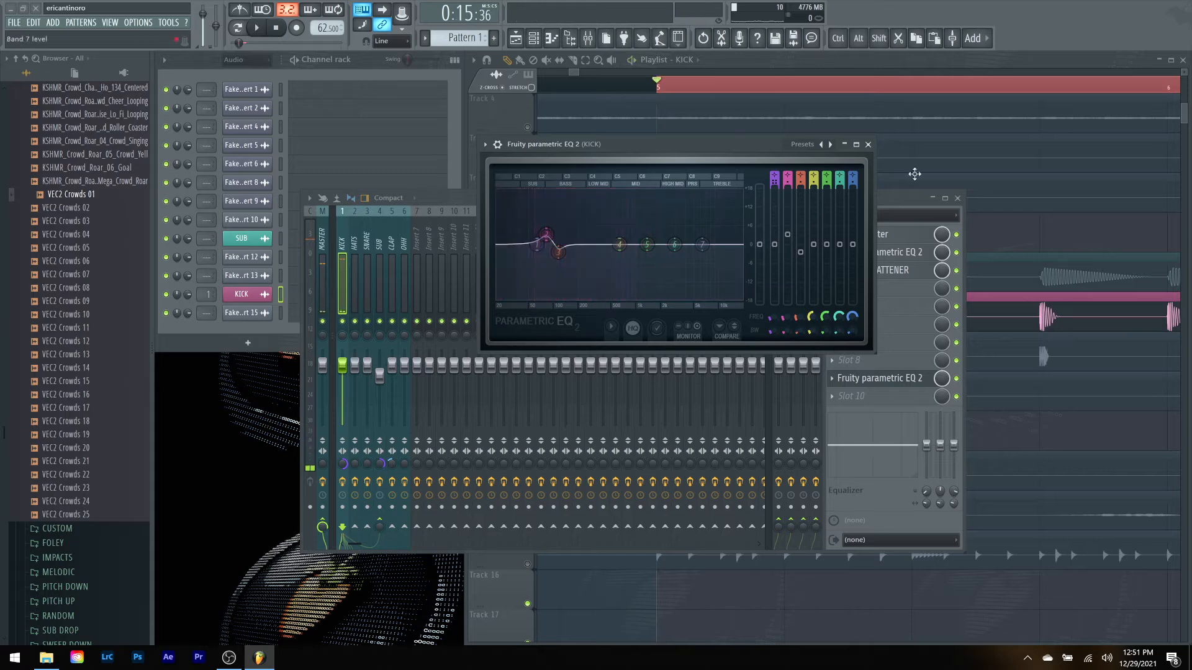
Step: Close the equalizer, load L2 Stereo into slot 10 of the KICK track and place its window over the mixer
click(868, 145)
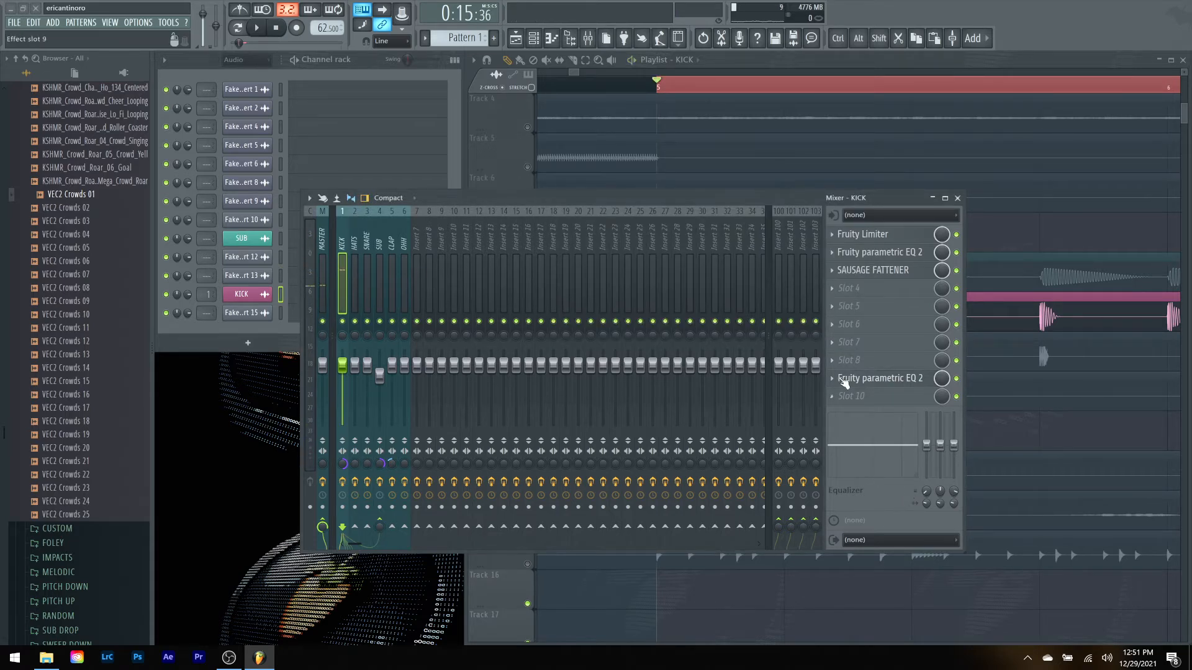
click(834, 395)
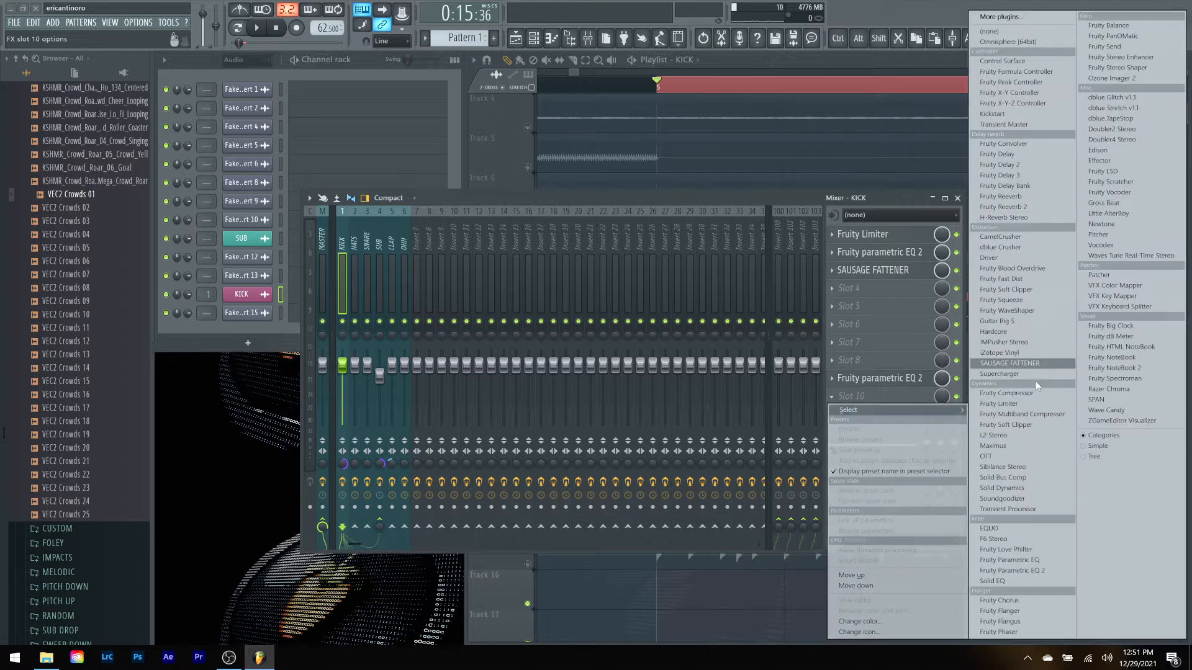
click(1007, 437)
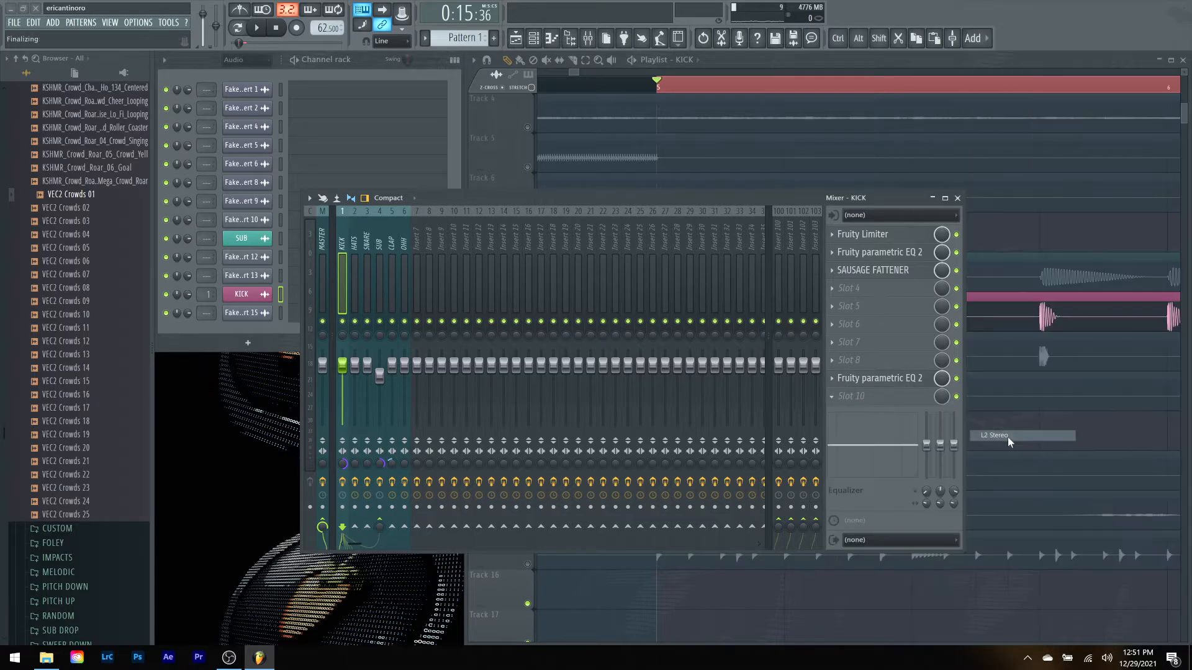
drag(154, 118, 581, 206)
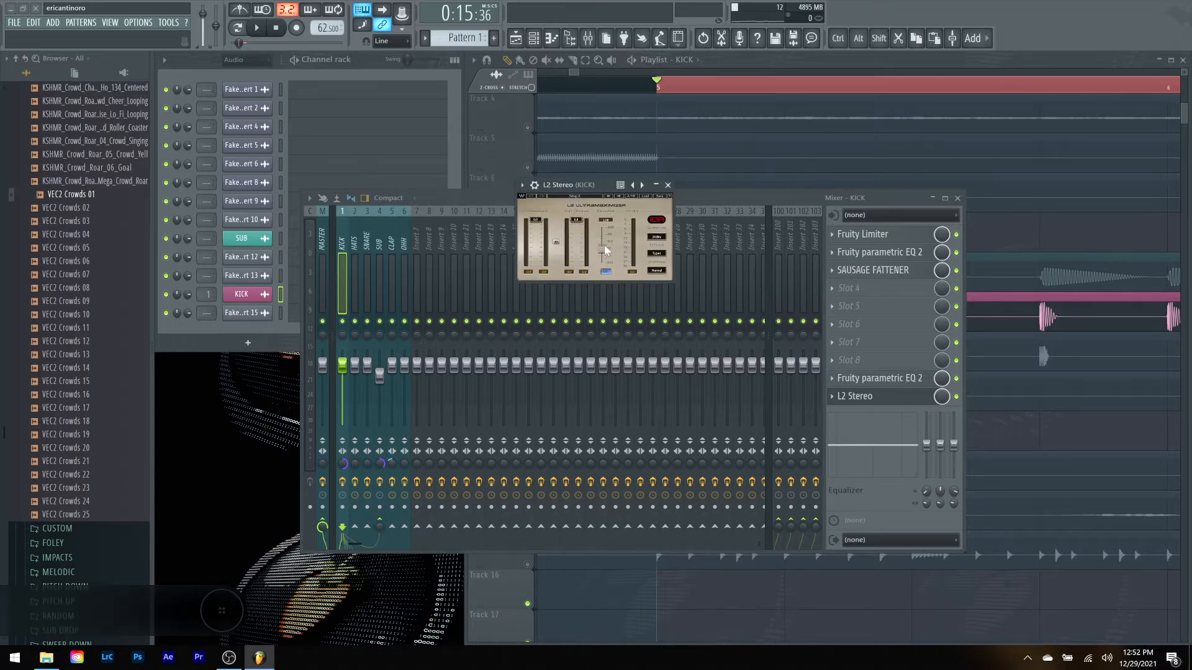
Step: Turn off the automatic release control in the KICK track's L2 Stereo, adjust the release slider slightly and audition the kick
click(607, 273)
drag(601, 249, 602, 247)
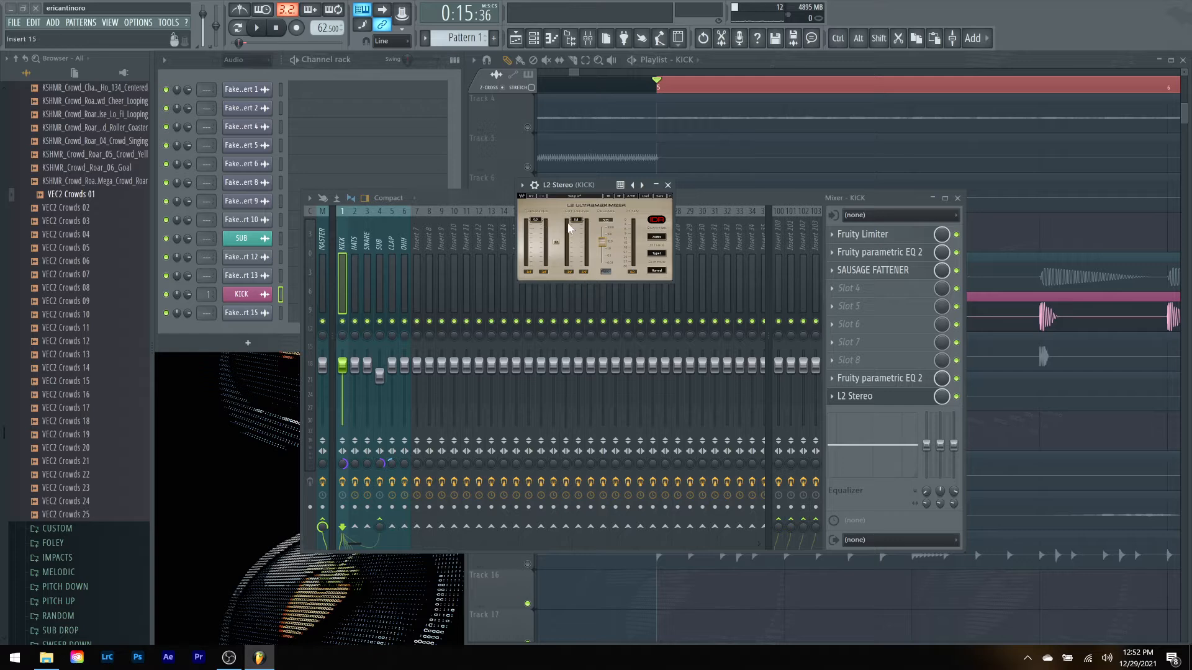
key(space)
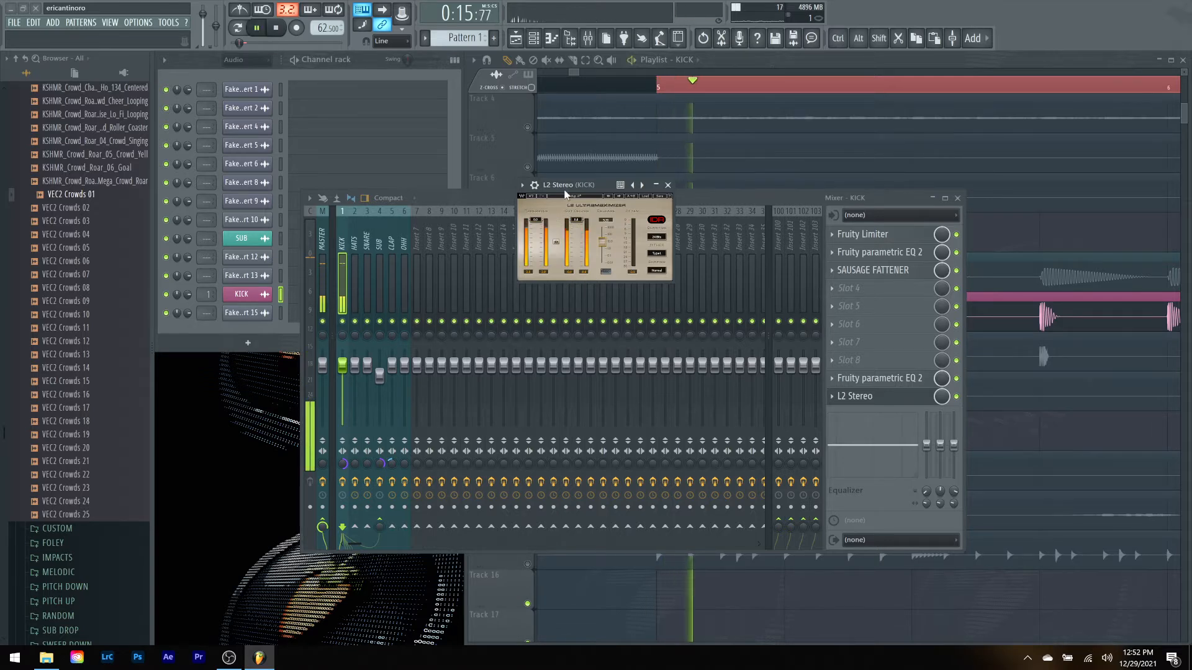
key(space)
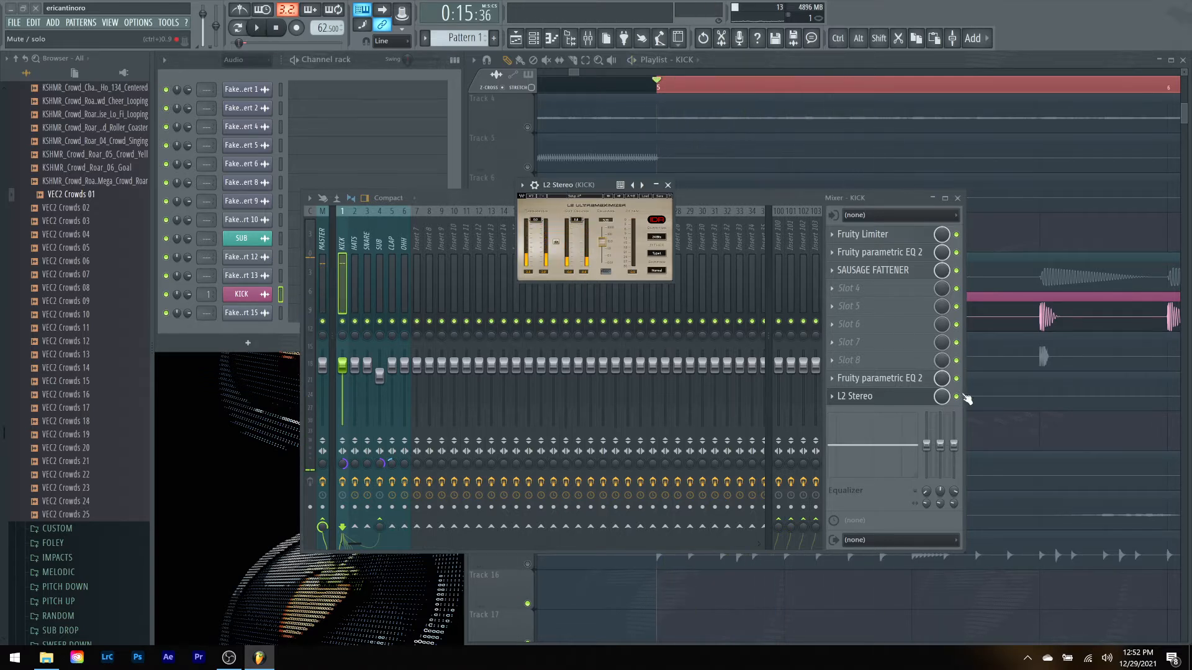
Step: Toggle L2 Stereo's bypass on the KICK track, audition the kick, and review the limiter's settings before closing its window
click(956, 396)
click(956, 396)
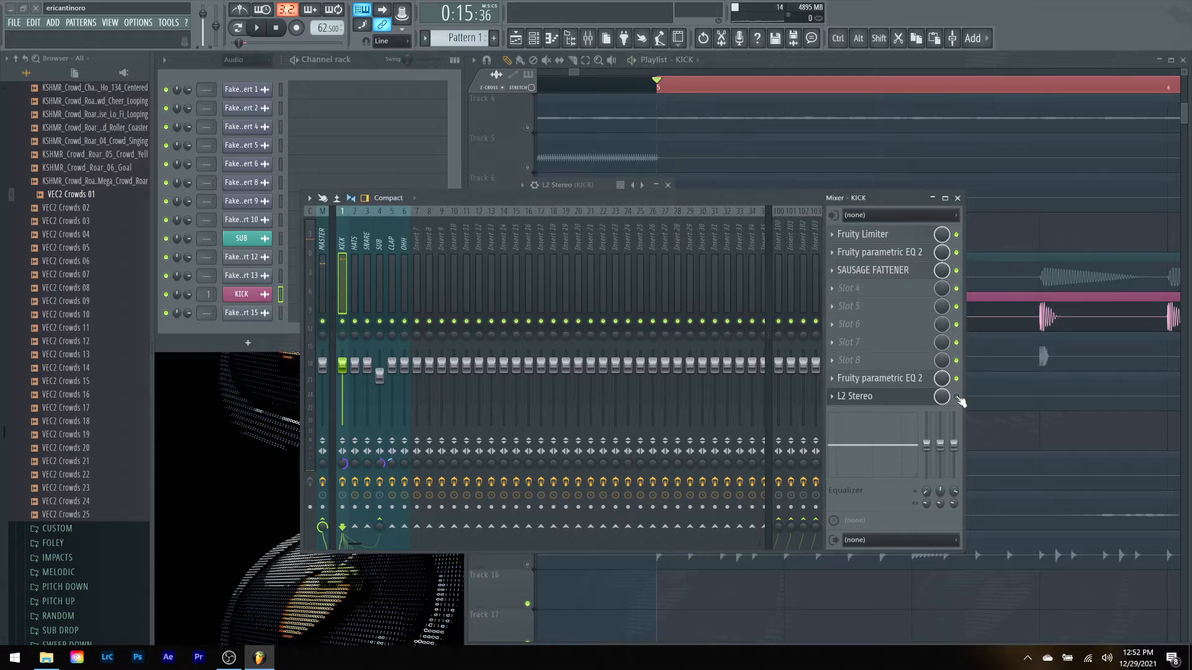
key(space)
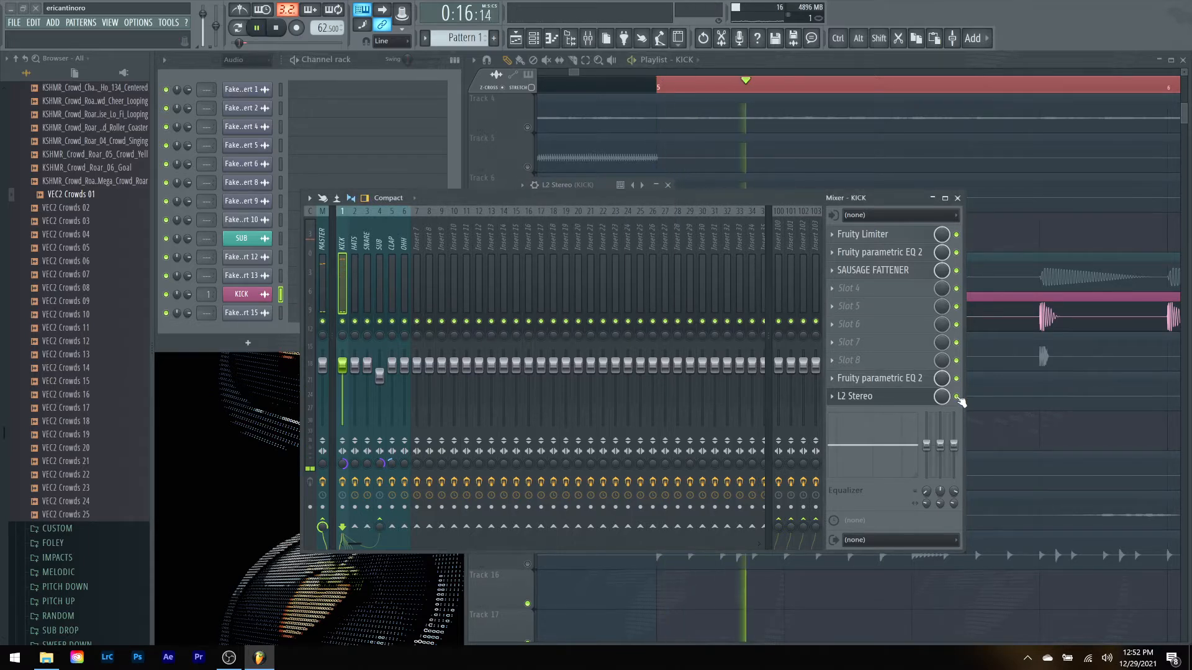
key(space)
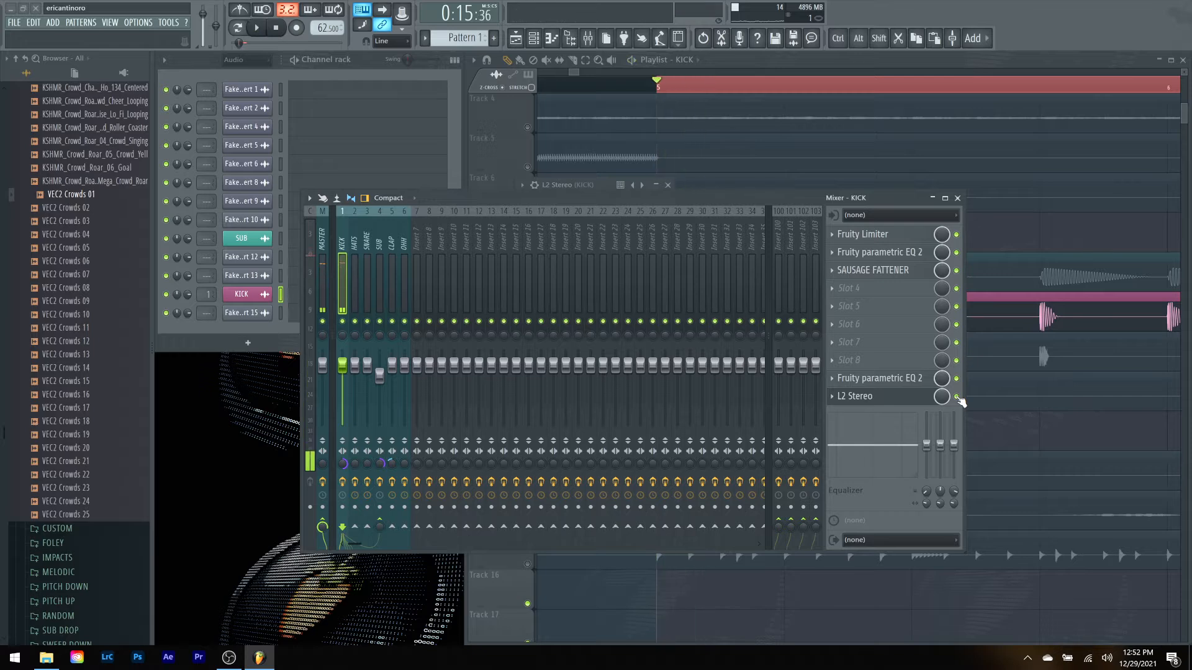
click(887, 397)
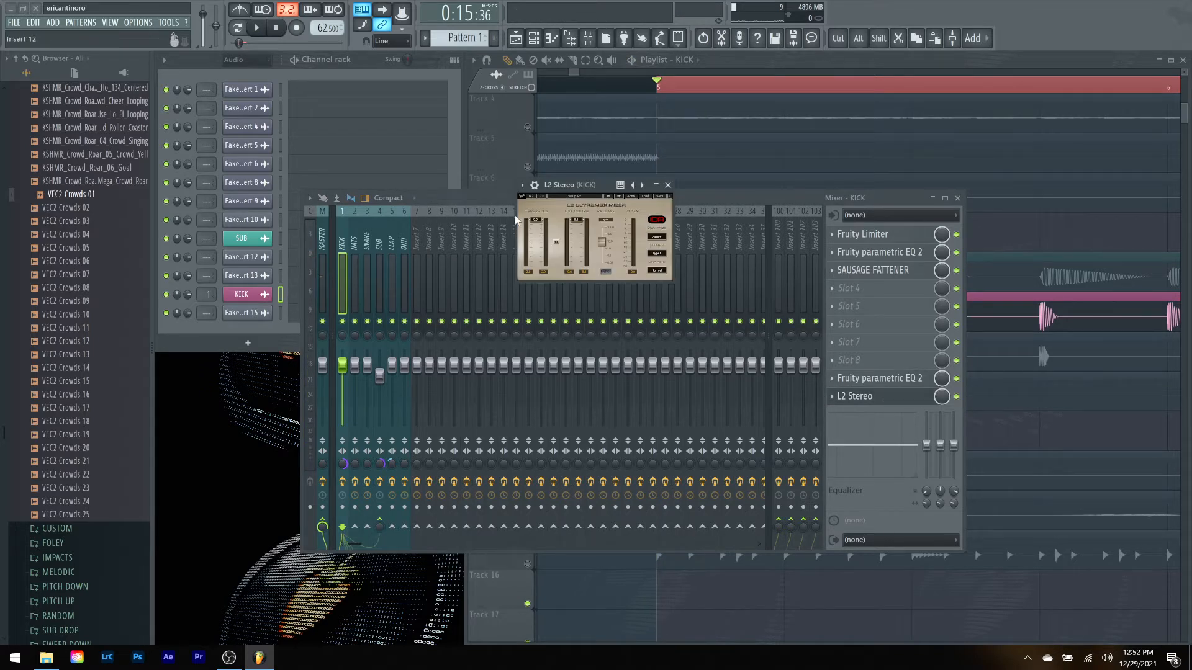
click(668, 185)
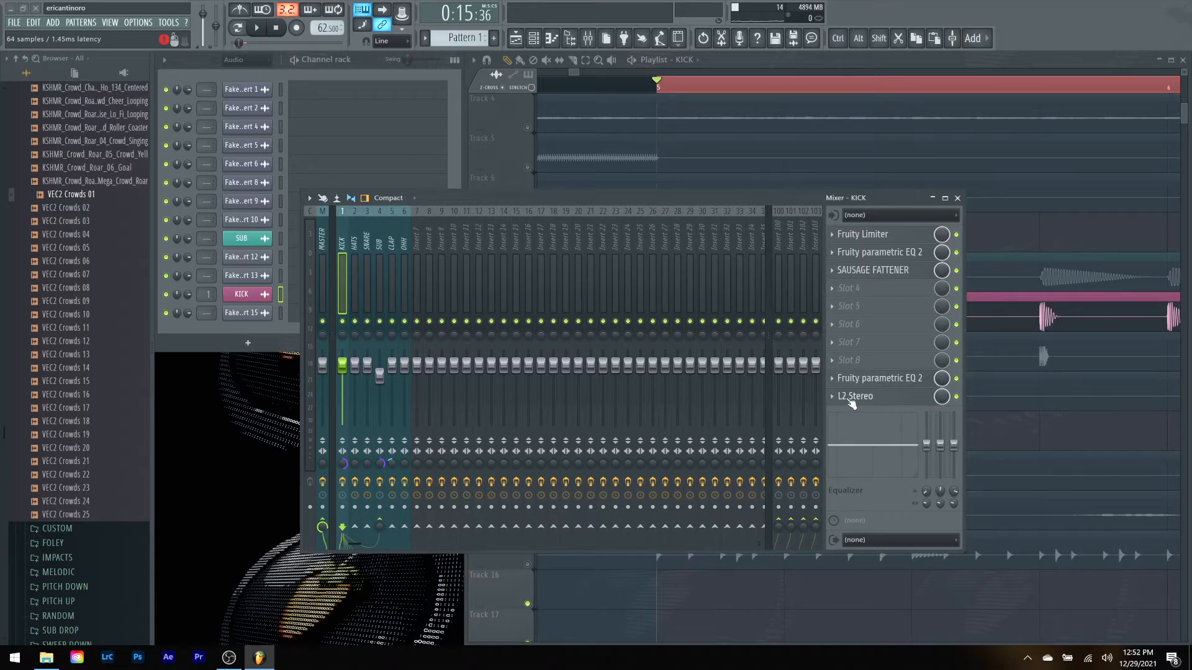
Step: Bypass L2 Stereo on the KICK track and lower the track's fader slightly while auditioning the loop
click(956, 397)
key(space)
drag(346, 369, 347, 383)
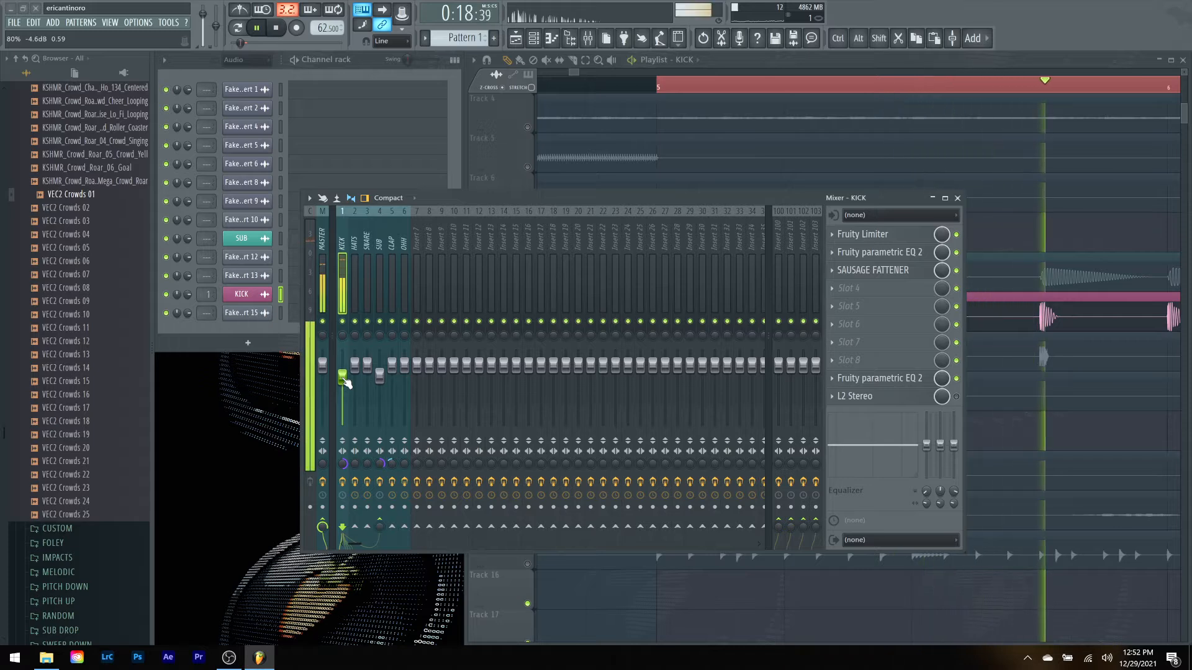
drag(346, 383, 346, 377)
key(space)
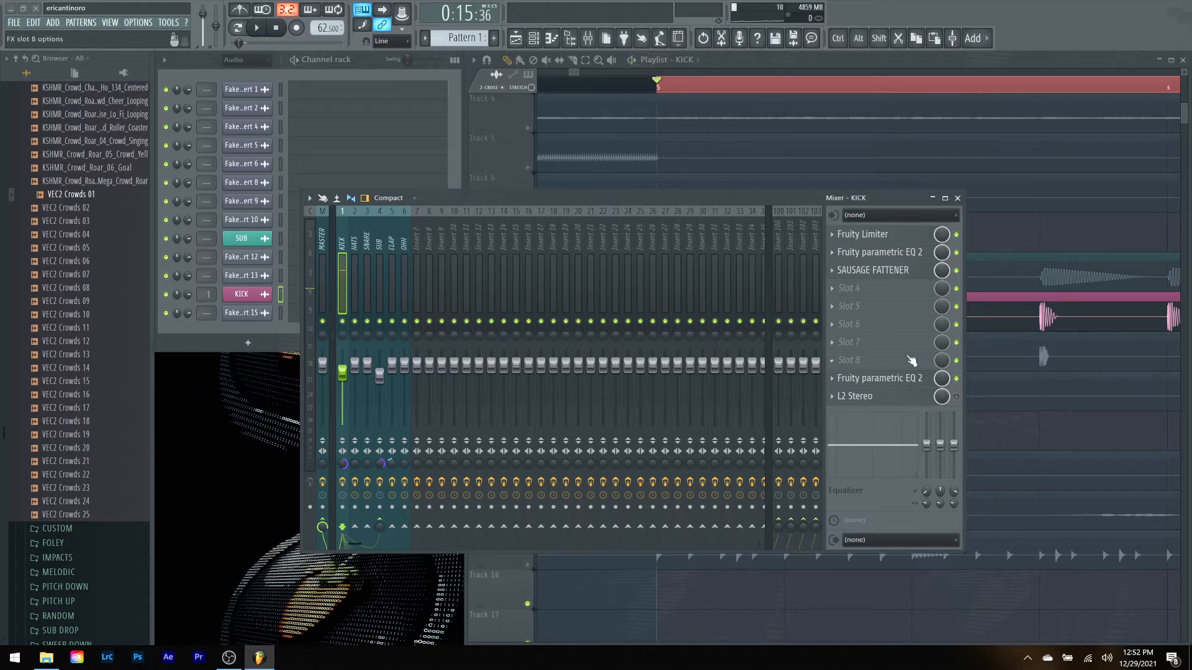
key(space)
key(space)
Step: In the KICK track's slot 9 Fruity parametric EQ 2, cut band 5 by about 4.3 dB at 2208 Hz with 27% bandwidth
click(889, 385)
key(space)
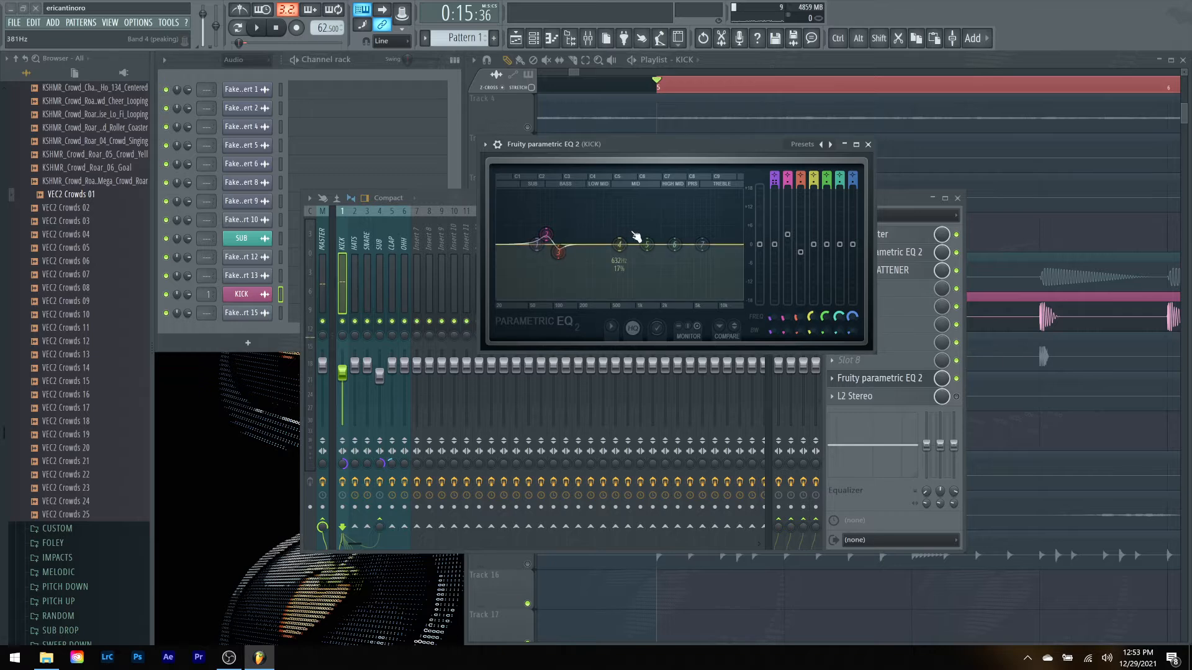
mouse_move(647, 250)
mouse_down()
mouse_move(641, 196)
mouse_move(671, 202)
mouse_move(650, 213)
mouse_move(654, 258)
mouse_move(664, 258)
mouse_up()
key(space)
key(space)
key(space)
key(space)
key(space)
key(space)
key(space)
scroll(825, 332, up, 5)
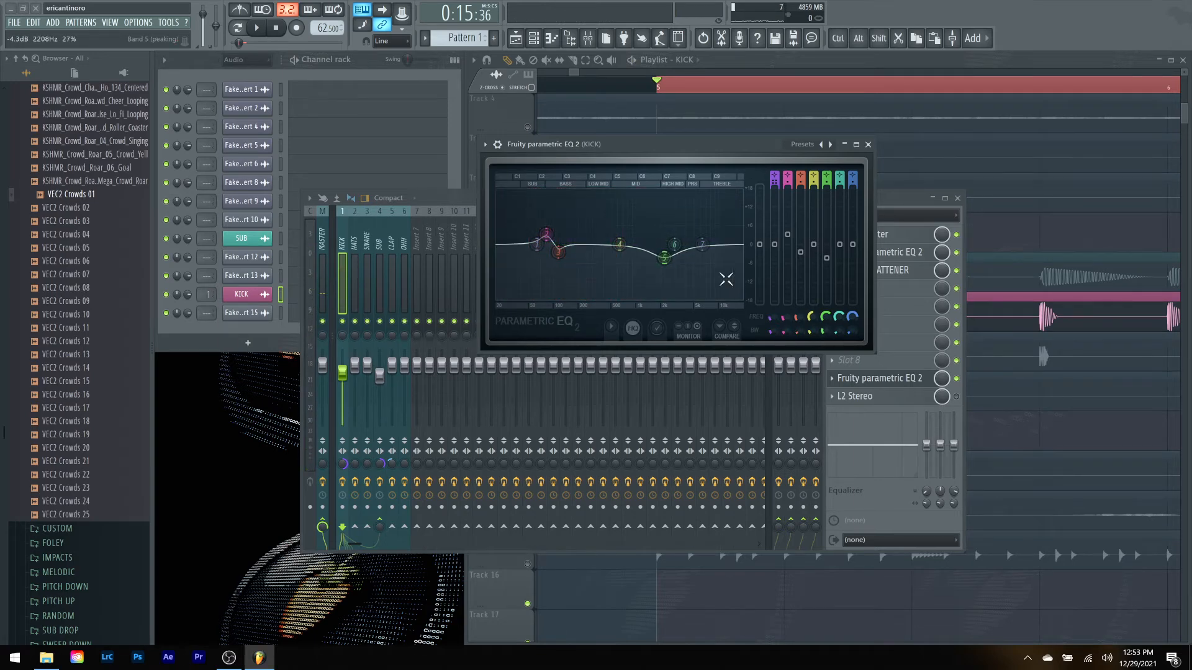
Step: Fine-tune the kick's band 5 cut around -3.6 dB near 2.1 kHz while auditioning, and close the equalizer
key(space)
key(space)
key(space)
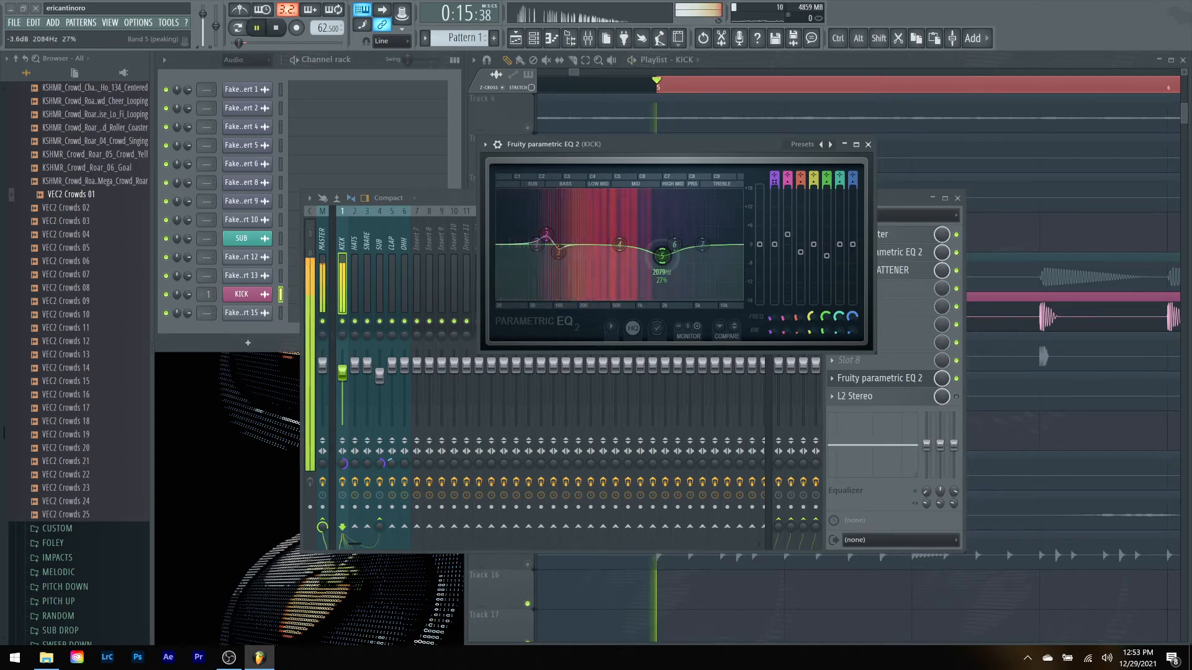
key(space)
drag(669, 271, 671, 266)
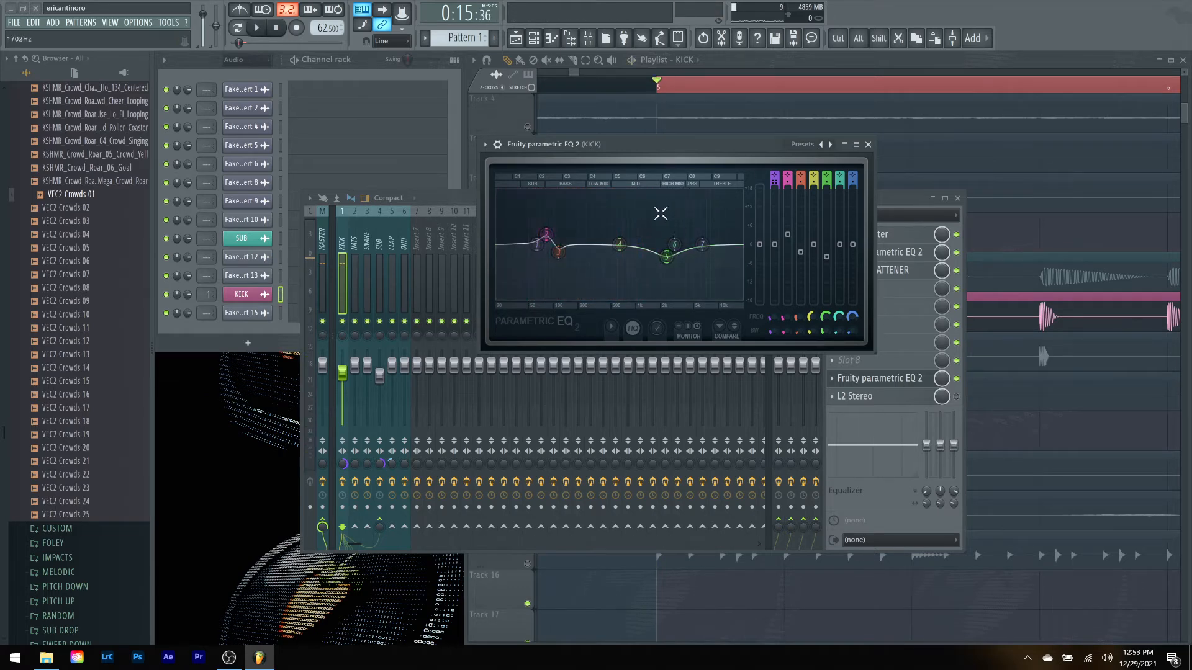
click(867, 144)
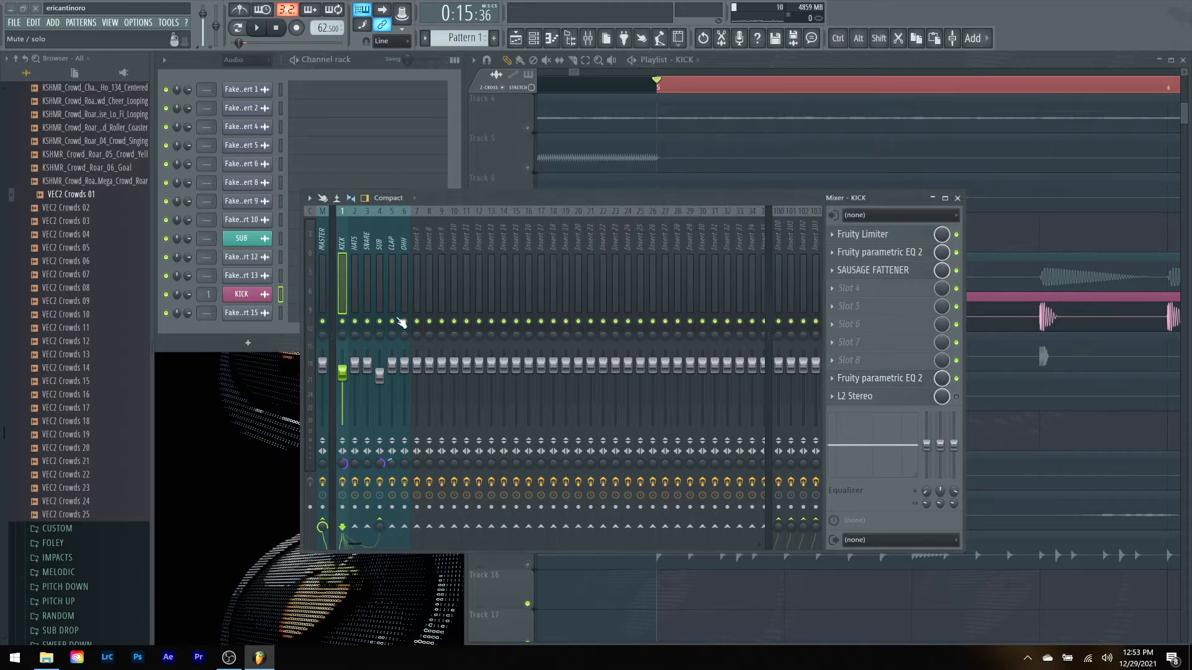
Step: Bring the playlist forward, unmute Track 10 and audition it together with the kick
click(733, 61)
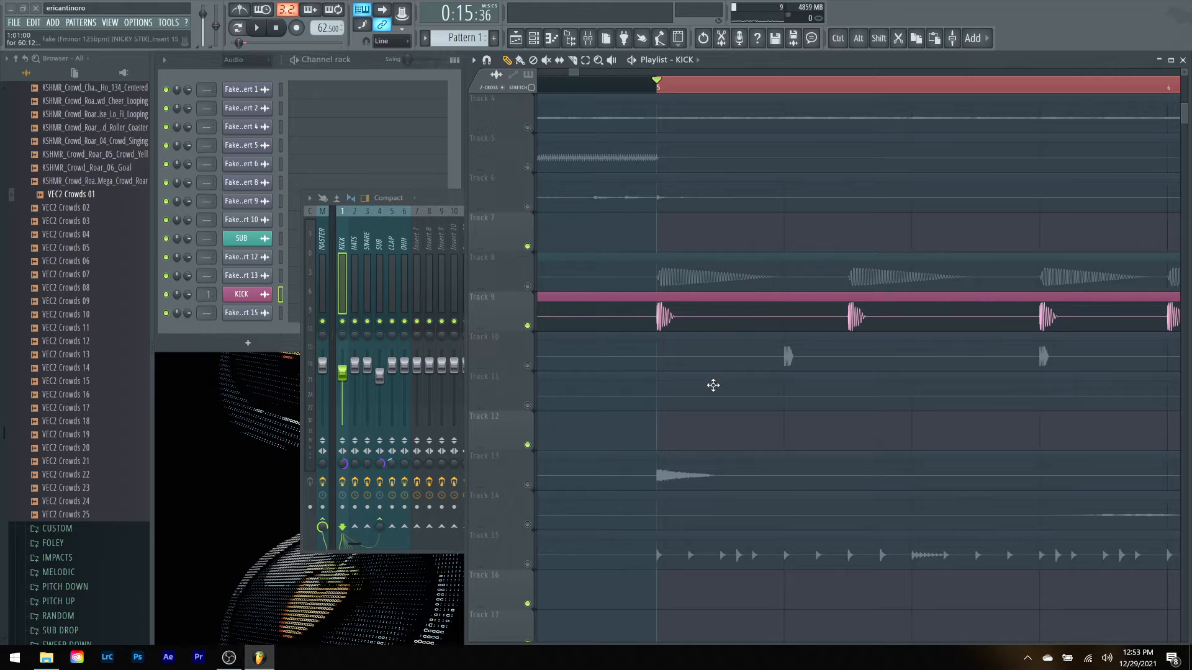
click(527, 366)
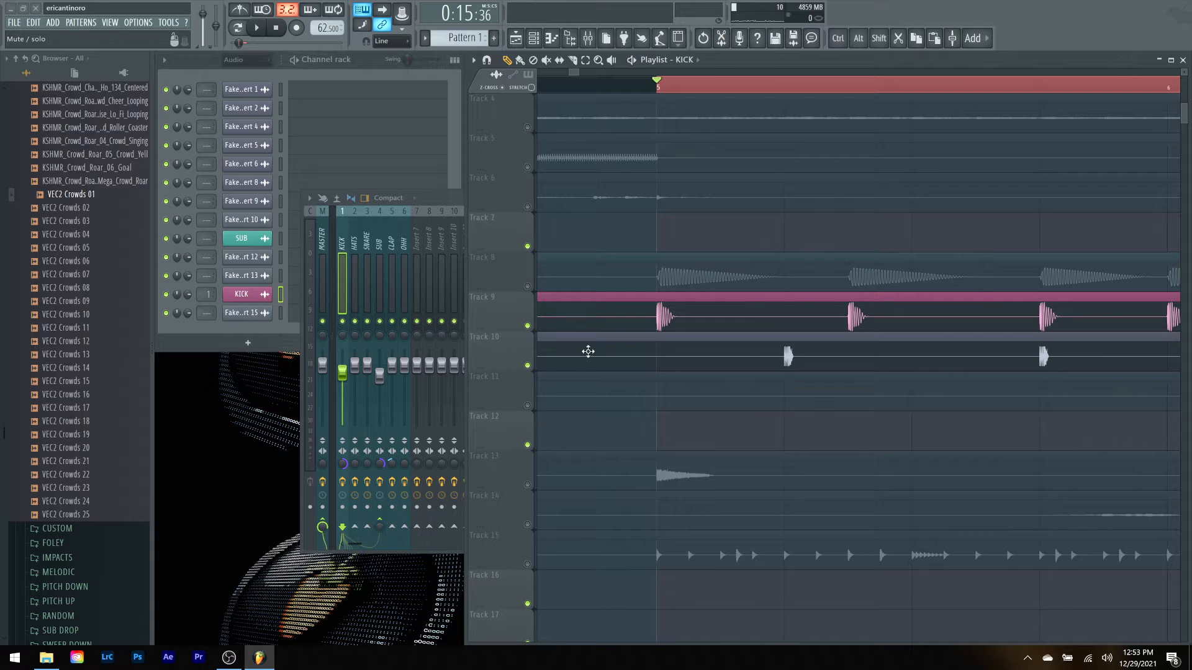
key(space)
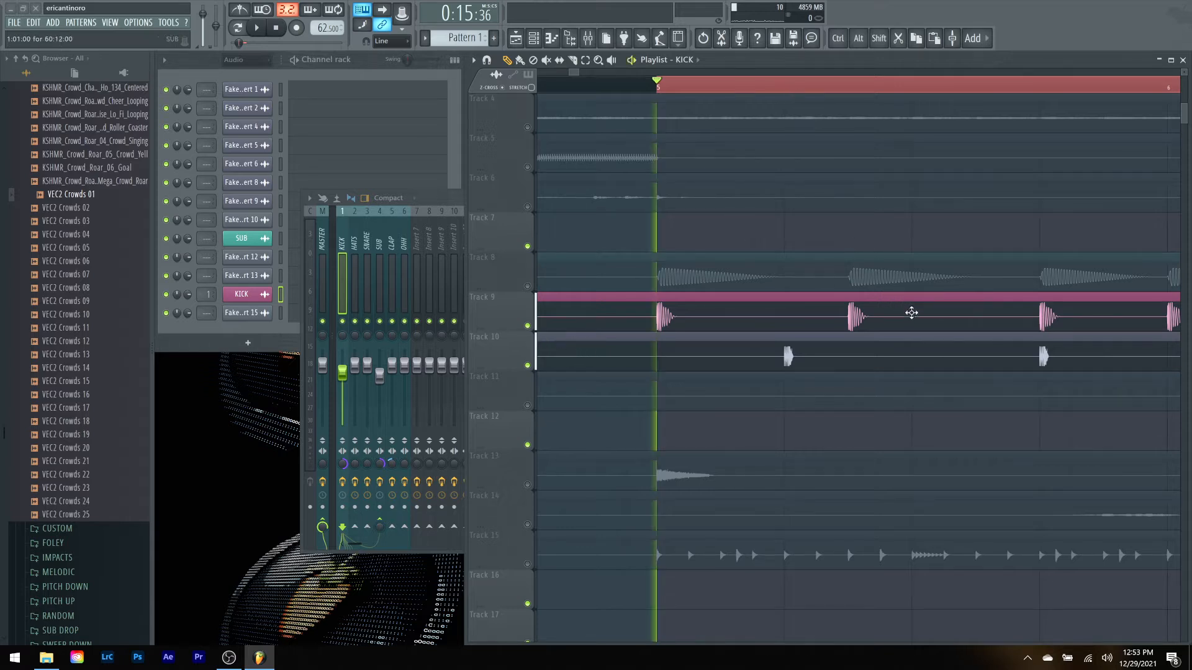
key(space)
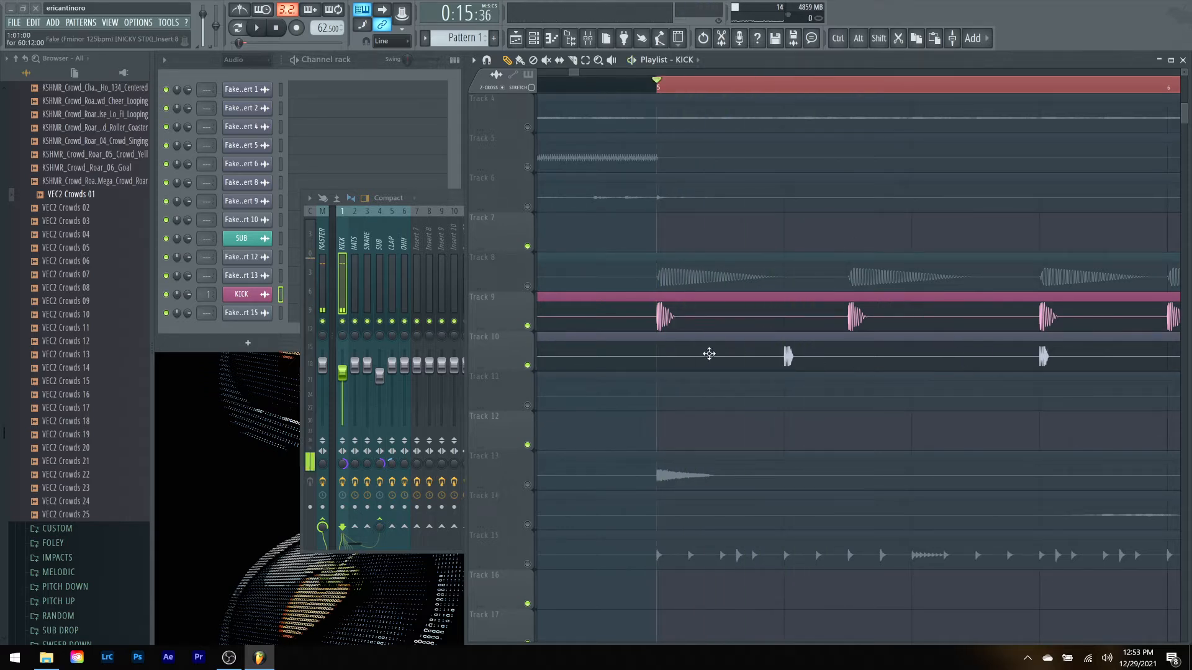
Step: Rename the channel of Track 10's audio clip as CLAP, colour it green and close its settings window
click(660, 337)
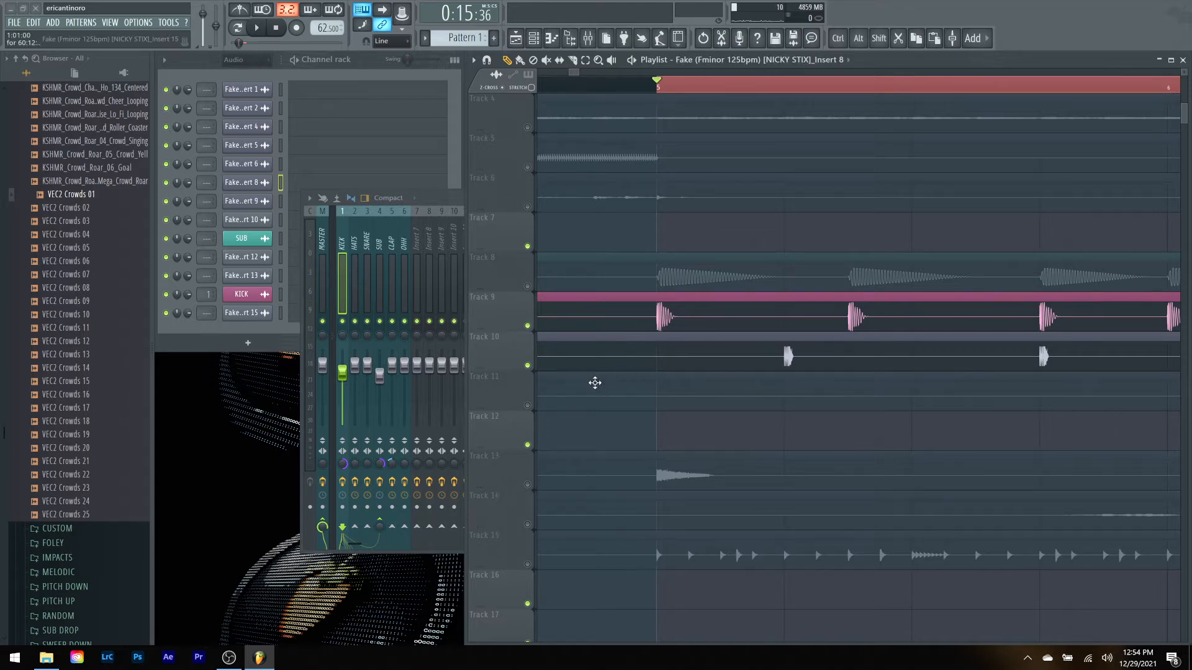
double_click(582, 339)
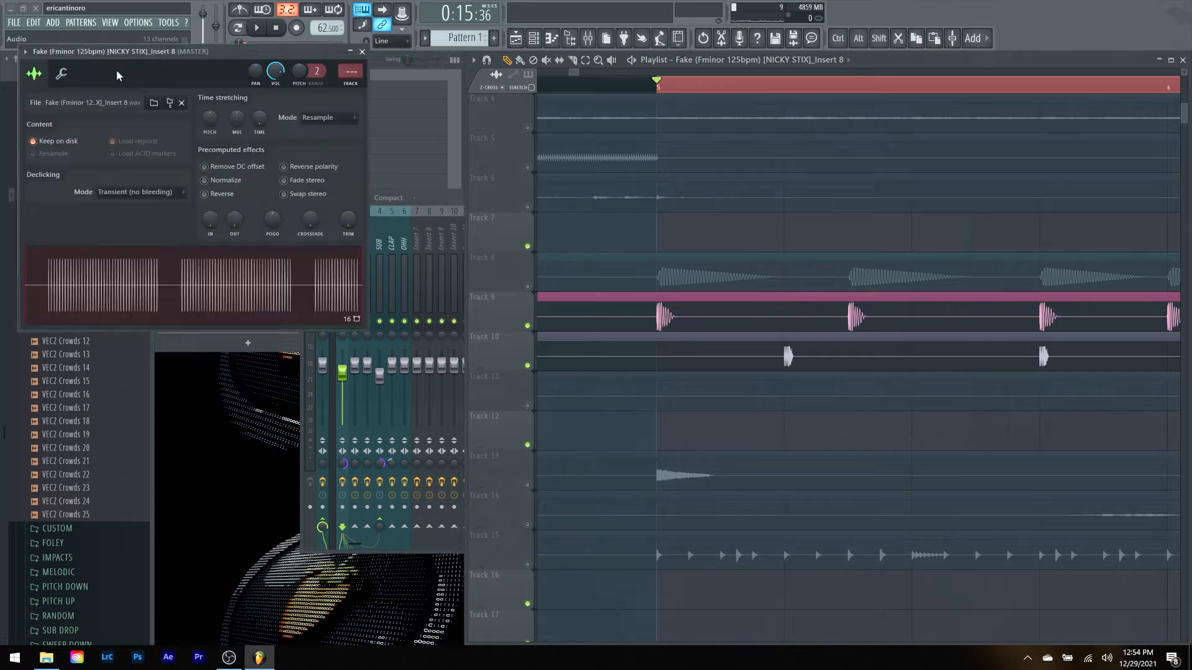
click(25, 52)
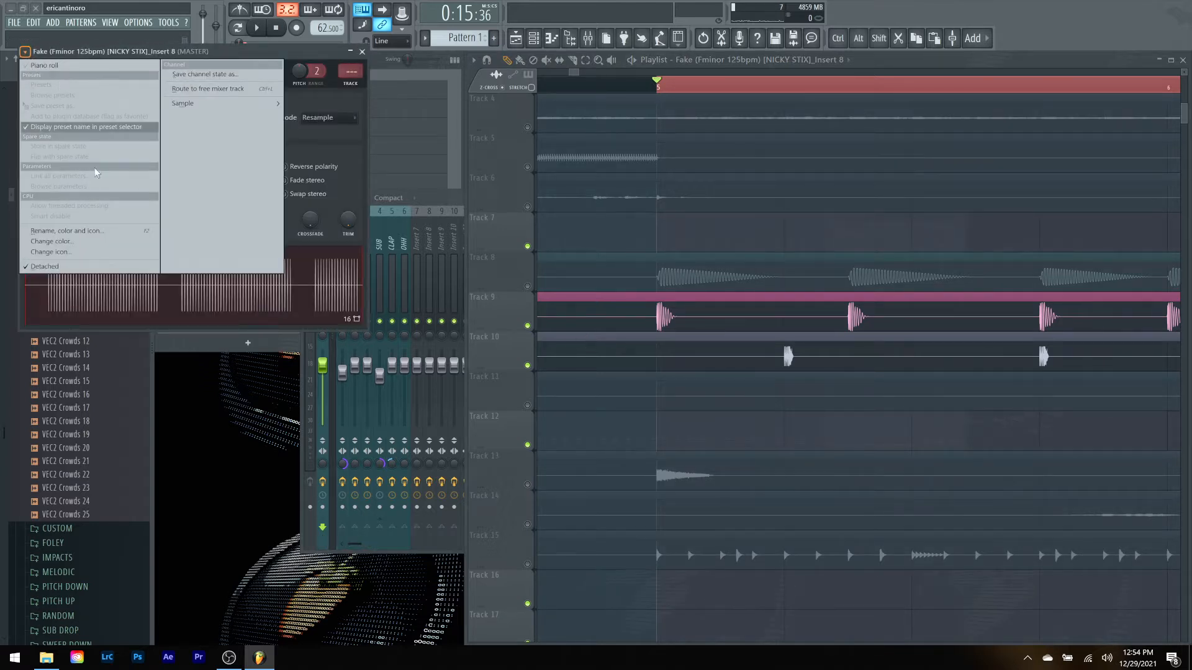
click(66, 231)
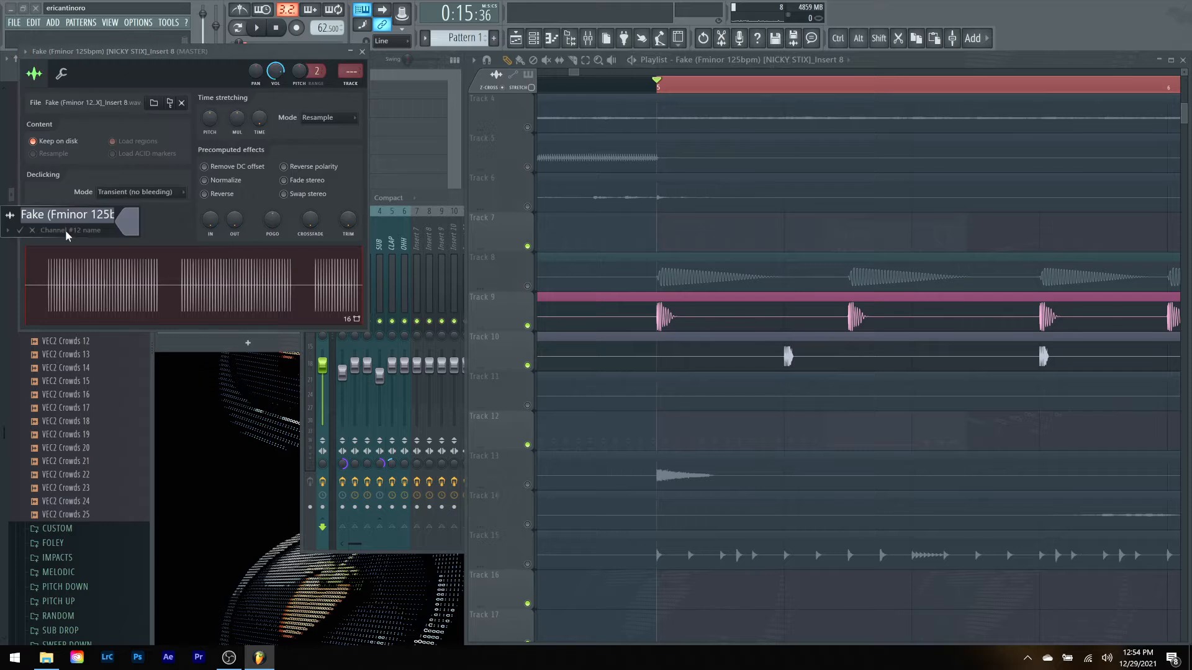
text(CLAP)
click(127, 222)
click(180, 217)
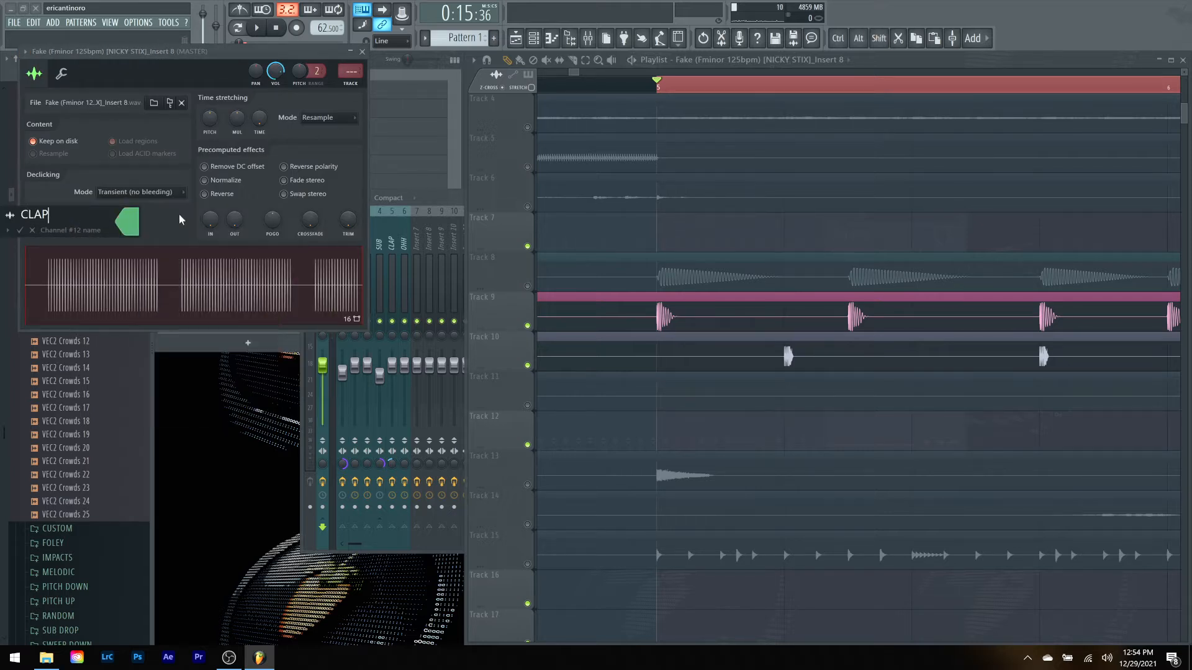
key(Return)
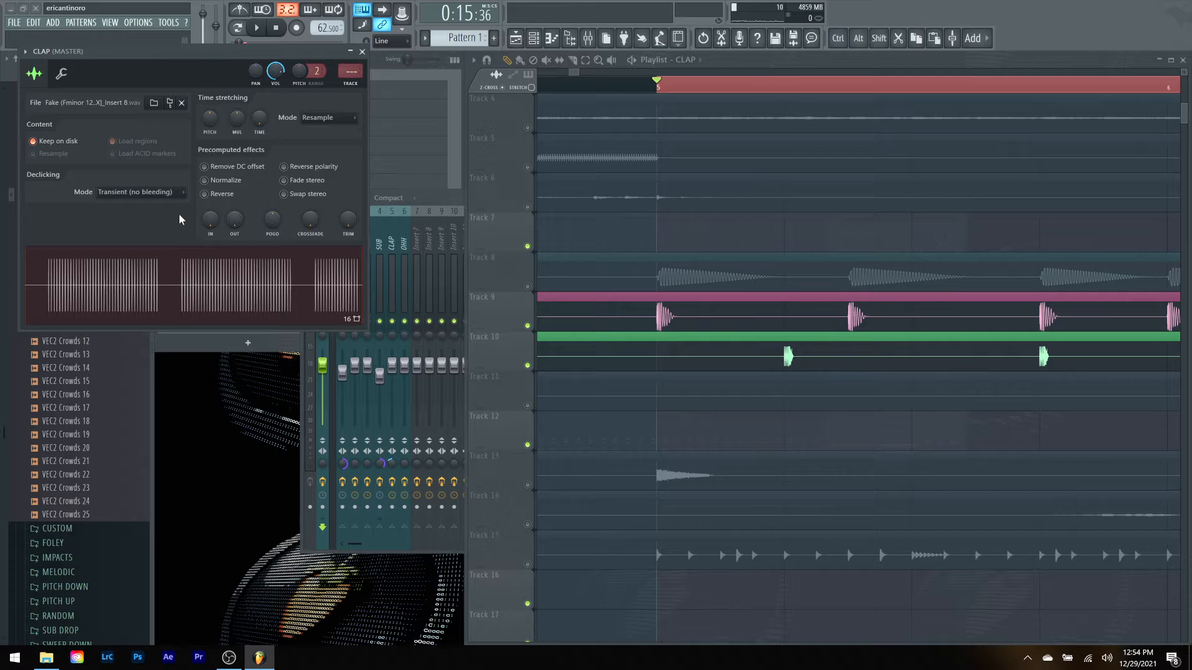
click(362, 51)
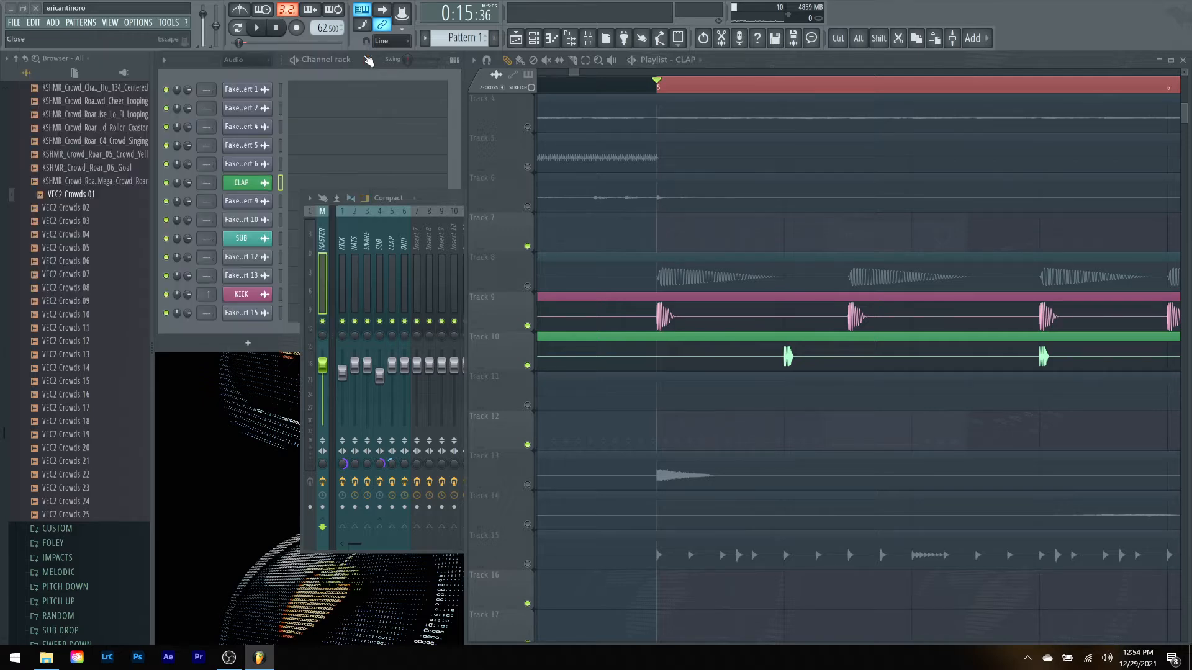
Step: Route the selected CLAP channel to the CLAP mixer track, insert 5
right_click(386, 281)
mouse_move(468, 296)
click(546, 299)
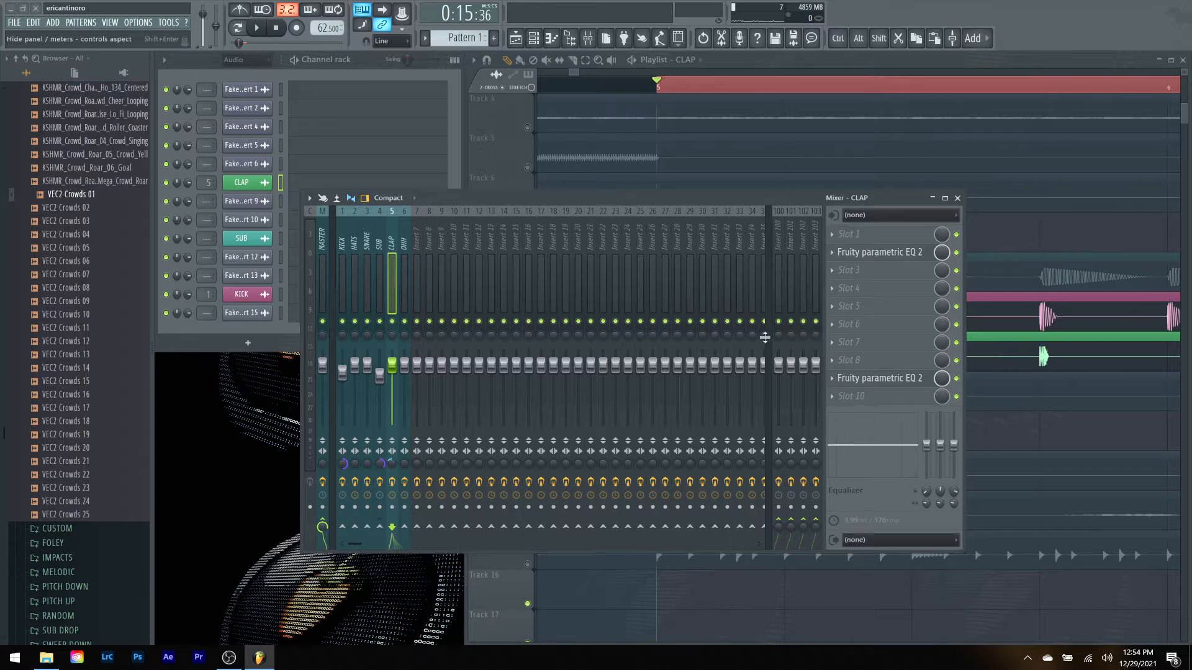
Step: Move the playback start position to just before the first clap hit in the playlist
click(791, 62)
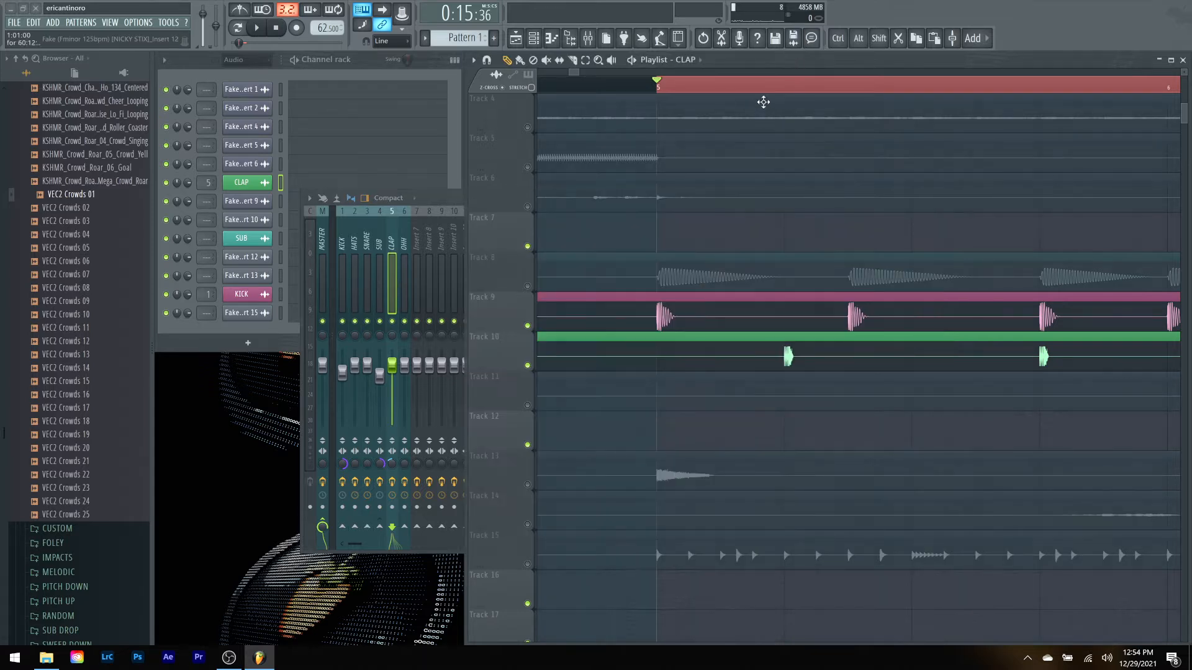
scroll(783, 94, up, 2)
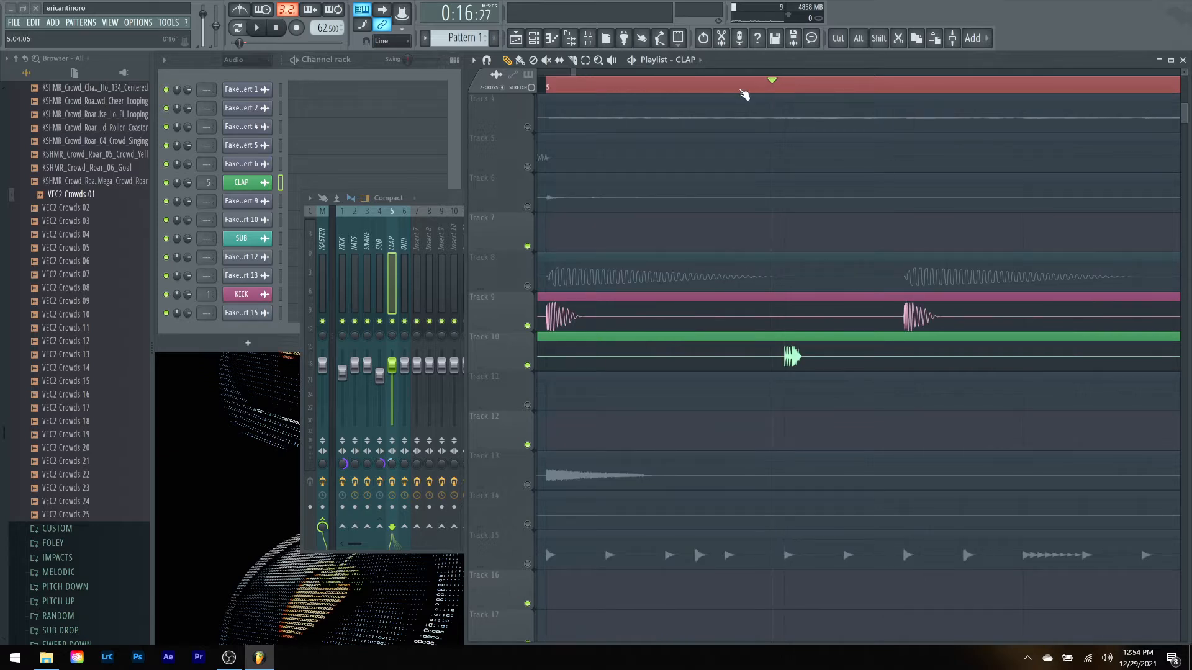
scroll(765, 92, down, 2)
Step: Open the CLAP track's slot 2 Fruity parametric EQ 2 and boost band 5 strongly in the presence range during playback
click(458, 193)
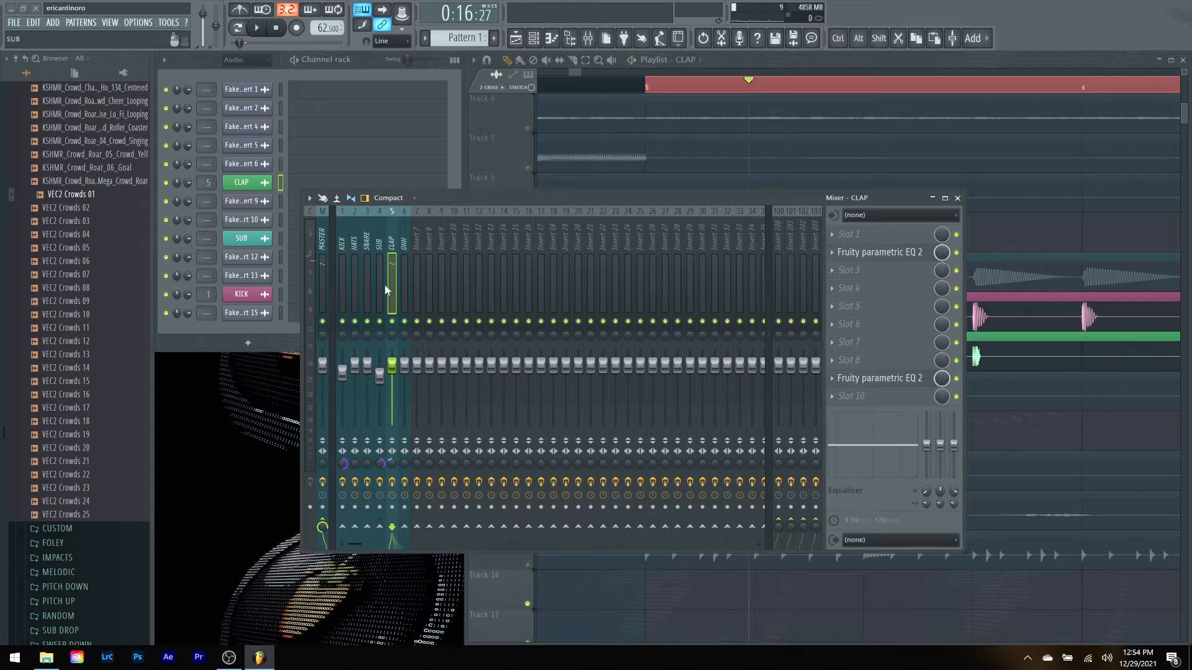
click(891, 261)
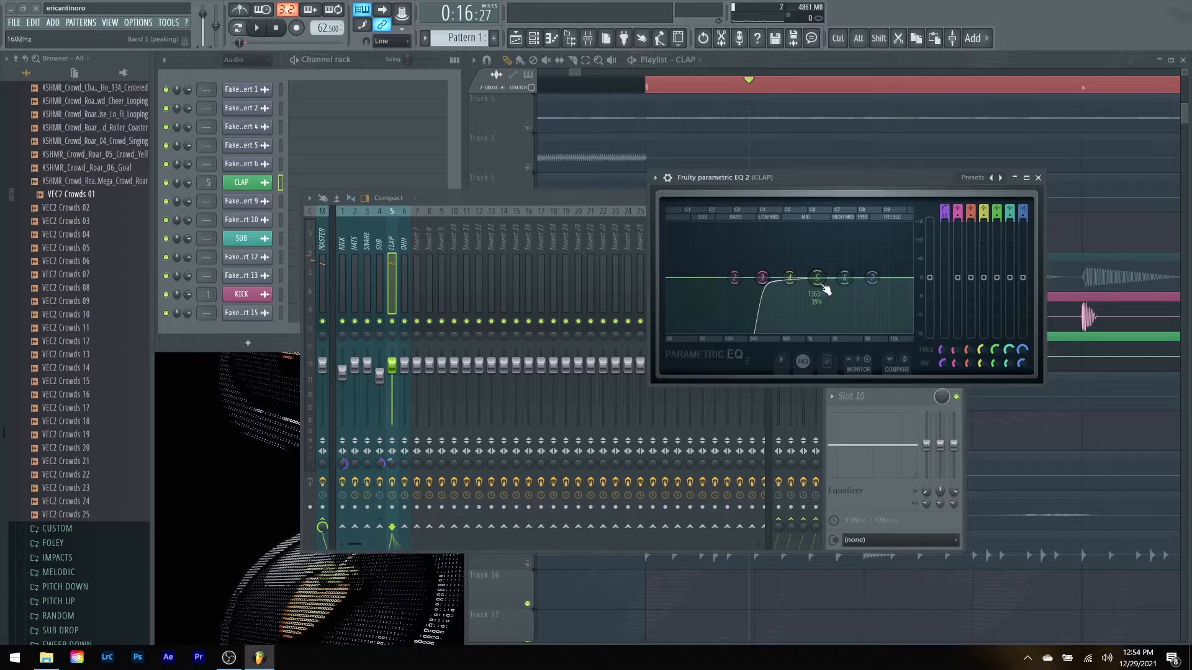
drag(821, 286, 873, 260)
key(space)
drag(872, 250, 869, 231)
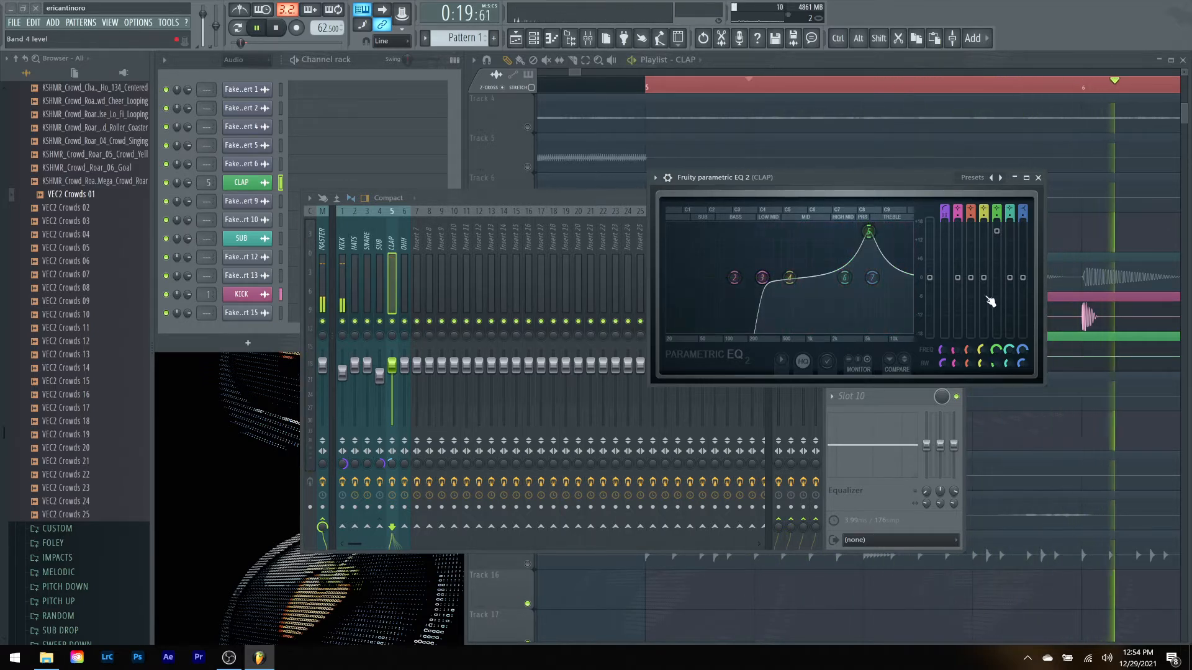
Step: Turn the clap equalizer's band 5 into a slight cut, stop playback and move band 6 into the treble range with a slight boost
drag(1005, 235, 1005, 288)
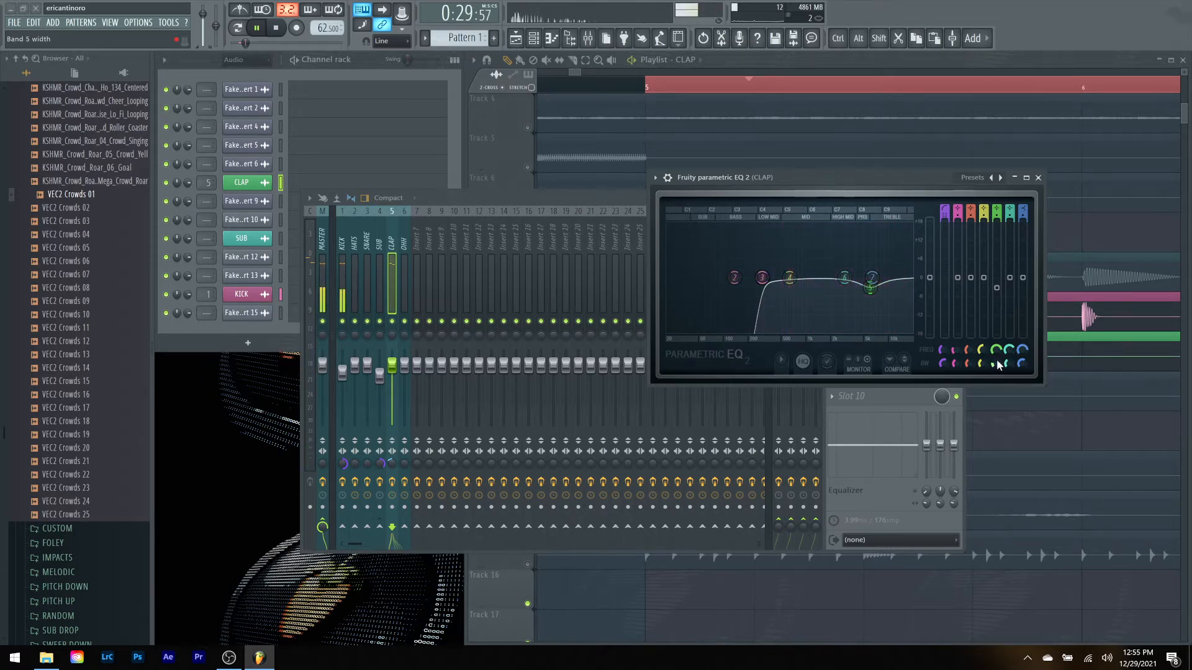
key(space)
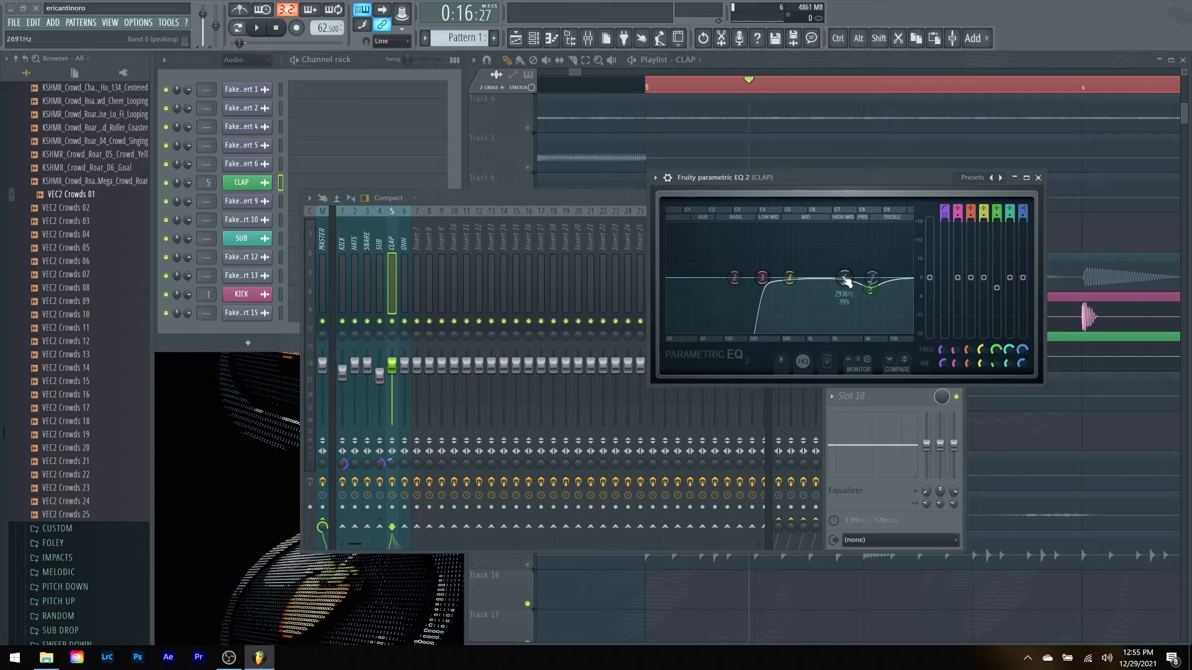
drag(846, 281, 889, 276)
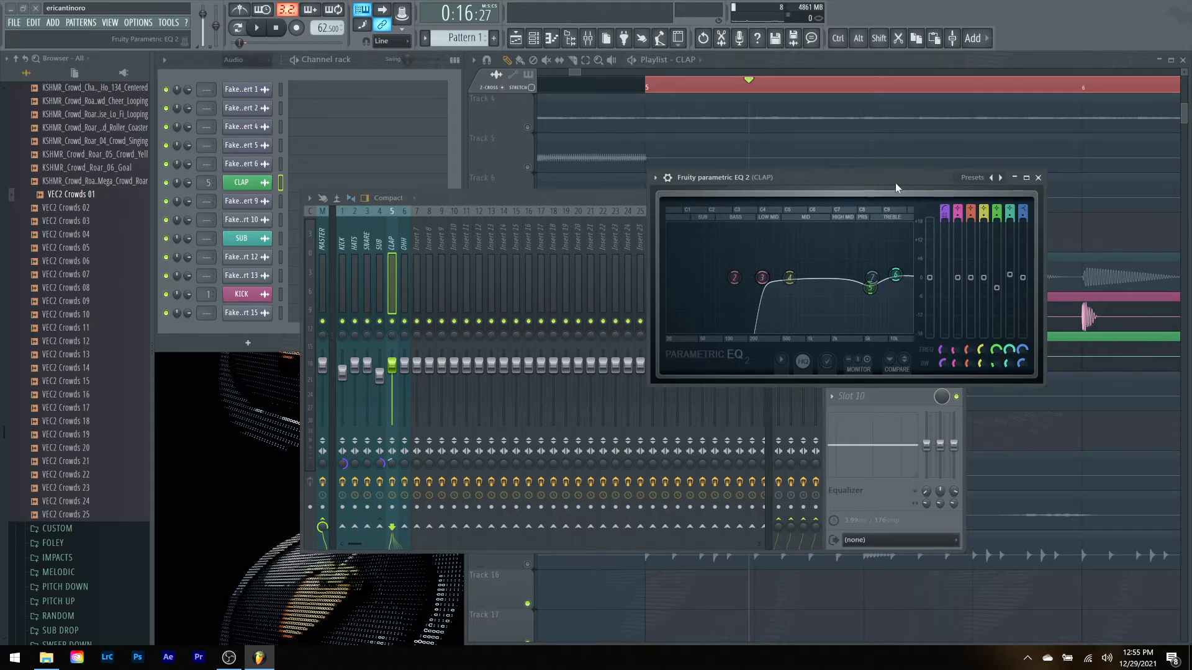
Step: Play the clap from the start marker while fine-tuning the slight cut on the equalizer's band 5
key(space)
drag(872, 289, 872, 290)
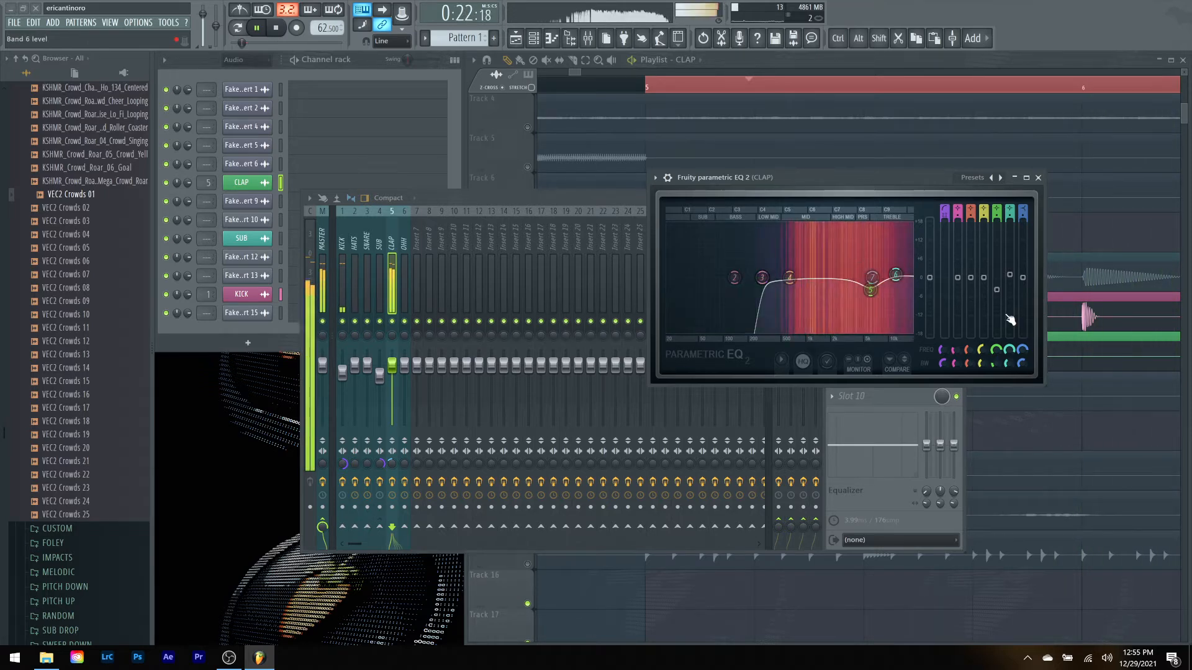
key(space)
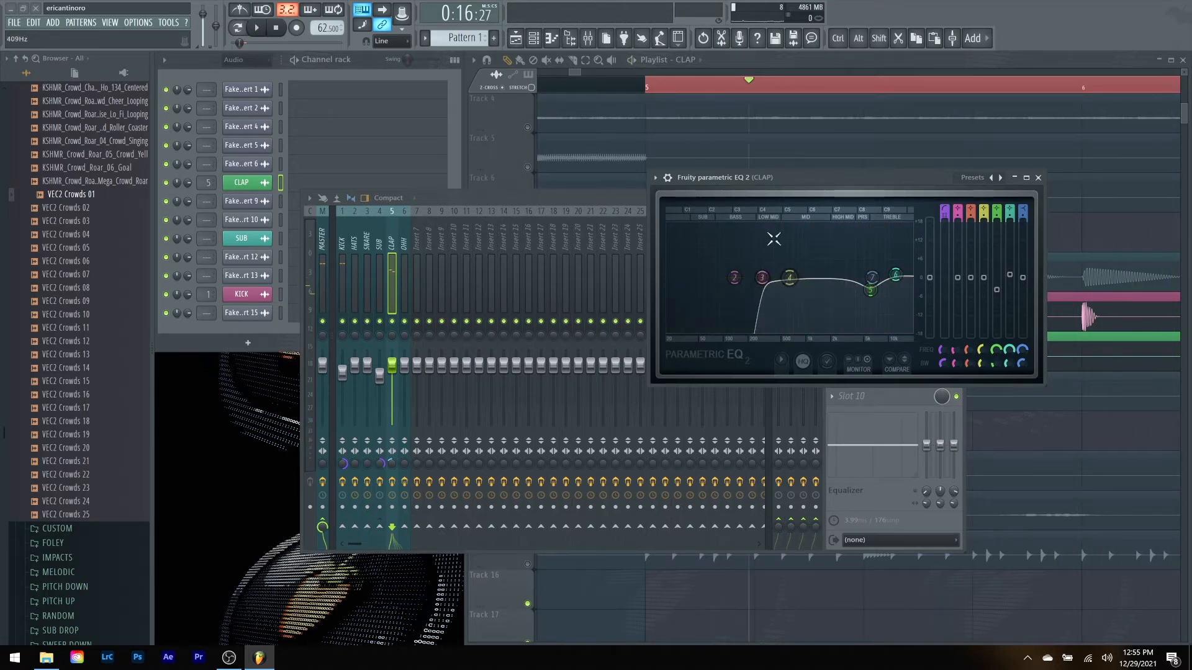
Step: Narrow the clap equalizer's band 2 to 11% and sweep it as a strong boost to about 2.5 kHz during playback
drag(732, 282, 797, 269)
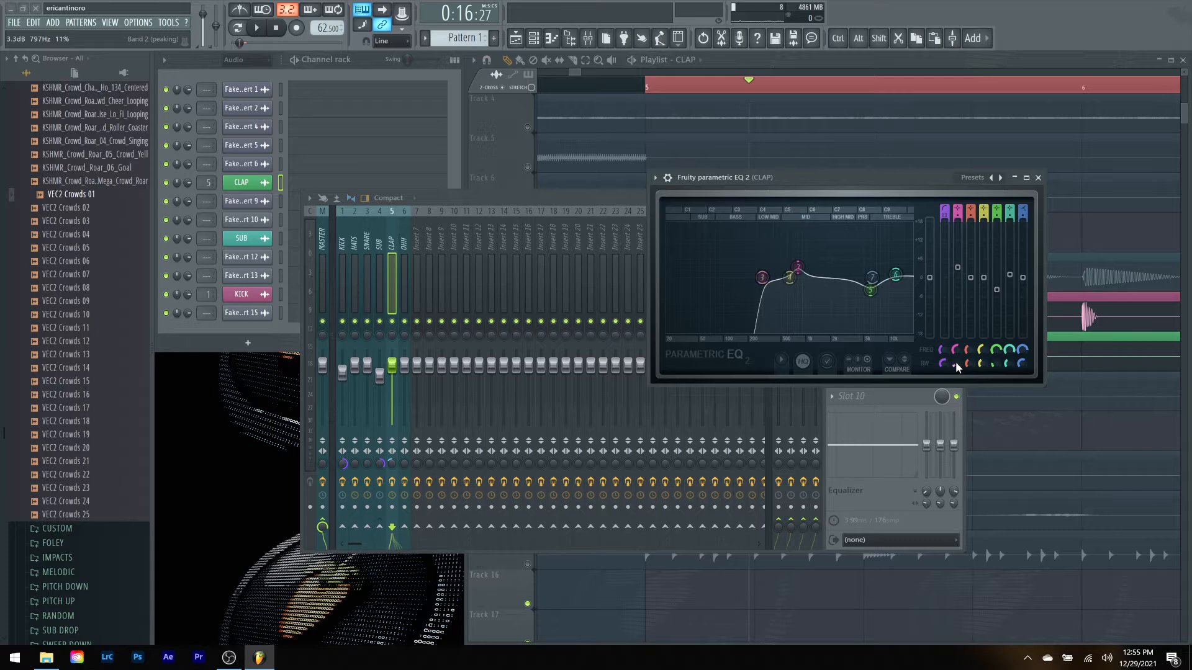
key(space)
drag(798, 268, 839, 231)
key(space)
drag(839, 231, 840, 231)
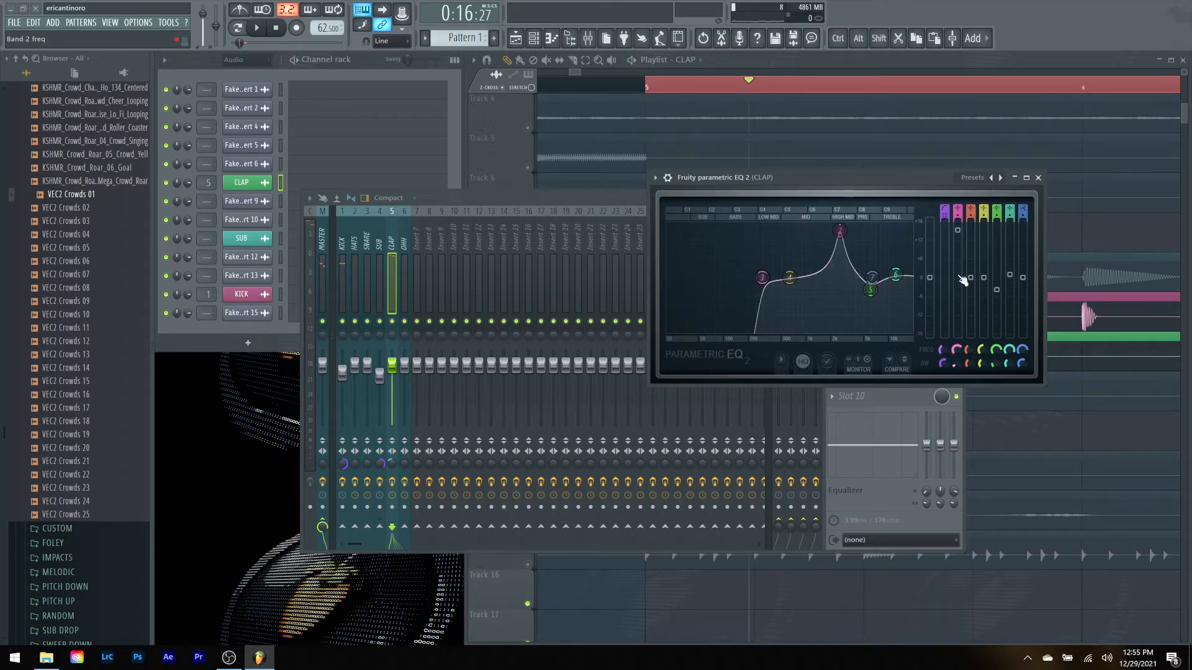
Step: Turn the clap equalizer's band 2 boost into a cut of about 2 dB at 2556 Hz and audition it
drag(959, 231, 958, 283)
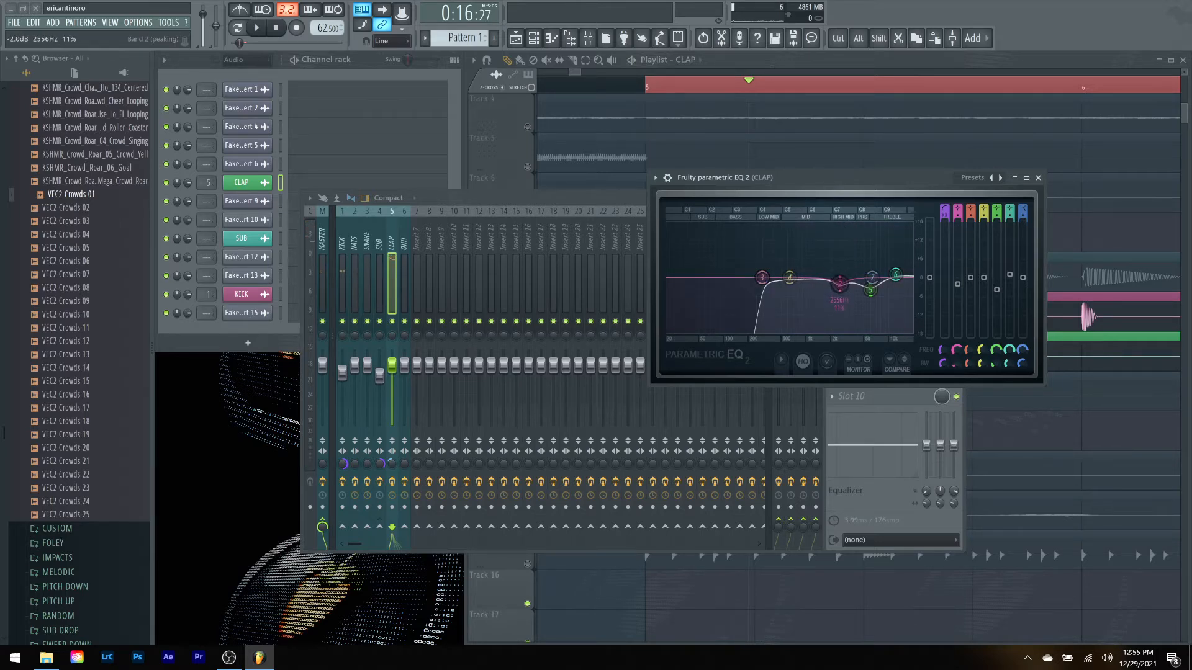
key(space)
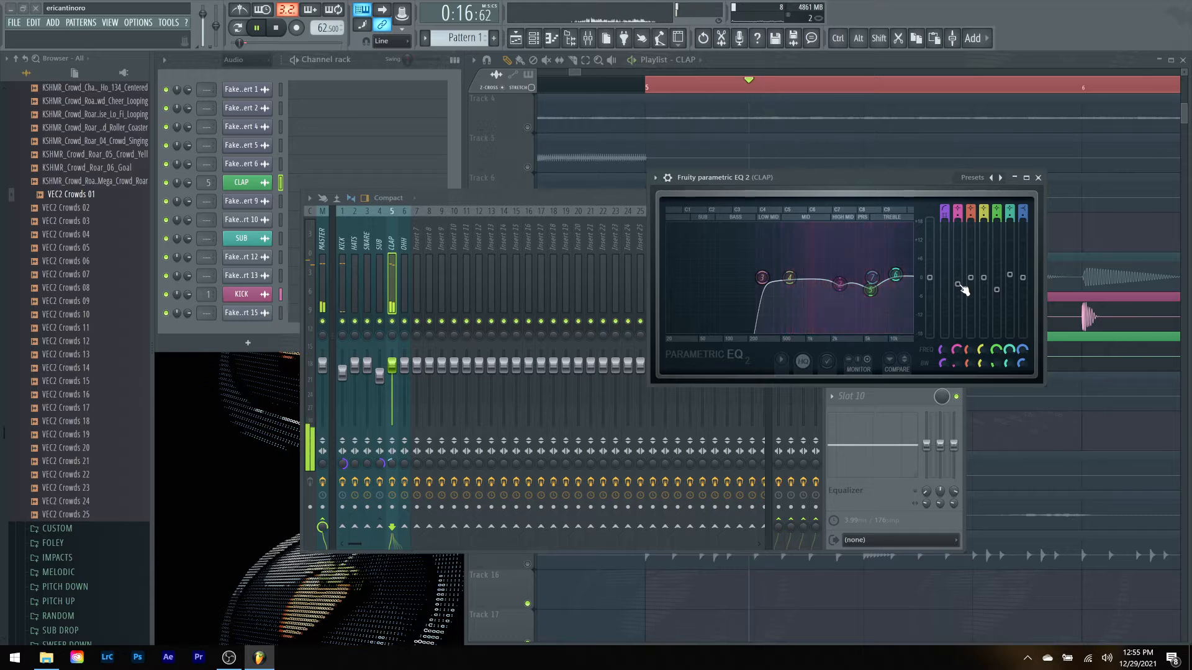
key(space)
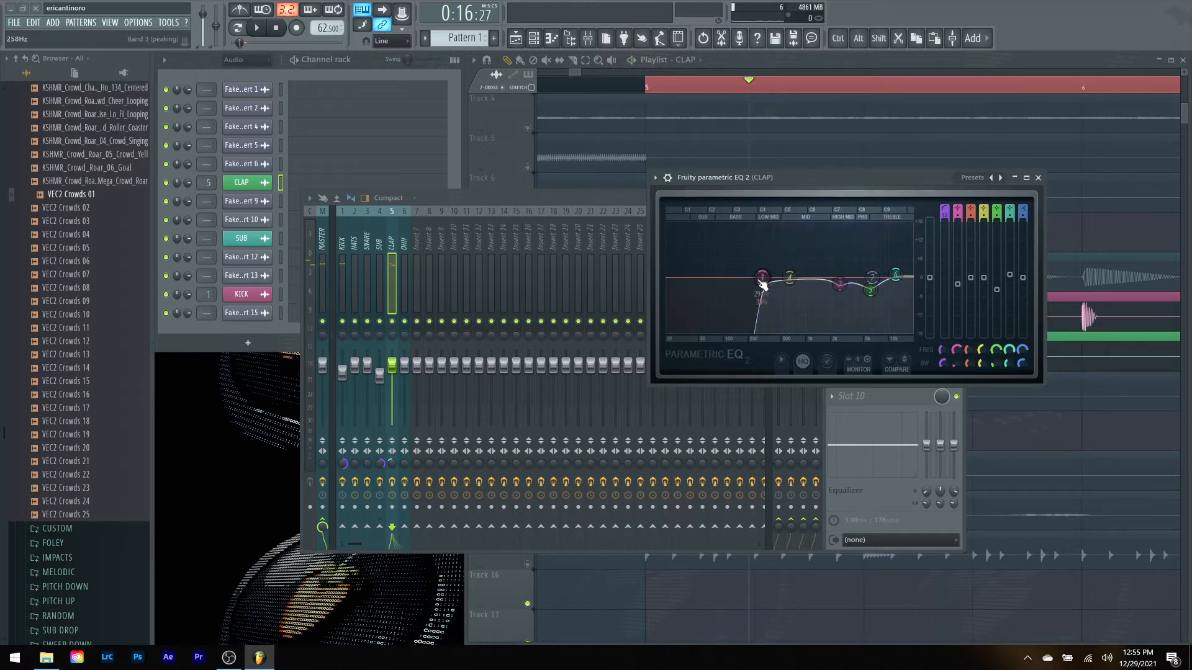
Step: Narrow the clap equalizer's band 3 to 8%, boost it 18 dB and sweep it to about 1040 Hz during playback
drag(761, 277, 802, 263)
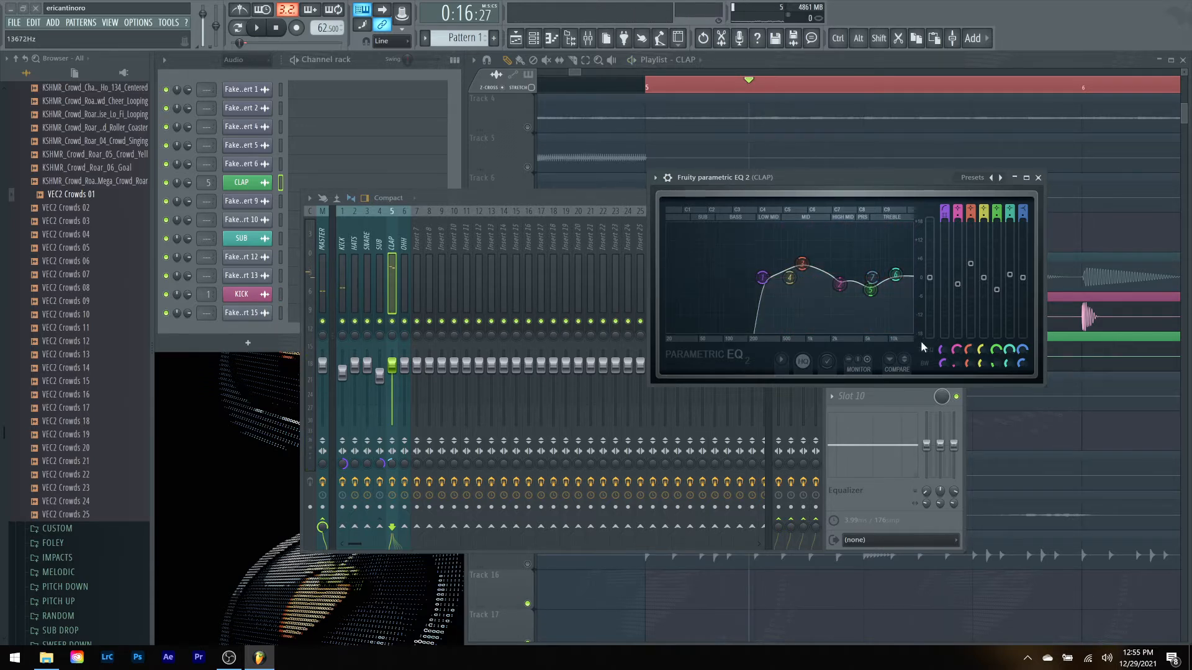
scroll(970, 361, down, 4)
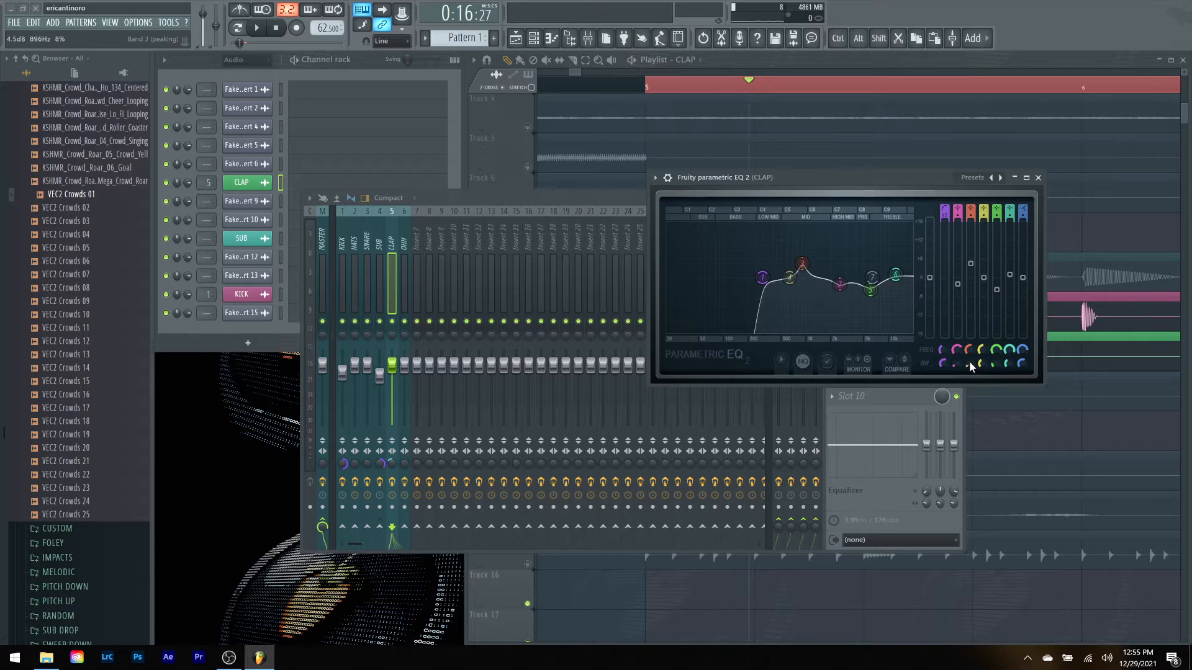
drag(811, 271, 808, 226)
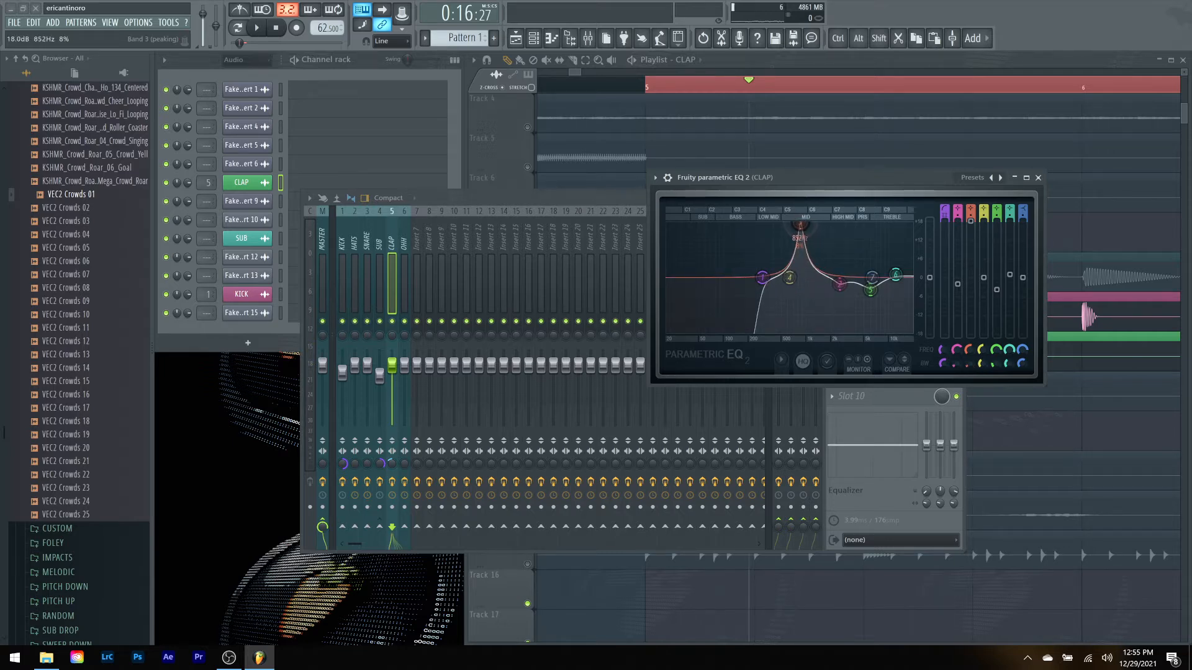
key(space)
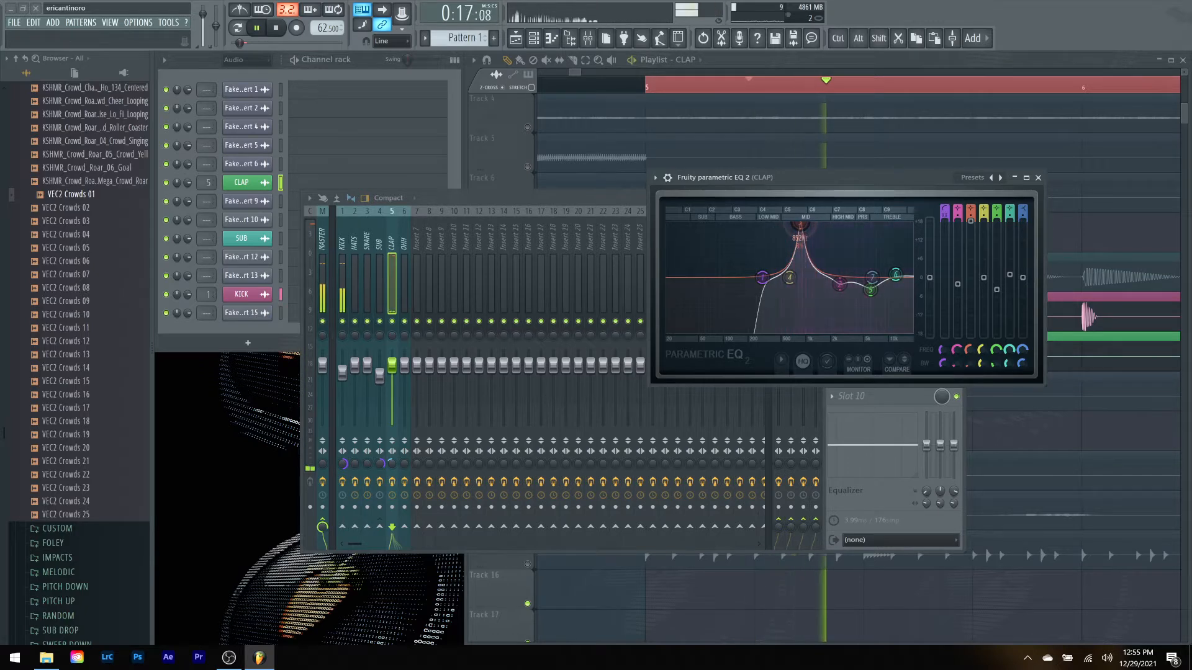
drag(800, 226, 806, 226)
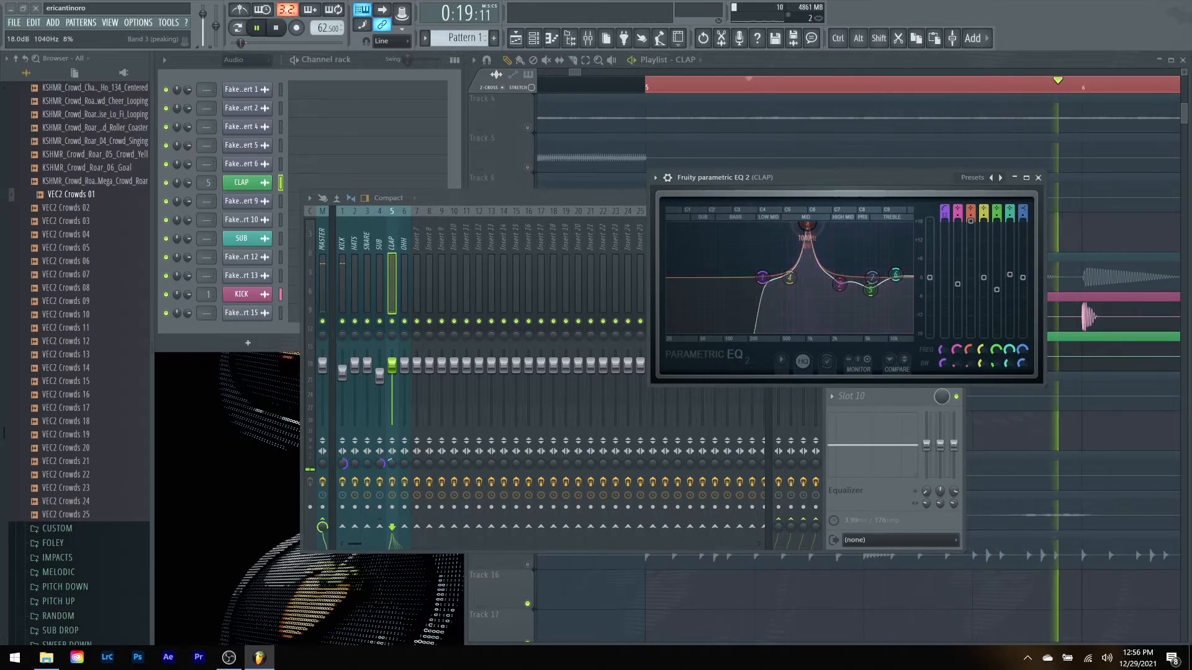
key(space)
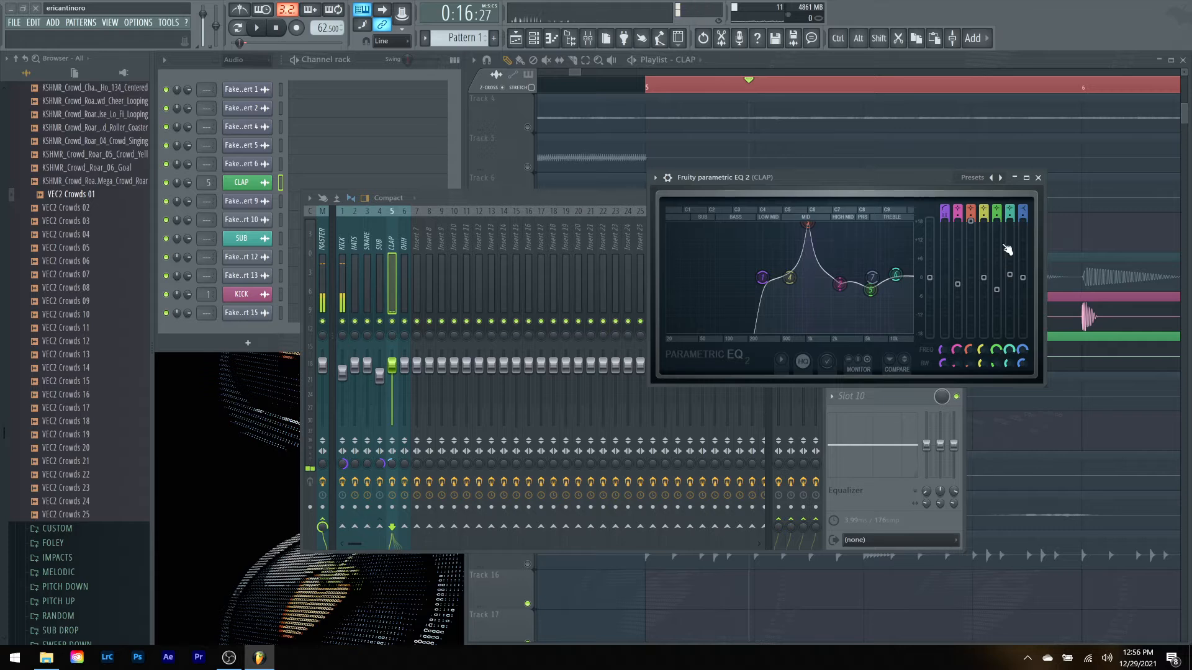
Step: Turn band 3 of the clap equalizer into a slight cut just above 1 kHz, auditioning the clap
drag(970, 223, 970, 280)
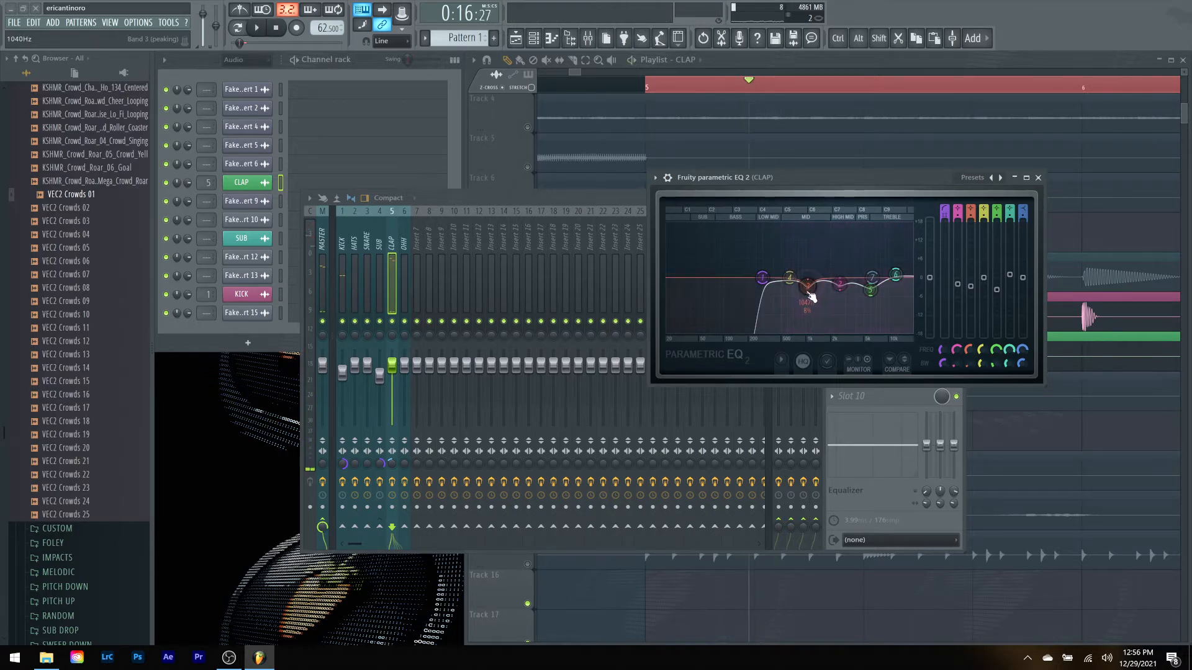
key(space)
key(space)
key(space)
key(space)
drag(812, 289, 814, 289)
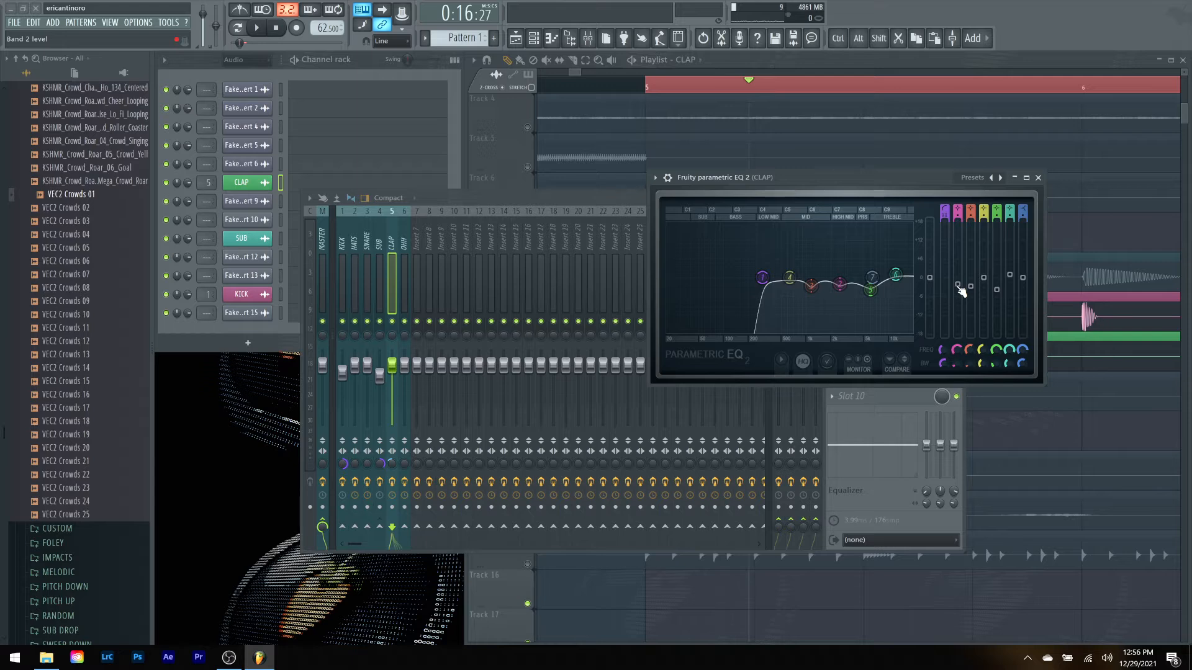
Step: Raise the clap equalizer's band 6 to a slight boost at about 14700 Hz, audition it and close the equalizer
key(space)
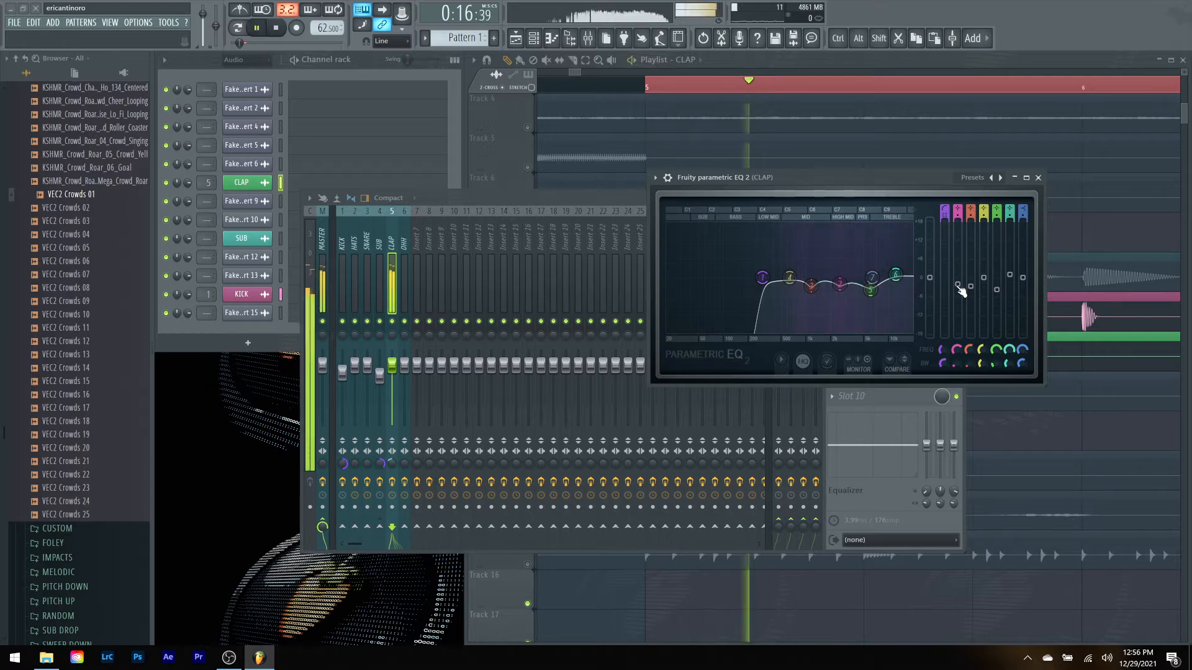
key(space)
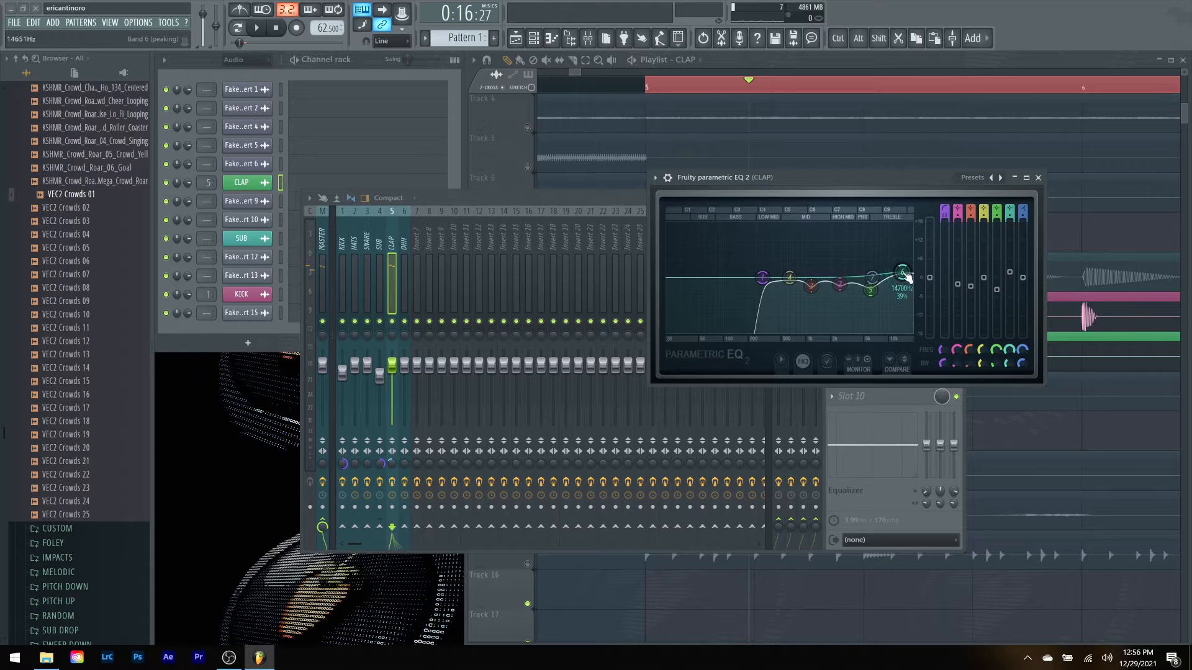
key(space)
key(space)
key(space)
key(space)
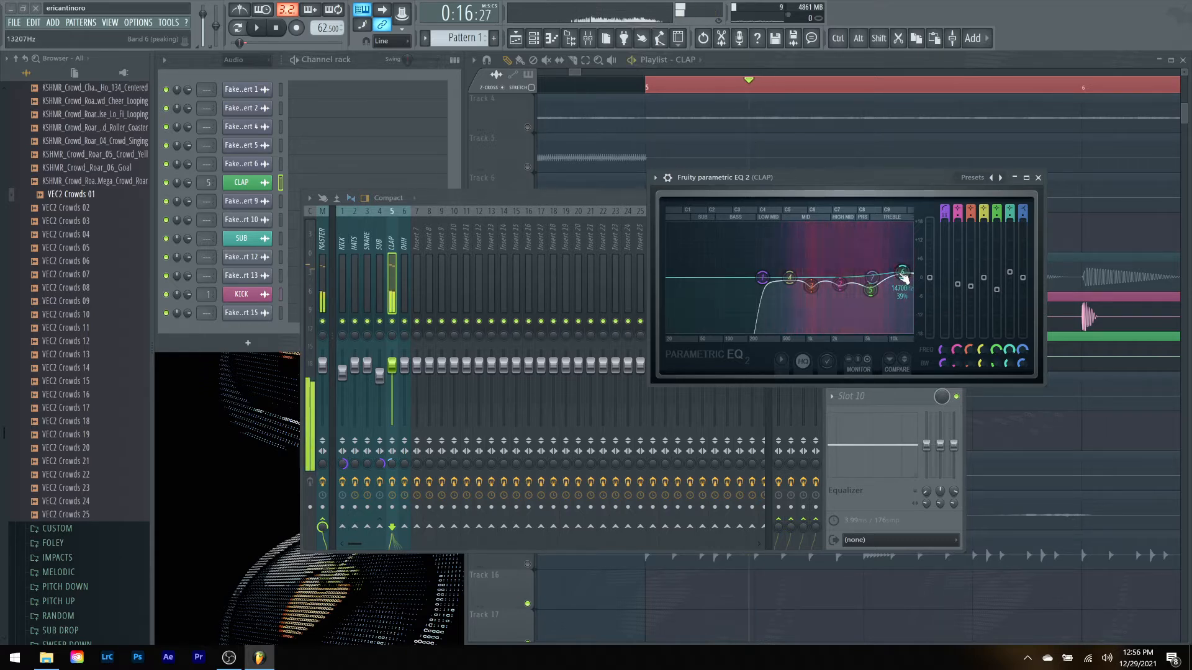
key(space)
click(1038, 178)
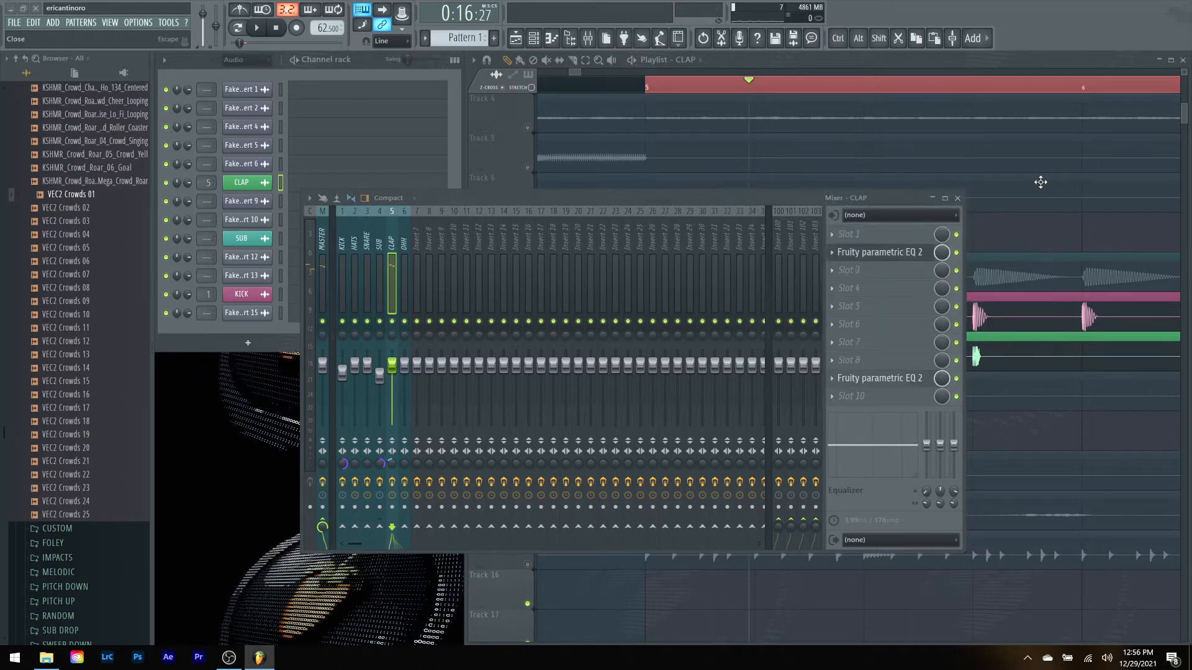
click(878, 263)
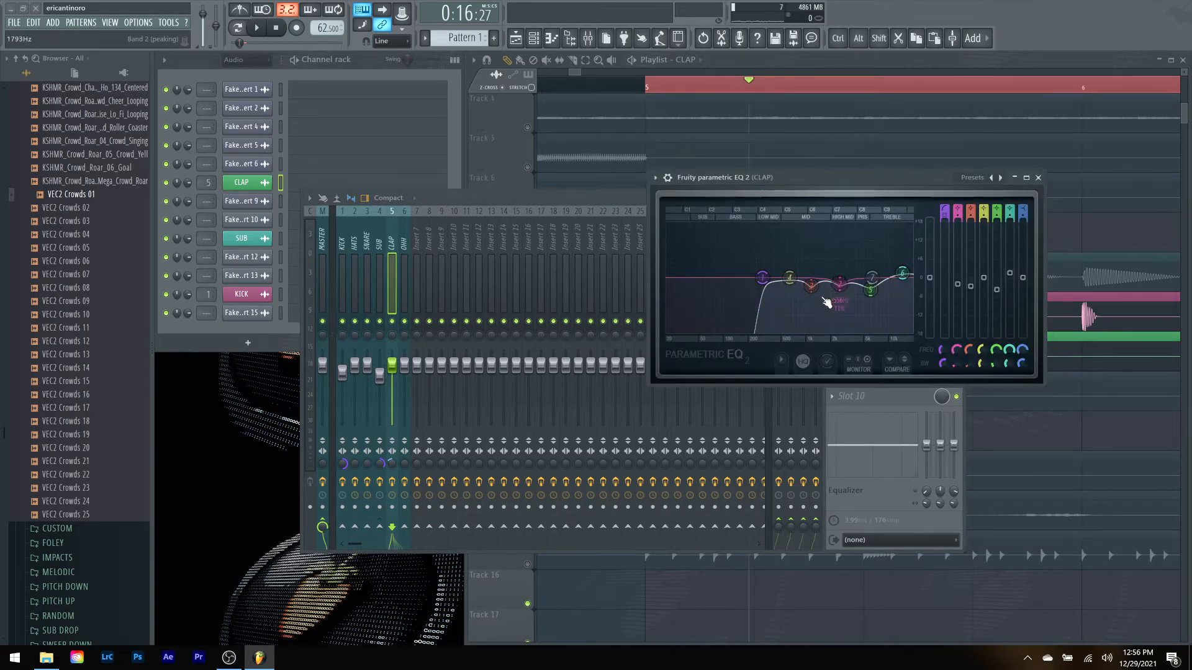
click(1037, 178)
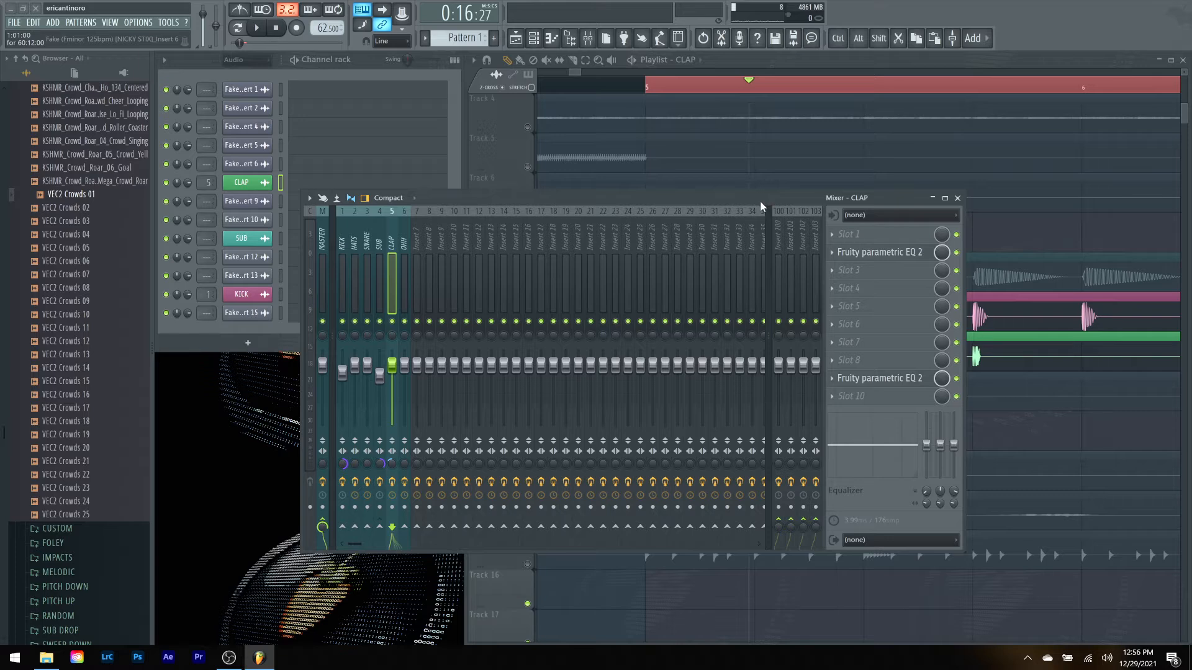
Step: Open the CLAP track's slot 9 Fruity parametric EQ 2 and boost band 5 strongly around 3 kHz during playback
click(890, 388)
drag(213, 60, 611, 120)
key(space)
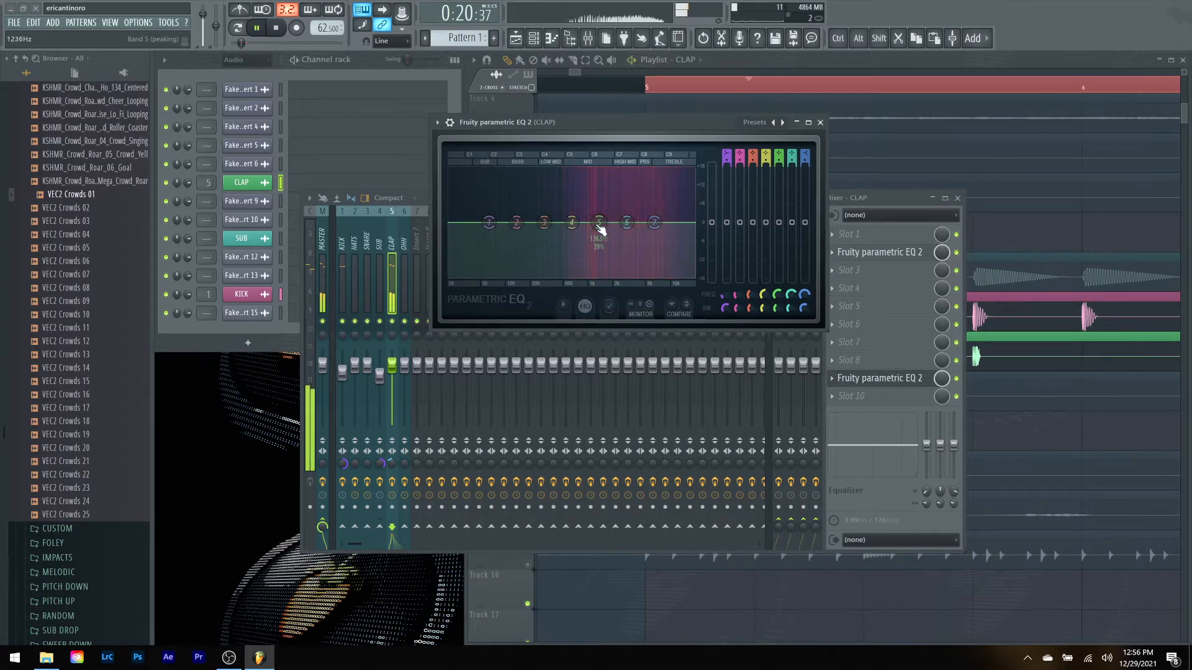
drag(601, 230, 626, 189)
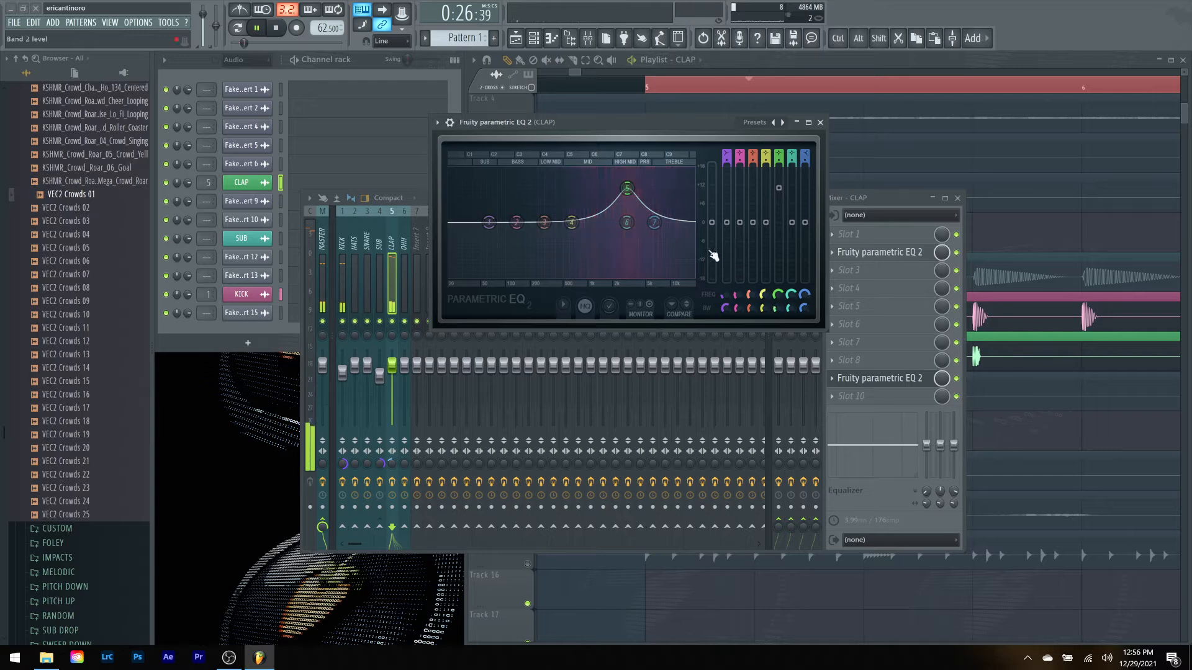
key(space)
Step: Cut band 5 by about 2.6 dB at 3 kHz with 20% bandwidth, and set band 6 to a slight presence-range cut
drag(780, 189, 780, 193)
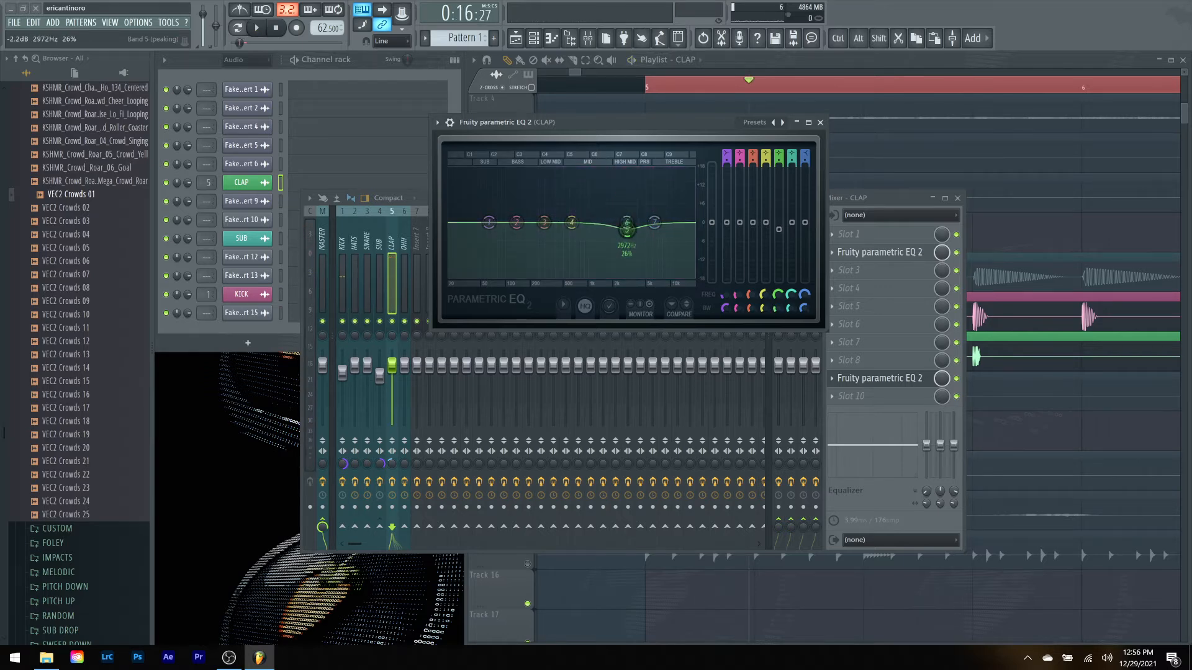
key(space)
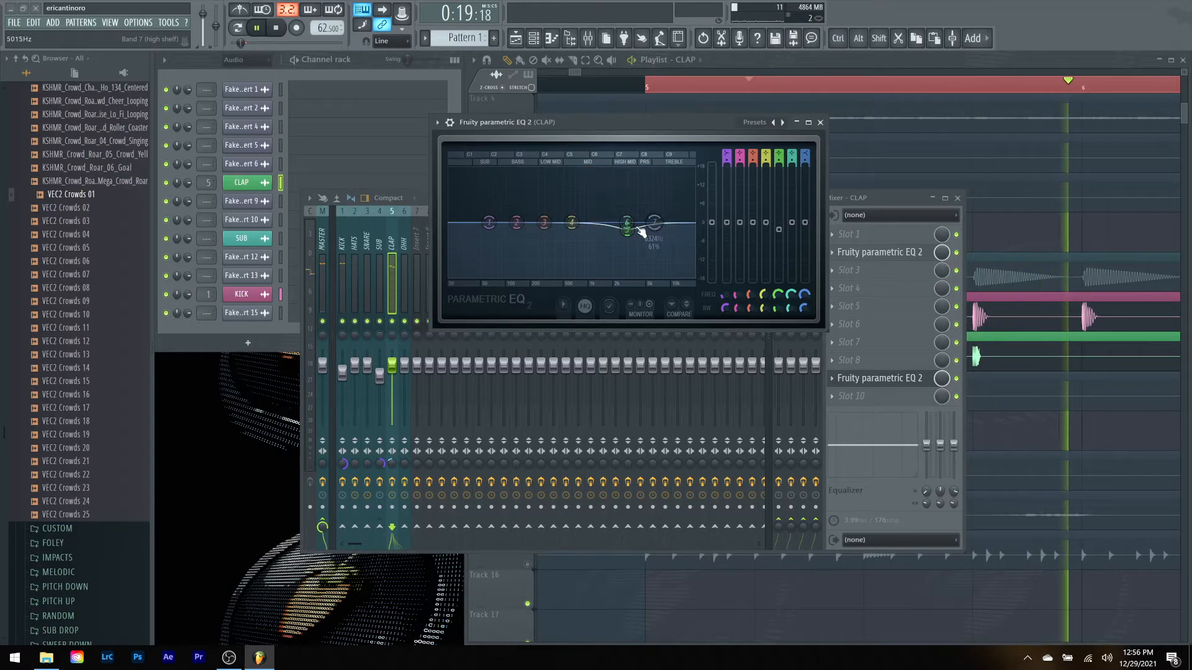
drag(776, 311, 775, 319)
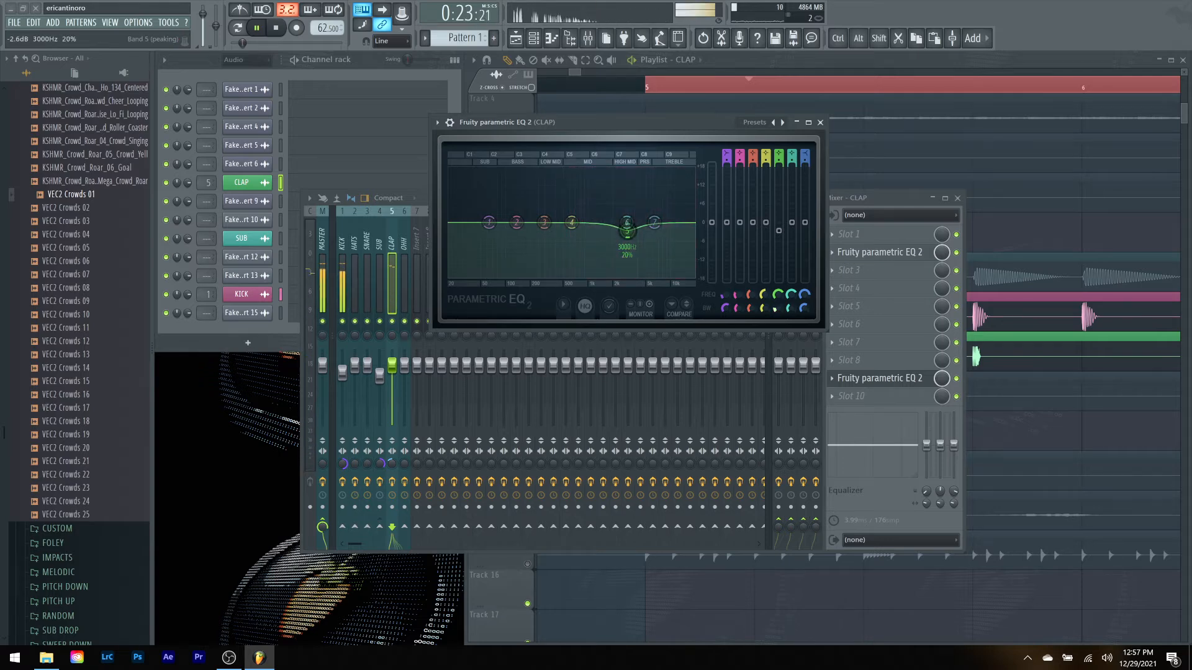
drag(626, 231, 626, 231)
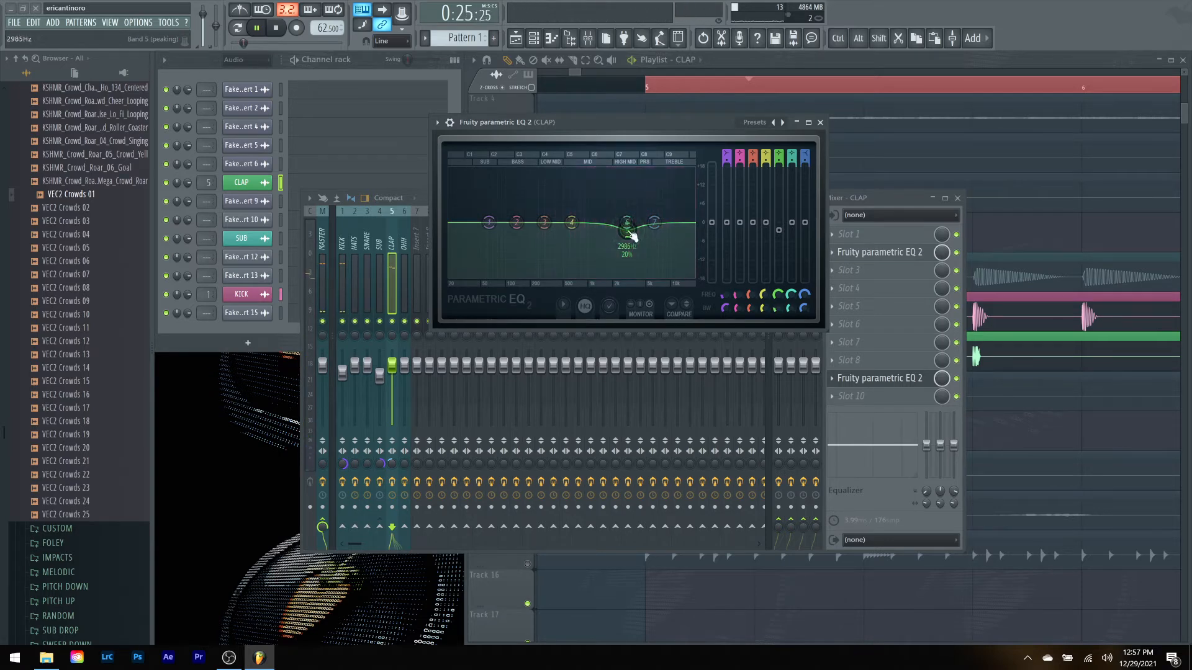
scroll(630, 232, up, 3)
key(space)
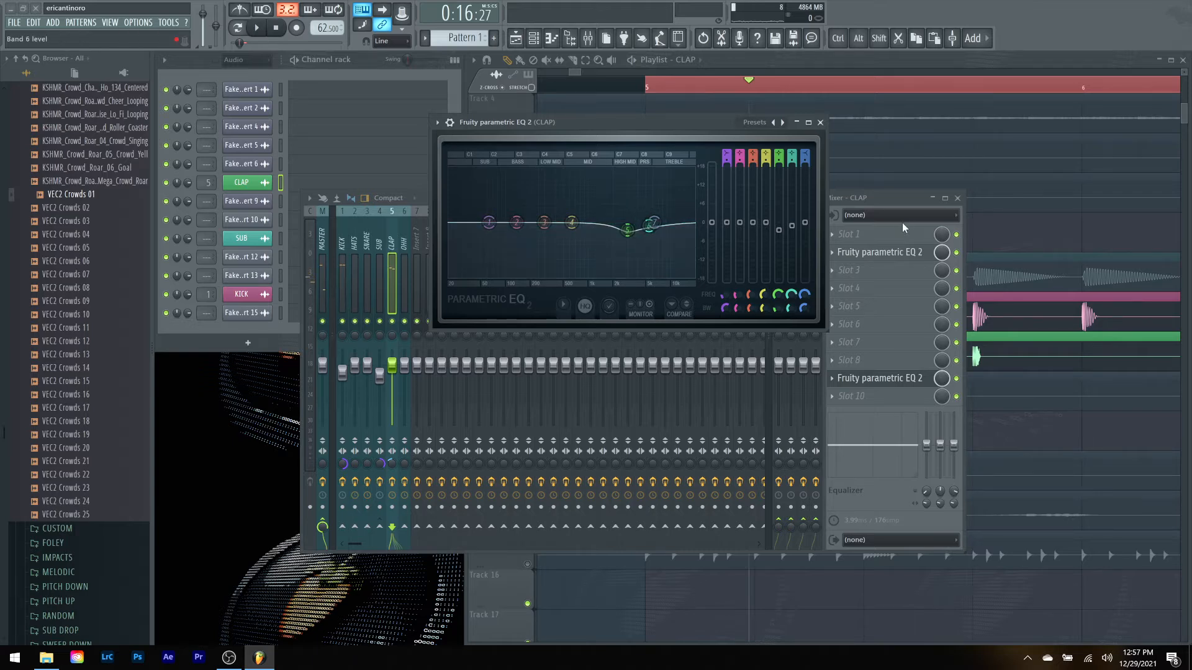
Step: Set the band 7 high shelf to a boost of about 1.2 dB at 8712 Hz and audition the clap repeatedly
key(space)
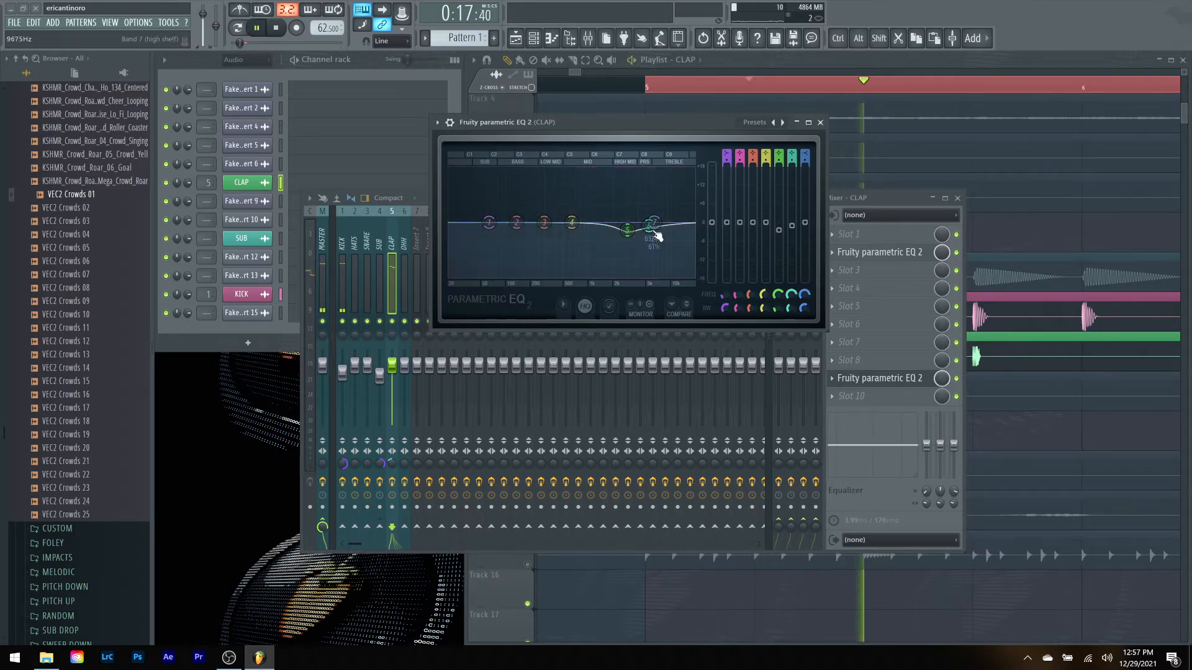
key(space)
drag(661, 232, 664, 231)
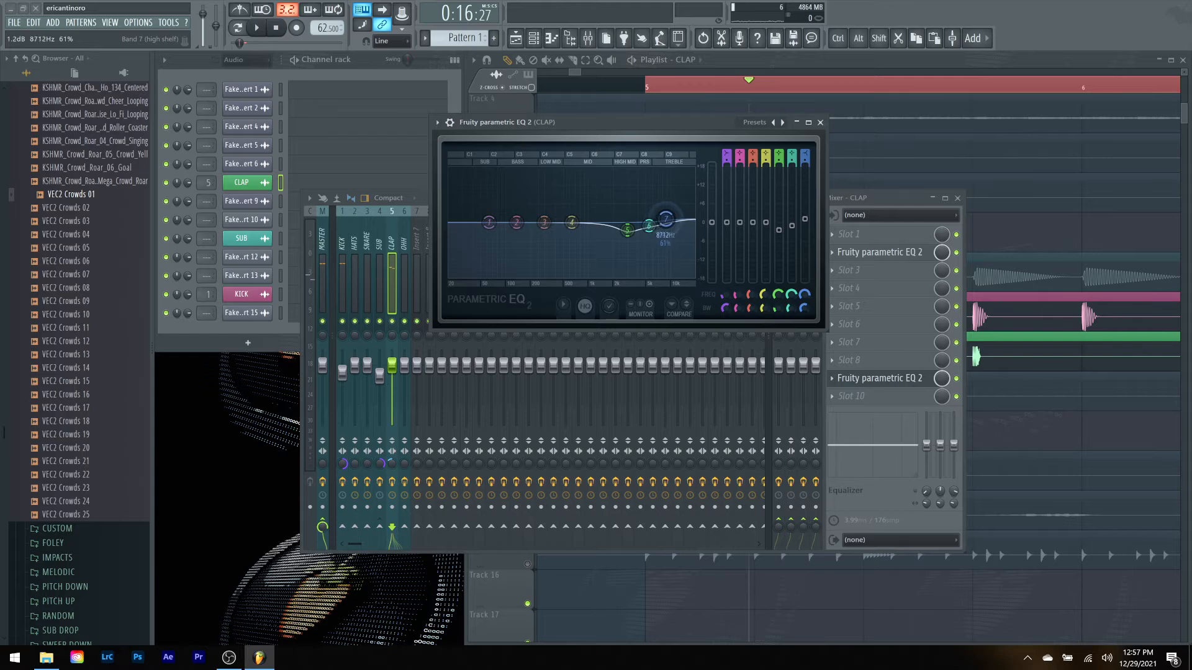
key(space)
key(space)
key(space)
key(space)
key(space)
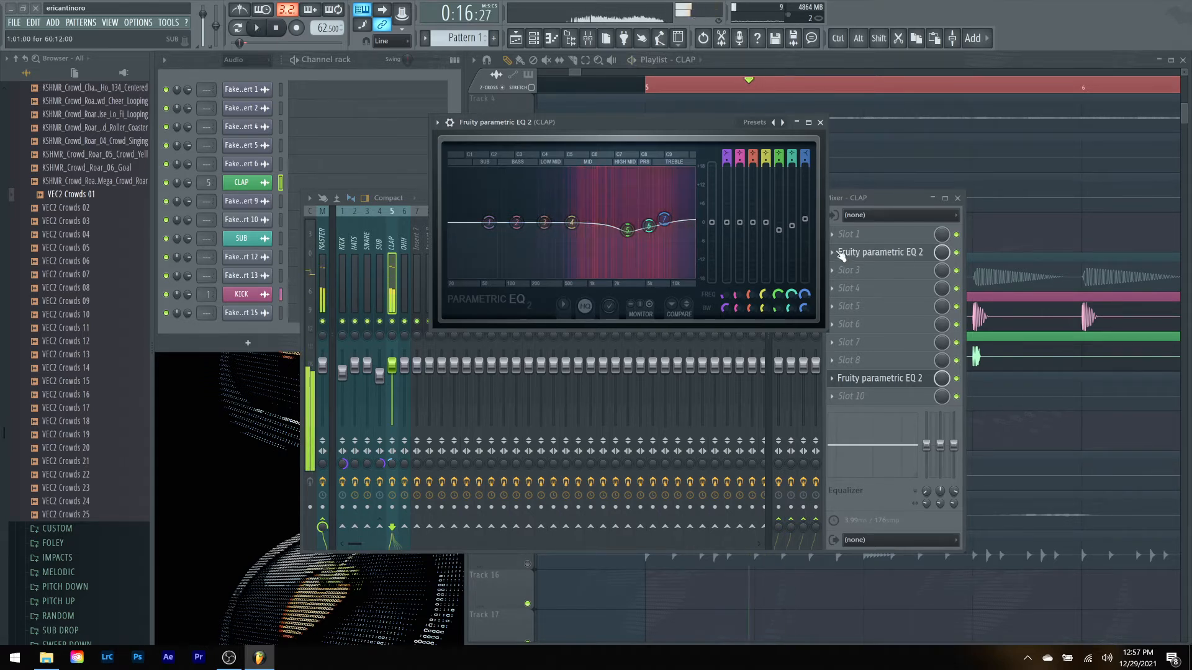
key(space)
Step: Narrow band 6 to 18% bandwidth with a slight cut just above 6 kHz, auditioning the clap
mouse_move(650, 227)
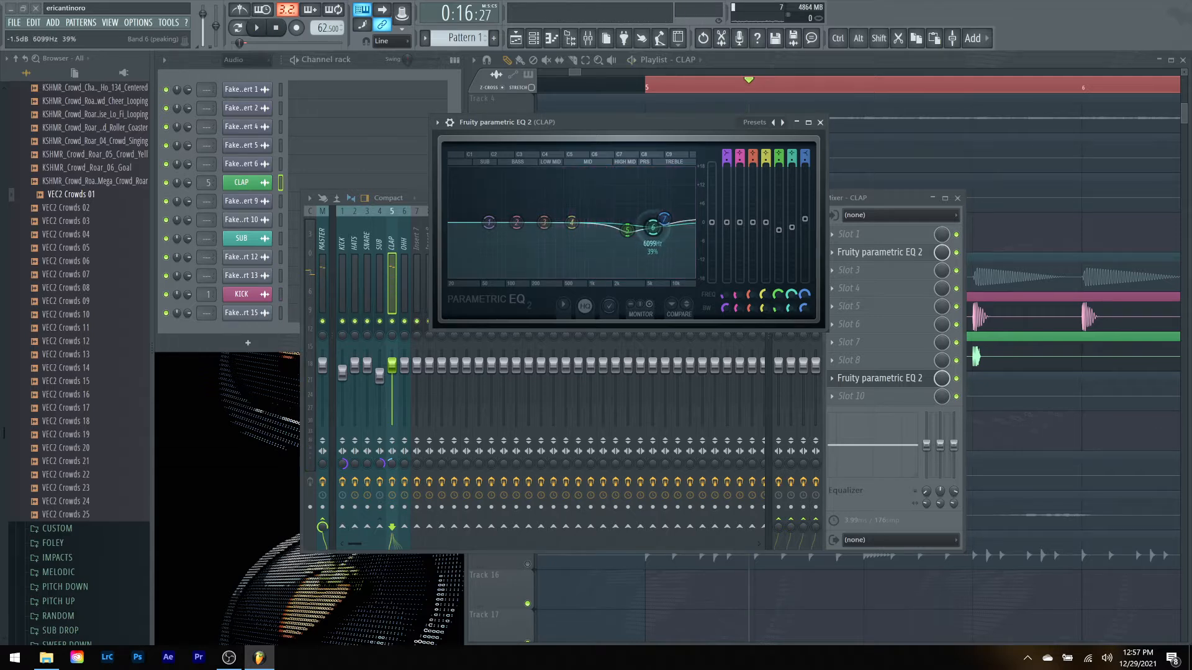
drag(797, 311, 798, 323)
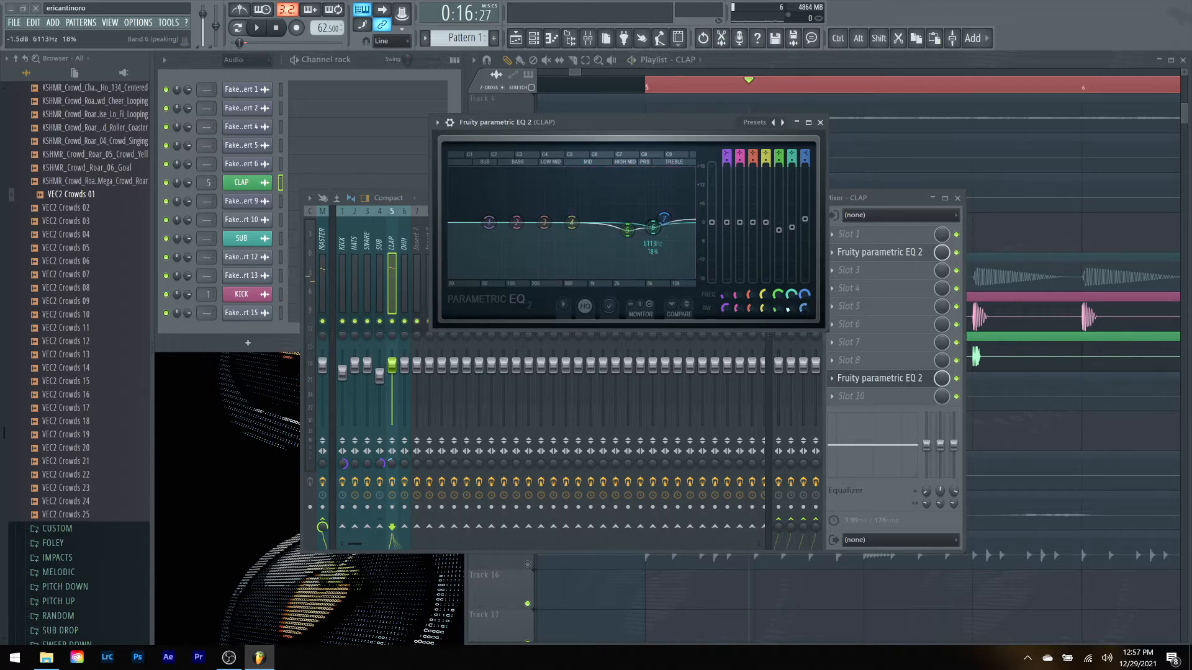
key(space)
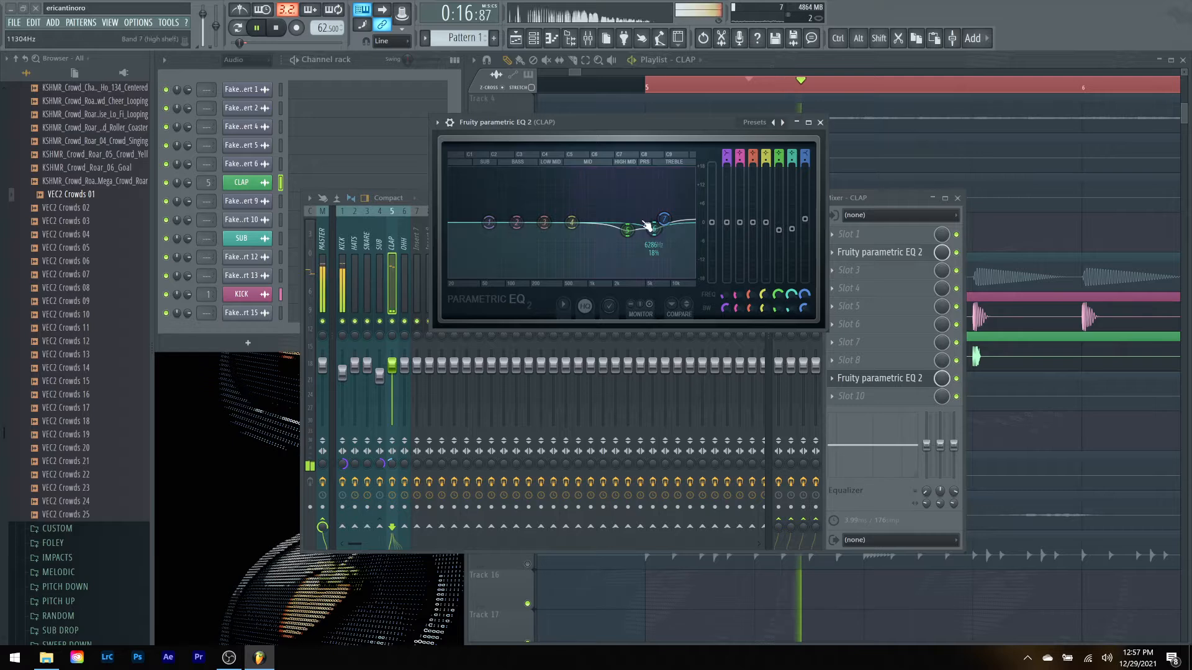
key(space)
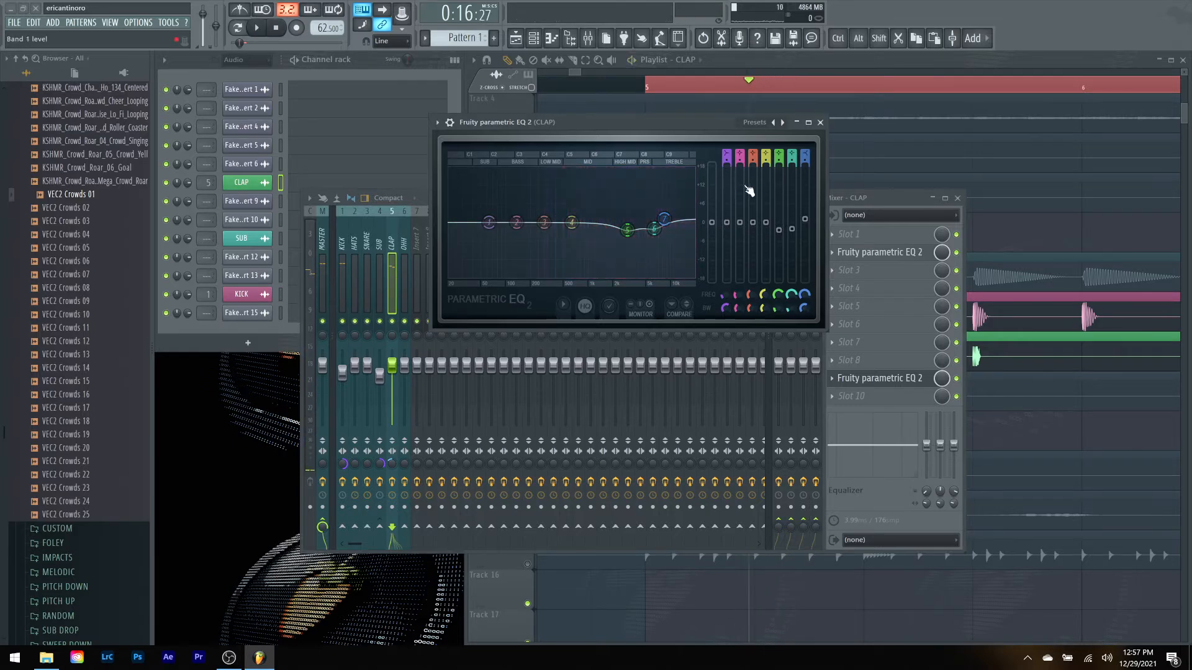
Step: Close the CLAP track's equalizer and audition the clap together with the kick from the playlist
click(820, 122)
drag(398, 369, 392, 365)
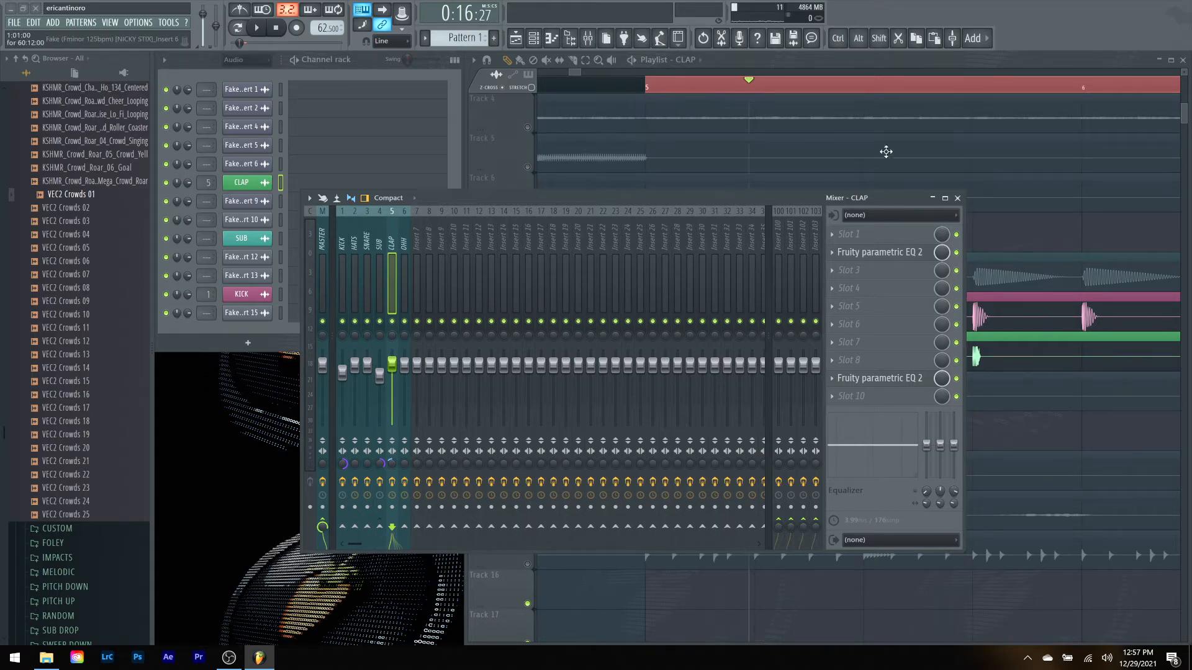
click(855, 59)
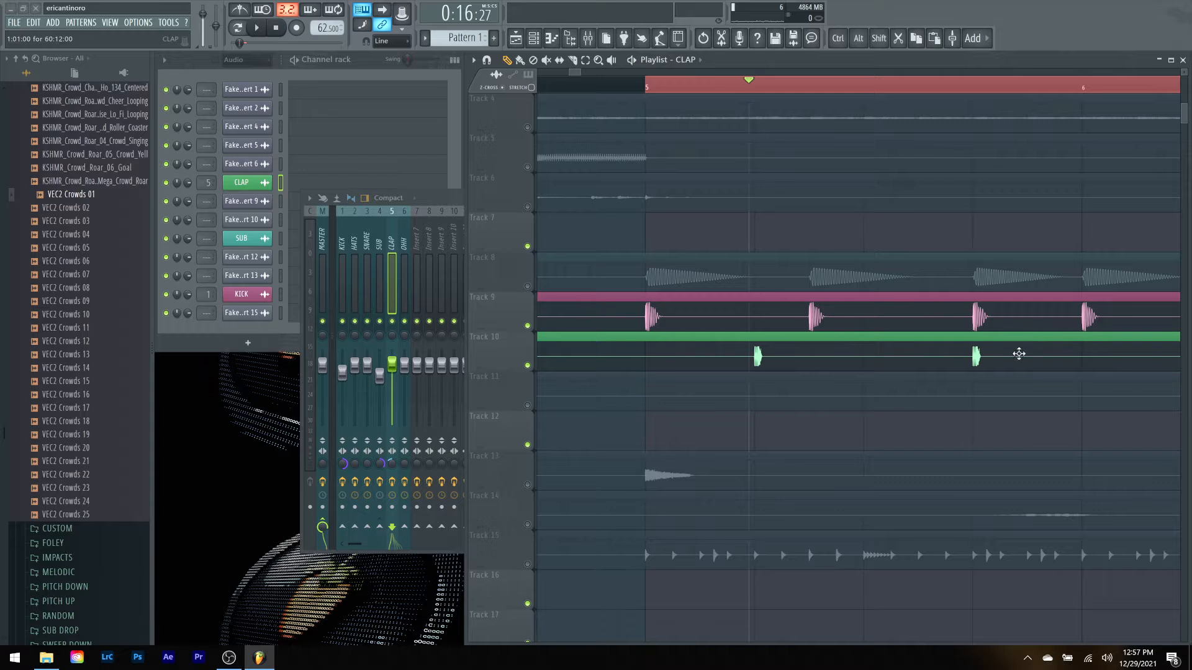
key(space)
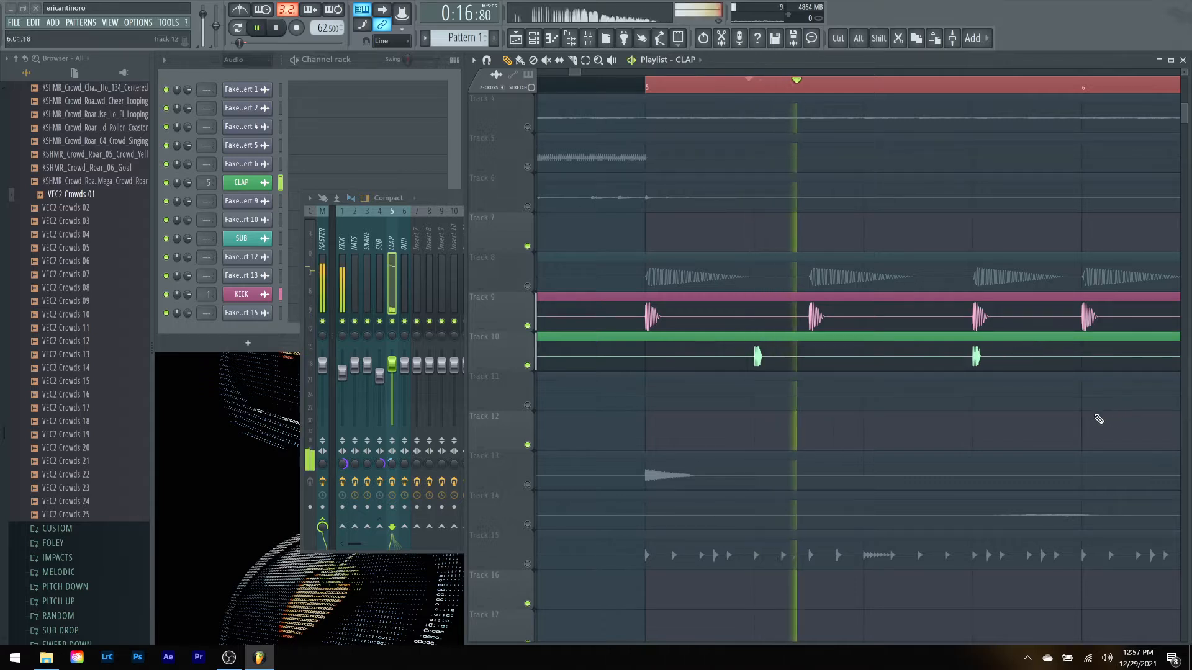
key(space)
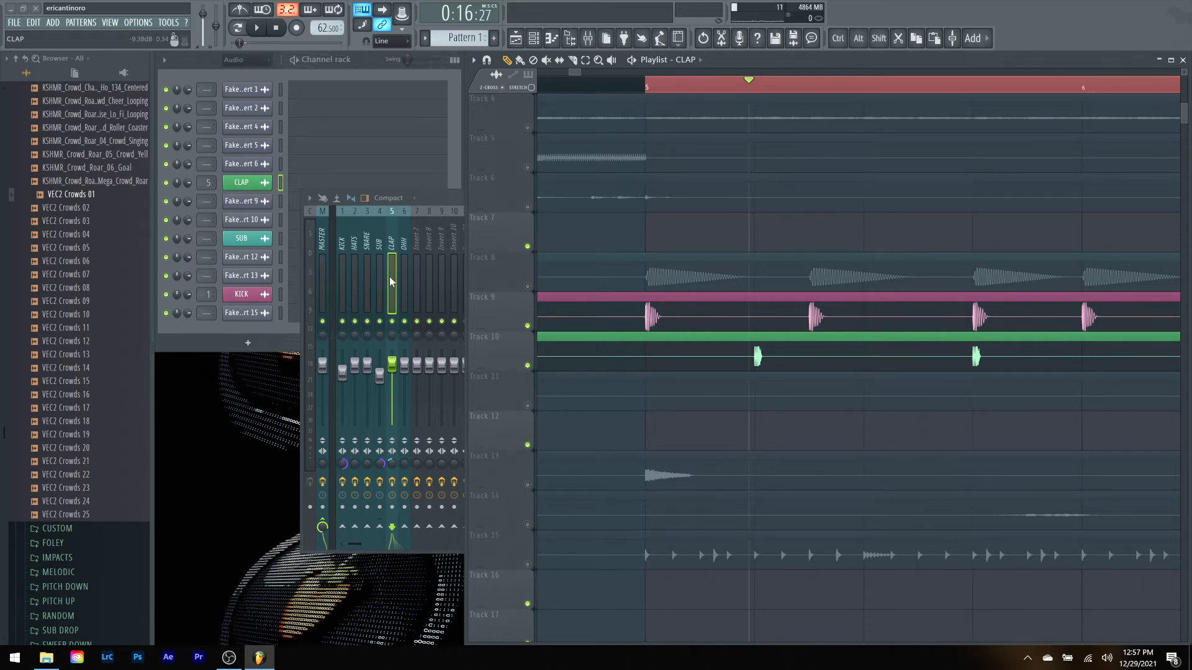
Step: Load Ozone Imager 2 into the CLAP track's slot 3, with width at 20% and Stereoize at about 8.1 ms
click(448, 204)
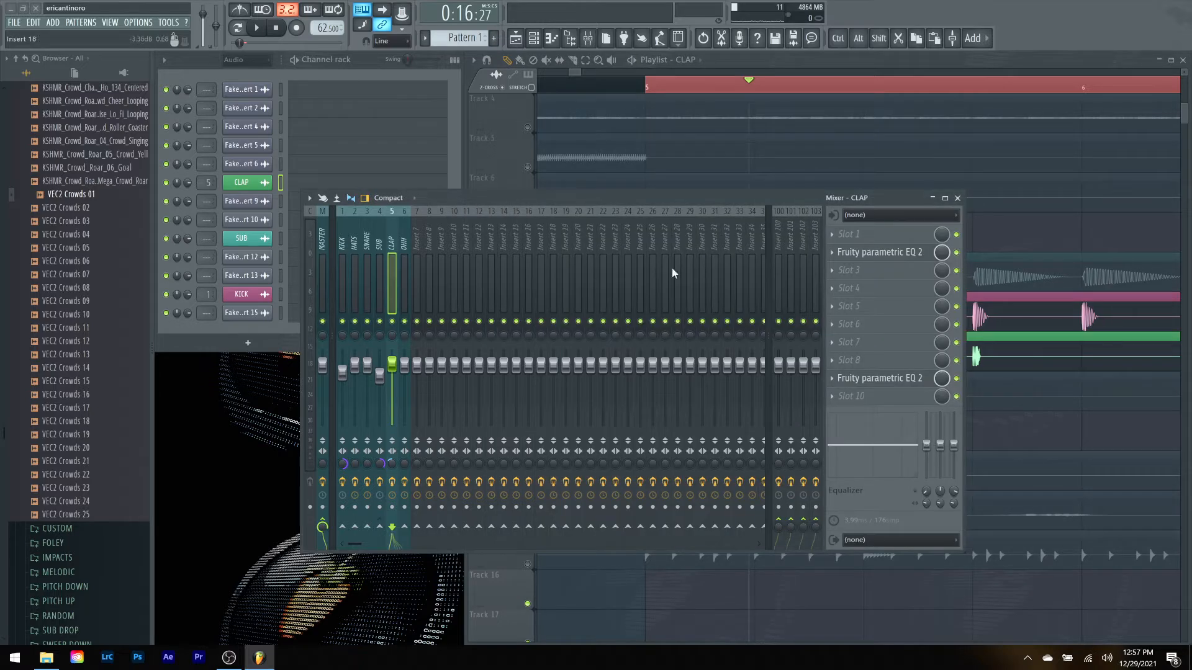
click(831, 270)
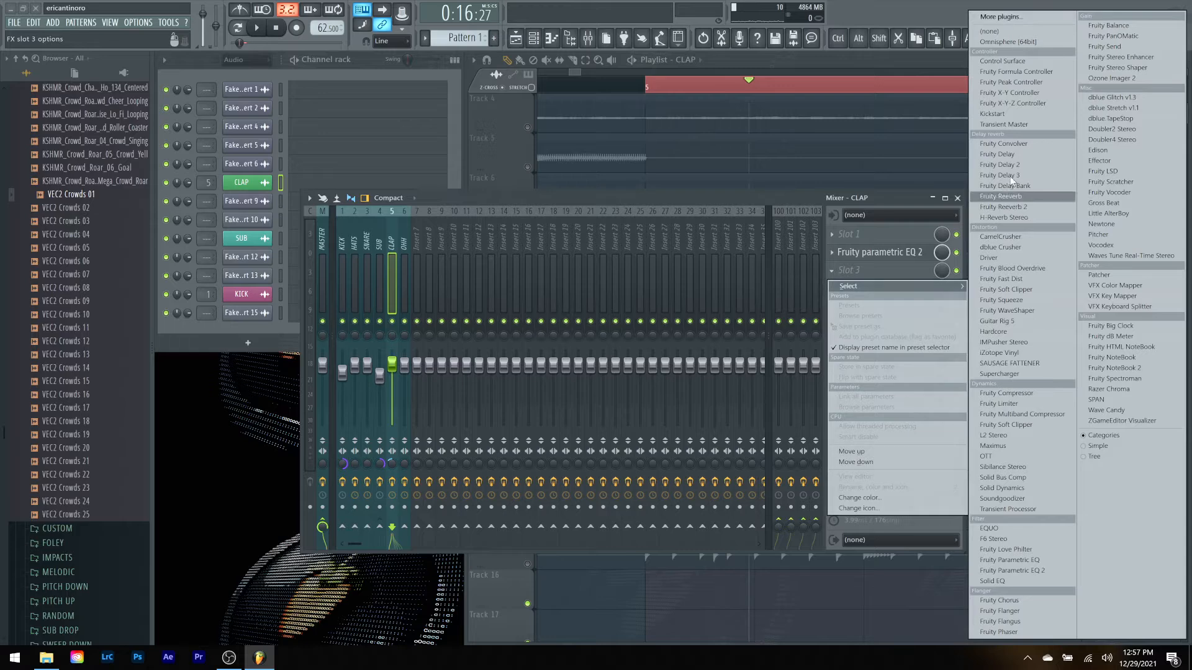
click(1131, 77)
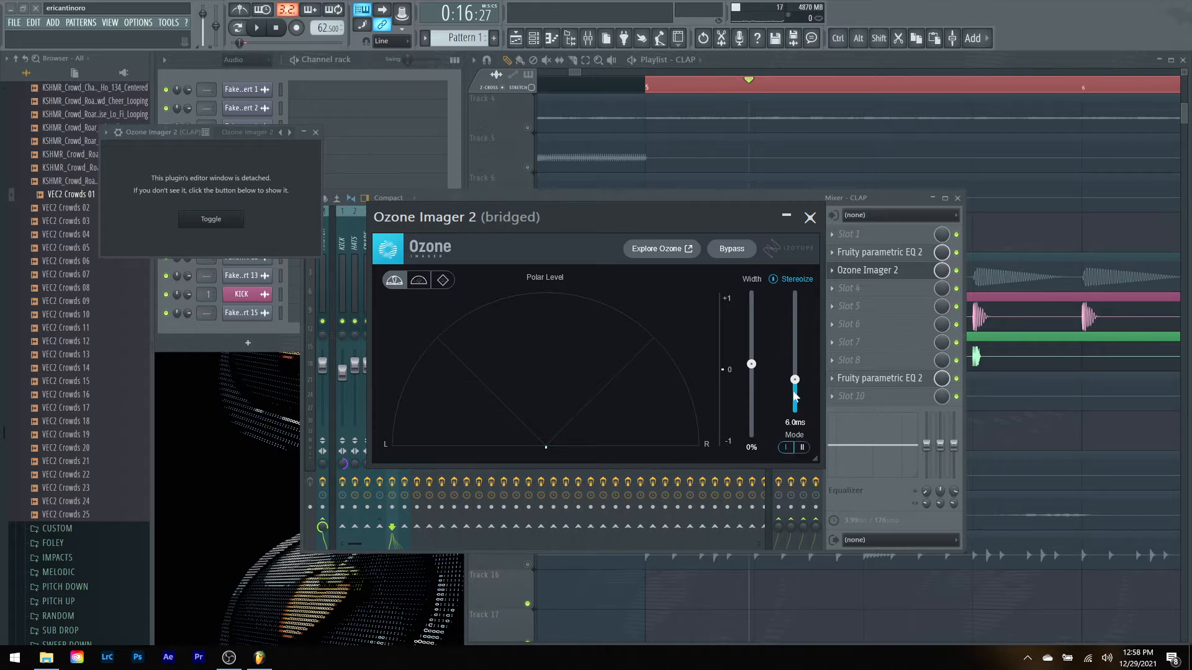
click(751, 347)
drag(752, 347, 752, 351)
drag(795, 380, 795, 372)
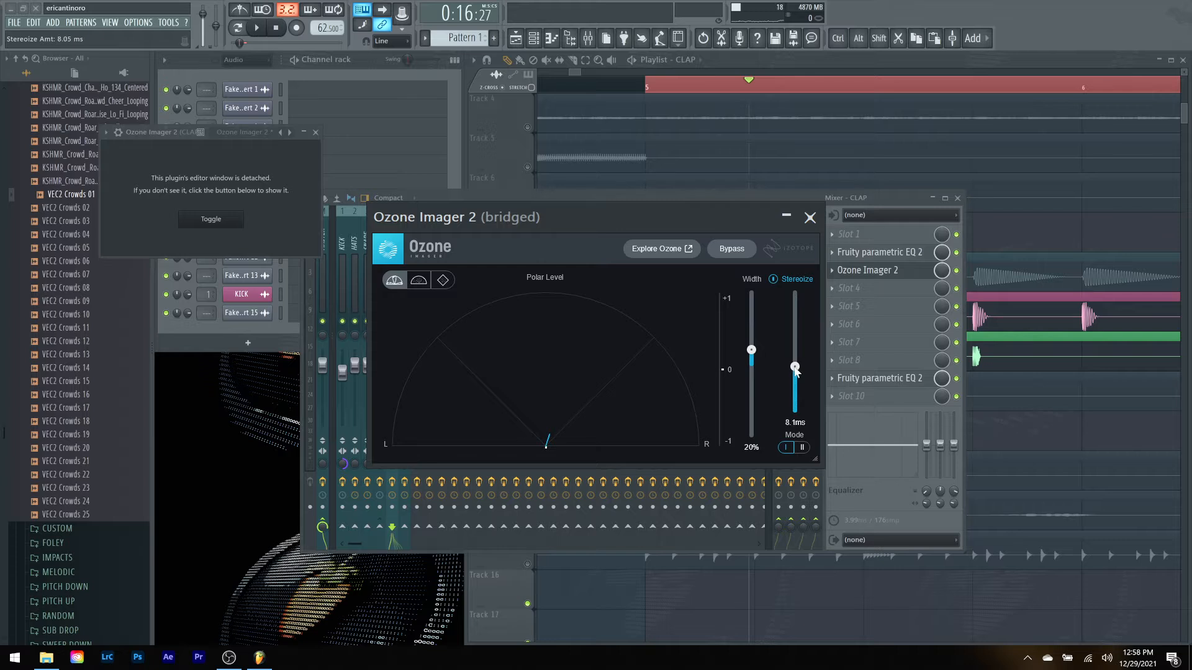
click(687, 195)
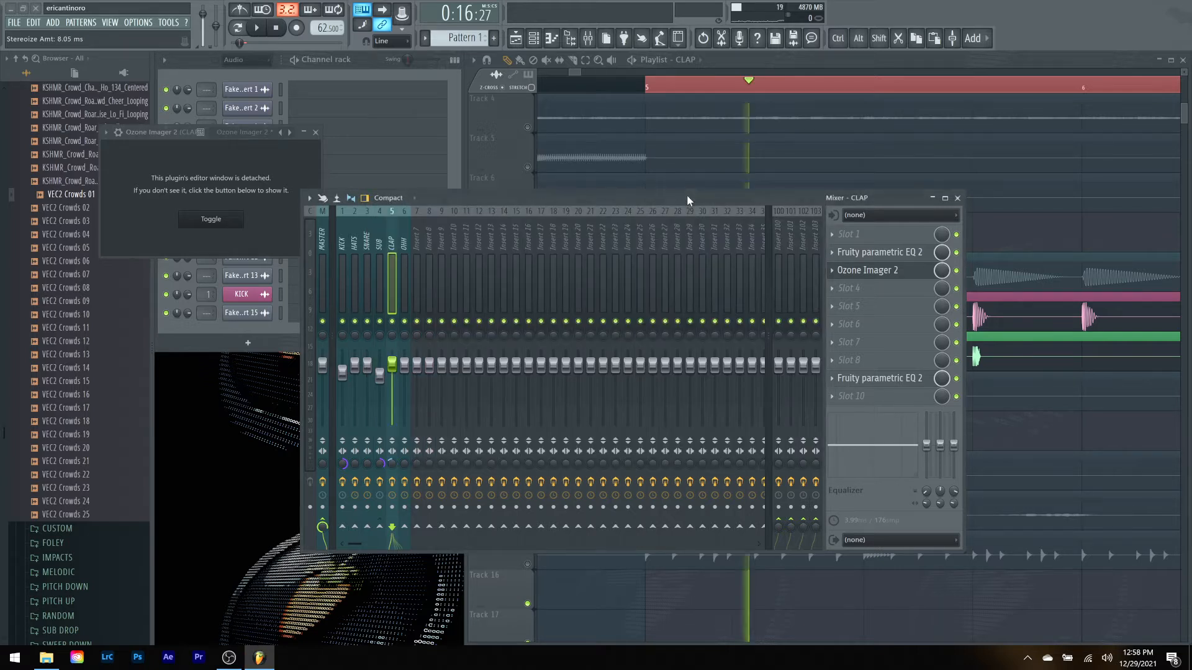
Step: Reduce the CLAP track's Ozone Imager 2 to 4.2 ms Stereoize and 8% width, and audition the clap
click(877, 270)
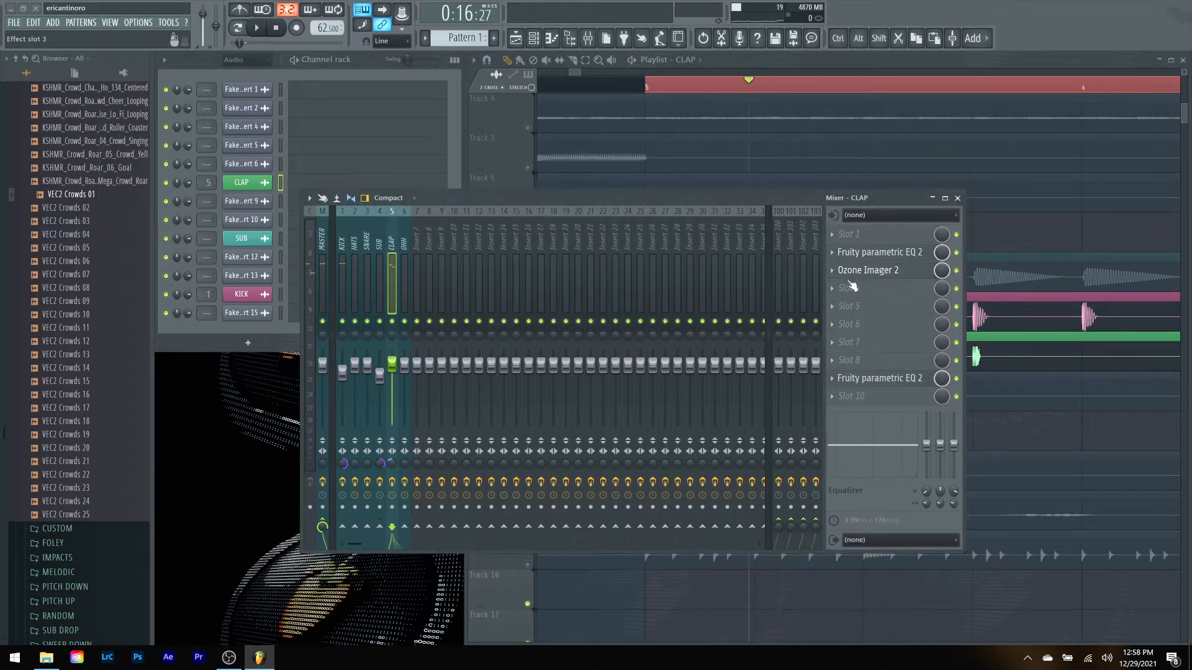
click(880, 271)
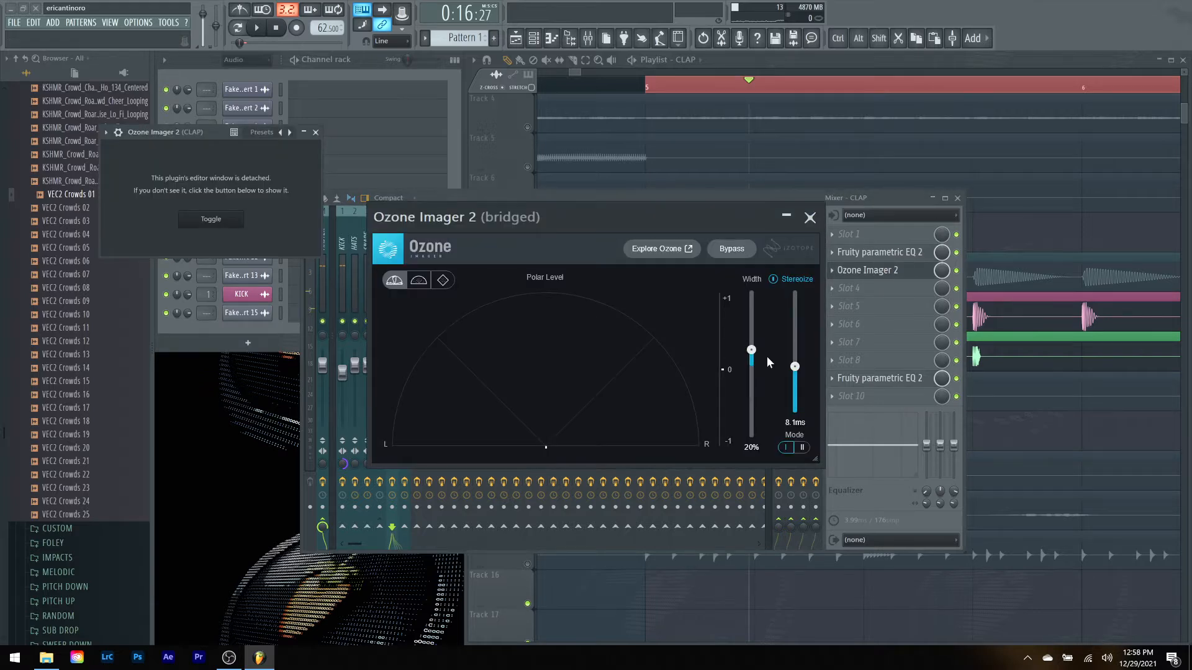
drag(796, 371, 796, 396)
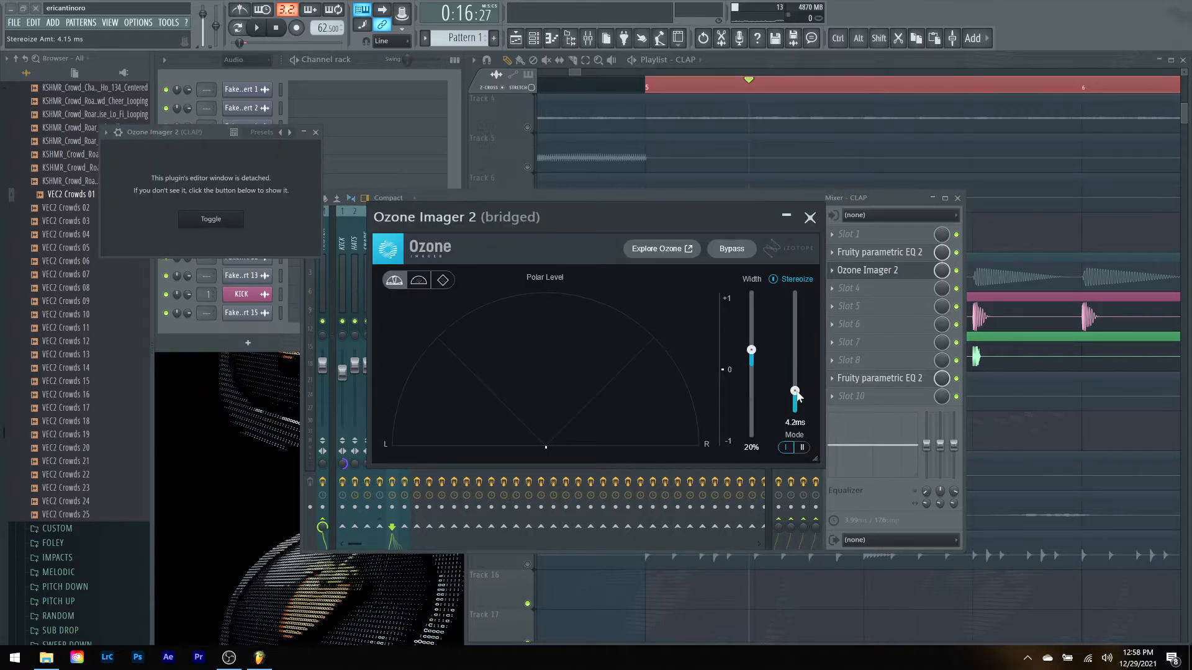
drag(753, 352, 752, 360)
click(810, 217)
key(space)
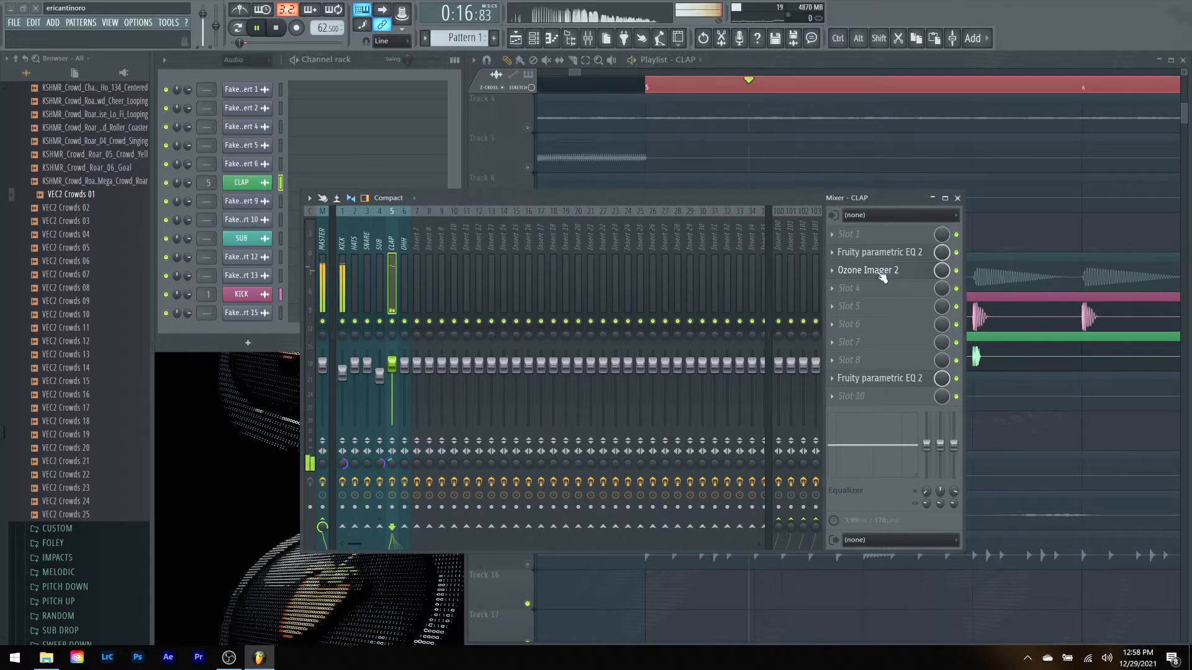
key(space)
key(space)
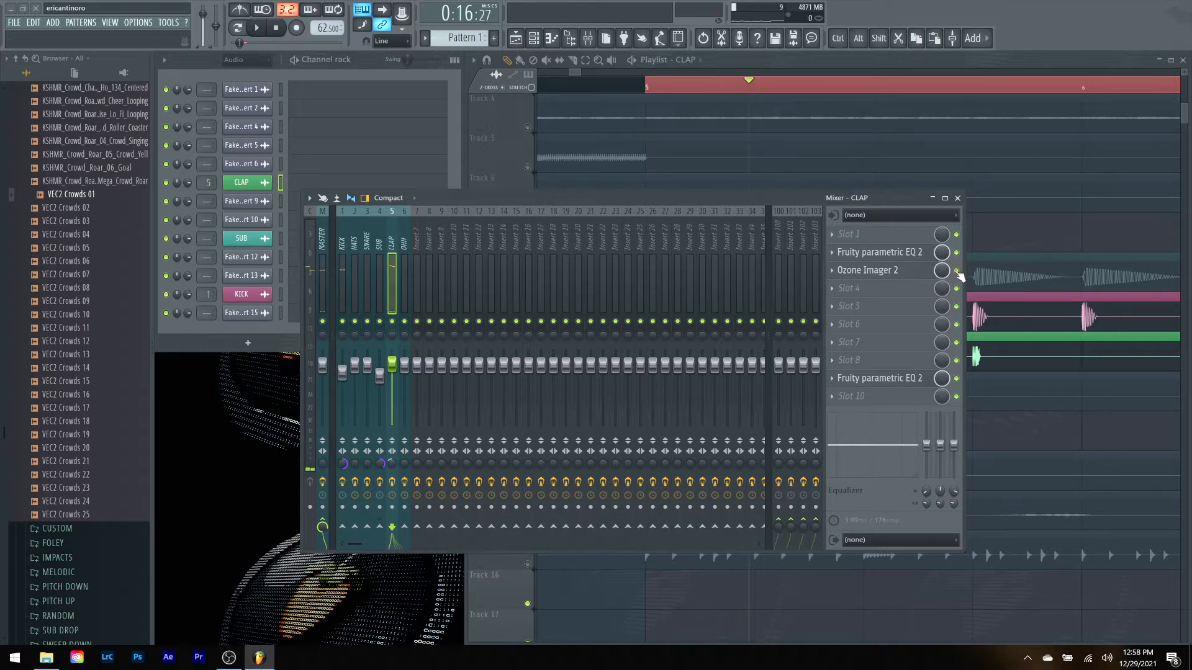
key(space)
Step: Raise the clap's Ozone Imager 2 width to about 12%, and close the imager and the mixer
click(884, 271)
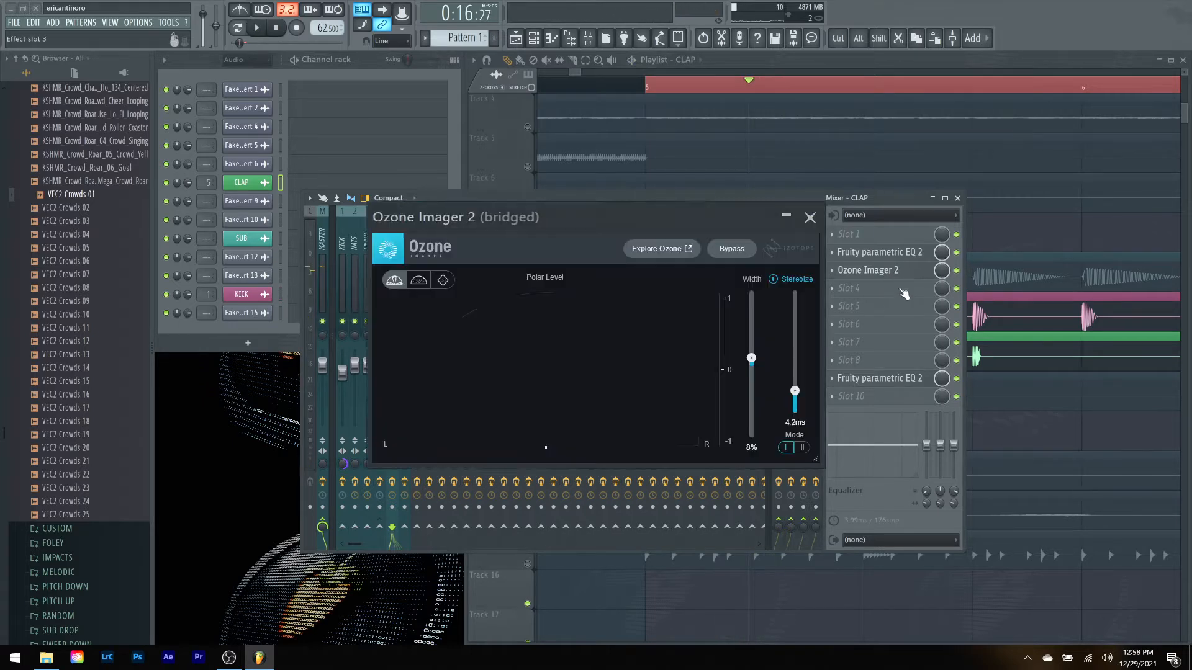
drag(751, 361, 754, 357)
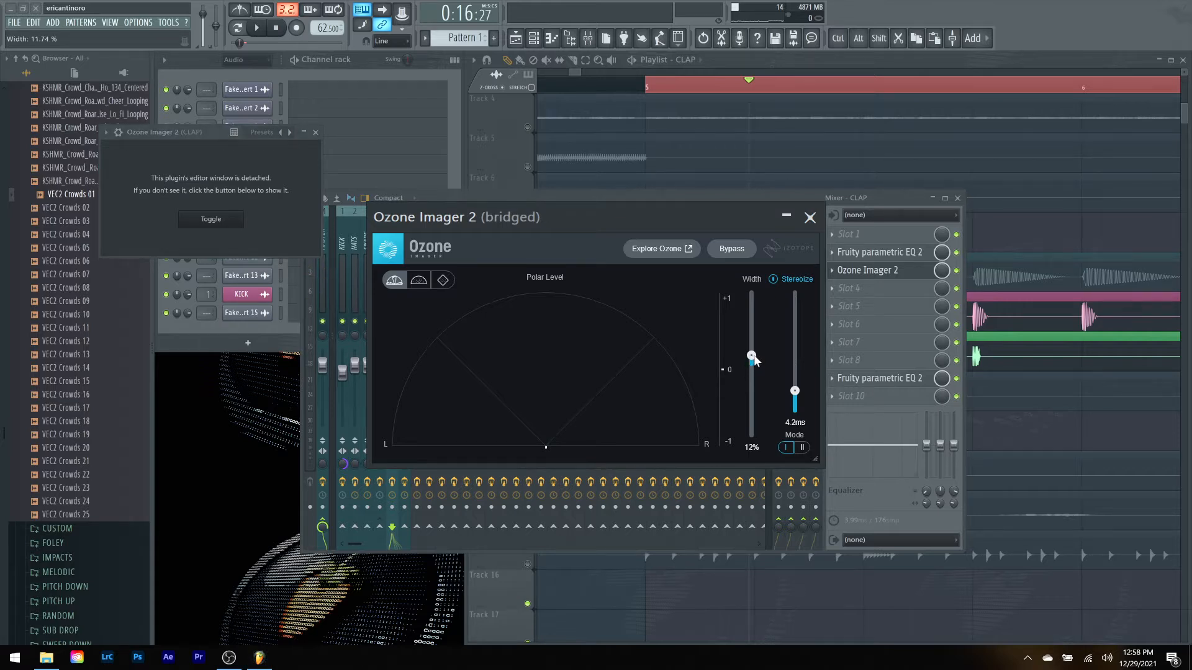
click(810, 218)
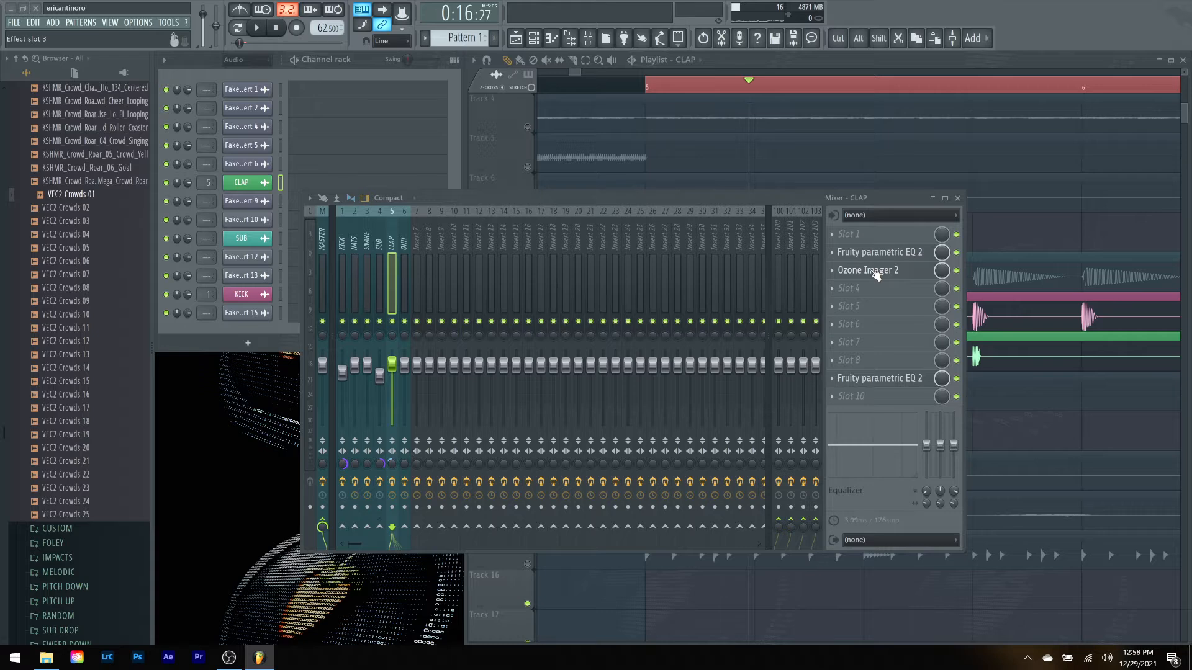
click(689, 280)
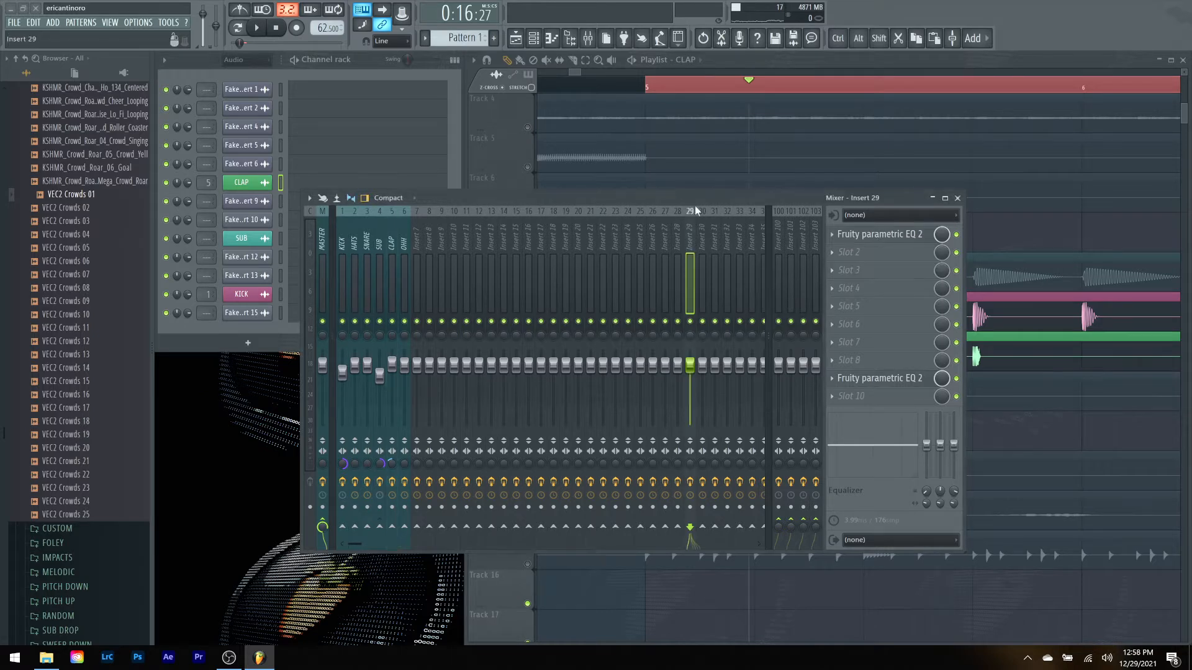
click(394, 282)
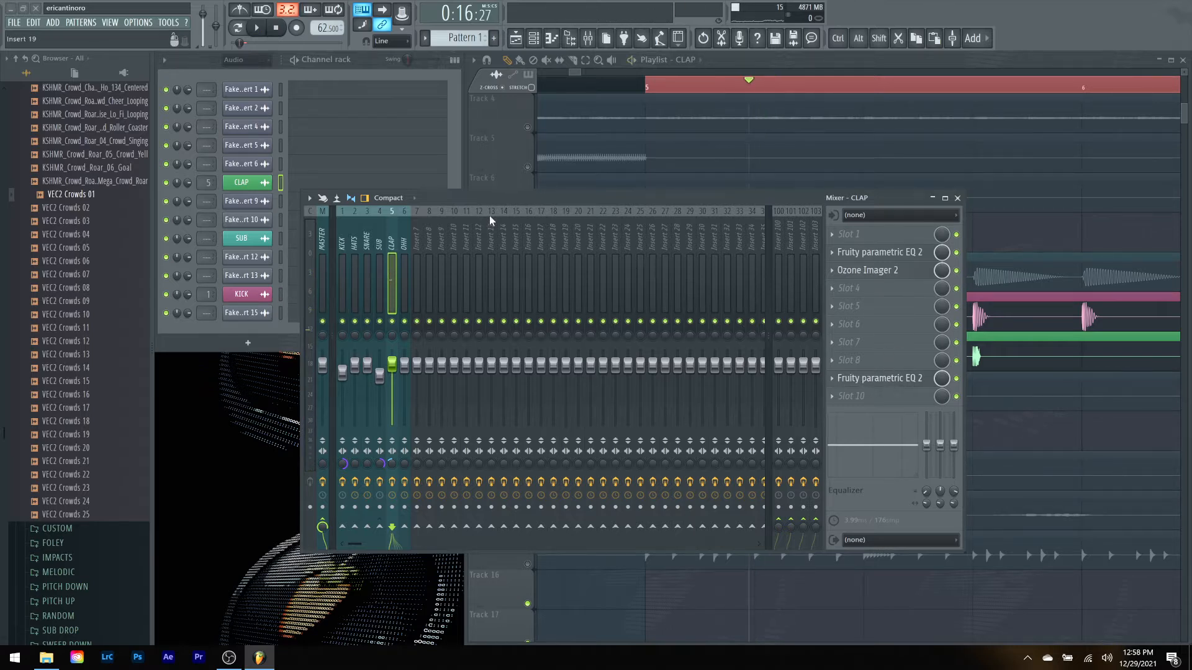
click(957, 198)
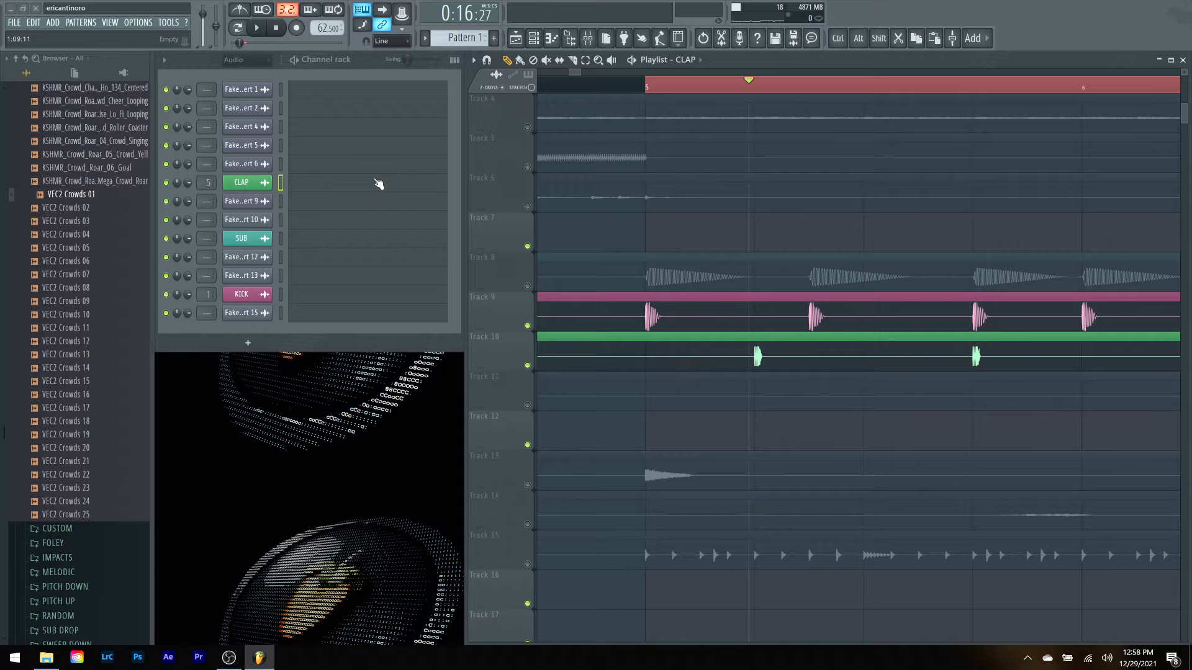
Step: Display all channels in the channel rack and check the SUPAH_MARIO clap sample's channel settings
click(233, 60)
click(228, 72)
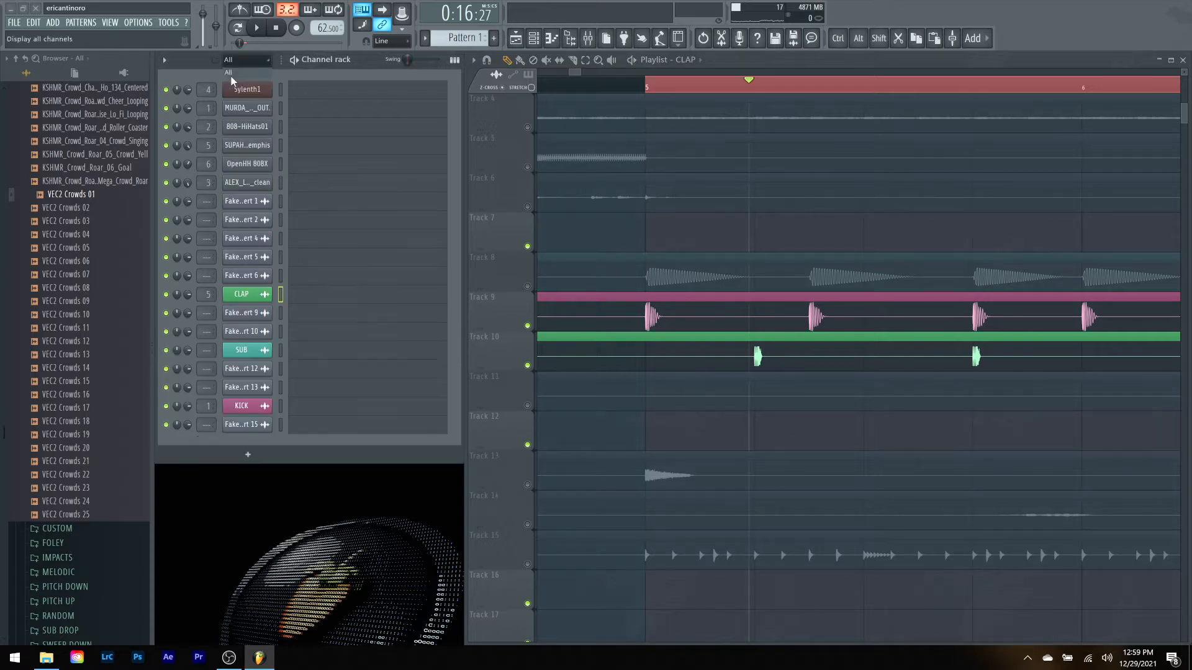
click(247, 145)
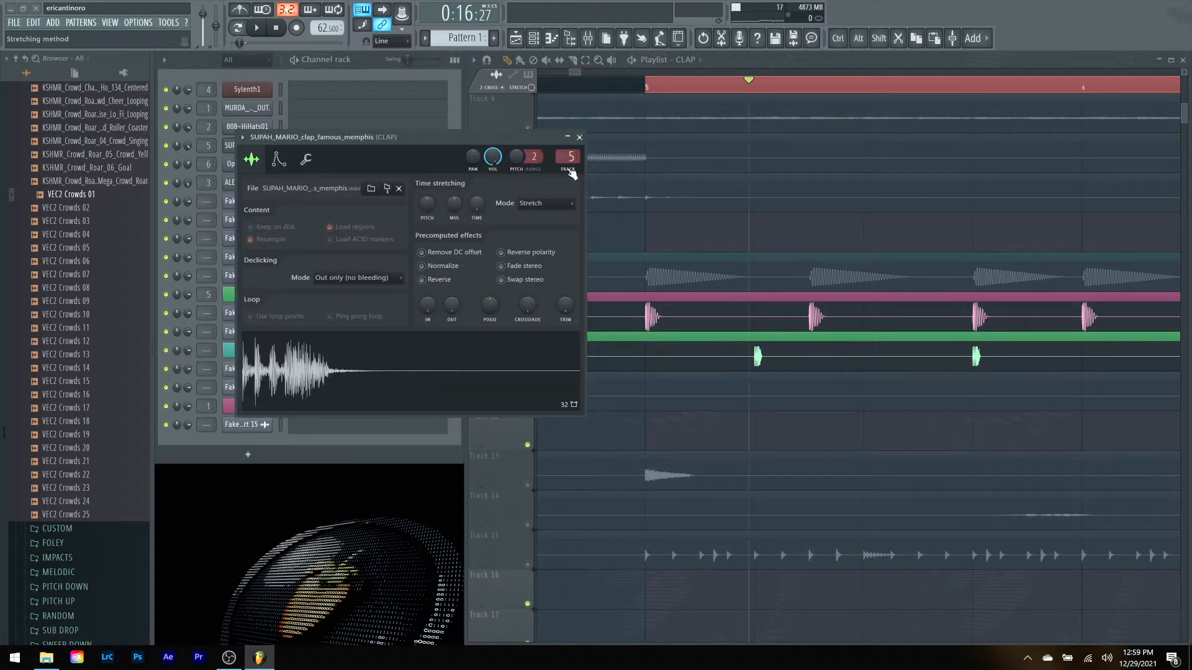
click(579, 138)
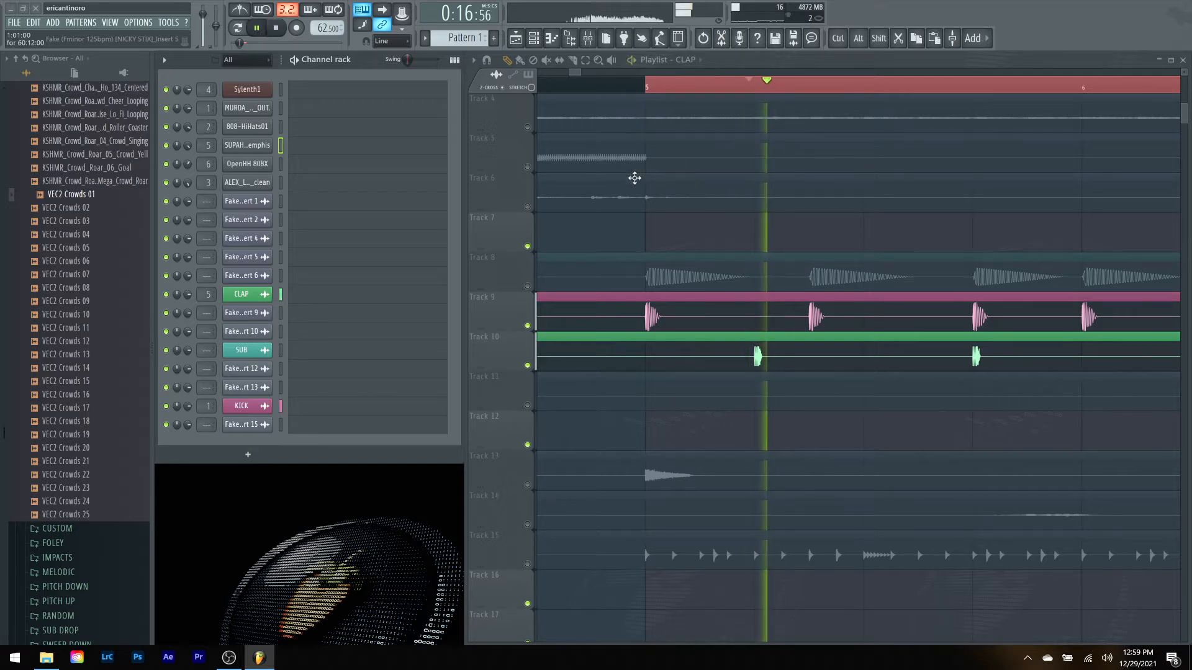
Step: In the CLAP track's slot 9 Fruity parametric EQ 2, audition a band 4 boost and turn it into a slight cut around 1175 Hz
click(587, 38)
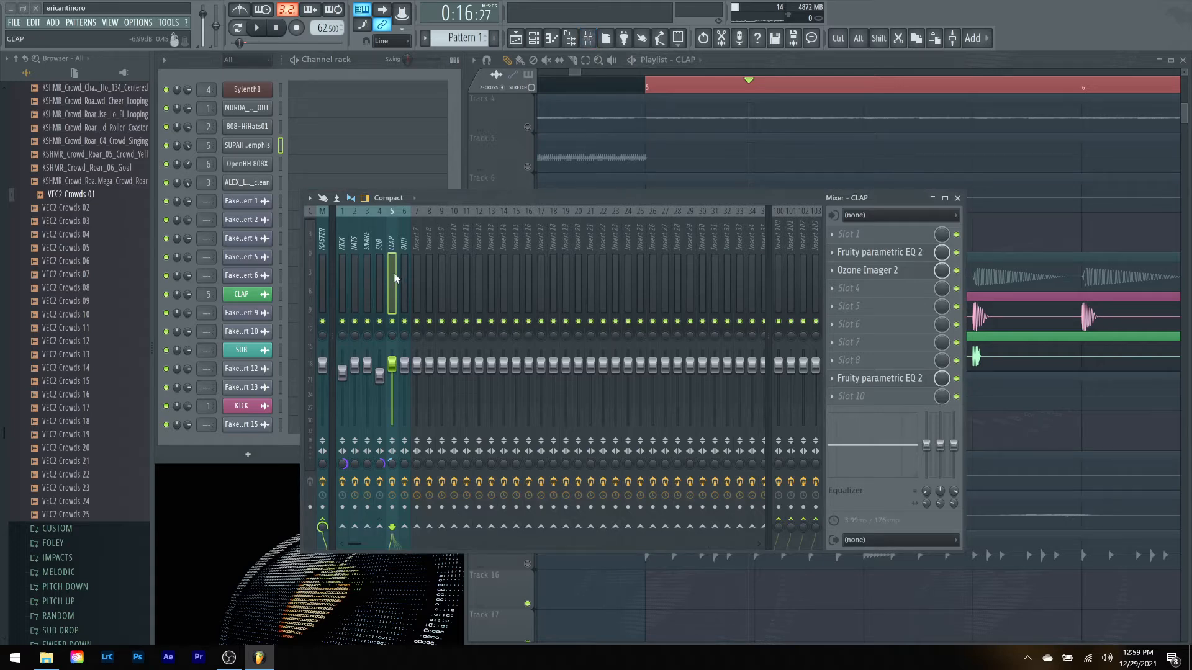
click(878, 379)
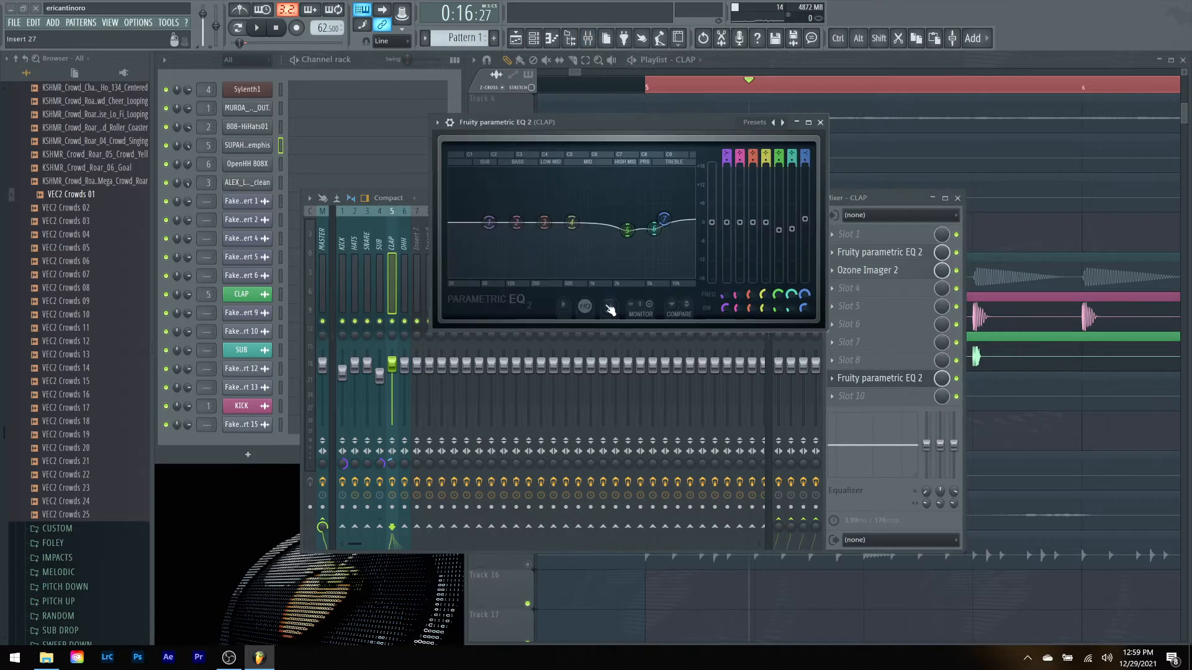
key(space)
drag(571, 222, 594, 196)
key(space)
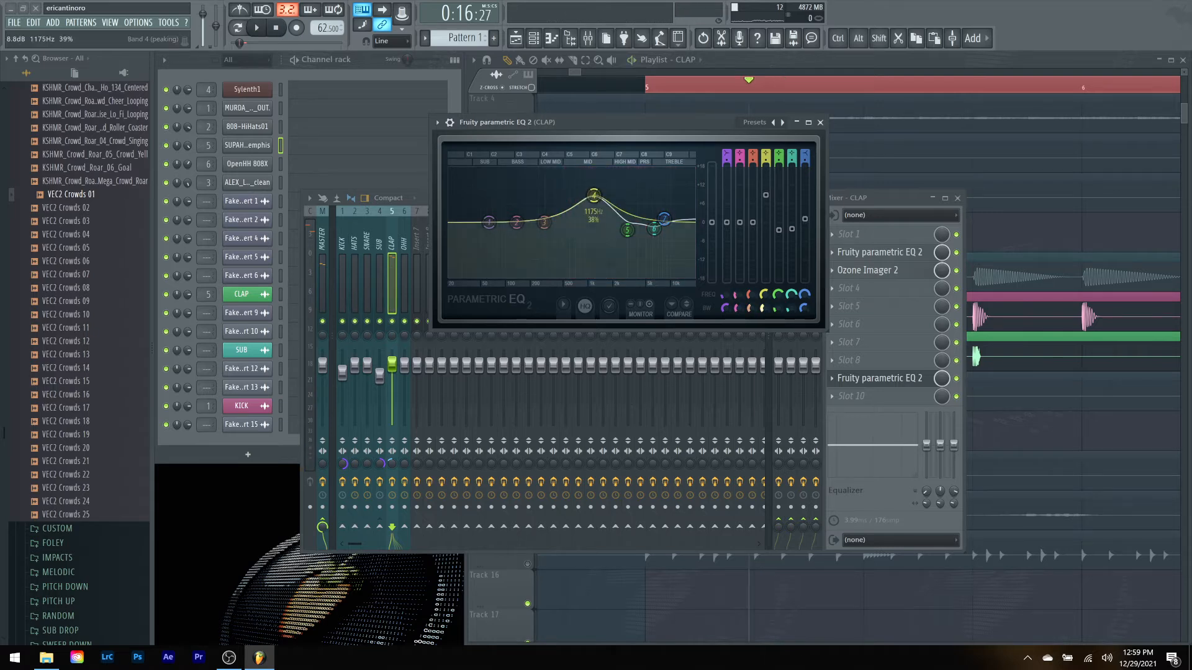
drag(594, 196, 594, 231)
drag(768, 236, 768, 233)
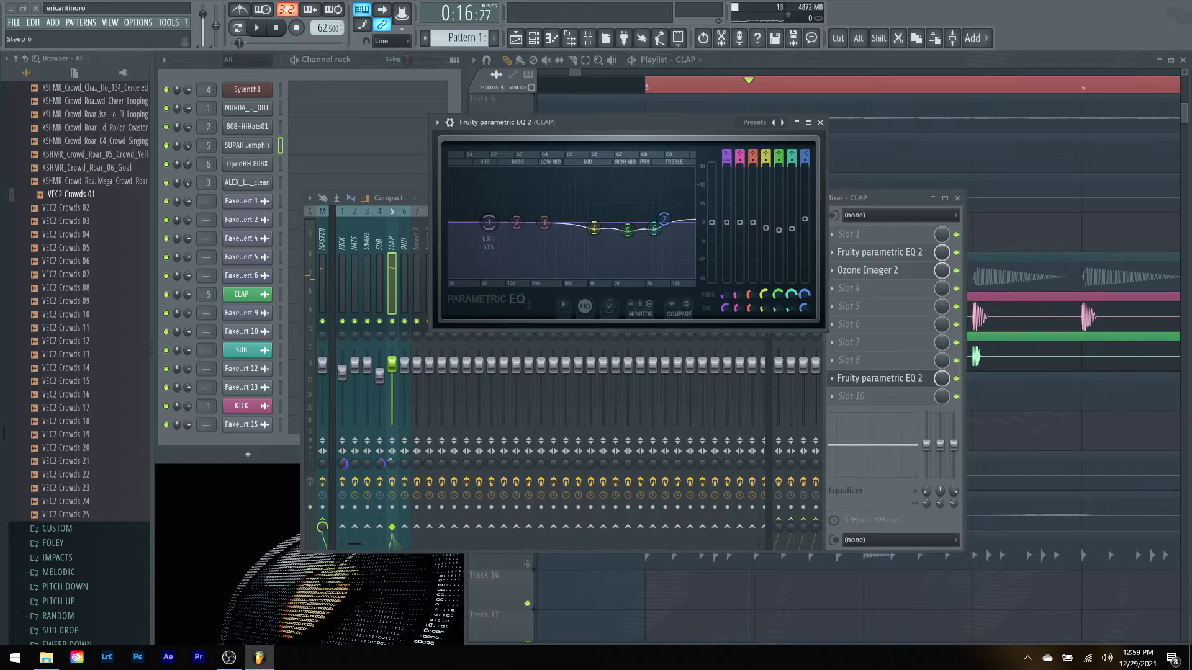
Step: Make band 1 a steep high-pass filter at about 427 Hz and close the clap's equalizer
drag(727, 153, 727, 164)
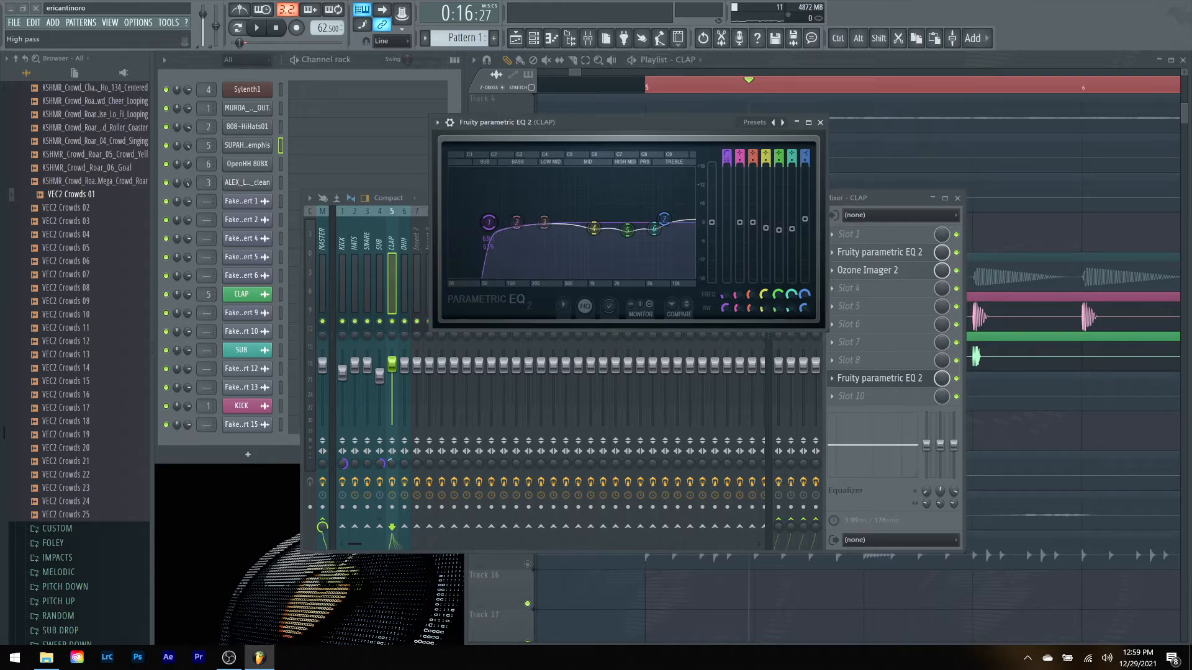
drag(729, 315, 729, 329)
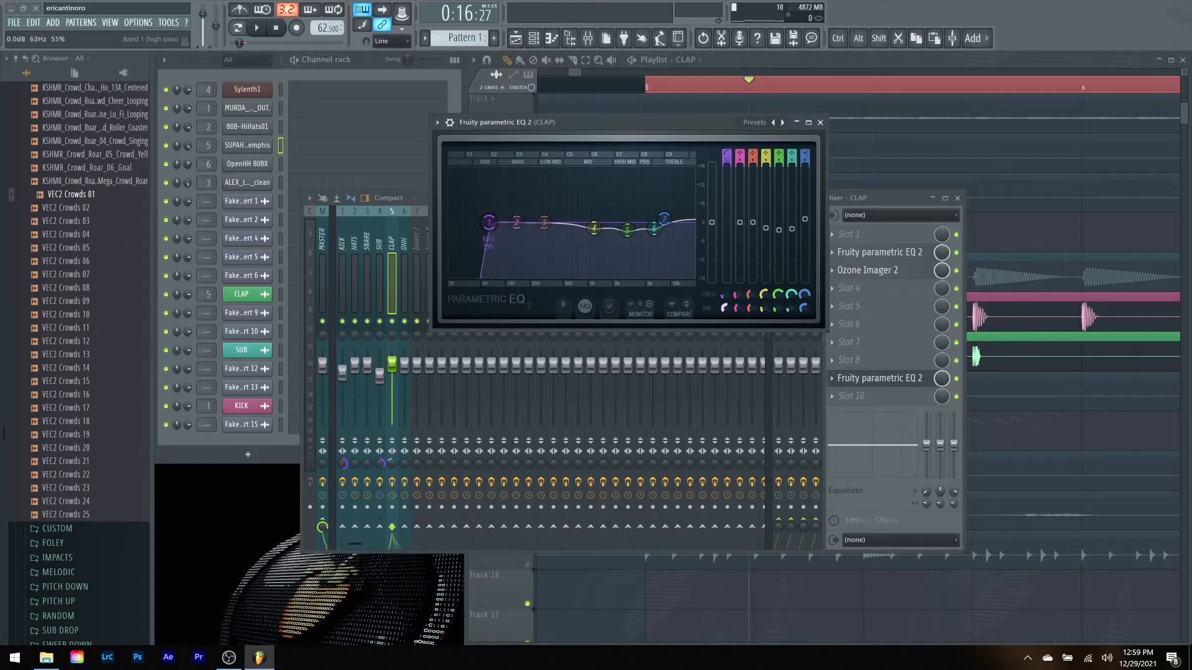
drag(488, 223, 557, 222)
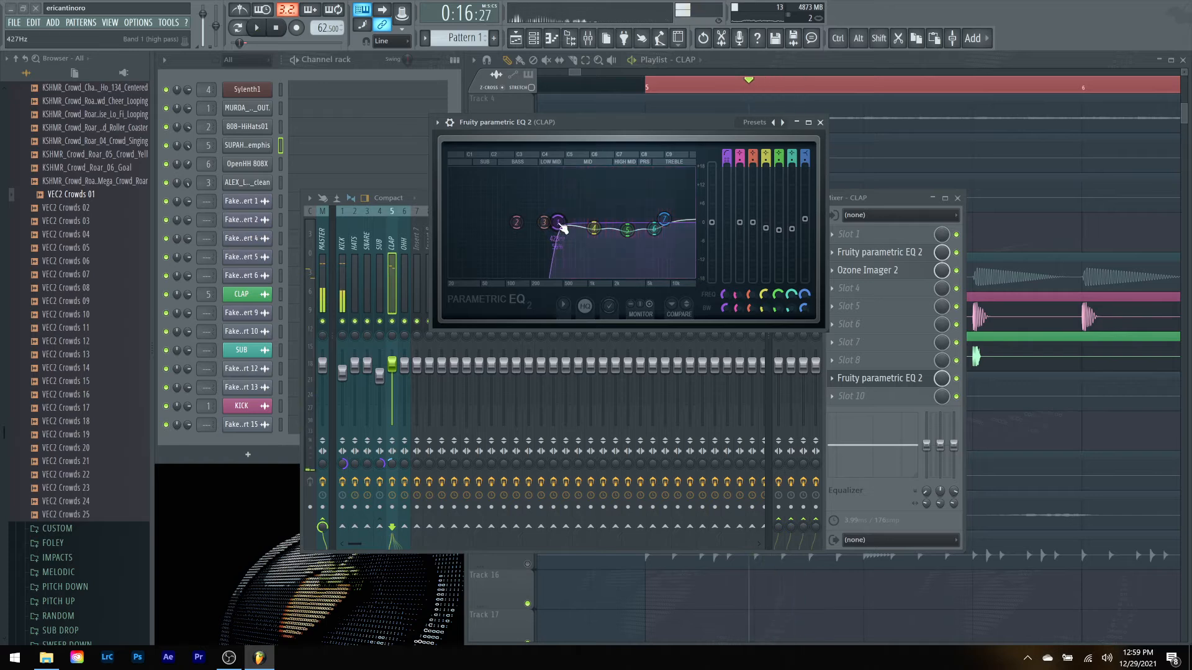
click(820, 122)
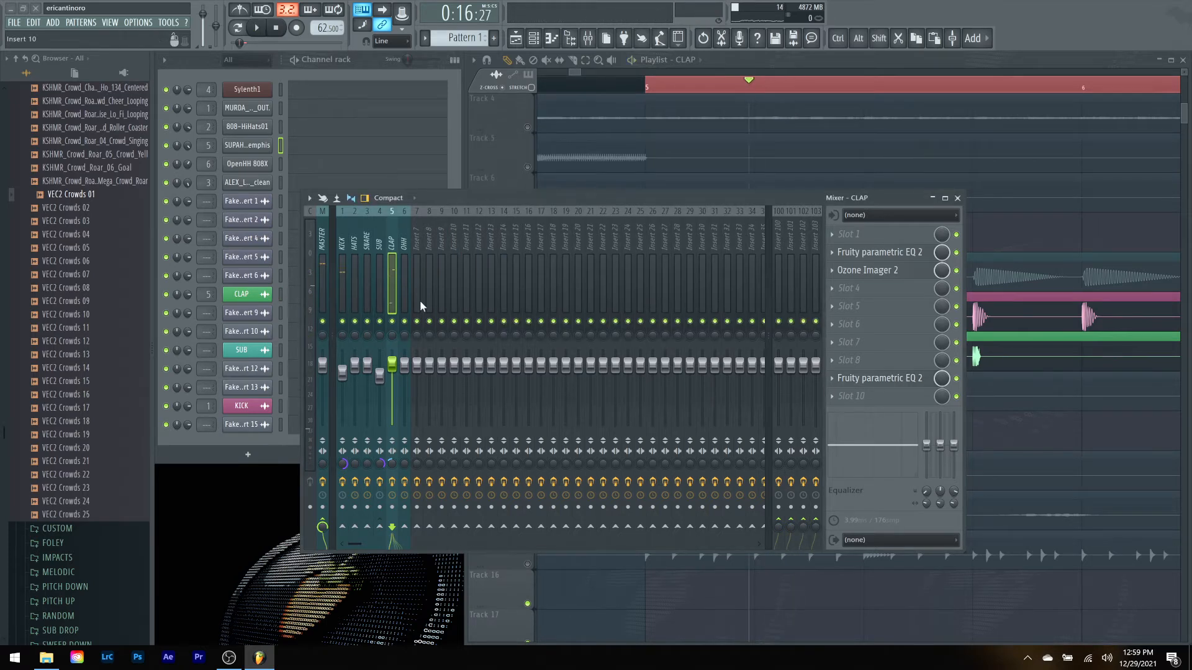
Step: Return the playlist position to bar 5, unmute Track 15 and open the channel settings of its Insert 9 audio clip
click(739, 62)
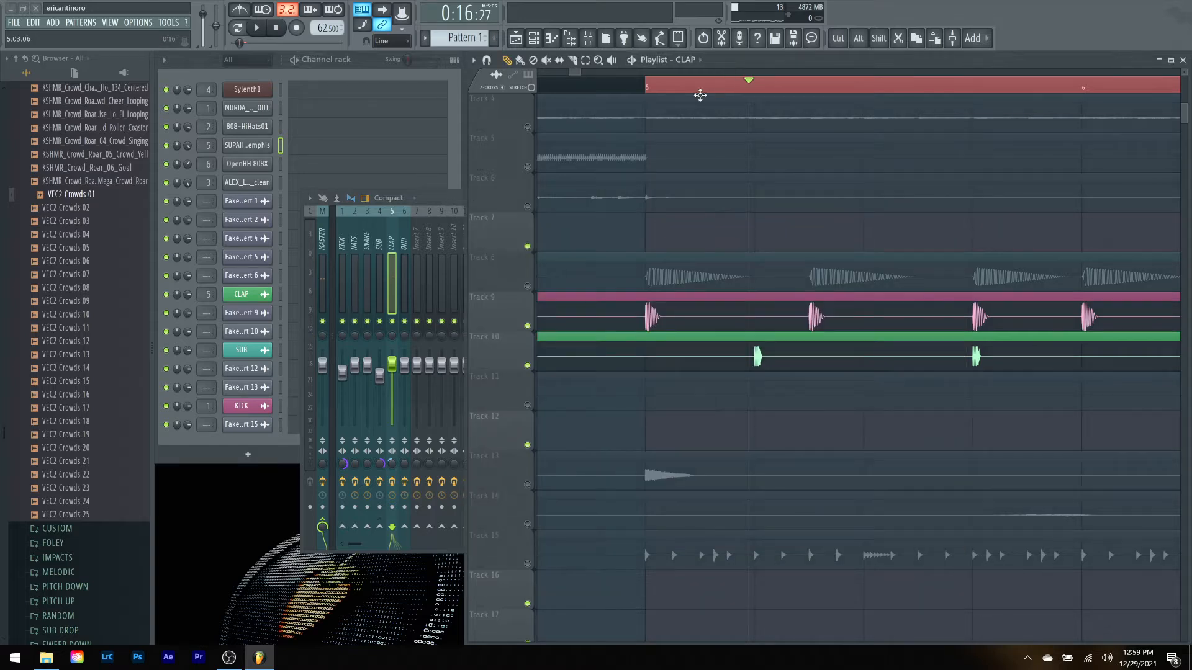
click(646, 84)
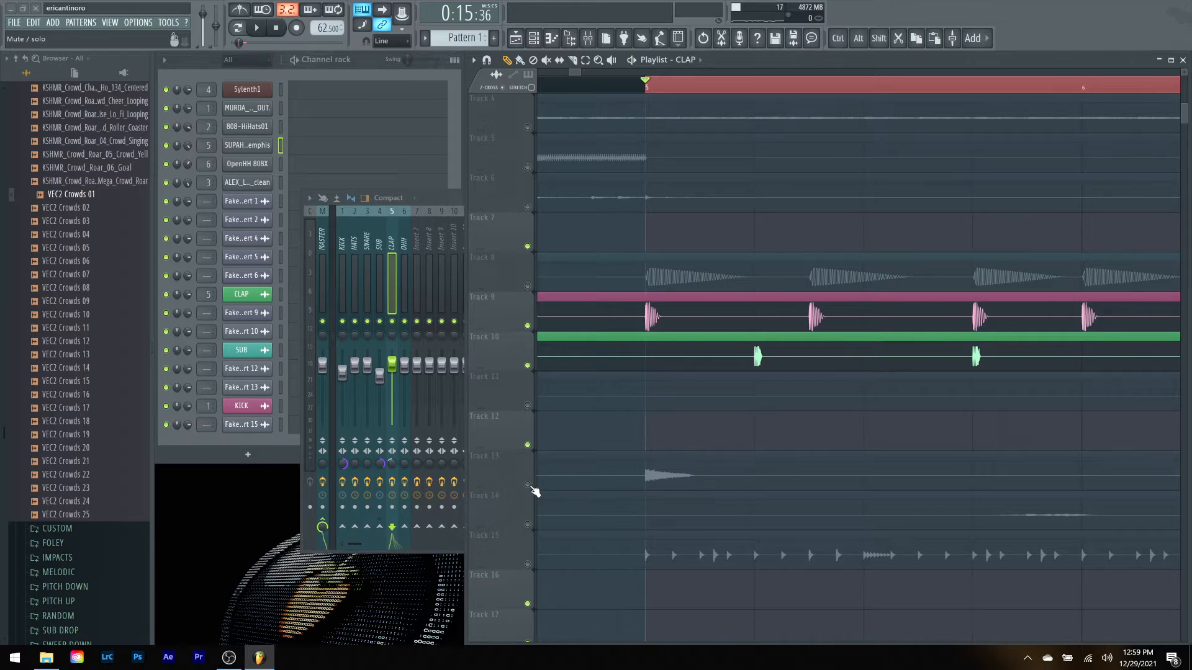
click(528, 565)
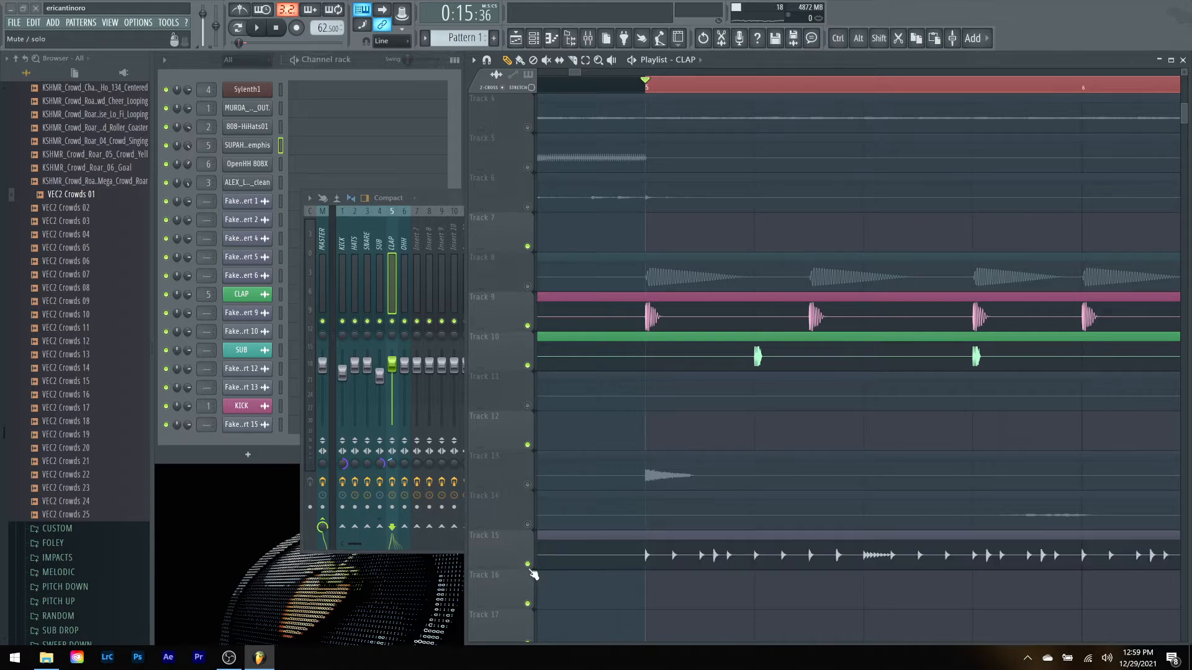
double_click(584, 536)
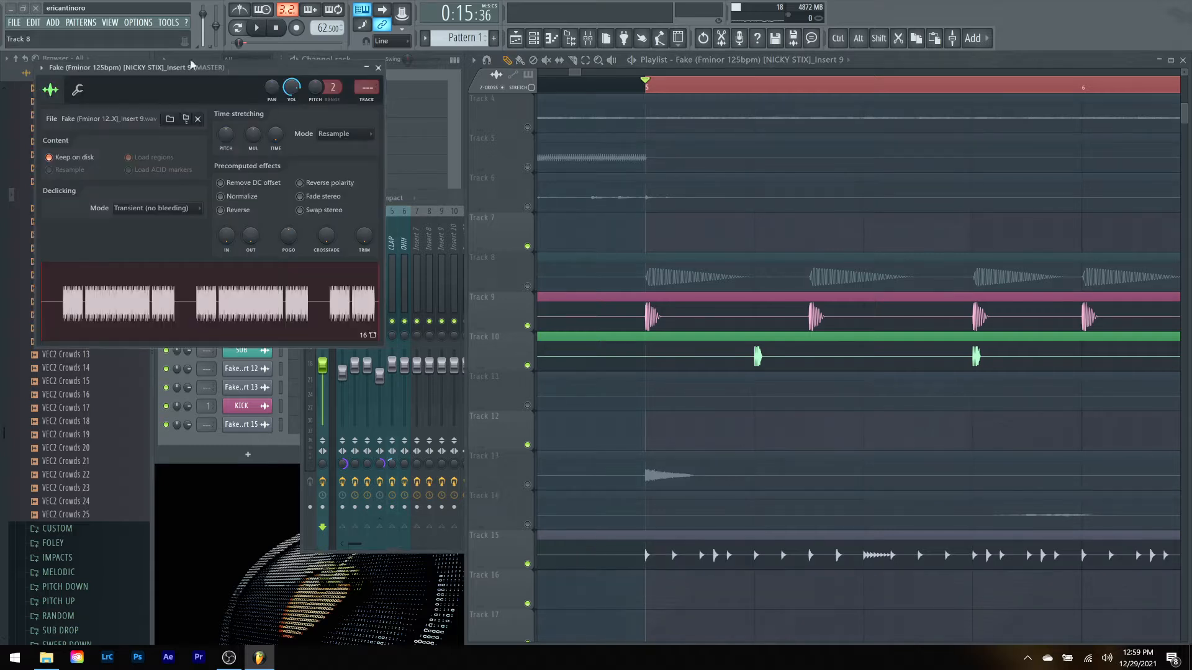
Step: Rename the Insert 9 audio clip's channel as CHH and close its channel settings
click(78, 90)
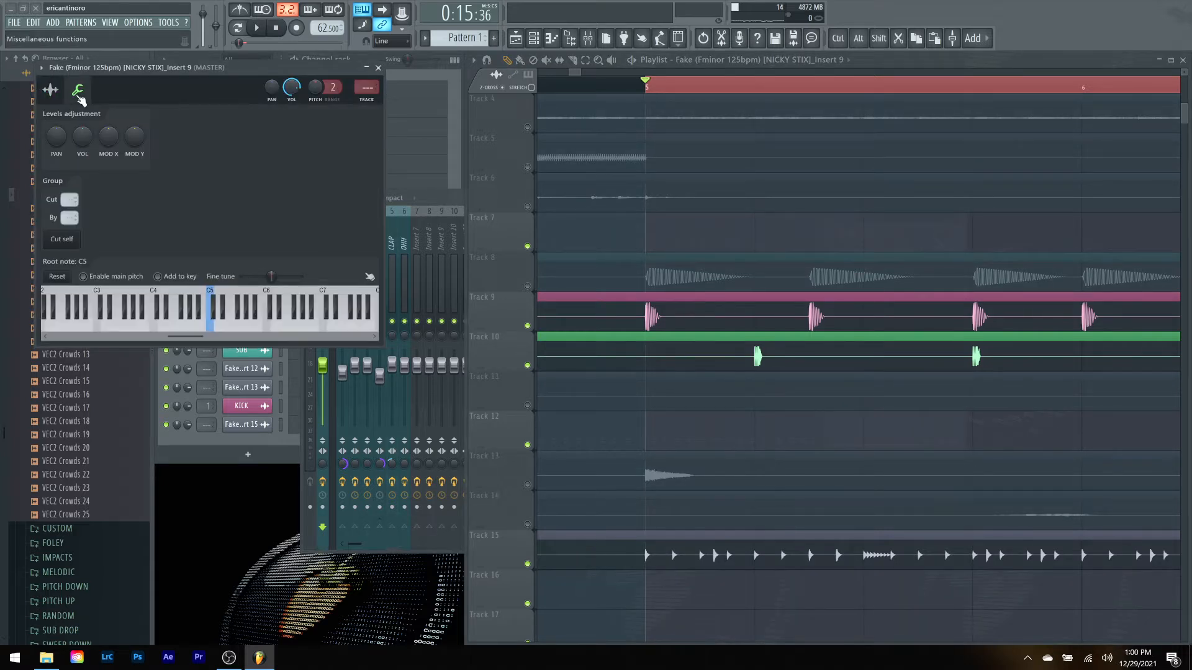
click(41, 68)
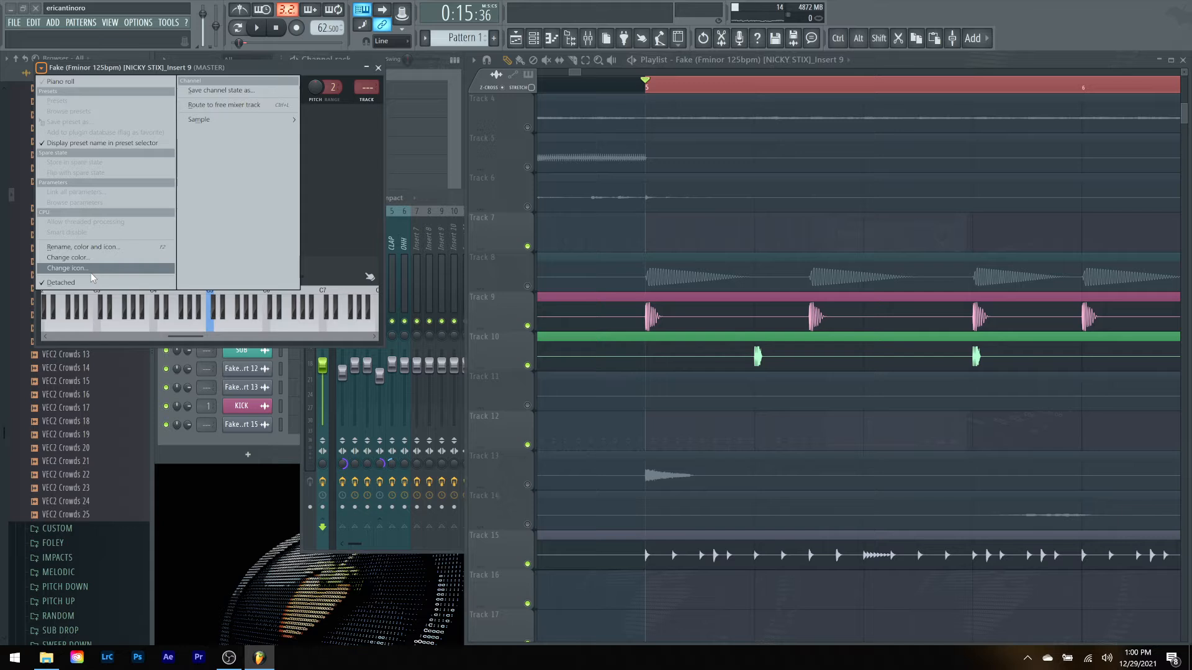
click(94, 247)
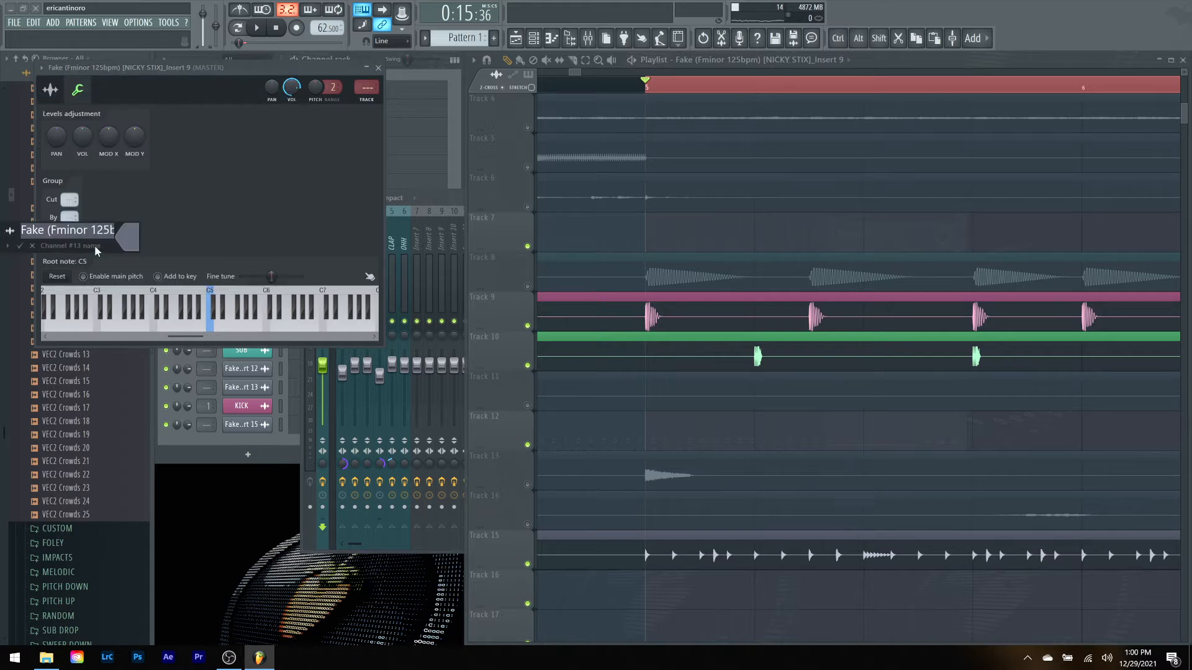
text(CHH)
key(Return)
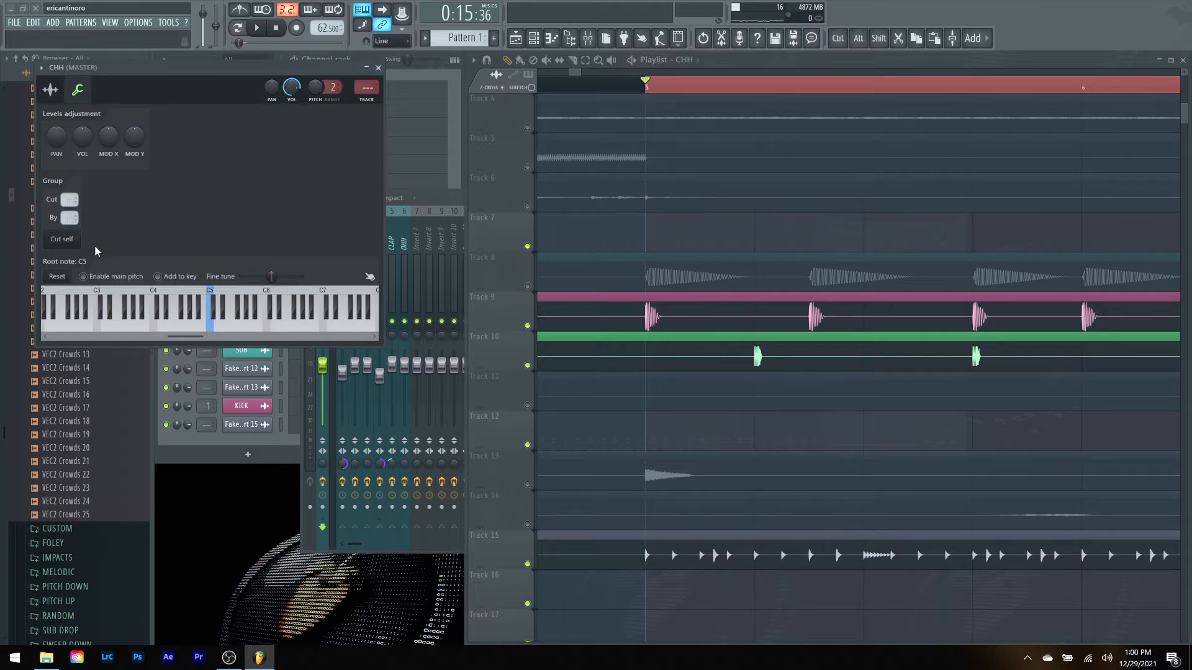
click(378, 67)
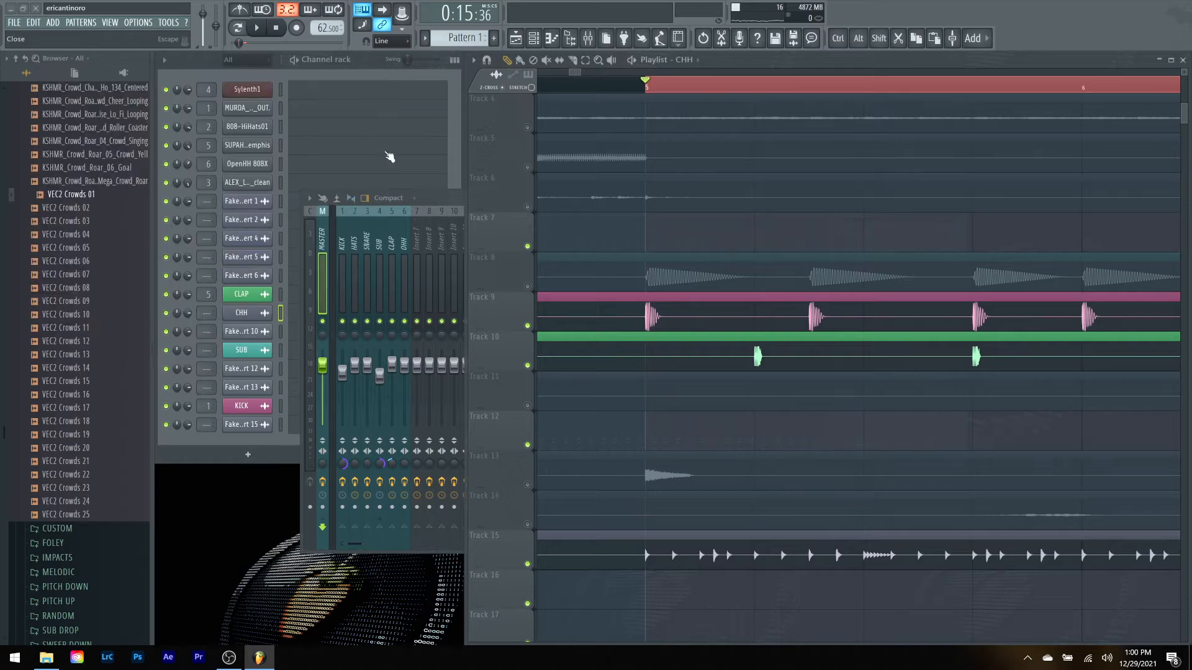
Step: Route the CHH channel to the HATS mixer track and color the channel blue-violet
right_click(356, 277)
mouse_move(465, 301)
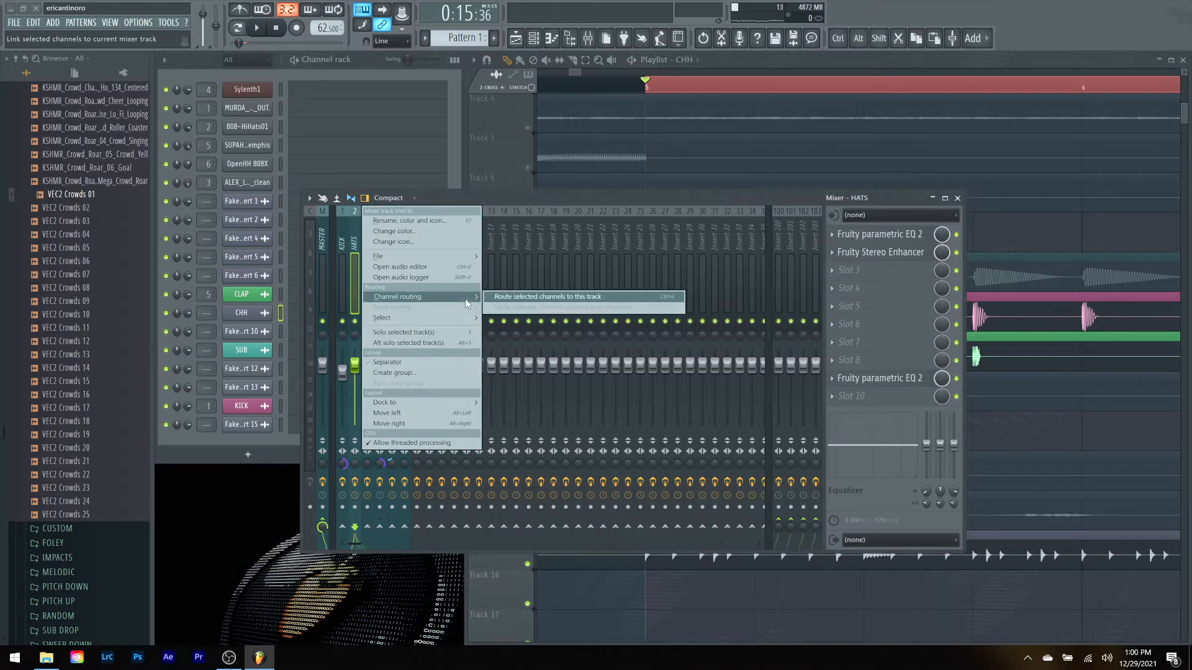
click(534, 296)
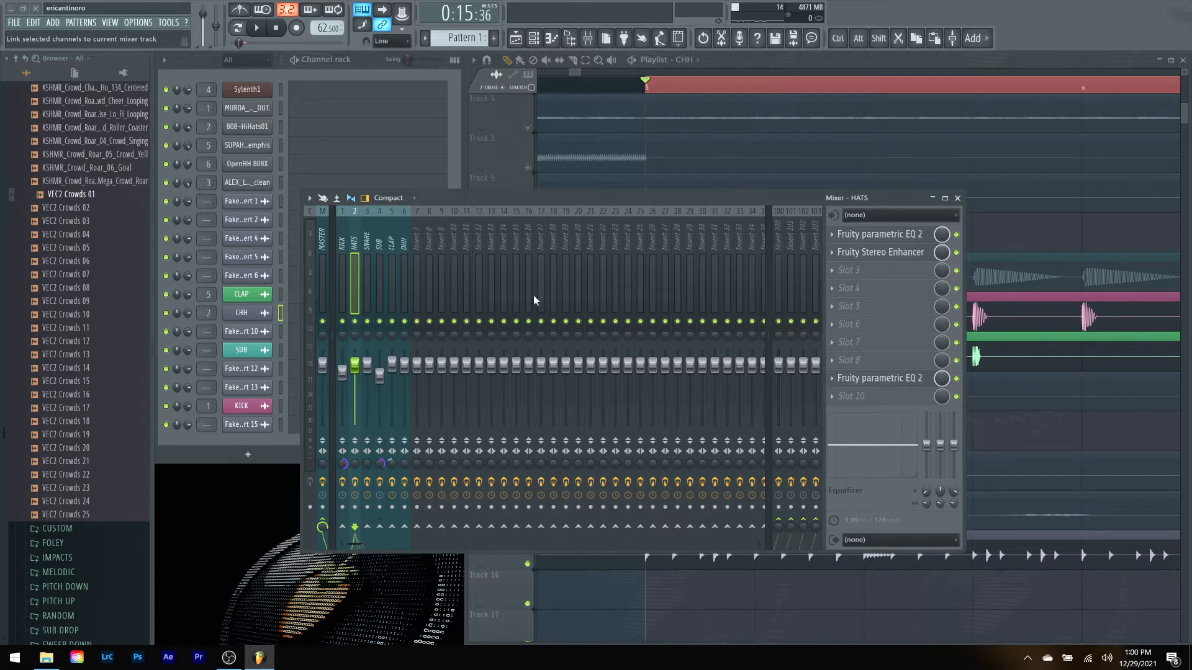
right_click(249, 313)
click(314, 337)
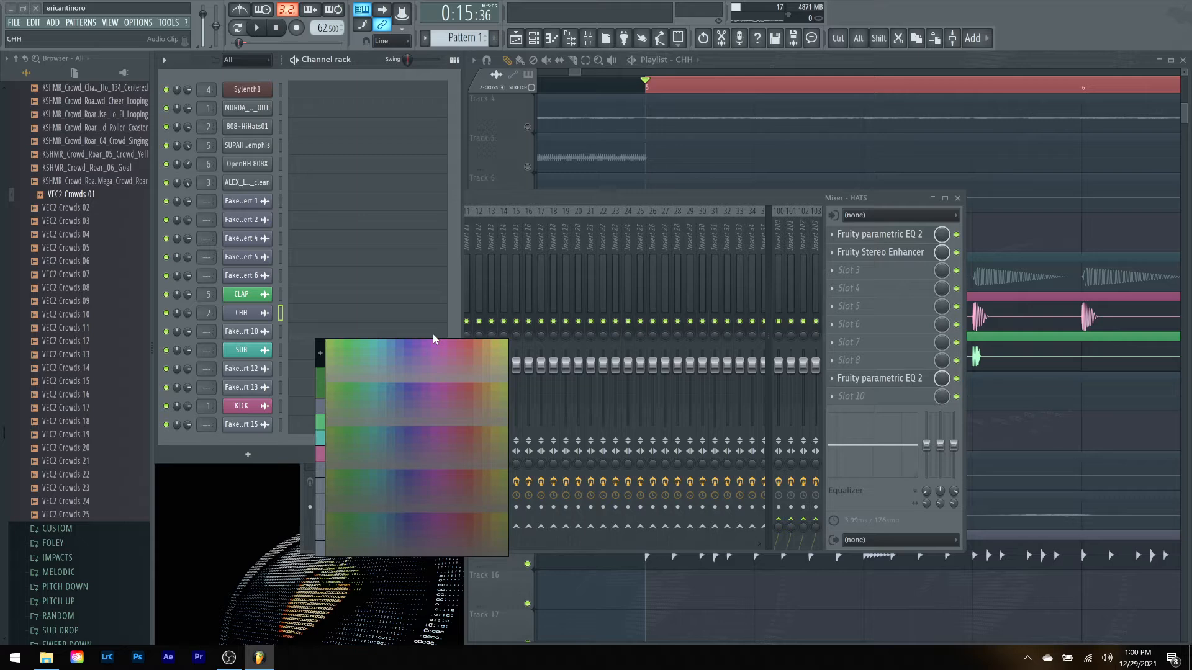
click(406, 341)
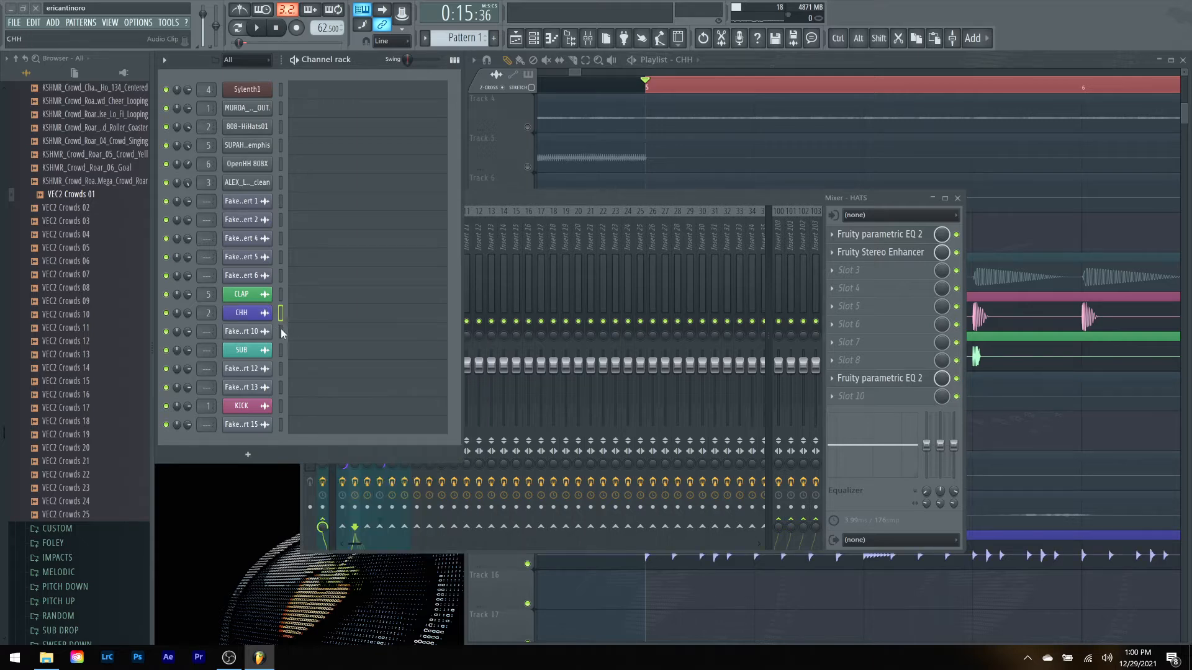
click(483, 203)
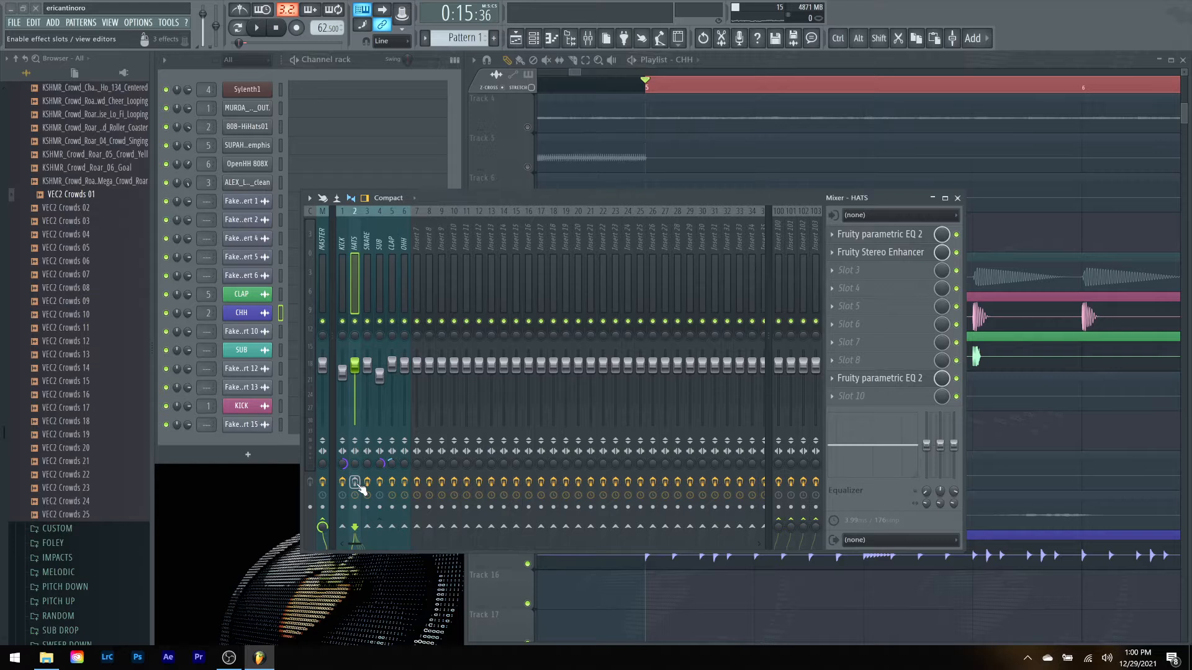
Step: Play the loop from bar 5 to check the closed hats, and move the mixer clear of the channel rack
key(space)
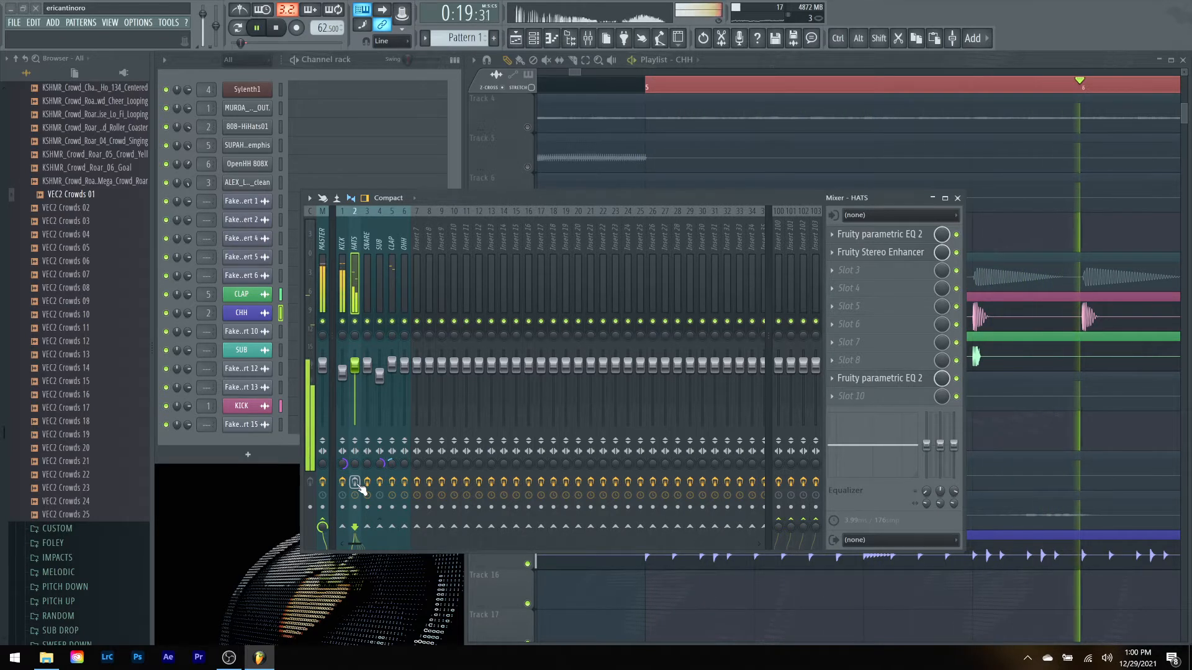
key(space)
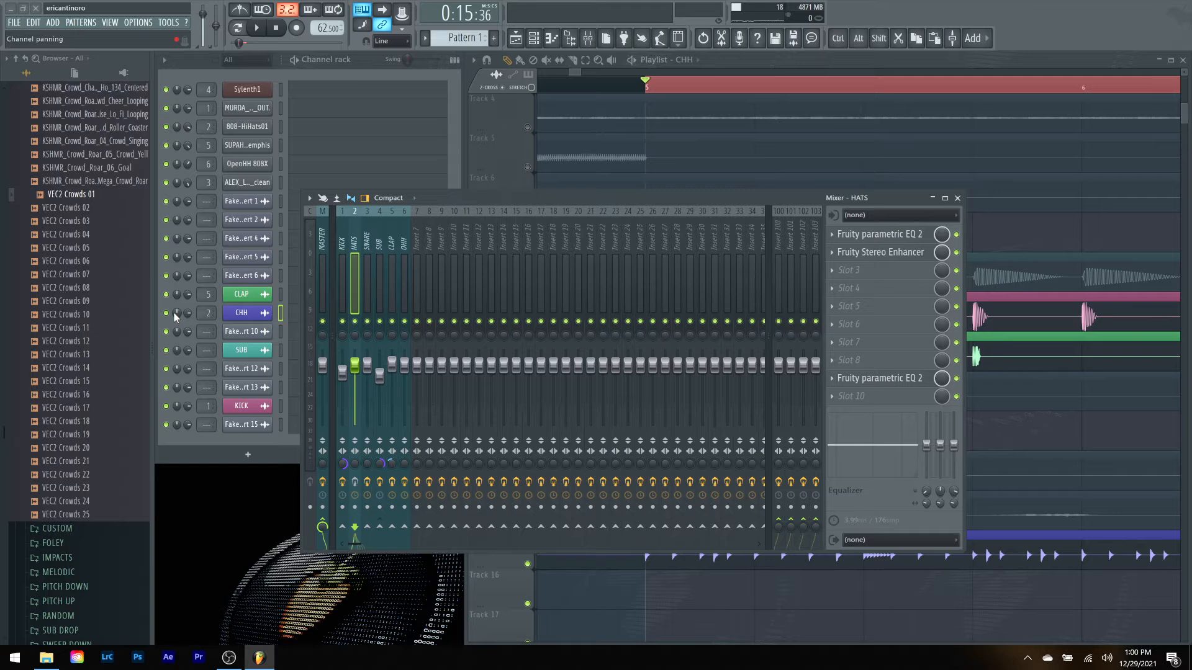
key(space)
drag(177, 314, 176, 311)
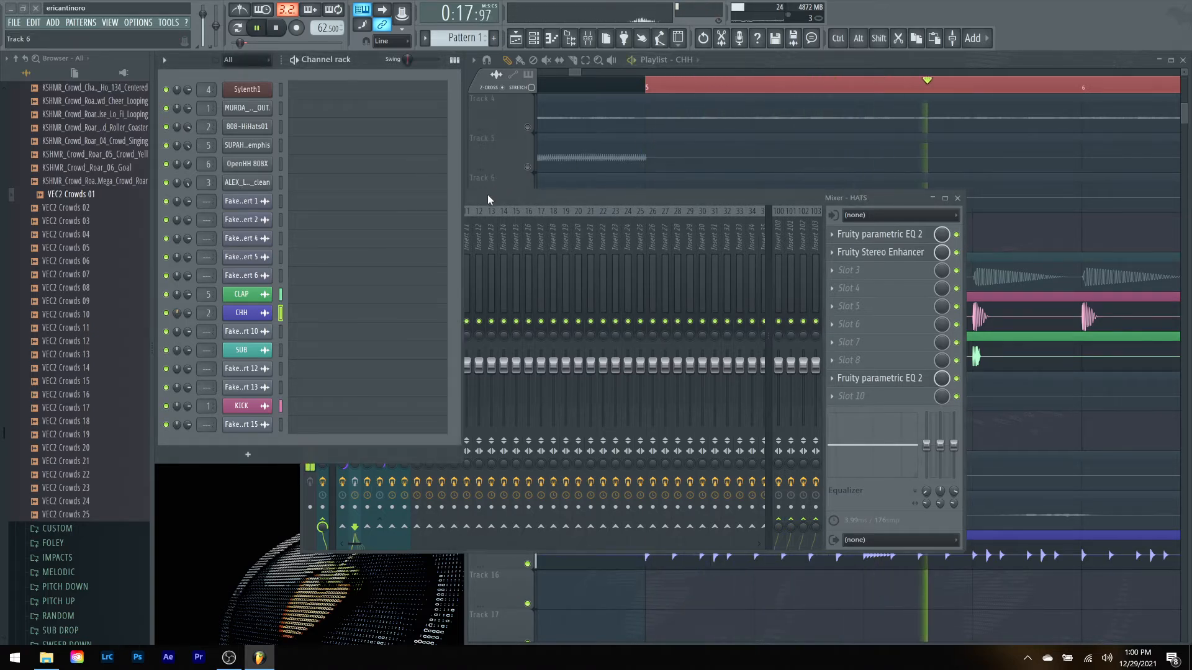
click(487, 197)
key(space)
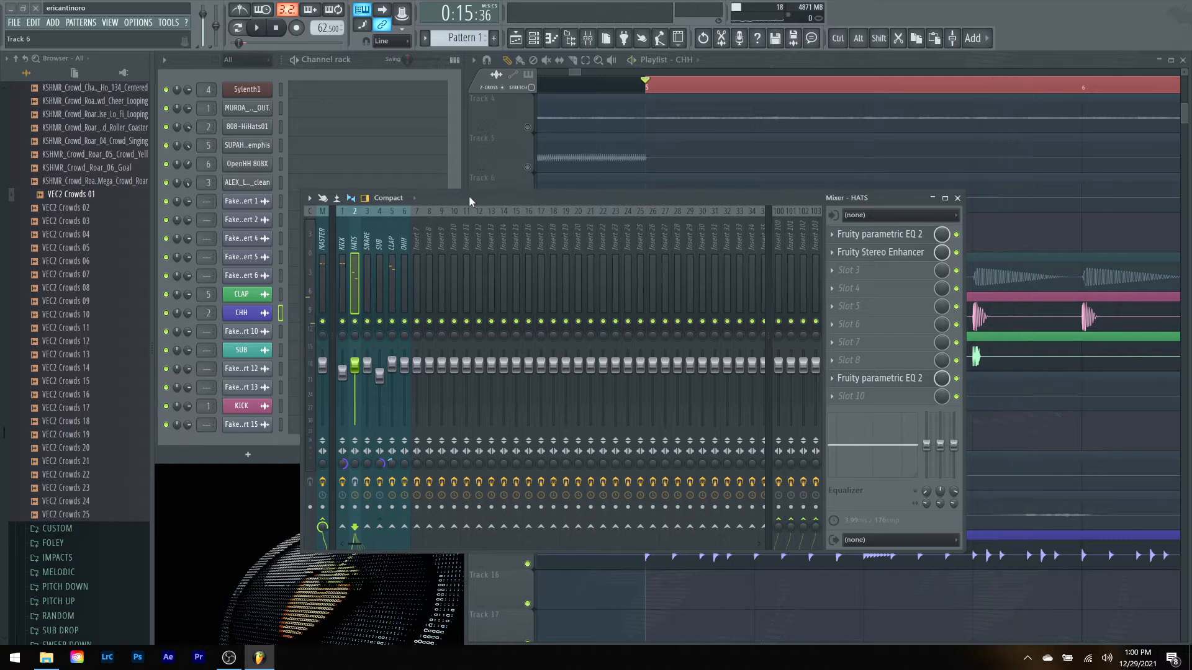
drag(443, 196, 613, 147)
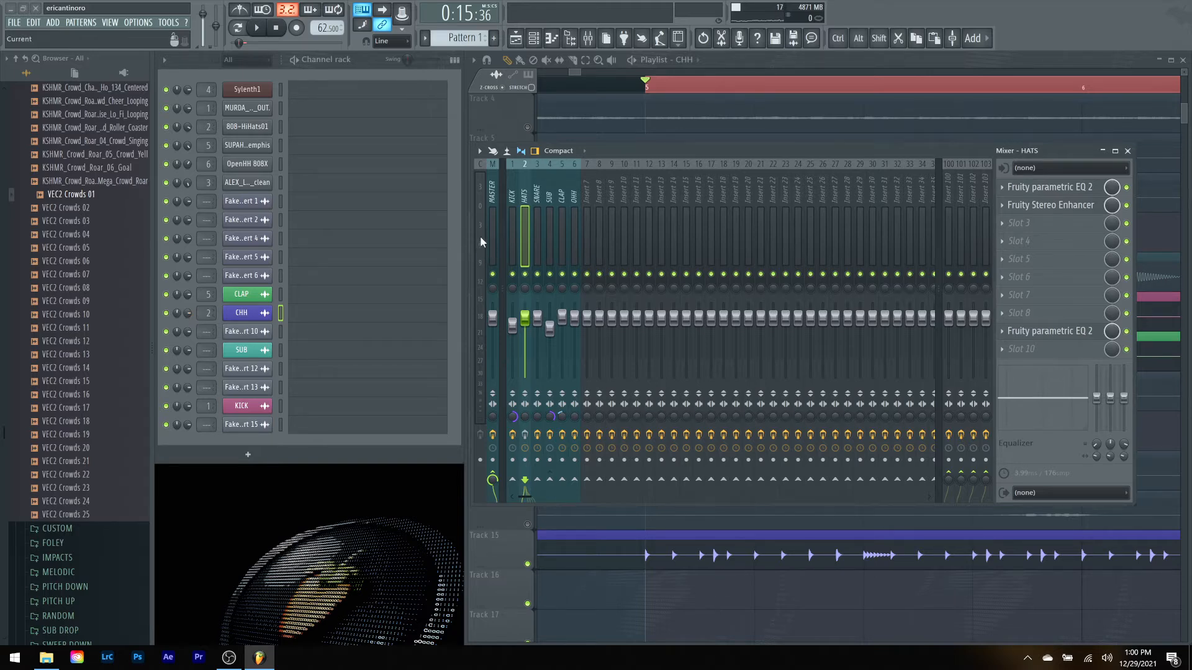
Step: Try panning the CHH channel about 32% right during playback and compare how the hats sit in the loop
key(space)
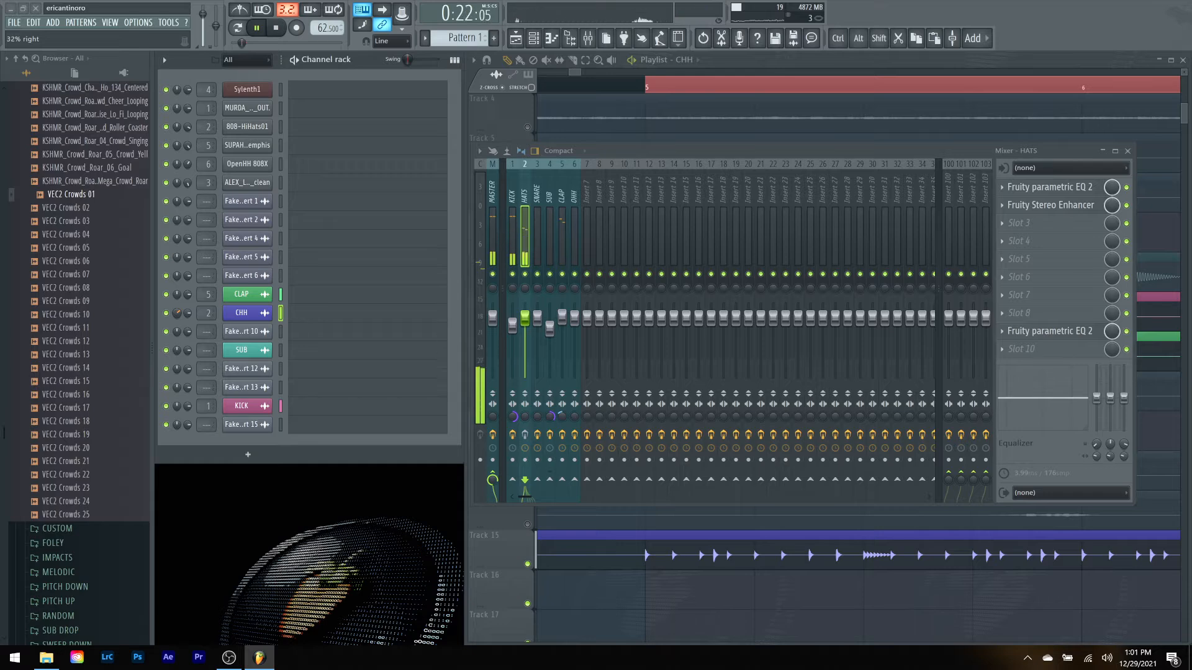
click(177, 314)
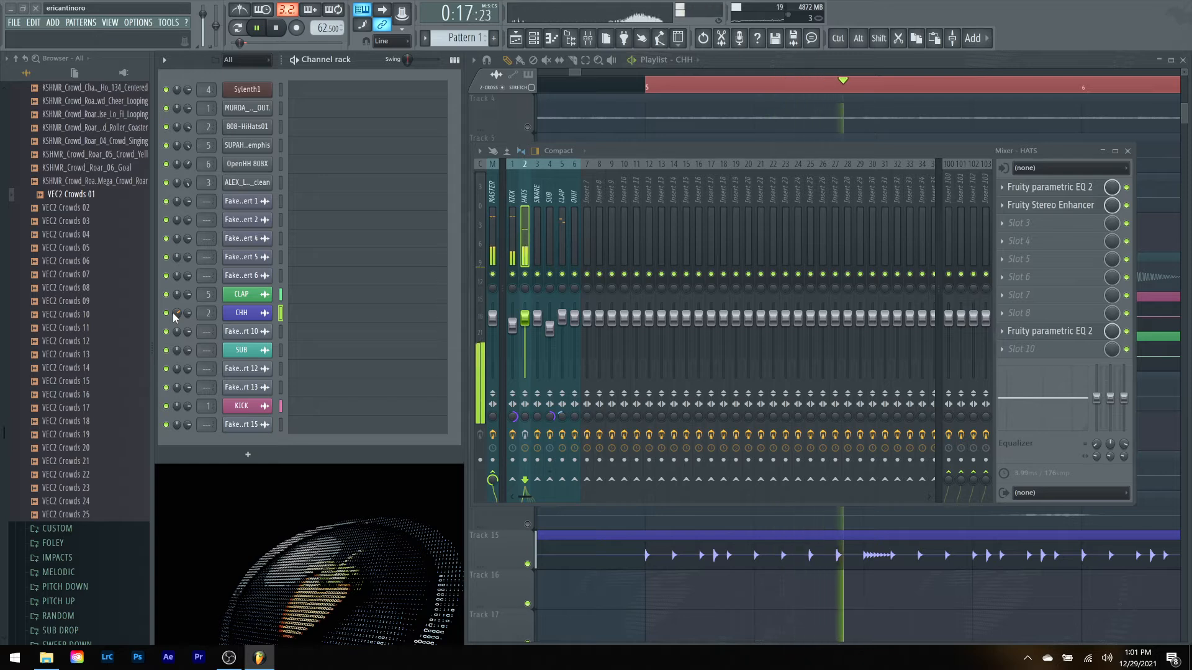
key(space)
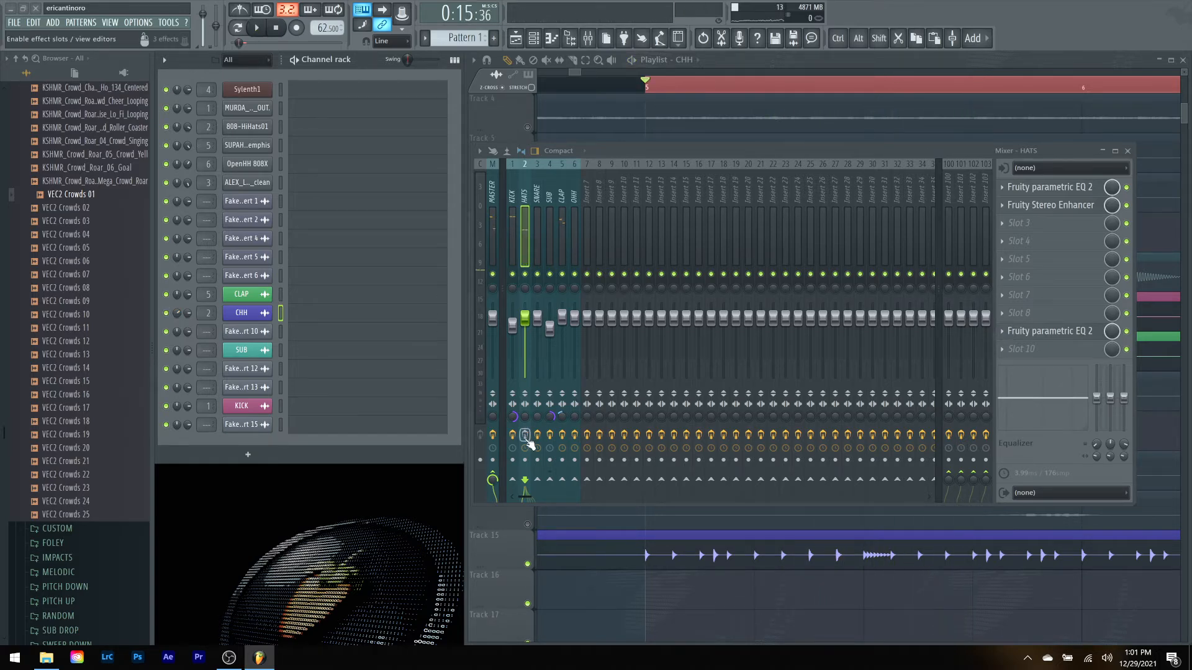
key(space)
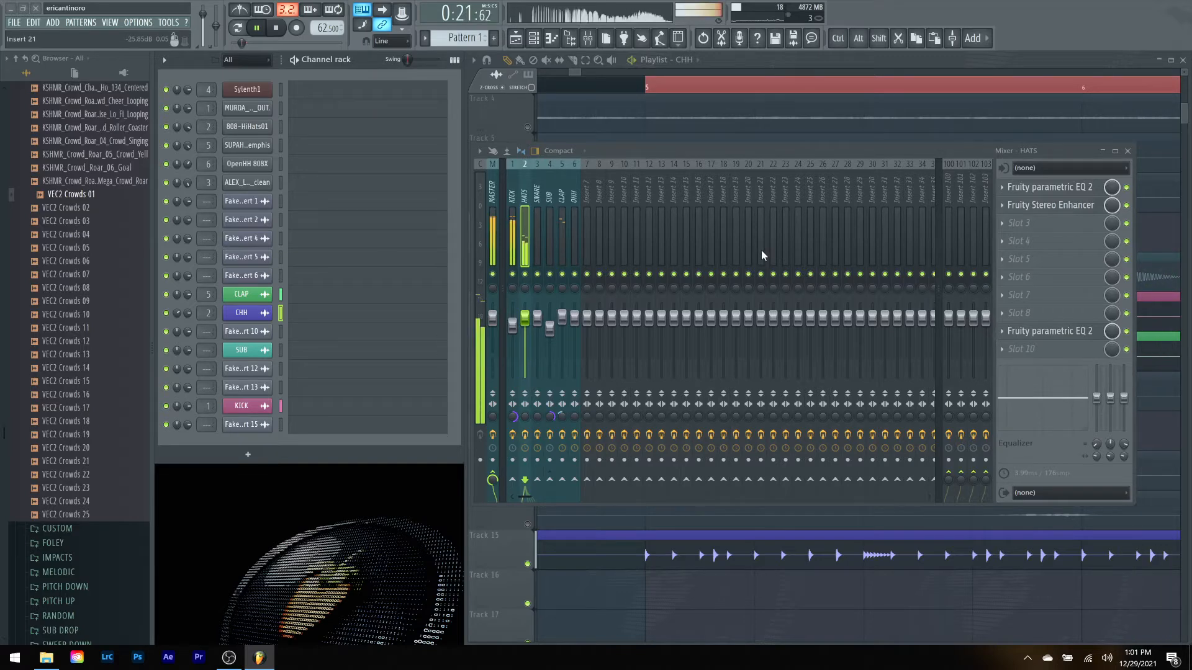
key(space)
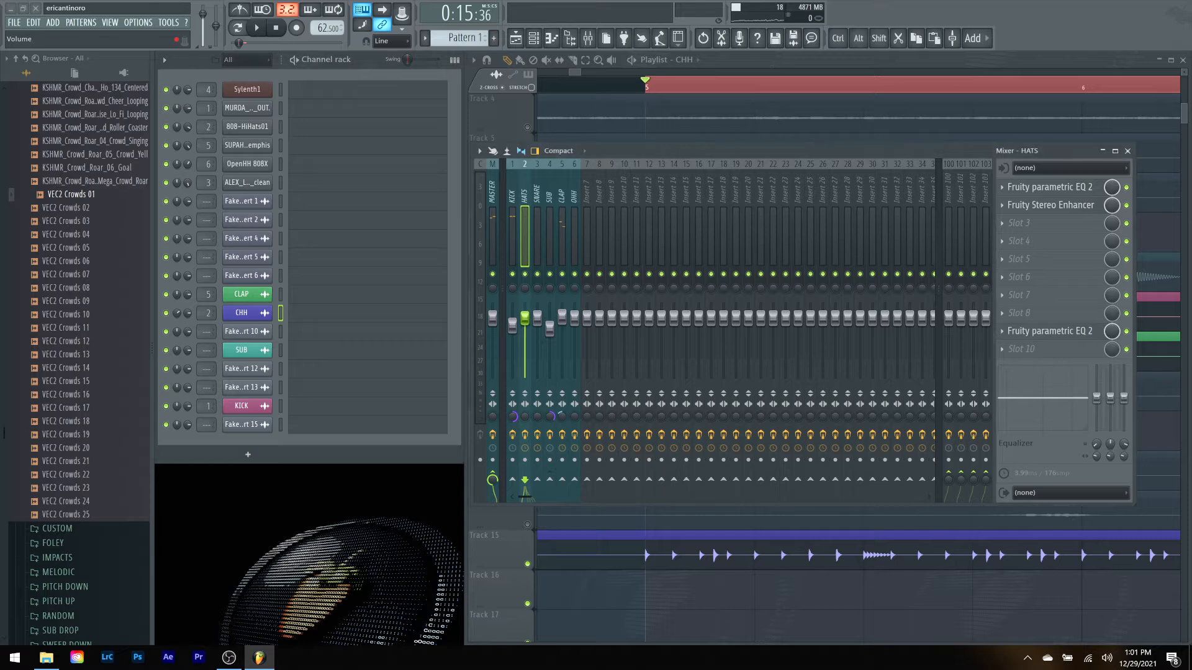
Step: In the HATS track's slot 1 Fruity parametric EQ 2, audition a band 6 boost at 6834 Hz and turn it into a 4.1 dB cut
click(1052, 188)
key(space)
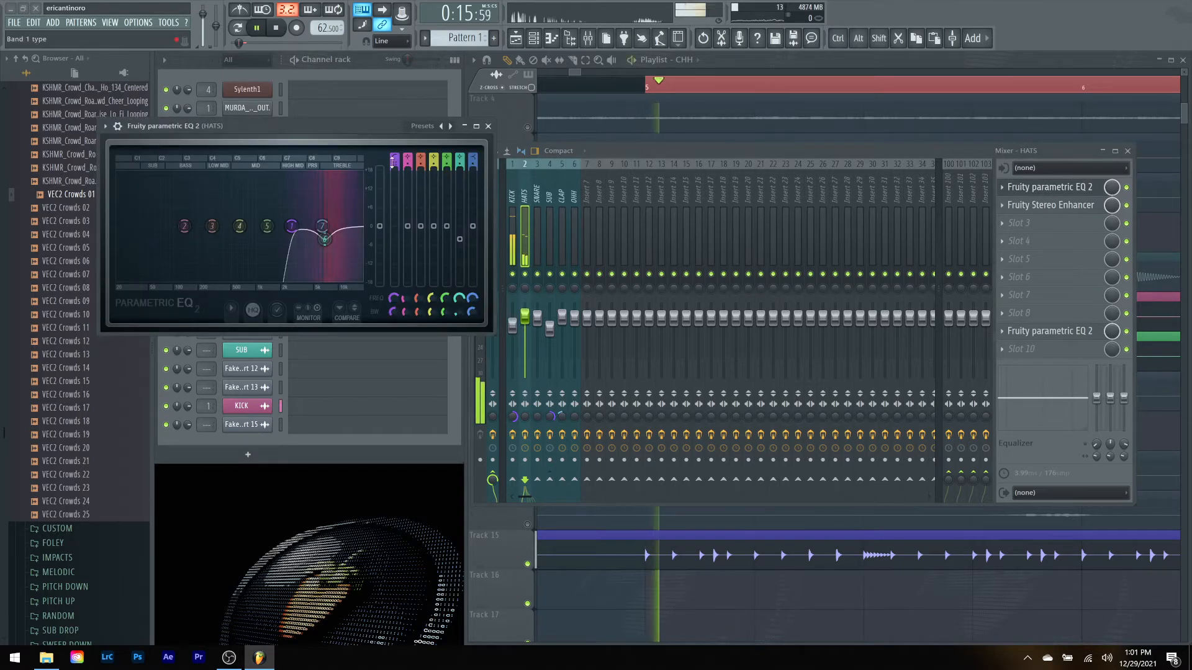
drag(332, 248, 332, 191)
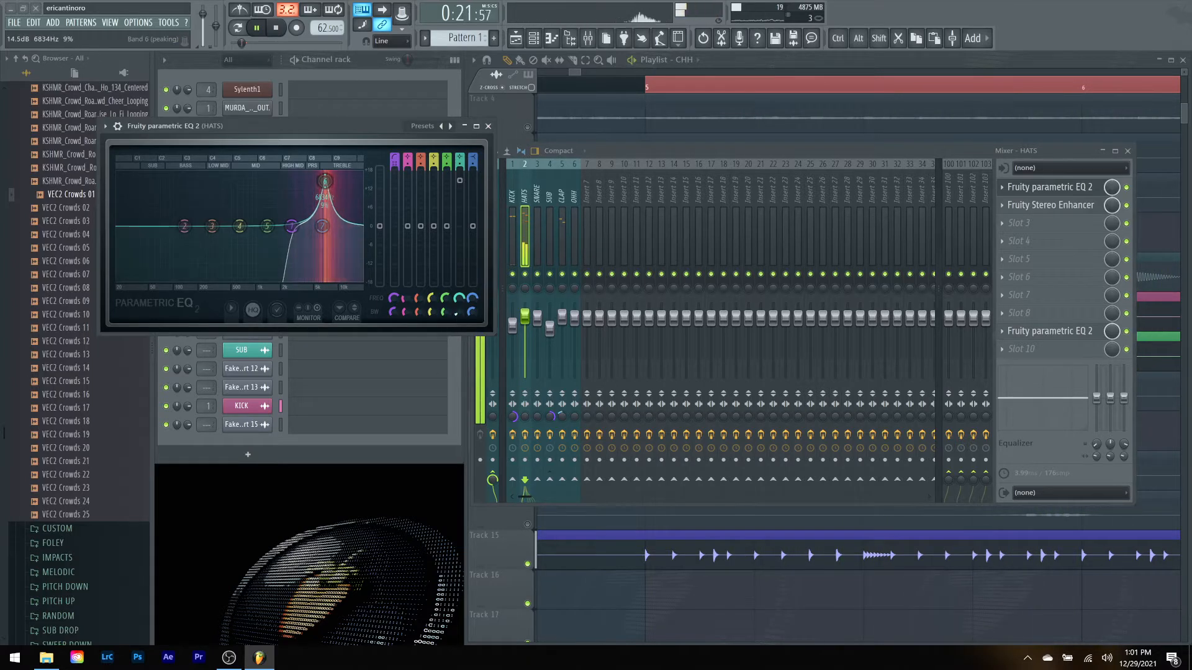
drag(465, 184, 467, 245)
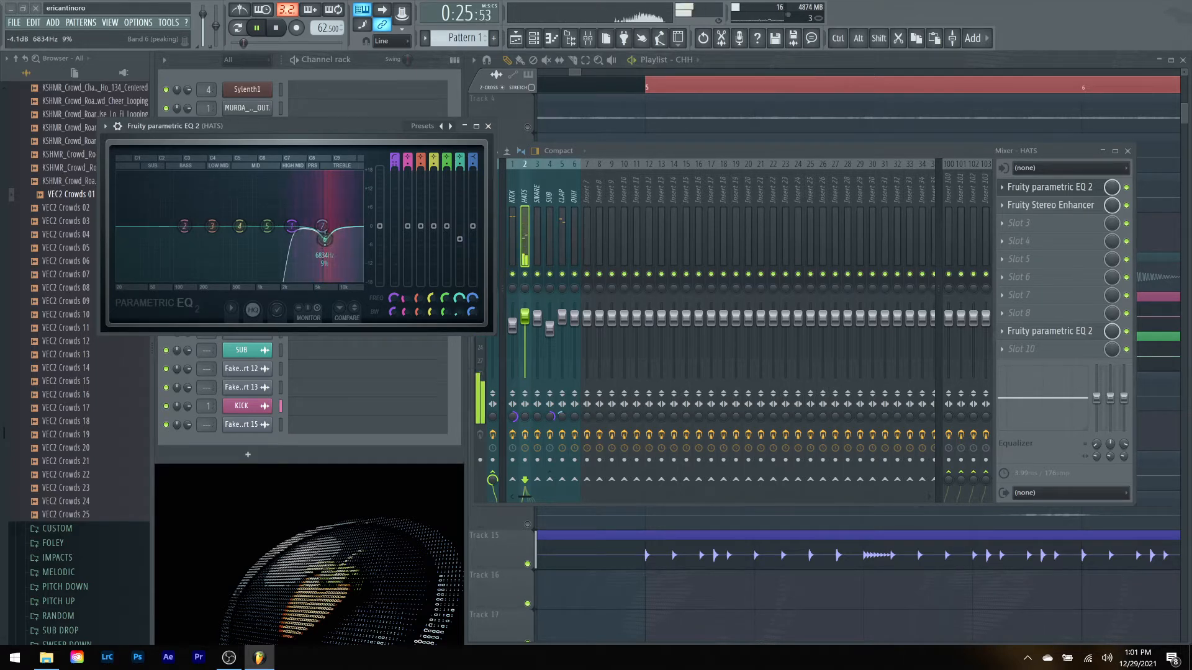
Step: Lower the high-pass frequency of band 1 slightly and set band 6 to about -4.4 dB at 6978 Hz during playback
drag(291, 226, 288, 226)
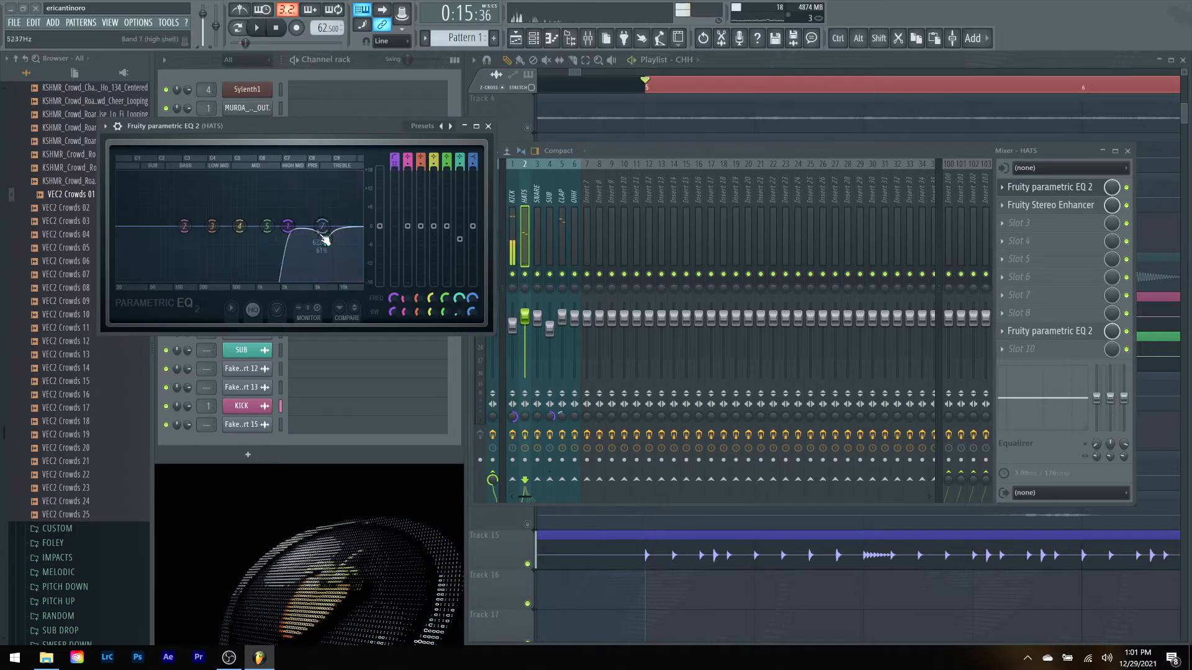
drag(324, 239, 324, 239)
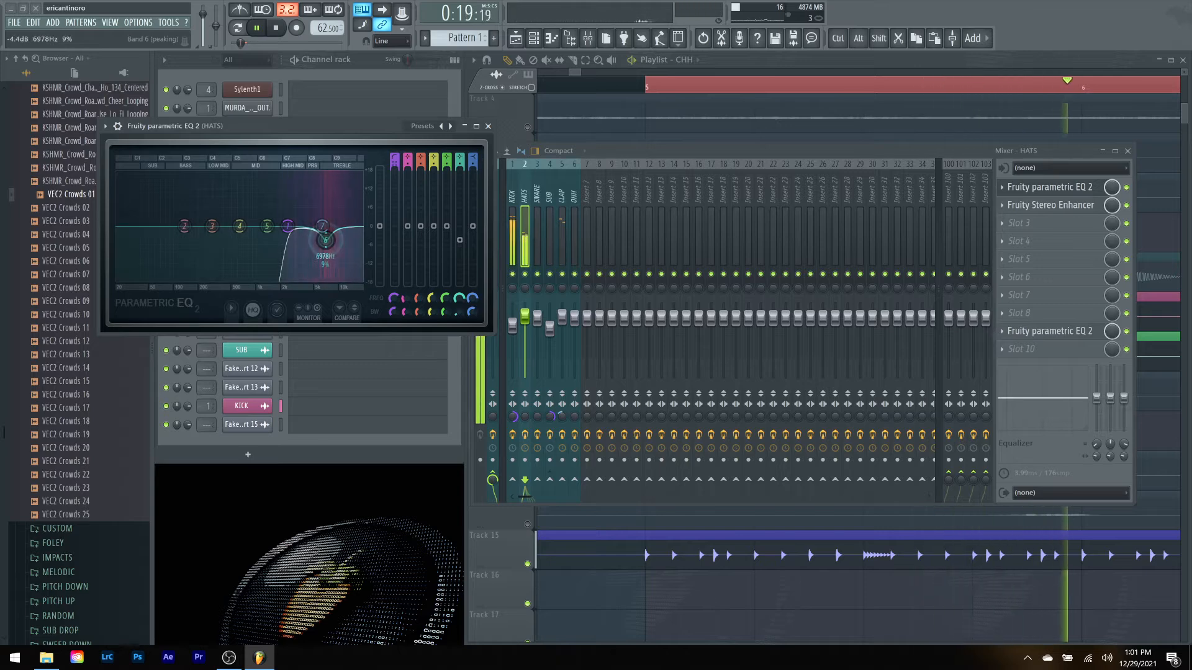
key(space)
Step: Set the band 7 high shelf to about 1.4 dB at 11325 Hz, audition it and close the HATS equalizer
drag(322, 225, 342, 221)
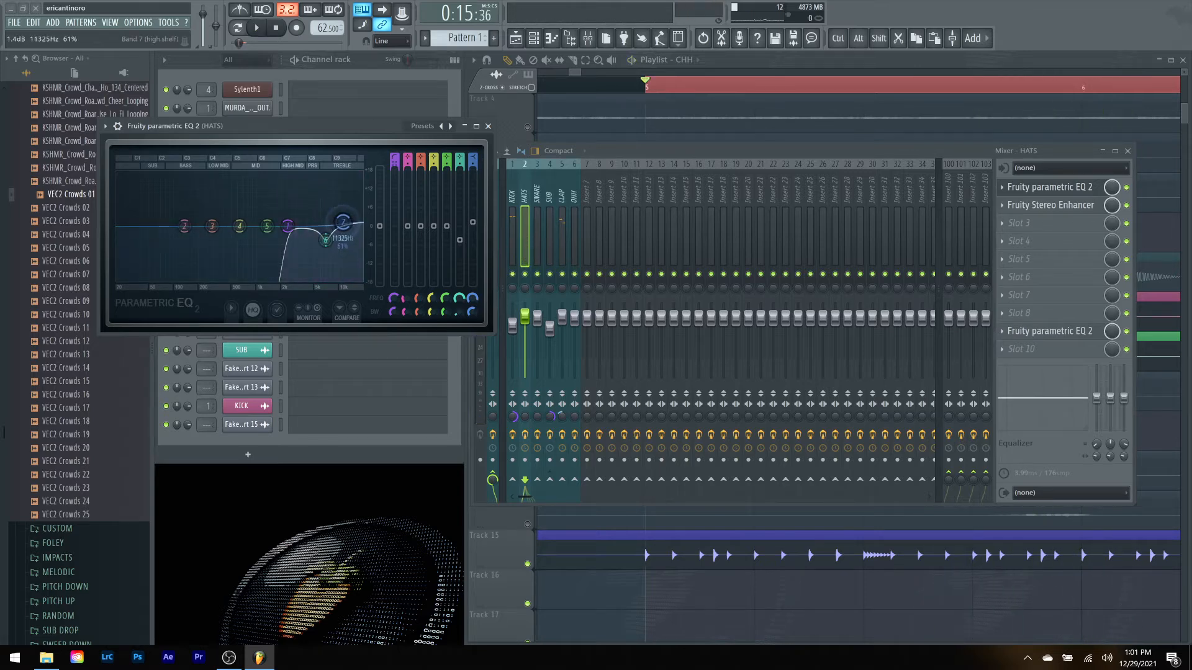
key(space)
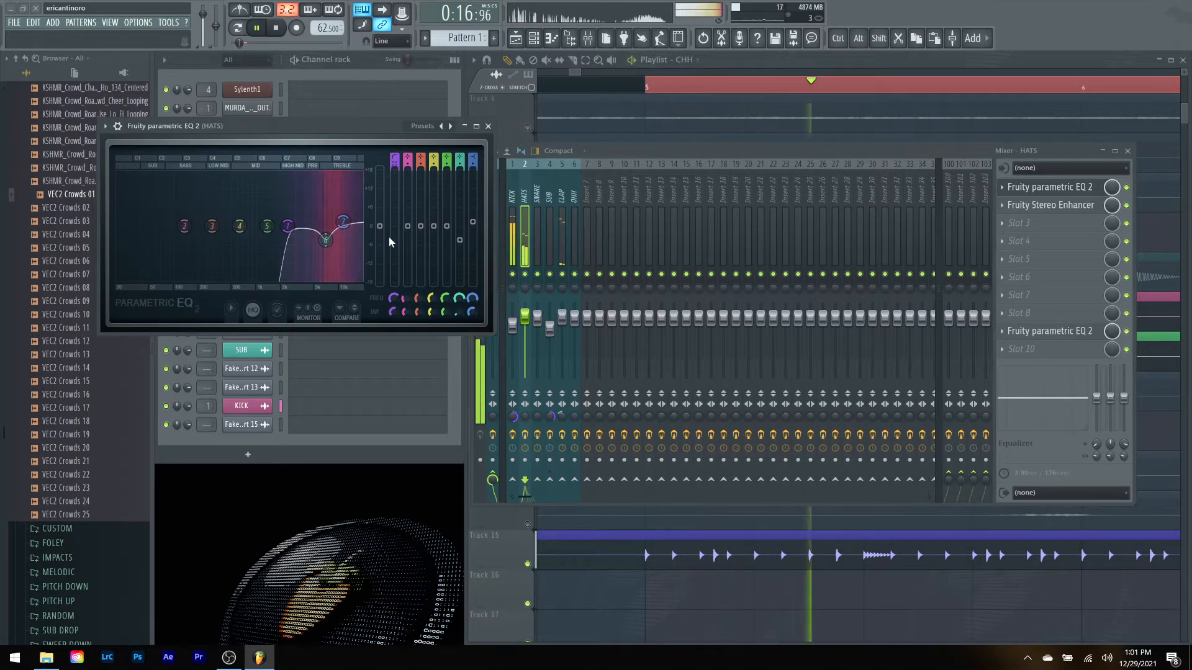
click(488, 126)
key(space)
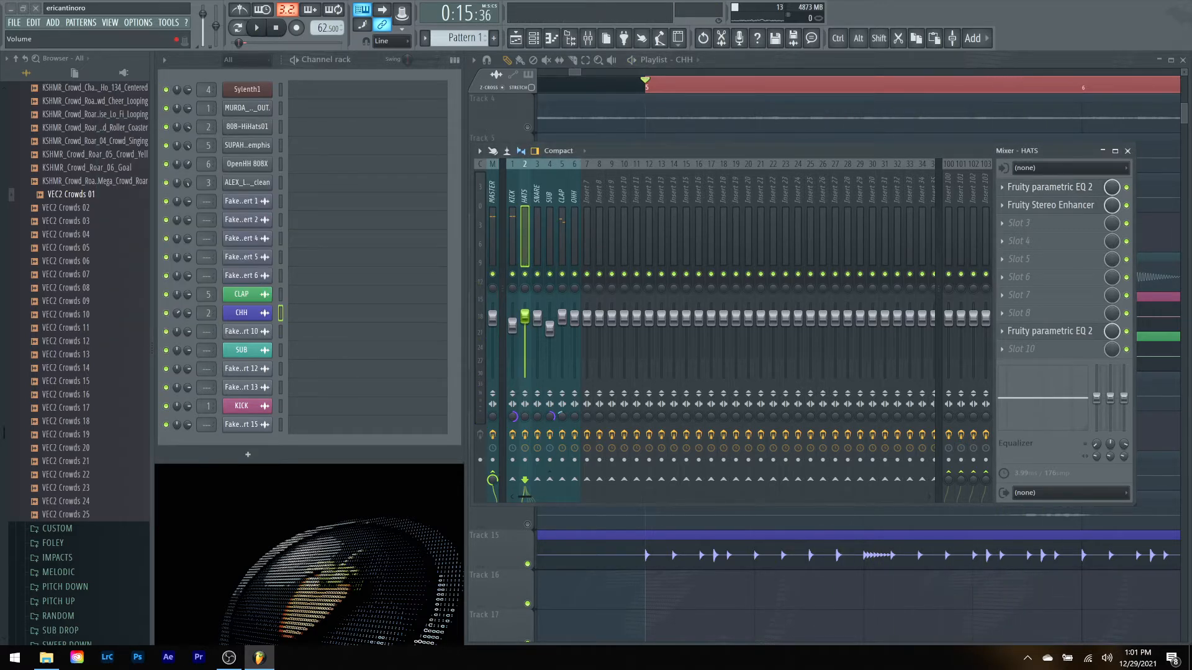
Step: Raise the HATS track's volume to about 2.2 dB while the loop plays
key(space)
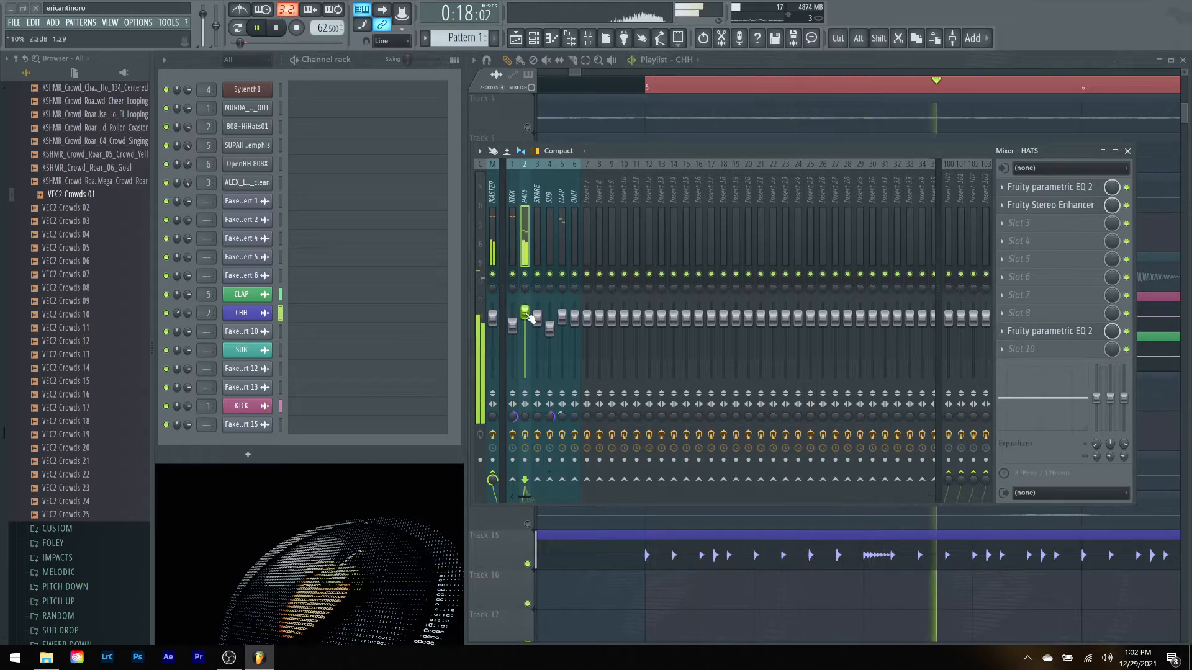
key(space)
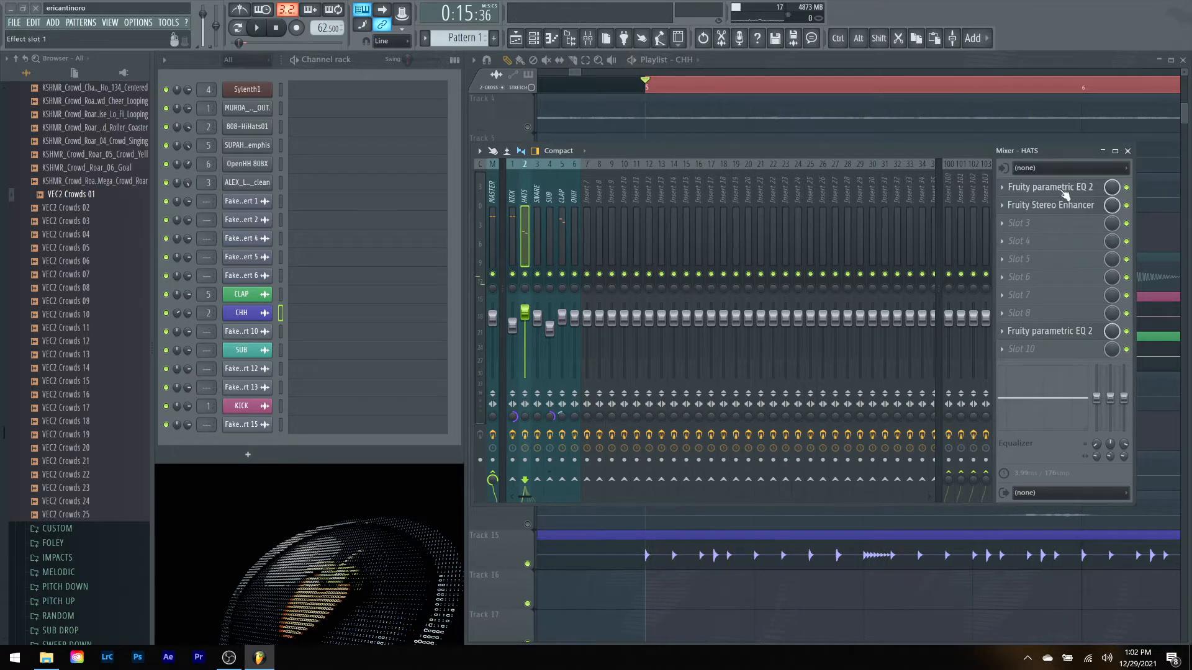
Step: Review the HATS track's slot 1 equalizer curve and Fruity Stereo Enhancer settings, and play the loop again
click(1043, 187)
drag(341, 221, 331, 242)
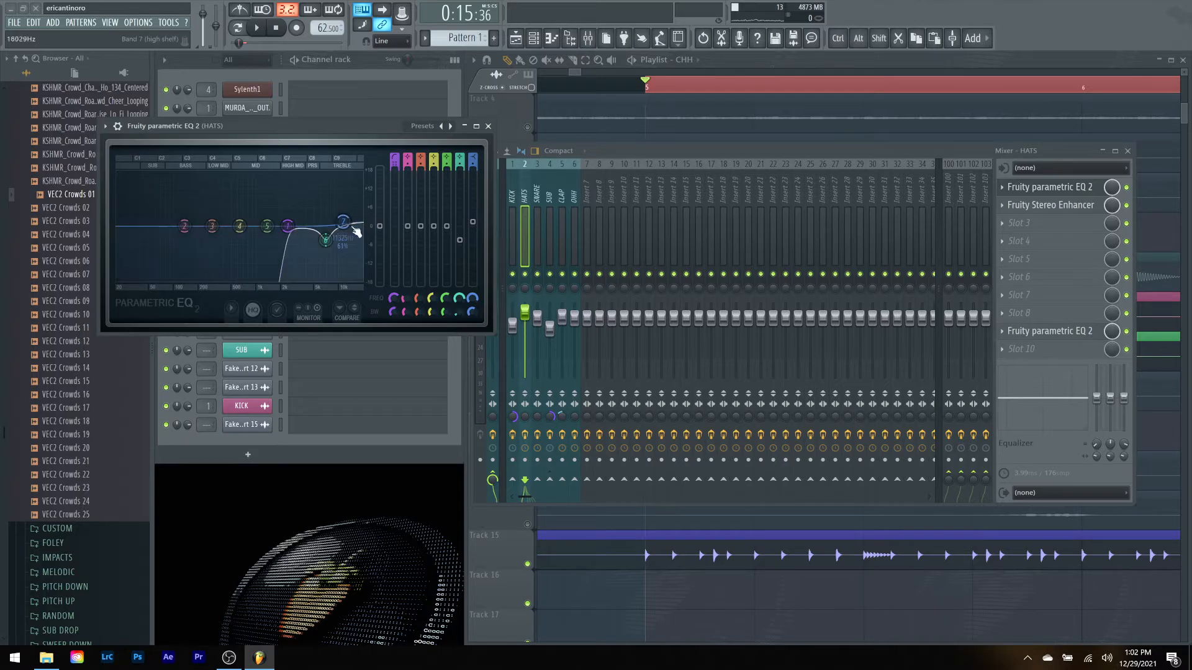
drag(342, 221, 341, 220)
click(489, 126)
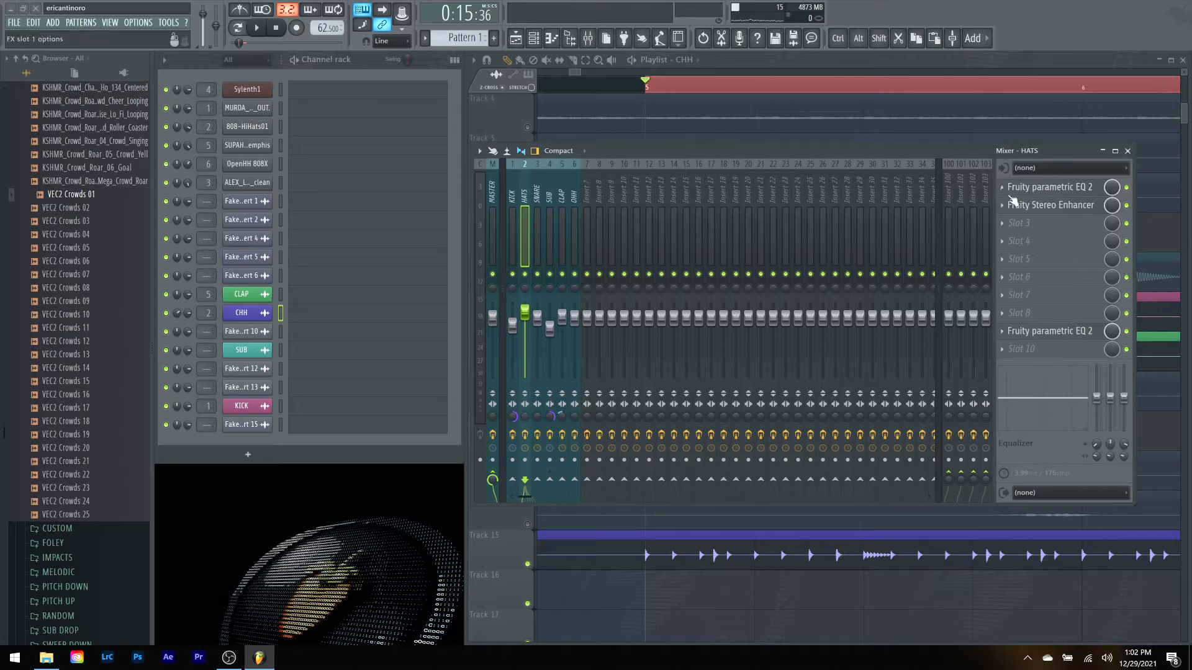
click(1057, 210)
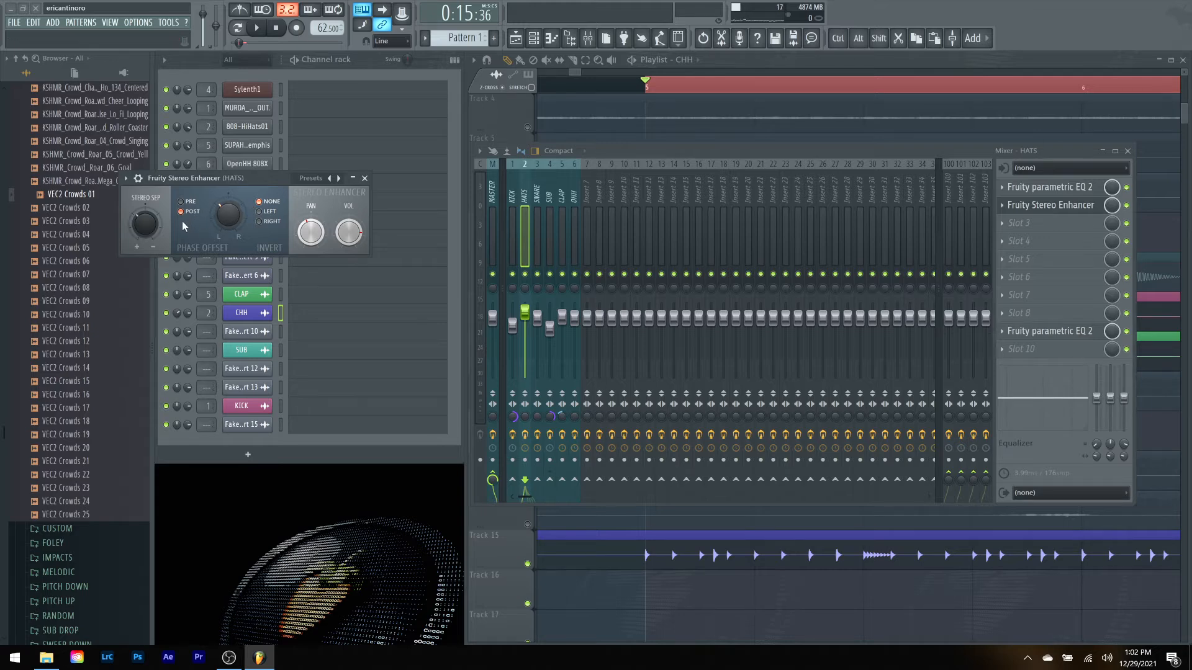
click(365, 179)
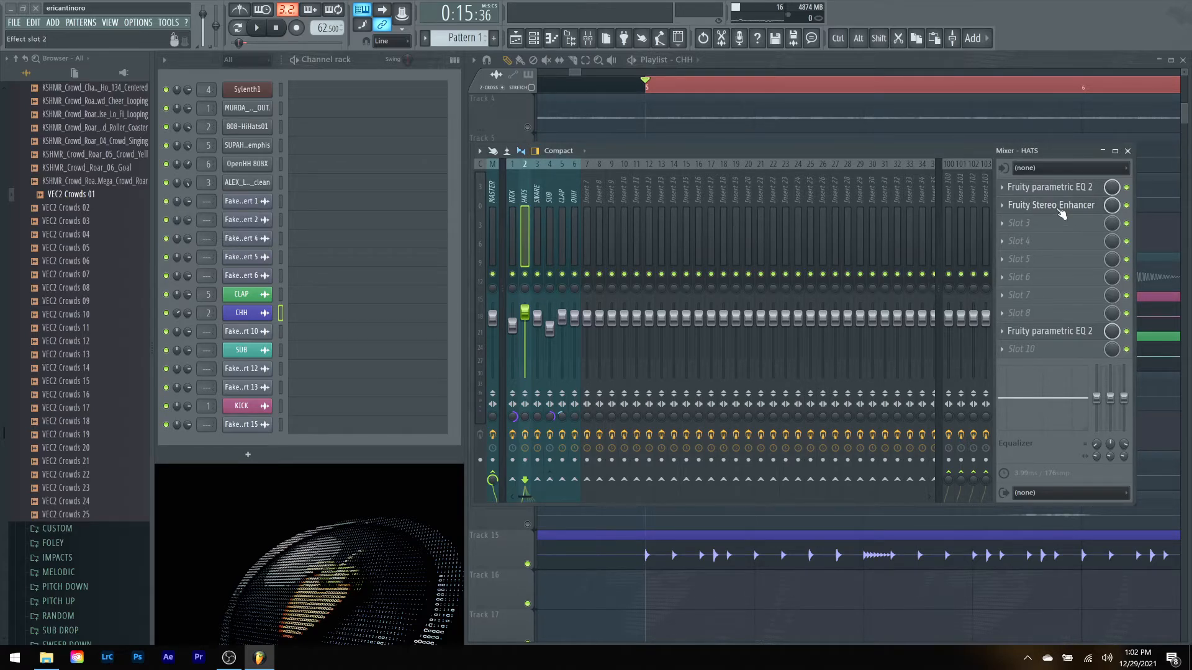
key(space)
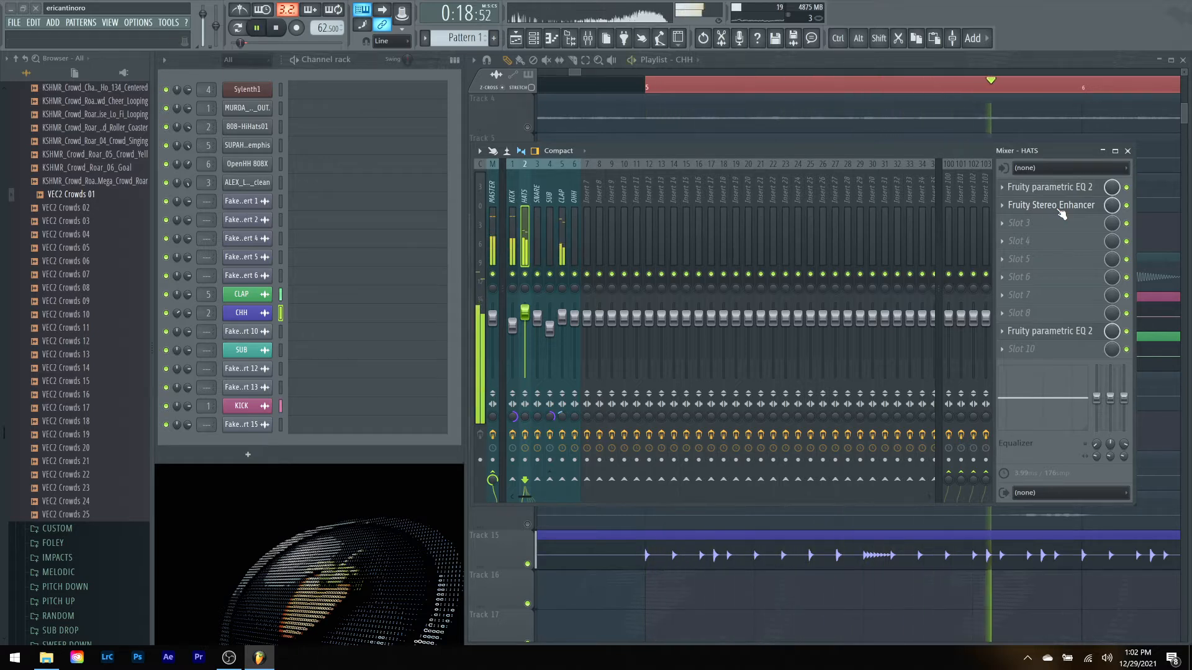
Step: Stop playback, check the HATS track's slot 9 equalizer and close the mixer
key(space)
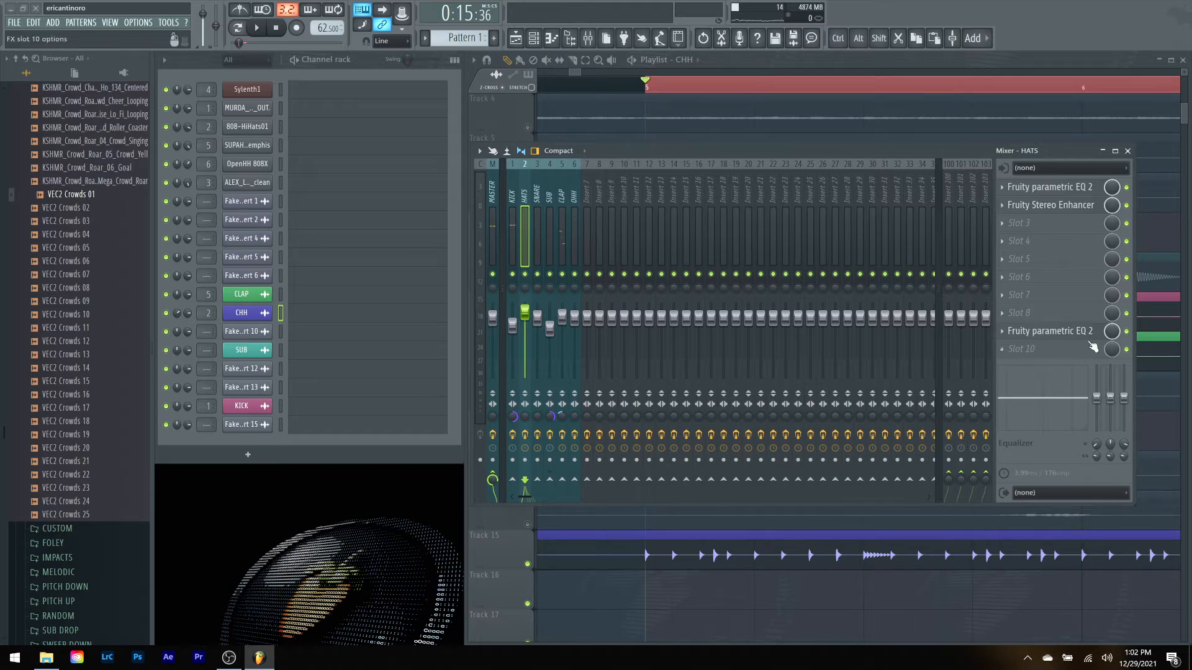
click(1065, 334)
click(1065, 333)
key(F9)
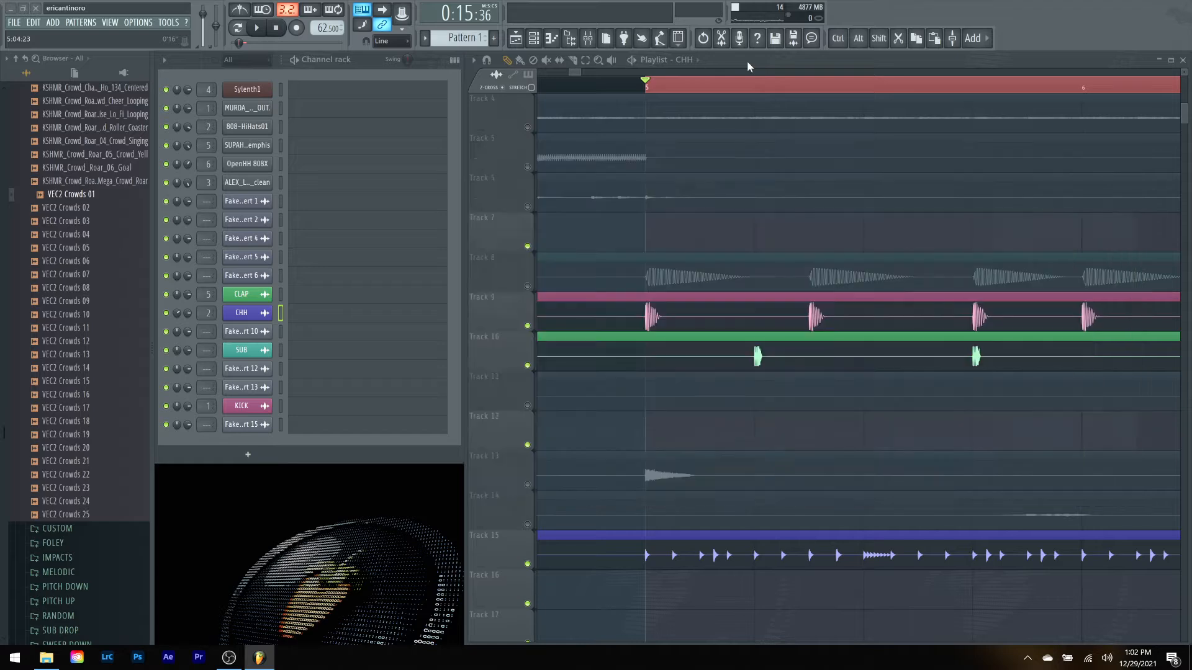
Step: Unmute the clip on playlist Track 13, rename its channel OHH and color it red
click(527, 484)
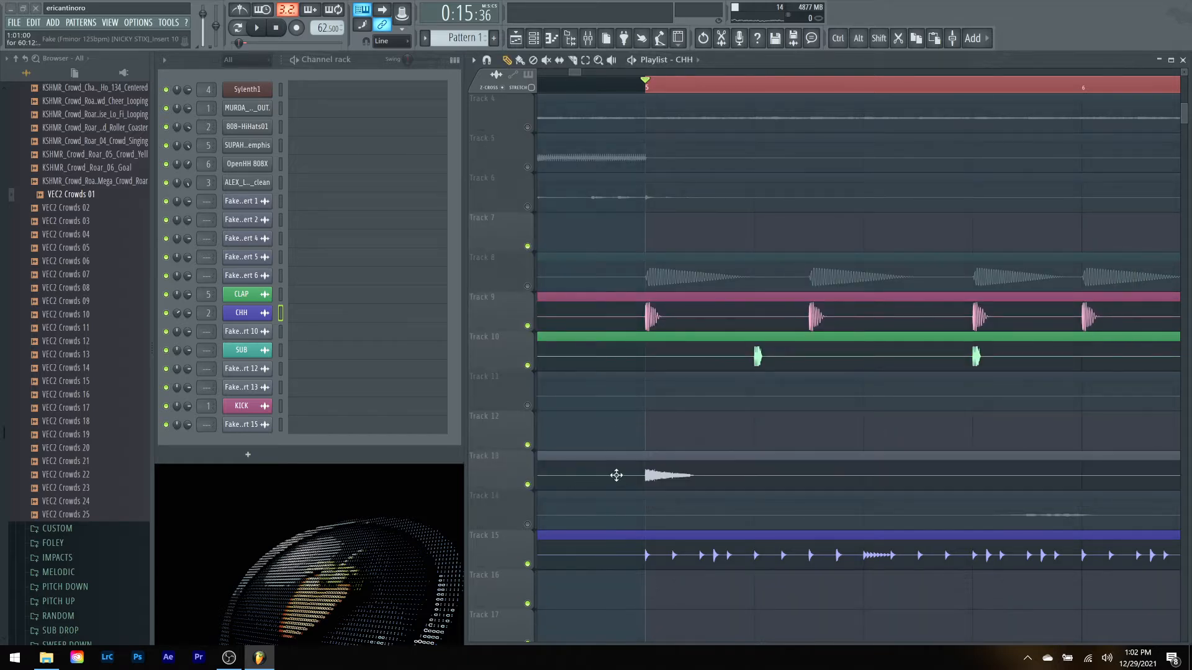
click(616, 475)
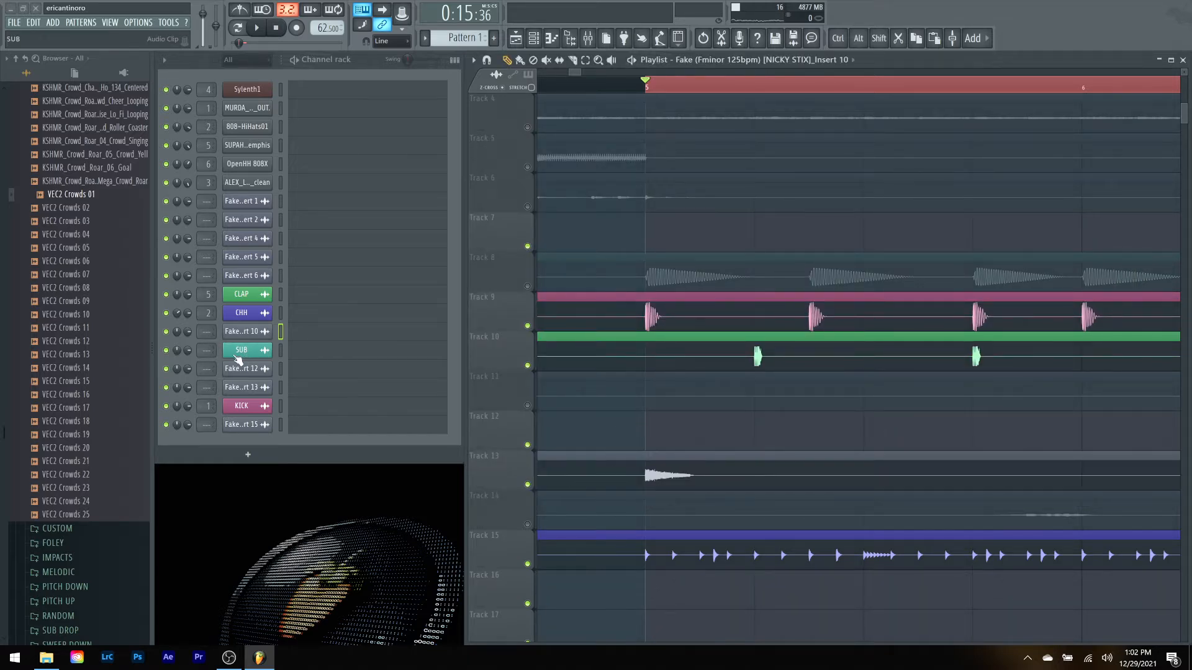
right_click(249, 332)
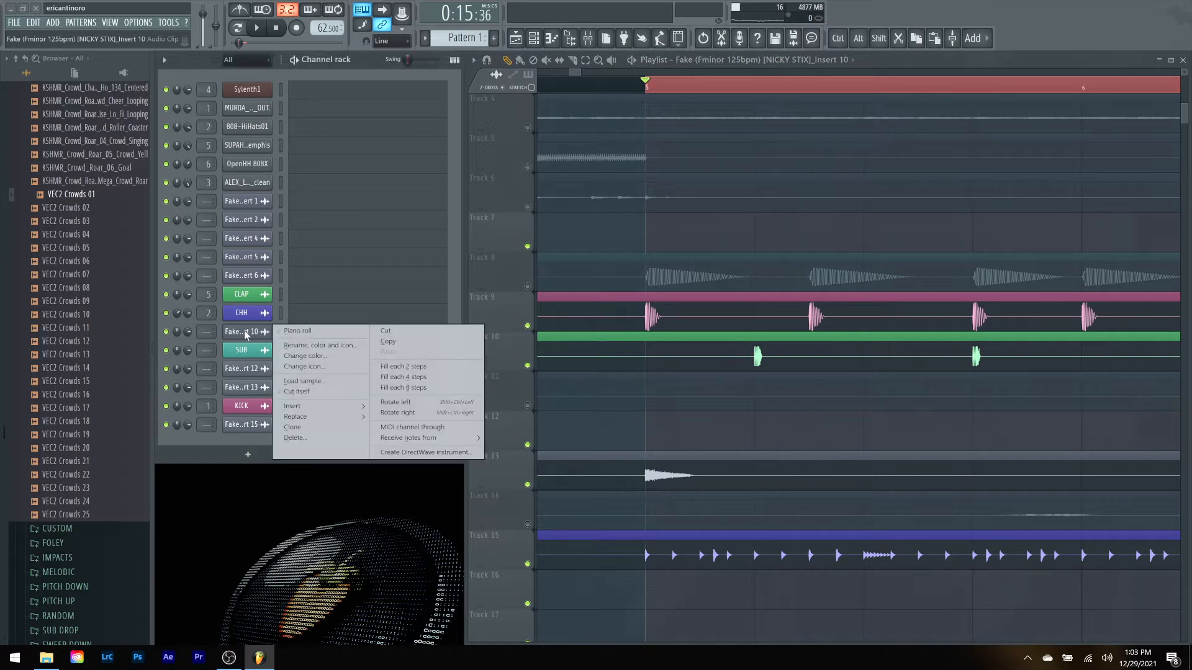
click(312, 348)
text(OHH)
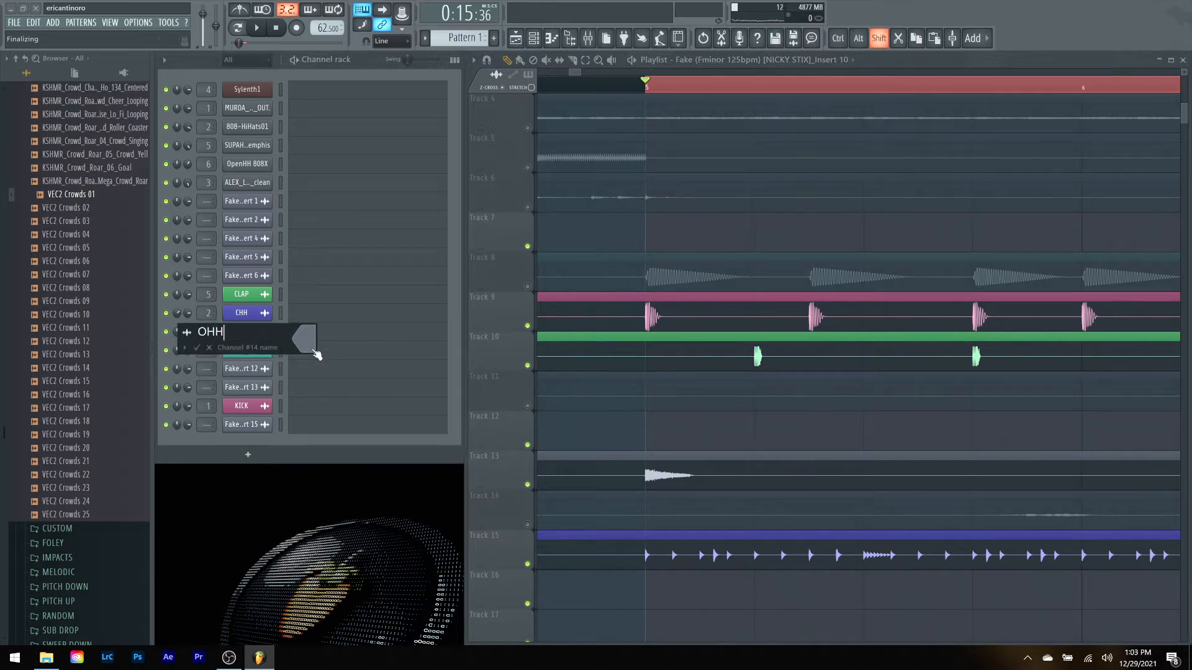
click(314, 351)
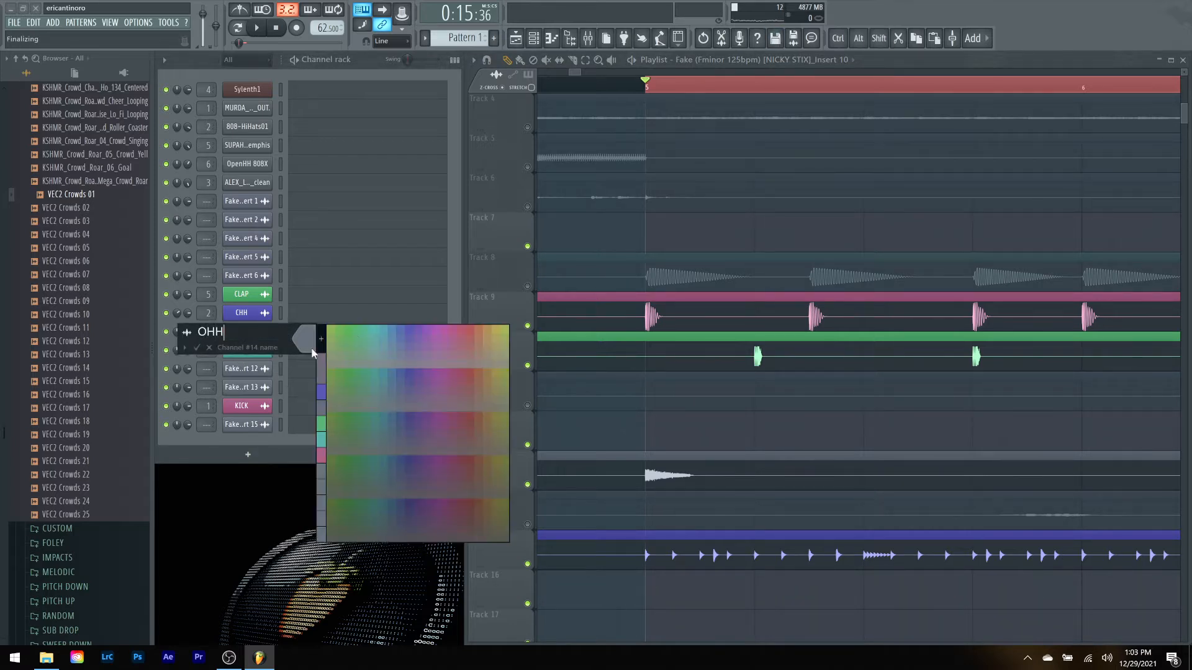
click(467, 332)
key(Return)
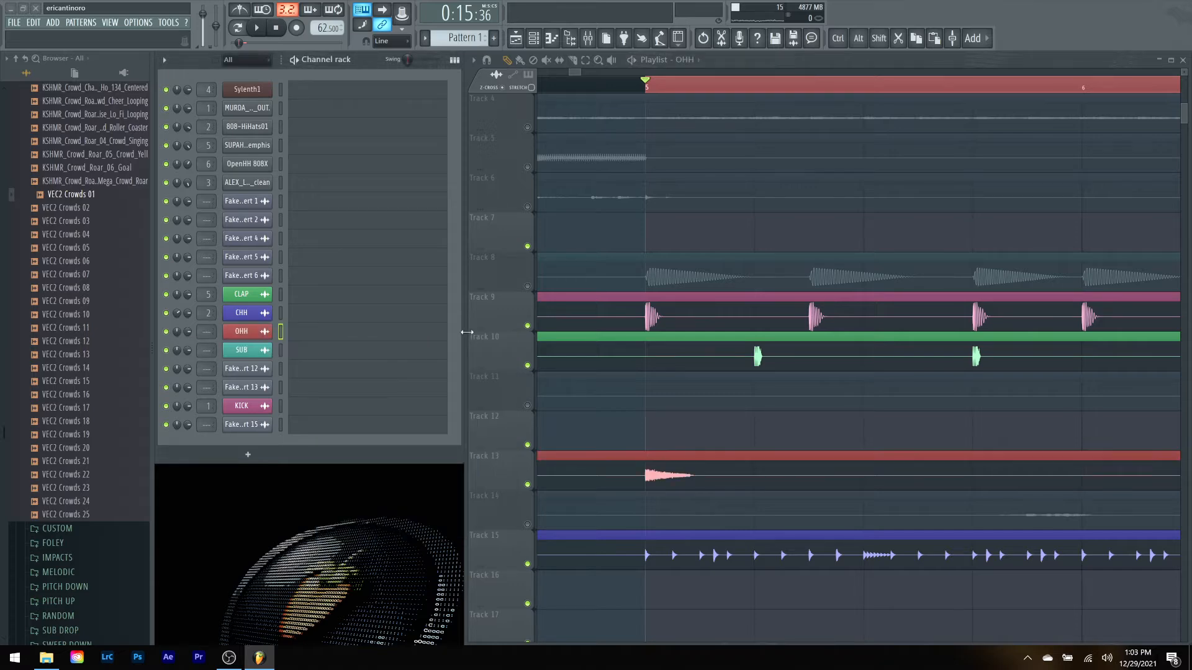
Step: Route the OHH channel to the OHH mixer track, insert 6
click(588, 39)
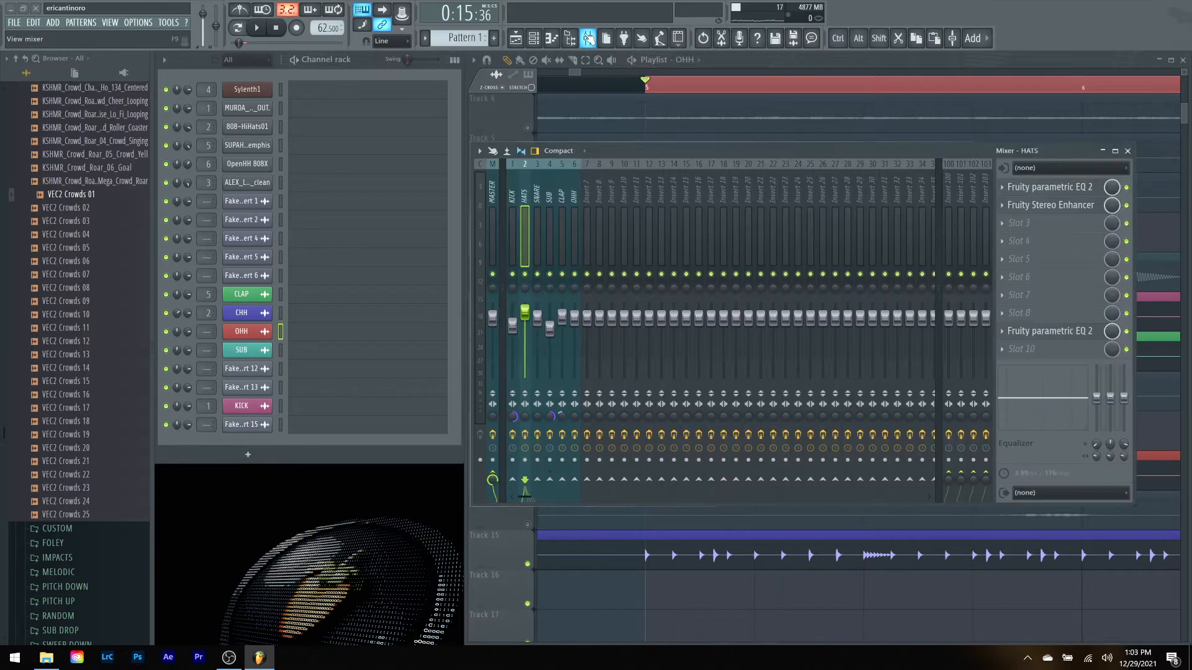
right_click(574, 241)
mouse_move(643, 249)
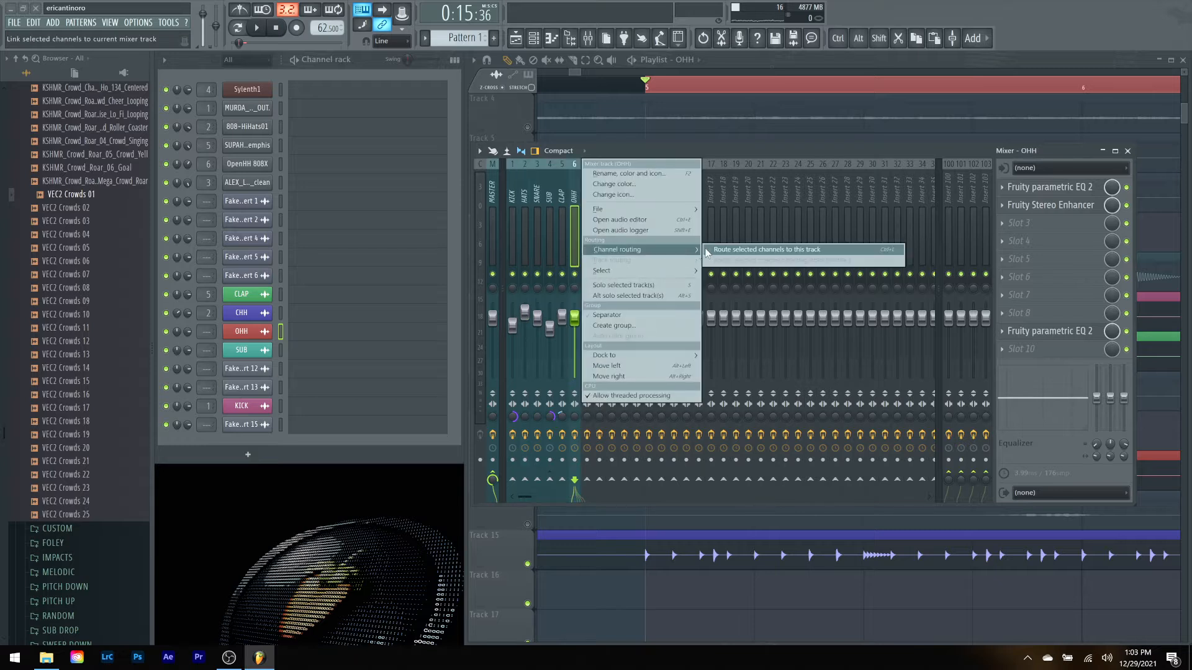
click(720, 248)
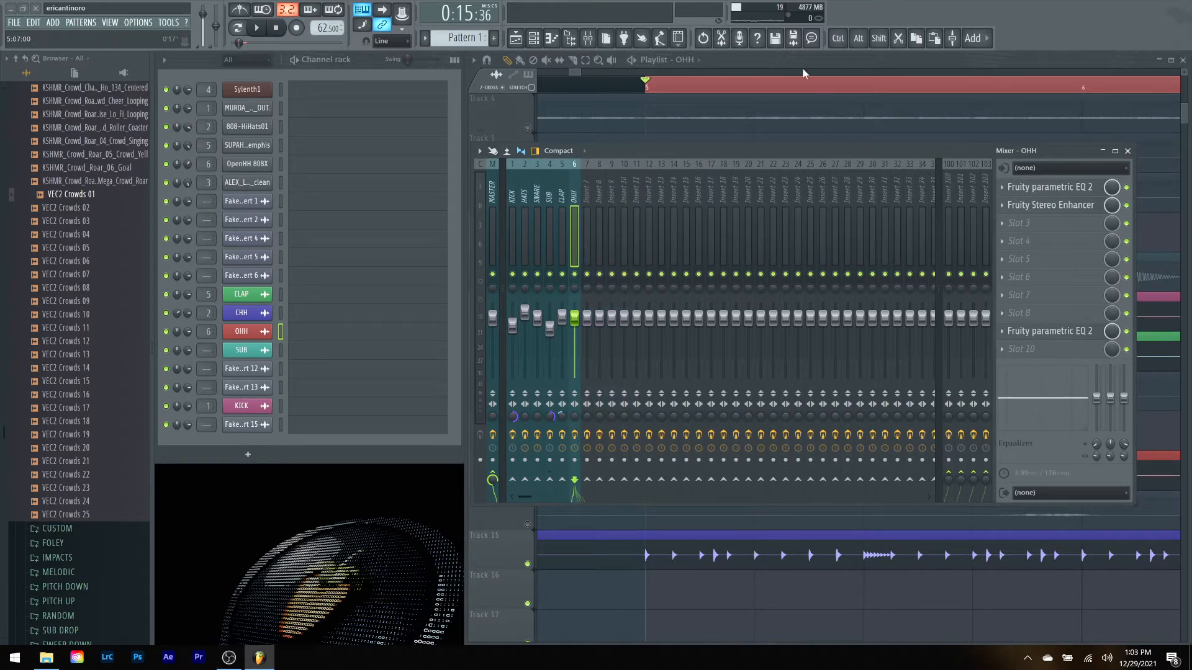
Step: Play the loop several times to hear the open hat with the other drums
key(space)
key(space)
key(space)
key(space)
key(space)
key(space)
Step: Try panning the OHH channel about 34% left and audition the loop
drag(178, 327, 178, 328)
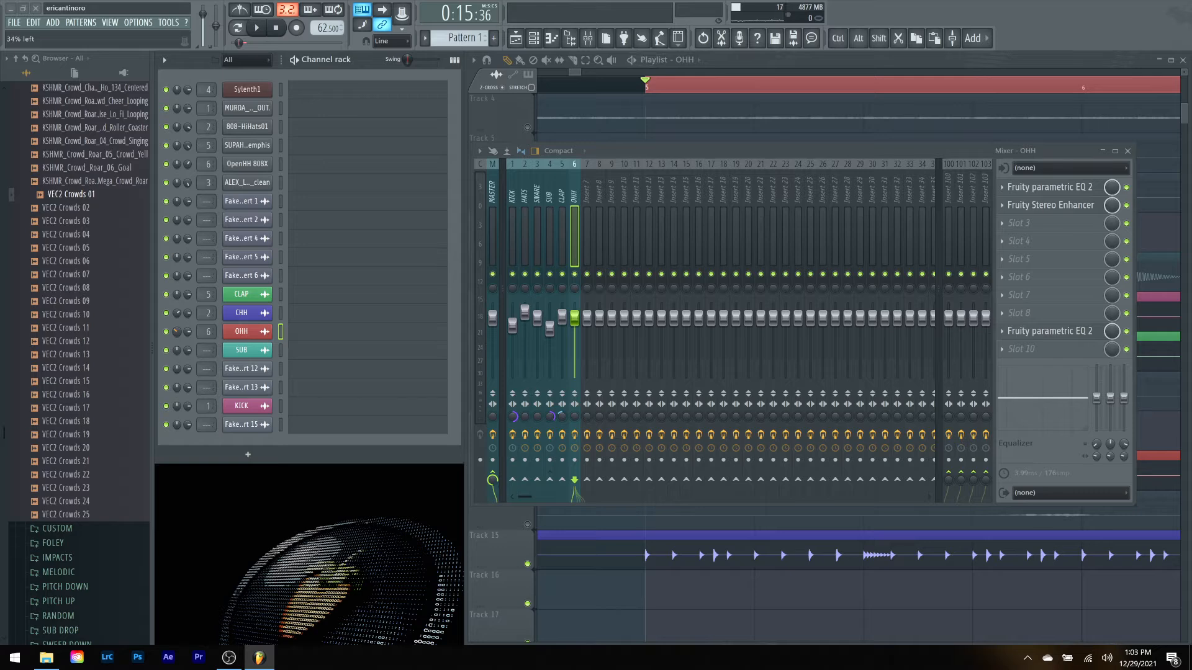
key(space)
key(space)
key(space)
key(space)
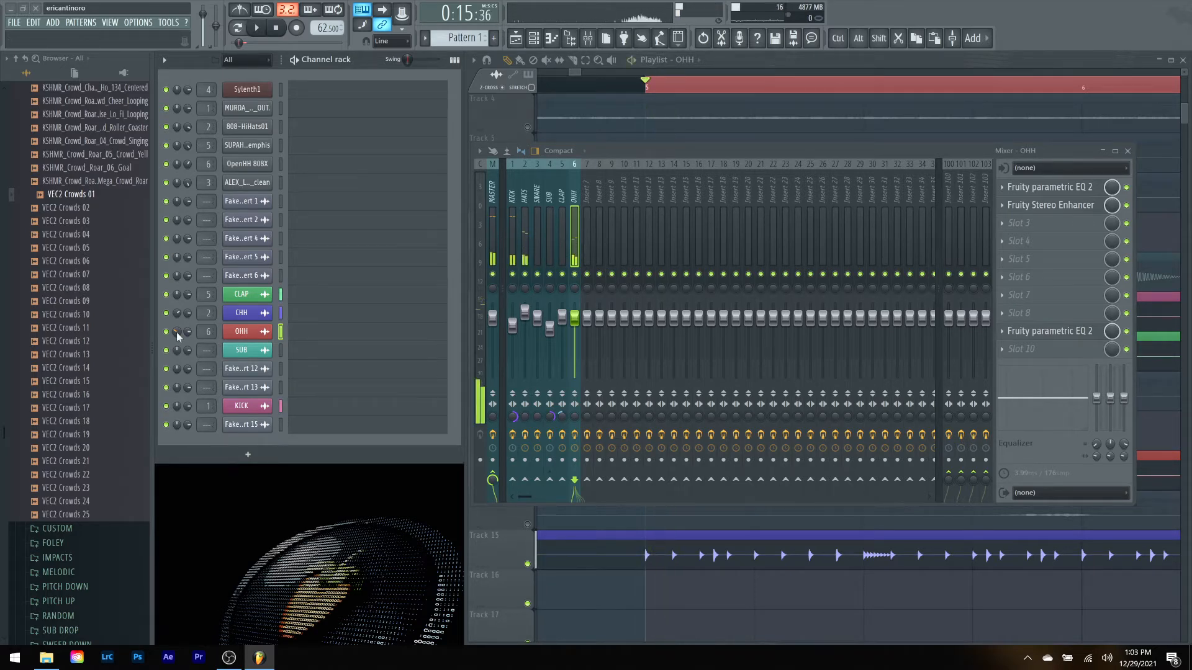
Step: Audition the loop repeatedly to judge the OHH track's stereo width
key(space)
key(space)
key(space)
key(space)
key(space)
key(space)
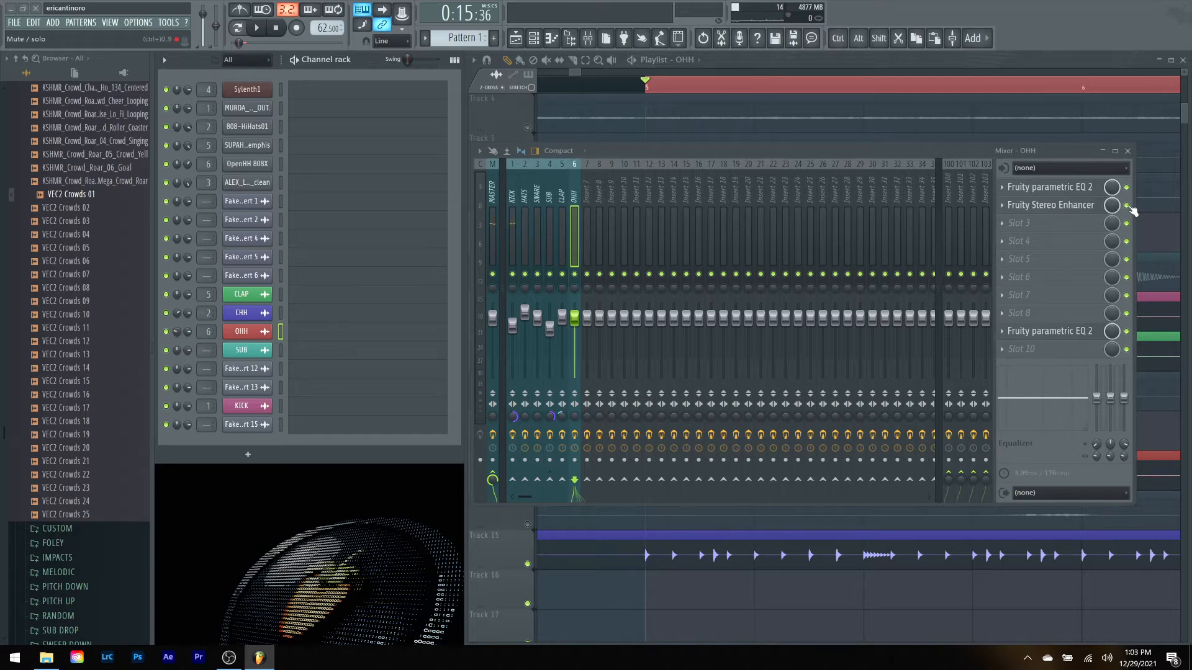
key(space)
key(space)
key(space)
key(space)
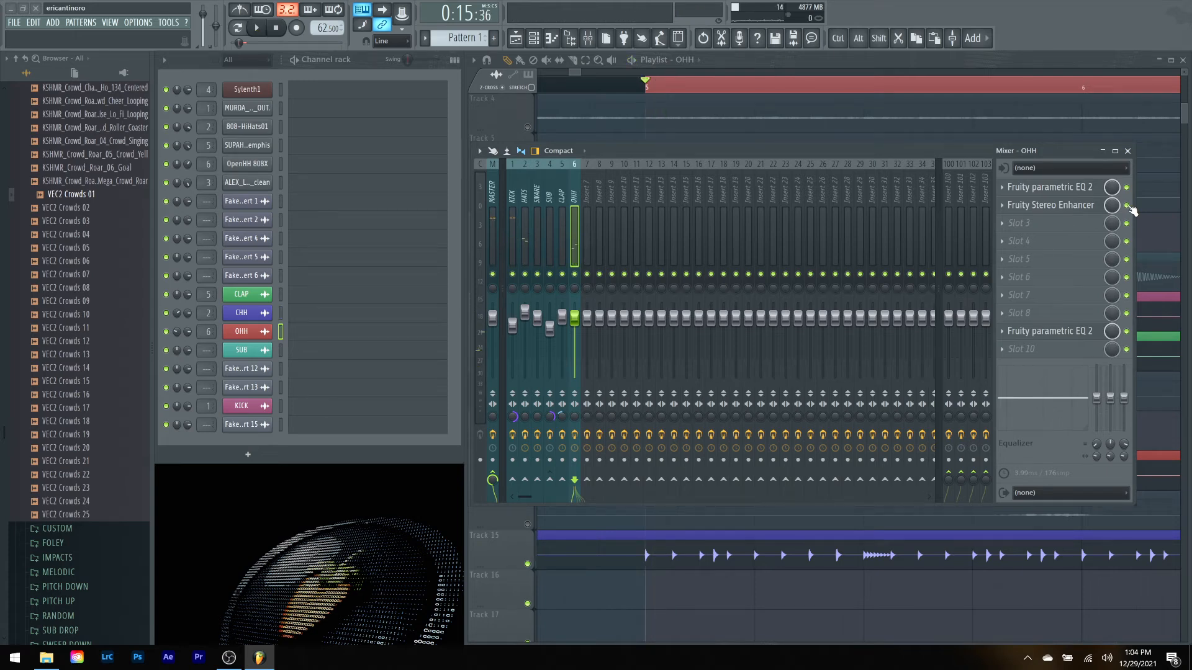
Step: Shift the band 6 cut slightly higher in frequency in the OHH track's slot 1 equalizer and audition it
click(1057, 188)
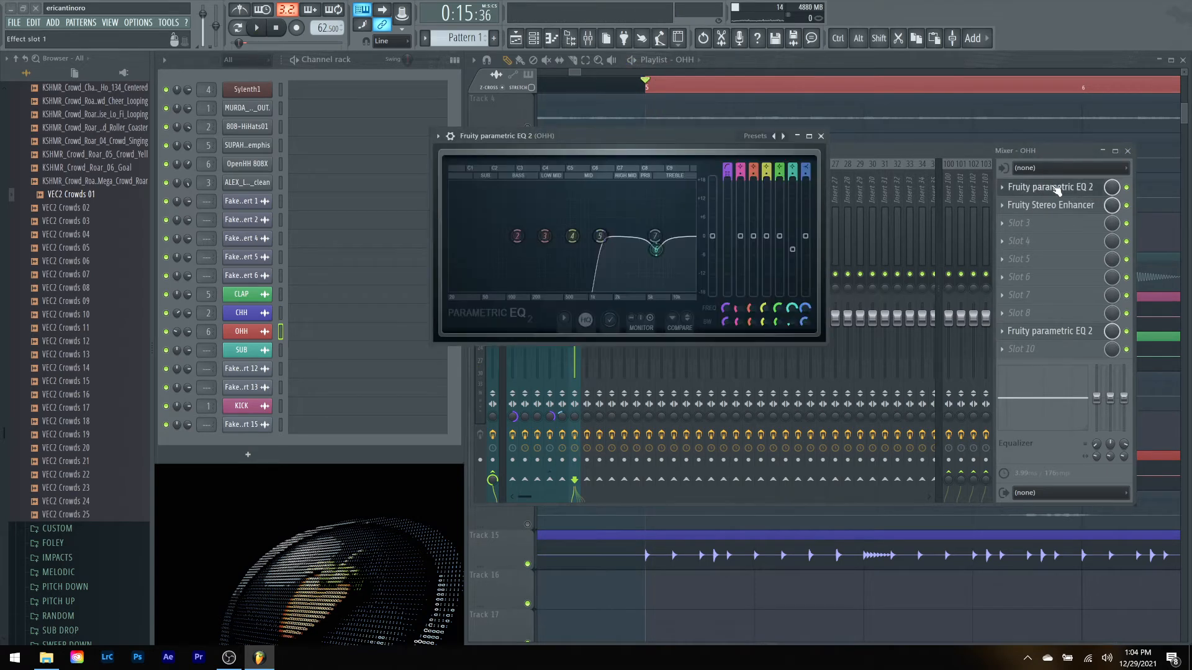
key(space)
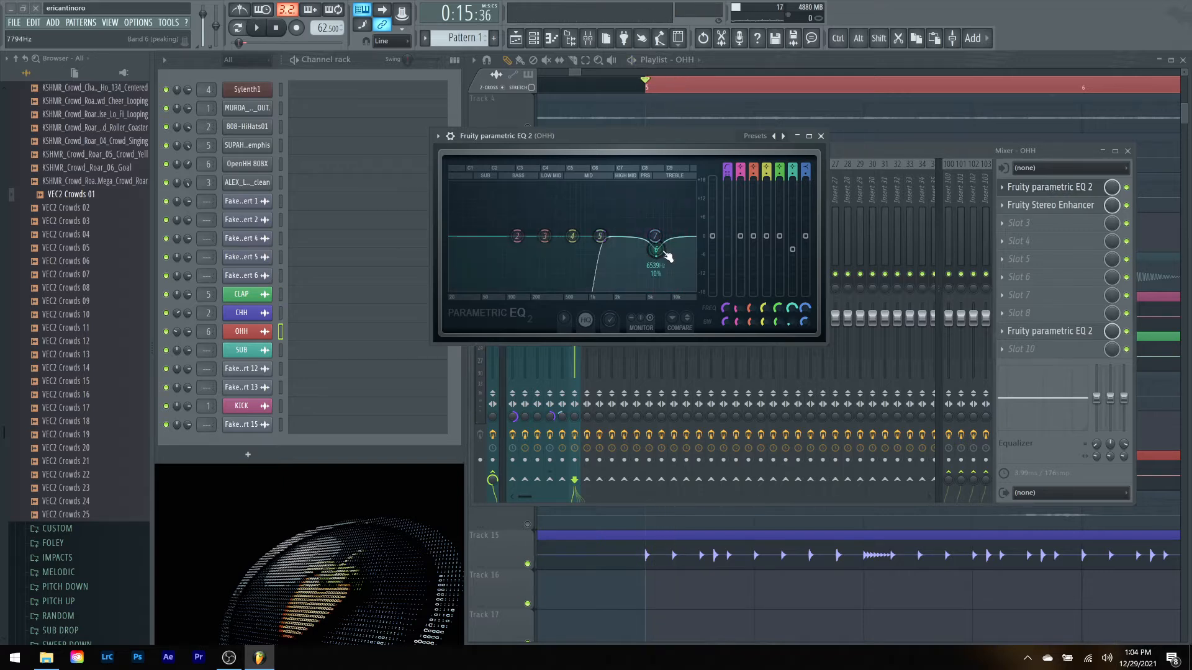
mouse_move(656, 250)
mouse_down()
mouse_move(660, 199)
mouse_move(661, 255)
mouse_up()
key(space)
key(space)
key(space)
key(space)
Step: Move the OHH equalizer's band 7 shelf higher in frequency with a slight boost, audition it and close the equalizer
drag(656, 236, 667, 235)
key(space)
key(space)
key(space)
key(space)
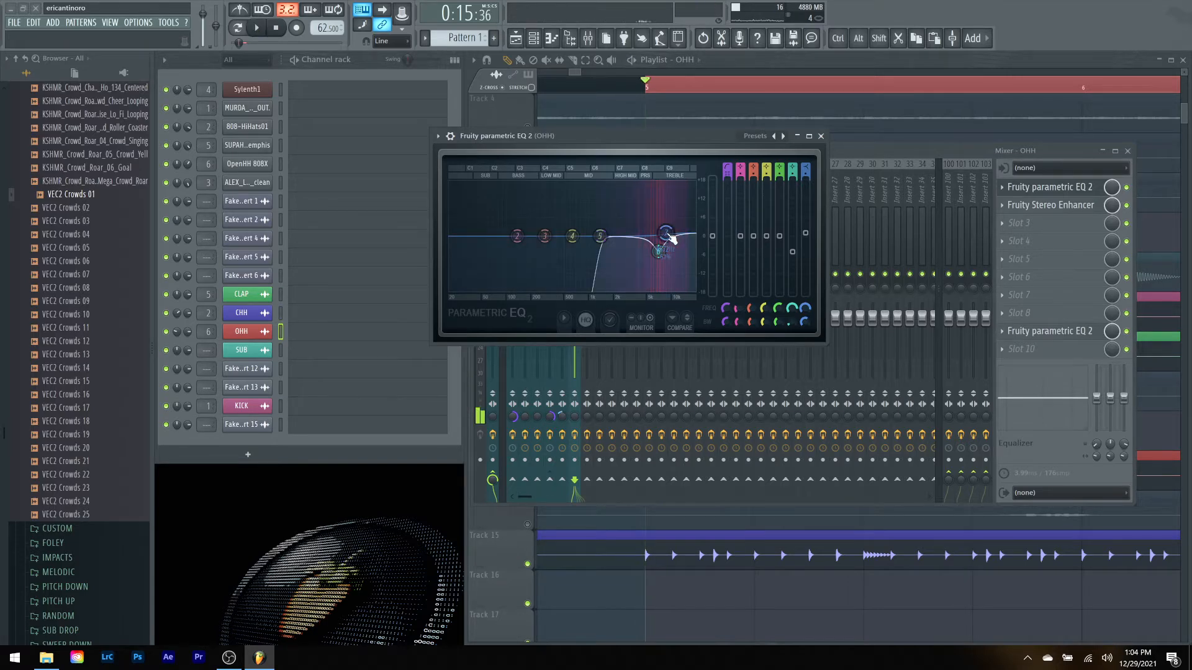
click(821, 135)
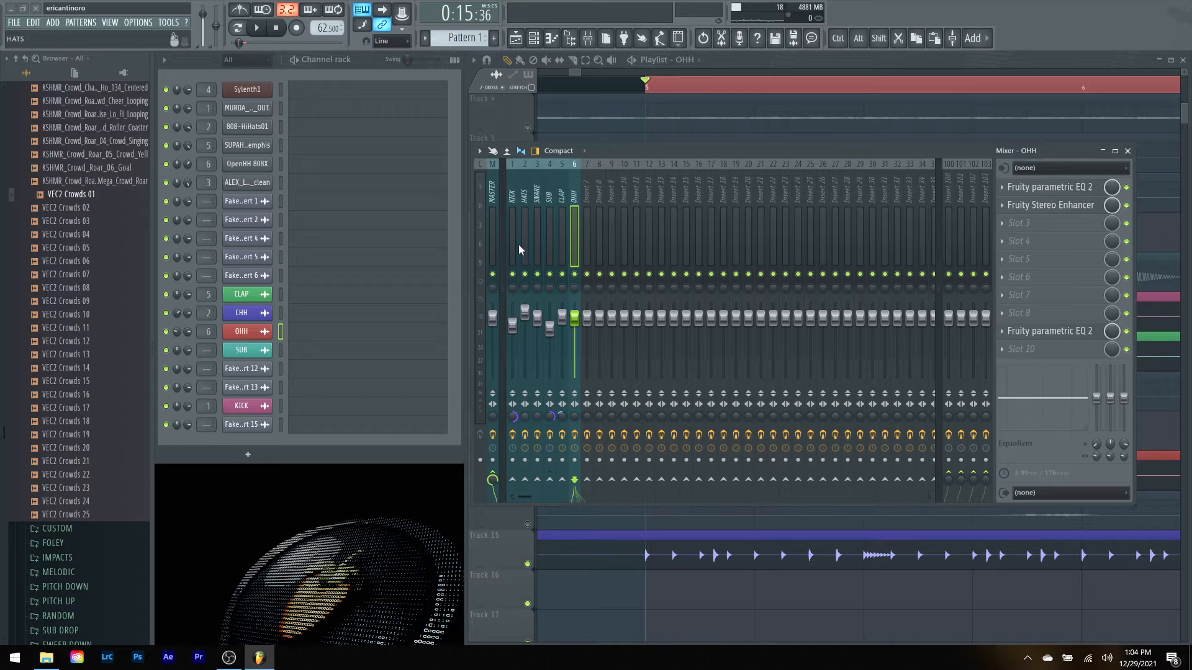
Step: Audition panning on the HATS mixer track and pan it slightly left
click(527, 222)
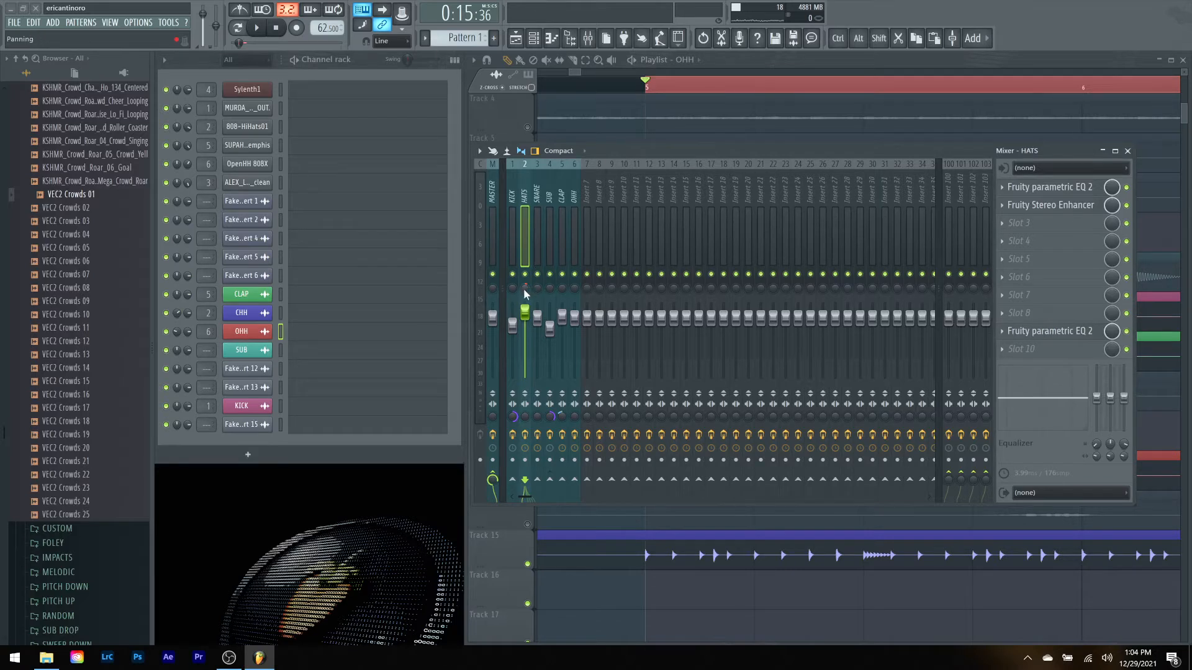
drag(526, 288, 526, 280)
key(space)
key(space)
drag(526, 288, 526, 303)
Step: Pan the OHH mixer track about 27% right, play the loop and compare the HATS and OHH tracks
click(572, 236)
drag(574, 287, 574, 273)
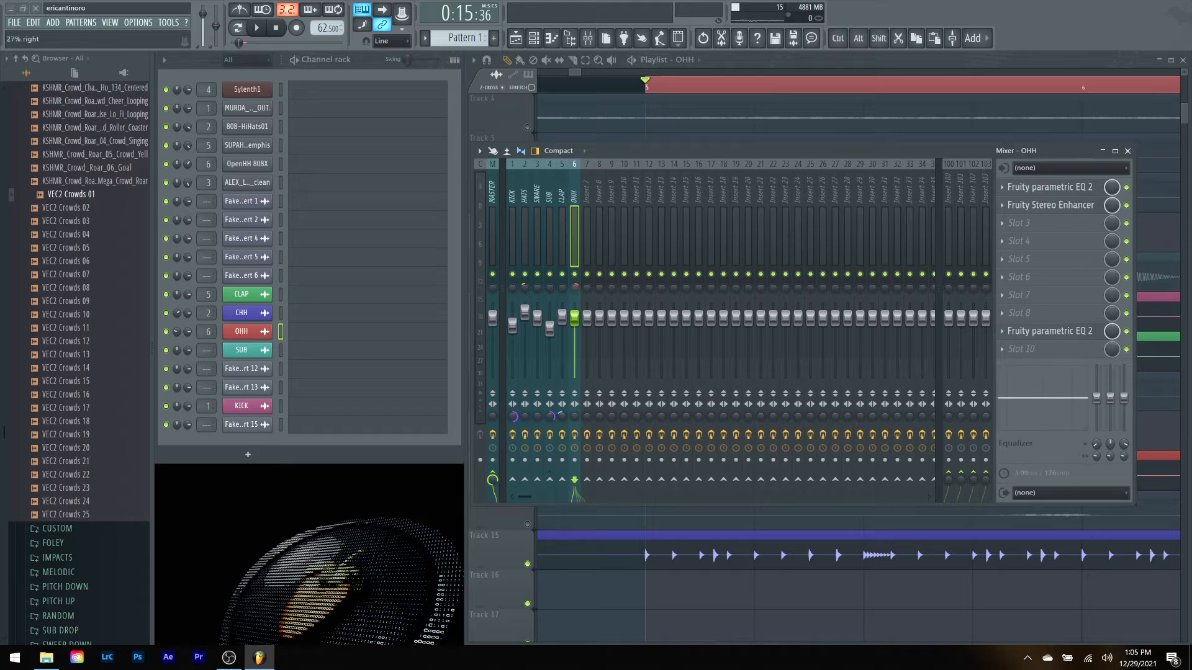
key(space)
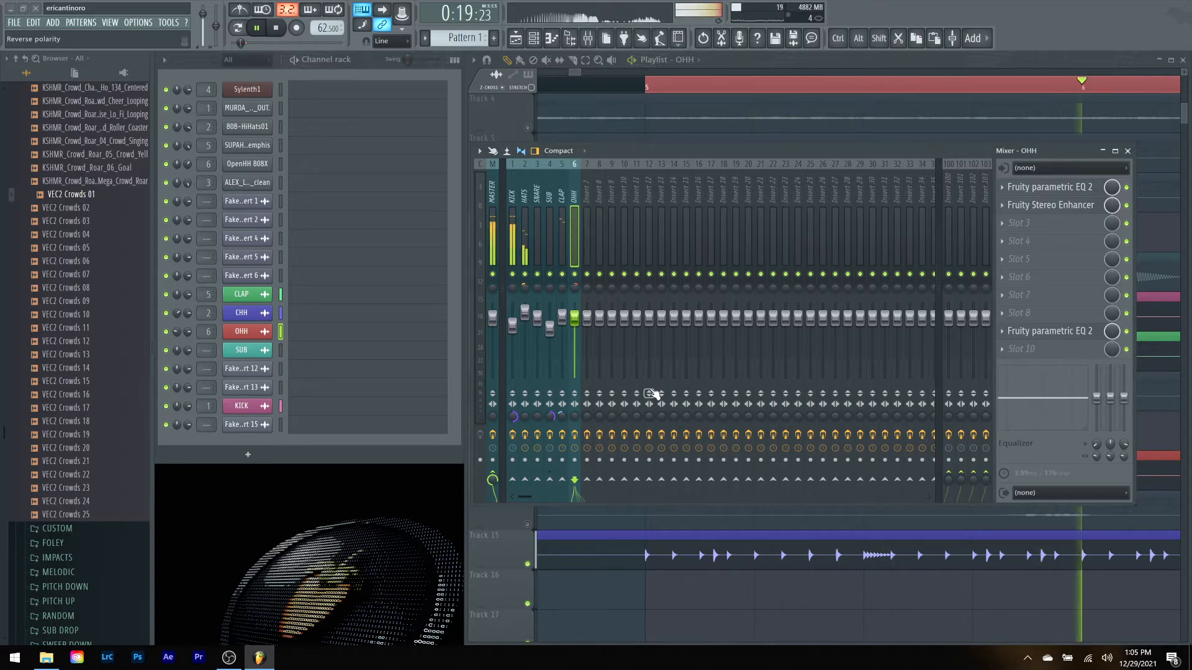
key(space)
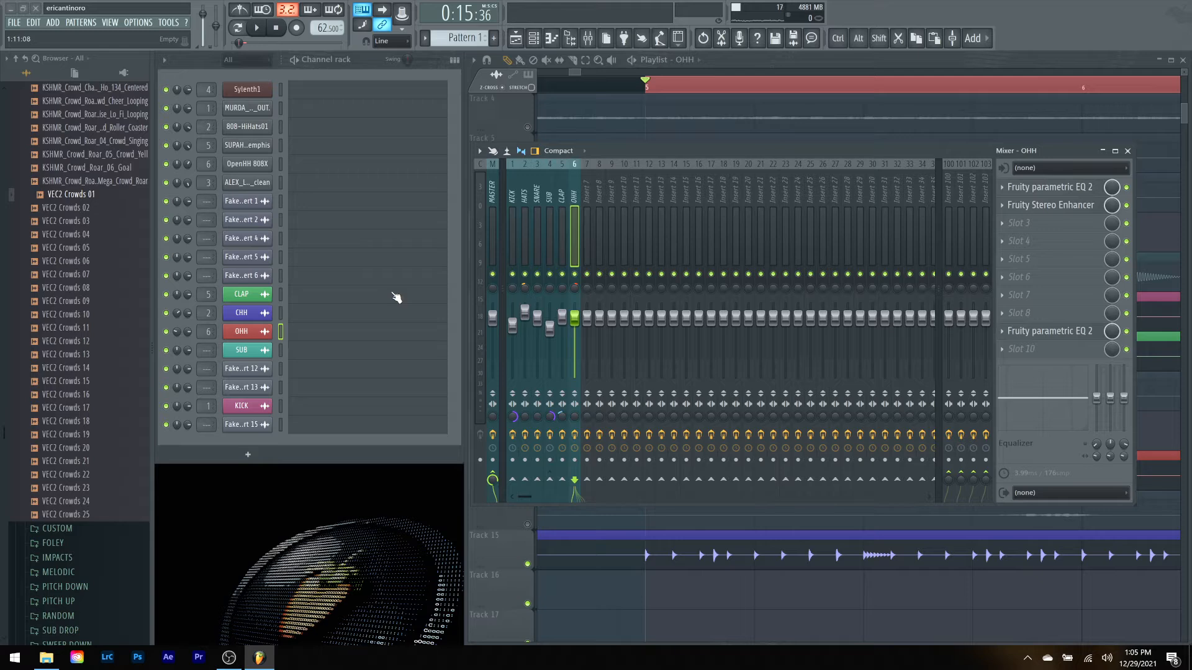
click(525, 231)
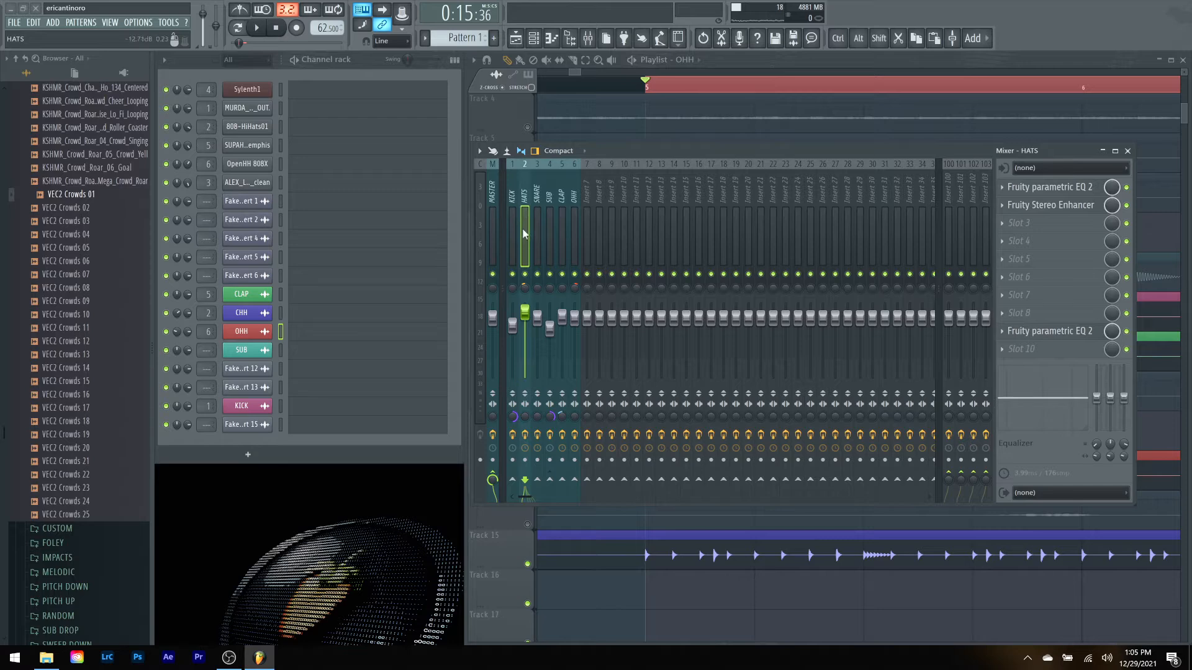
click(574, 225)
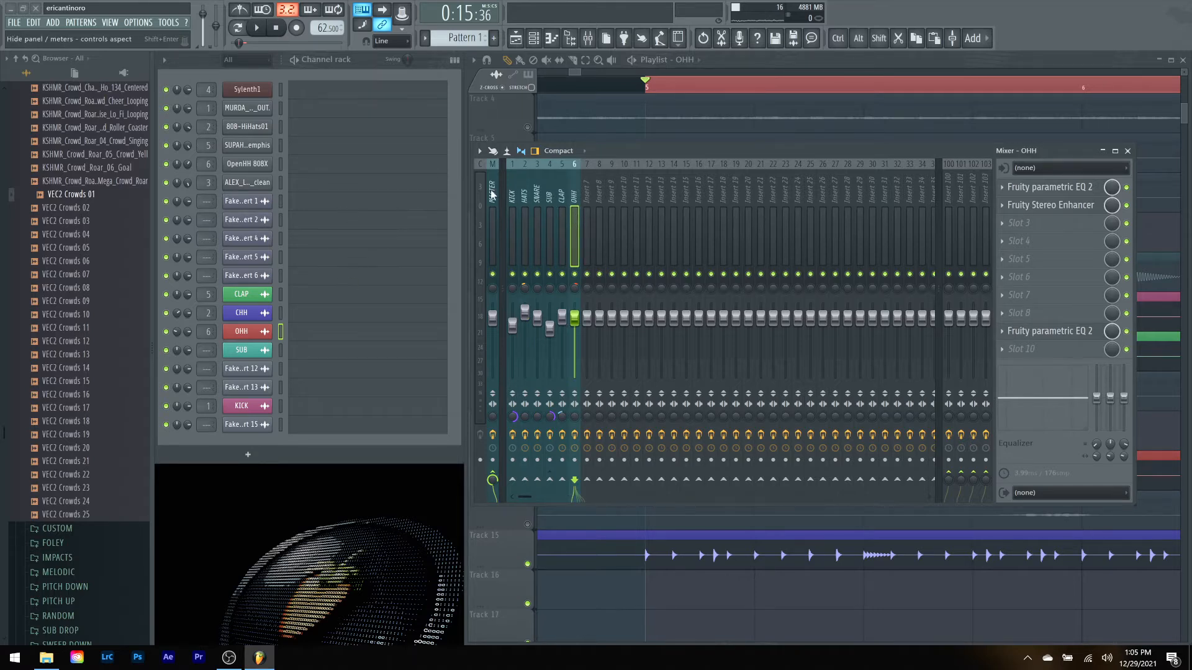
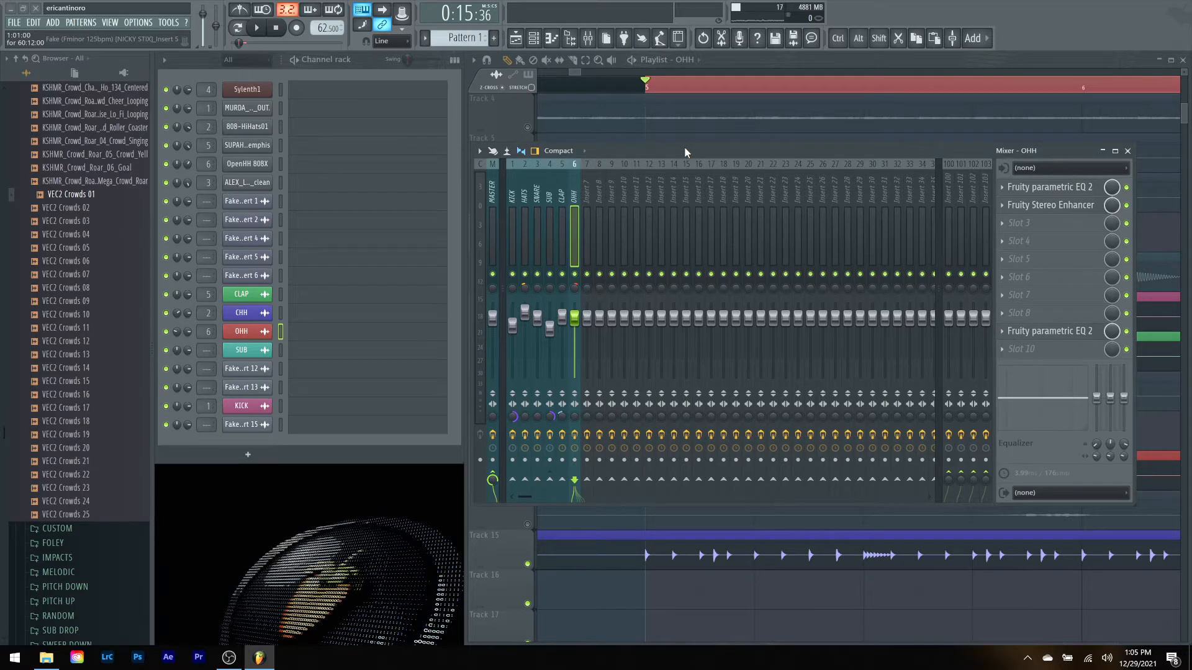
Step: Close the mixer, audition playlist Track 14 from the middle of bar 5 and mute it again
key(F9)
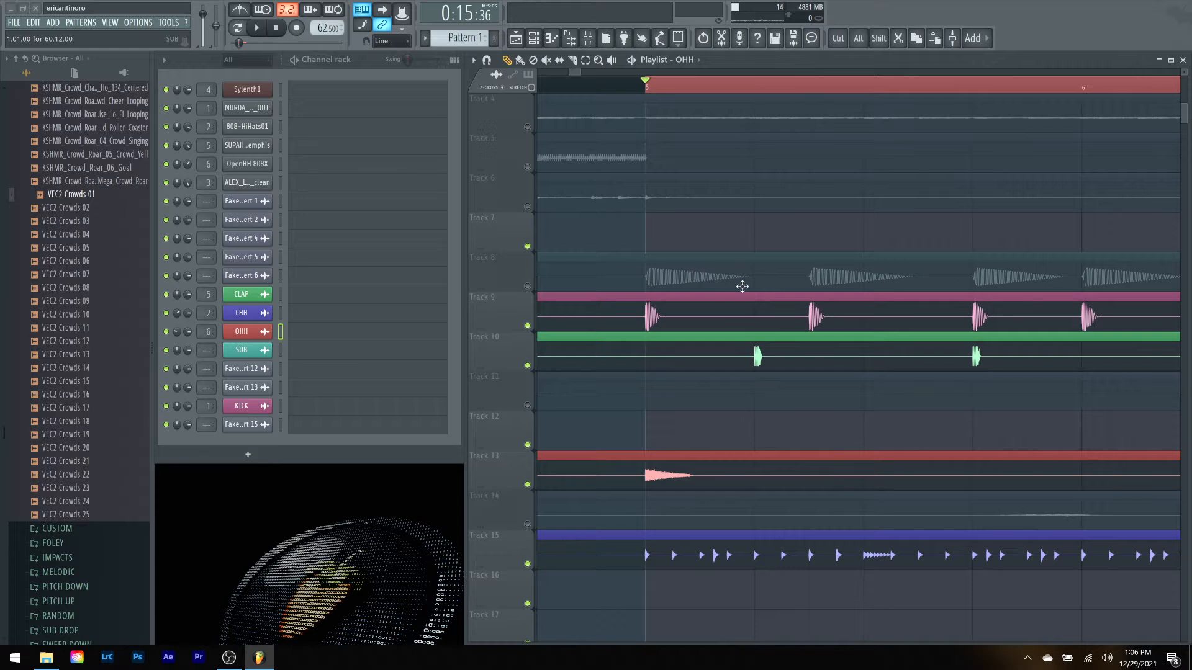
scroll(742, 286, down, 5)
scroll(743, 286, up, 5)
scroll(742, 286, down, 1)
click(991, 86)
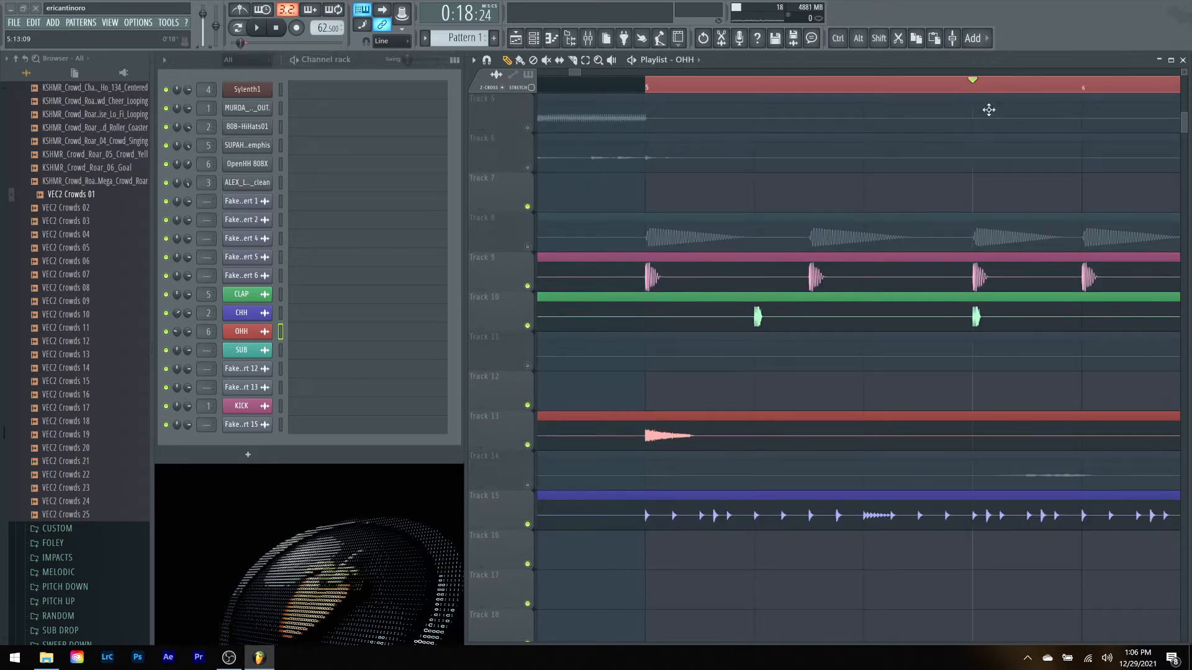
click(527, 484)
key(space)
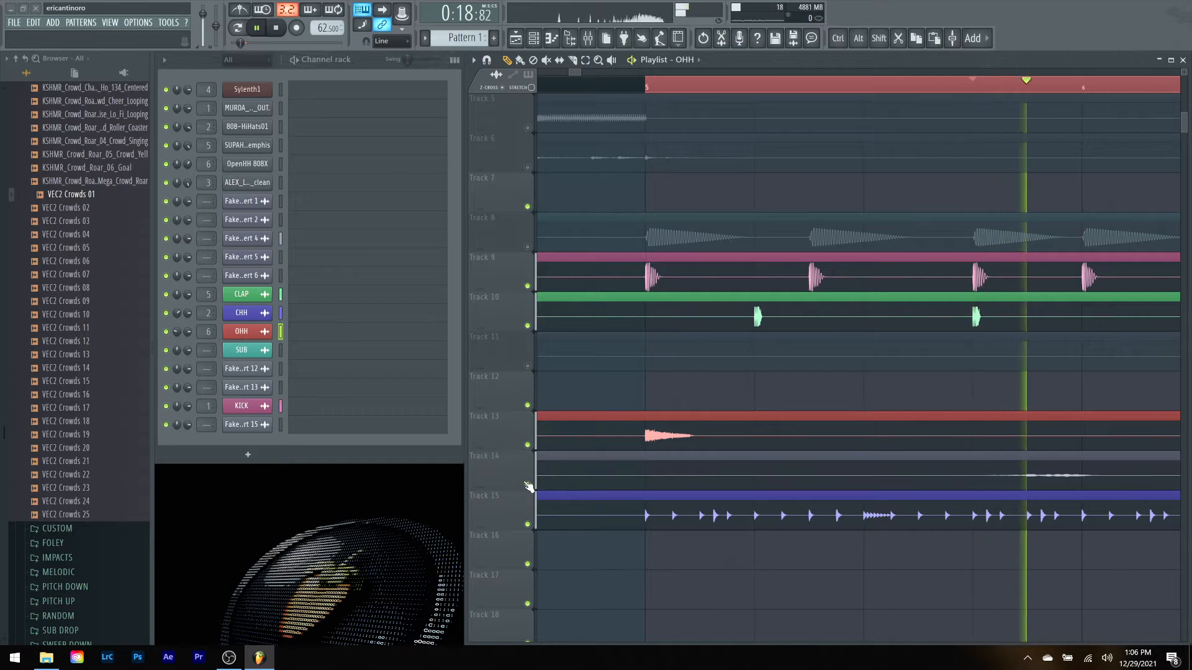
key(space)
click(527, 485)
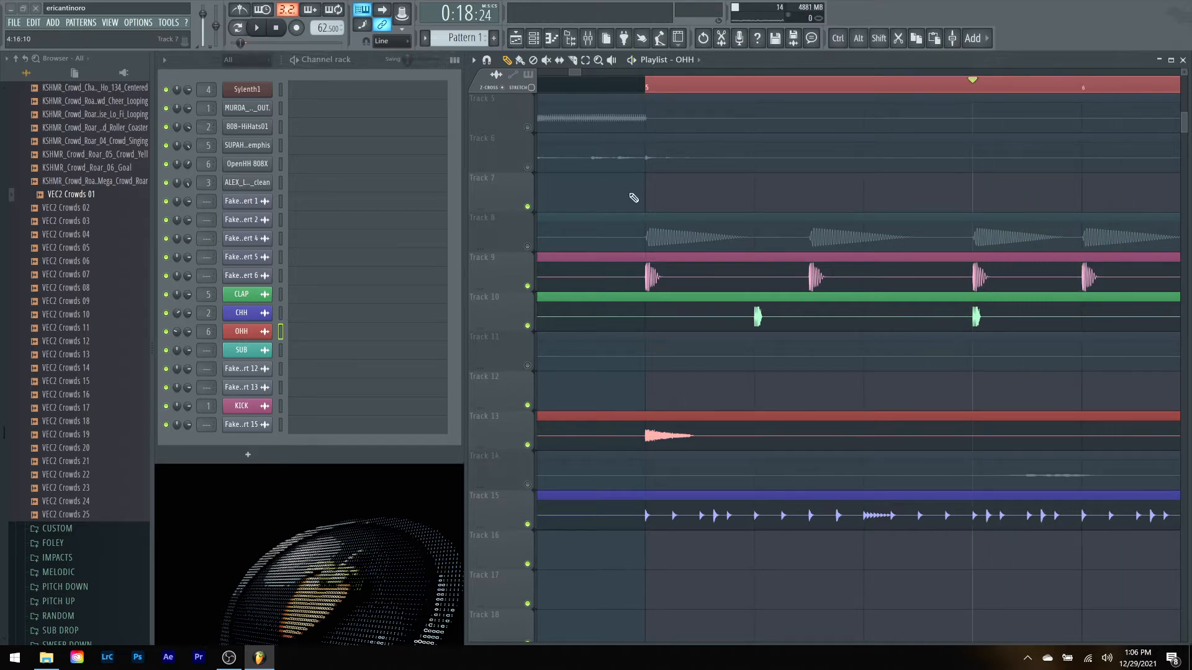
Step: Return the playhead to bar 5, unmute the SUB clip on Track 8, audition it with the drums and select it
scroll(633, 197, up, 1)
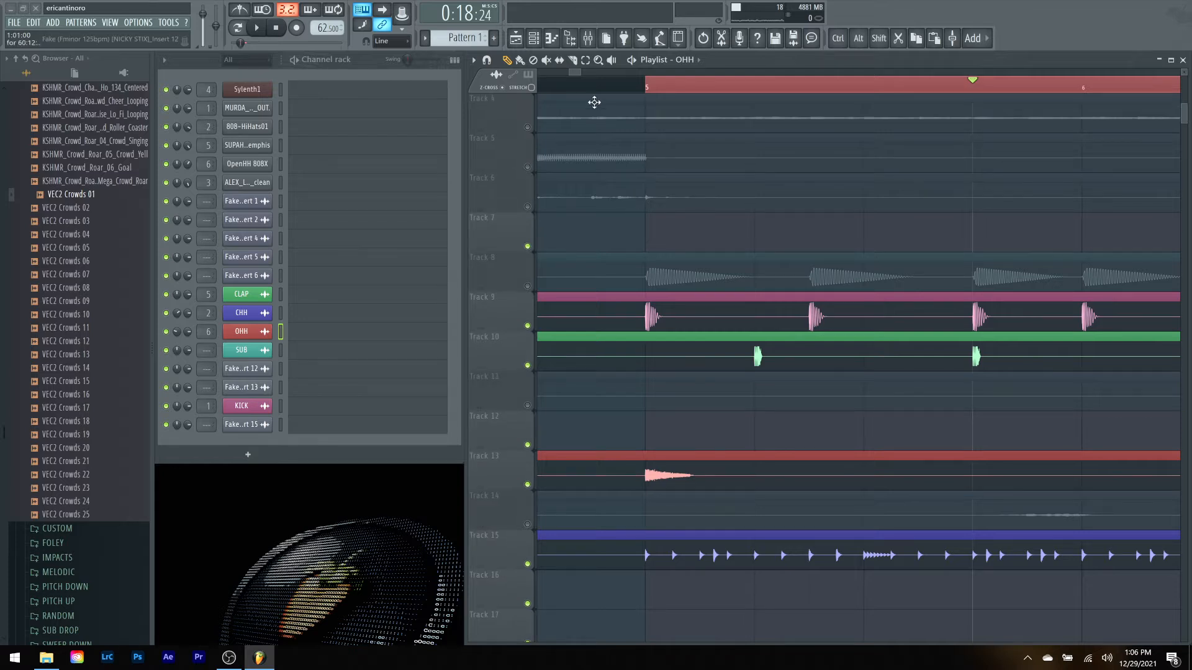
click(645, 88)
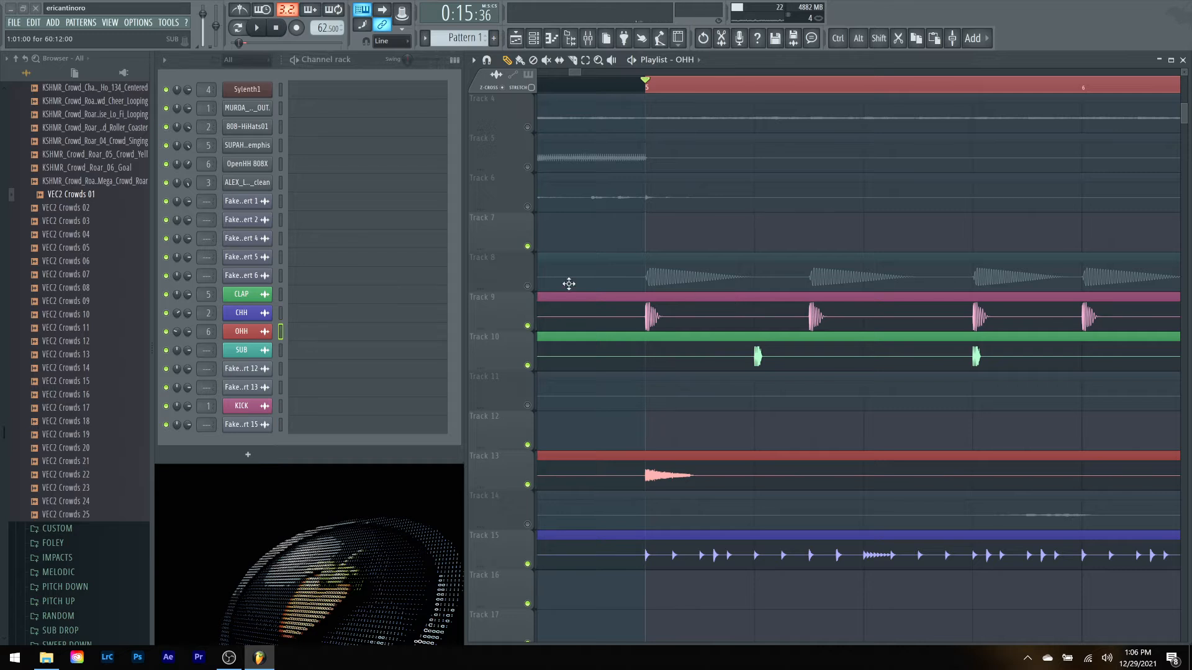
click(527, 288)
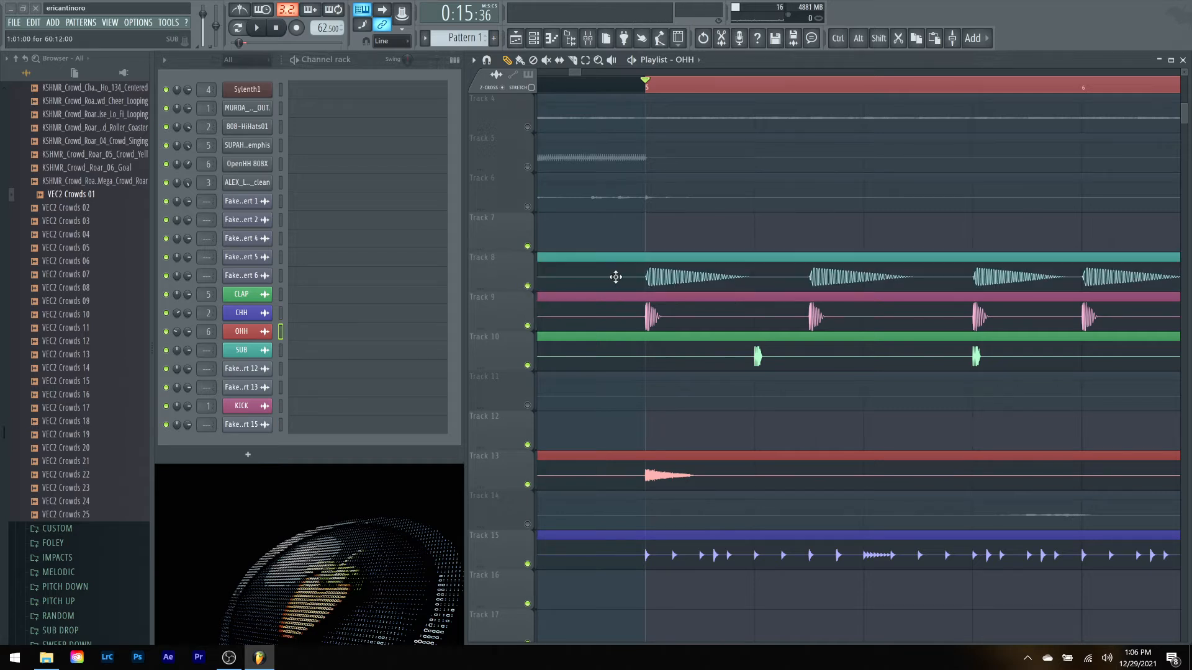
key(space)
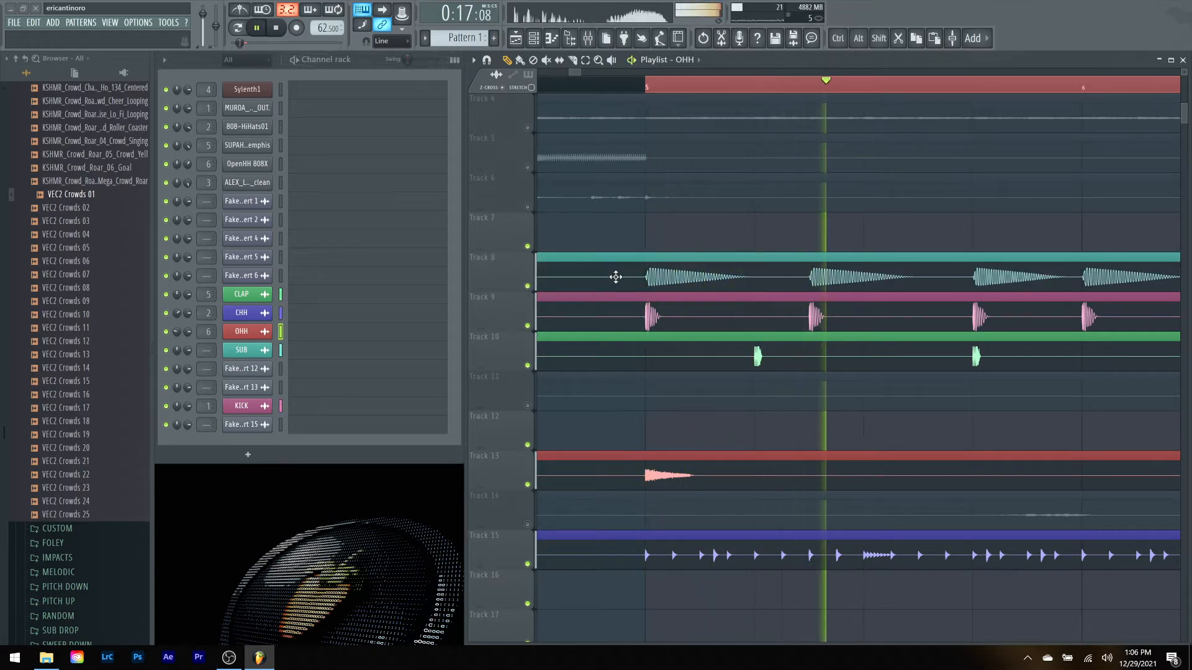
key(space)
click(615, 277)
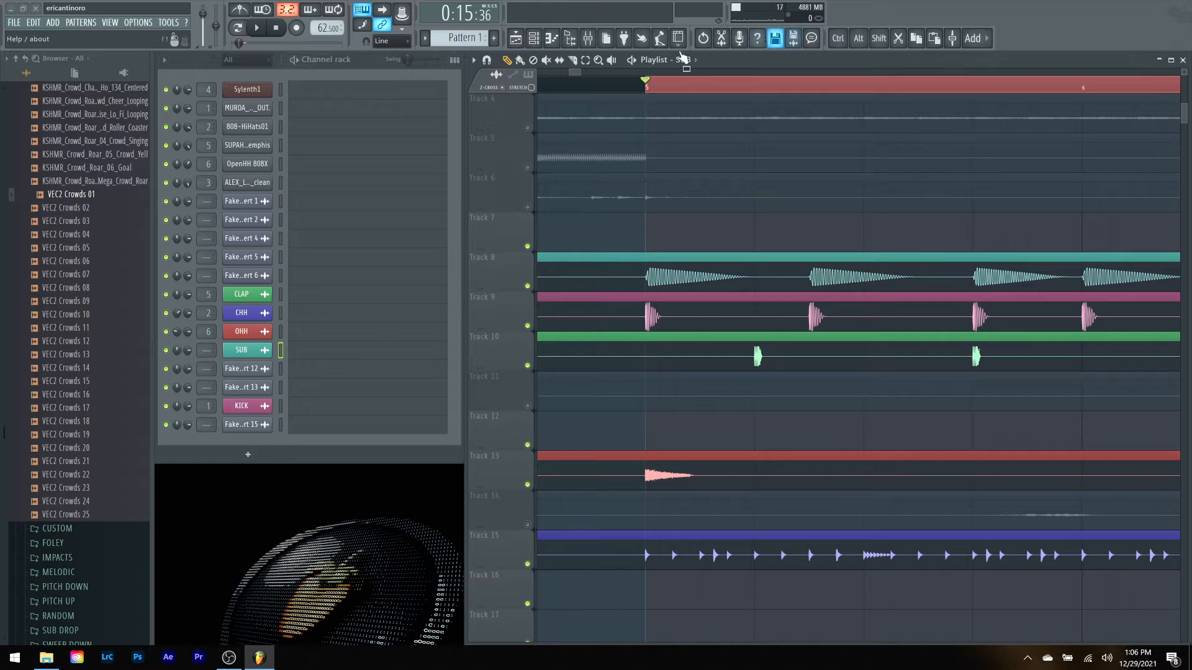
Step: Open the mixer and route the selected SUB channel to the SUB mixer track
click(587, 37)
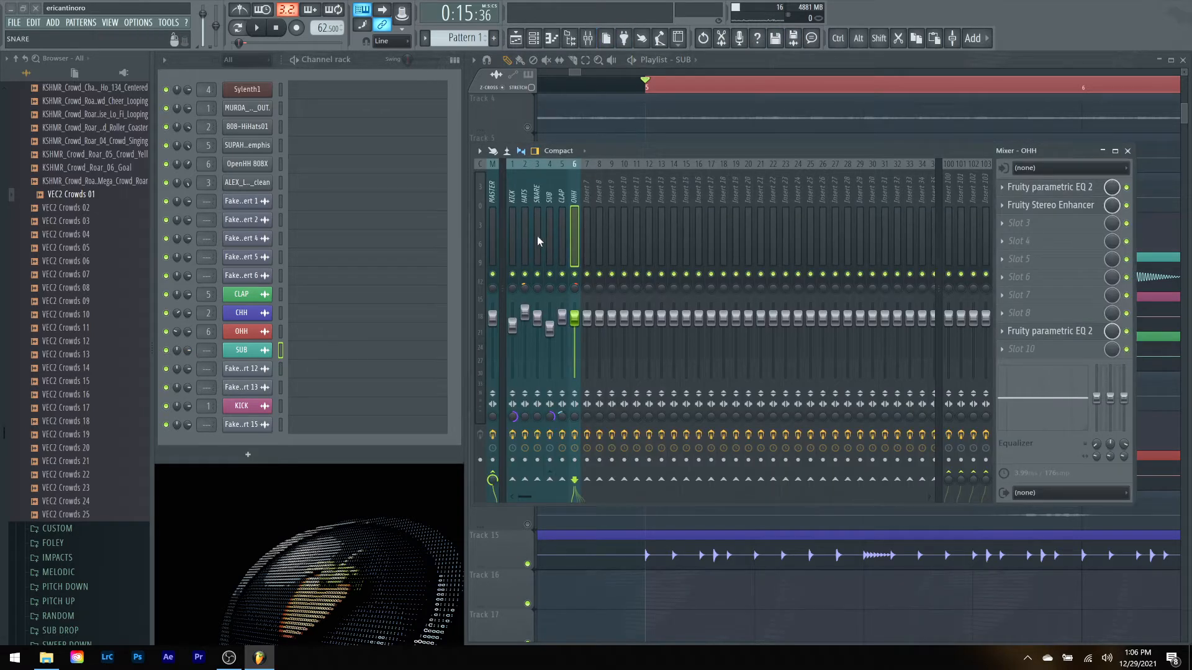
right_click(549, 239)
mouse_move(679, 248)
click(745, 250)
Step: Bypass Fruity Parametric EQ 2, Sausage Fattener and Fruity Limiter on the SUB track, and audition the unprocessed sub with the drums
click(1127, 223)
click(1127, 204)
click(1126, 187)
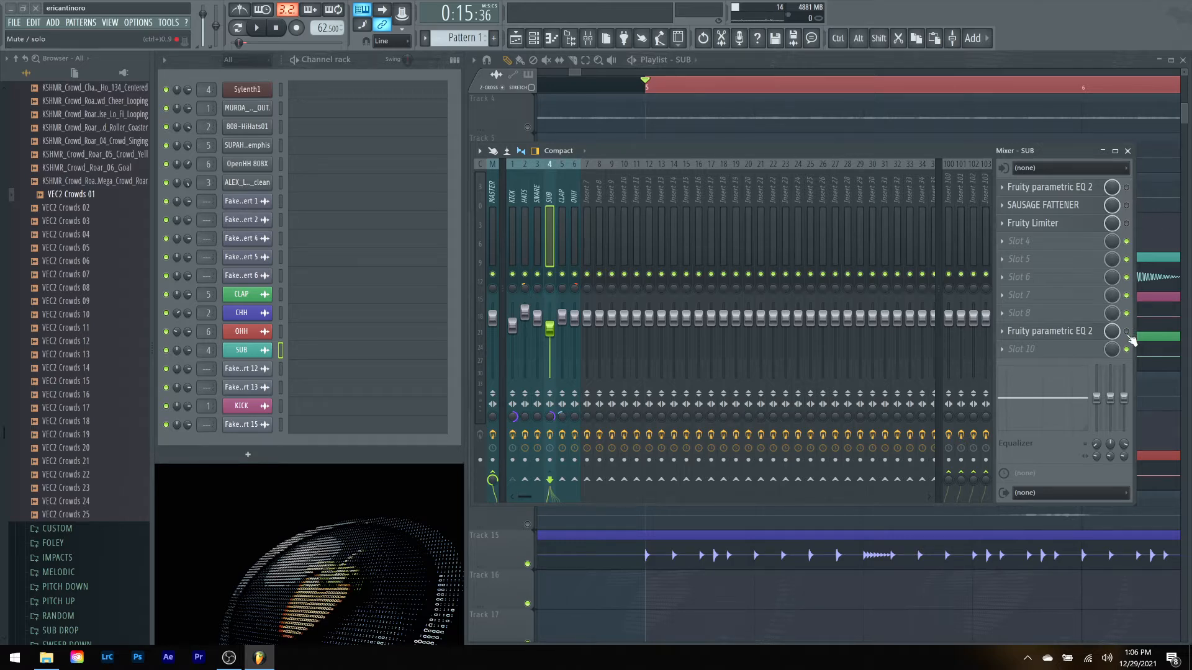
key(space)
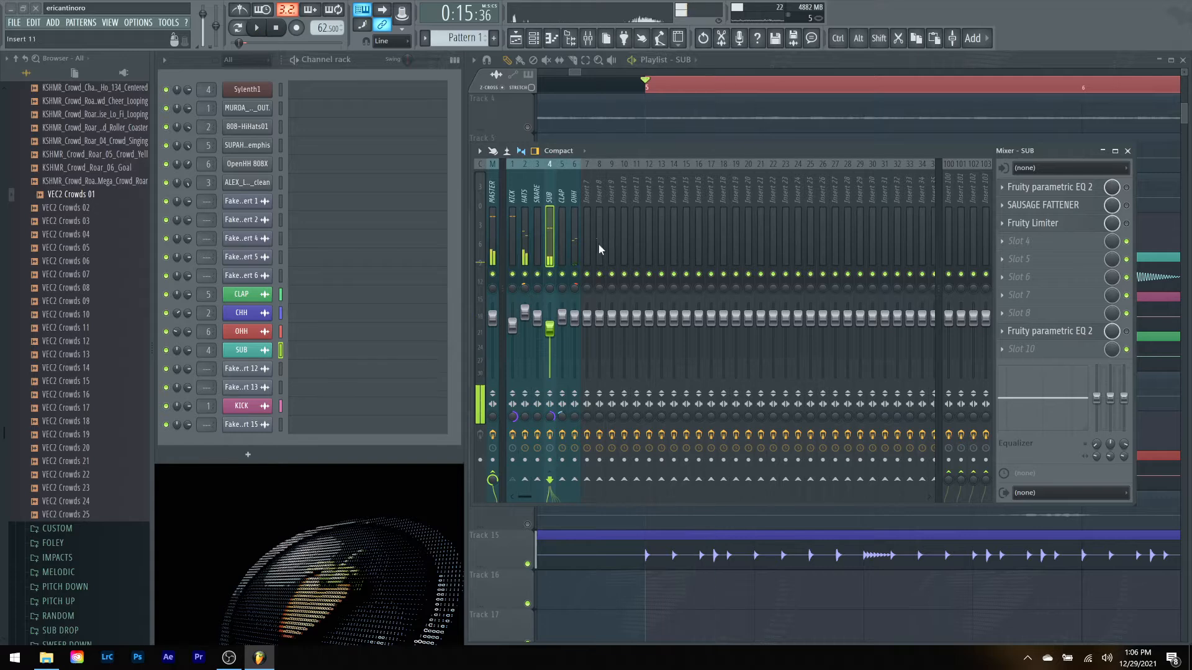
key(space)
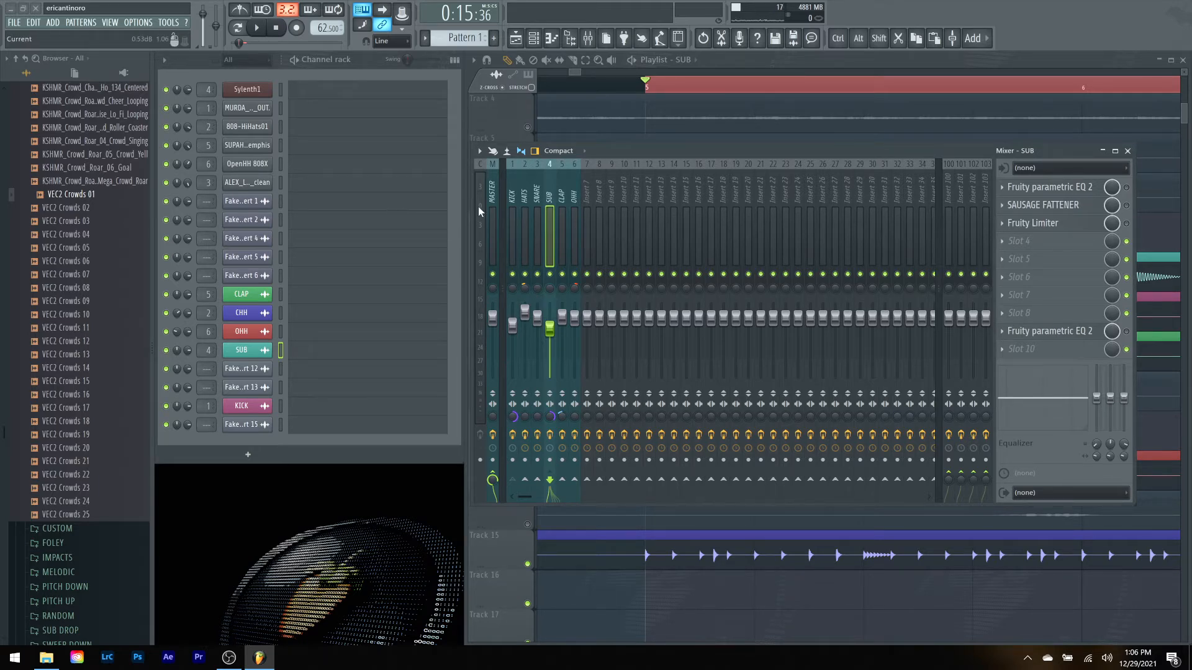
Step: Look over the MASTER effects, re-enable the SUB track's first Fruity Parametric EQ 2, audition it and inspect its curve
click(490, 237)
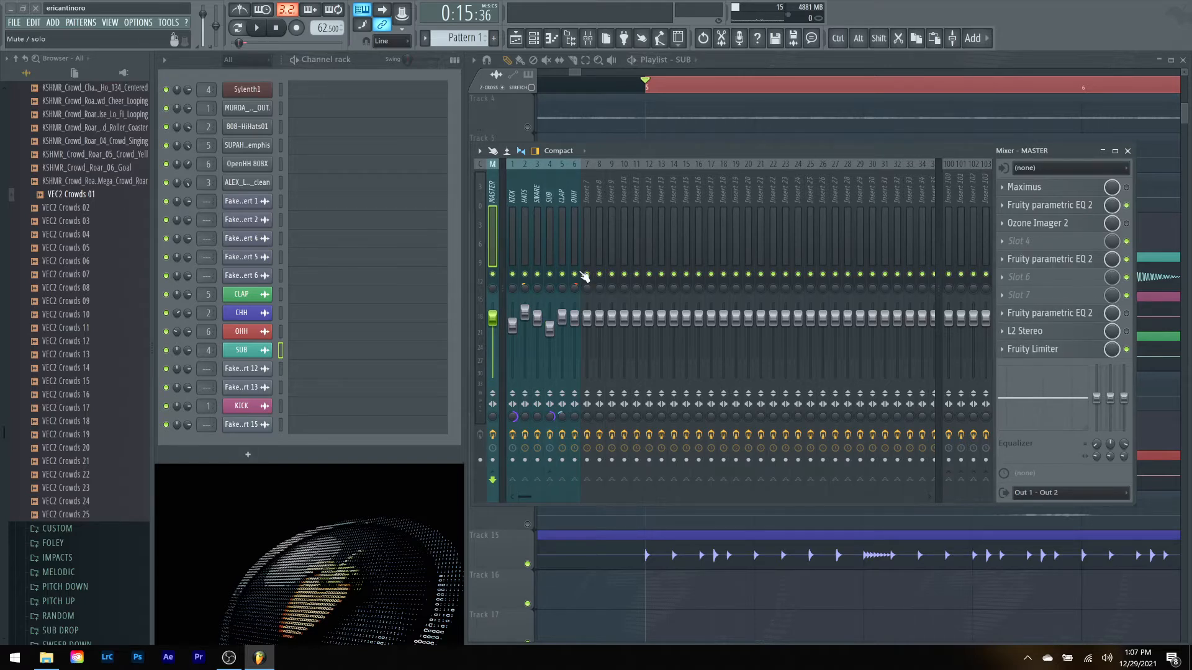
click(549, 230)
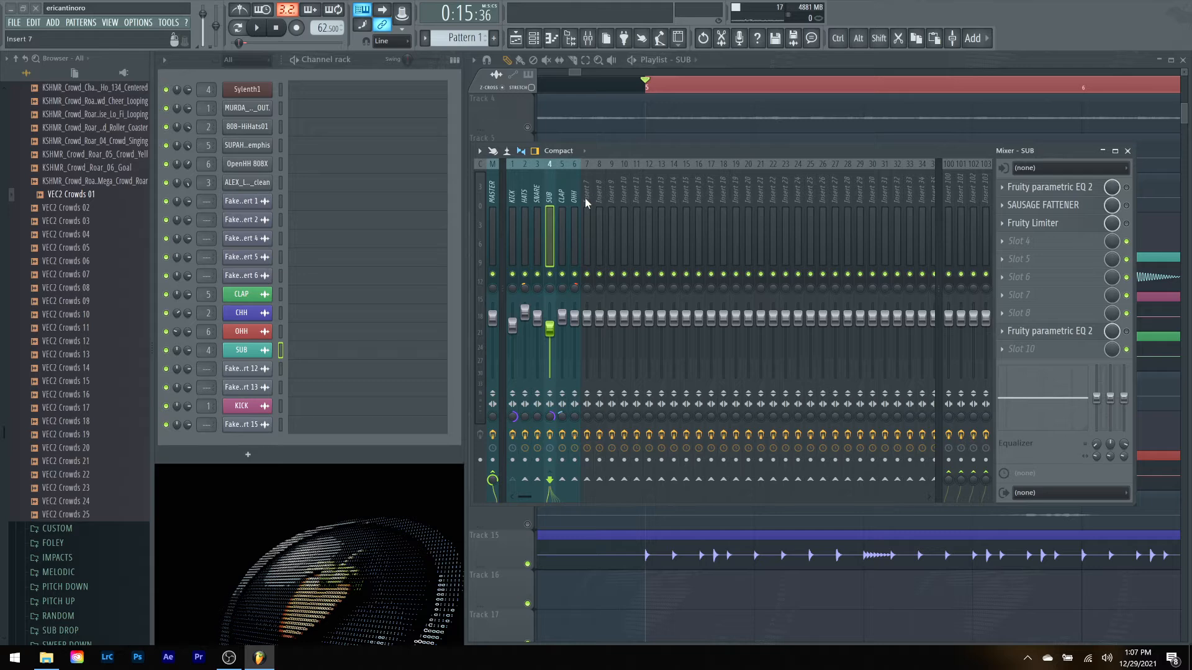
key(space)
key(space)
key(space)
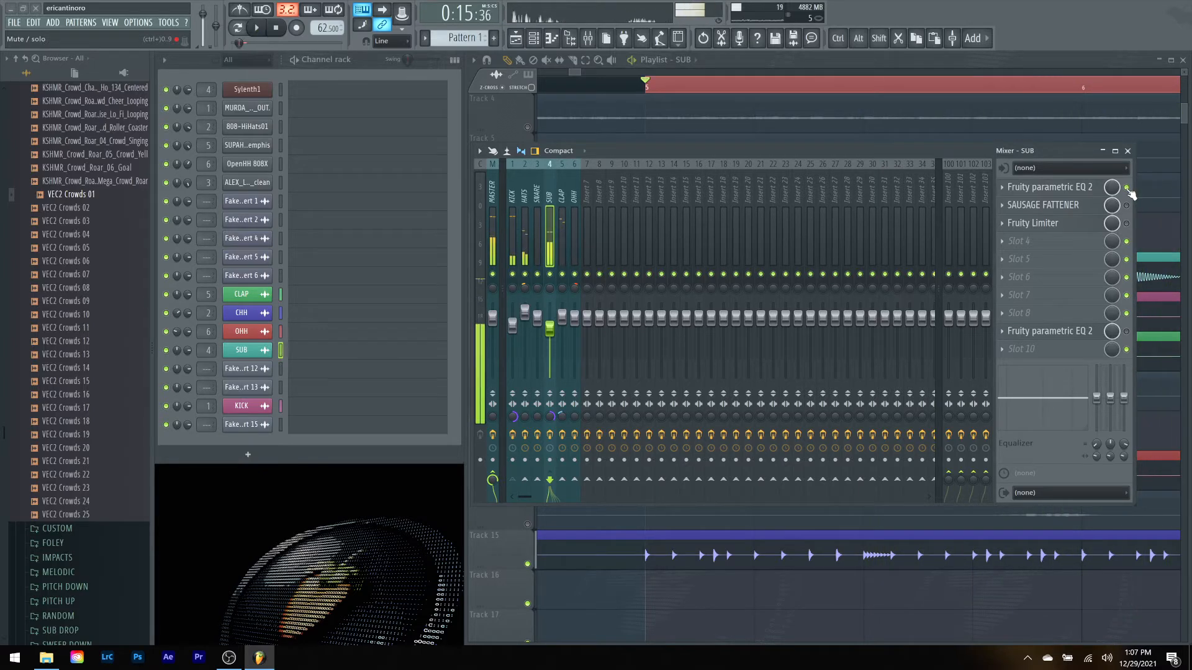
key(space)
click(1055, 186)
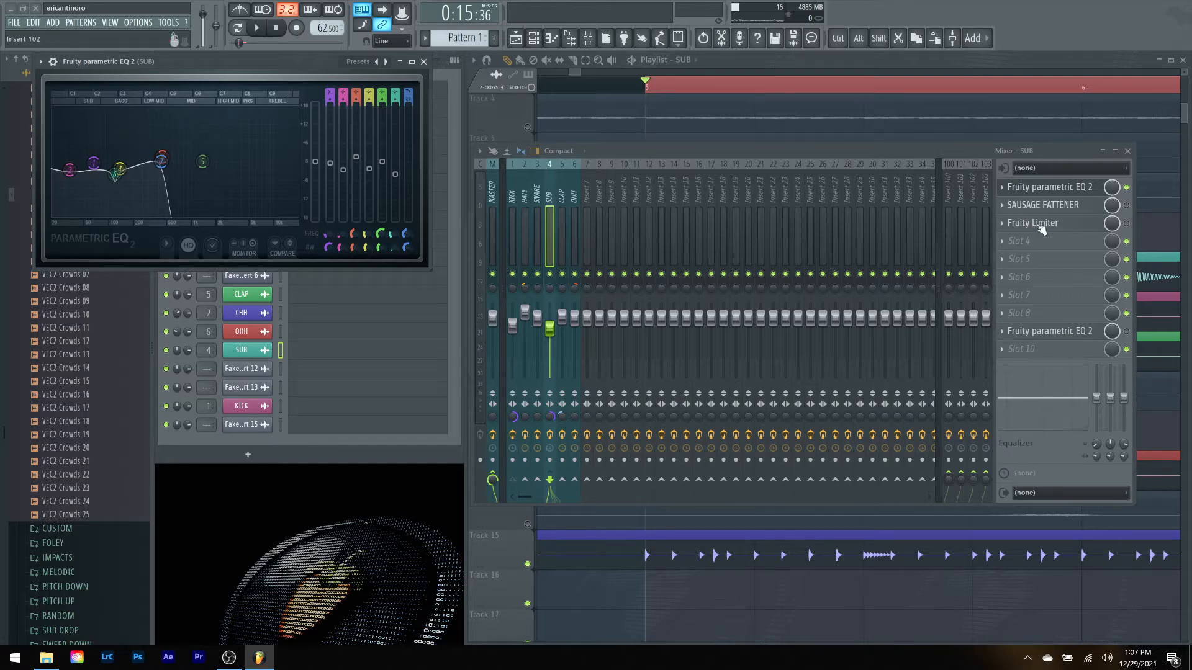
click(1058, 192)
Step: Enable Sausage Fattener on the SUB track during playback, audition it and inspect its settings
key(space)
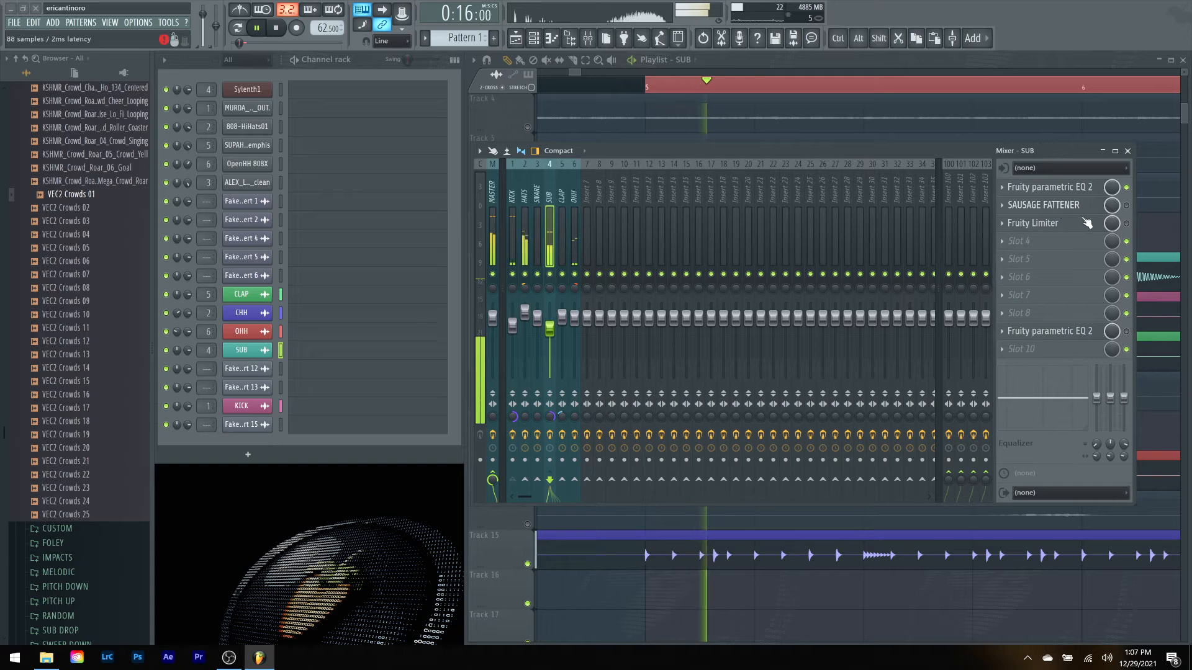
click(1127, 205)
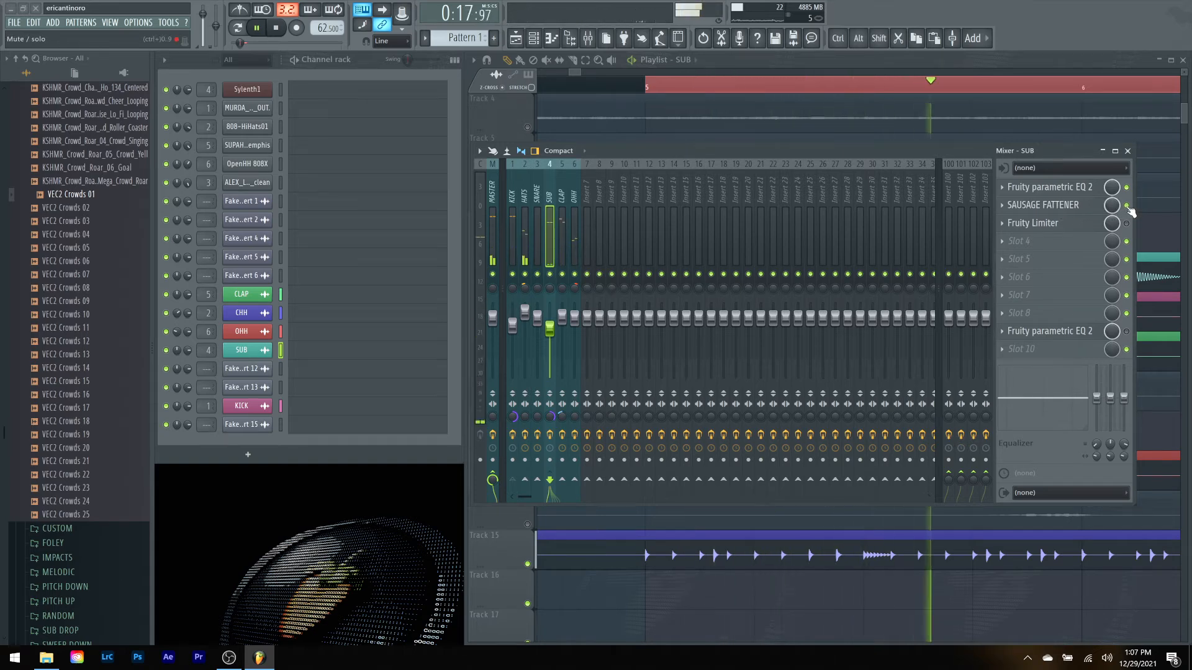
key(space)
click(1058, 210)
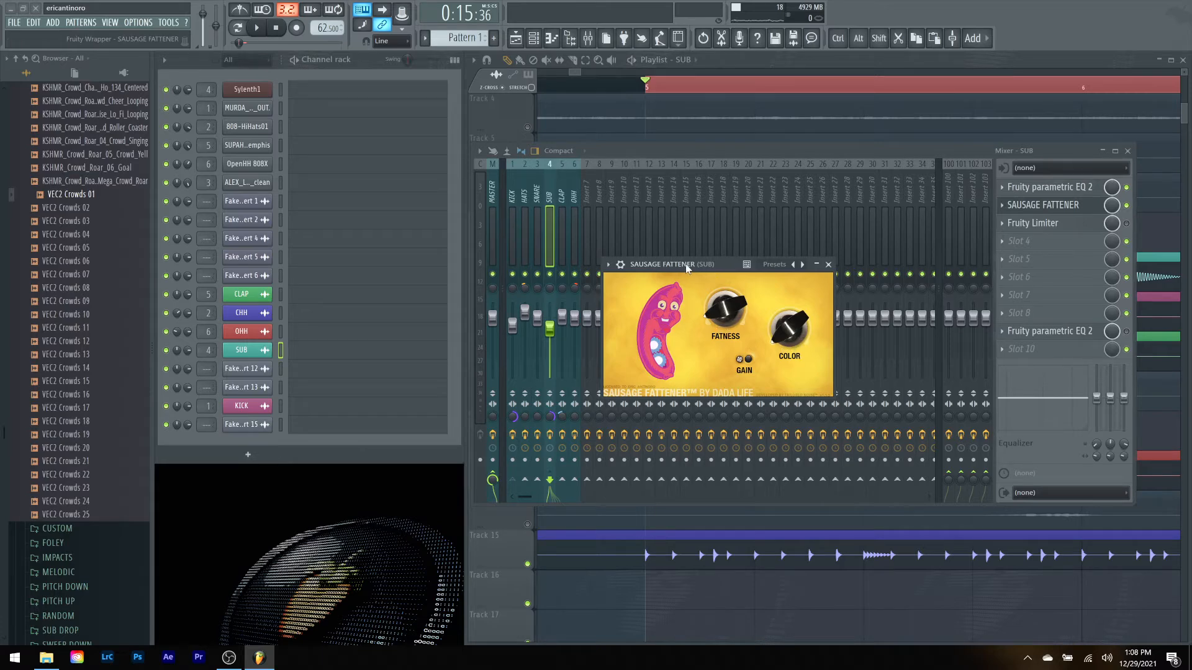
key(space)
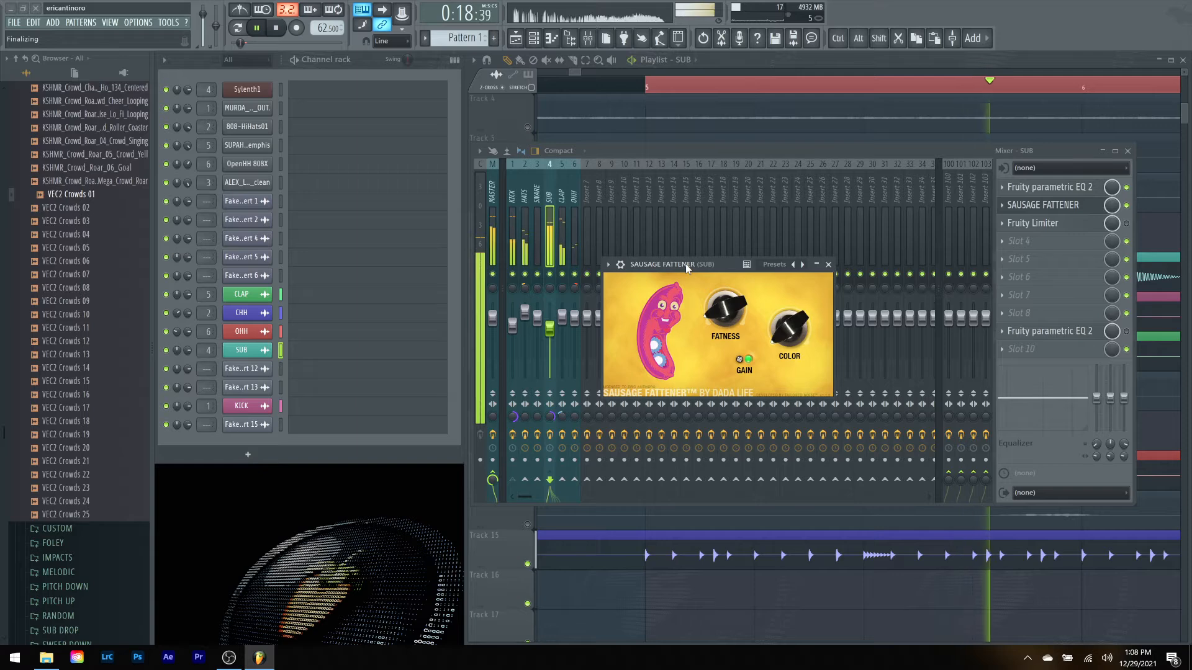
key(space)
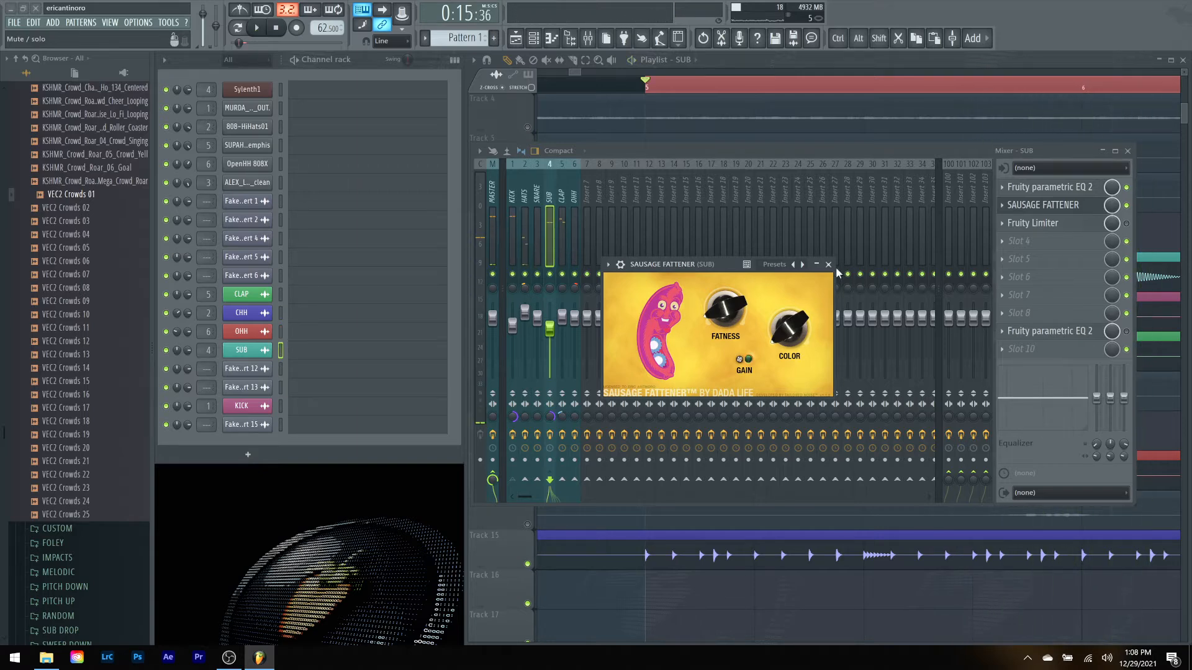
click(829, 266)
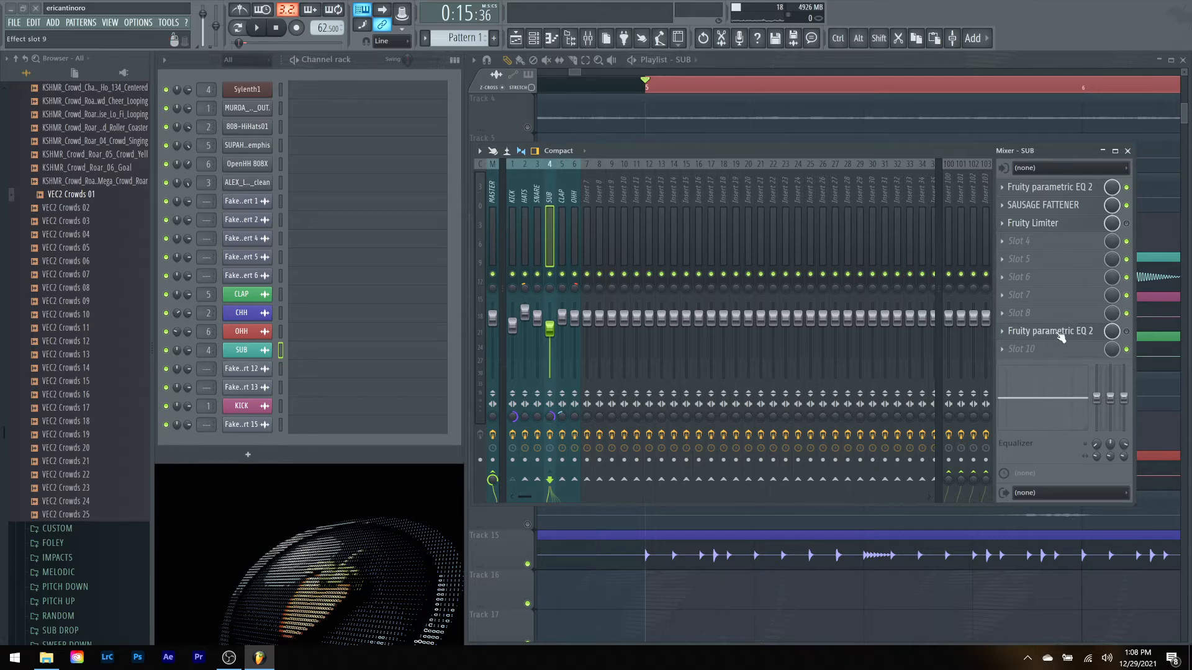
Step: Enable the Fruity Parametric EQ 2 in slot 9 of the SUB track and open it while the loop plays
key(space)
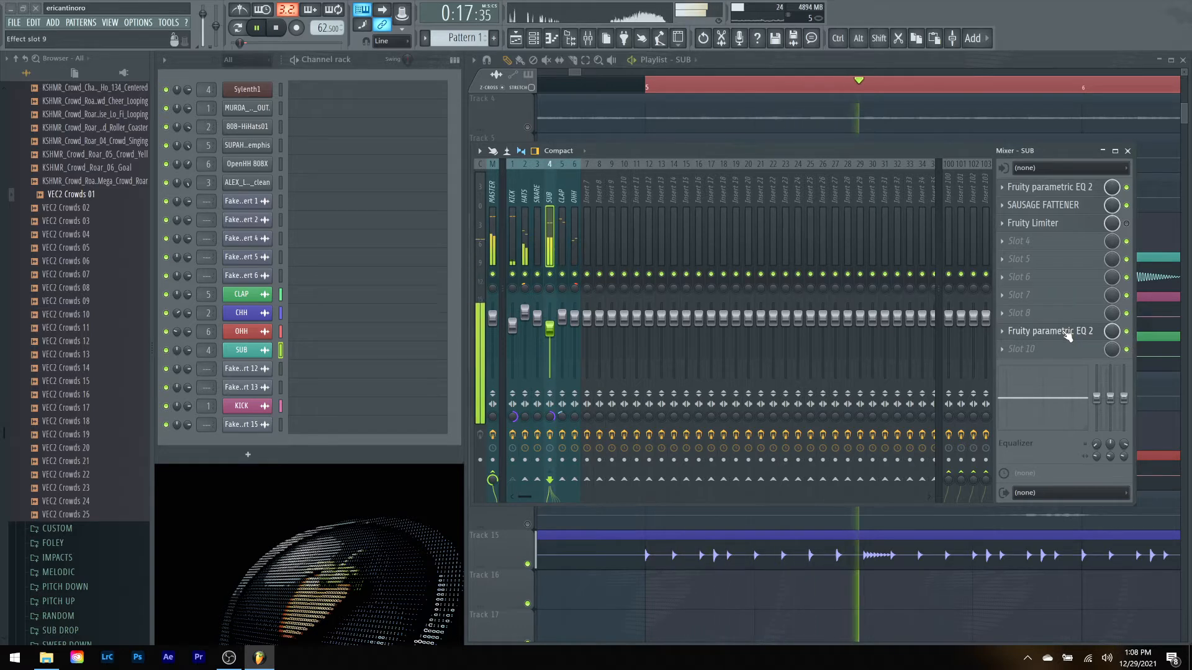
click(1067, 332)
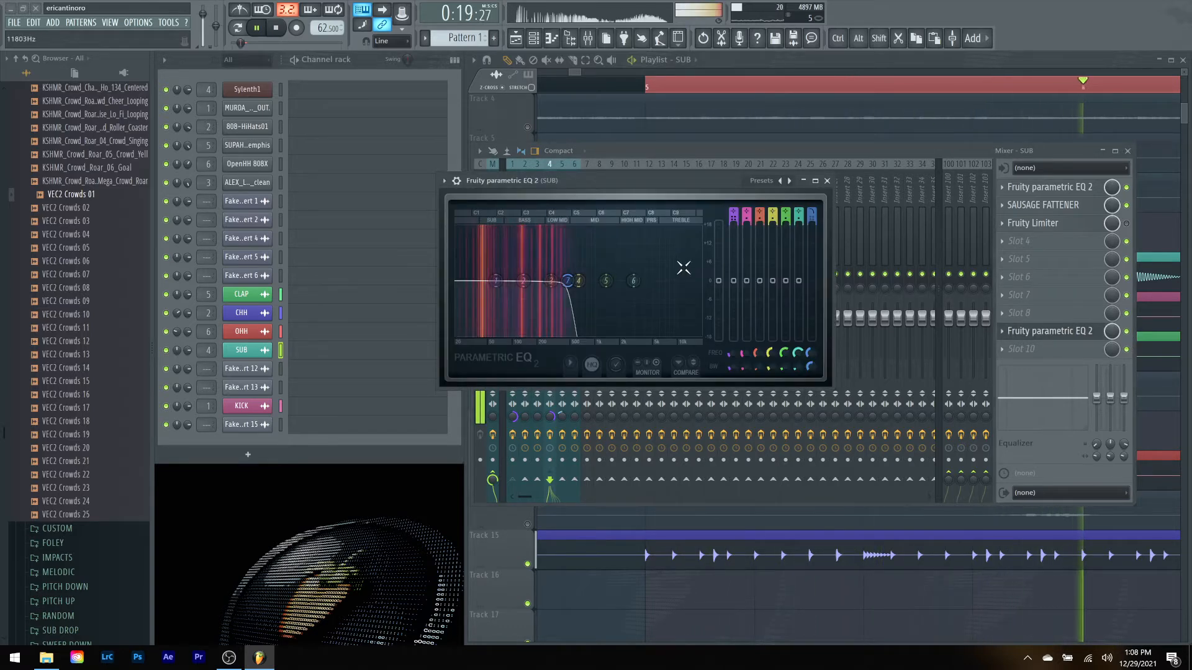
key(space)
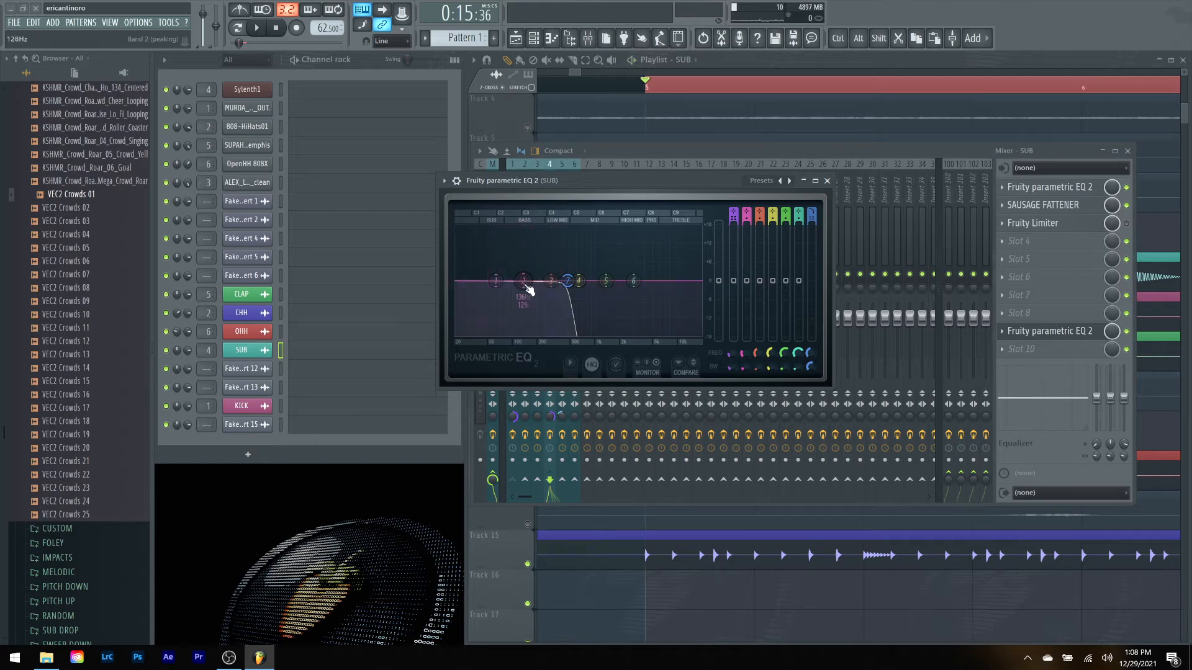
Step: Sweep EQ band 4 through the sub's low mids, cut it slightly at 202 Hz, soften the low-pass slope and audition
drag(579, 280, 550, 268)
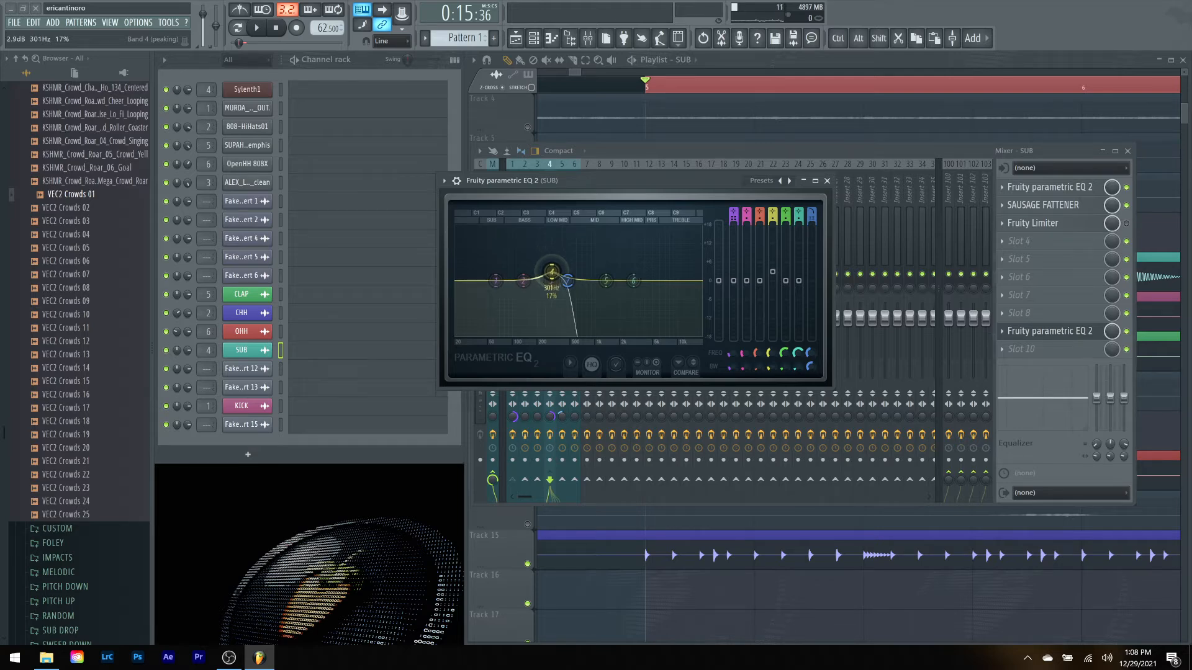
key(space)
drag(551, 272, 538, 231)
key(space)
drag(772, 230, 773, 267)
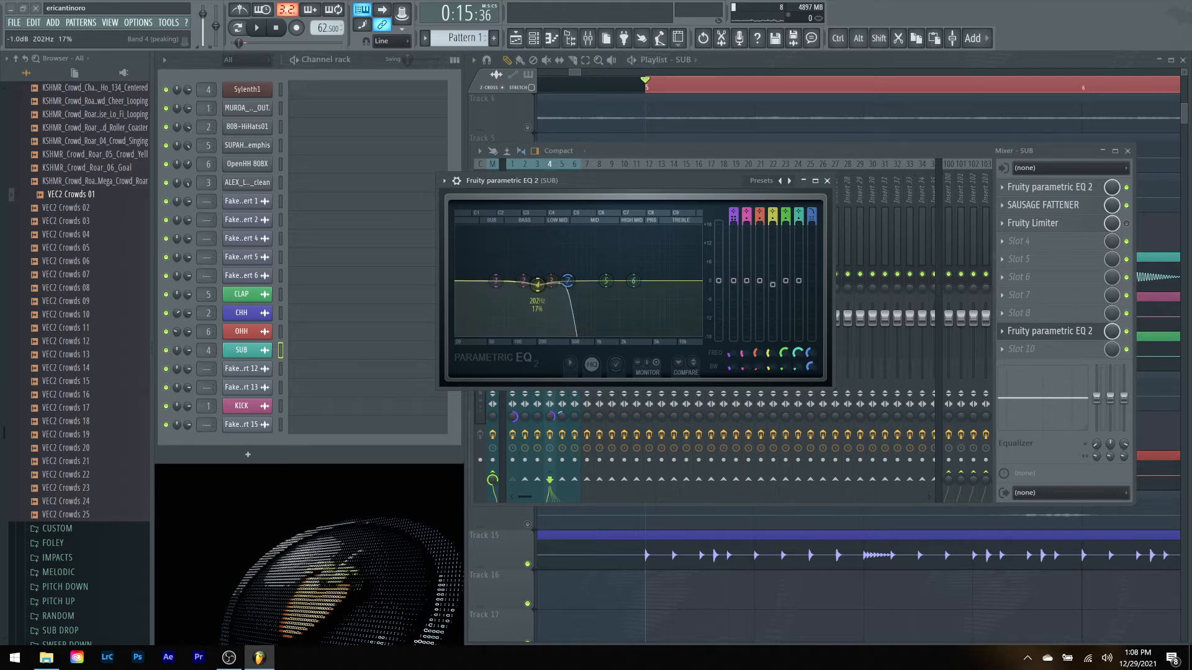
key(space)
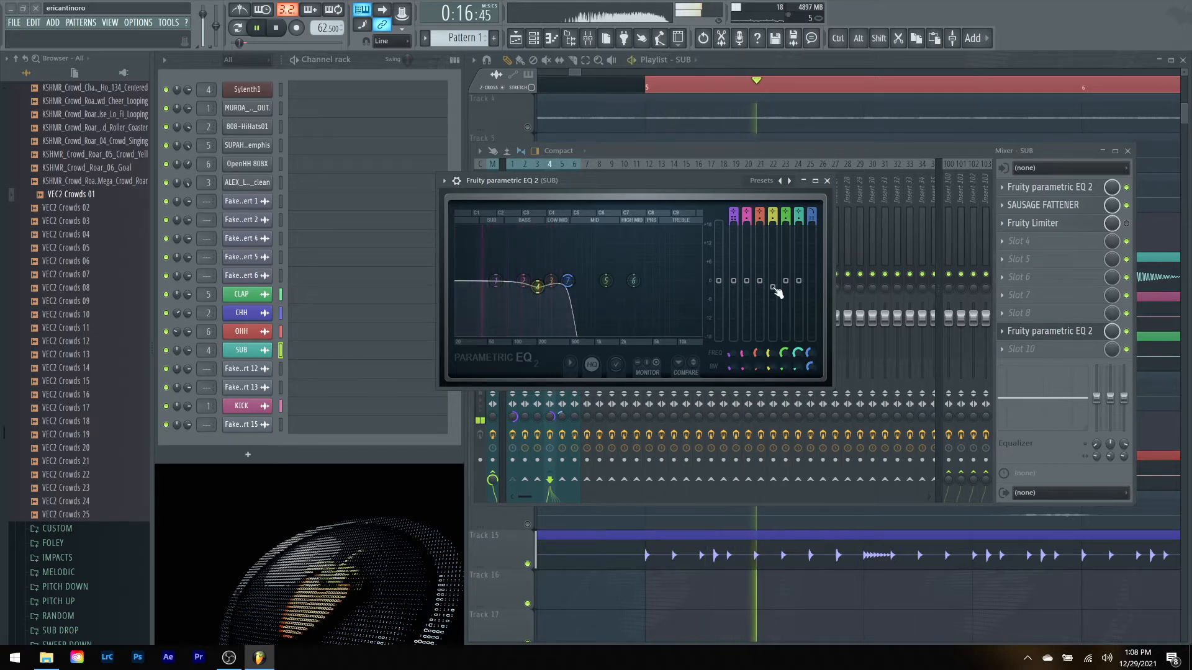
key(space)
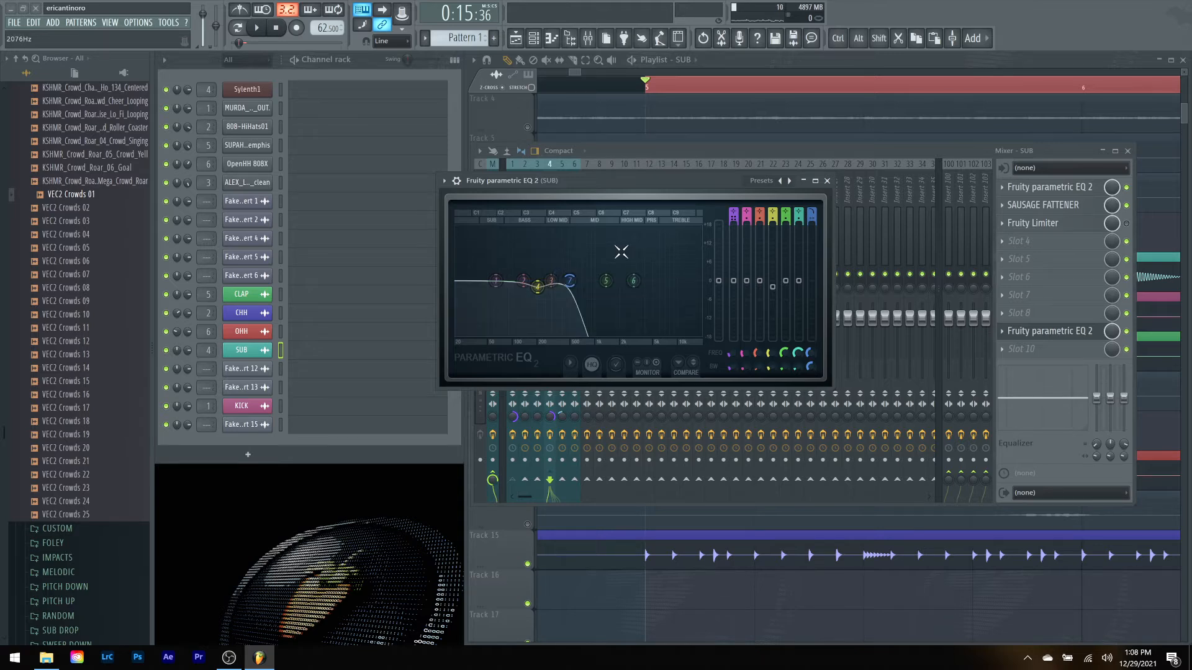
Step: Give the sub a gentle EQ band 2 boost at about 46 Hz with a 27% width, auditioning the change
key(space)
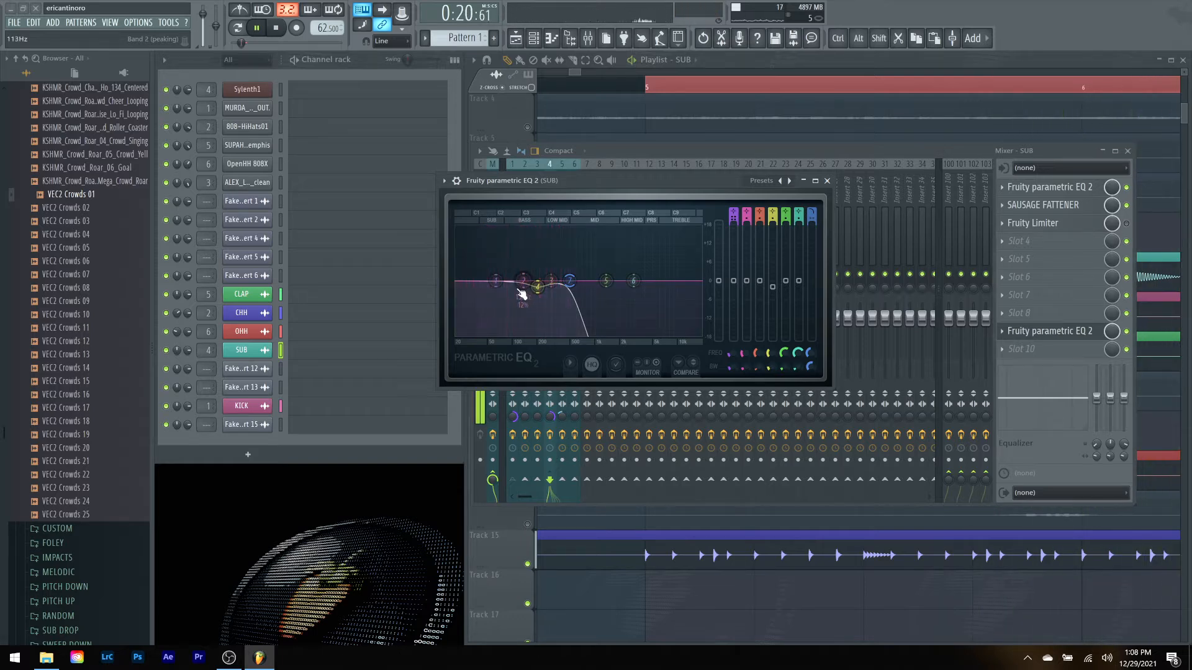
key(space)
drag(486, 273, 484, 272)
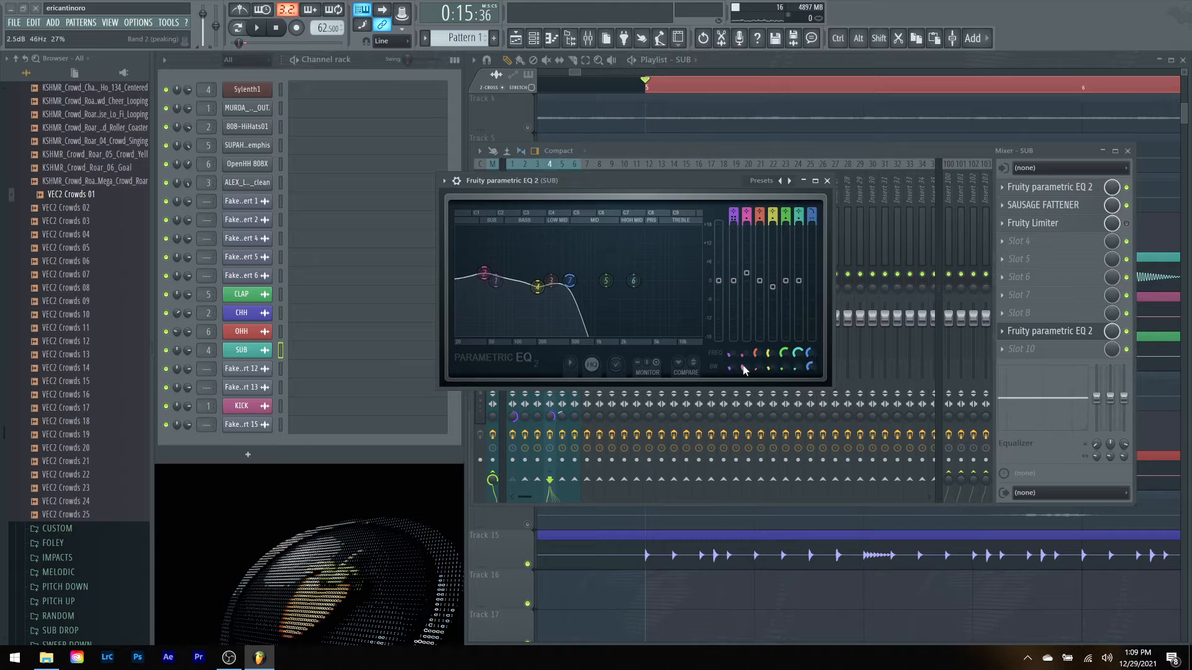
key(space)
mouse_move(486, 274)
mouse_down()
mouse_move(484, 239)
mouse_move(484, 277)
mouse_up()
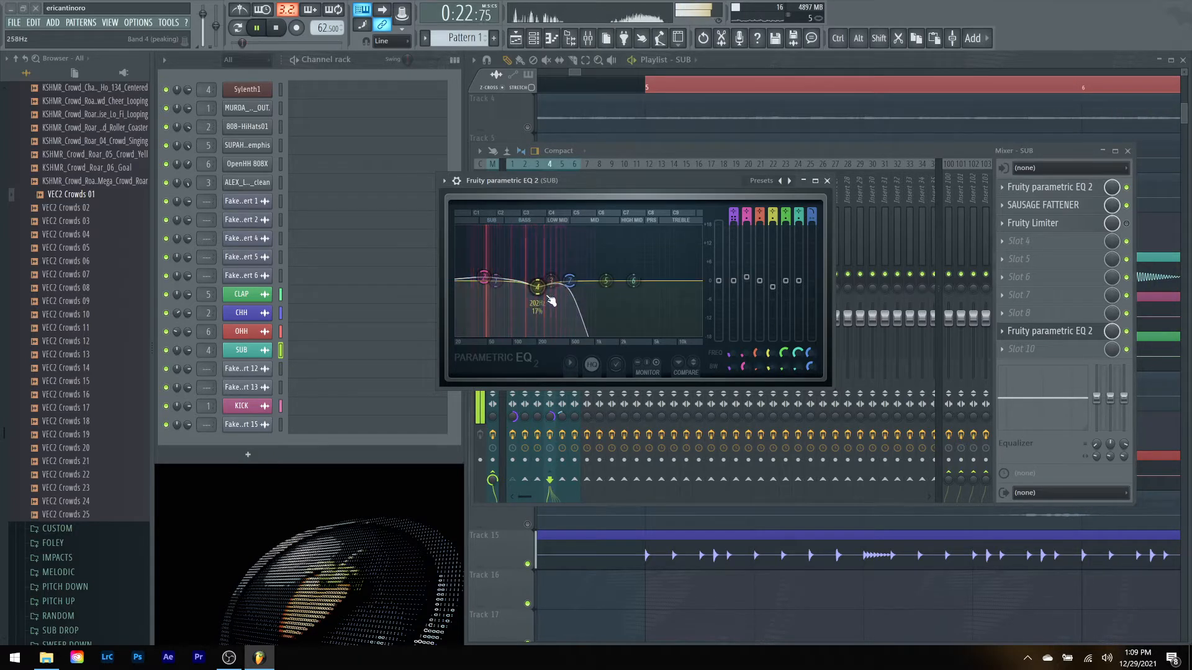
Step: Move EQ band 4 to 293 Hz with a 3.2 dB cut and 13% width, and audition the sub
drag(538, 286, 551, 250)
key(space)
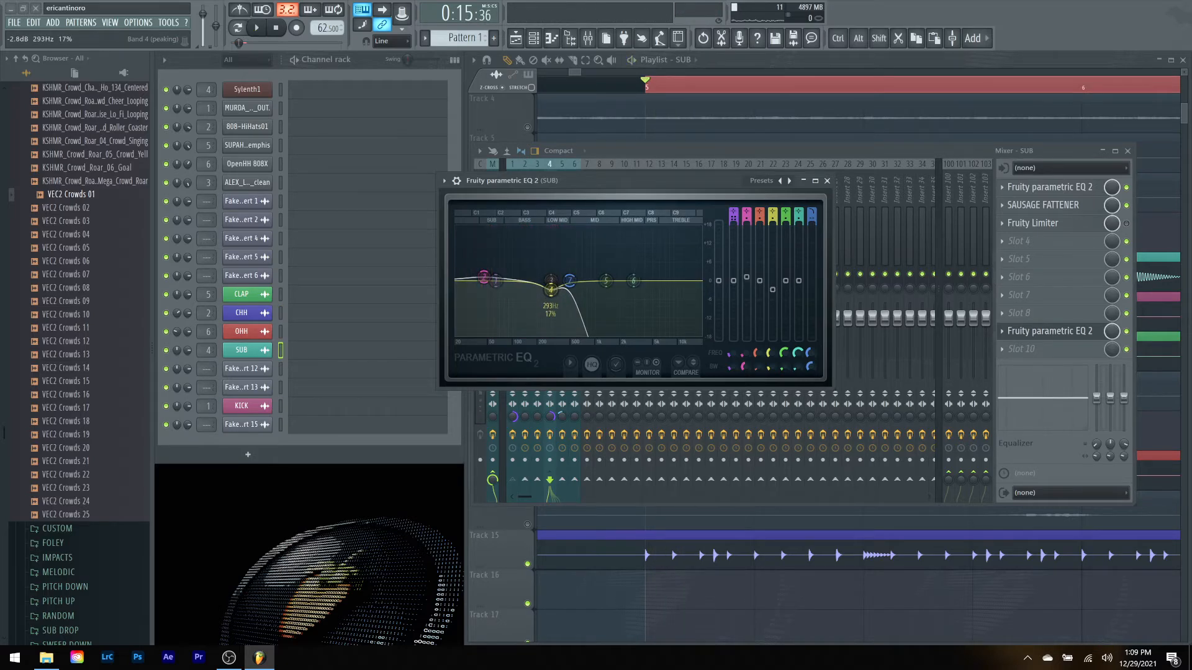
drag(770, 364, 770, 357)
drag(773, 289, 773, 290)
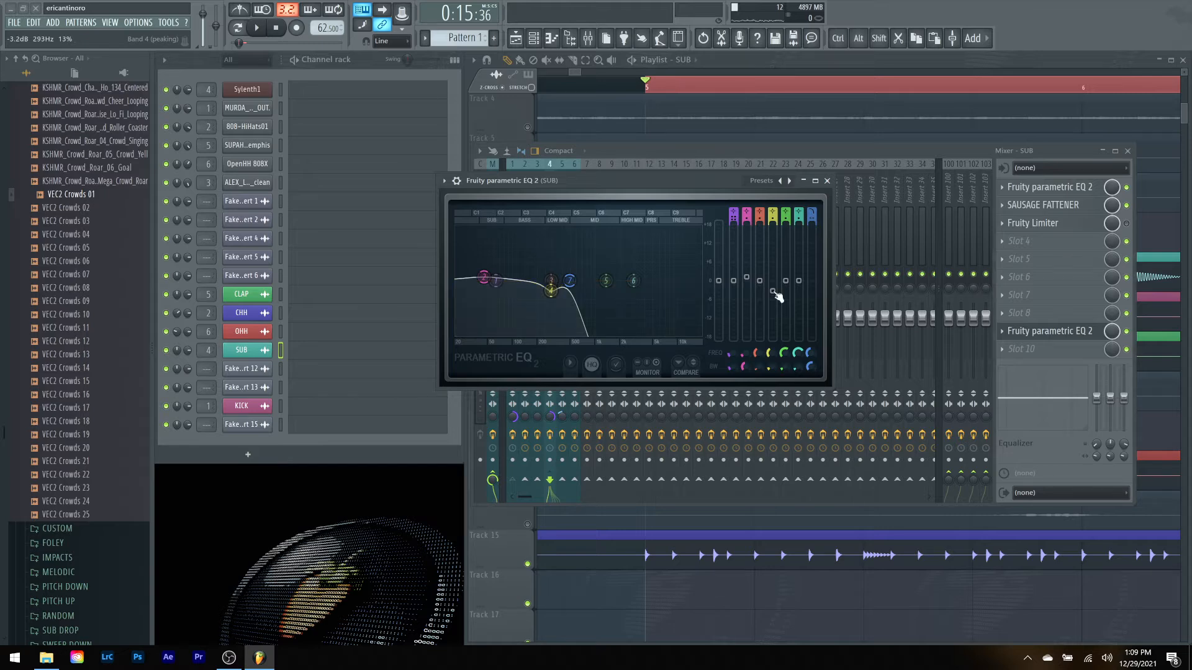
key(space)
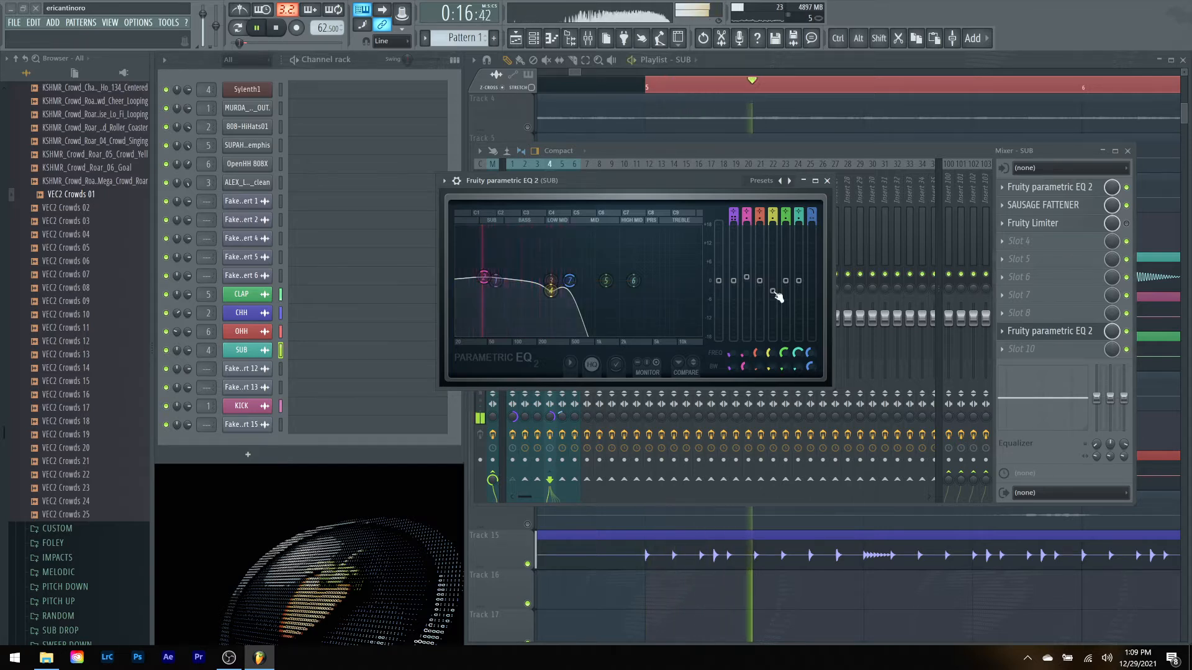
key(space)
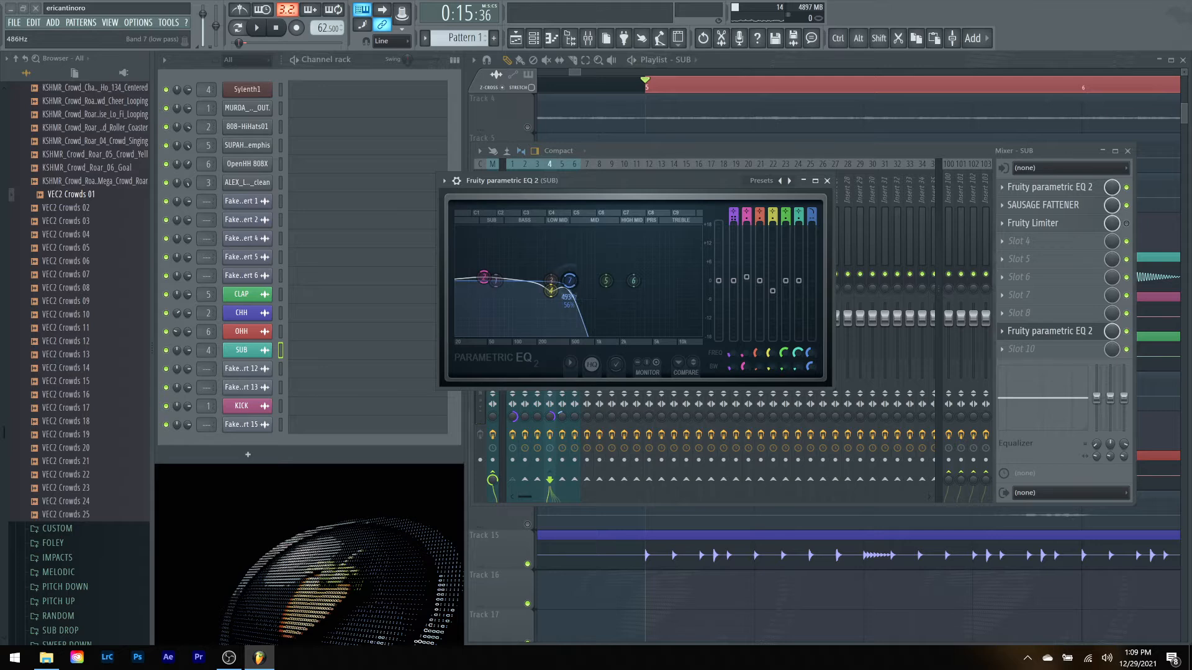
Step: Audition the loop and reshape the SUB EQ: cut band 5 at about 133 Hz and raise band 4 near 0 dB at about 304 Hz
key(space)
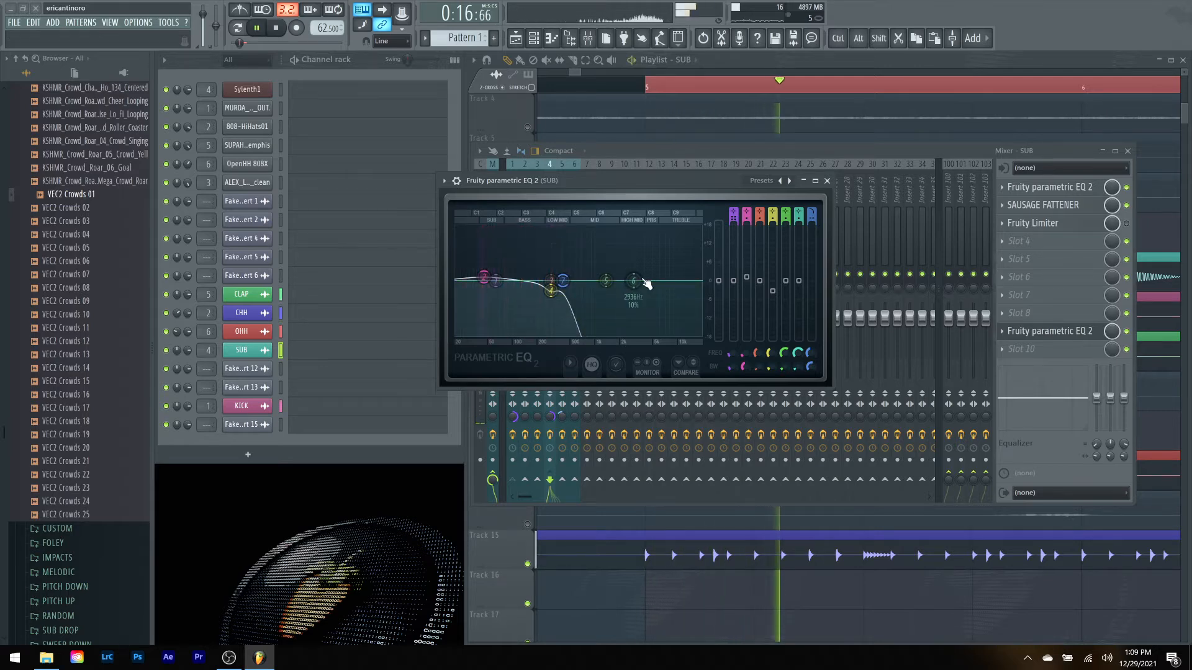
key(space)
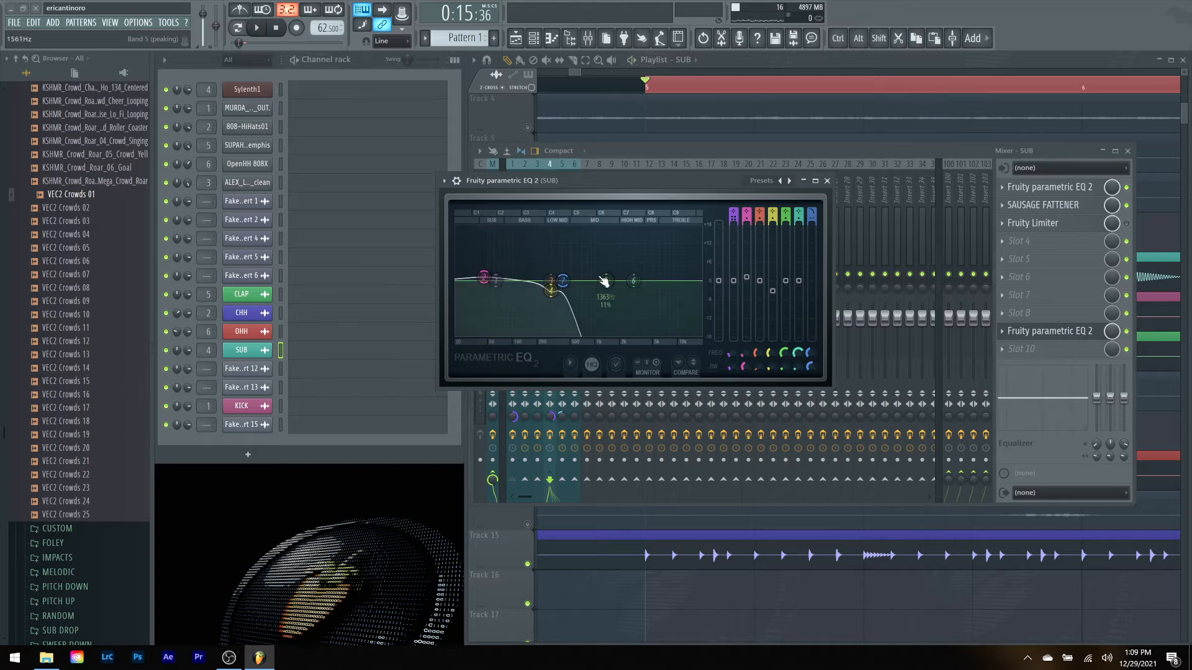
mouse_move(542, 267)
mouse_down()
mouse_move(522, 234)
mouse_move(489, 239)
mouse_move(523, 266)
mouse_up()
key(space)
key(space)
key(space)
drag(551, 290, 551, 283)
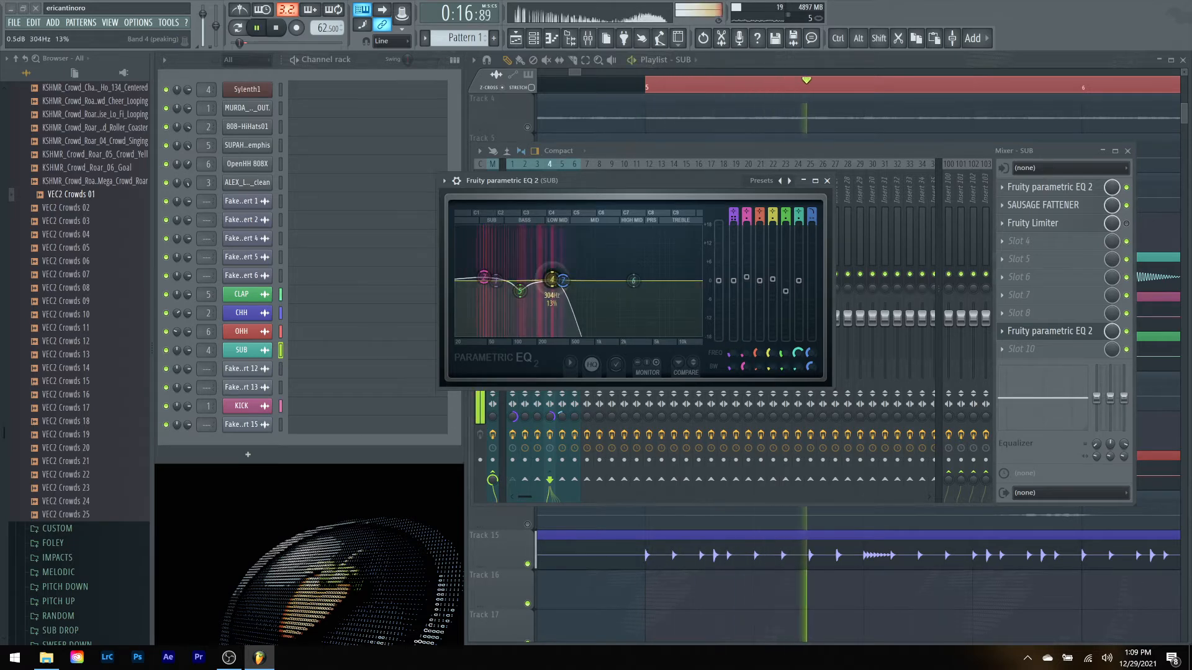
drag(519, 291, 522, 287)
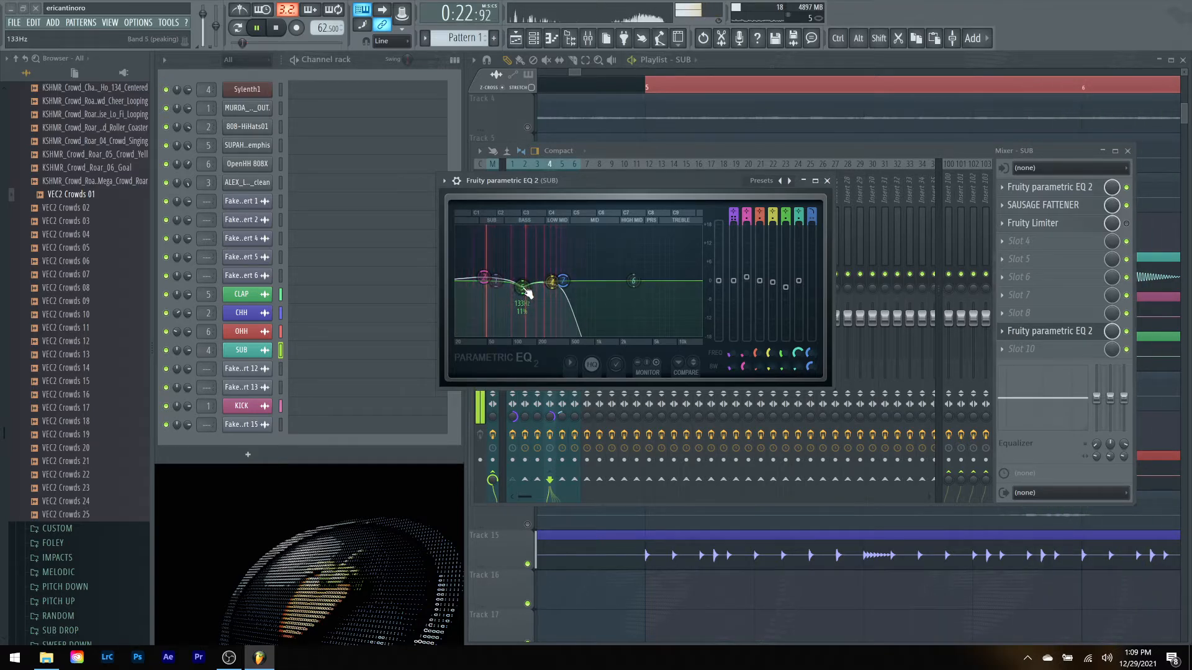
key(space)
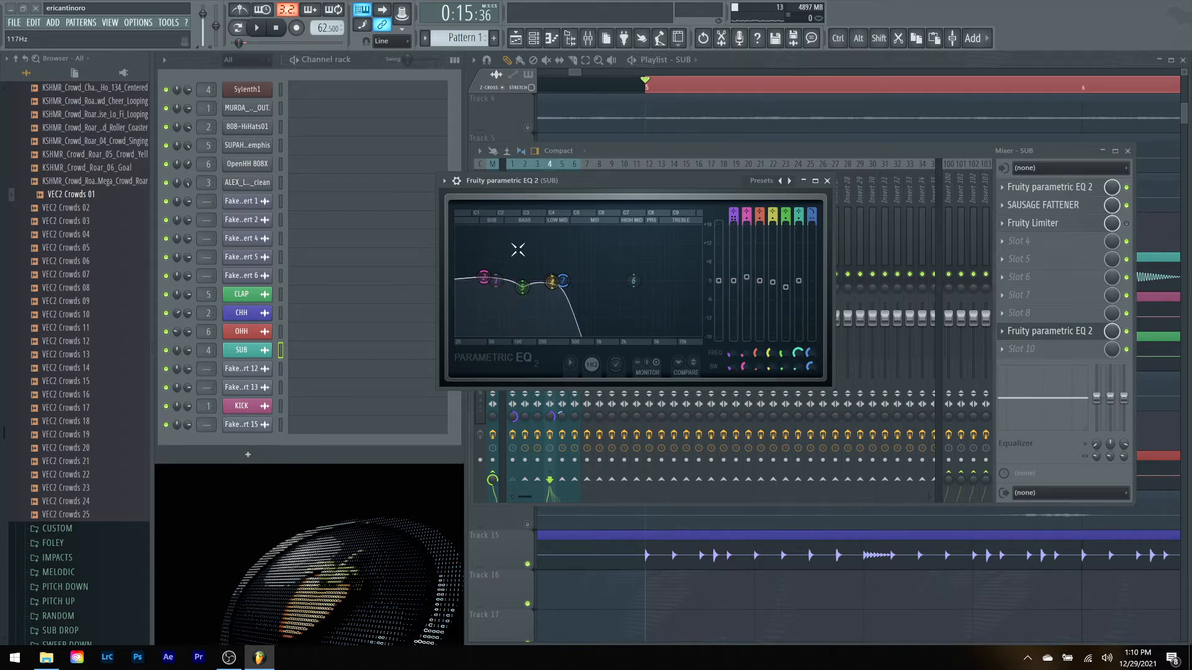
Step: Compare the loop with the SUB track's second parametric EQ, in slot 9, enabled and bypassed
key(space)
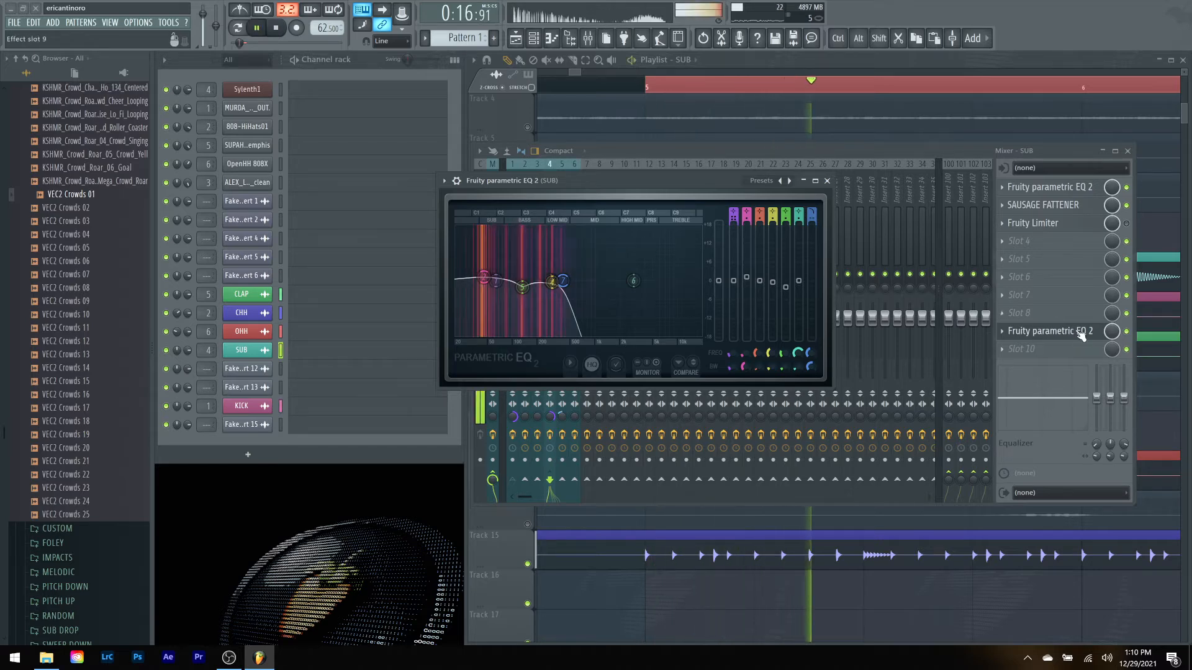
key(space)
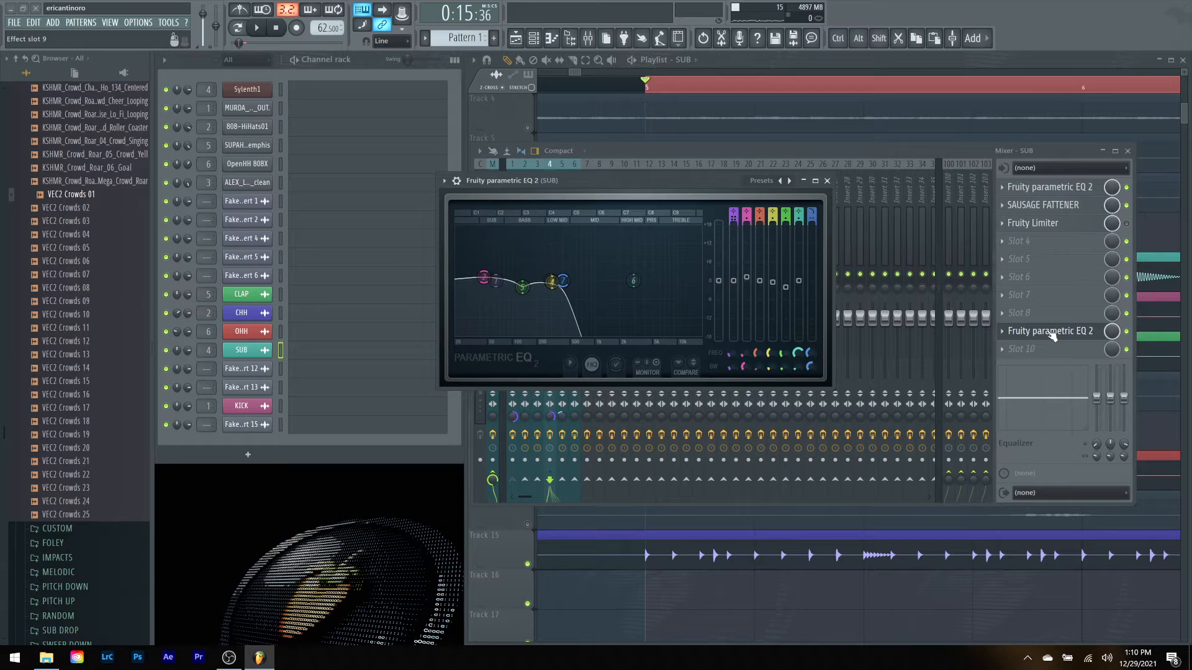
click(1127, 332)
key(space)
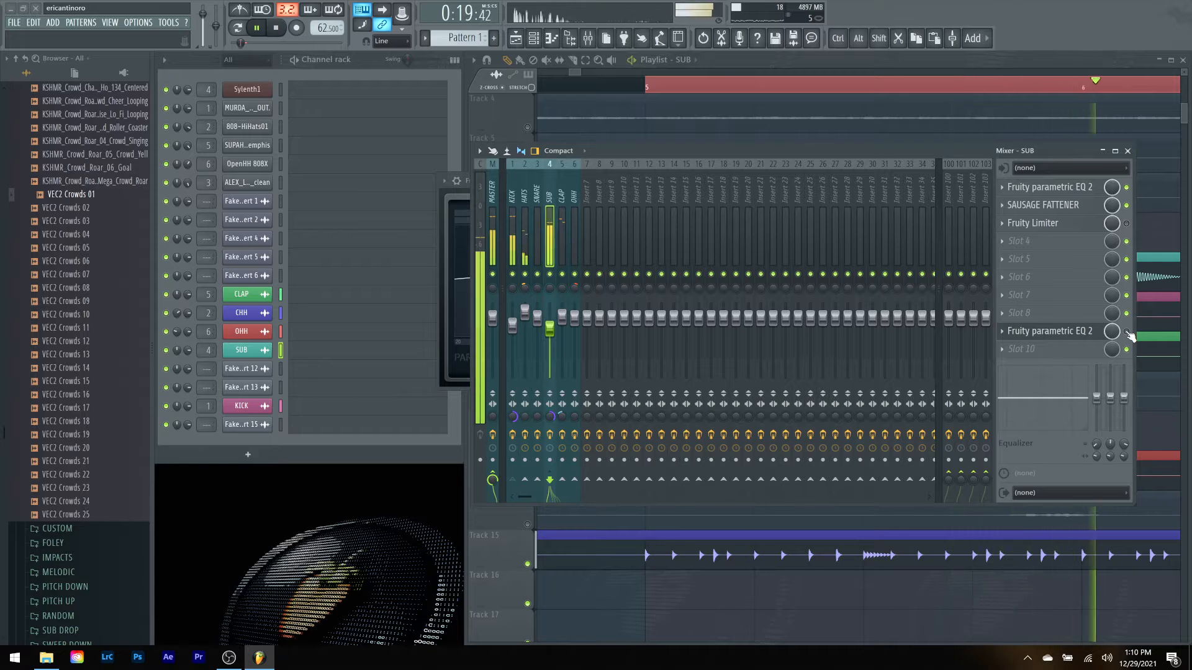
key(space)
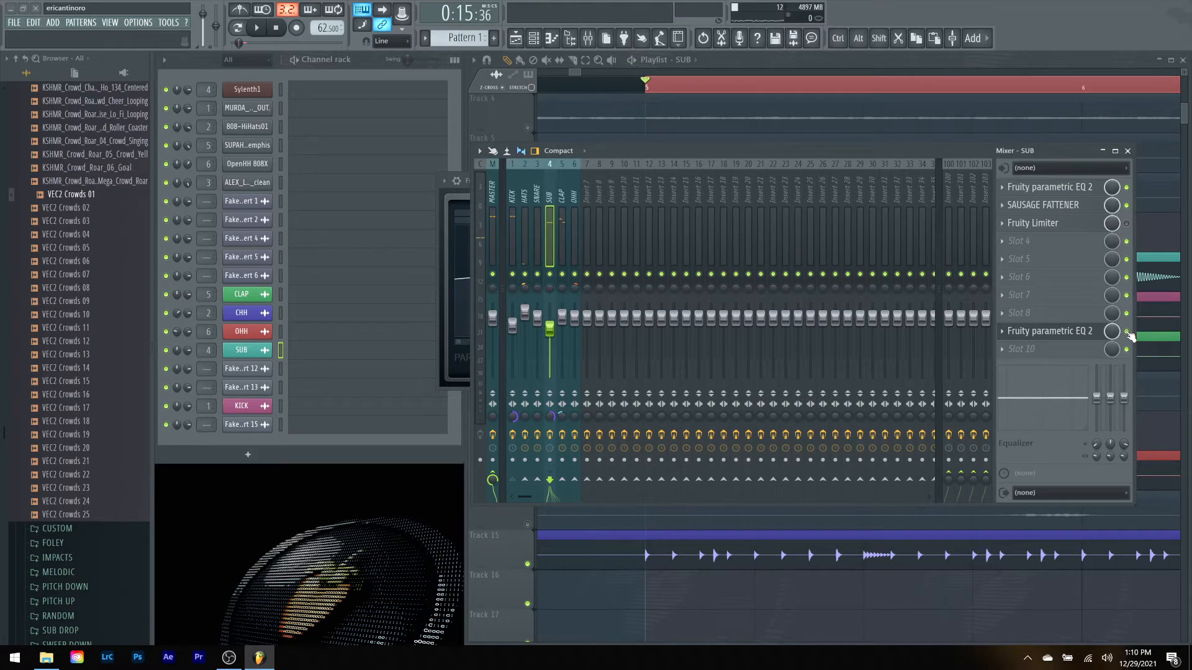
key(space)
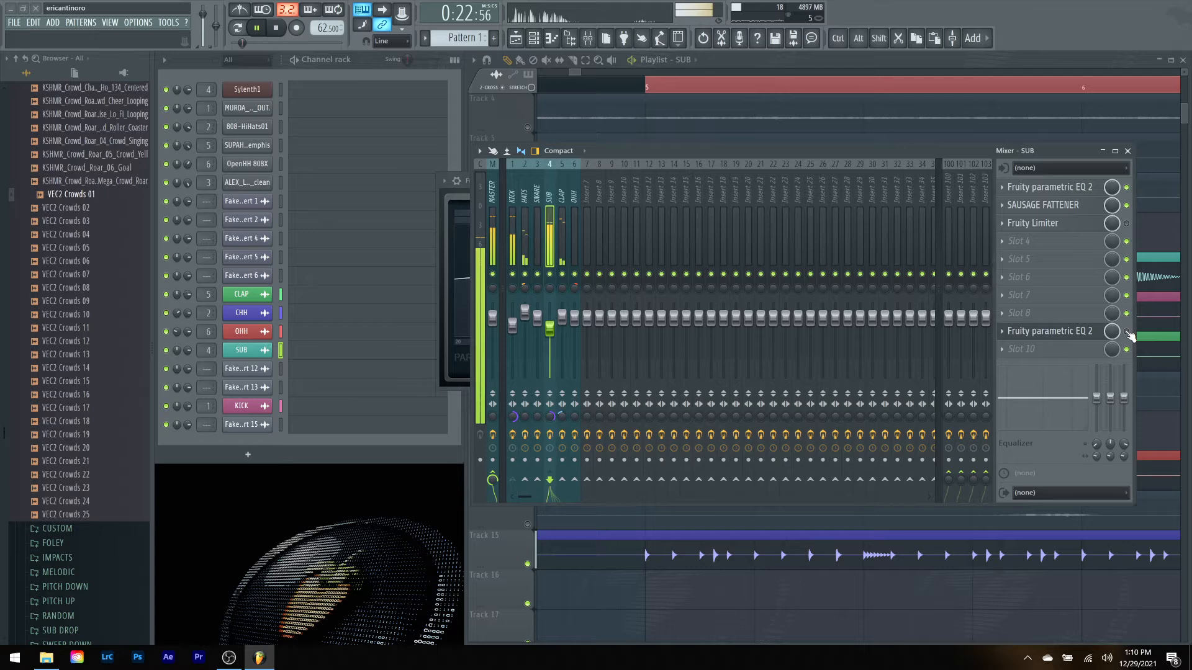
key(space)
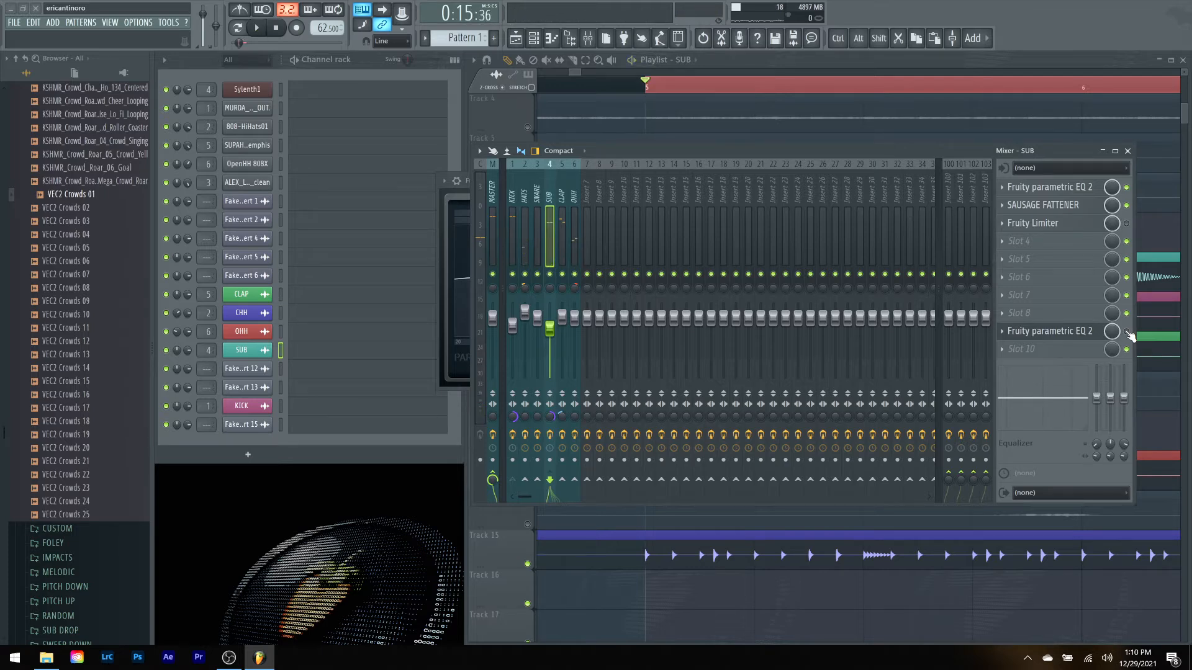
Step: Lower band 4 and nudge band 7 slightly higher in frequency in the SUB track's slot 9 EQ, close it and audition the loop
click(1057, 334)
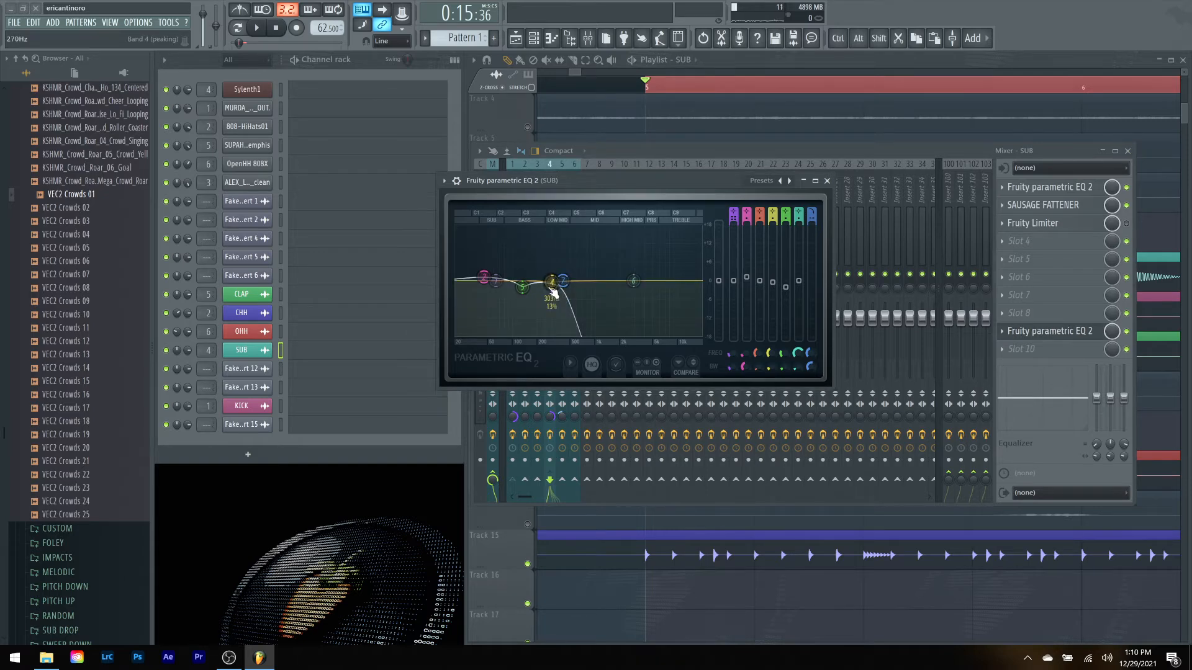
drag(552, 284, 554, 286)
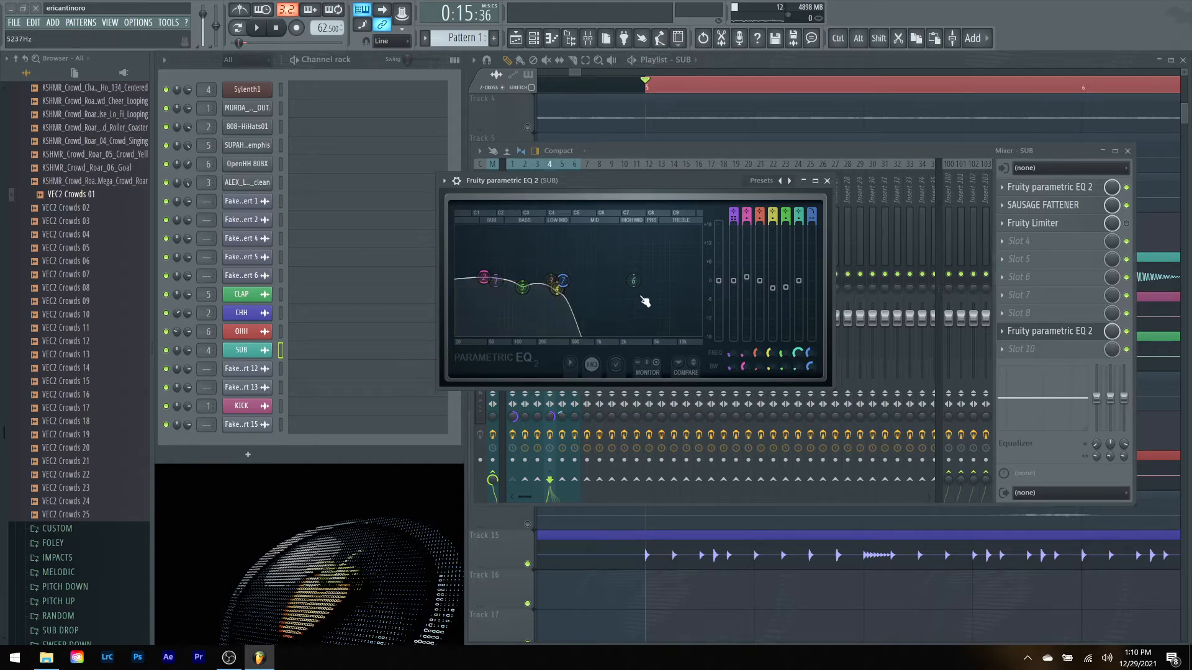
drag(562, 281, 565, 280)
click(827, 181)
key(space)
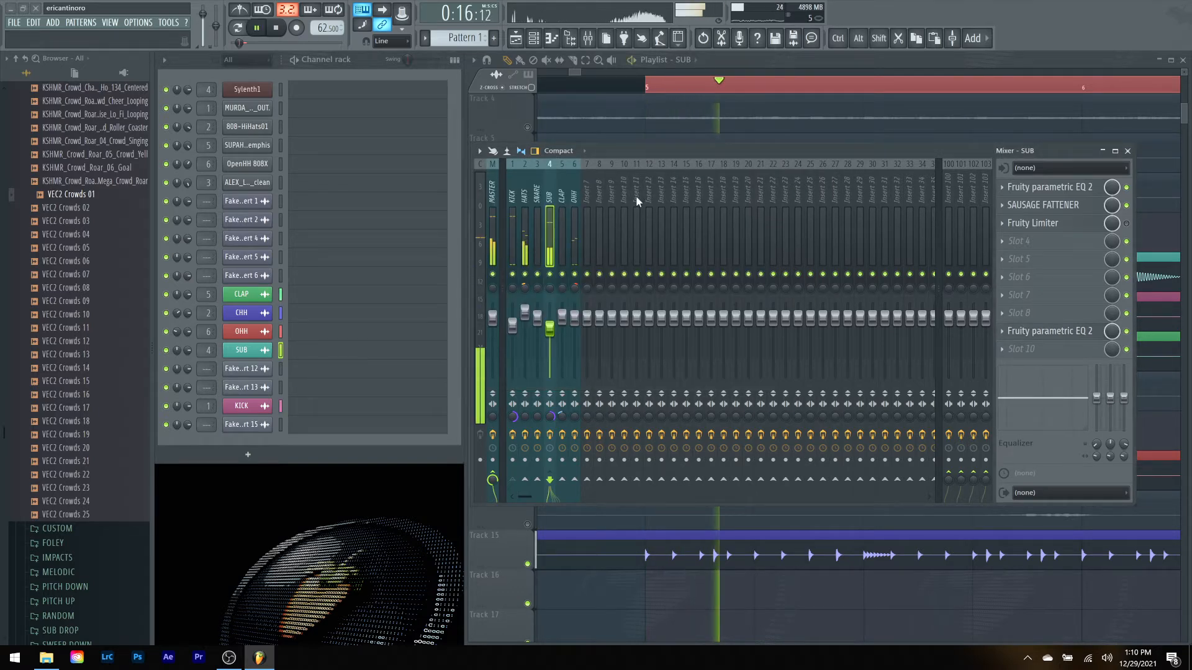
key(space)
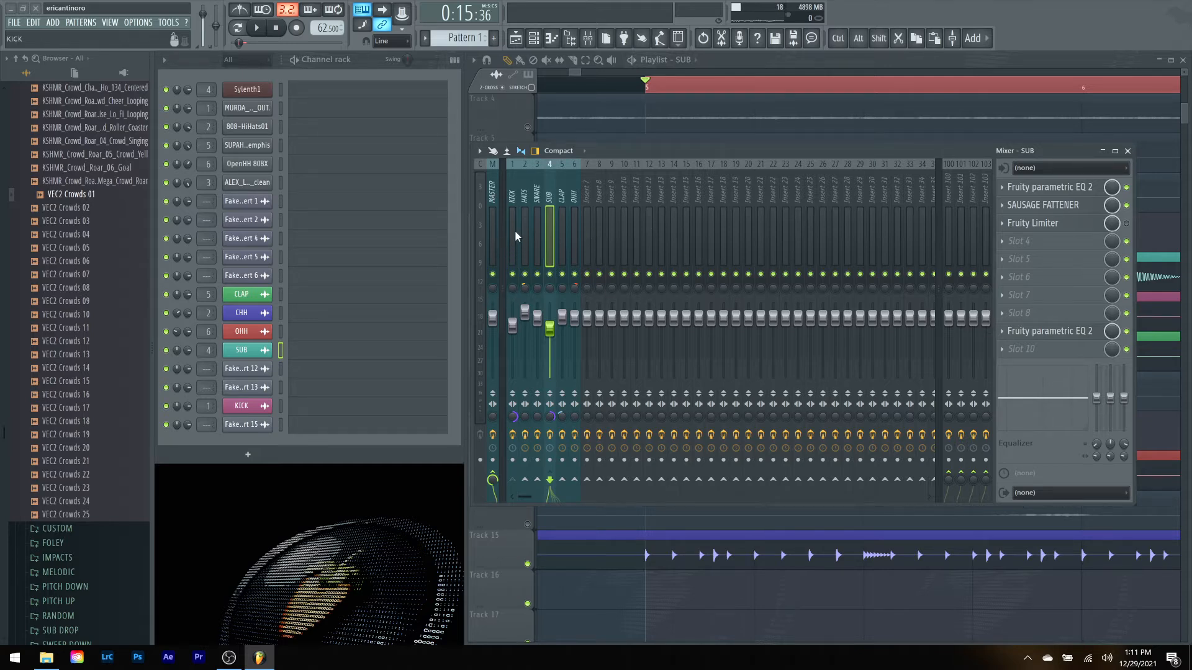
Step: Remove the Fruity Limiter from slot 3 of the SUB track
click(1001, 223)
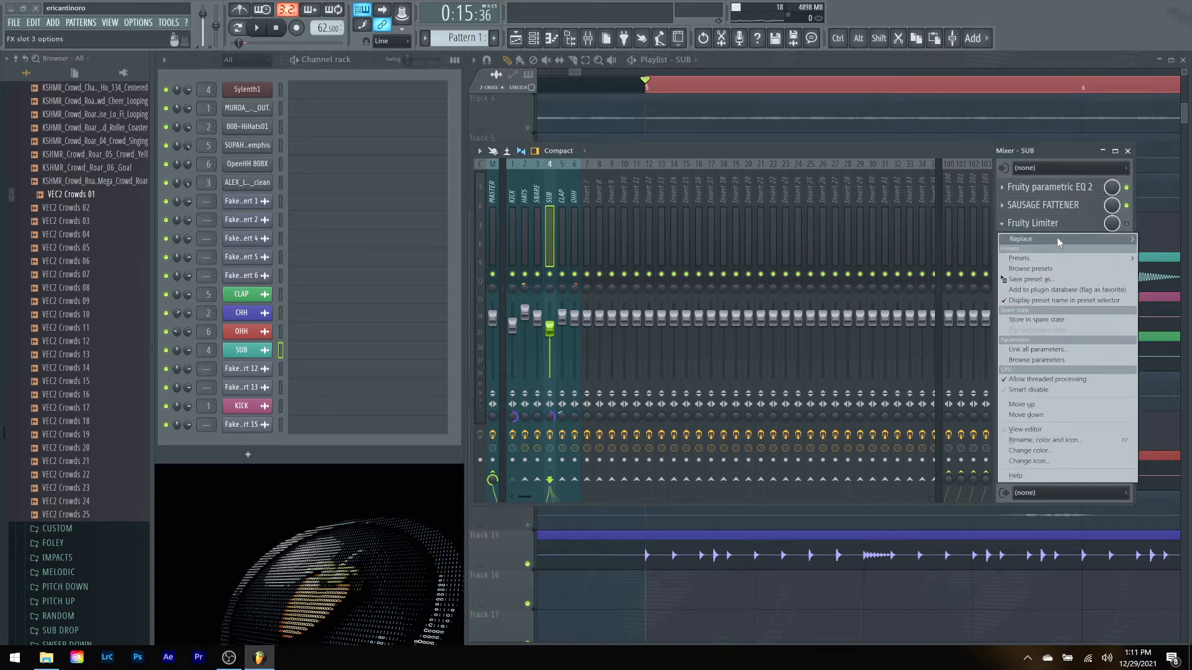
mouse_move(1058, 239)
click(807, 31)
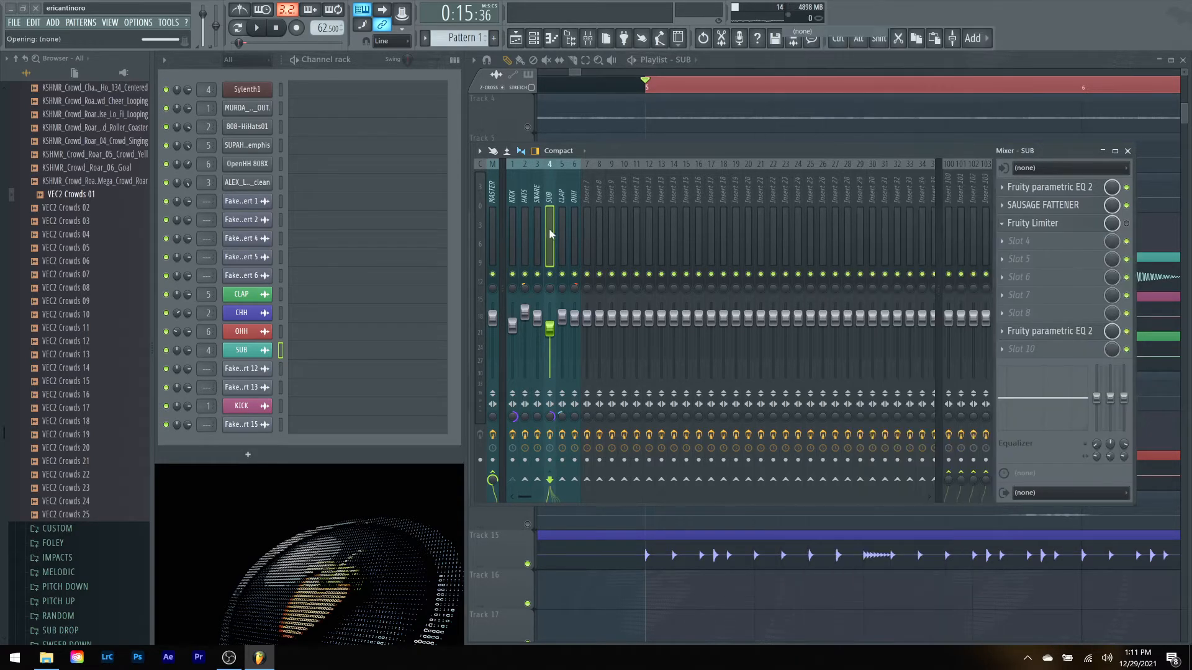
Step: Redo the sidechain routing from the KICK mixer track to the SUB track
click(513, 240)
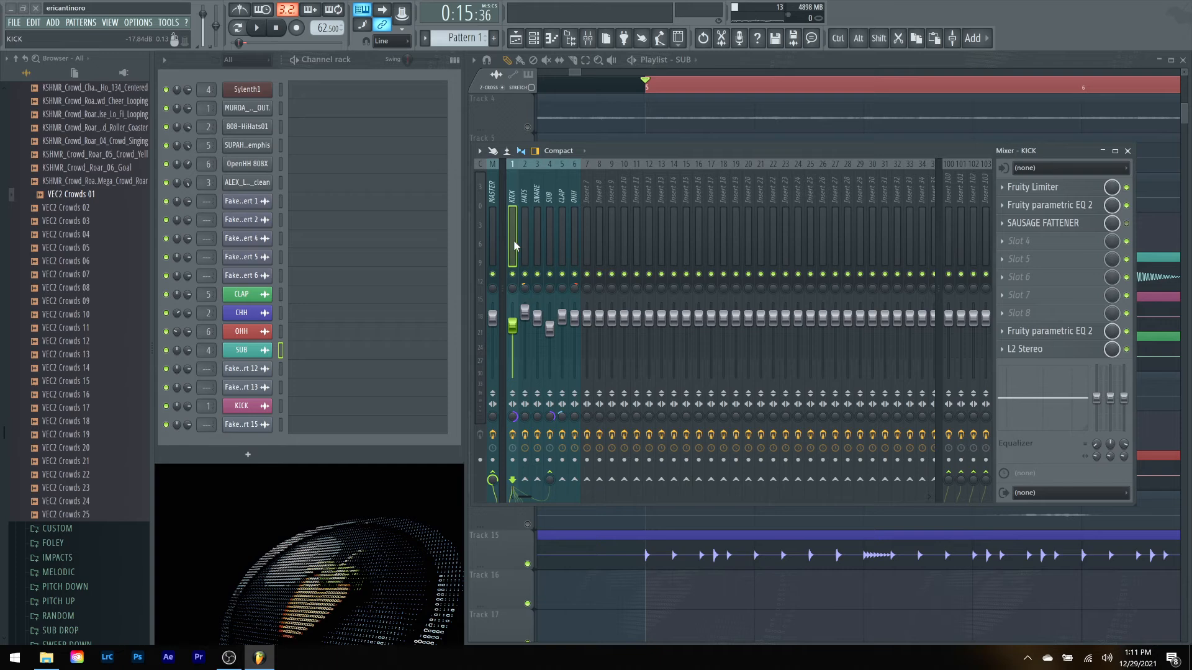
click(549, 476)
click(549, 479)
click(550, 480)
Step: Load a new Fruity Limiter in slot 3 of the SUB track
click(552, 217)
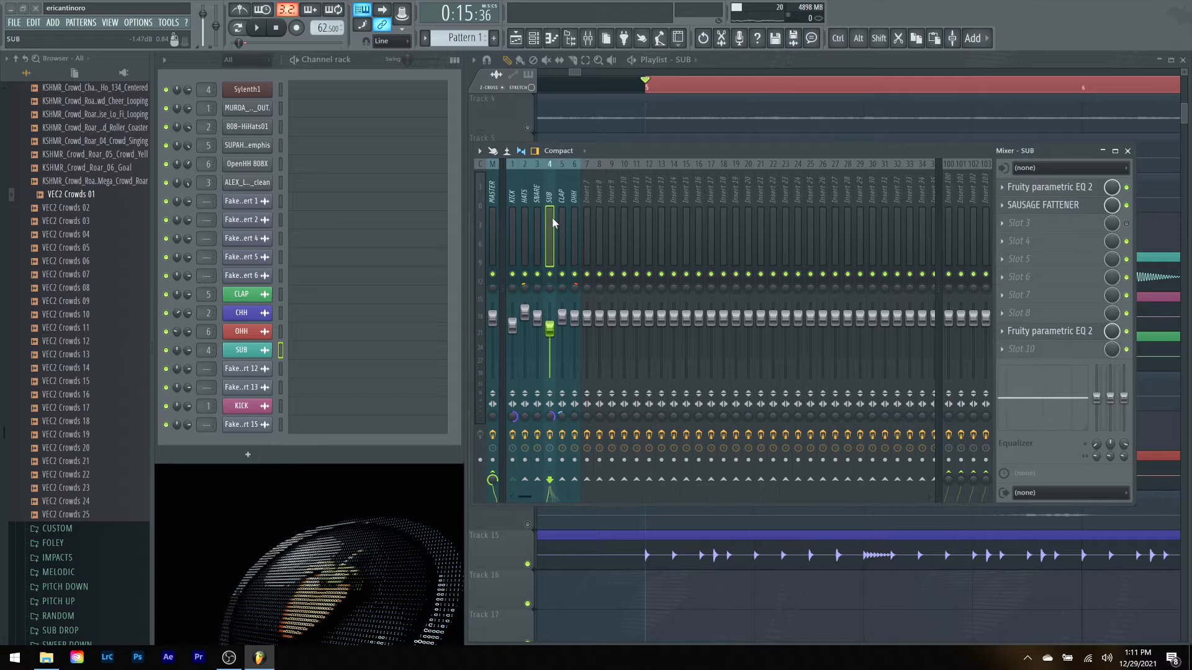
click(1001, 225)
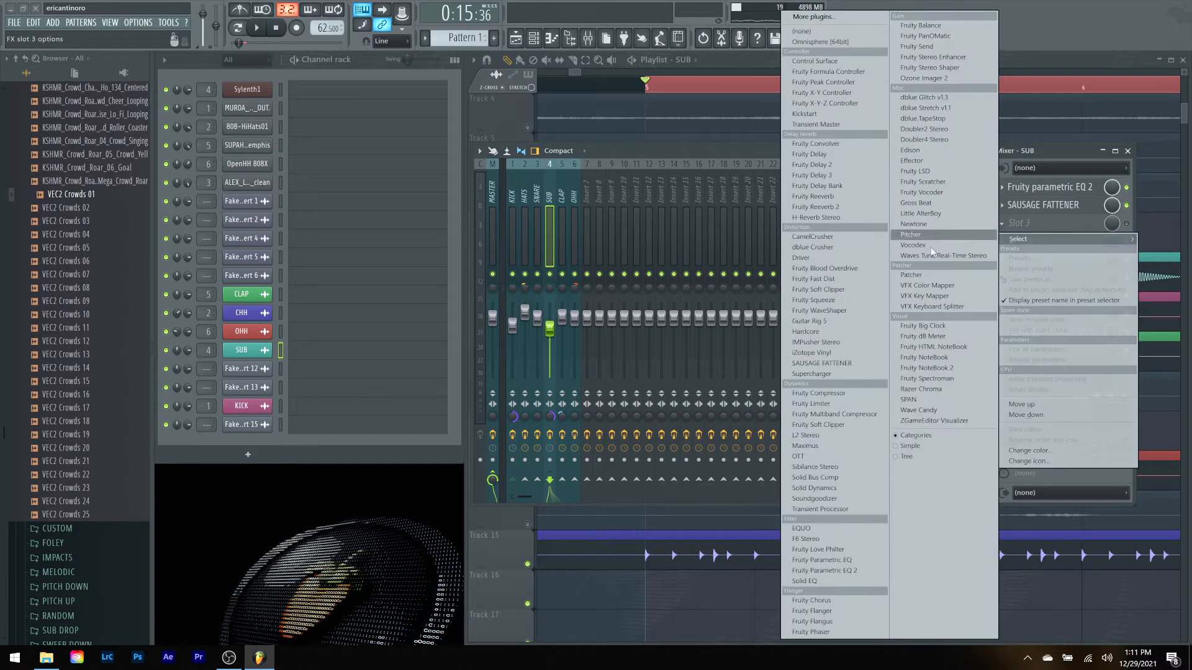
click(830, 404)
key(Escape)
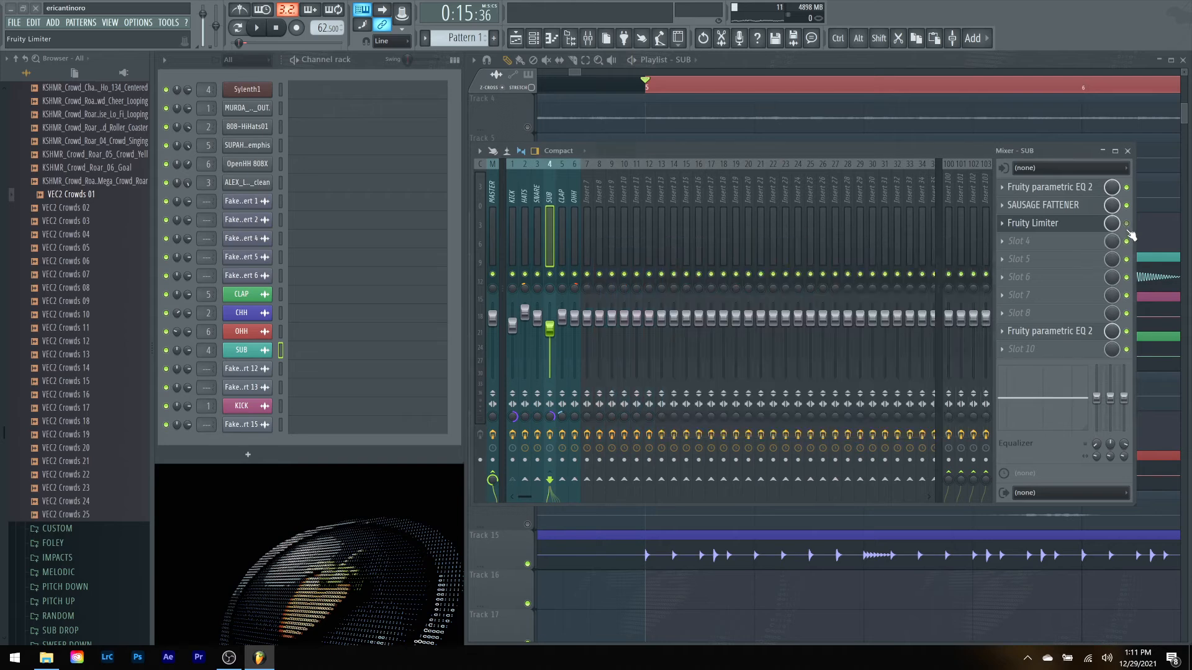
Step: Switch the SUB track's Fruity Limiter to compressor mode with sidechain 1, set the threshold to about -0.7 dB and audition the loop
click(1076, 231)
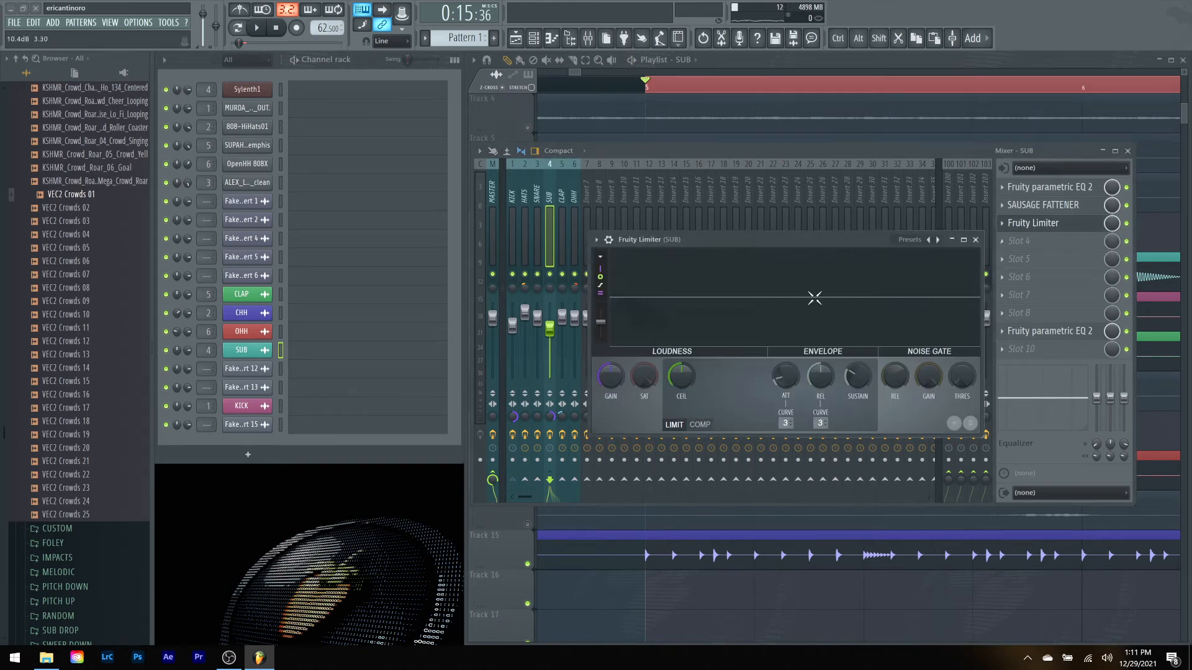
click(708, 424)
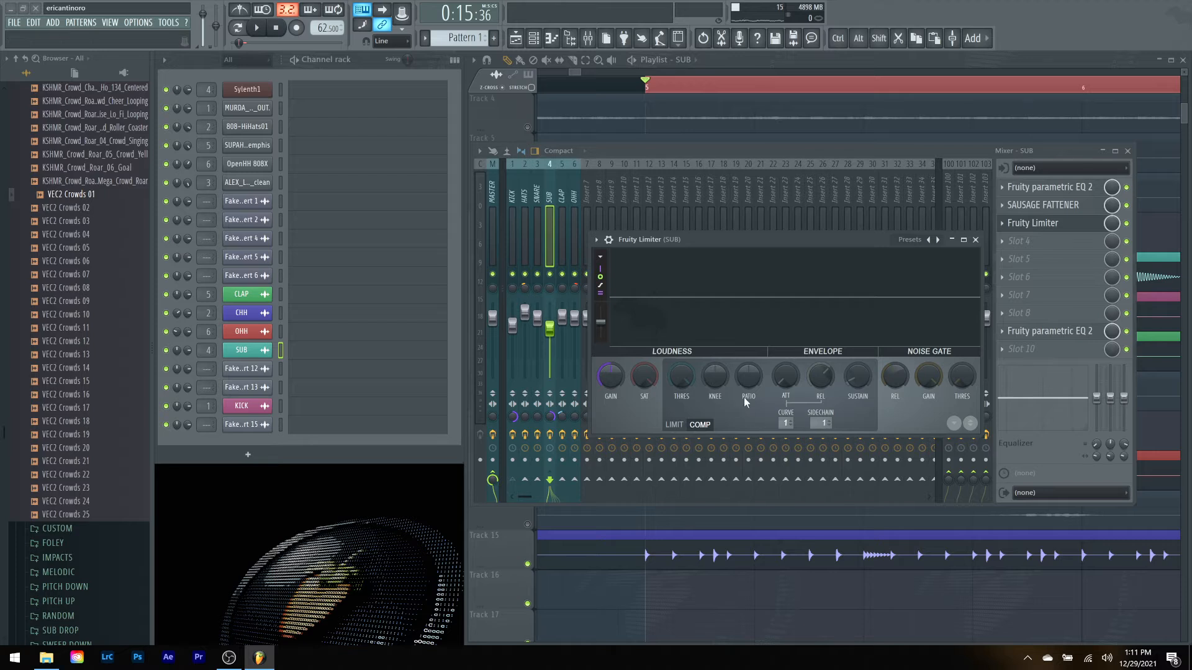
drag(681, 375, 681, 381)
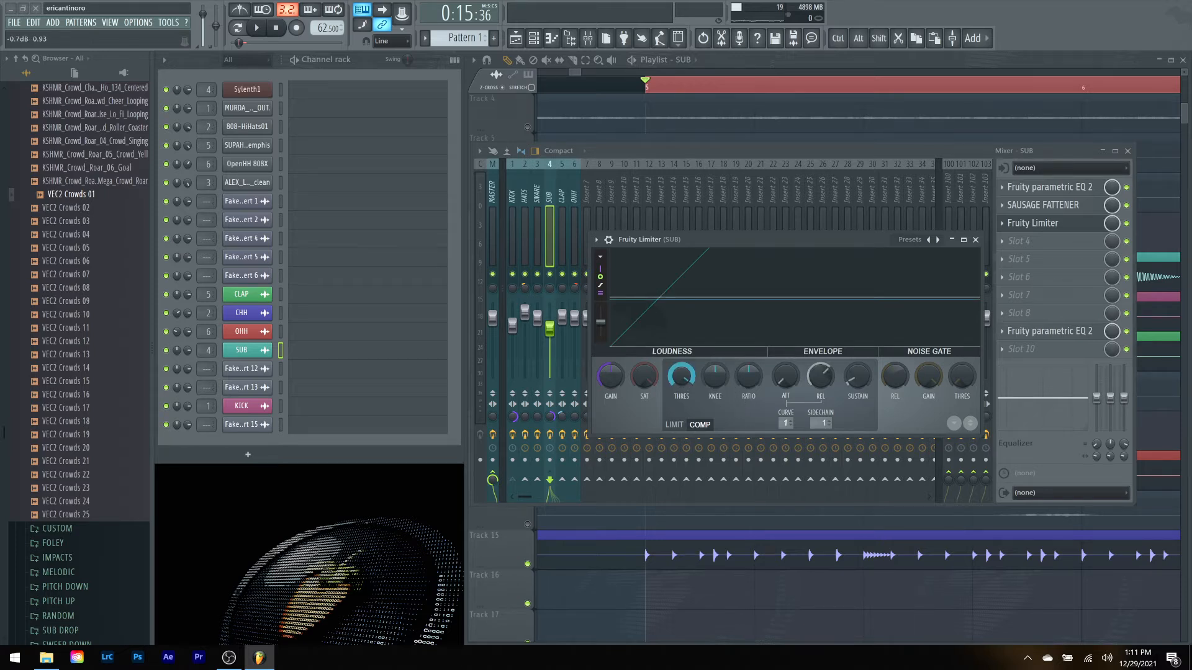
drag(672, 309, 668, 311)
key(space)
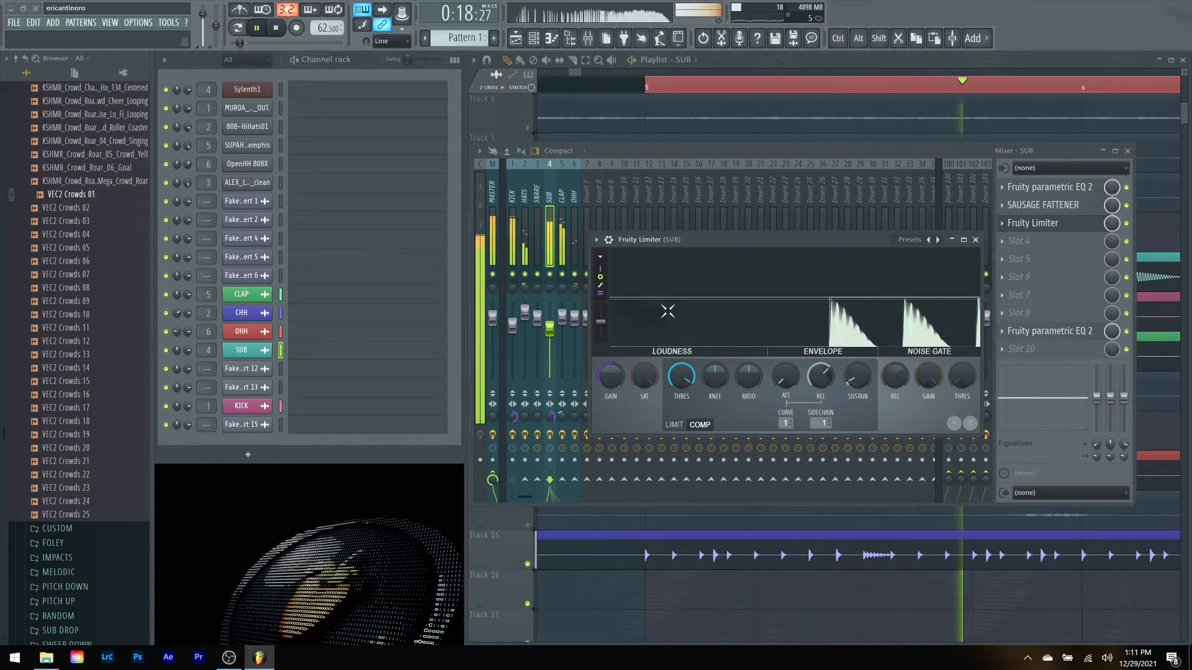
key(space)
click(773, 326)
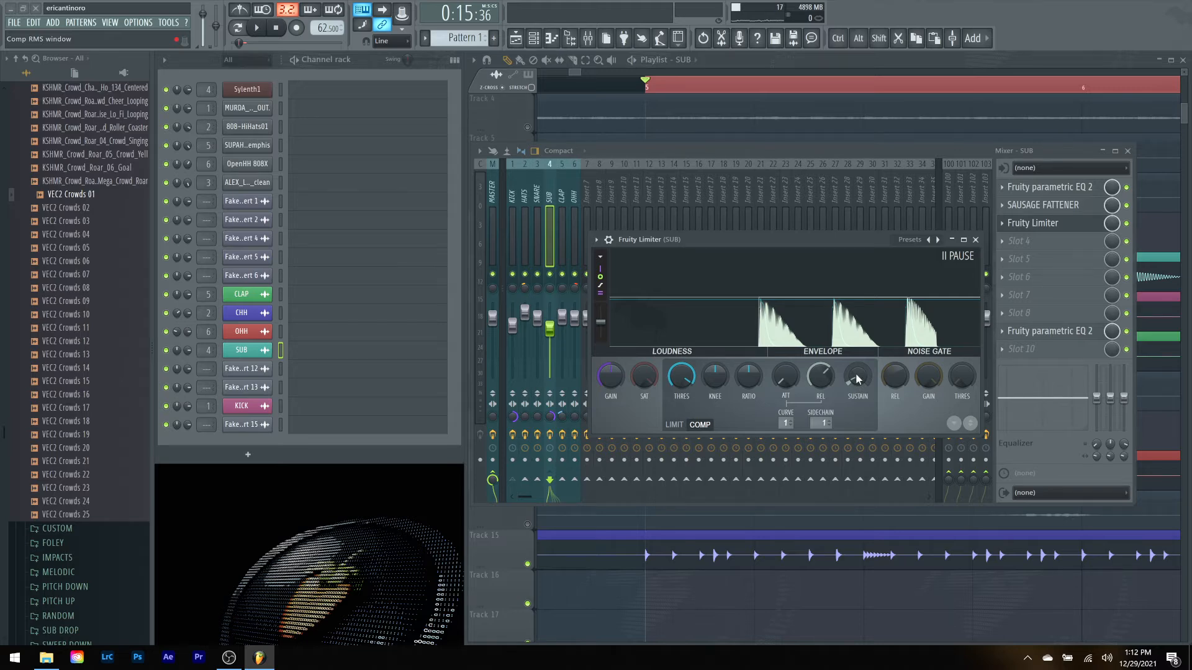
Step: Lower the compressor threshold and raise its ratio during playback to make the kick duck the sub
key(space)
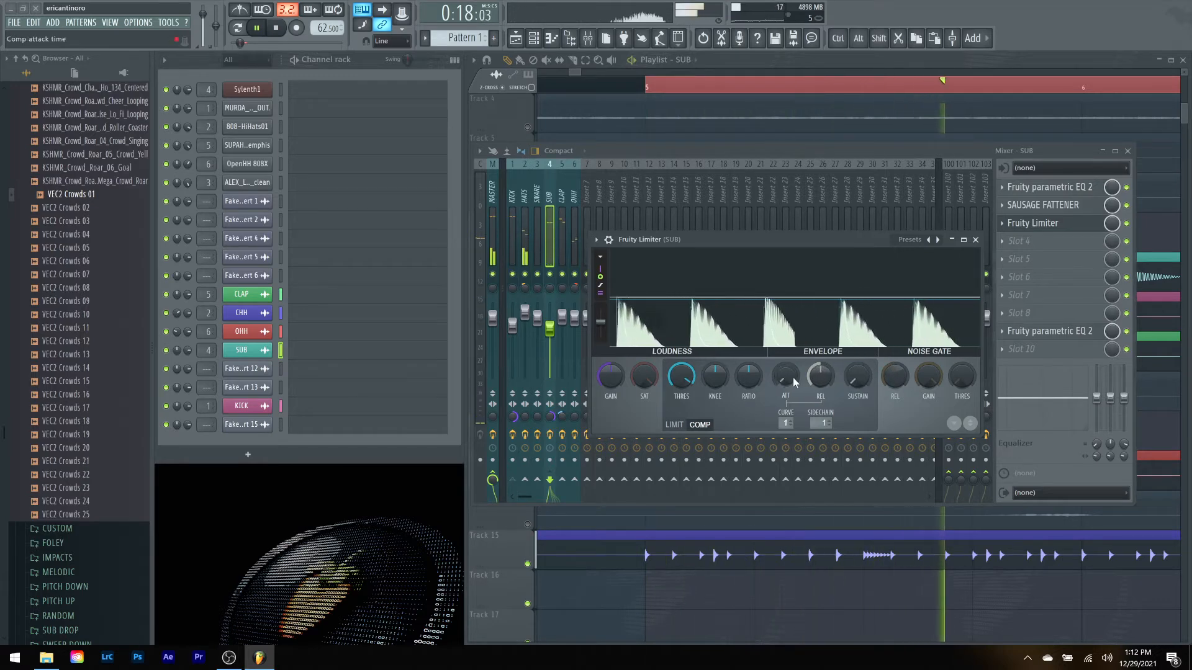
drag(681, 376, 681, 442)
drag(754, 375, 754, 310)
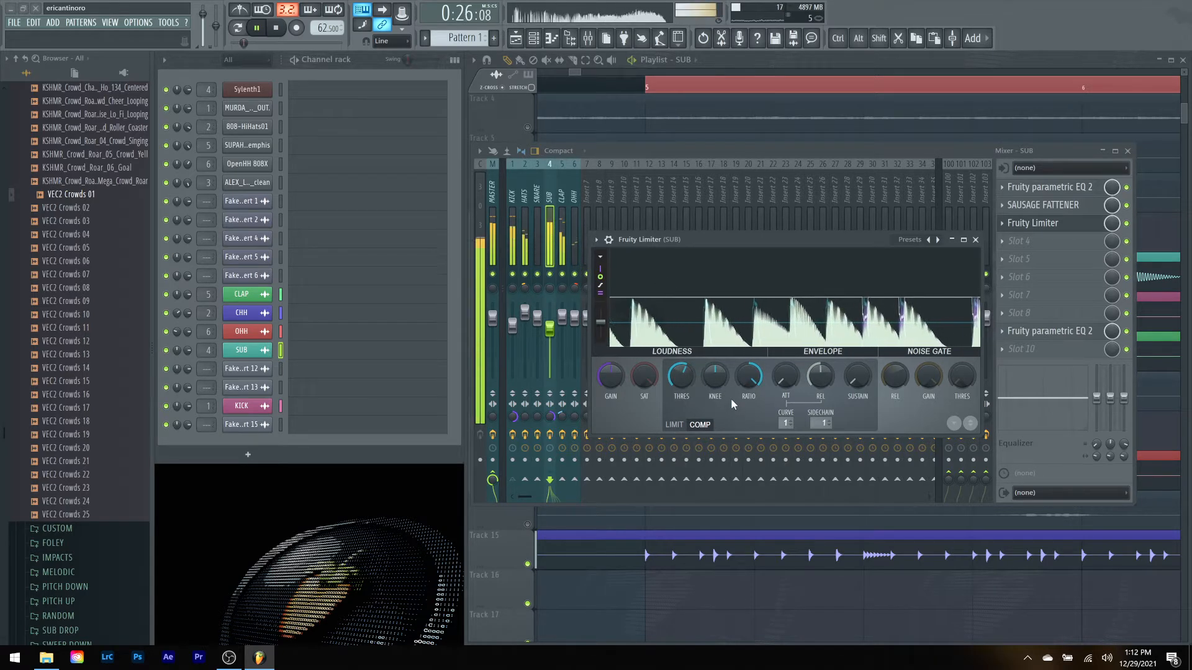
key(space)
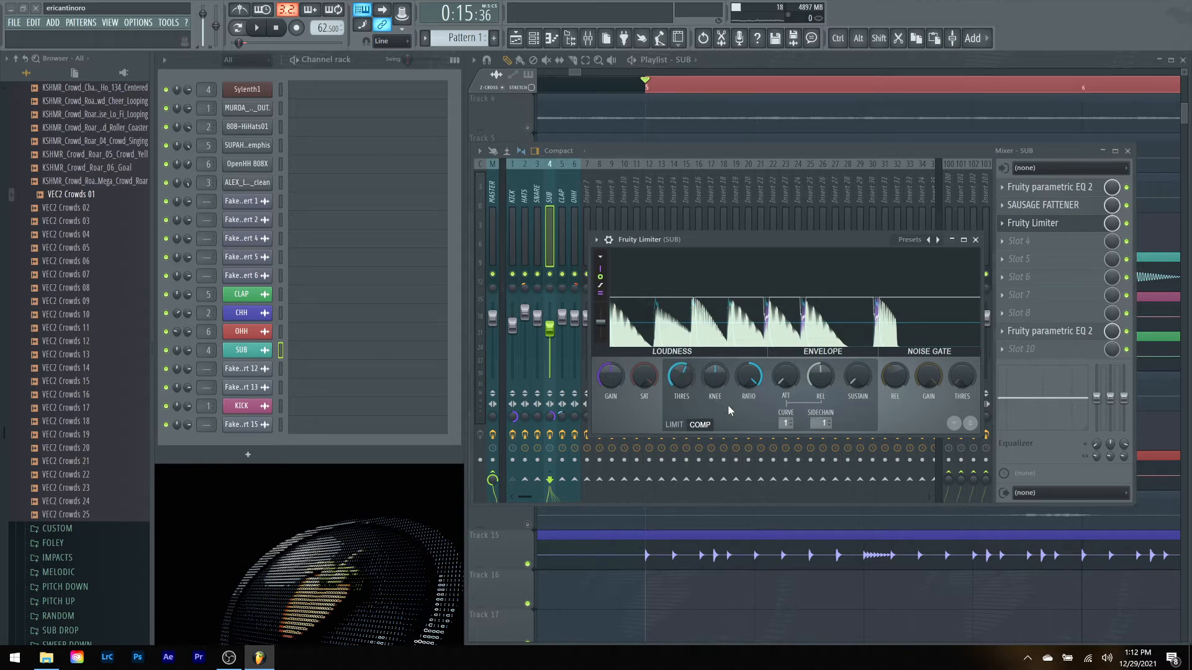
Step: Fine-tune the compressor threshold to about -12.3 dB while the loop plays, and close the limiter
key(space)
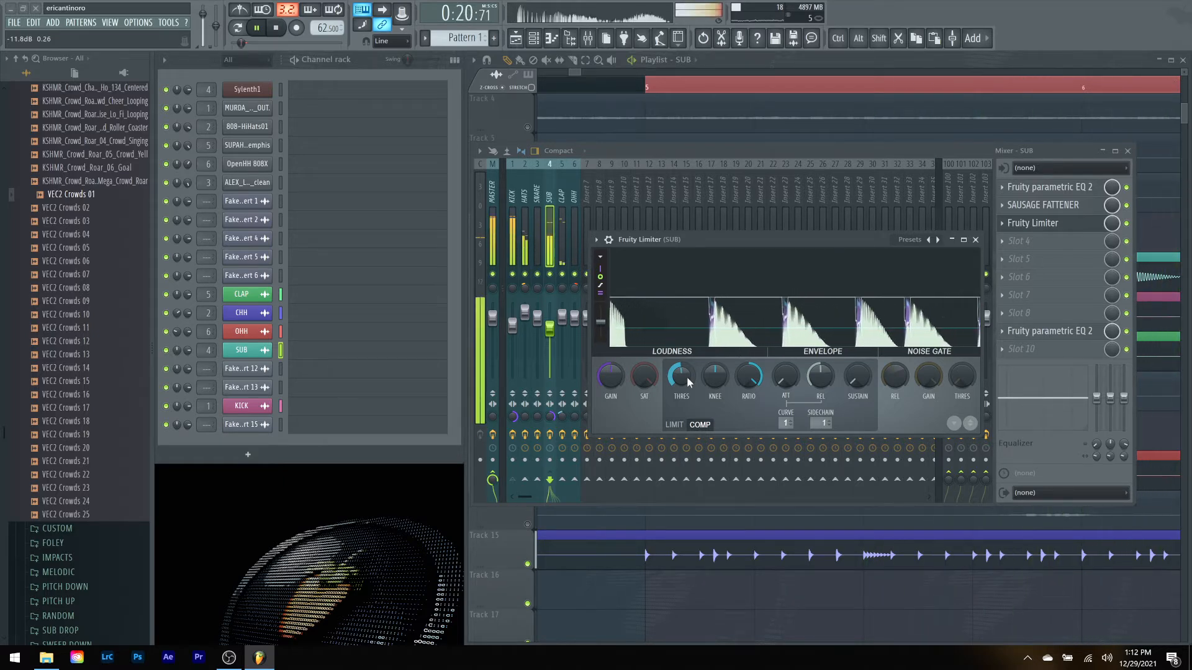
drag(686, 377, 687, 381)
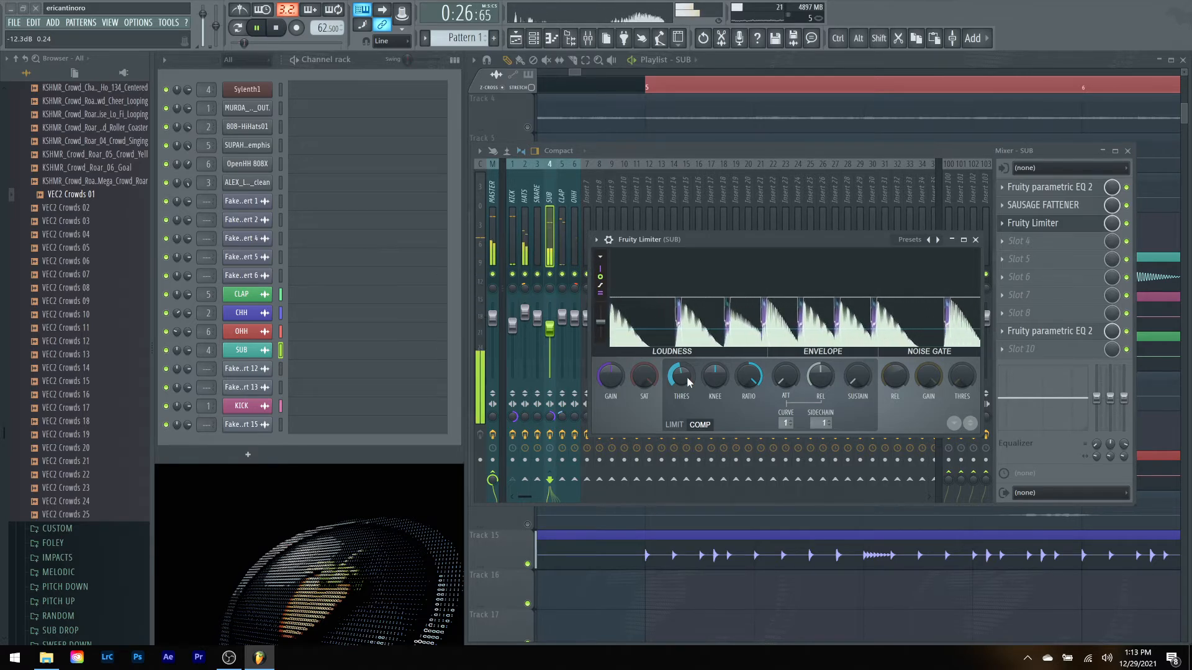
key(space)
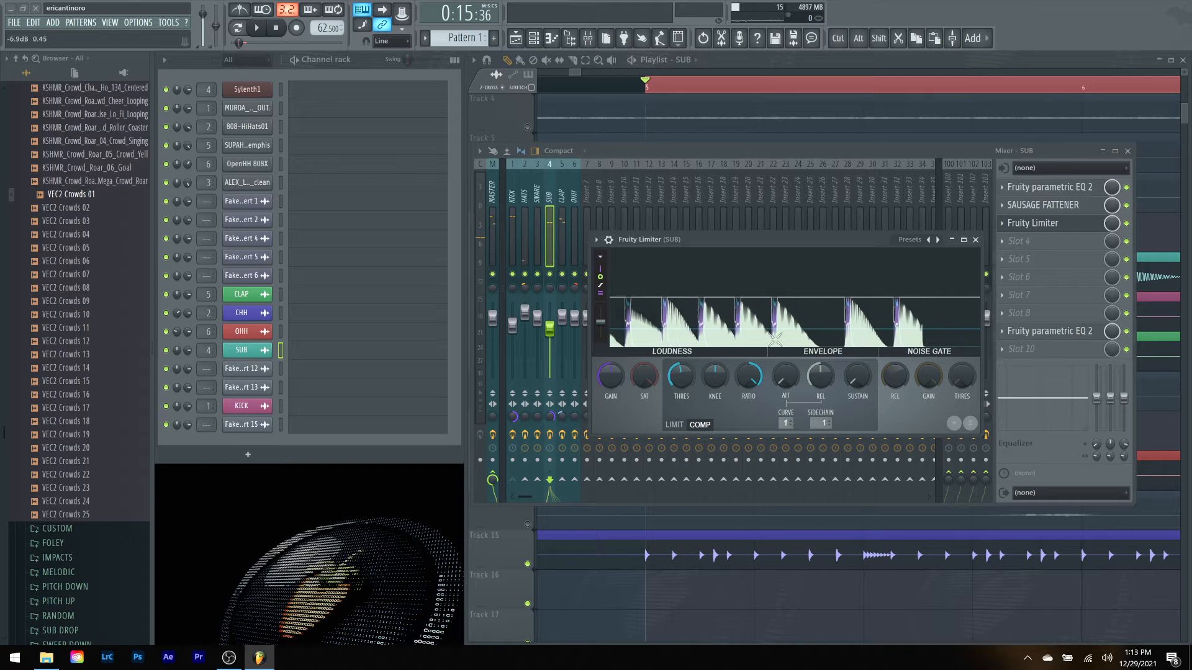
click(976, 240)
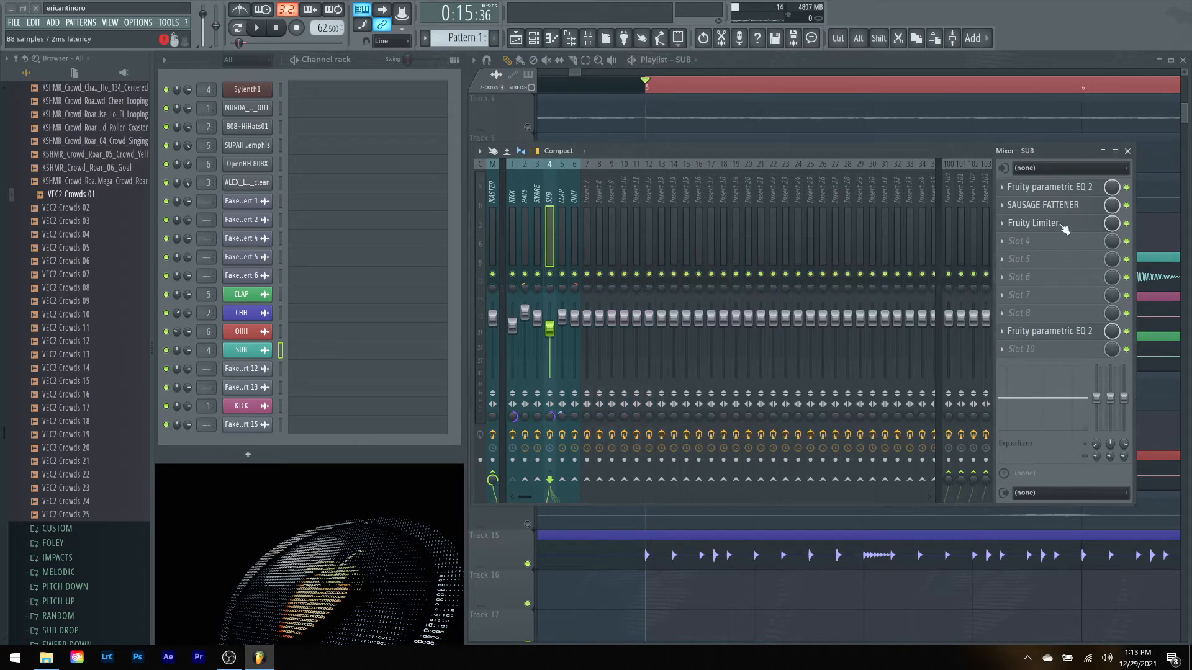
Step: Compare the loop with the SUB track's Fruity Limiter bypassed and enabled
key(space)
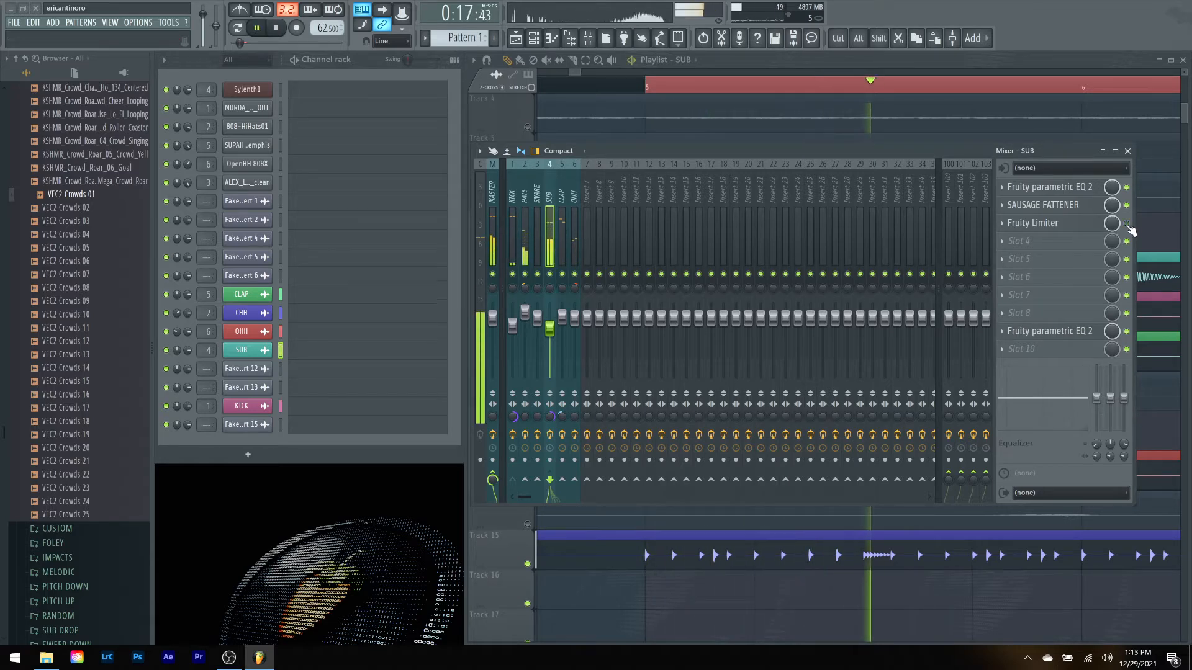
key(space)
key(space)
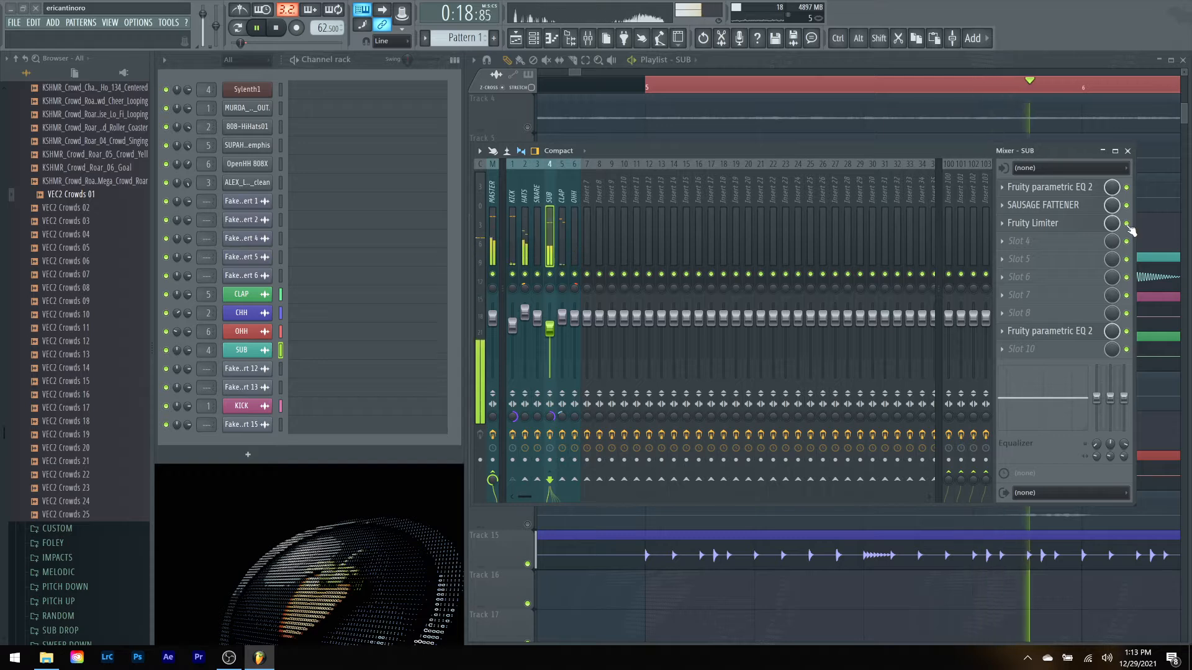
Step: Replay the loop from bar 5 with the SUB track's Fruity Limiter enabled
key(space)
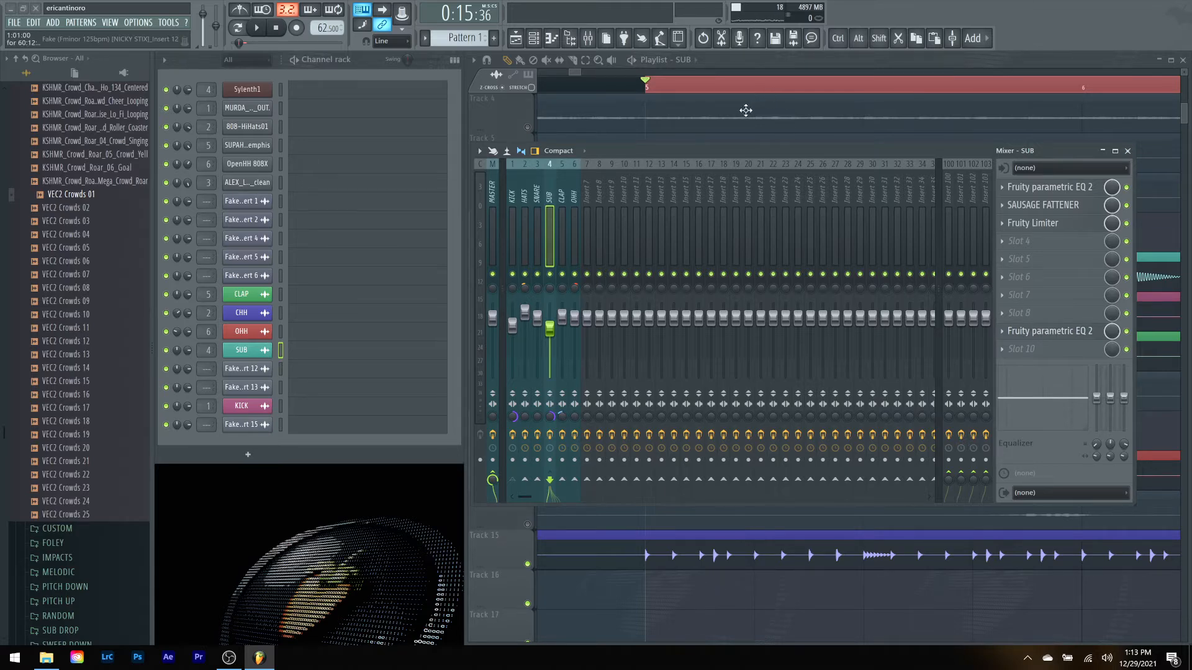
key(space)
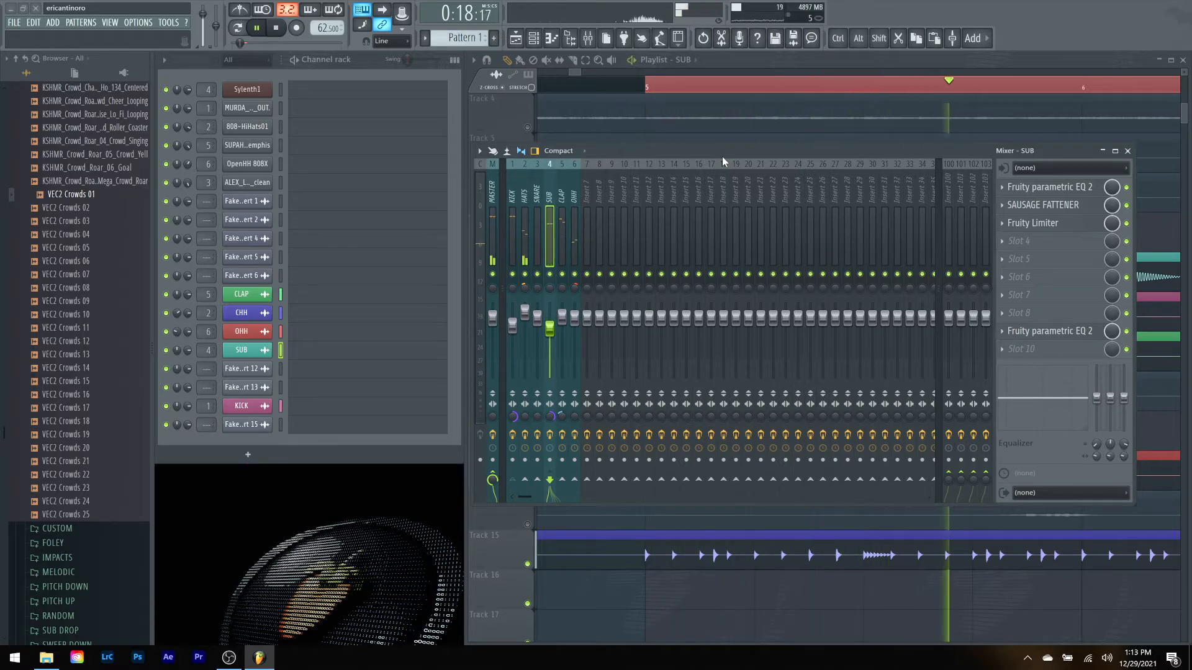
key(space)
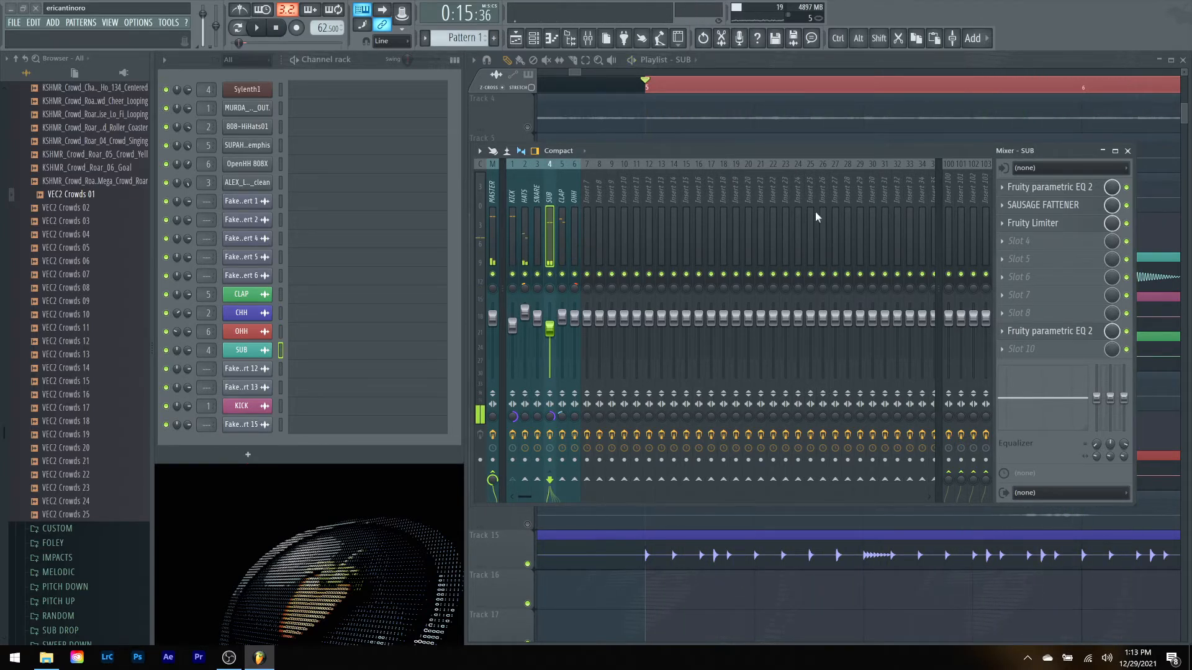
Step: Nudge band 3 of the SUB track's second Fruity parametric EQ 2, replay the loop, and place the playhead on the third sub hit
click(1075, 333)
drag(552, 276, 545, 273)
key(space)
key(space)
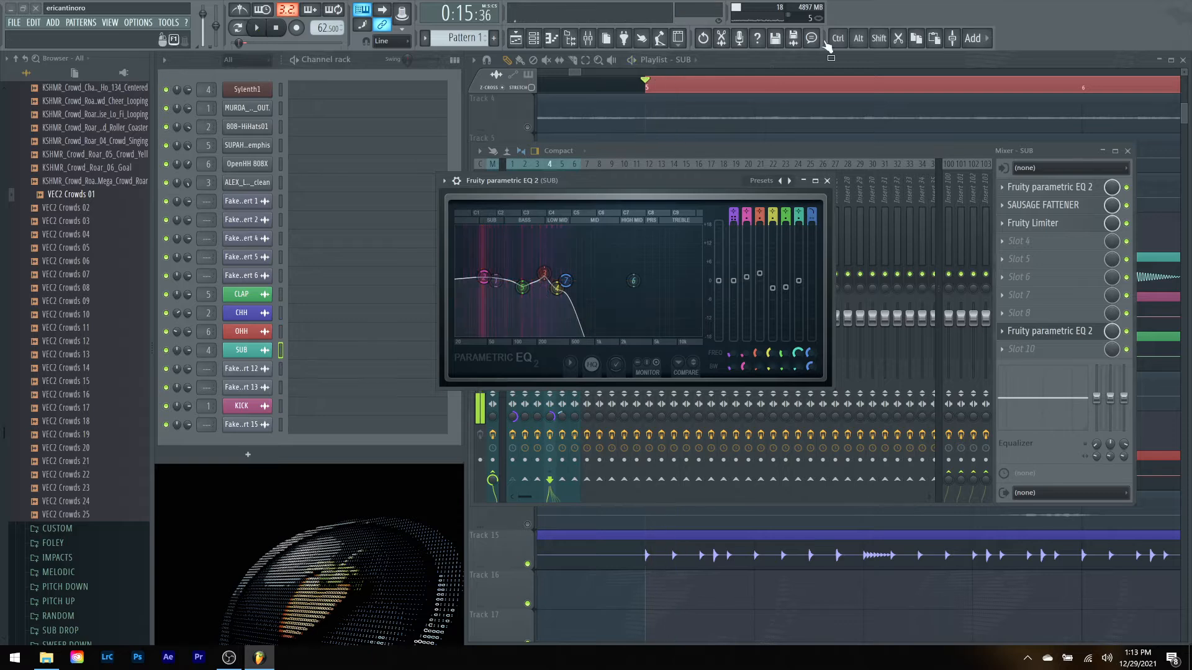
click(814, 59)
click(973, 87)
click(458, 204)
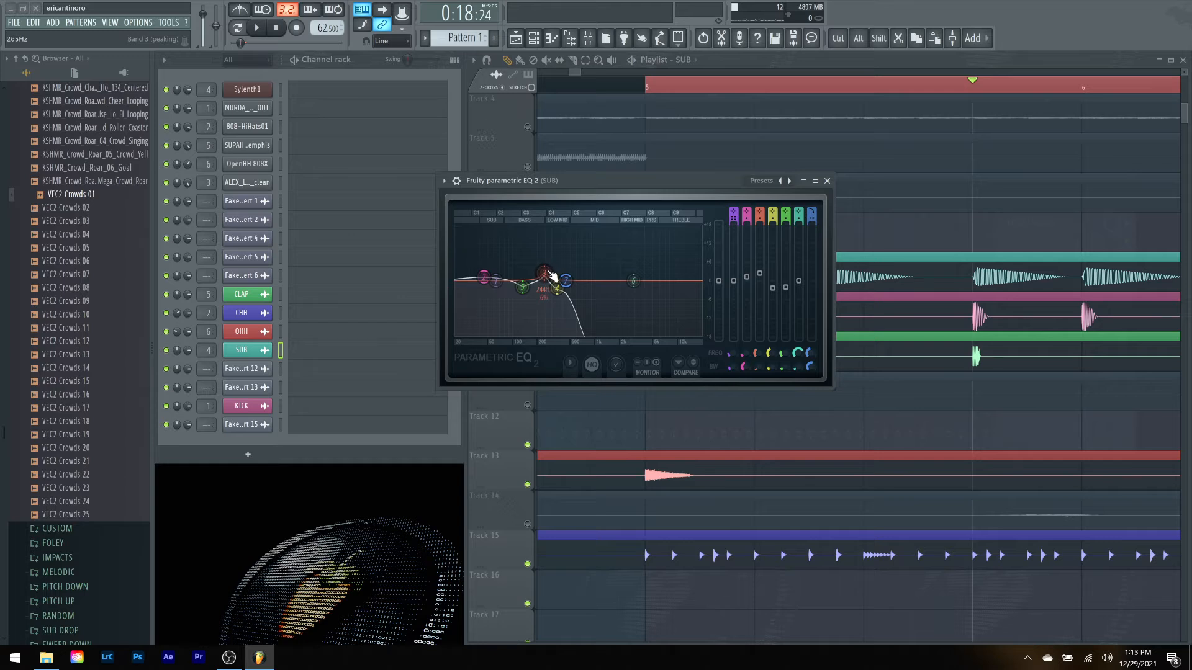
Step: Boost EQ band 3 to maximum, sweep it down into the bass range during playback, and narrow its width
drag(543, 273, 542, 254)
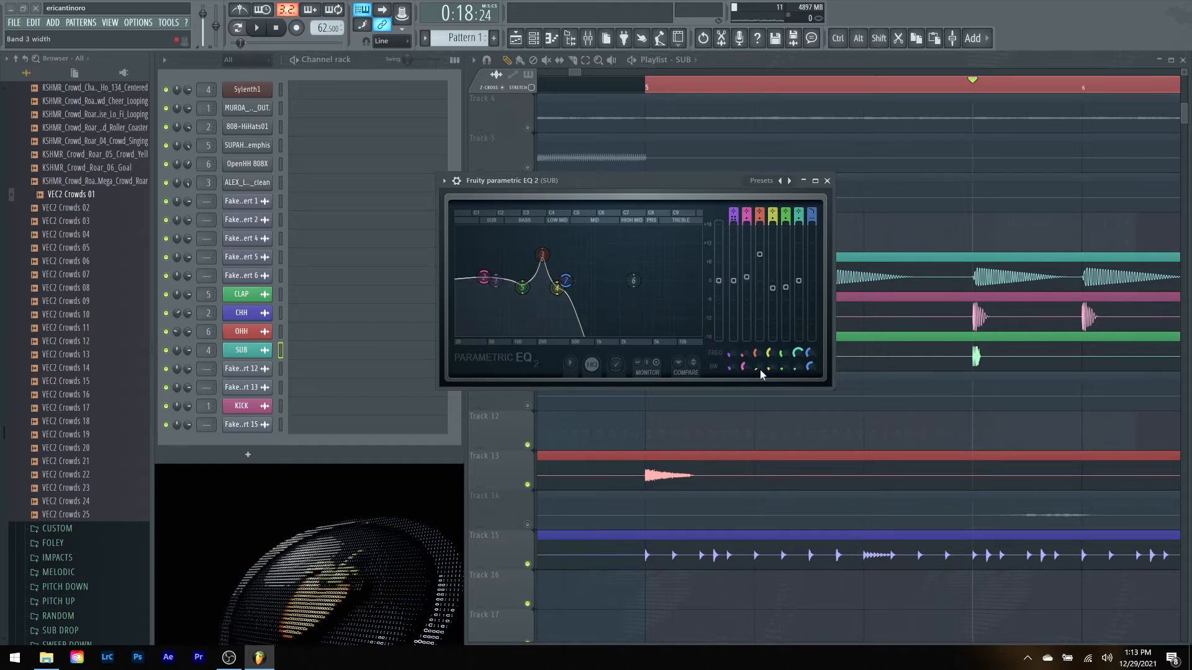
key(space)
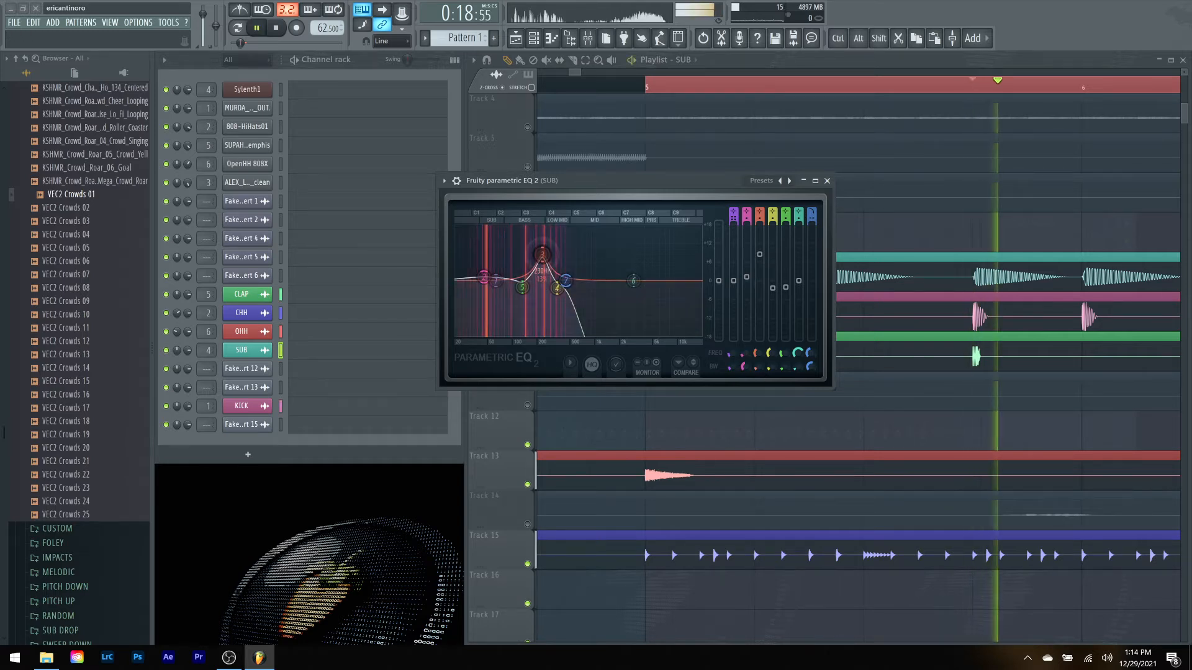
drag(542, 254, 526, 229)
key(space)
key(space)
key(space)
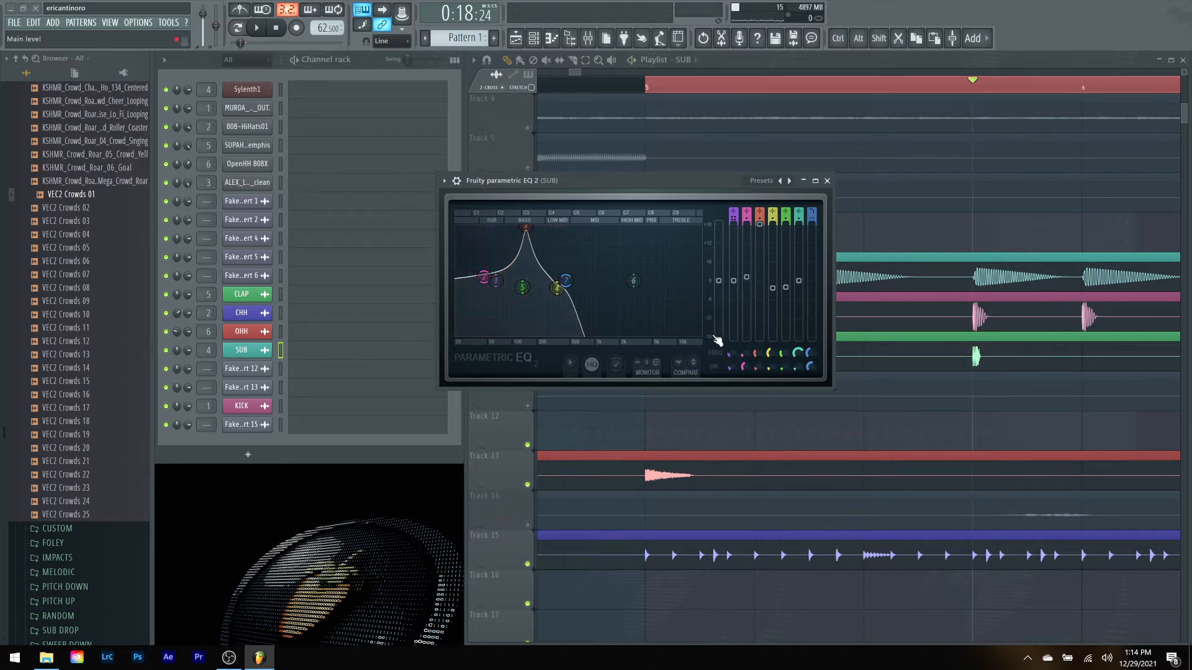
scroll(525, 227, down, 6)
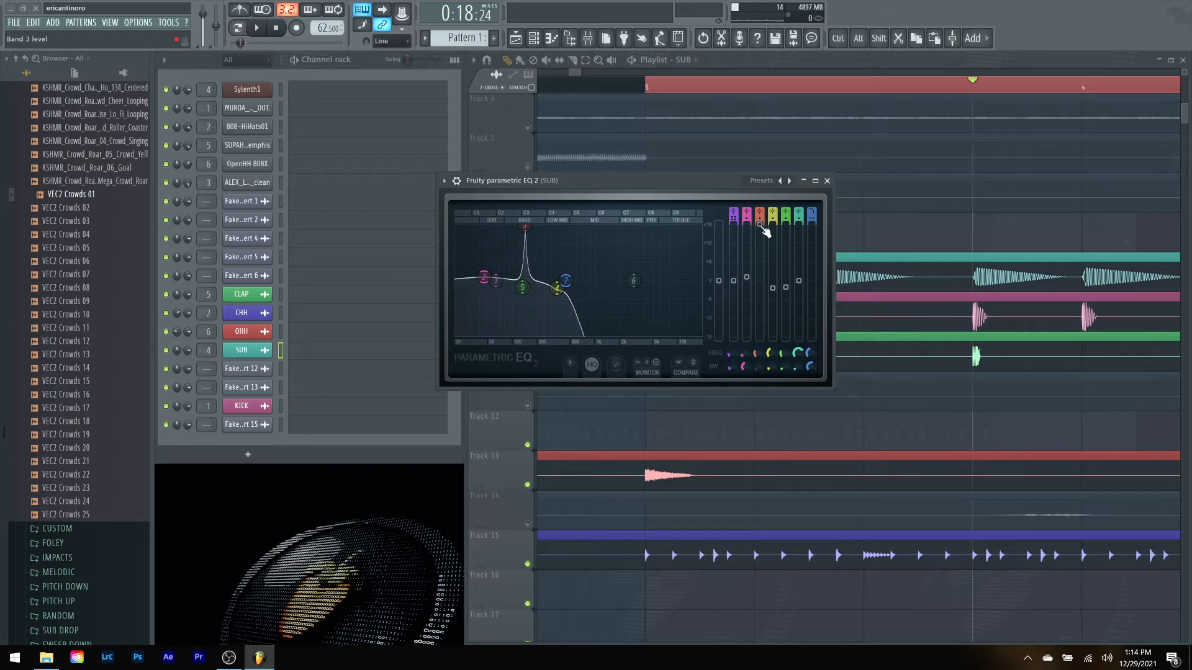
Step: Lower EQ band 3 to a slight cut while the loop plays, and close the equalizer
drag(759, 225, 759, 283)
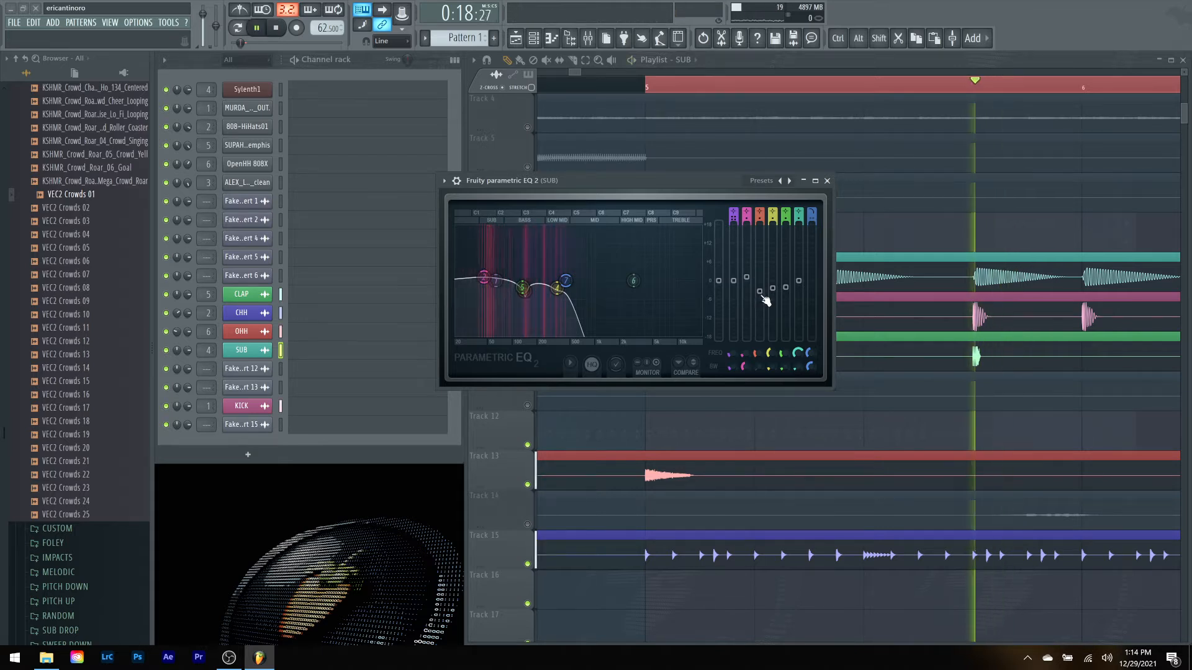
drag(765, 301, 765, 293)
click(826, 181)
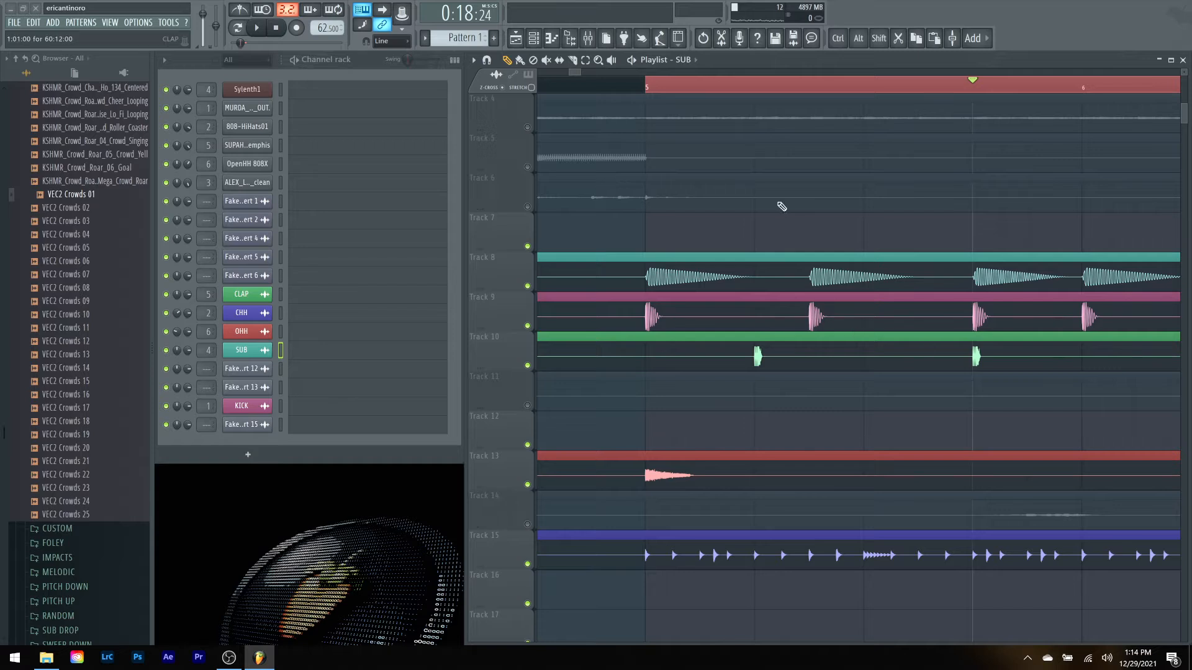
Step: Set the playlist time selection from bar 21 to bar 25 and start playback position at bar 21
drag(581, 72, 606, 75)
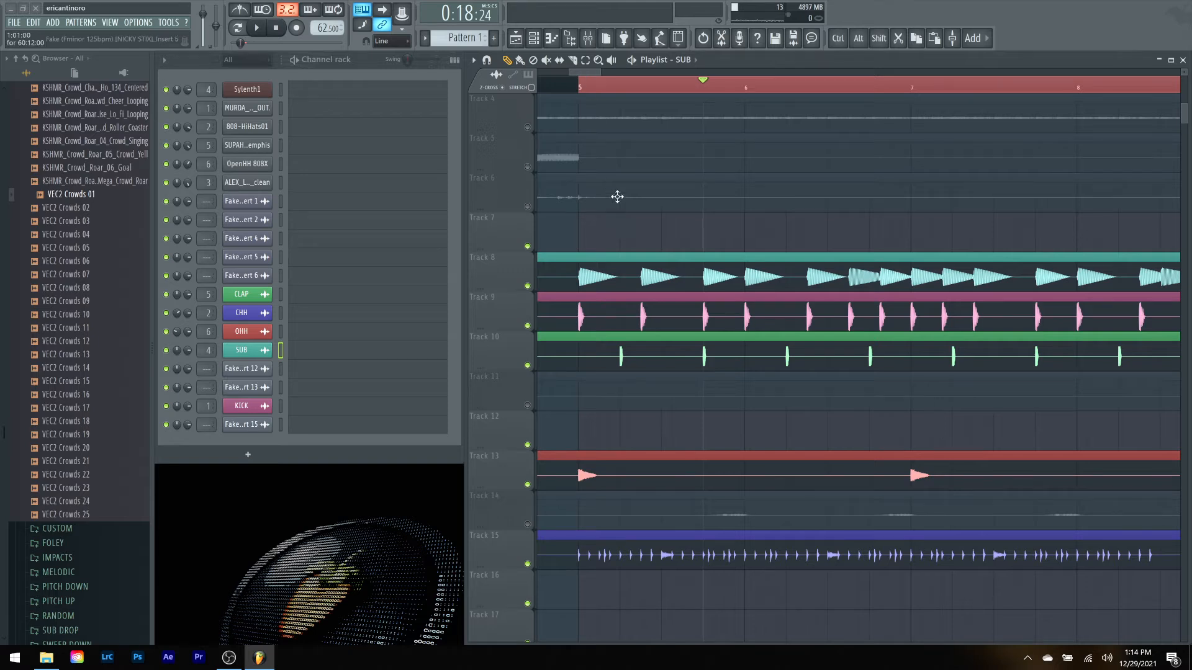
drag(593, 75, 722, 72)
click(653, 91)
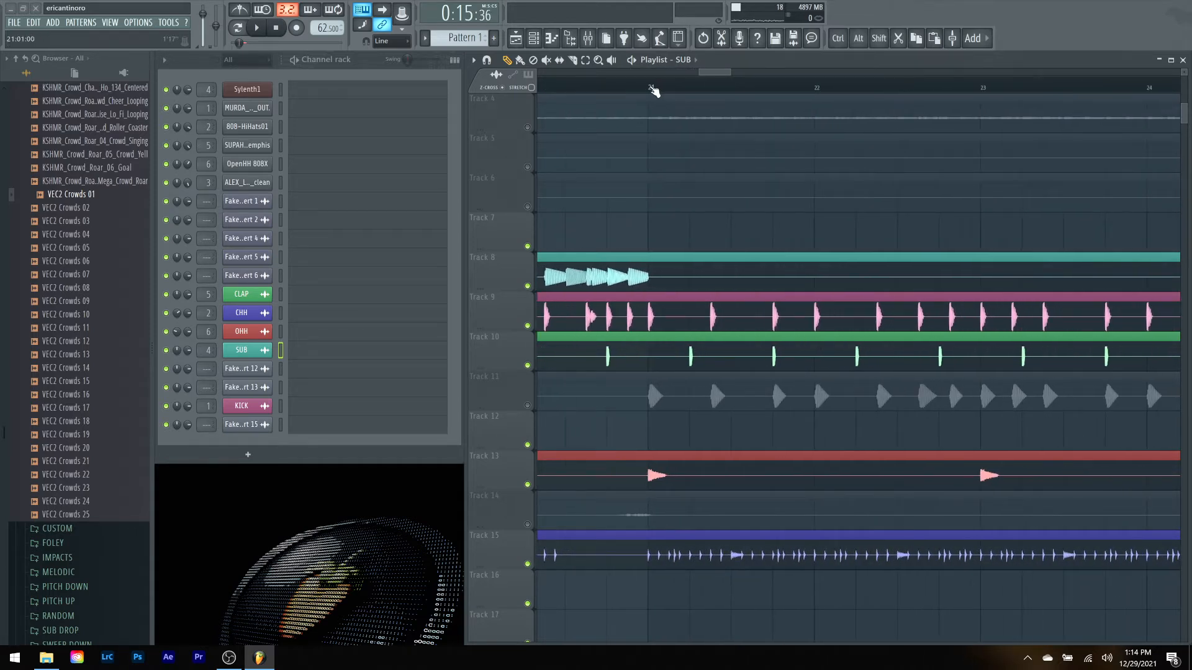
click(653, 89)
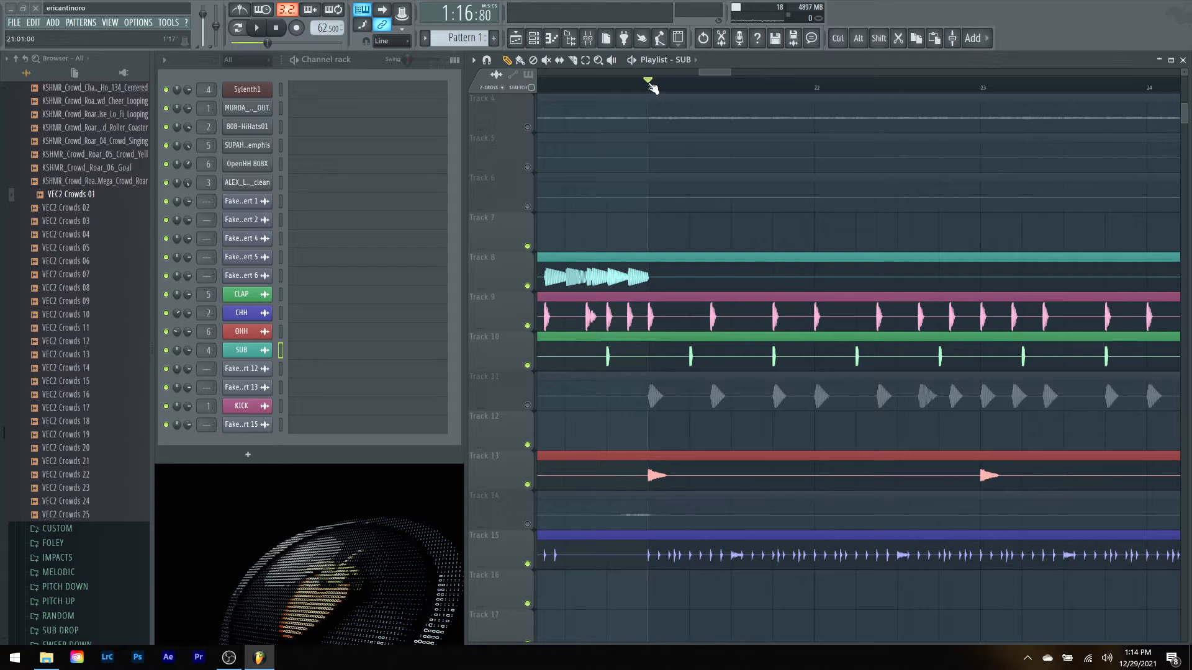
drag(782, 92, 1043, 227)
key(ctrl+z)
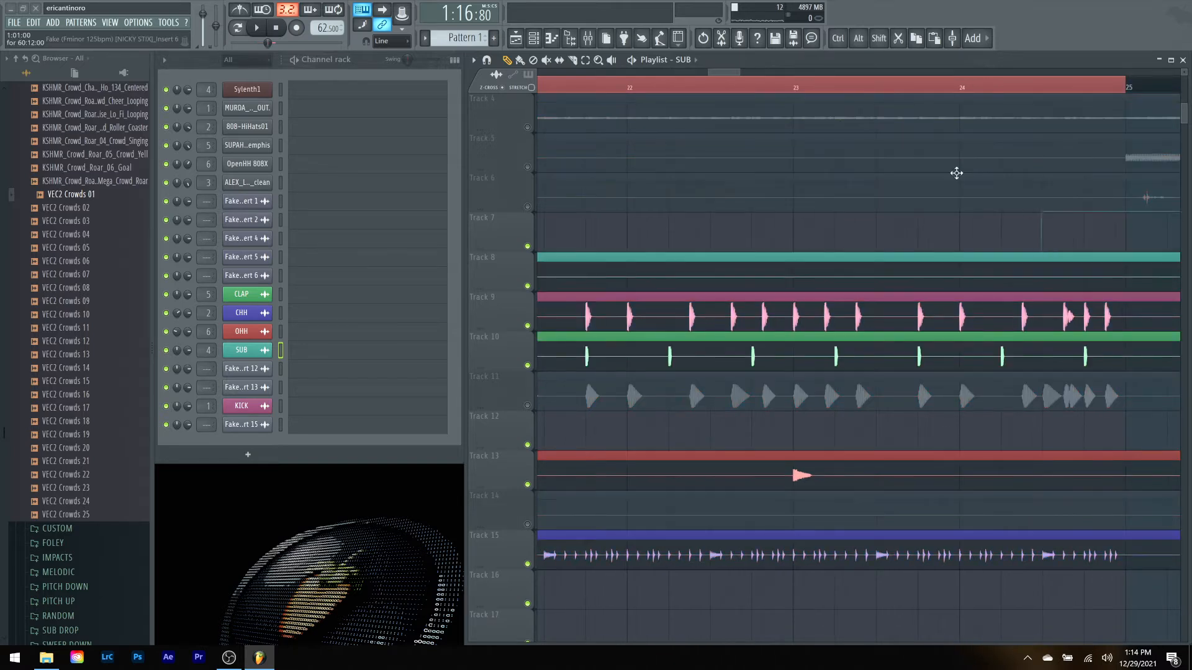
Step: Unmute playlist Track 11 while playing the selection from bar 21
drag(728, 71, 712, 83)
key(space)
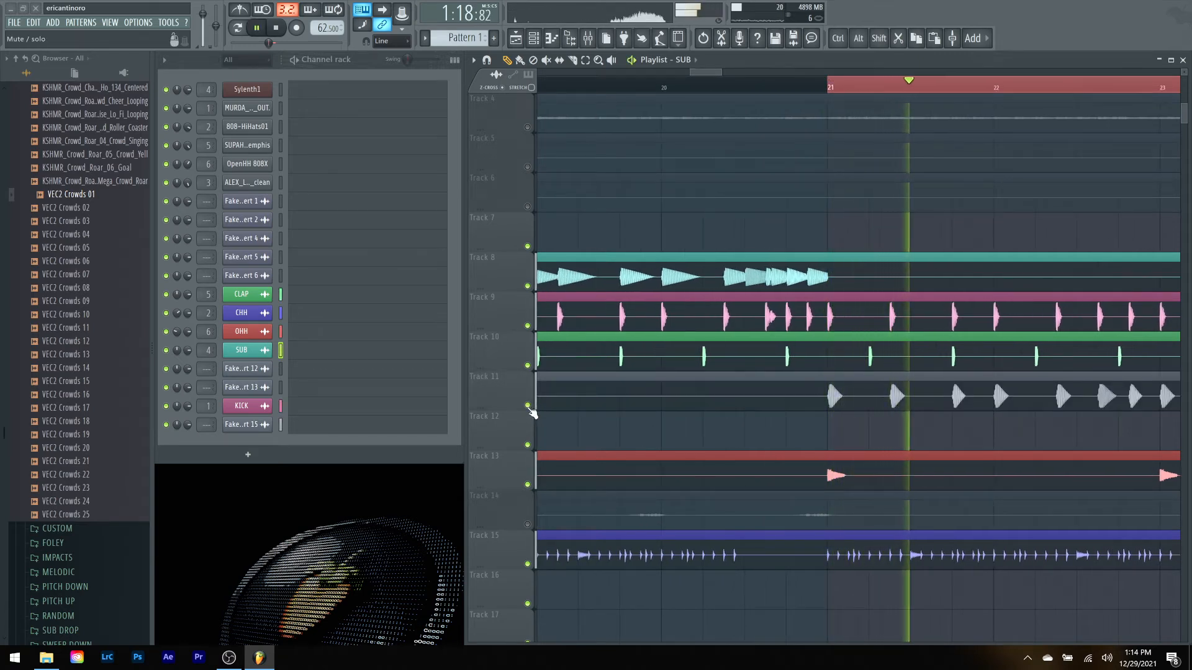
key(space)
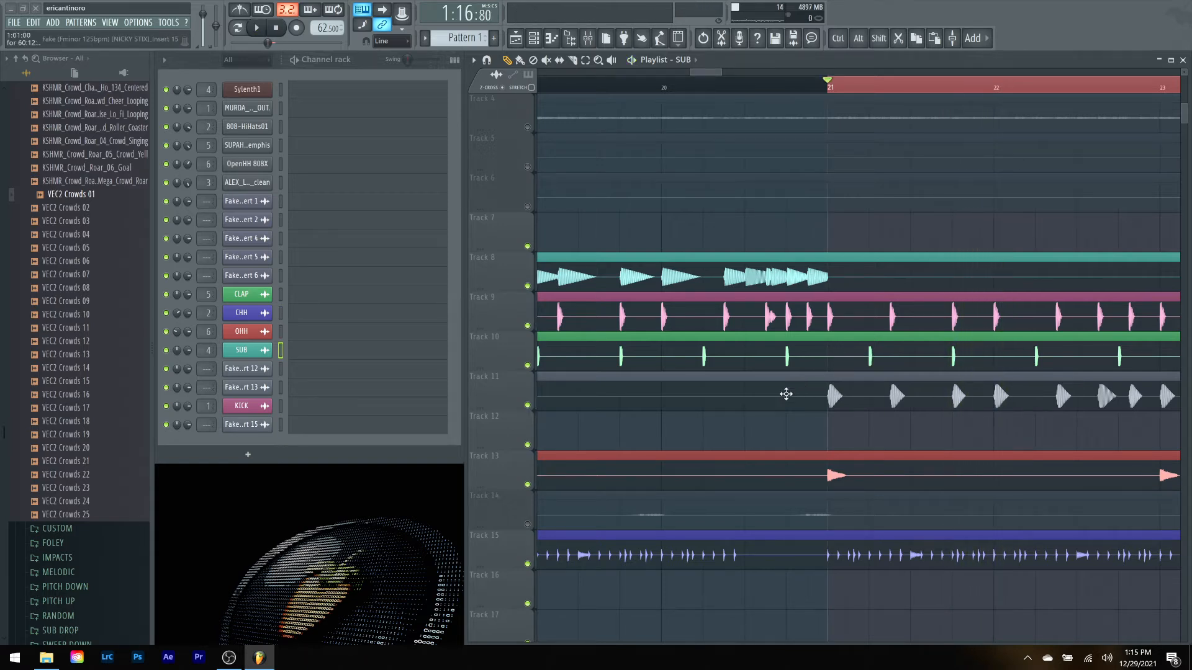
Step: Rename the channel of the Track 11 clip to BLURP and color it yellow-green
click(767, 400)
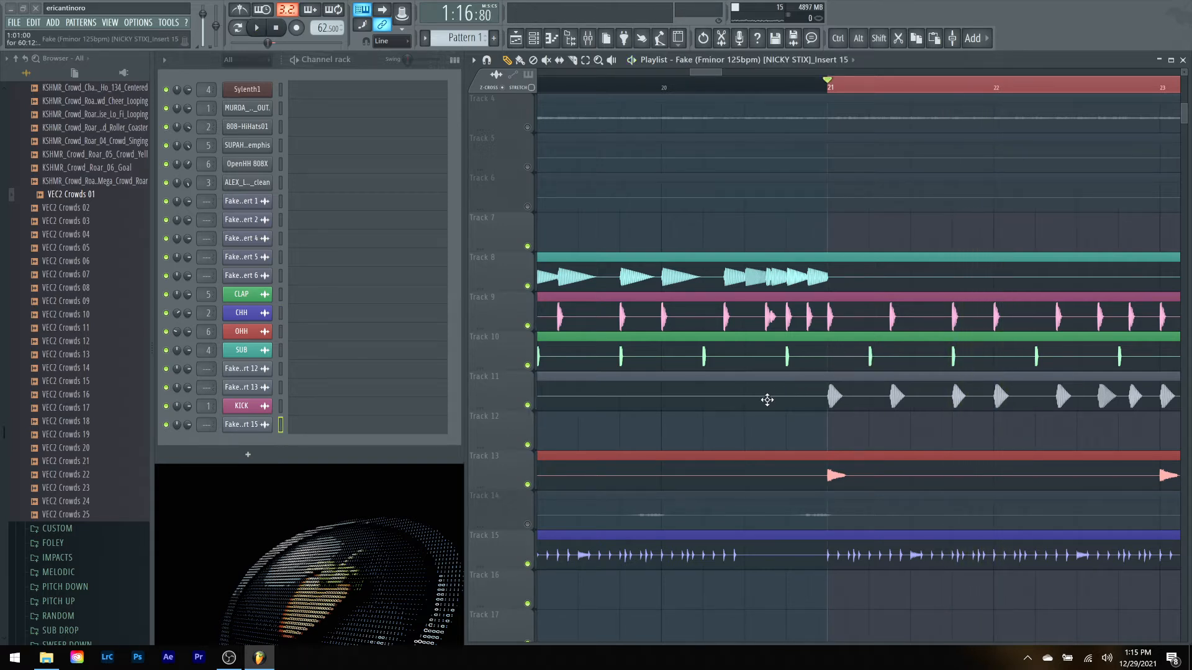
right_click(251, 425)
click(320, 438)
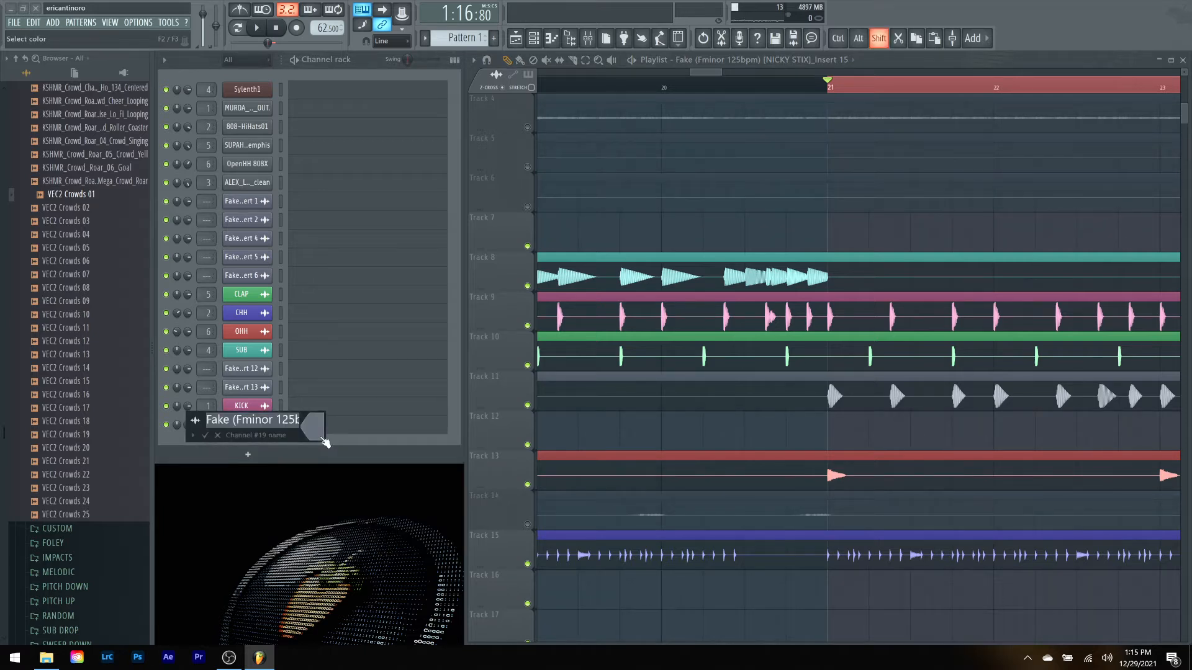
text(BL)
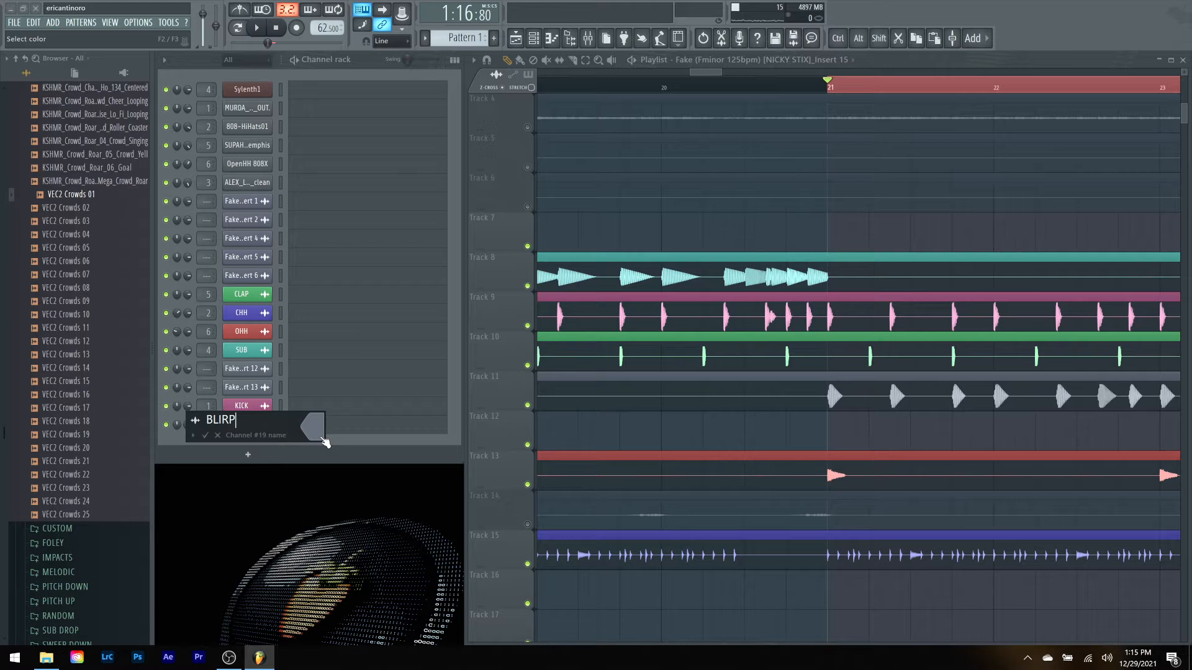
key(shift)
text(URP)
click(319, 436)
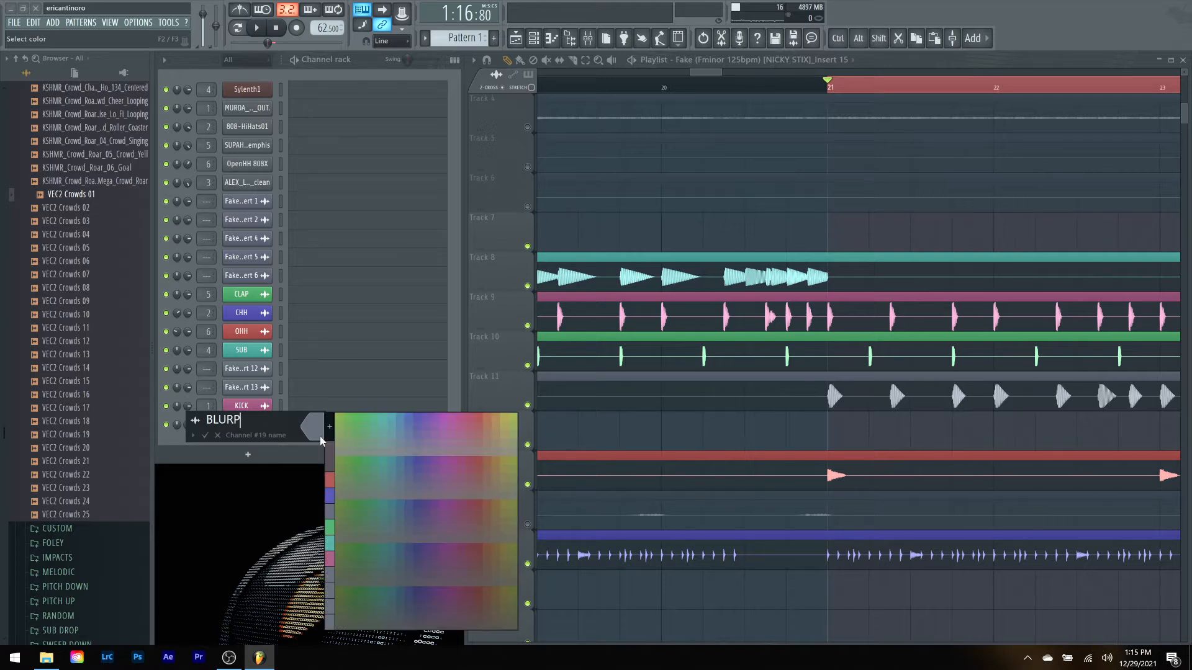
click(501, 421)
key(Return)
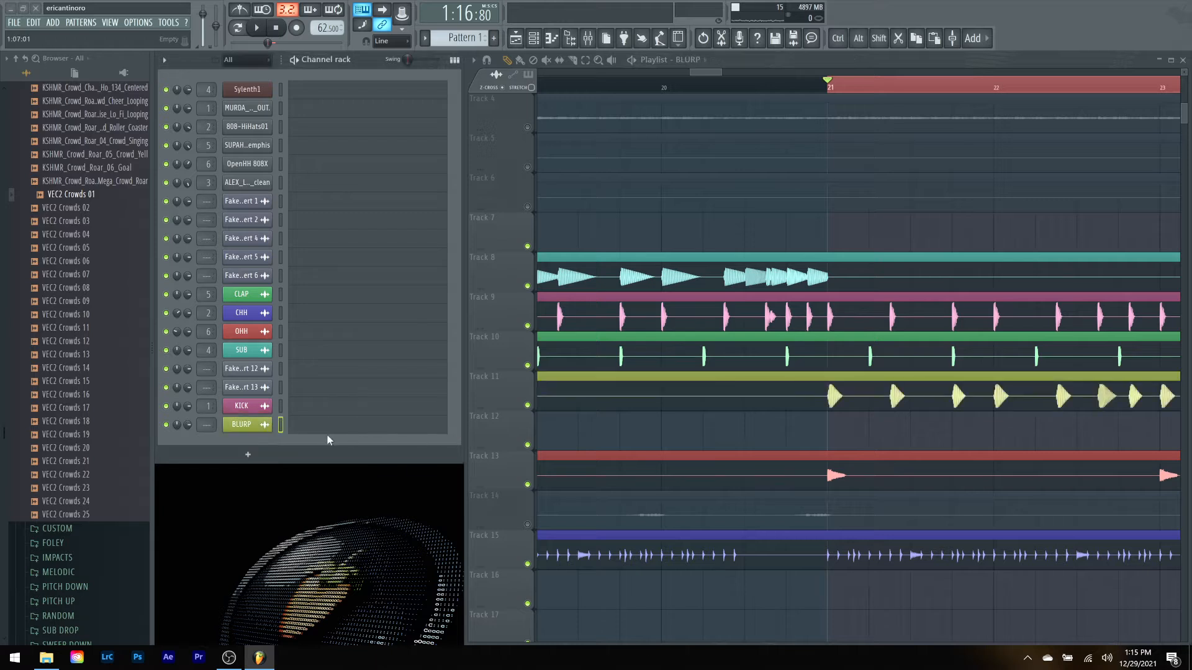
Step: Route the BLURP channel to the SUB mixer track
click(588, 38)
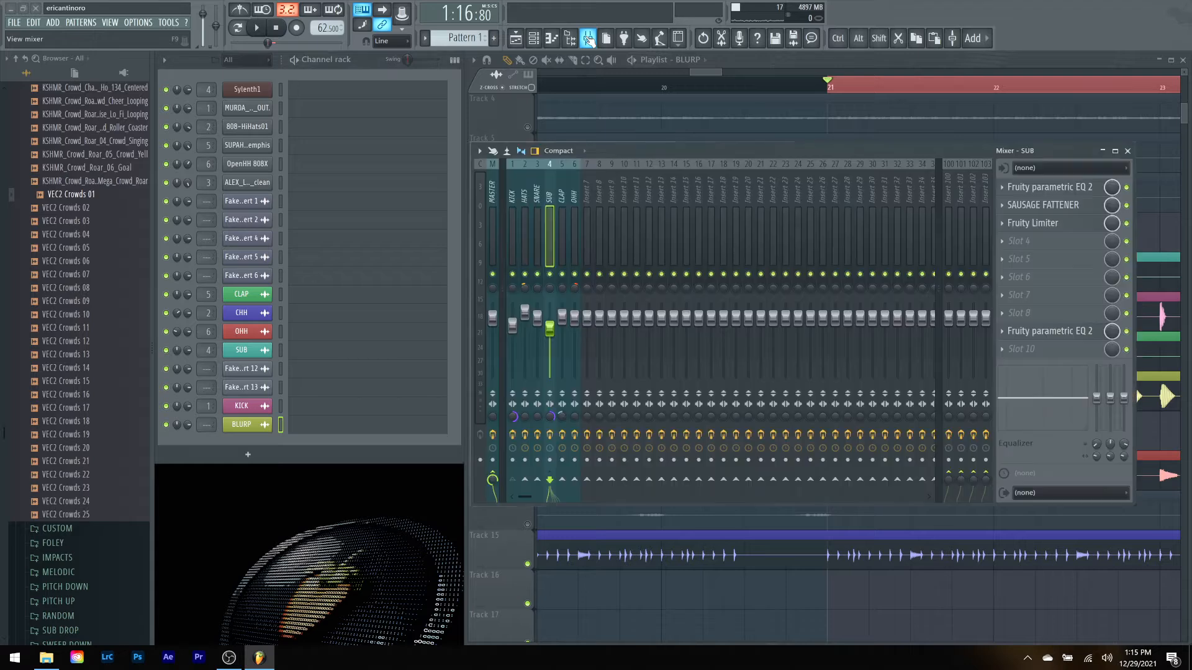
right_click(551, 246)
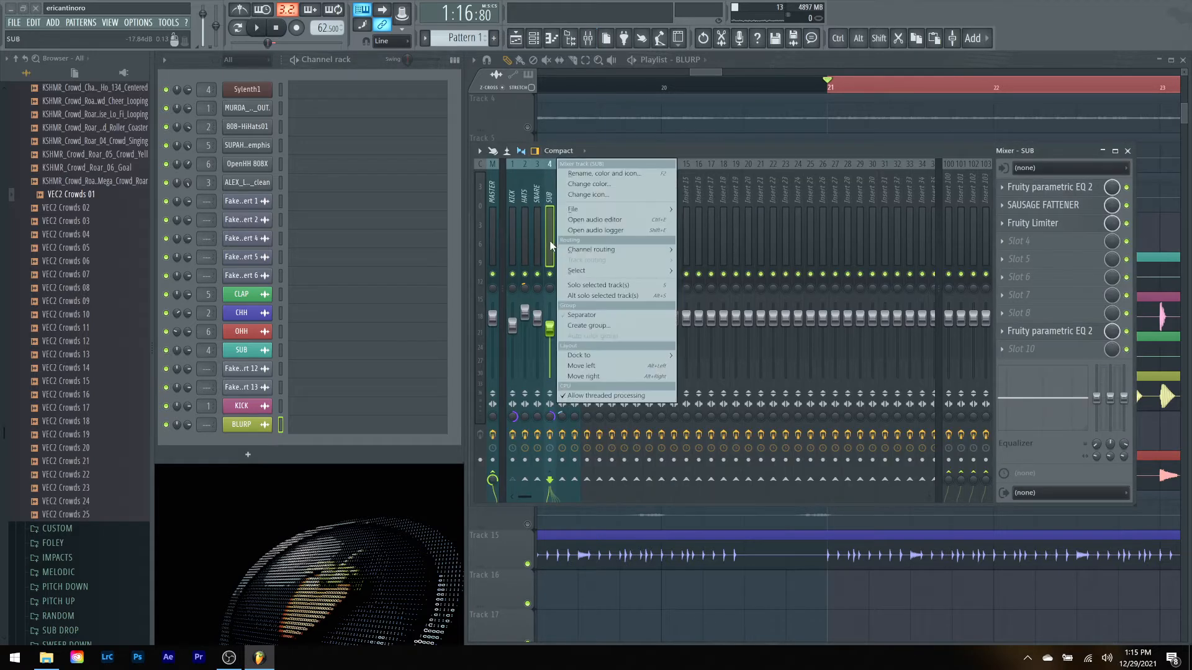
mouse_move(642, 248)
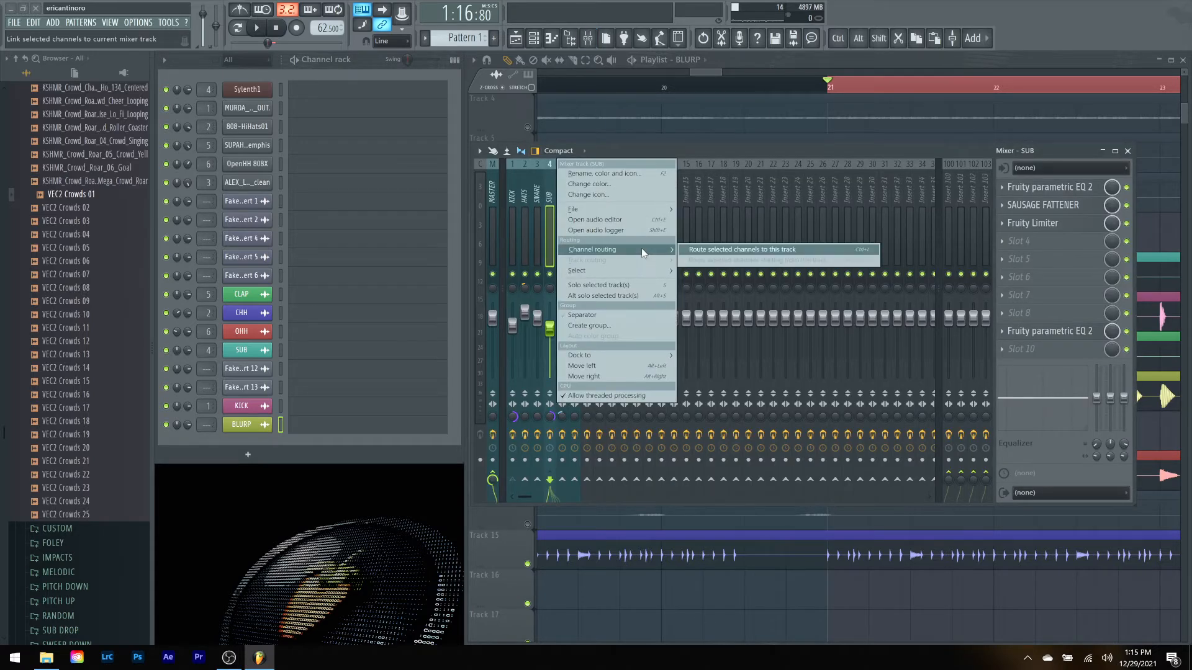
click(711, 248)
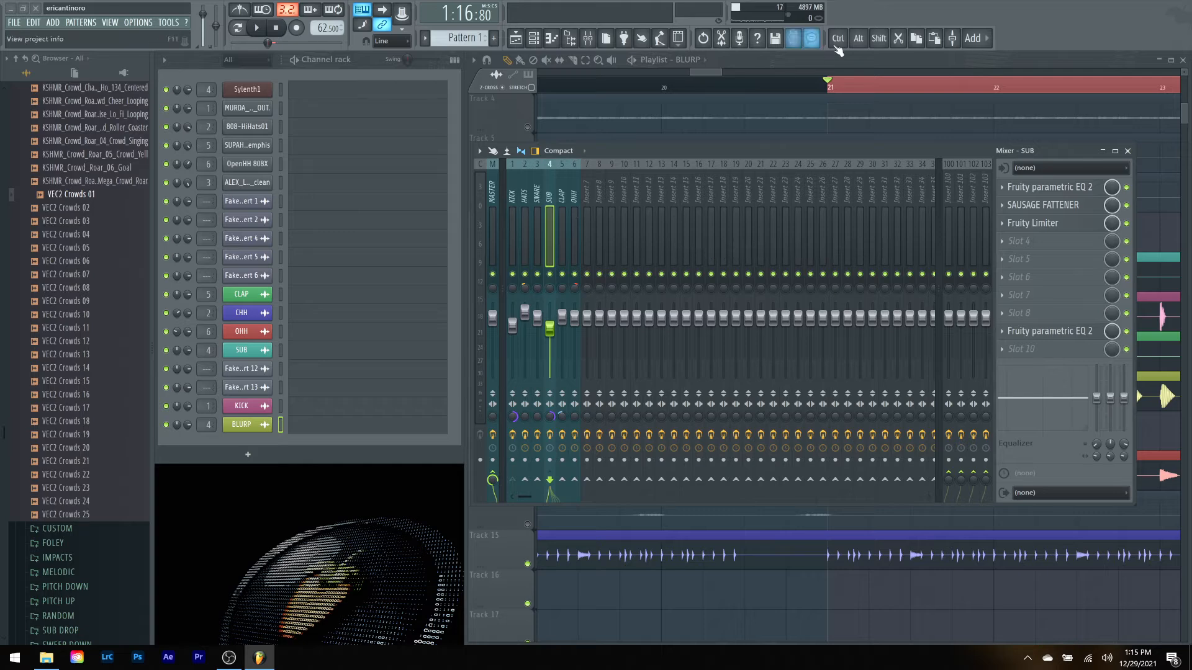
Step: Audition the section from bar 21 with BLURP routed through the SUB track, watching the mixer levels
key(F9)
key(space)
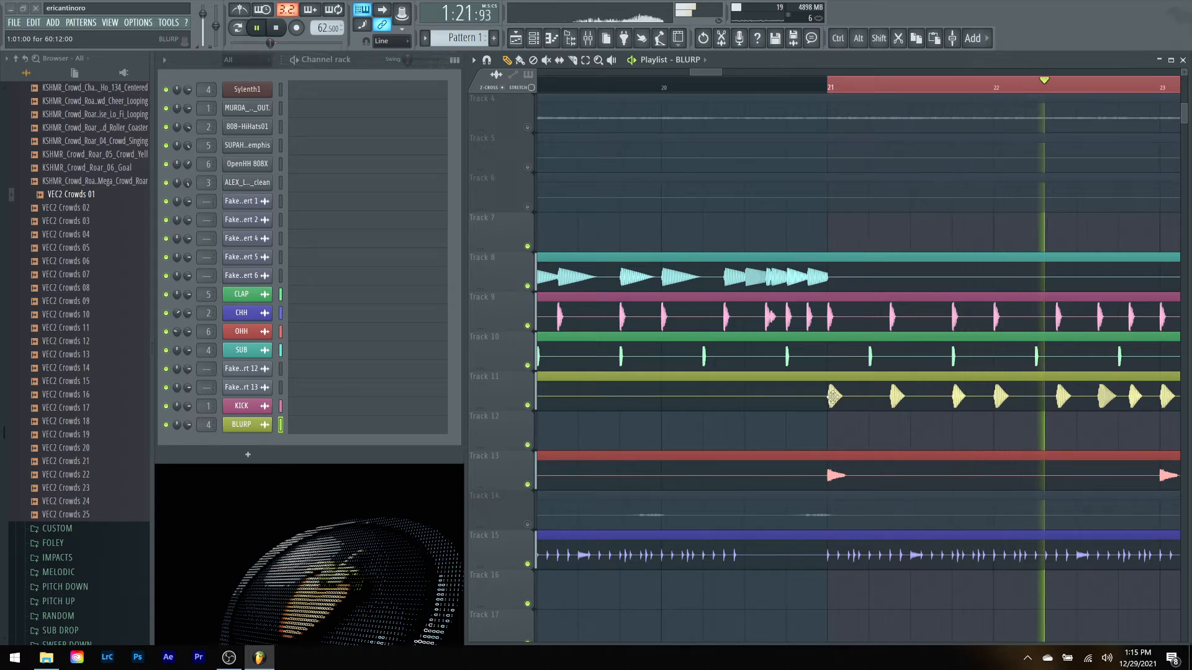
key(space)
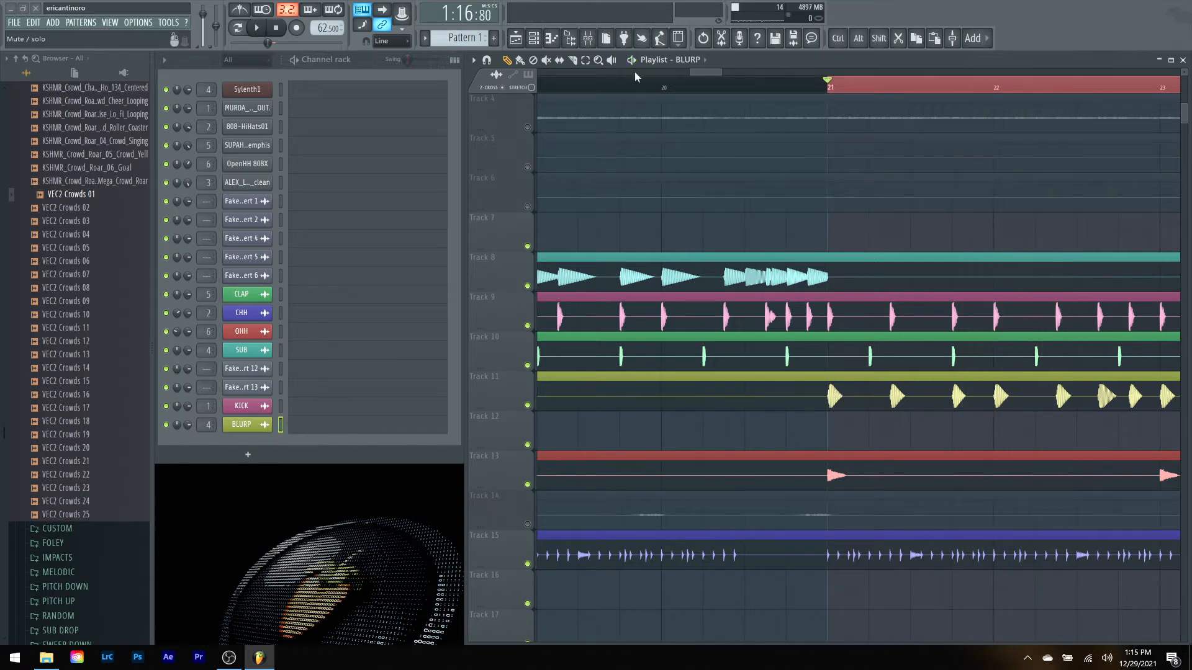
click(587, 38)
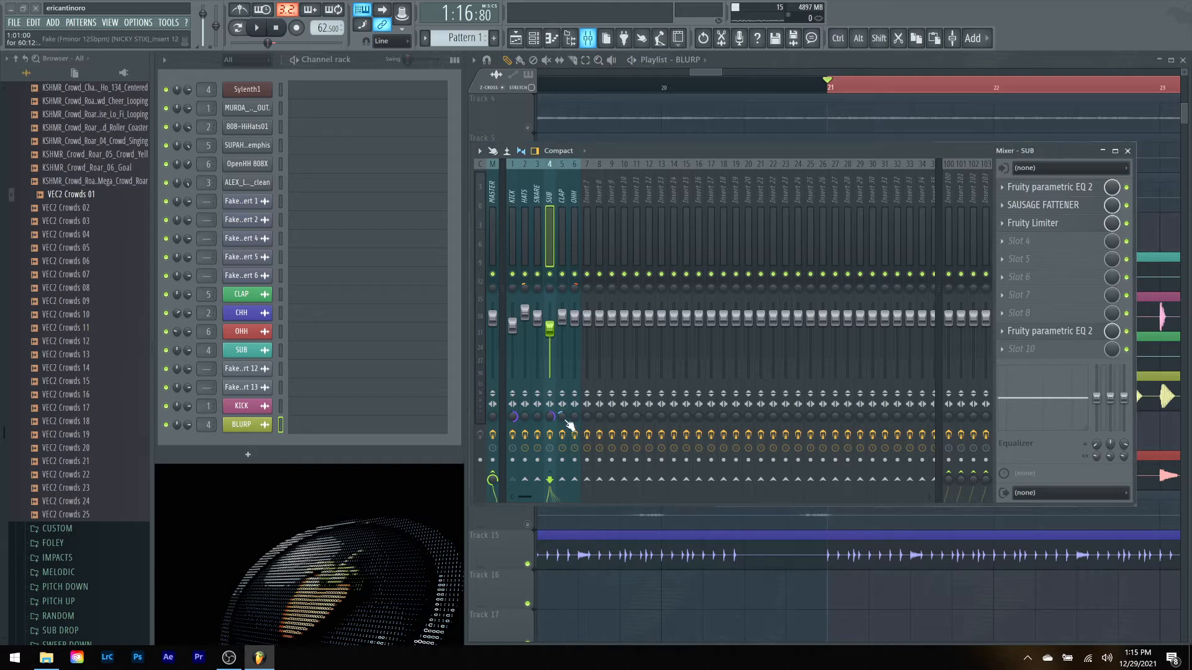
key(space)
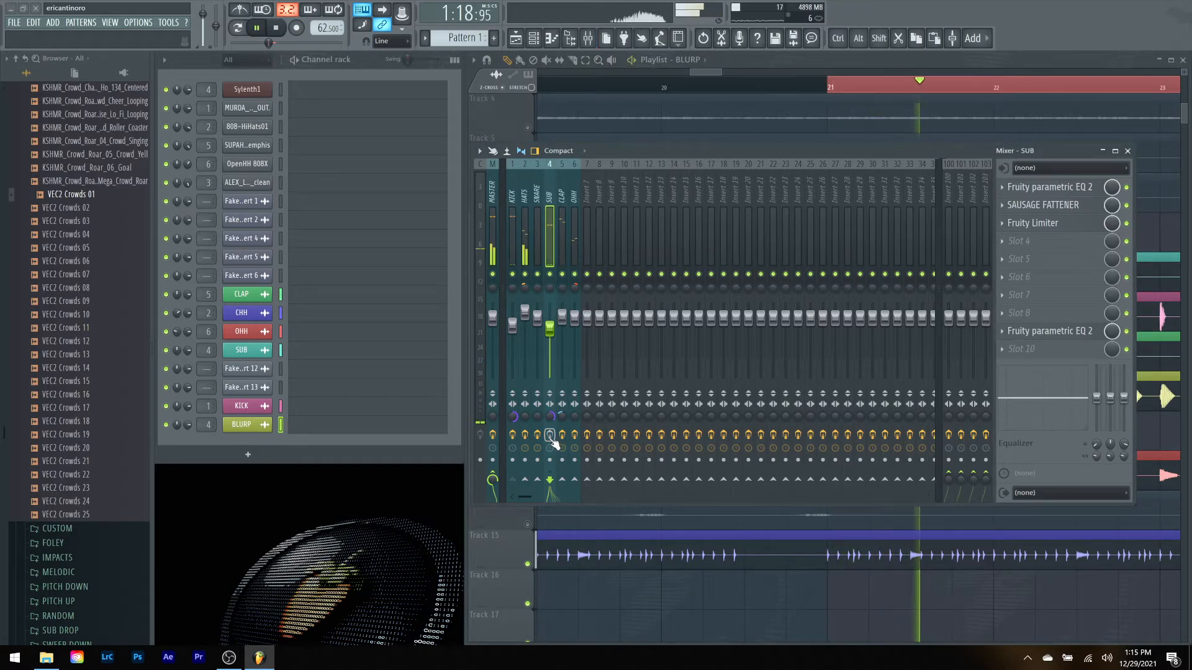
key(space)
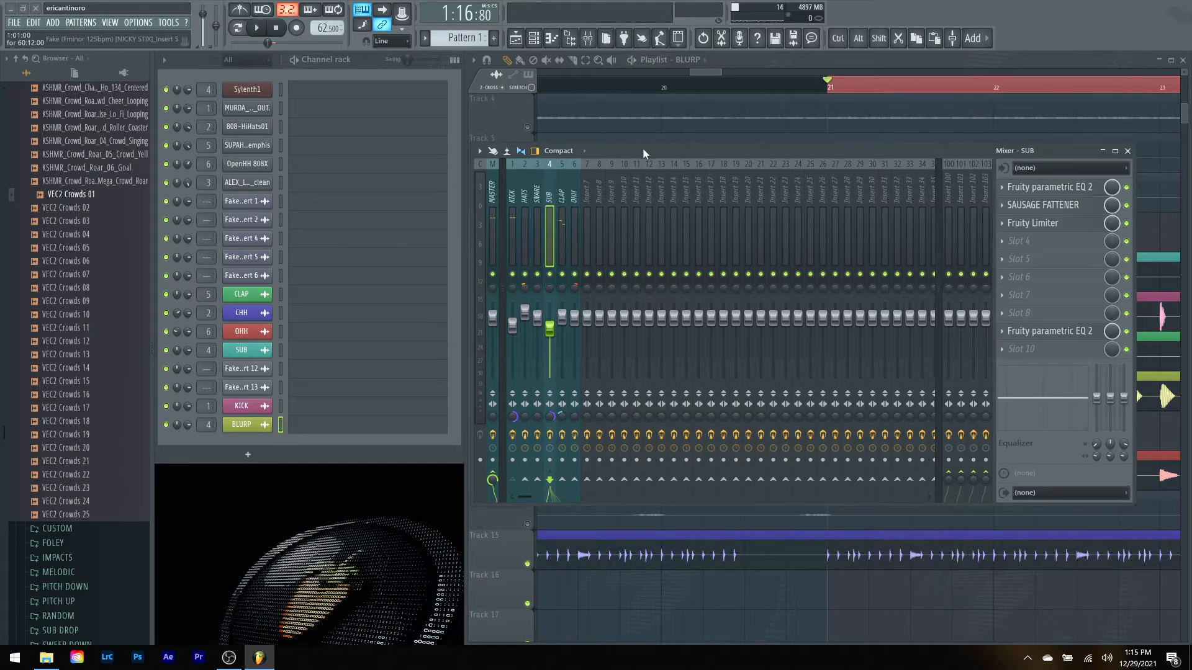
key(space)
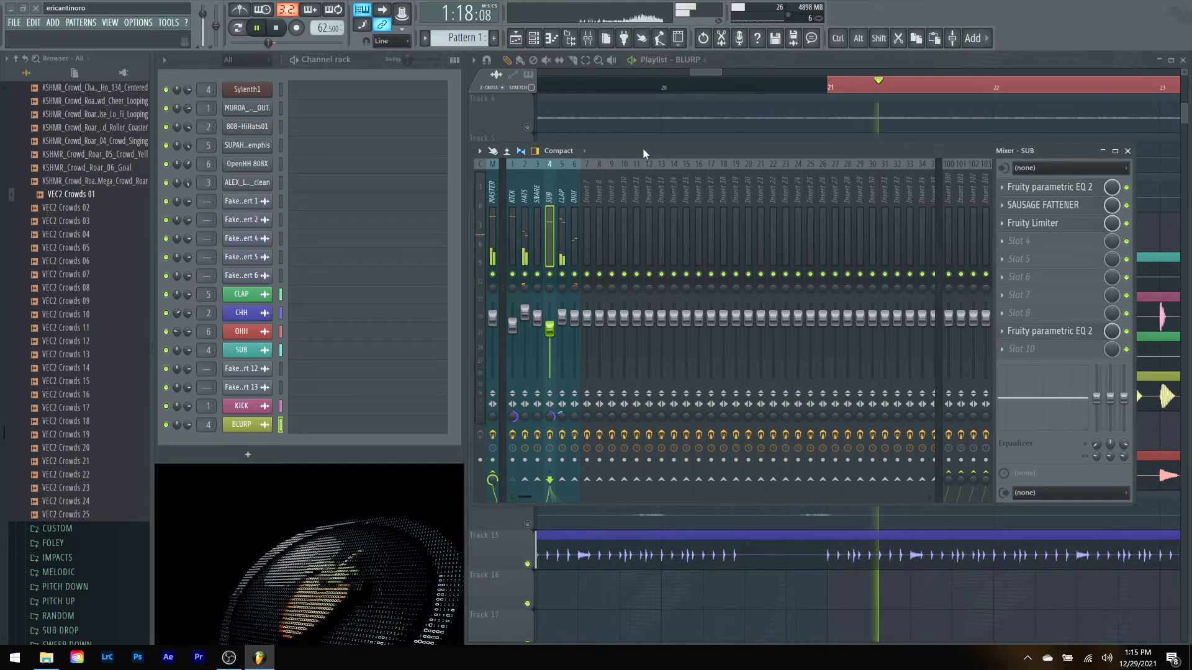
key(space)
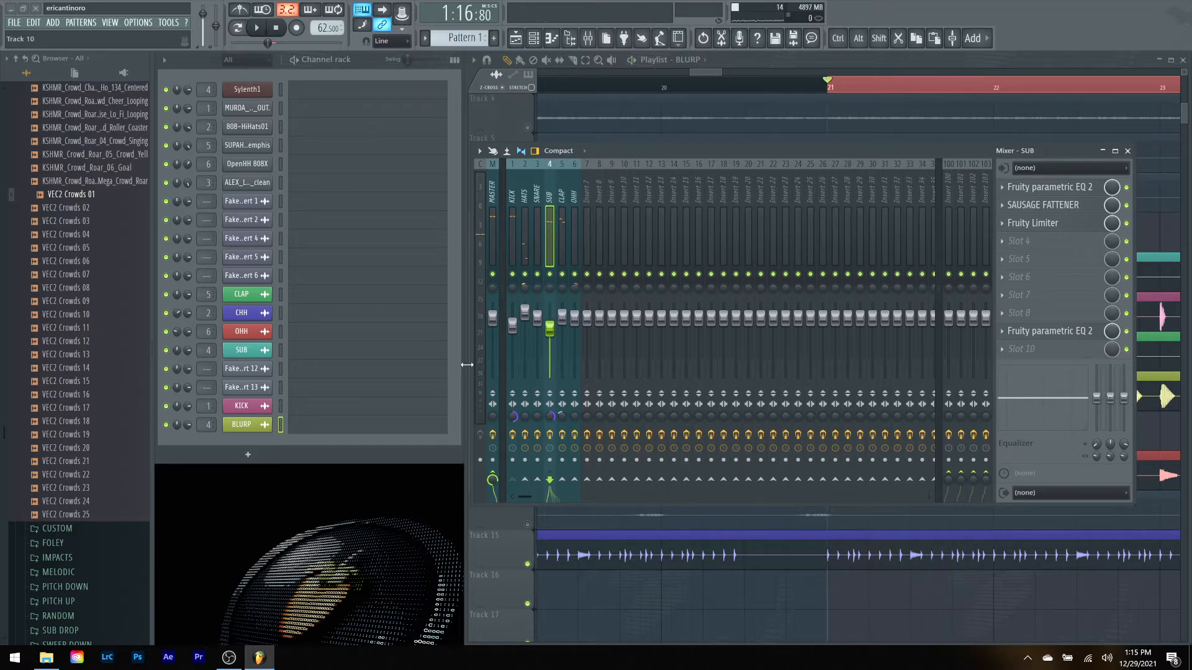
Step: Set the BLURP channel's volume to about 84% and replay the section
drag(189, 425, 188, 422)
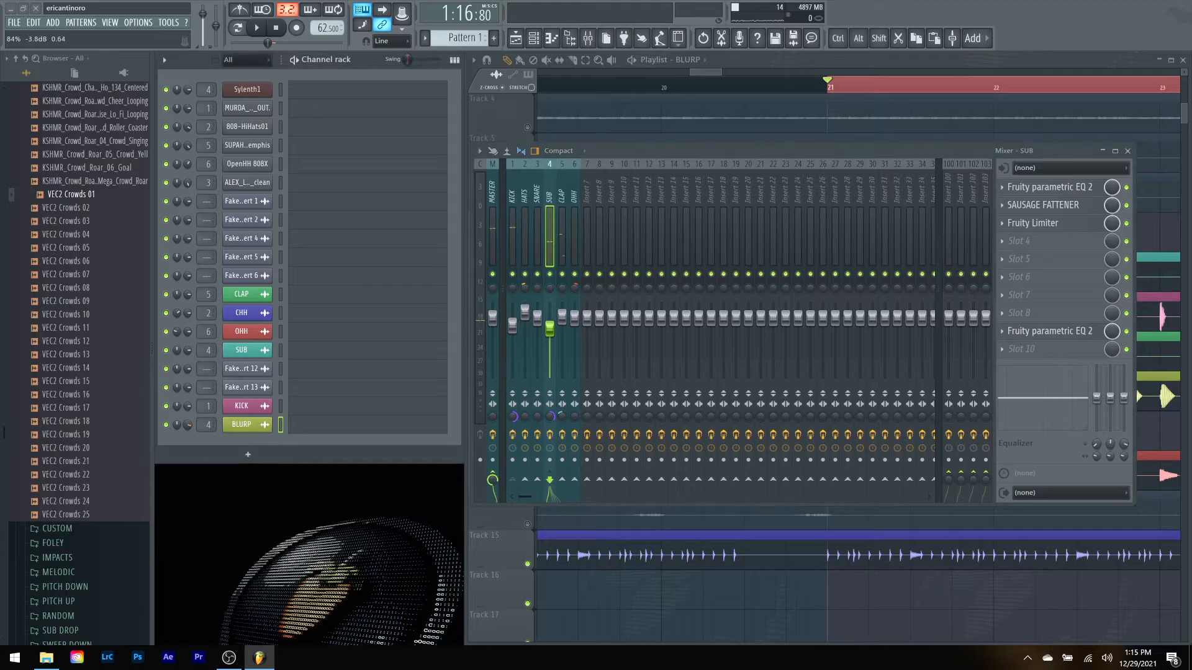
key(space)
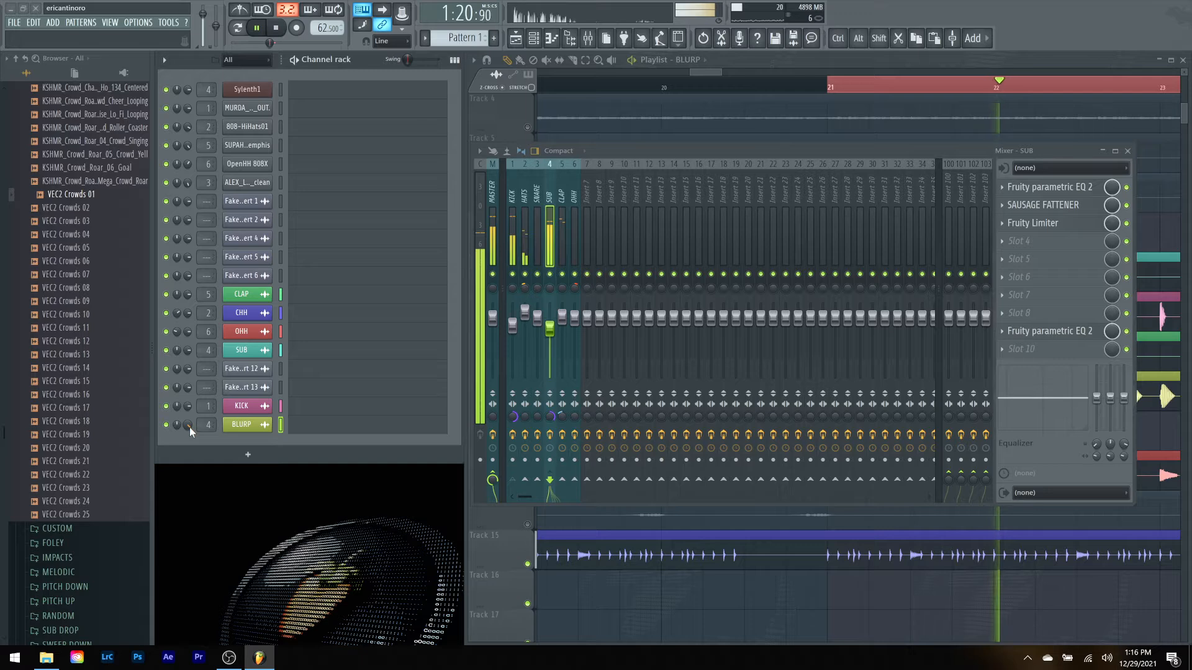
Step: Audition the transition from the SUB section into the BLURP section around bar 21 from two starting points before it
key(space)
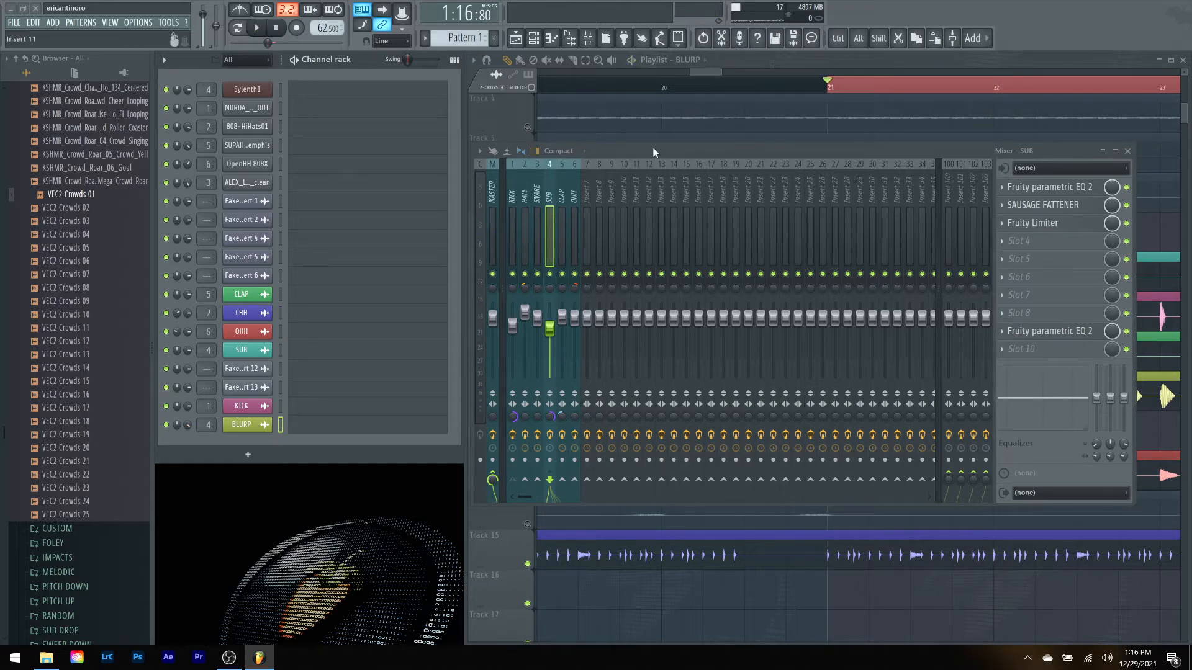
key(F9)
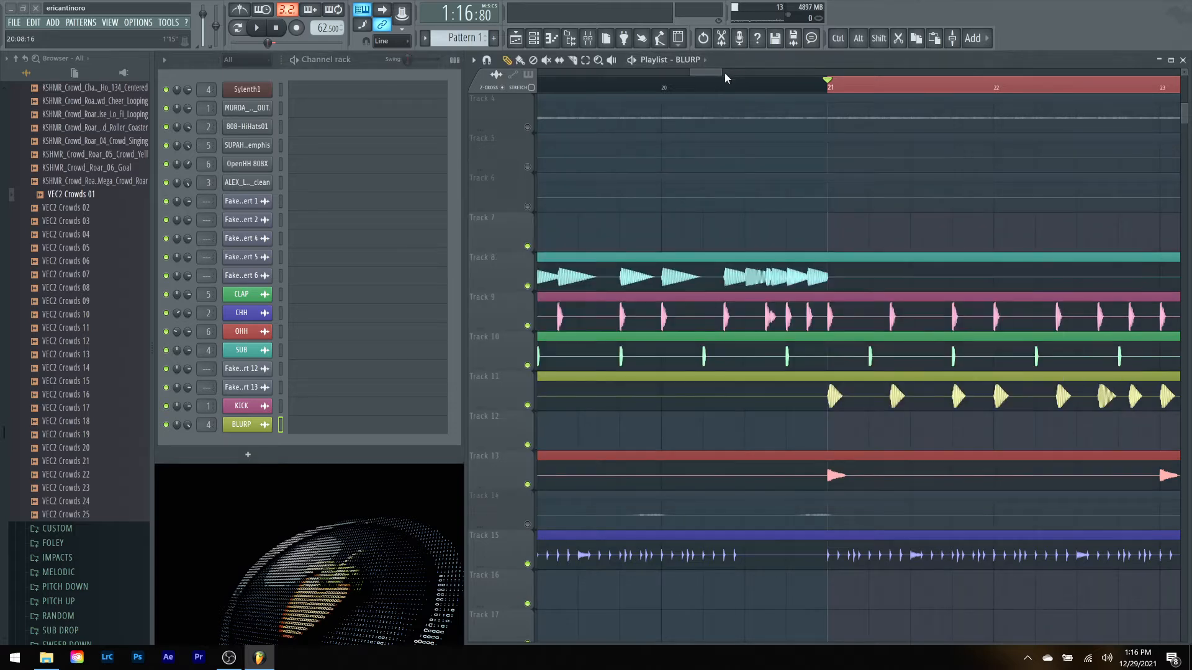
drag(722, 73, 713, 131)
key(space)
key(space)
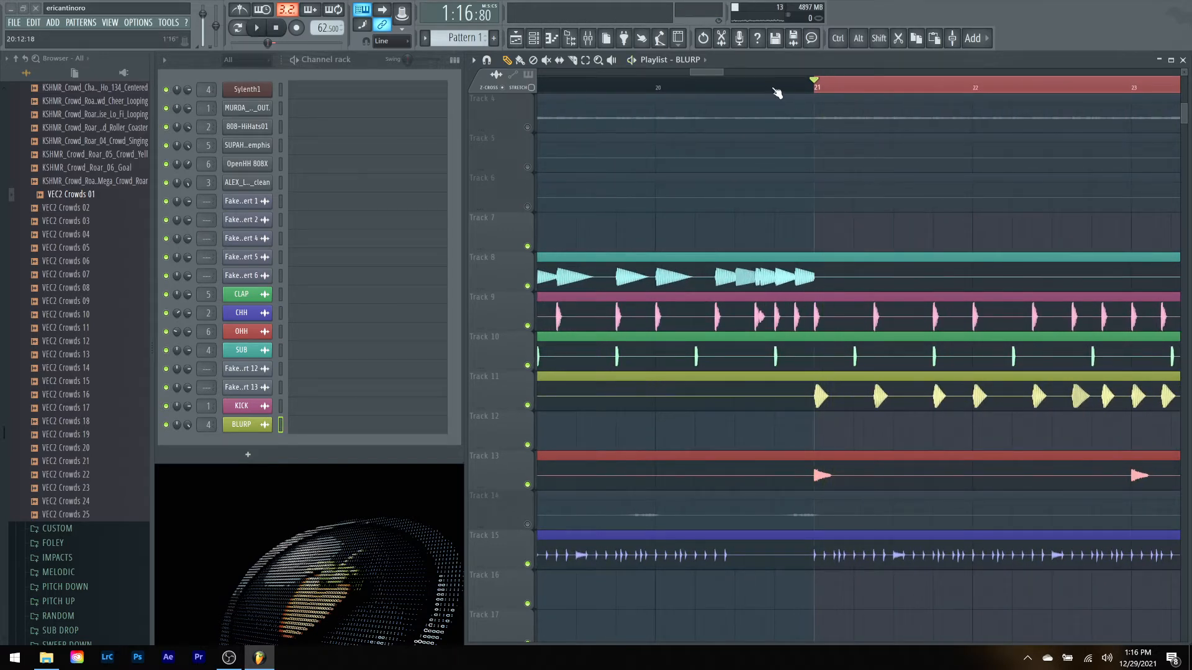
click(774, 89)
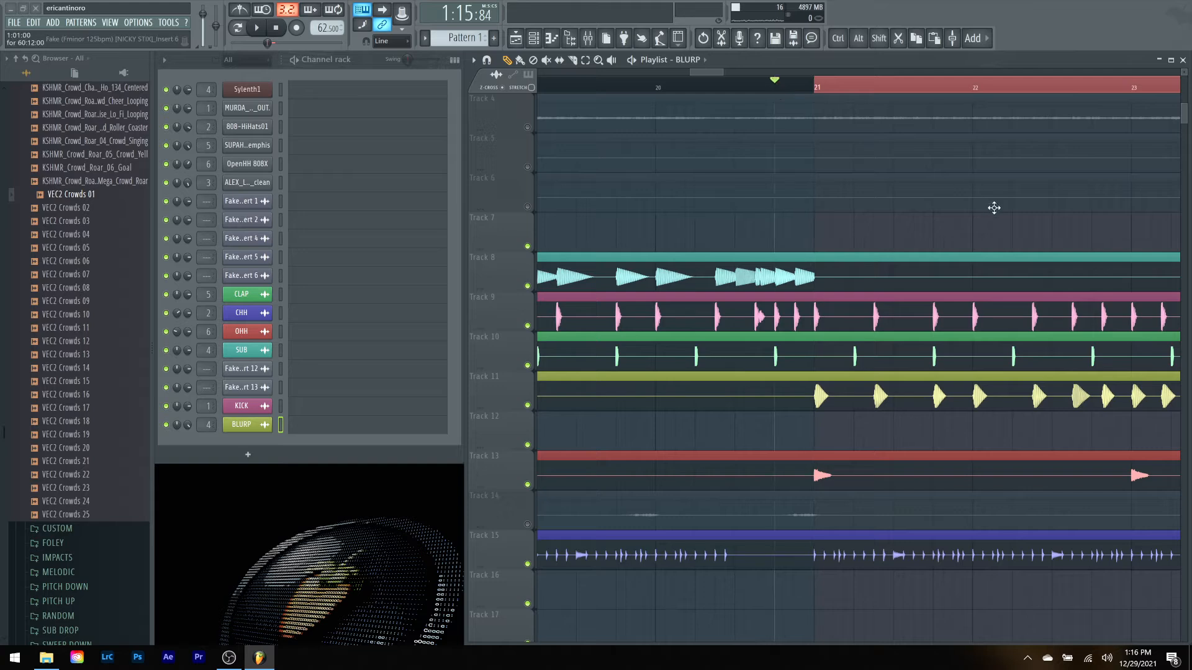
key(space)
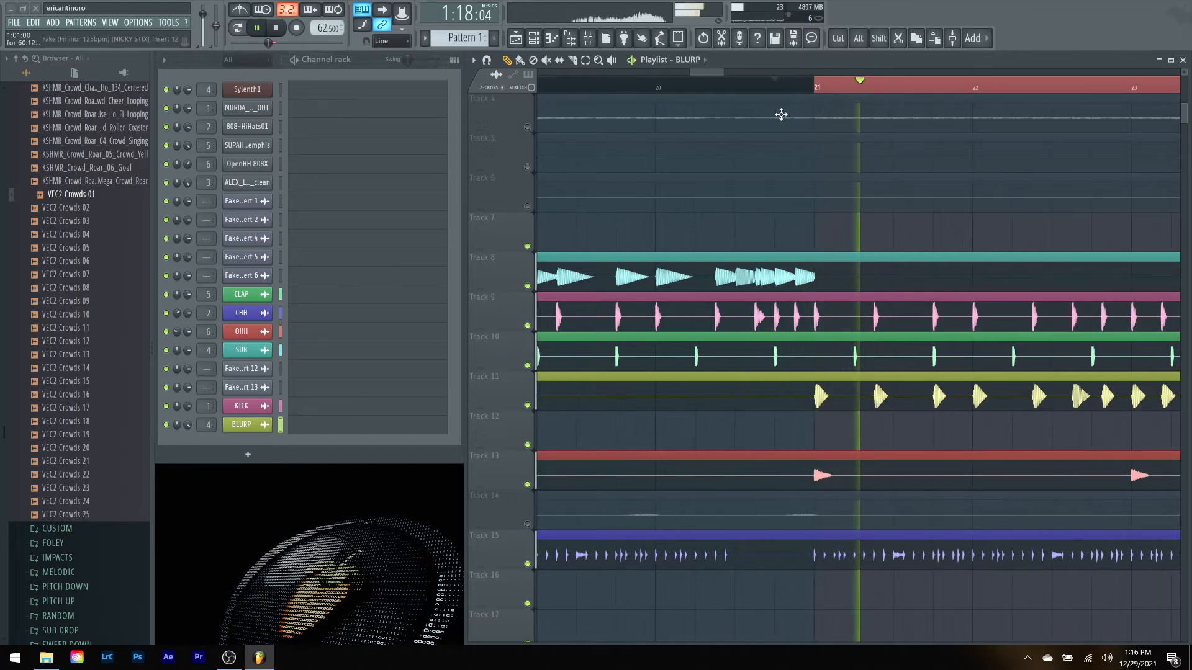
click(724, 88)
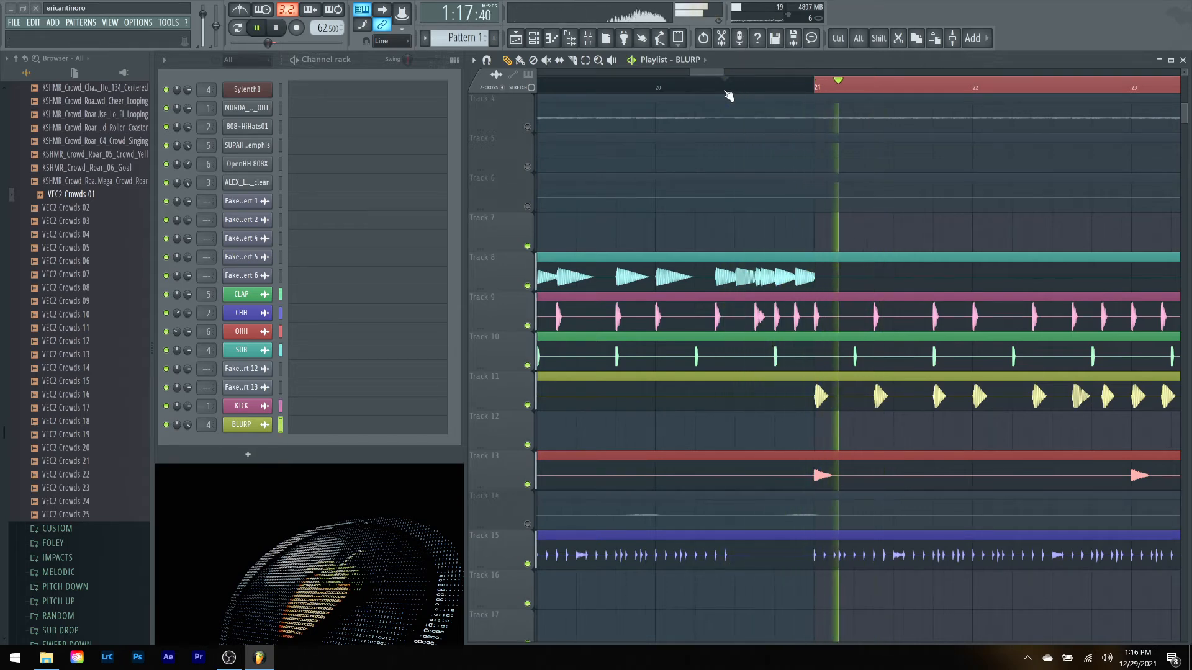
key(space)
Step: Set the playlist time selection to bars 9 to 13 and clear the clip selection
drag(639, 76, 510, 80)
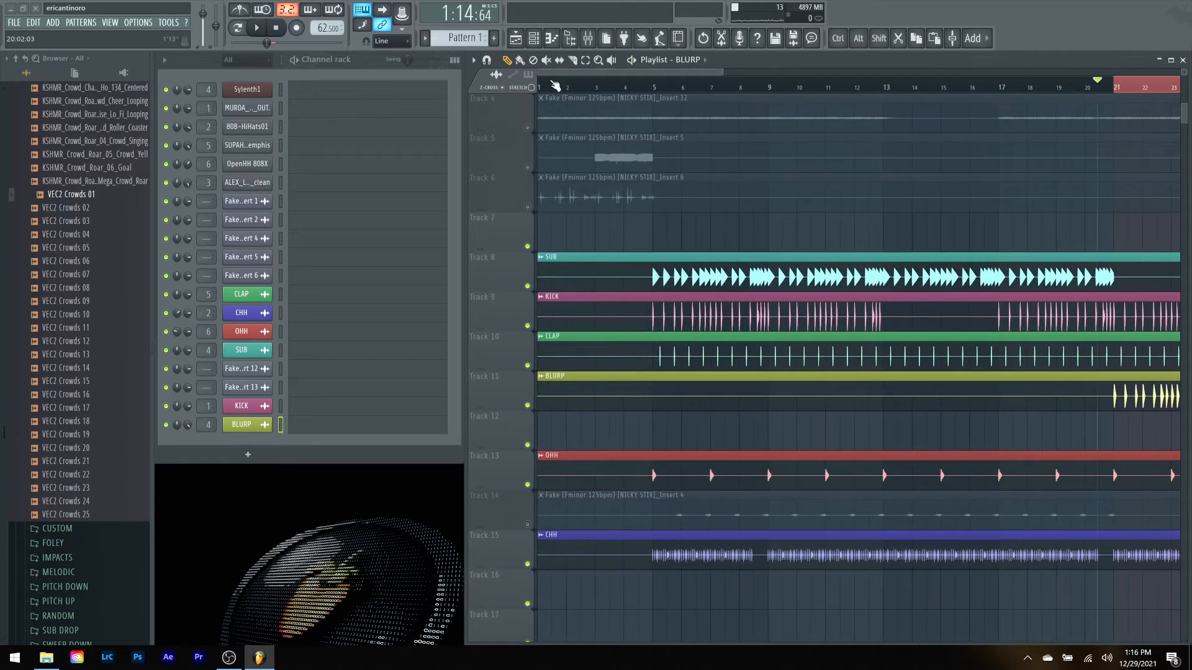
scroll(661, 203, up, 3)
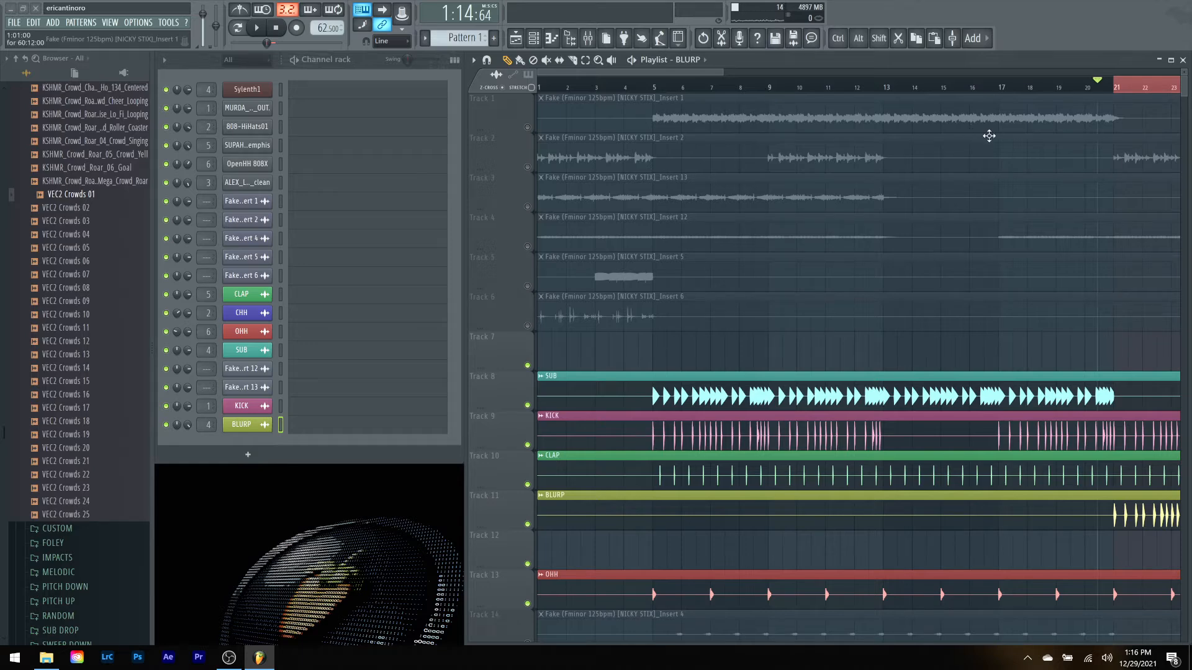
click(585, 60)
drag(770, 89, 885, 88)
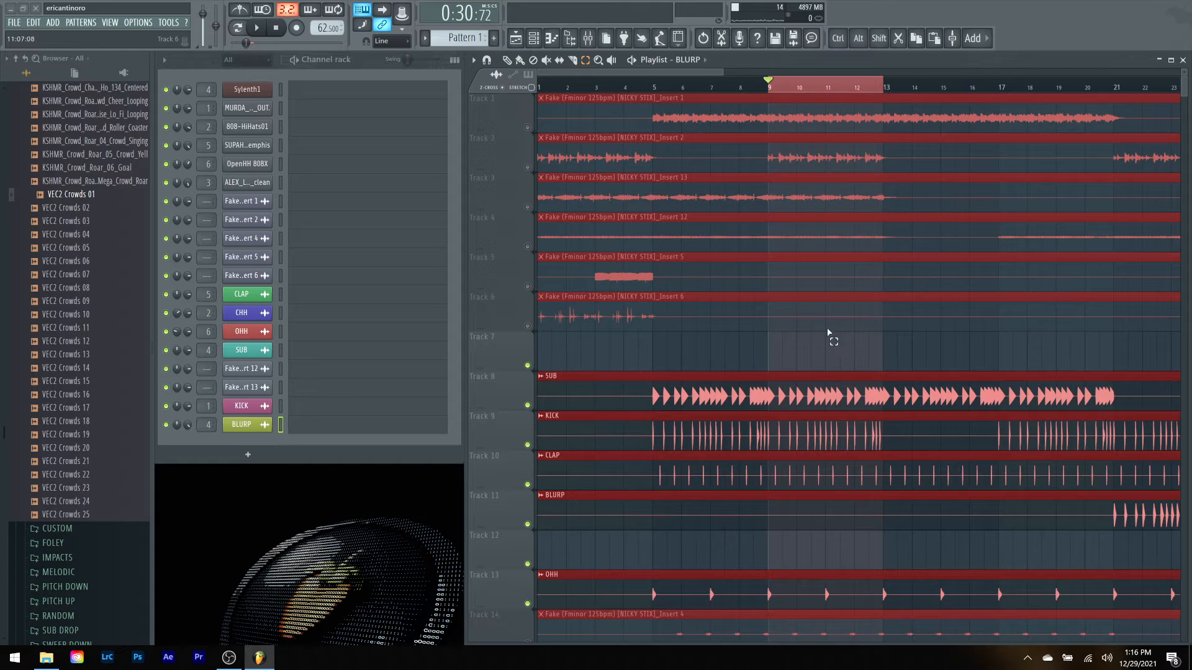
click(826, 348)
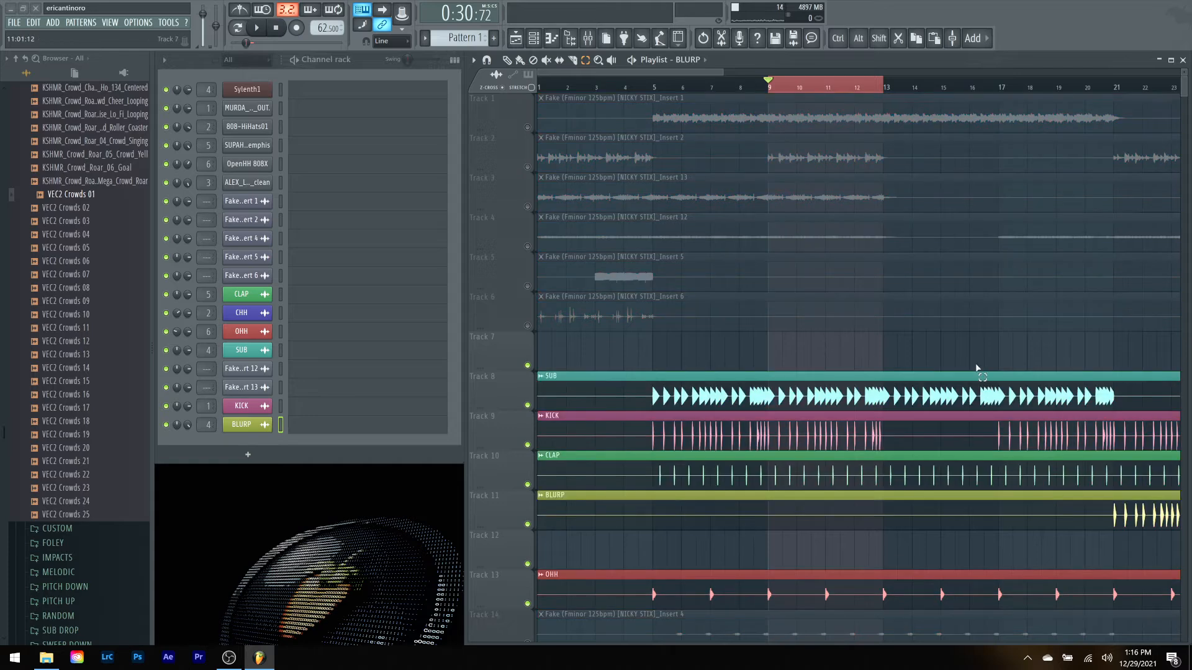
click(589, 39)
click(589, 39)
Step: Mute the SUB, KICK, CLAP, BLURP, OHH and CHH tracks in the playlist
click(507, 61)
drag(528, 405, 533, 484)
click(530, 525)
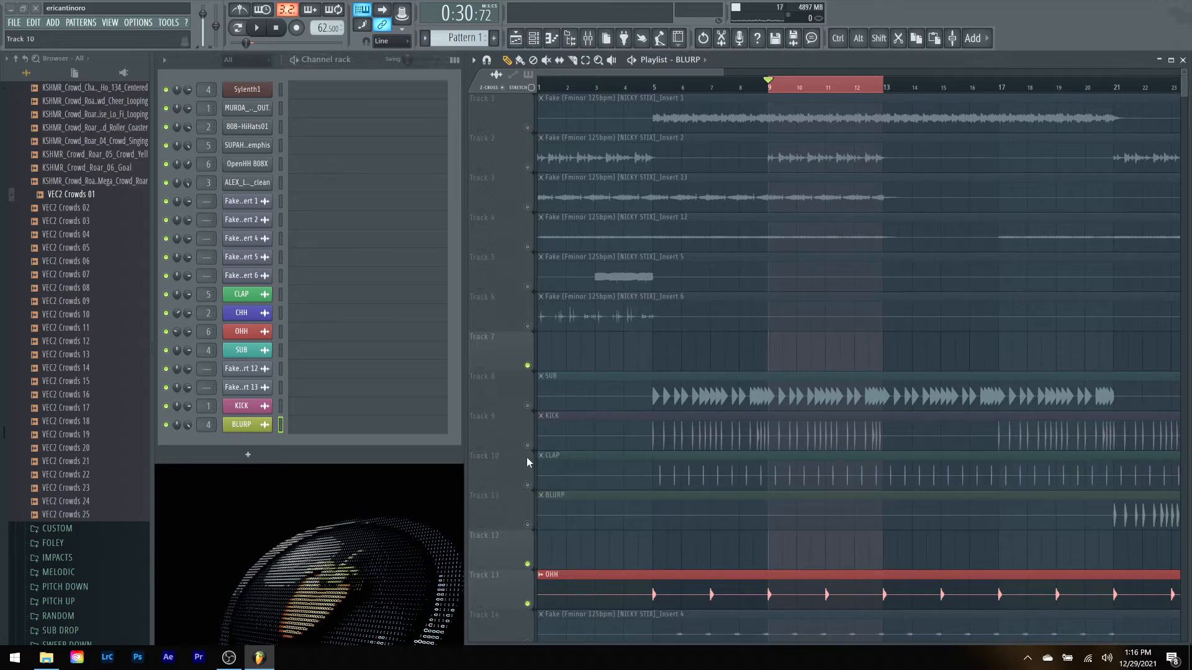
scroll(528, 490, down, 3)
click(528, 485)
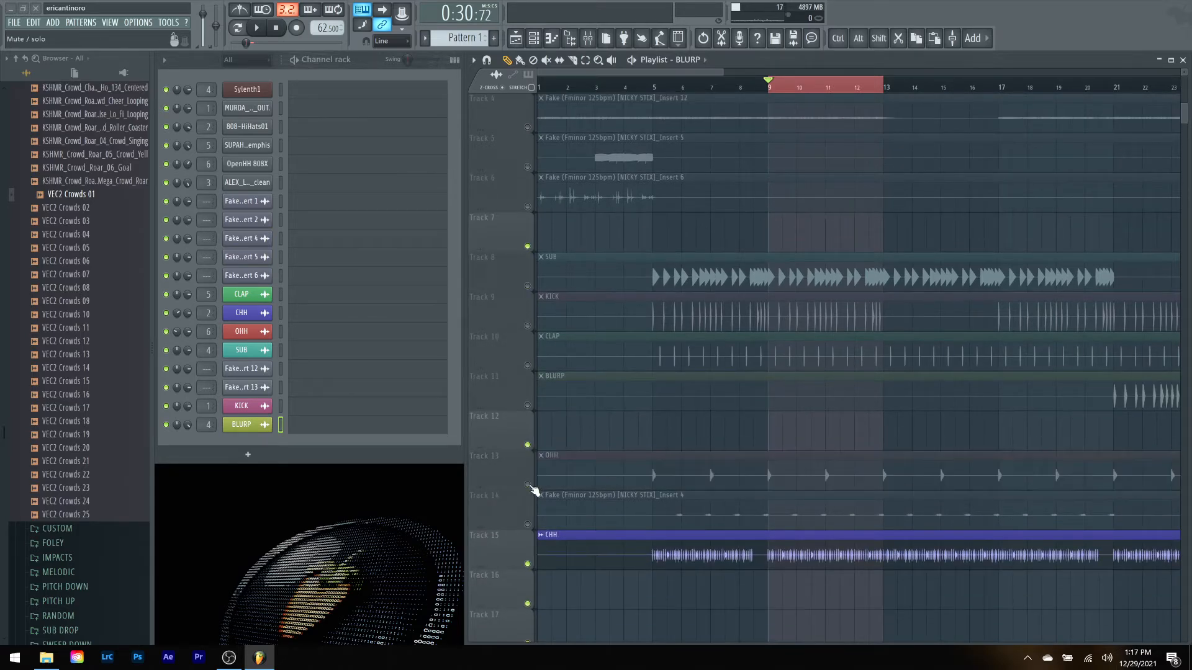
click(529, 564)
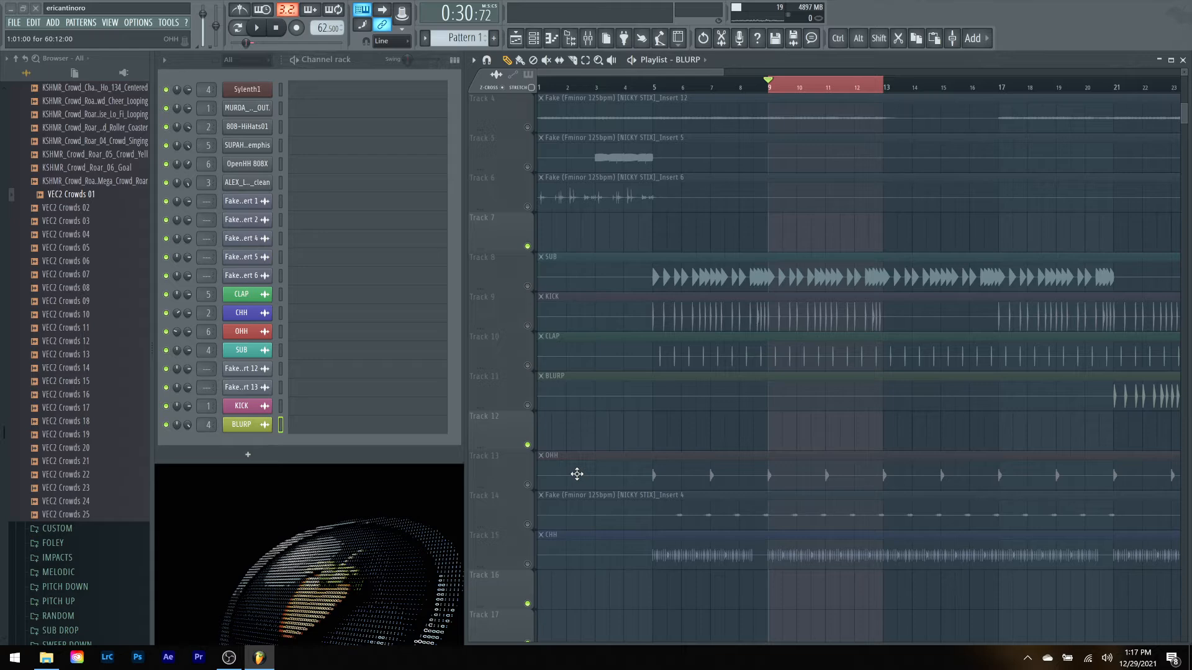
scroll(576, 474, up, 3)
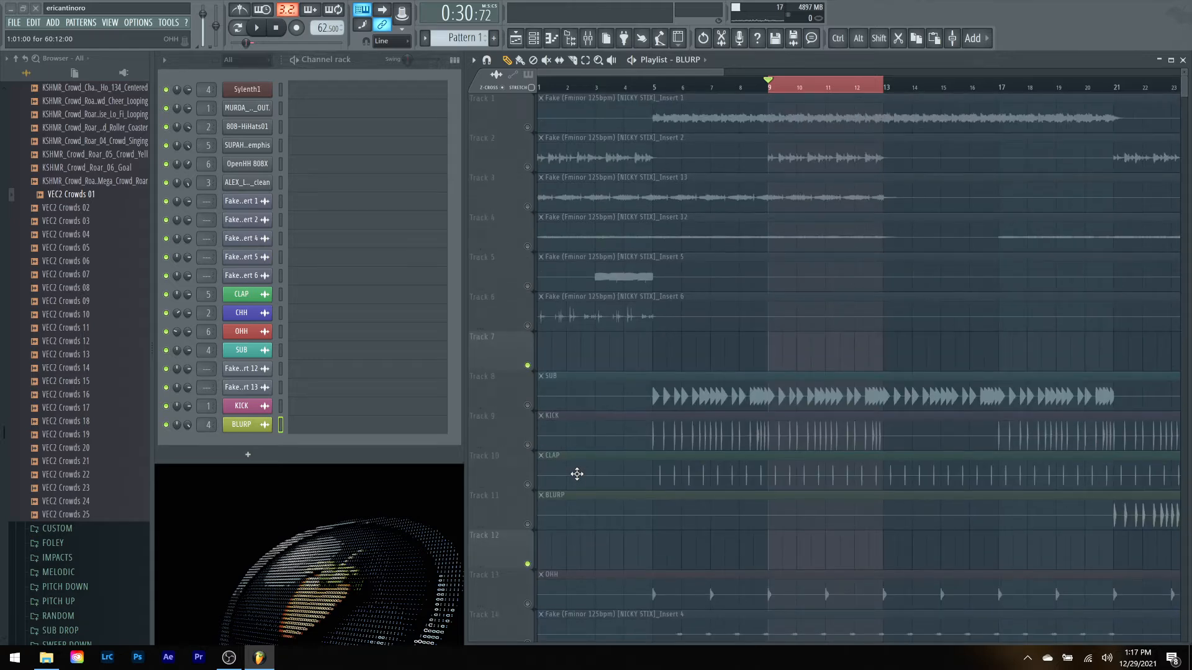
Step: Move the Insert 4 clip from Track 14 up to the empty Track 7
scroll(577, 474, down, 4)
drag(558, 473, 523, 181)
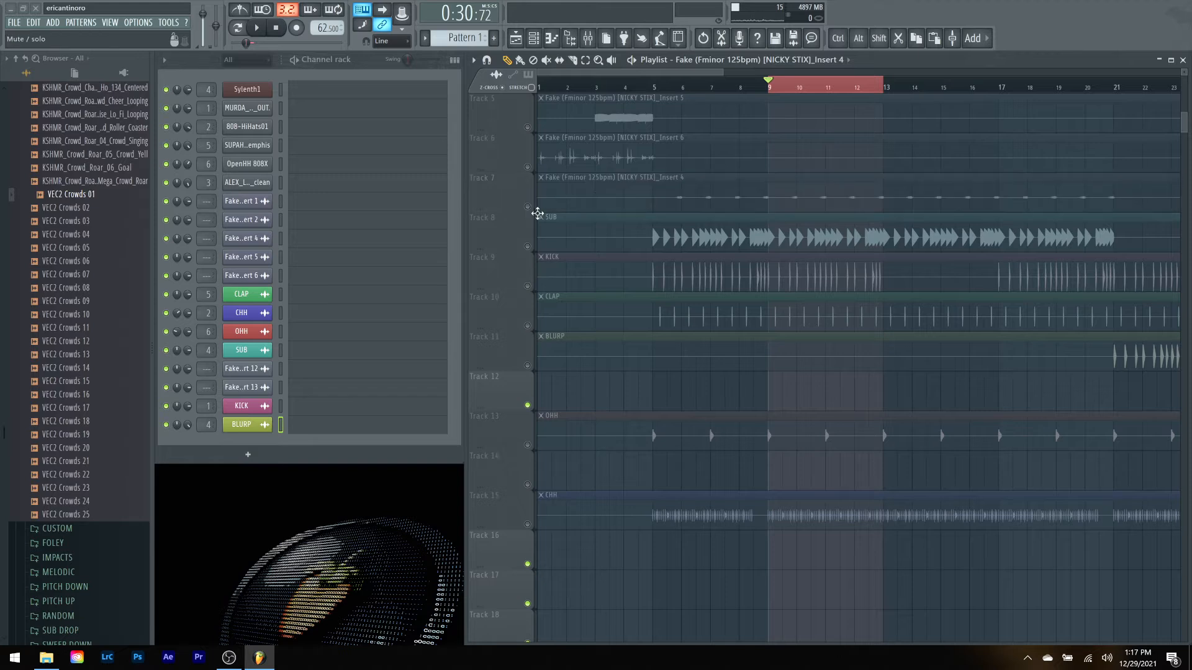
scroll(662, 392, up, 4)
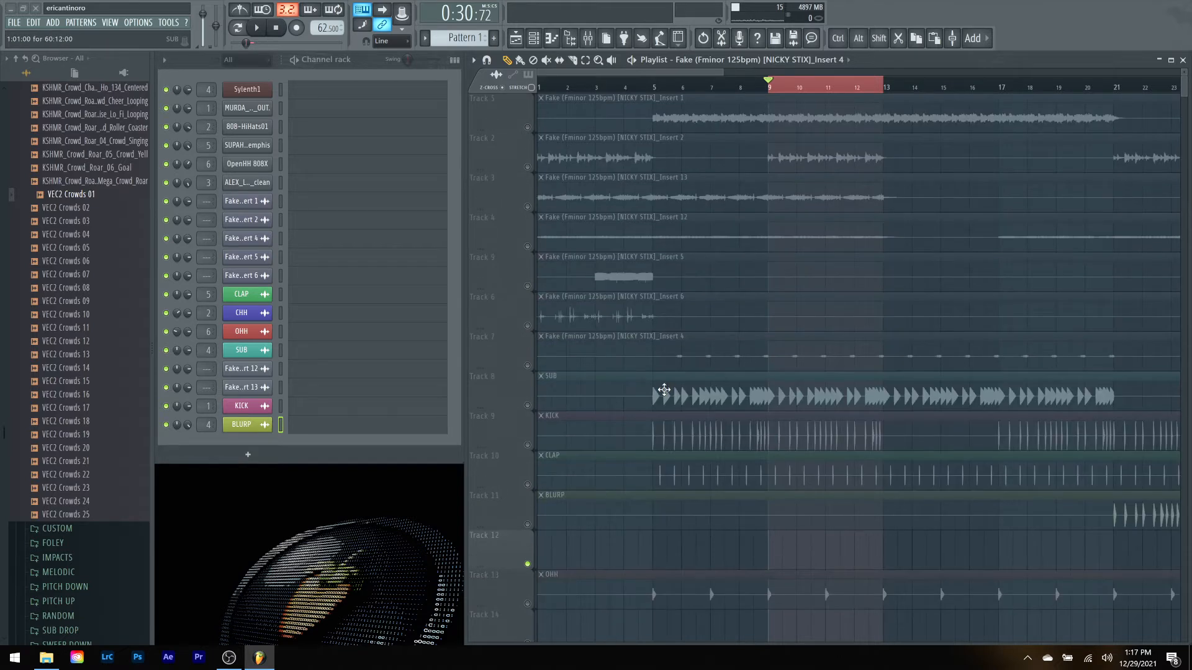
Step: Unmute Track 1 and audition its Insert 1 clip alone from bar 9
click(528, 127)
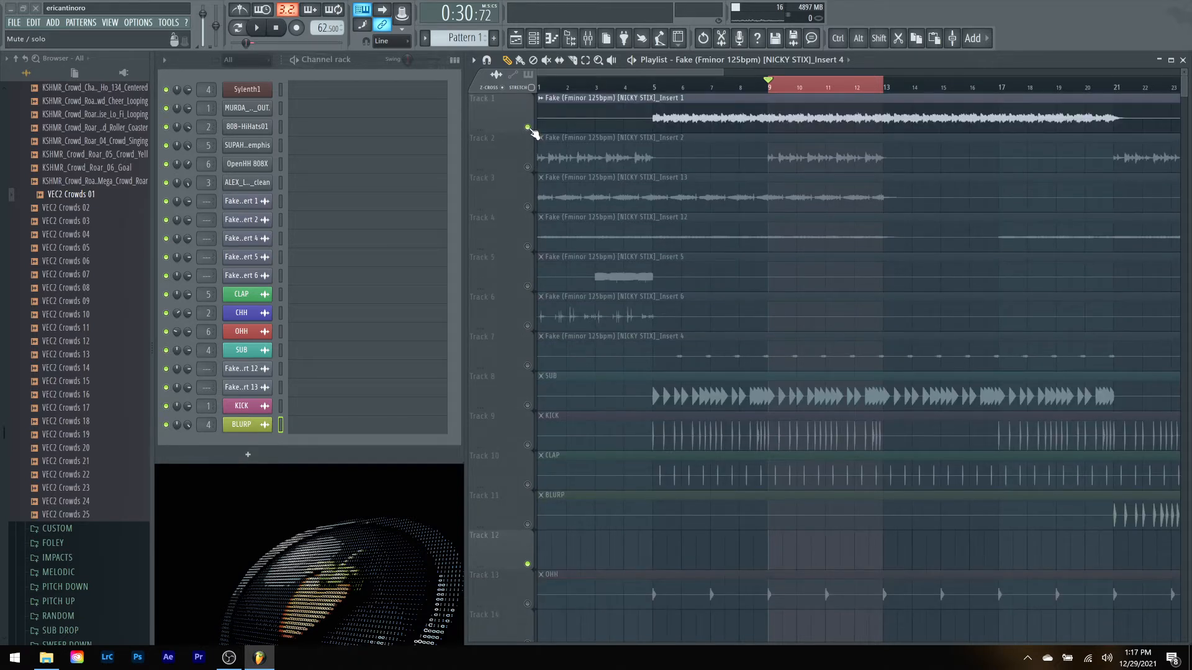
key(space)
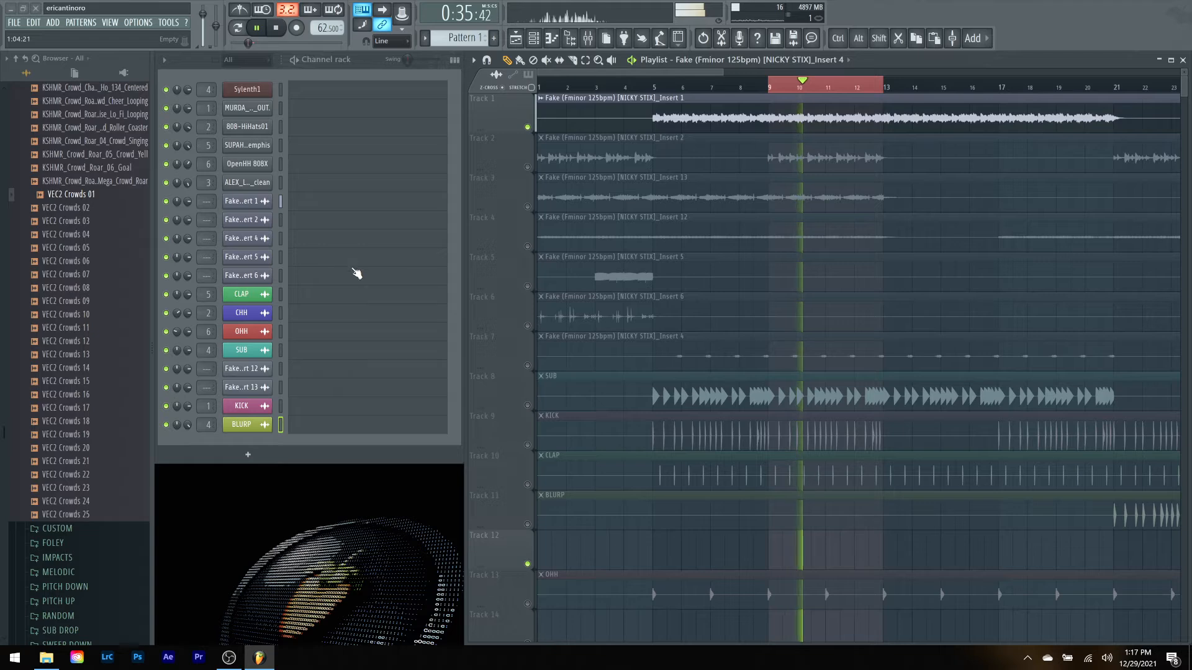
key(space)
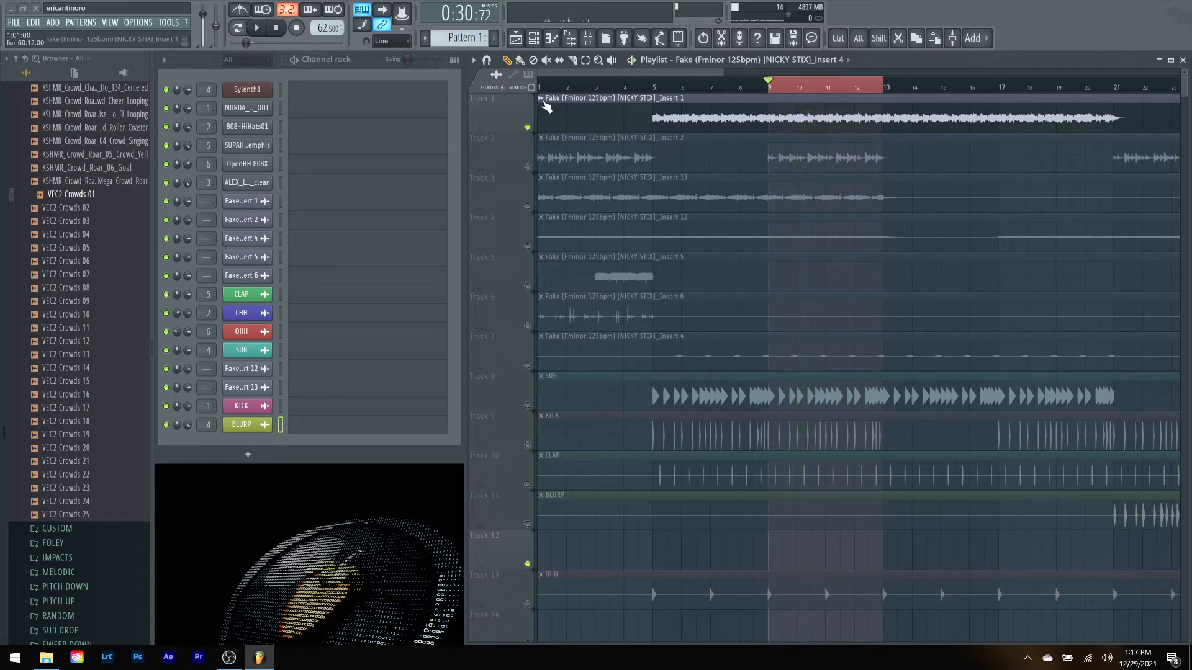
Step: Rename the channel of the Track 1 clip to Piano thing and color it green
click(540, 100)
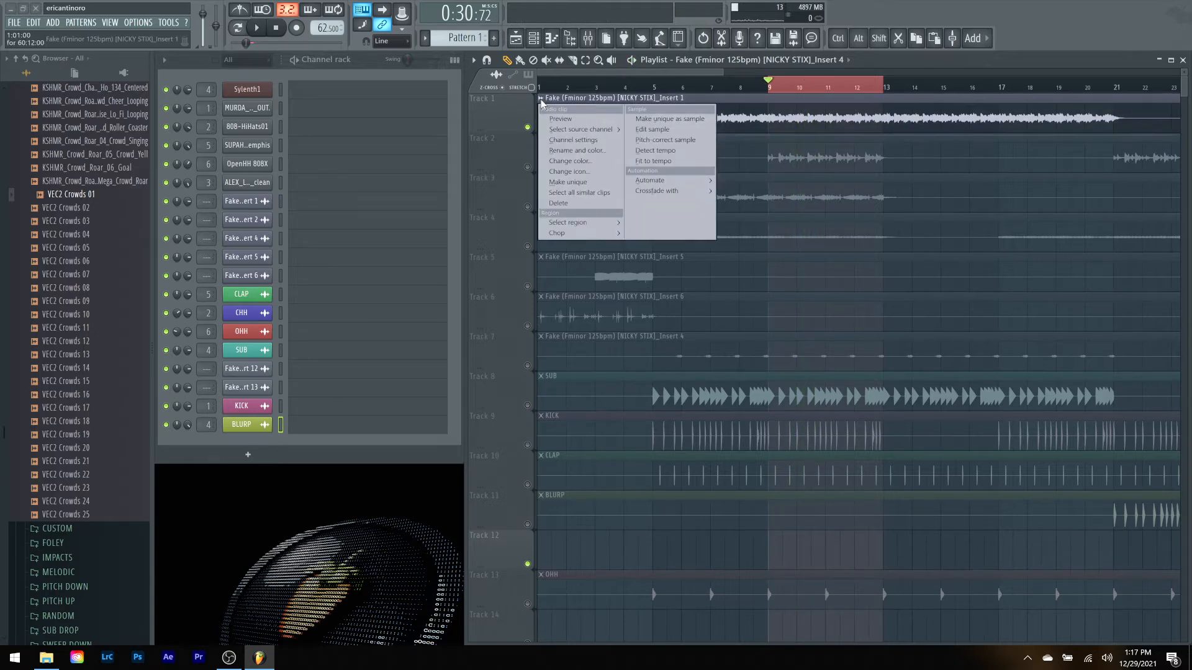
click(574, 151)
text(Piano thing)
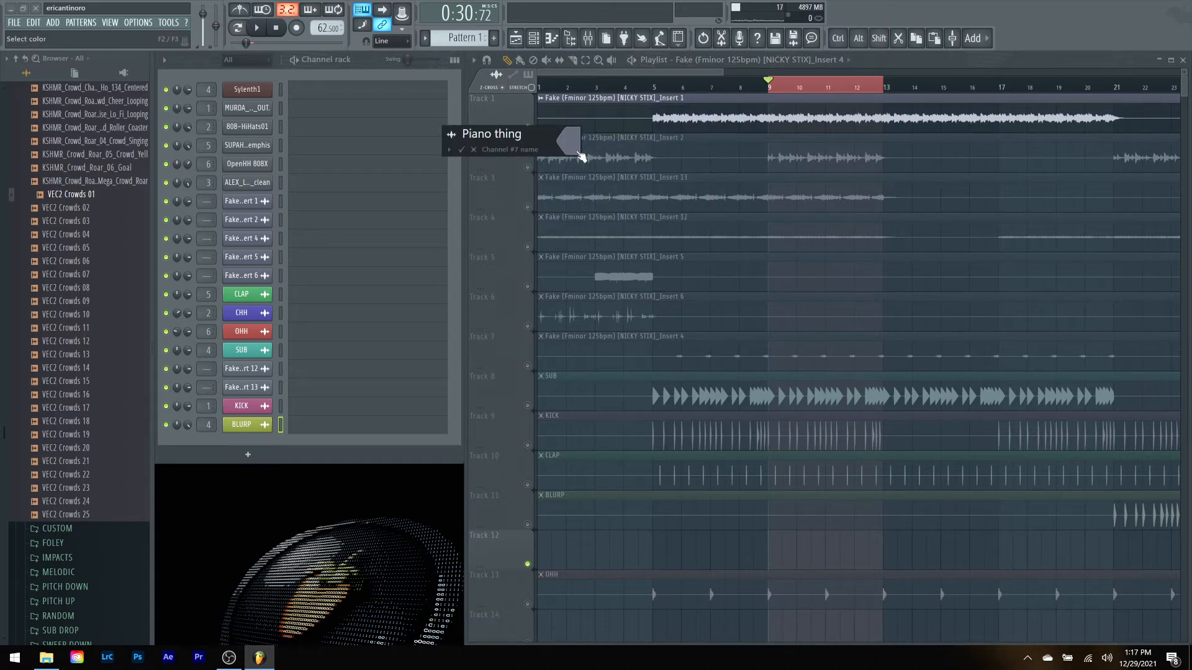
click(578, 153)
click(601, 134)
key(Return)
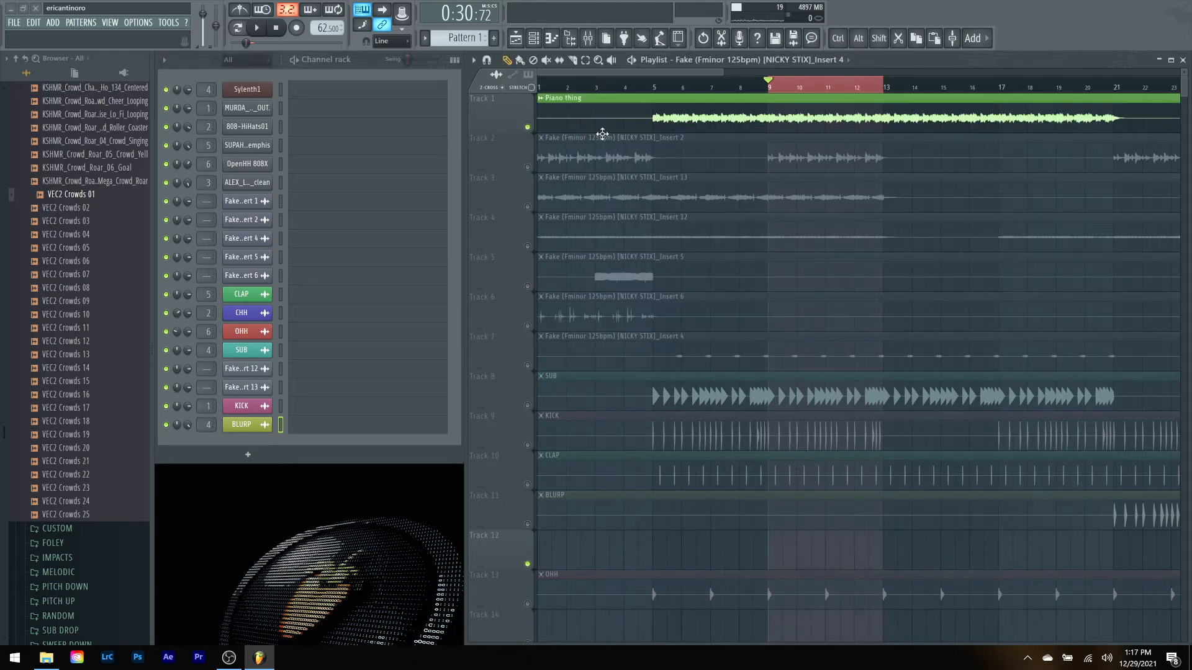
Step: Route the Piano thing channel to the Insert 7 mixer track
click(281, 203)
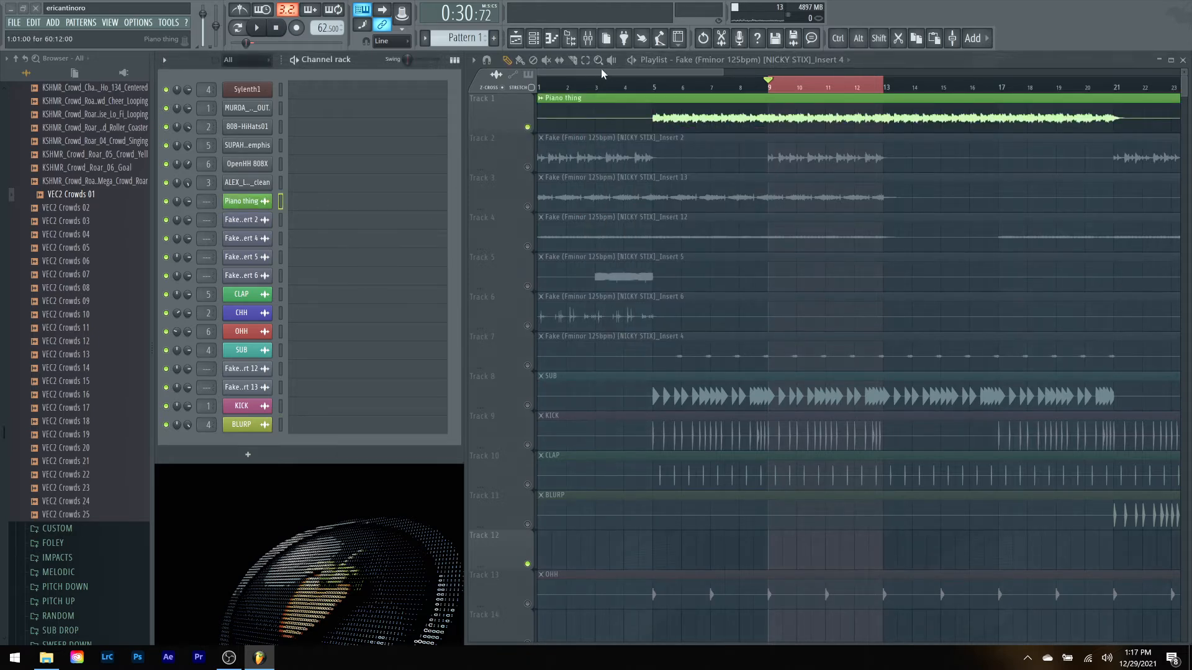
click(603, 40)
click(603, 39)
click(602, 40)
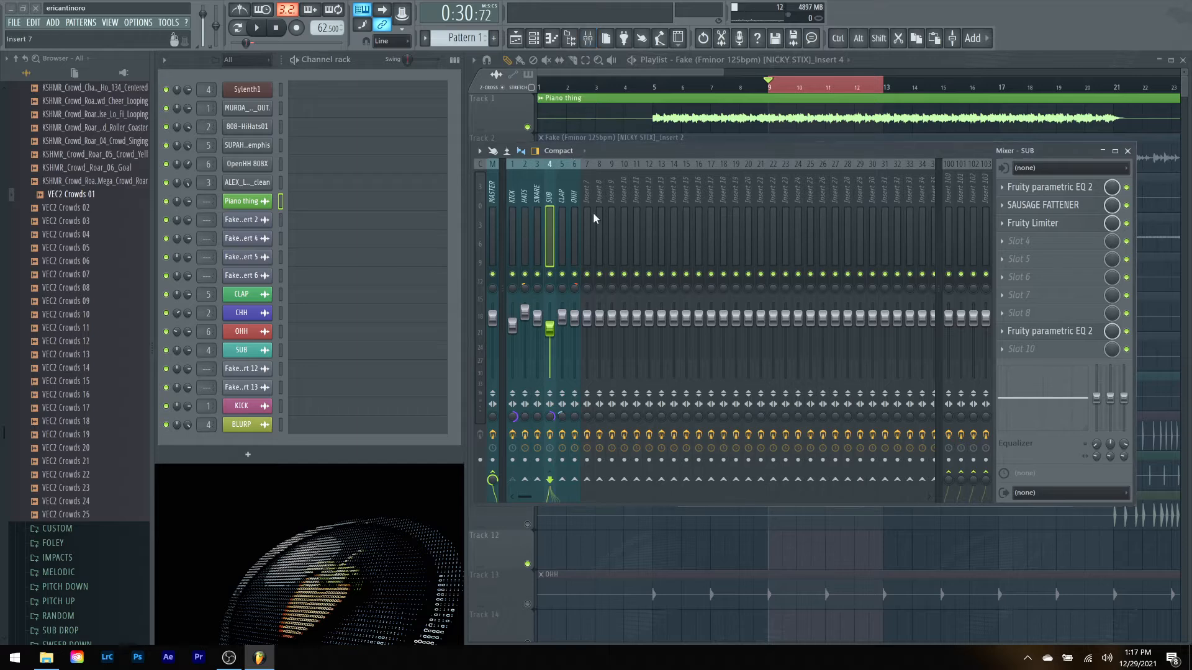
right_click(594, 229)
mouse_move(677, 251)
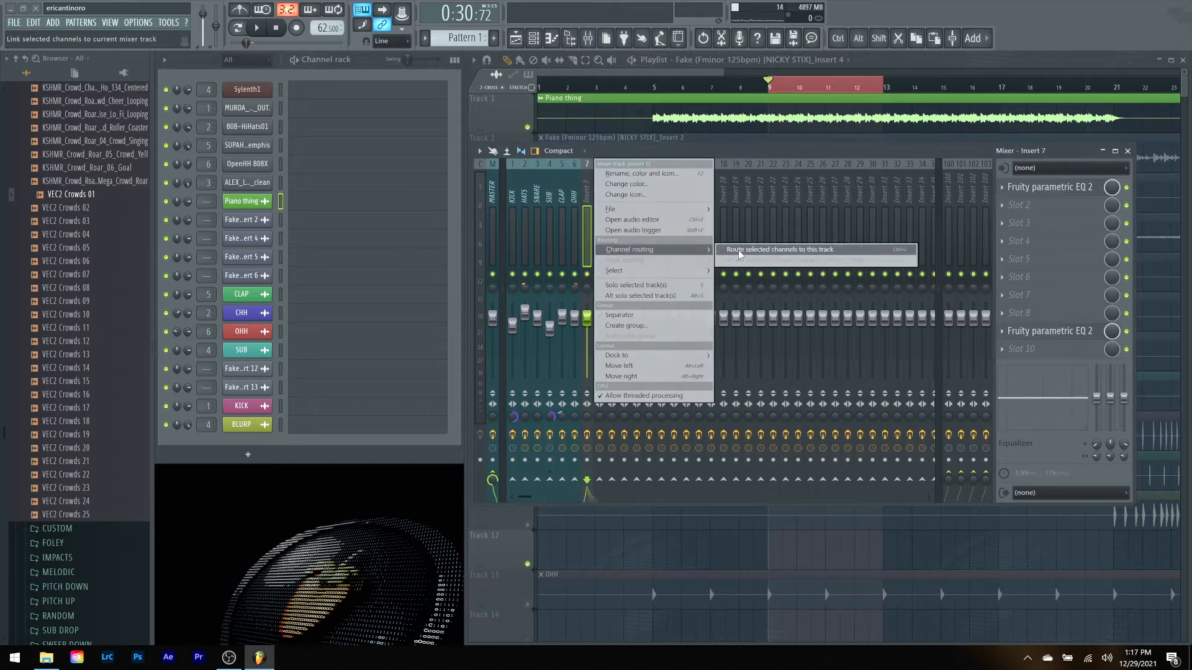
click(745, 249)
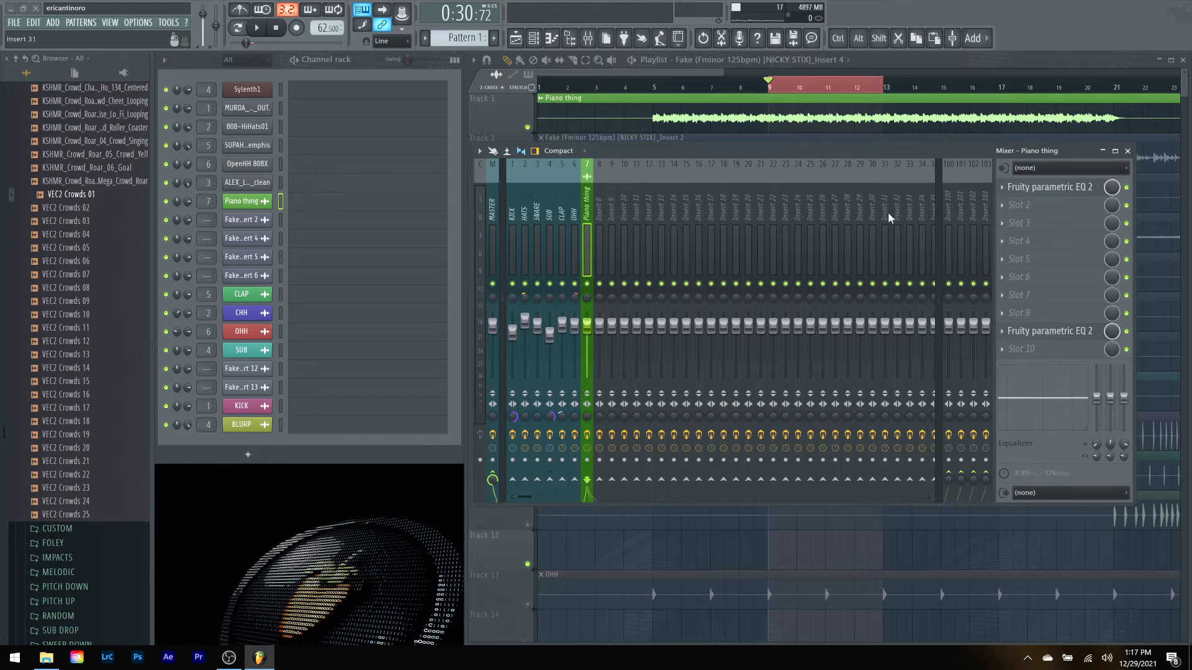
Step: During playback, high-pass the Piano thing track at about 163 Hz in its first parametric EQ and dip band 3 about 1.9 dB at 470 Hz
key(space)
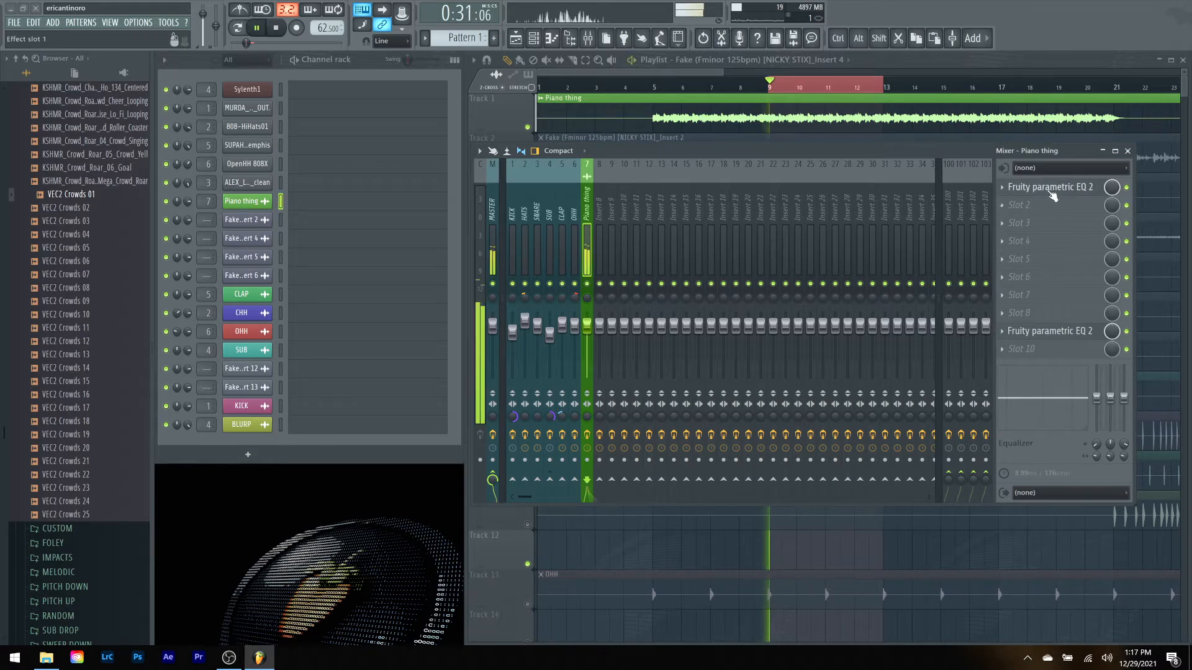
click(1055, 187)
mouse_move(573, 176)
mouse_down()
mouse_move(572, 194)
mouse_move(572, 172)
mouse_up()
drag(571, 328, 571, 329)
drag(336, 242, 409, 193)
drag(596, 327, 596, 344)
drag(407, 193, 406, 241)
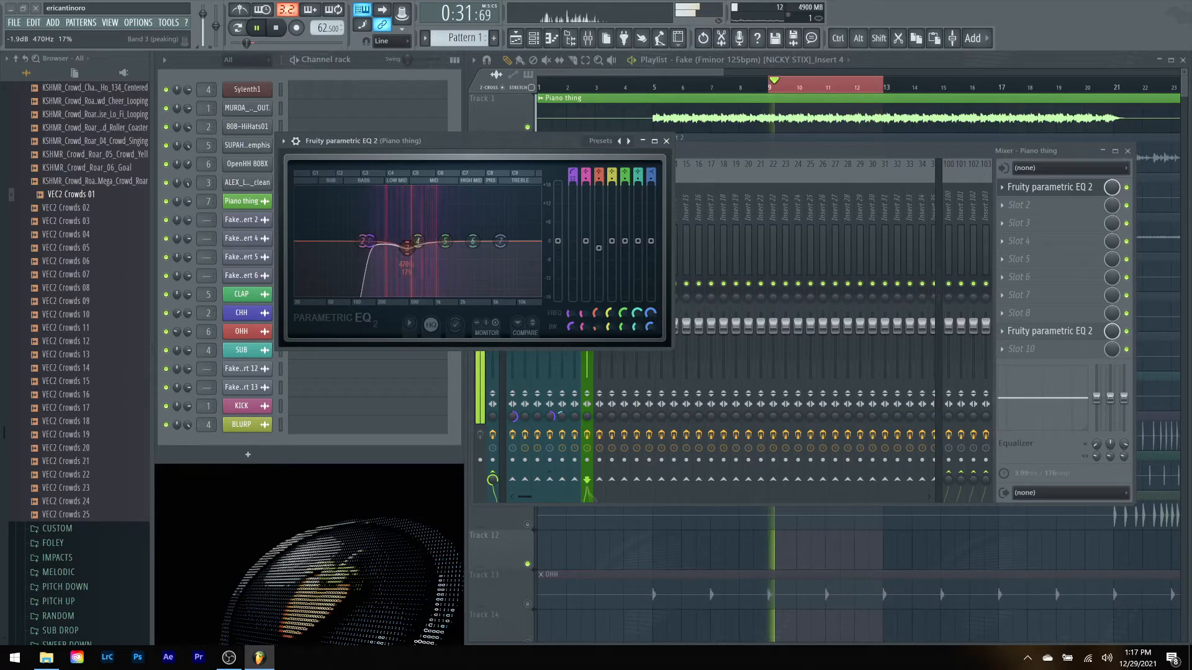
Step: Lower the highs with band 7, boost band 5, and sweep band 4 before cutting it about 5.1 dB at 883 Hz
drag(445, 241, 503, 280)
drag(418, 241, 429, 197)
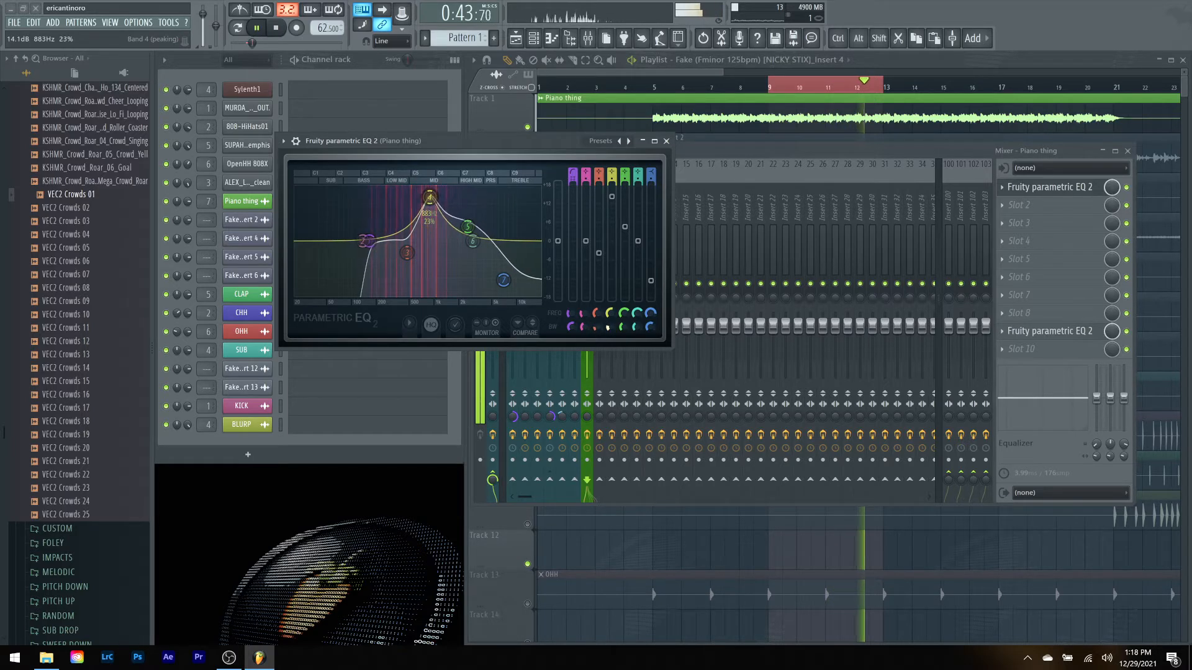
key(space)
drag(430, 197, 429, 240)
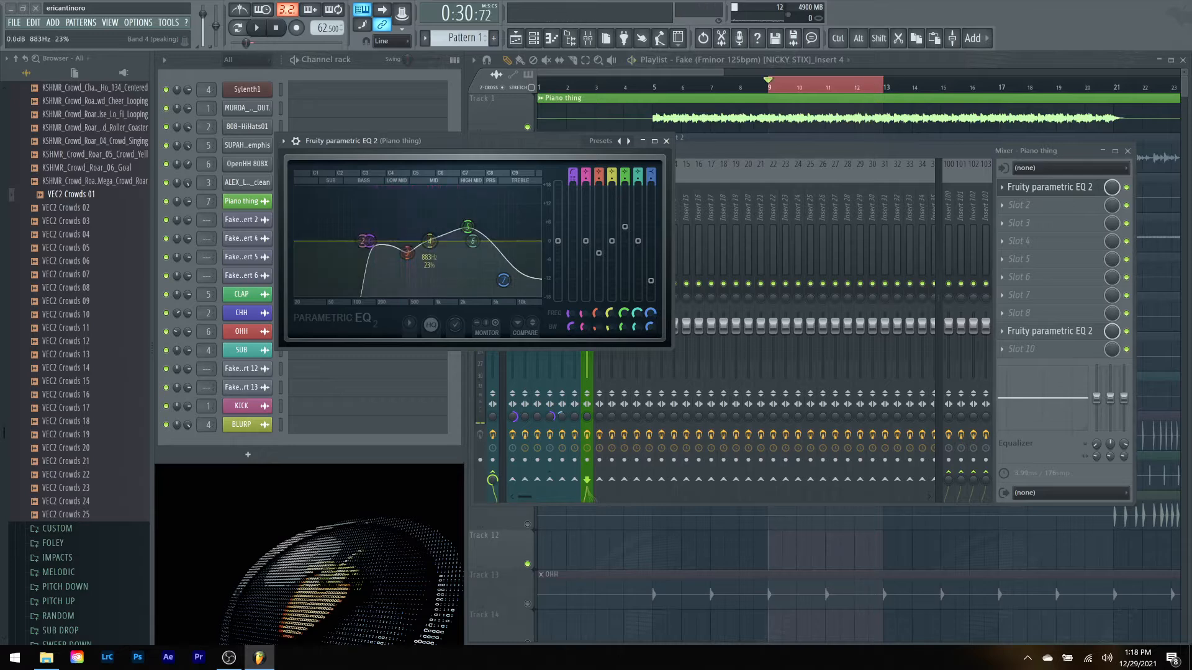
key(space)
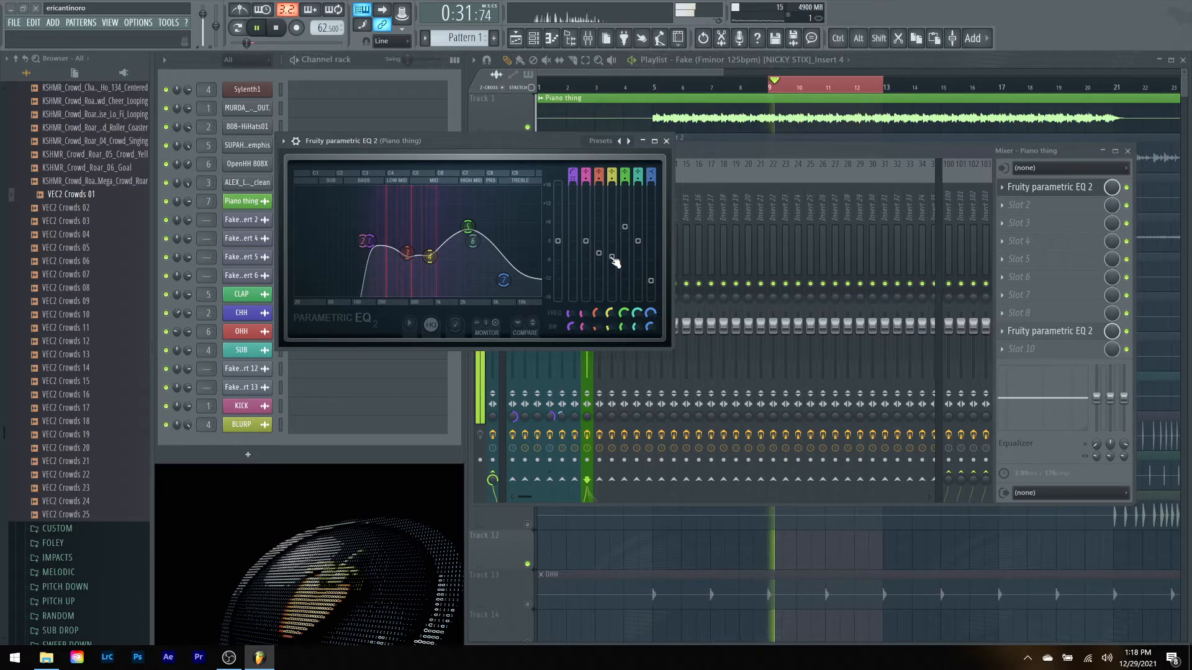
drag(615, 261, 615, 264)
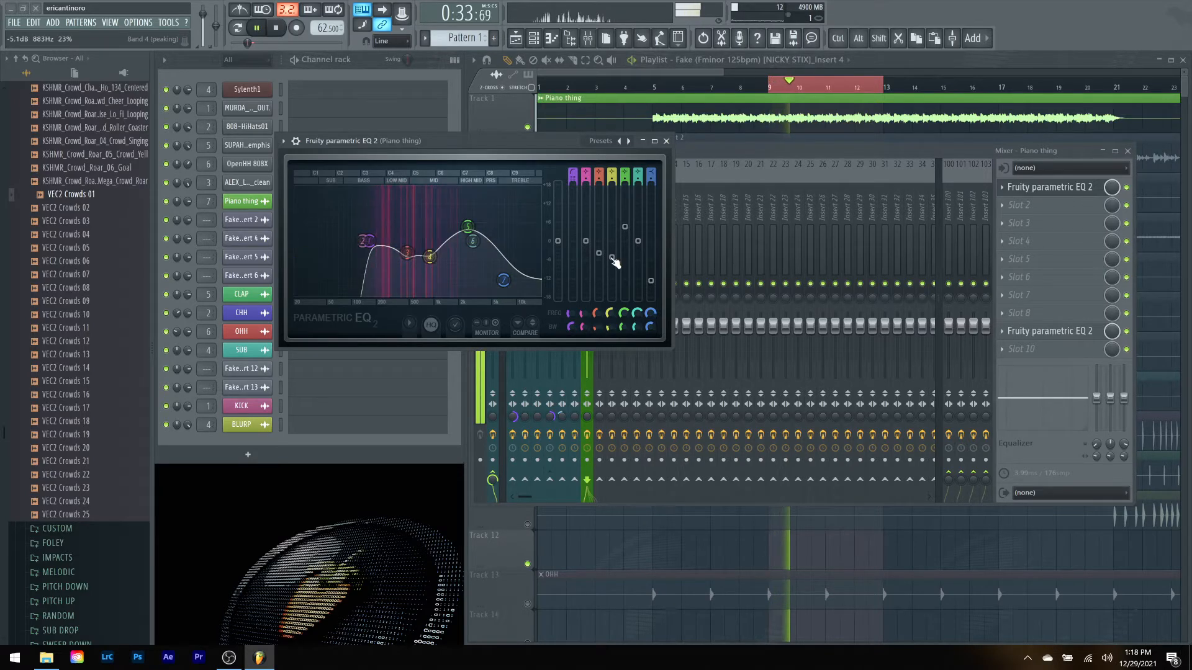
Step: Boost band 5 further, deepen the band 3 and 4 cuts, set band 1's bandwidth to 63%, and close the EQ
mouse_move(467, 227)
mouse_down()
mouse_move(470, 198)
mouse_move(470, 211)
mouse_up()
drag(428, 257, 406, 257)
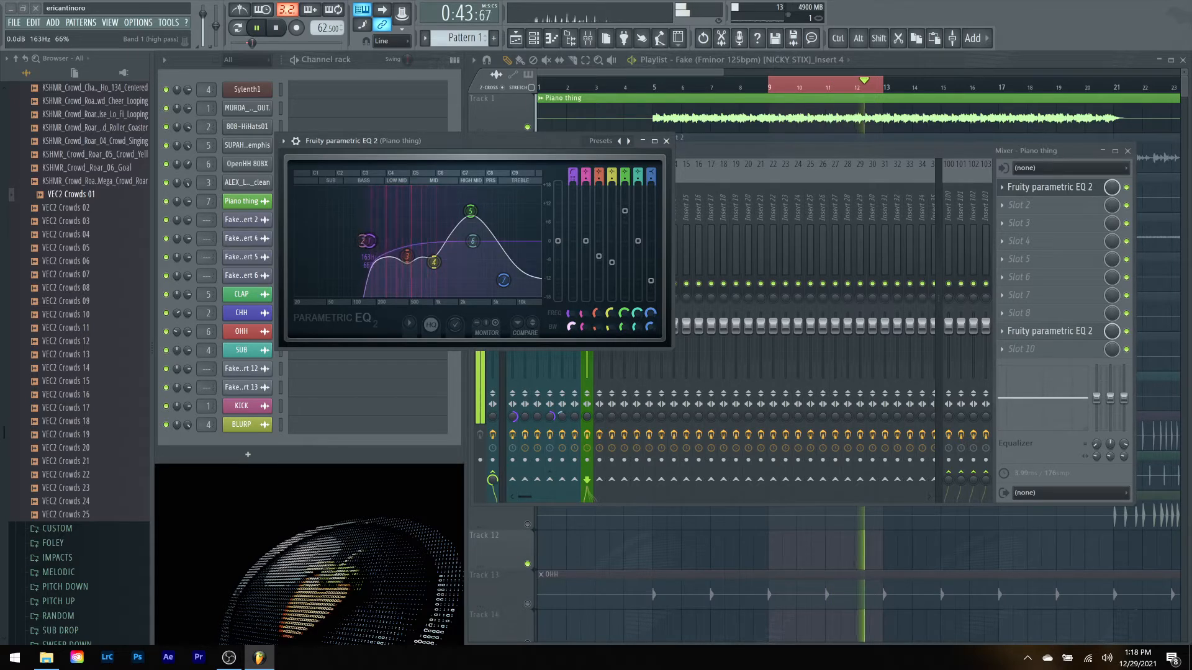
drag(570, 329, 570, 332)
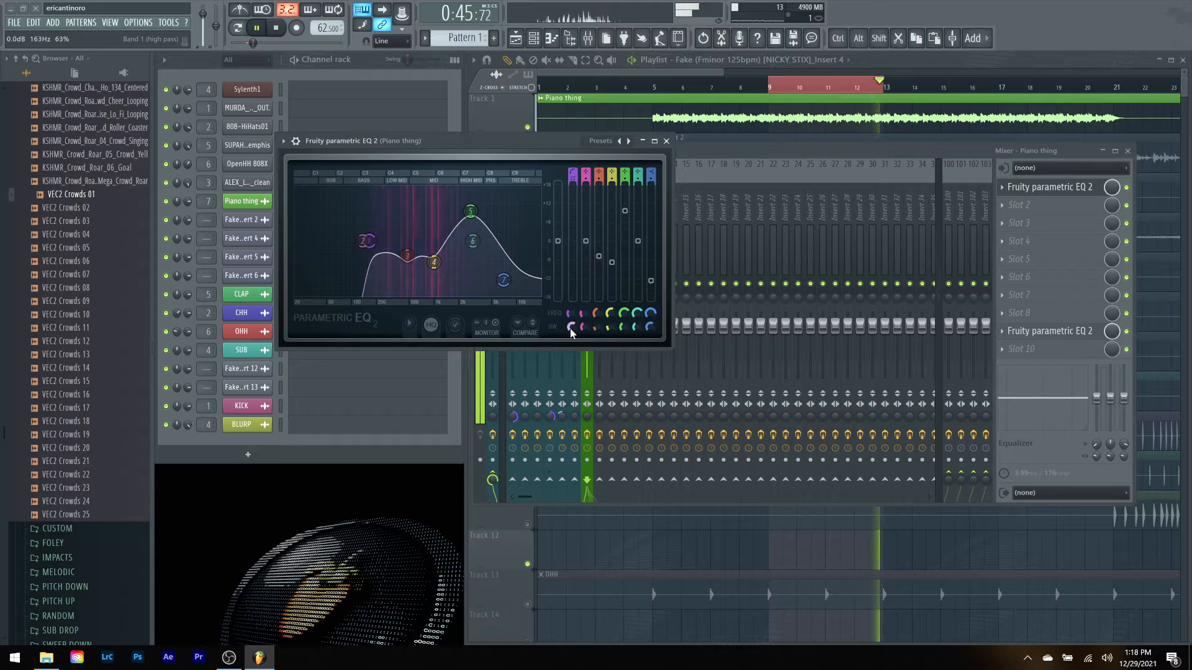
click(666, 141)
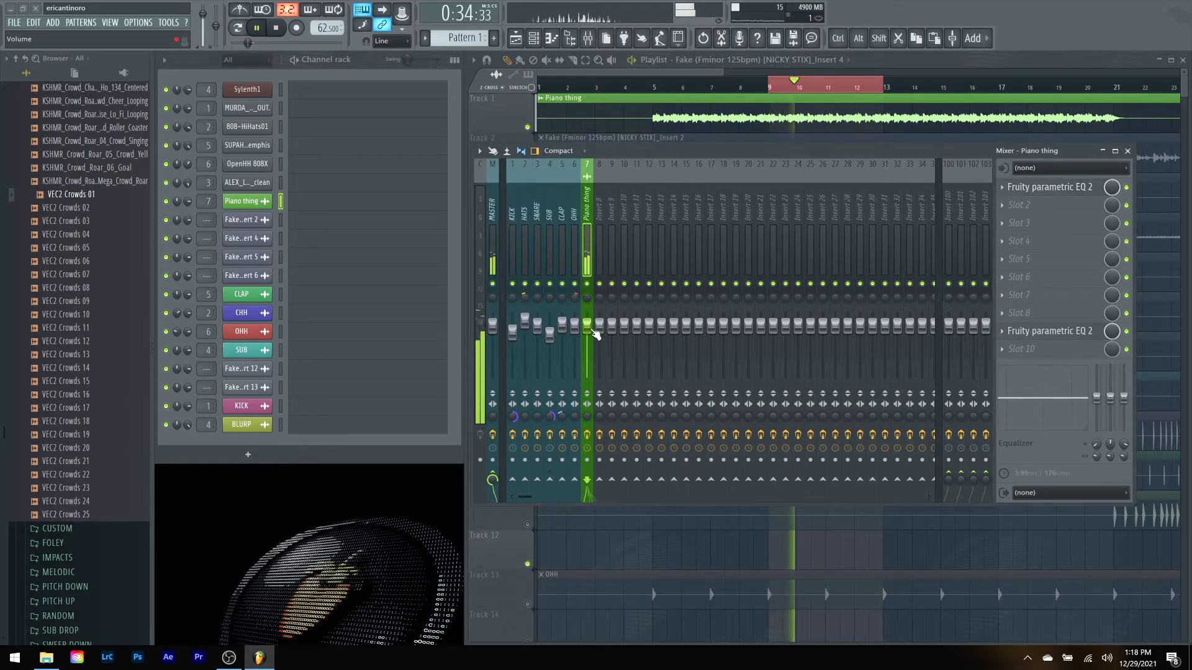
Step: During playback, sweep band 4 of the Piano thing track's second parametric EQ and cut it about 3.7 dB at 514 Hz
key(space)
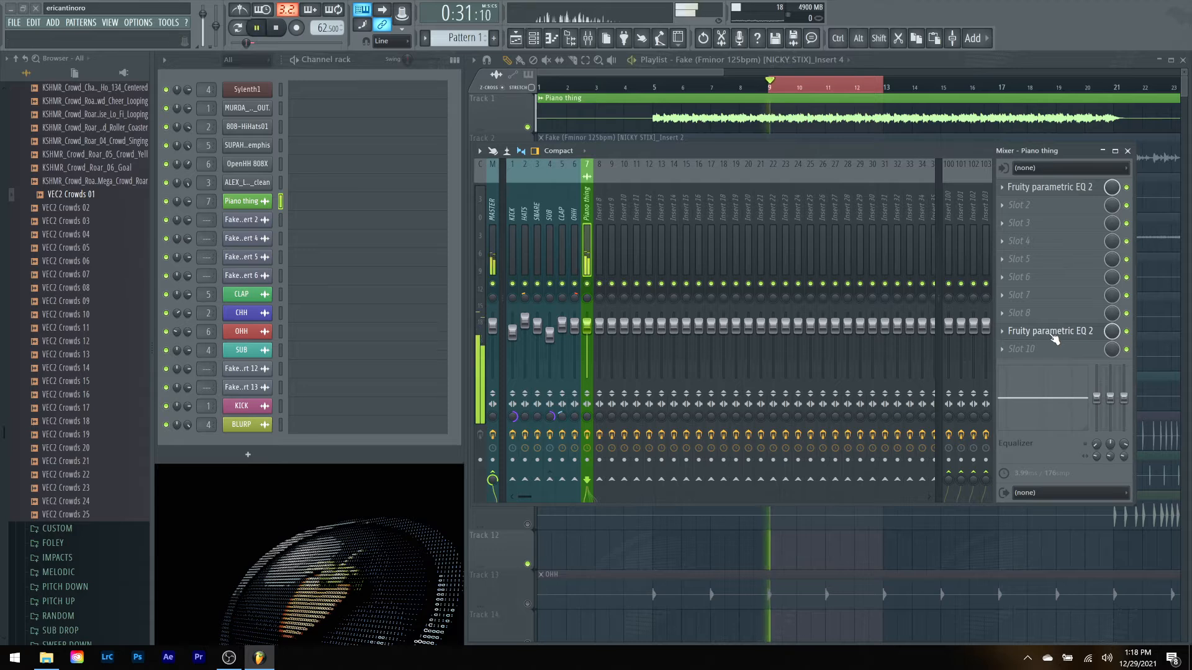
click(1054, 333)
drag(162, 36, 737, 139)
drag(718, 232, 710, 185)
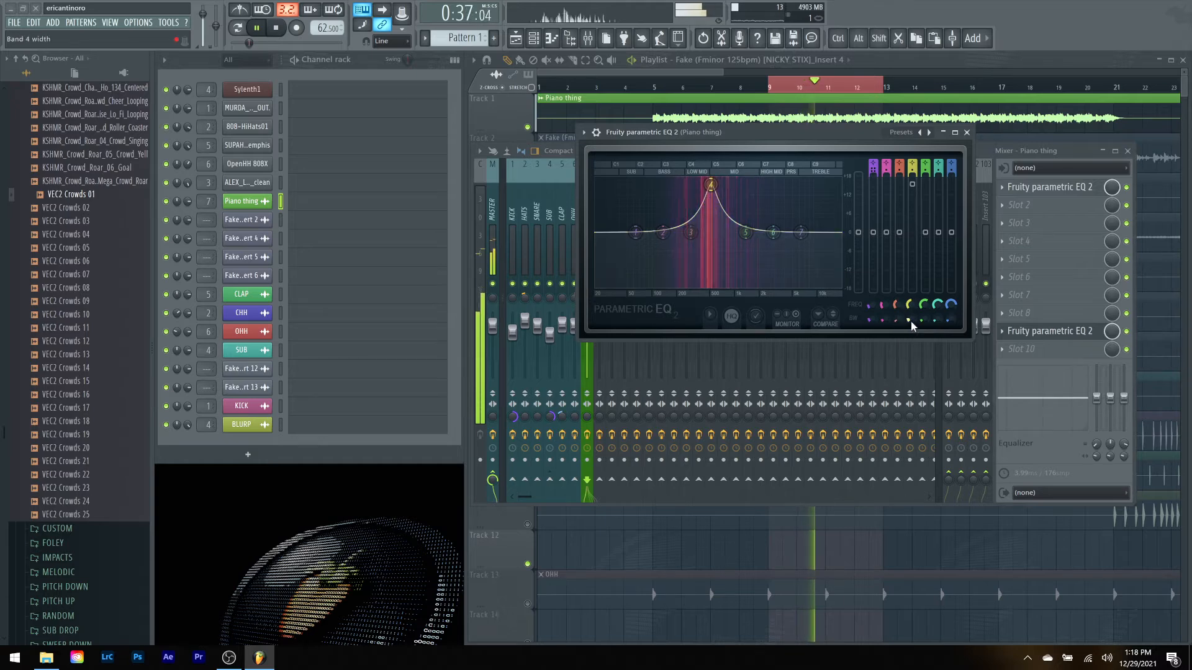
drag(711, 184, 711, 245)
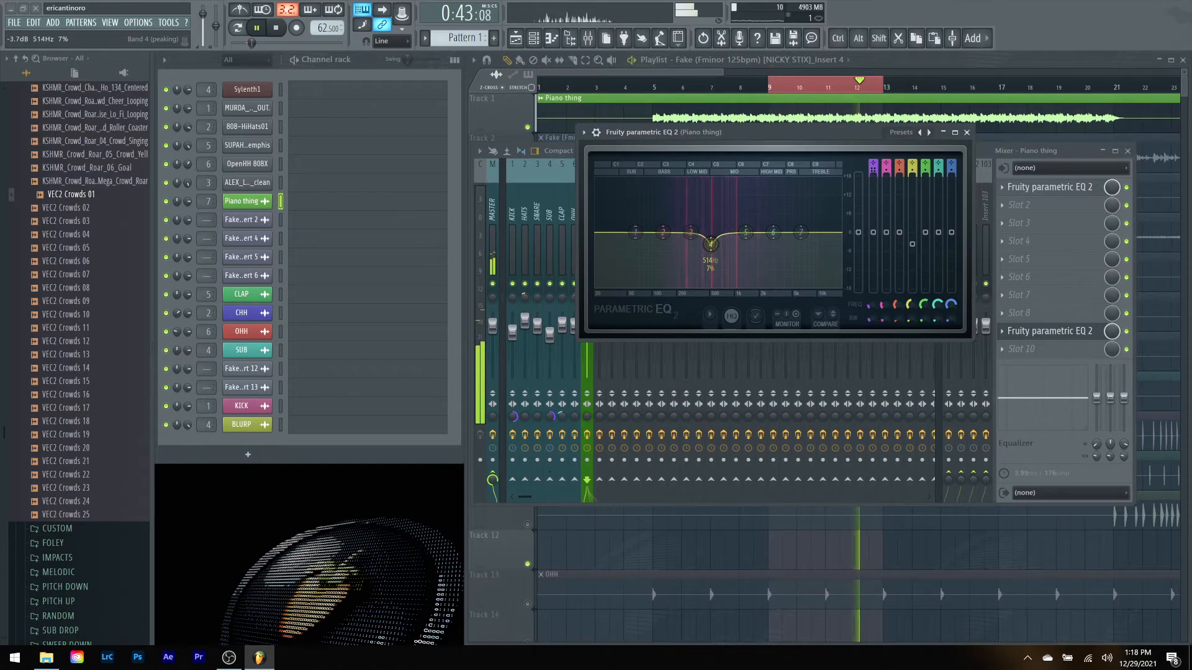
Step: Boost band 5 with a wider bandwidth in the upper mids, and move band 3 to a slight dip near 867 Hz
drag(746, 232, 746, 197)
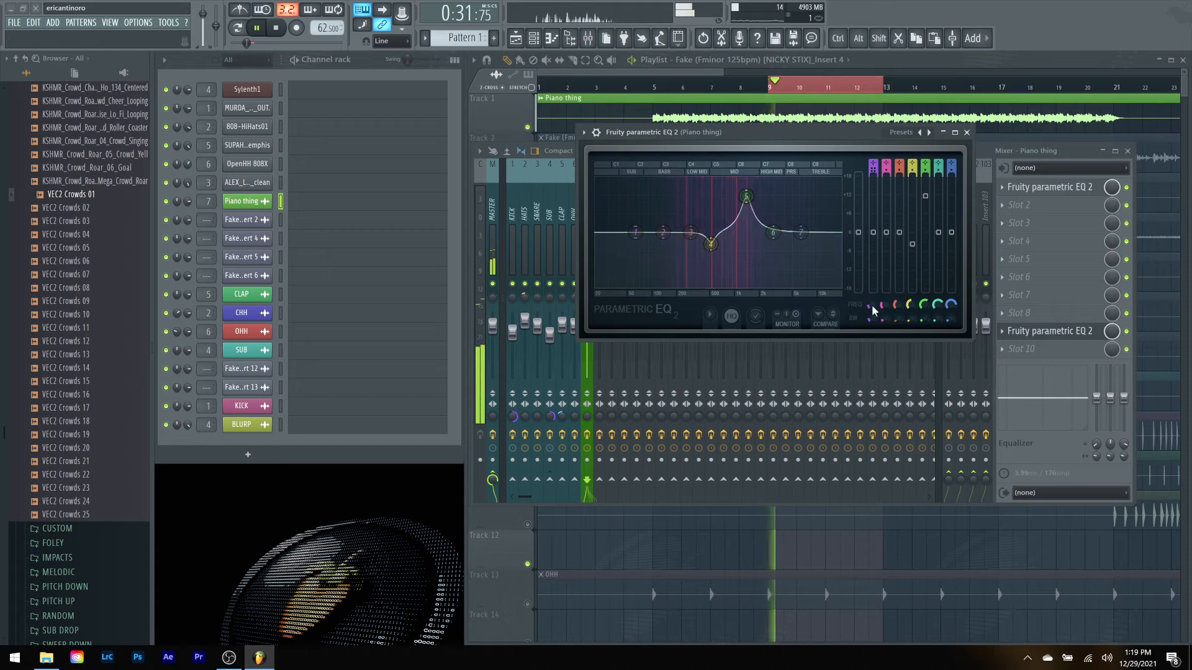
drag(923, 320, 924, 307)
drag(746, 196, 775, 215)
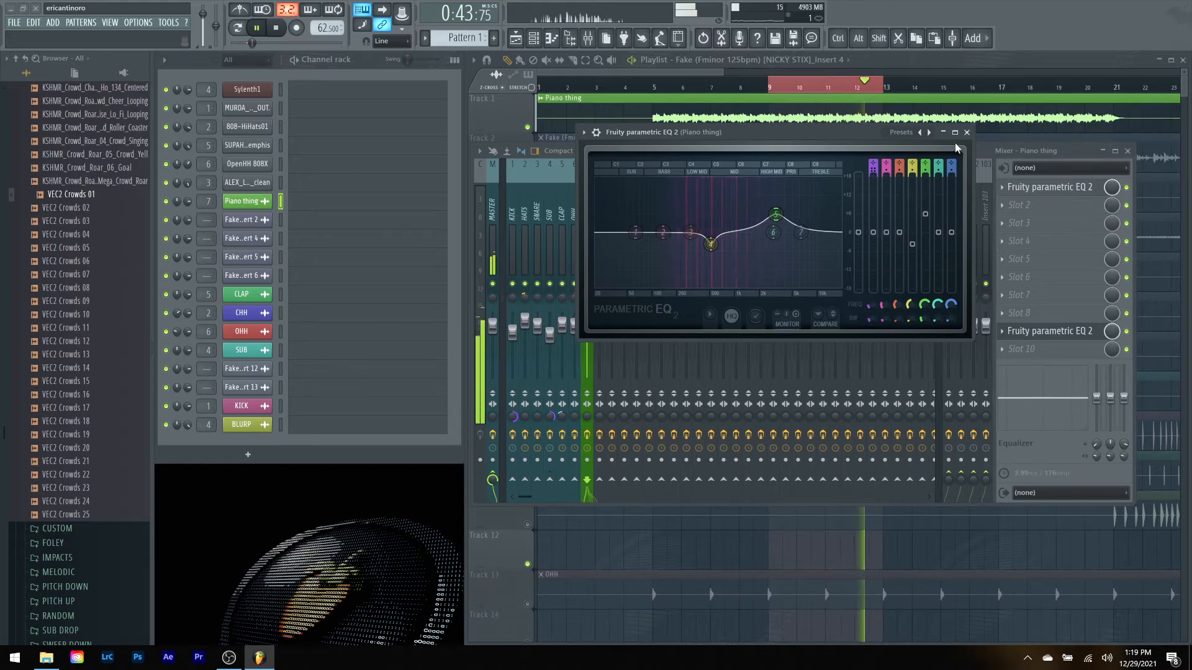
drag(692, 232, 731, 244)
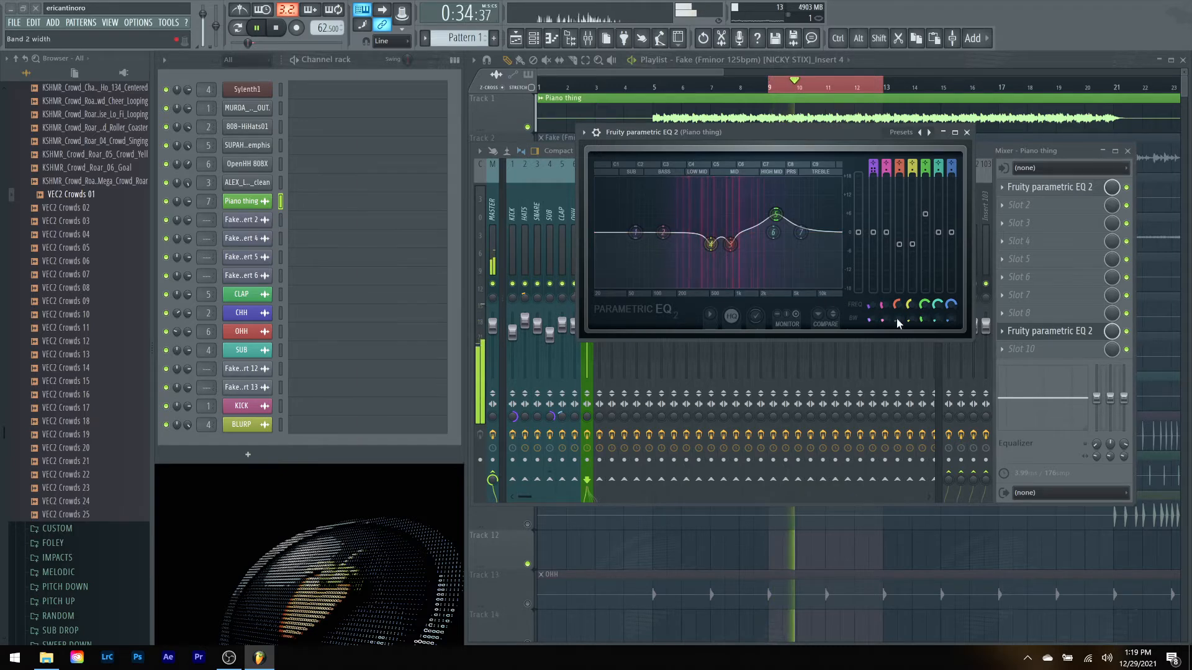
scroll(730, 244, up, 2)
drag(711, 243, 731, 243)
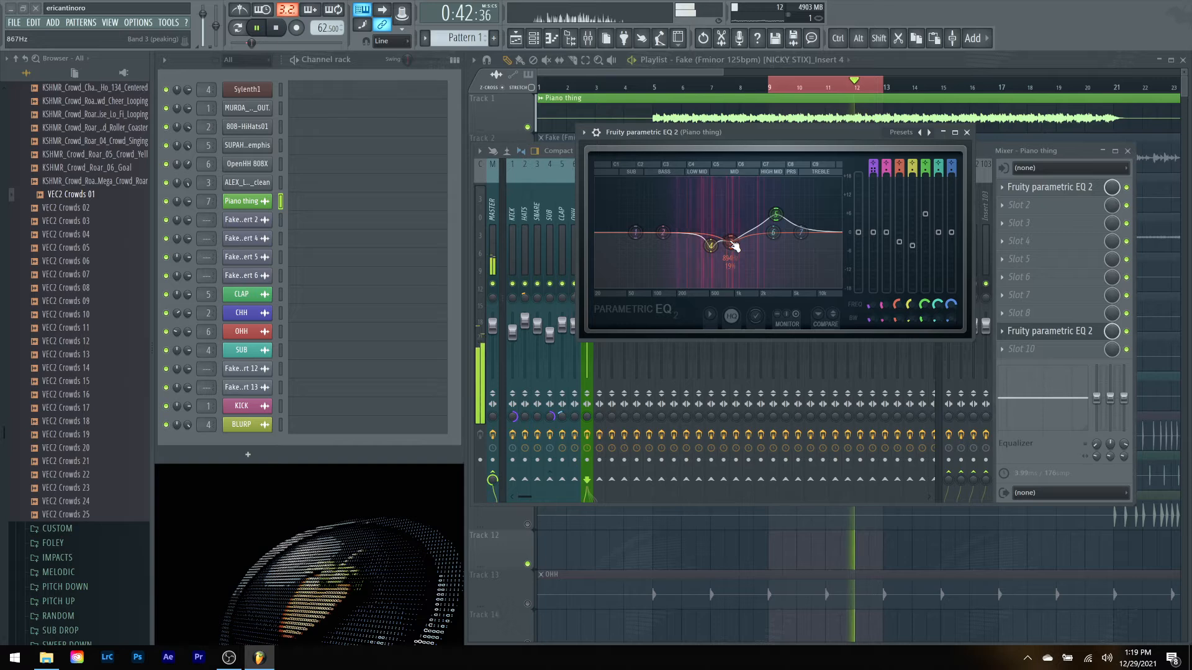
Step: Close the EQ, raise the Piano thing fader to 111% (2.6 dB), and audition the loop
key(space)
click(967, 132)
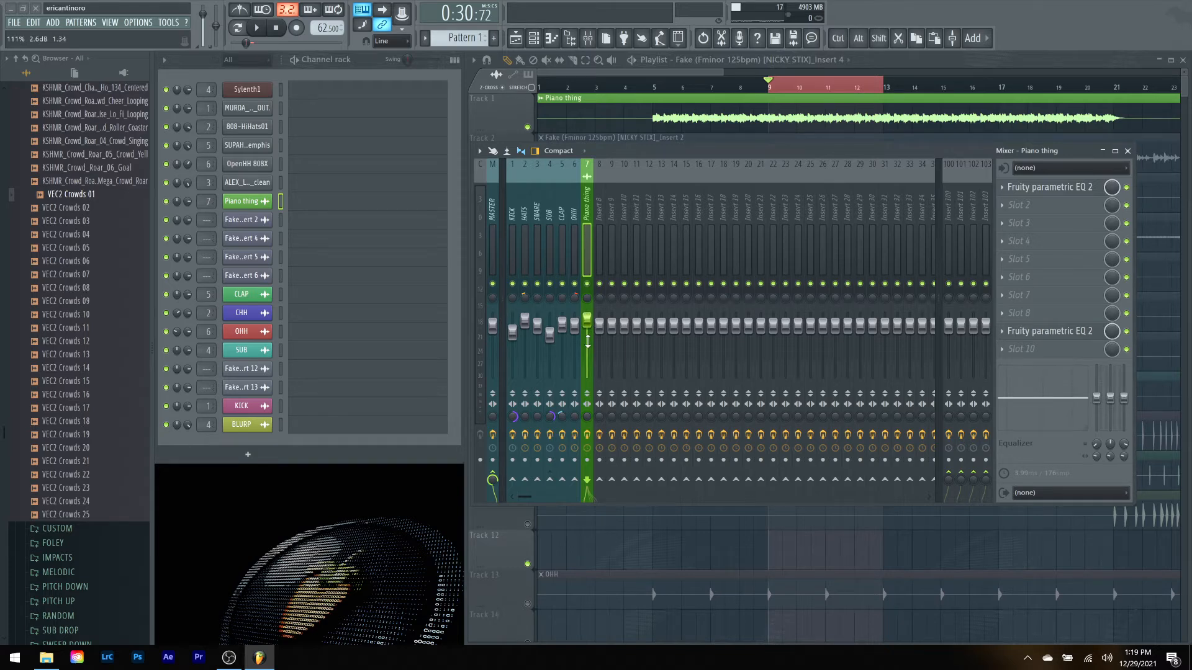
key(space)
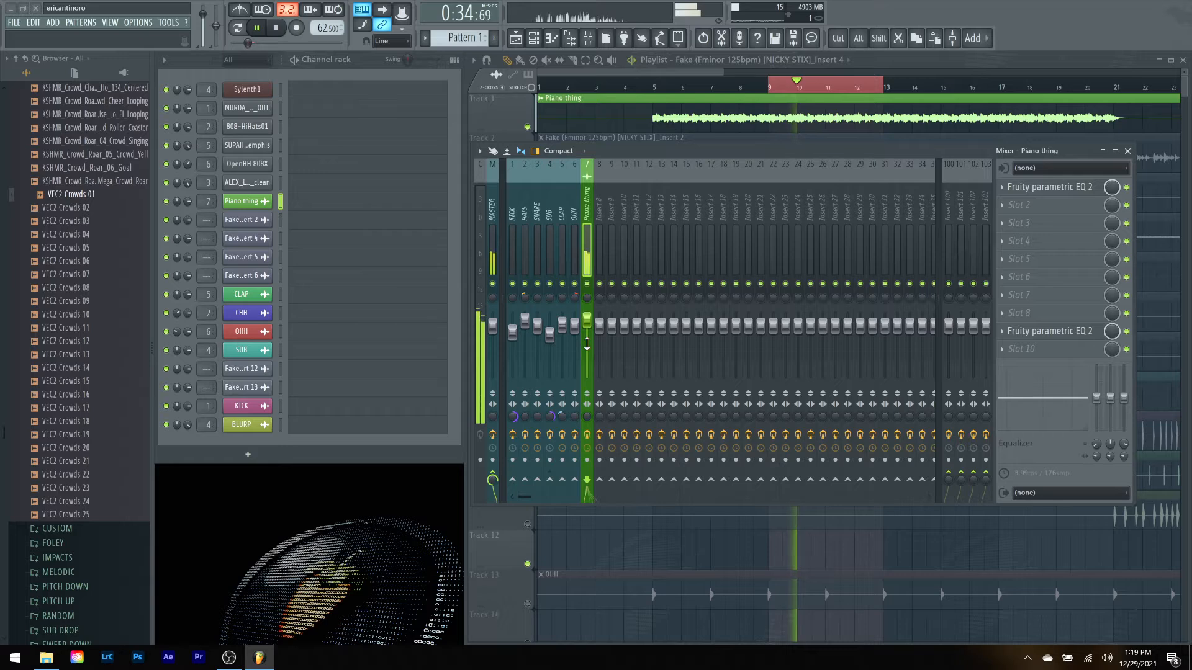
key(space)
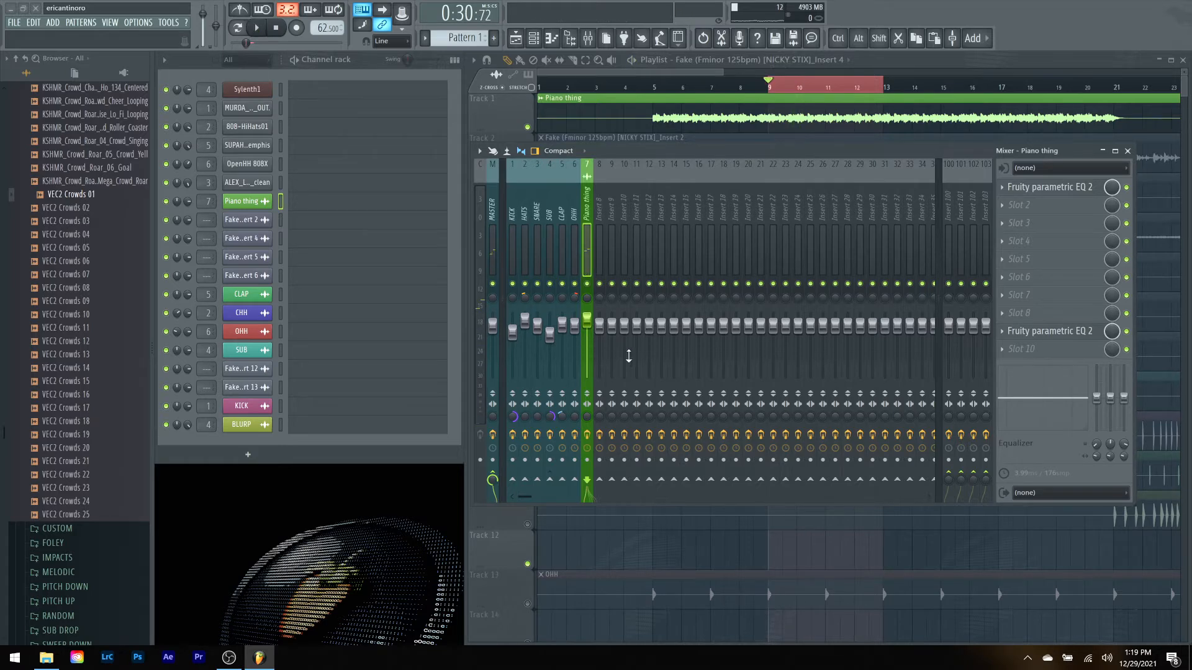
Step: Turn band 1 of the Piano thing track's second parametric EQ into a high-pass with 57% bandwidth
click(1049, 331)
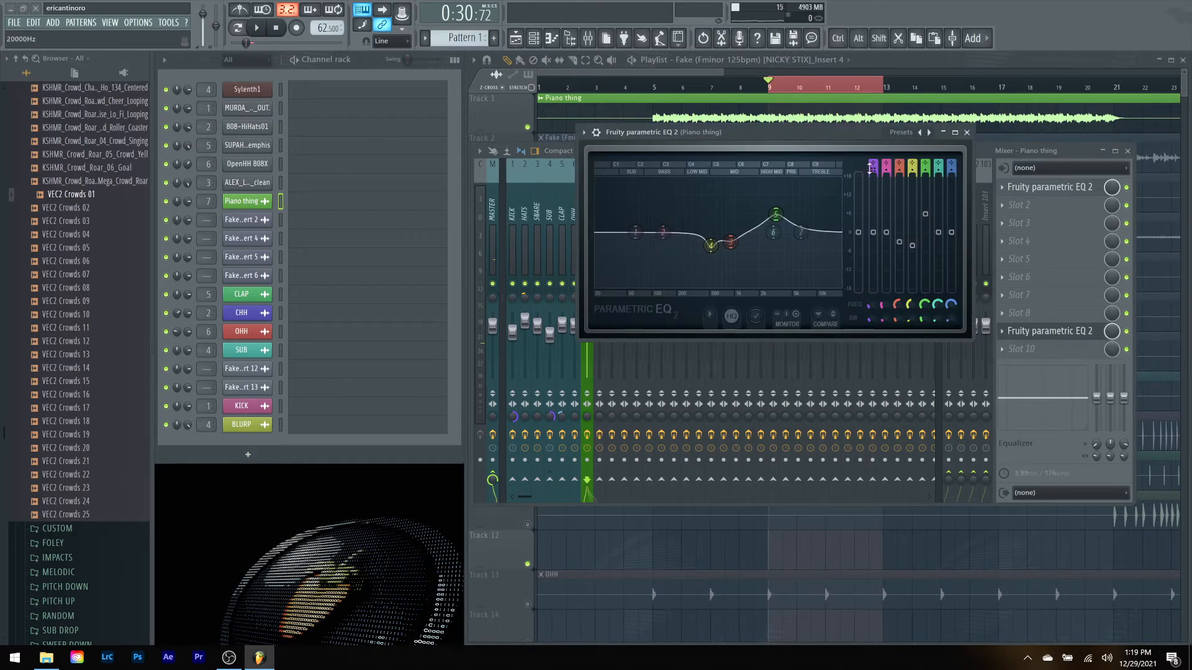
drag(874, 165, 873, 181)
drag(870, 320, 869, 318)
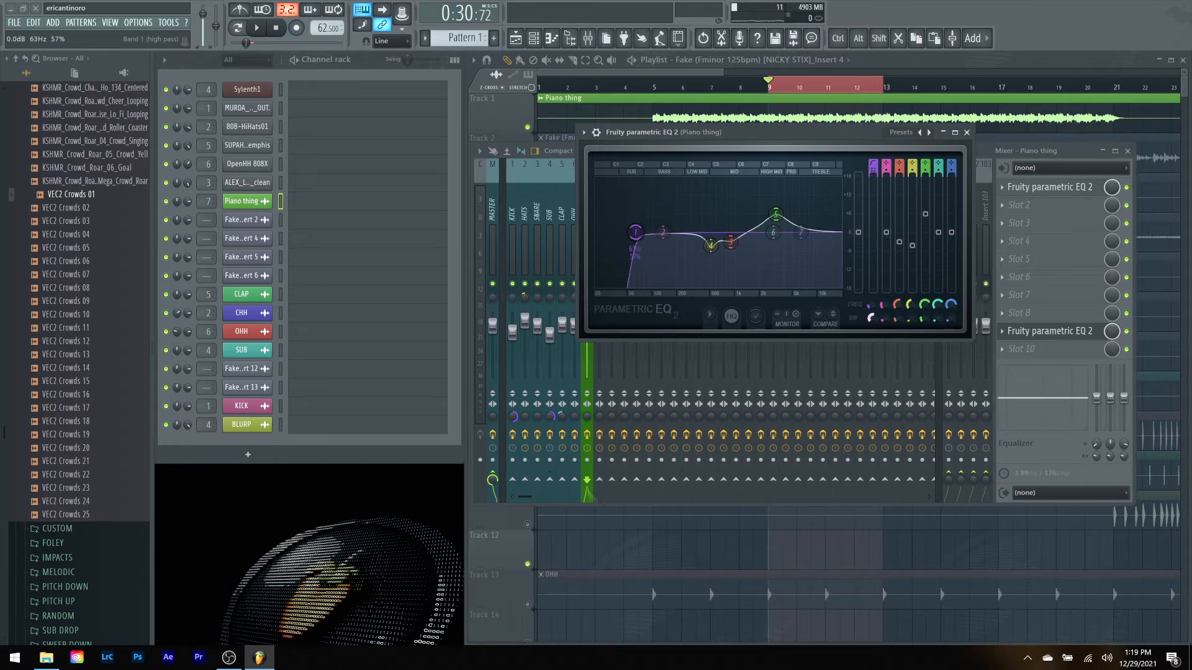
Step: During playback, raise the high-pass cutoff to just above band 2, fine-tune its bandwidth, and close the EQ
key(space)
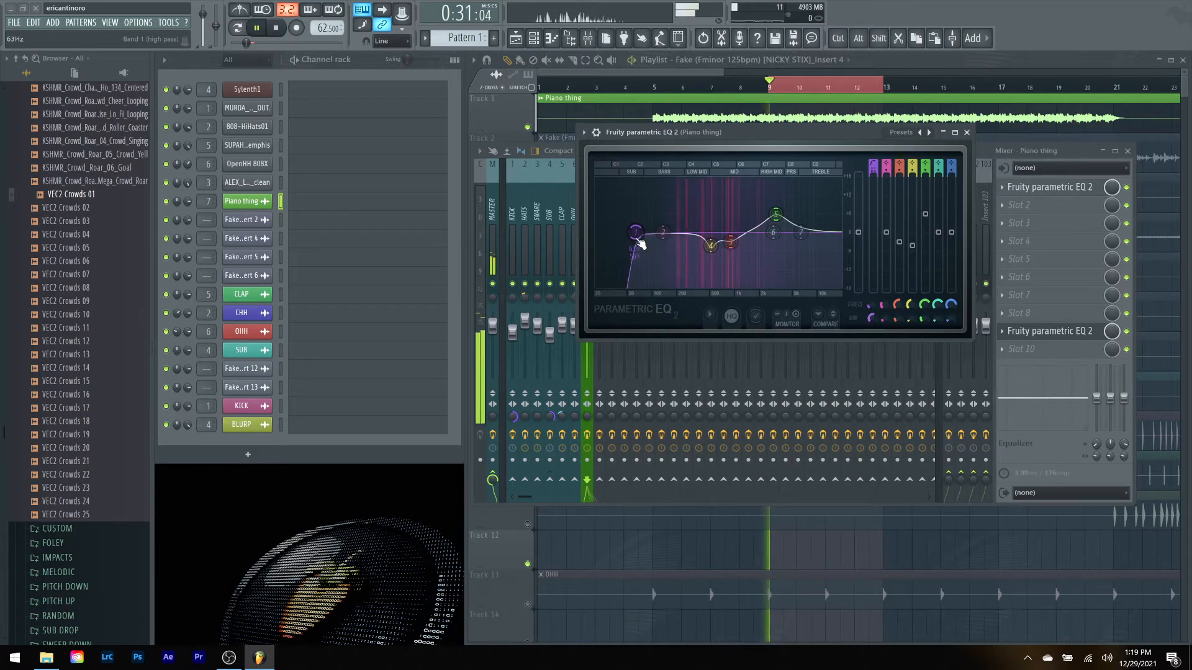
drag(634, 232, 683, 232)
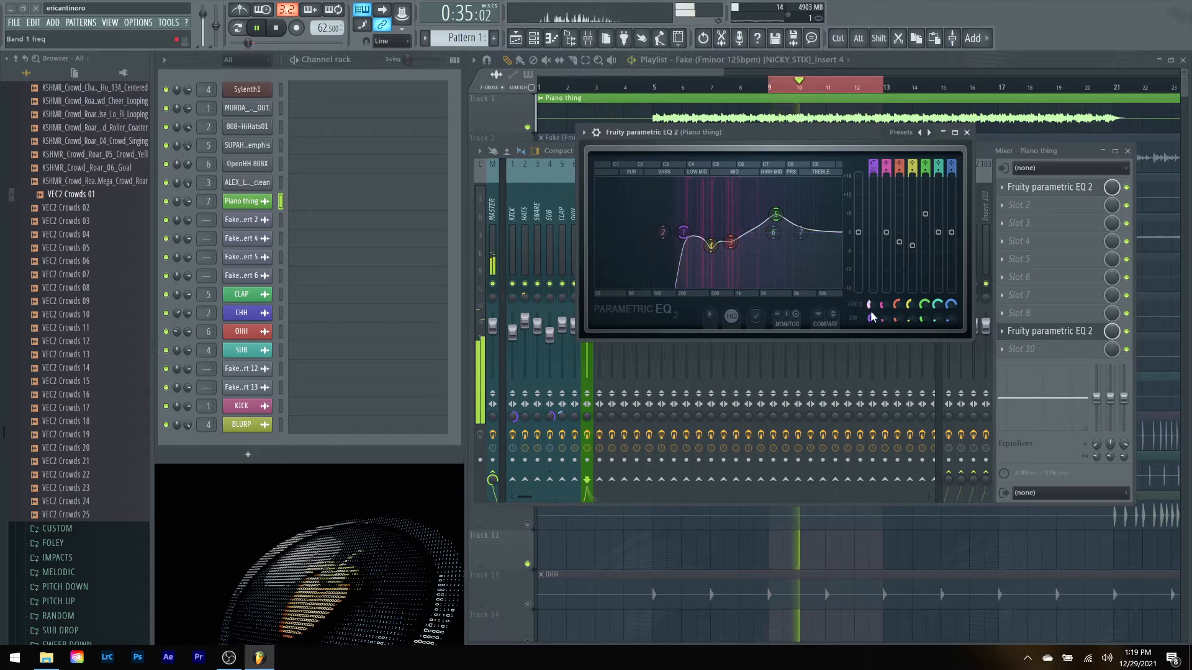
drag(870, 320, 870, 321)
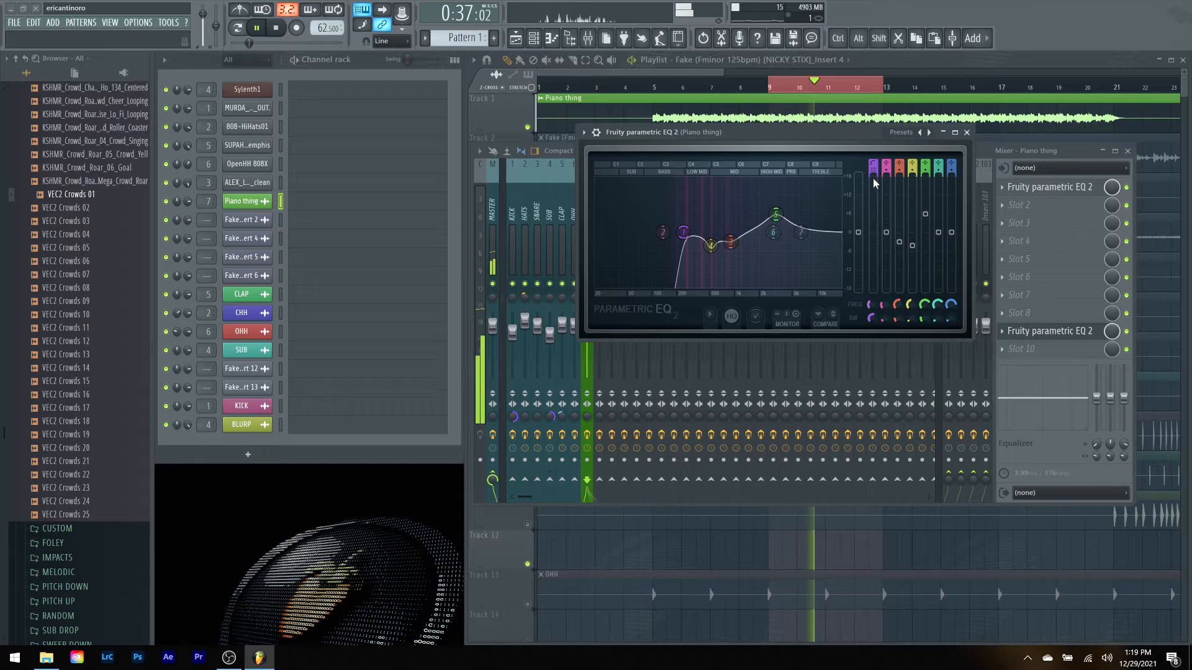
drag(683, 232, 686, 233)
drag(870, 319, 871, 316)
drag(688, 234, 686, 236)
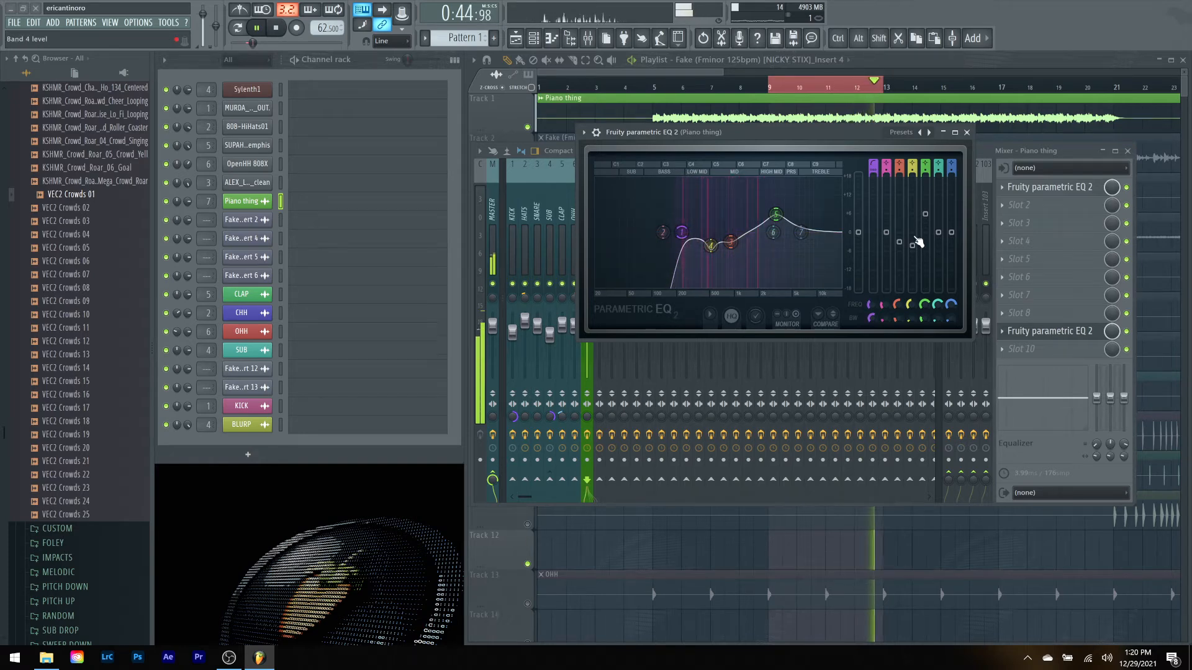
key(space)
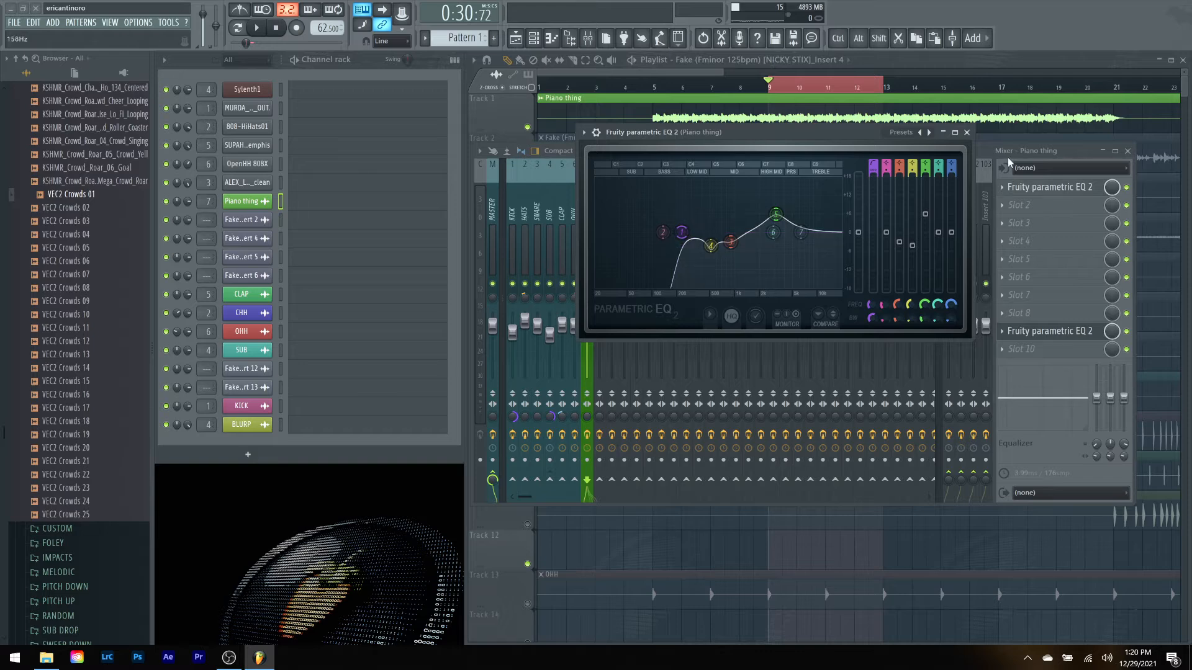
click(966, 133)
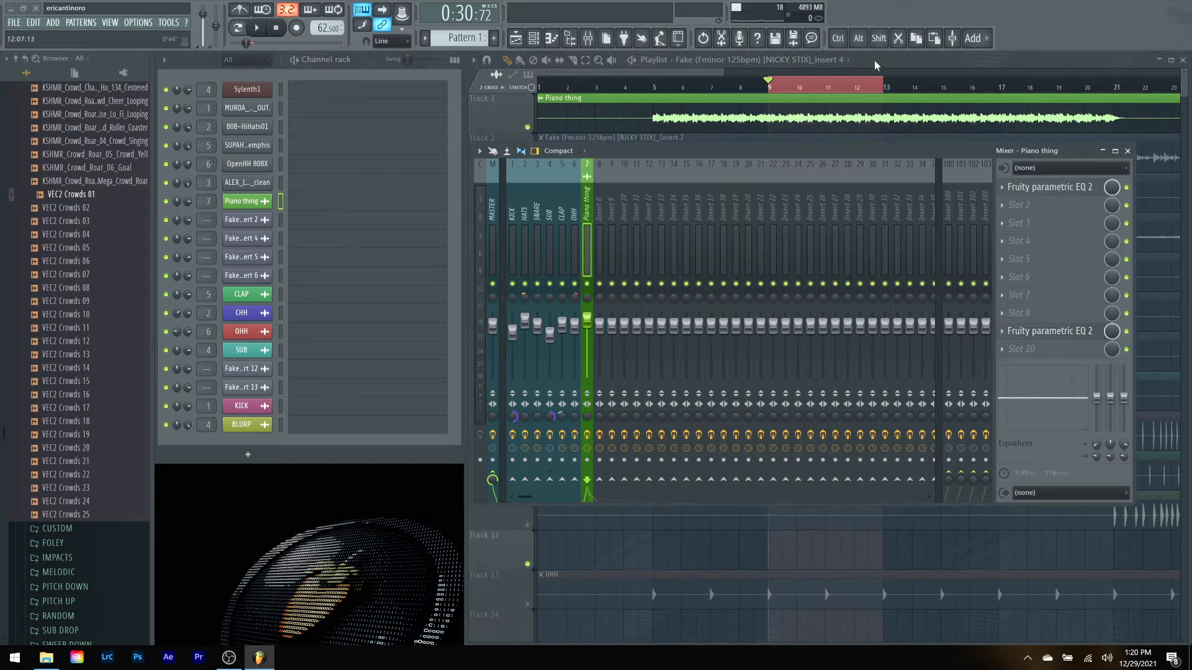
Step: Hide the mixer, unmute the Insert 2 playlist track, mute the Piano thing track, and listen to the loop
key(F9)
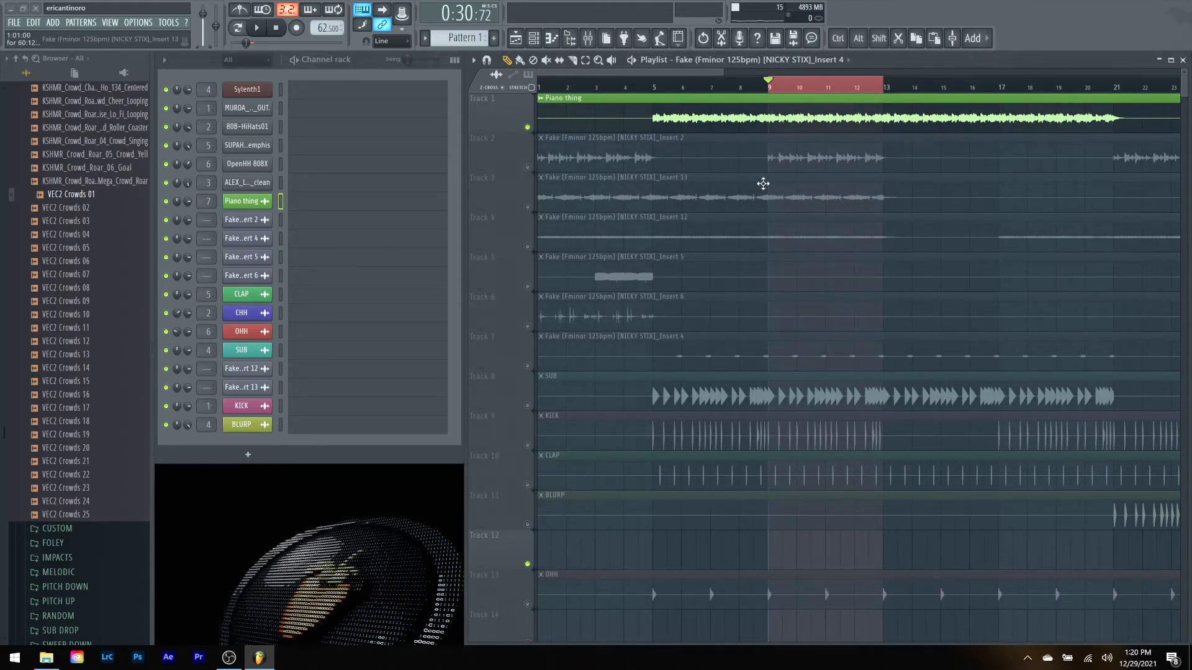
click(529, 167)
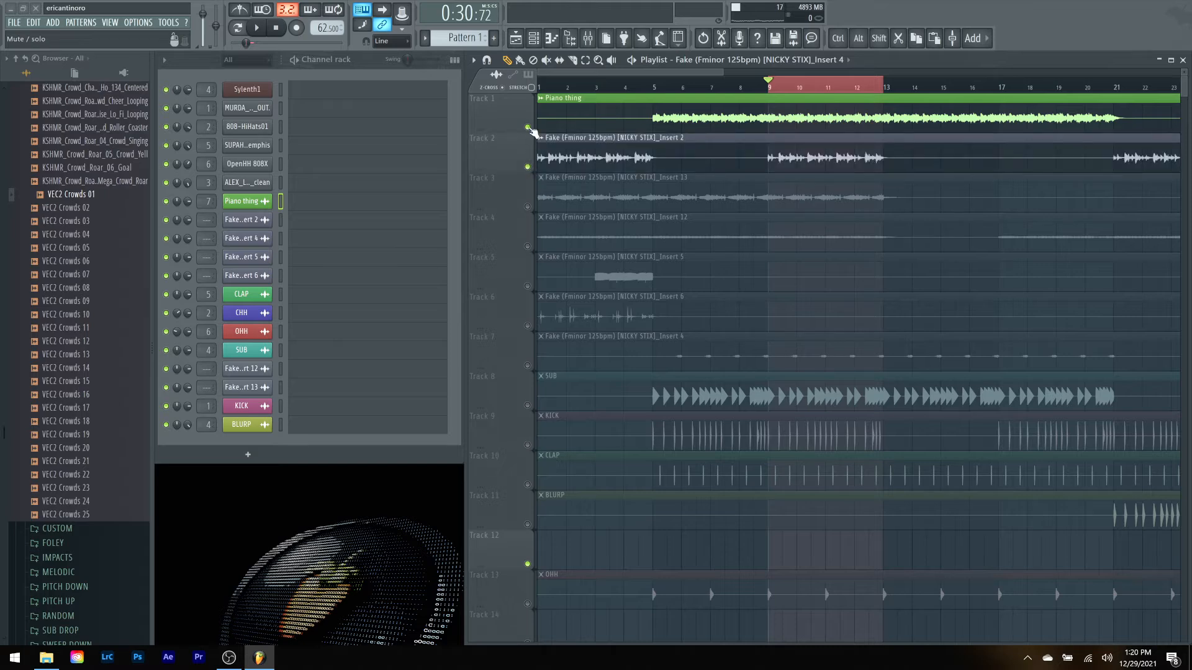
click(529, 128)
key(space)
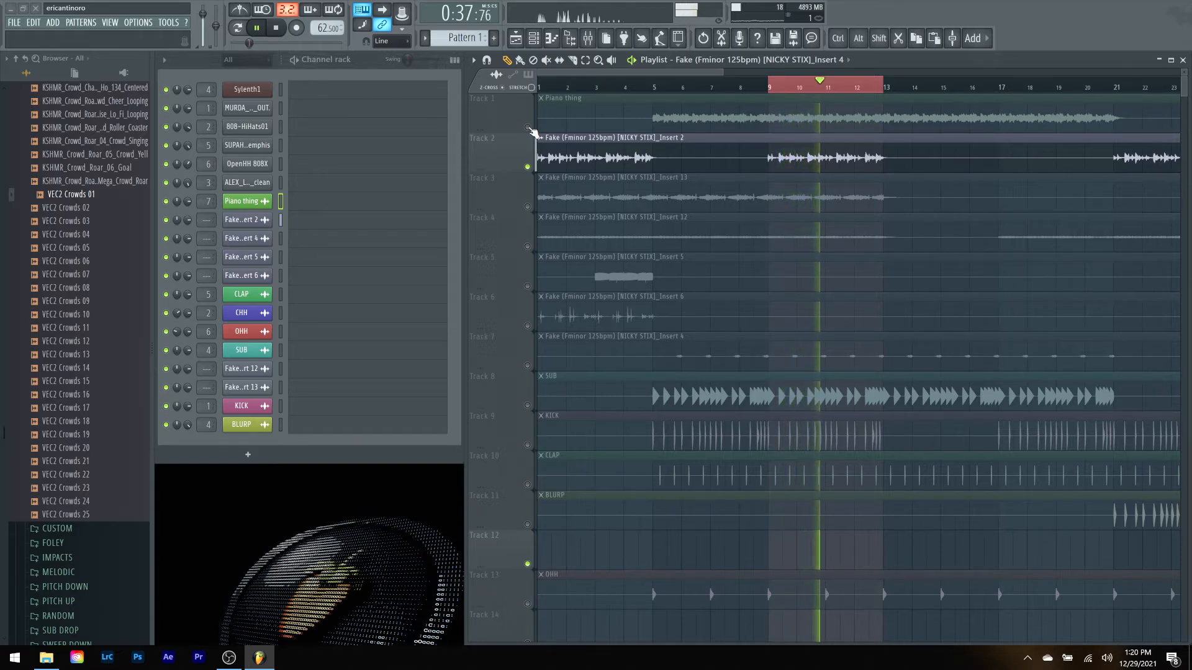
key(space)
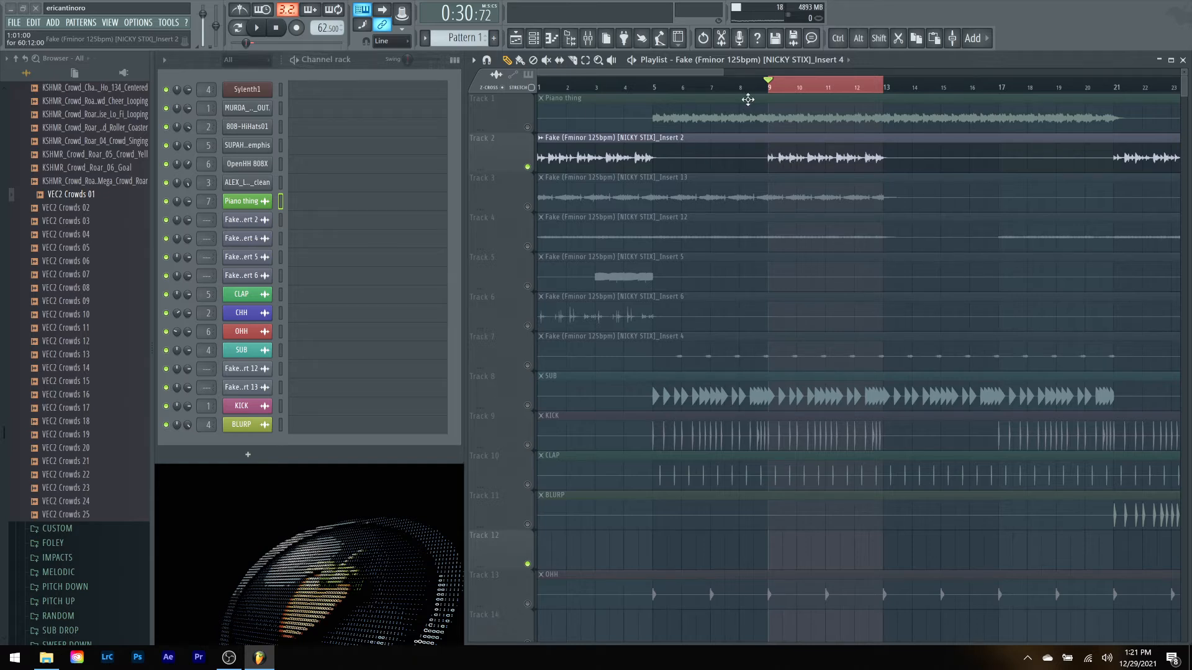
Step: Rename the Insert 2 audio clip to Synth thing and color it blue-violet
click(588, 39)
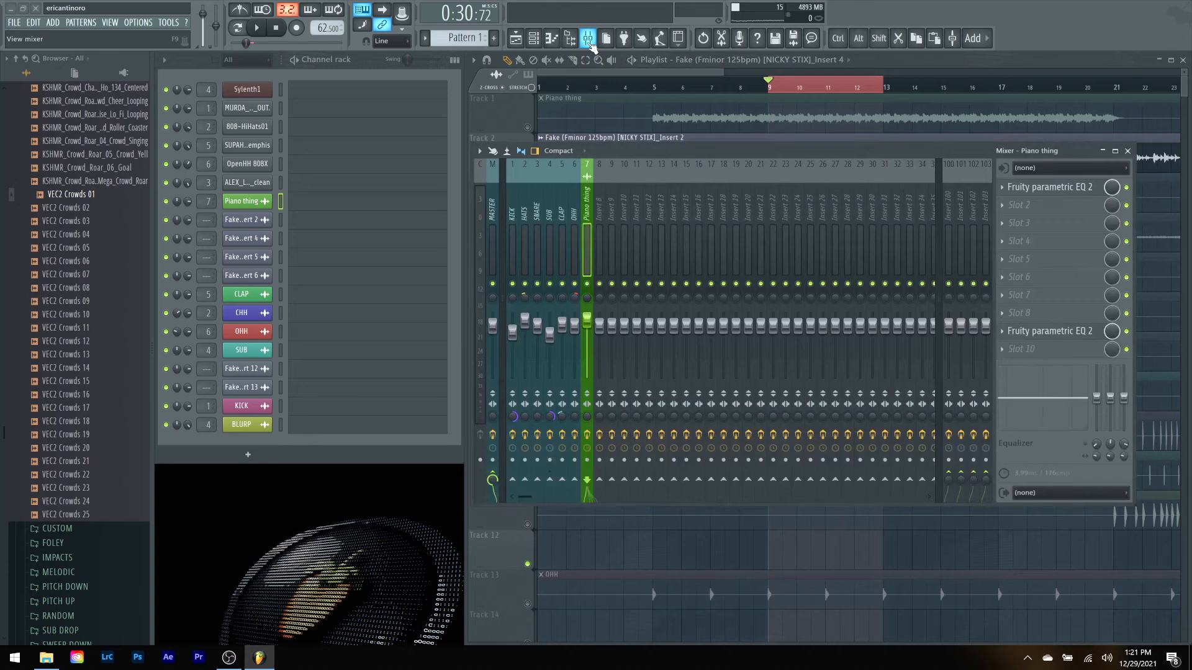
click(599, 138)
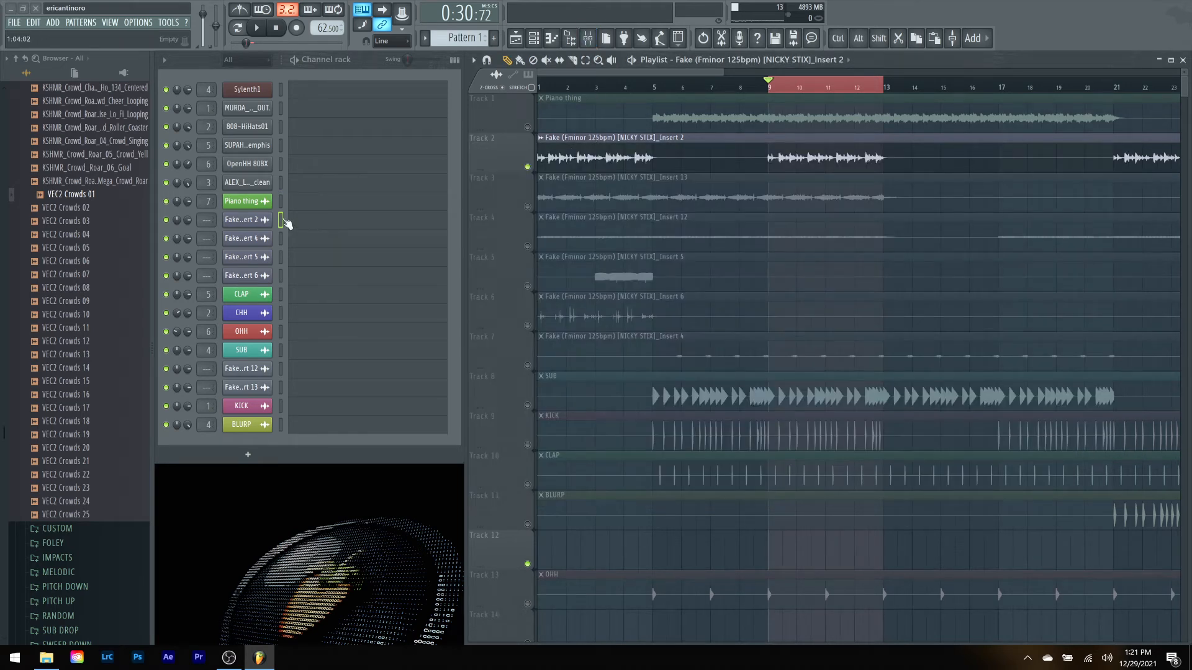
click(541, 137)
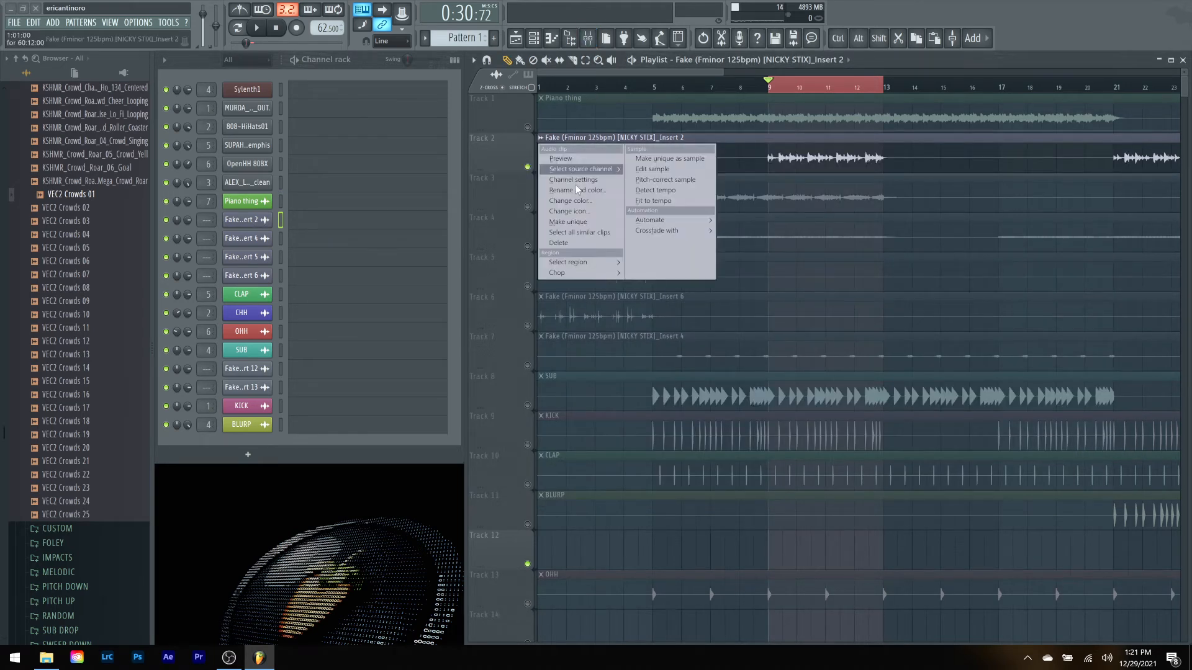
click(585, 189)
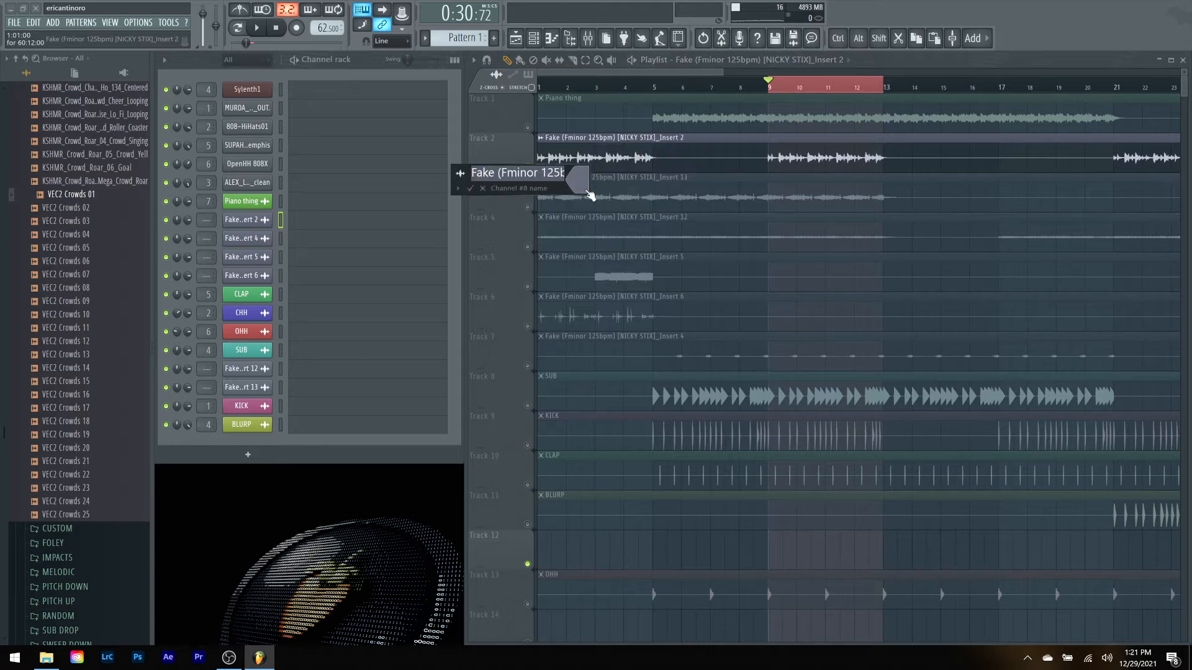
text(Synth thing)
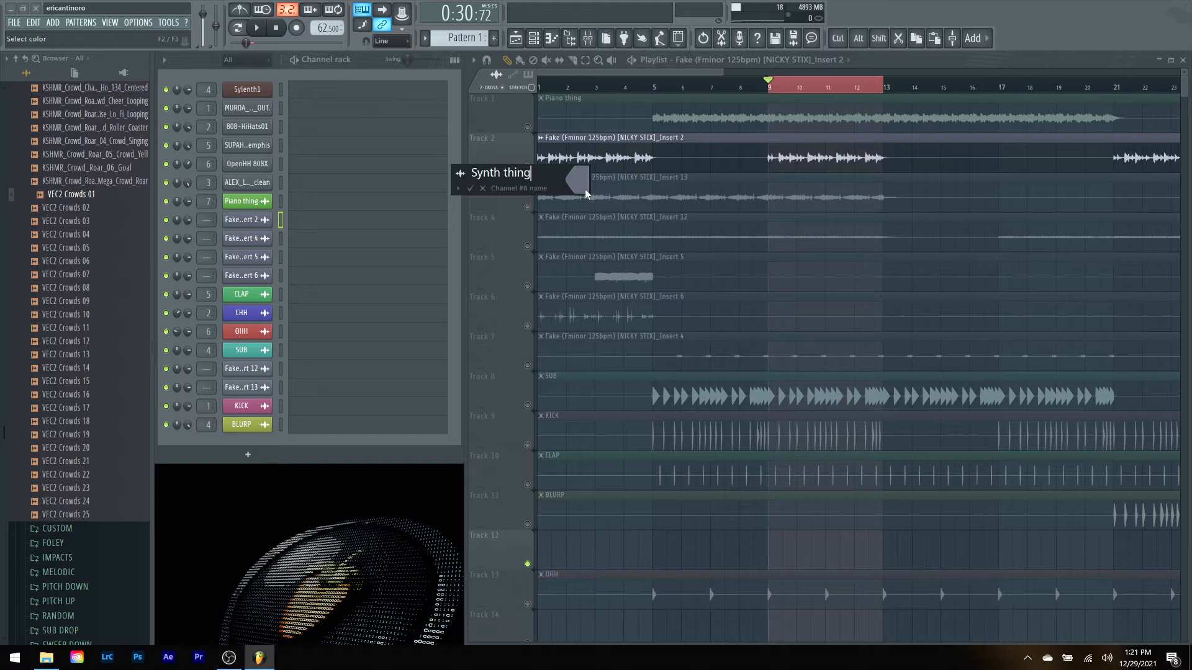
click(585, 189)
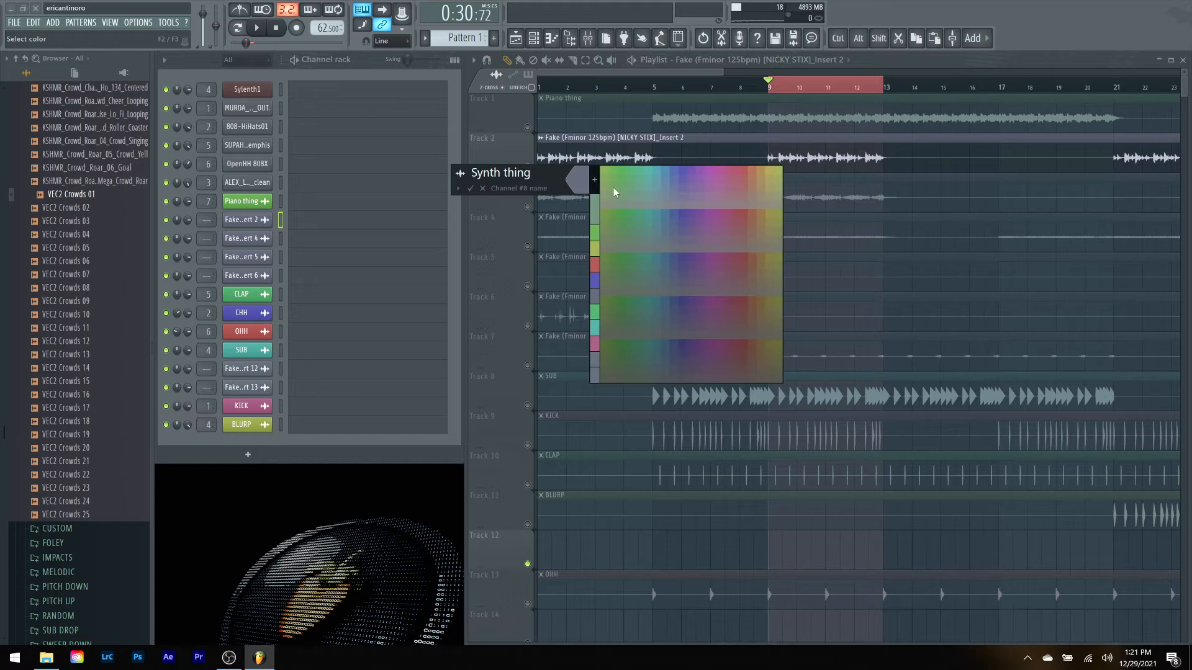
click(683, 173)
key(Return)
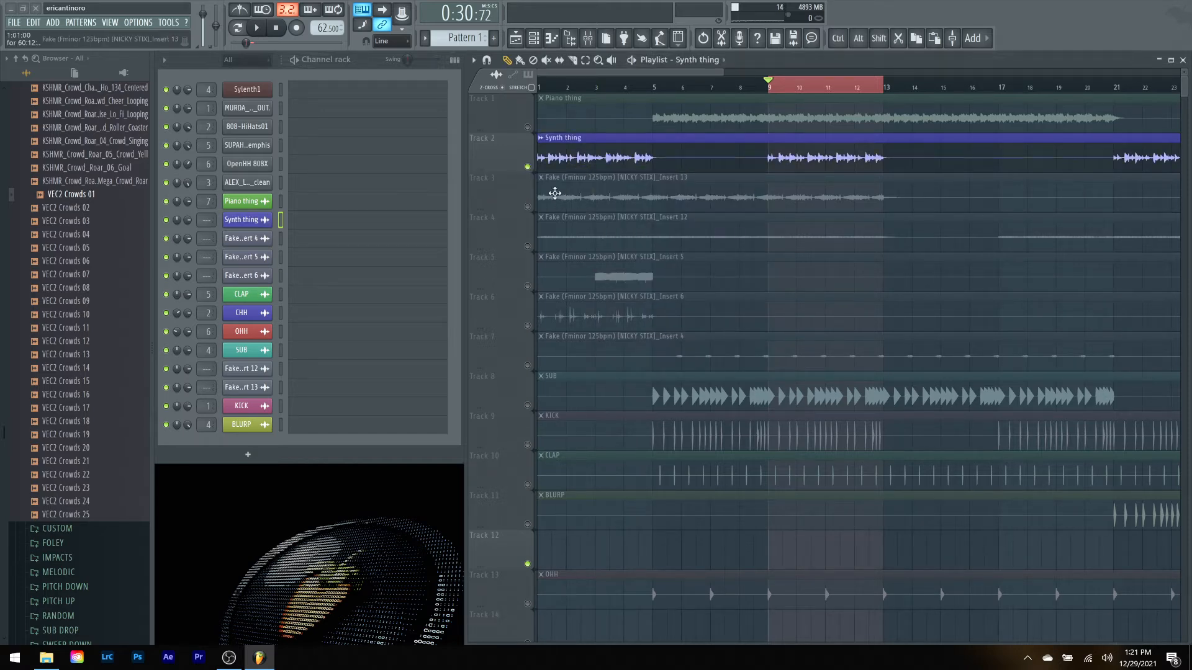
Step: Route the Synth thing channel to the Insert 8 mixer track
click(588, 39)
right_click(601, 249)
mouse_move(677, 251)
click(744, 251)
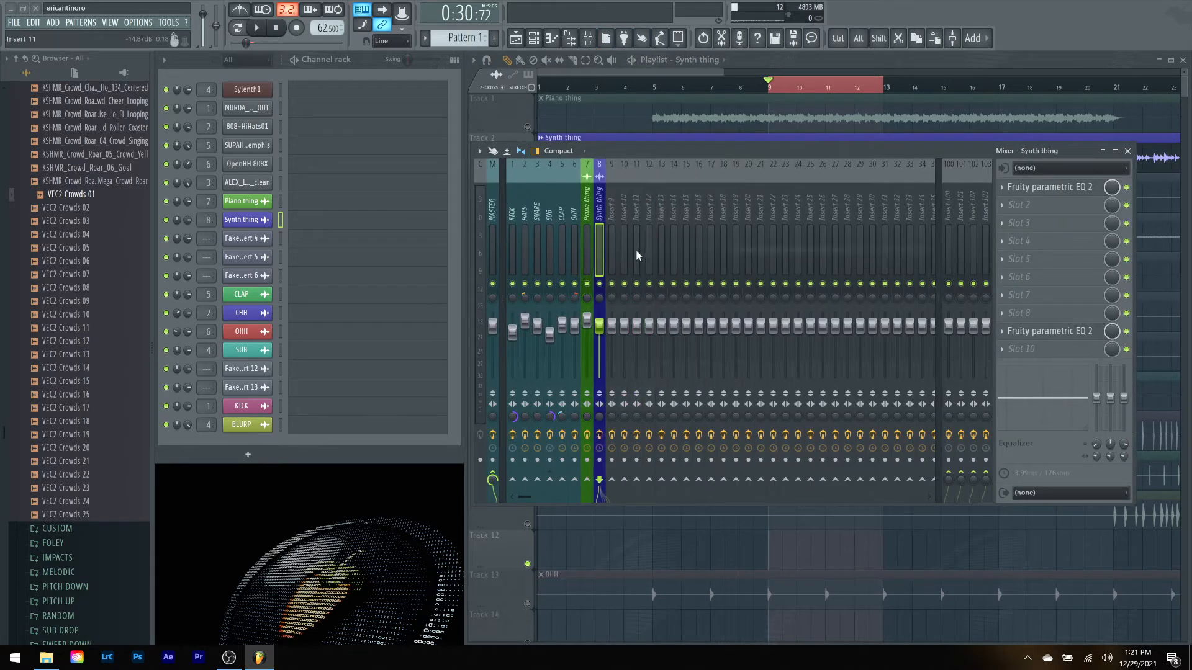
Step: During playback, add a Steep 6 high-pass in Synth thing's first parametric EQ, lower bands 3 and 5, boost band 6, and close it
key(space)
click(1049, 188)
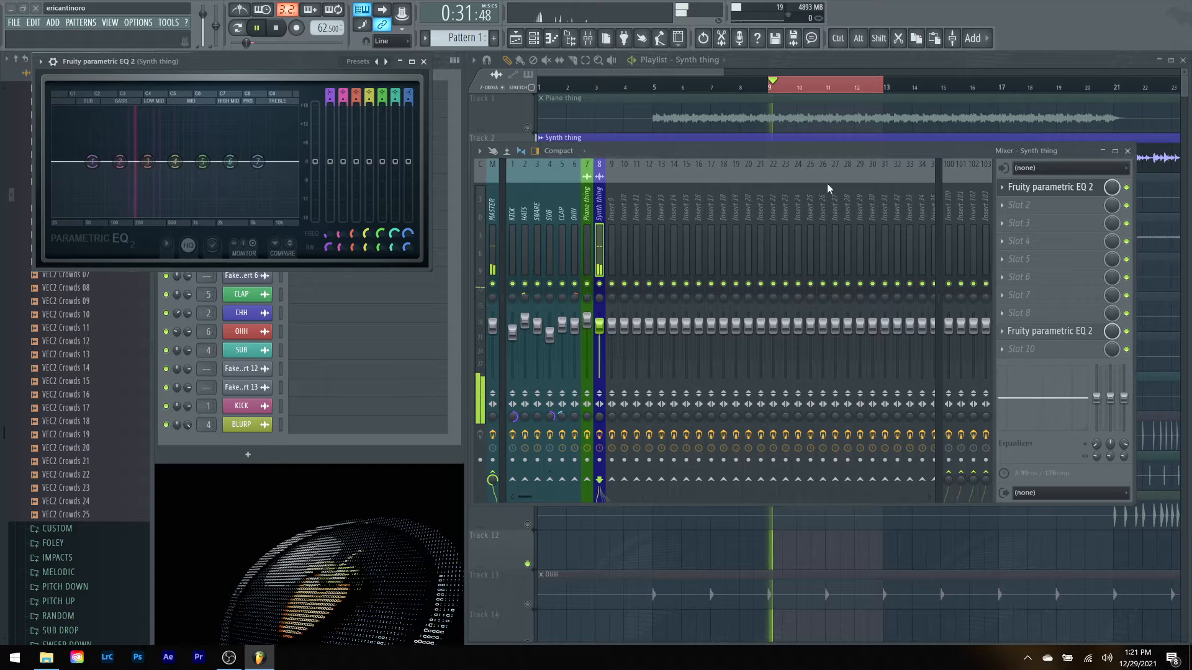
drag(236, 67, 795, 158)
mouse_move(889, 189)
mouse_down()
mouse_move(889, 208)
mouse_move(889, 182)
mouse_up()
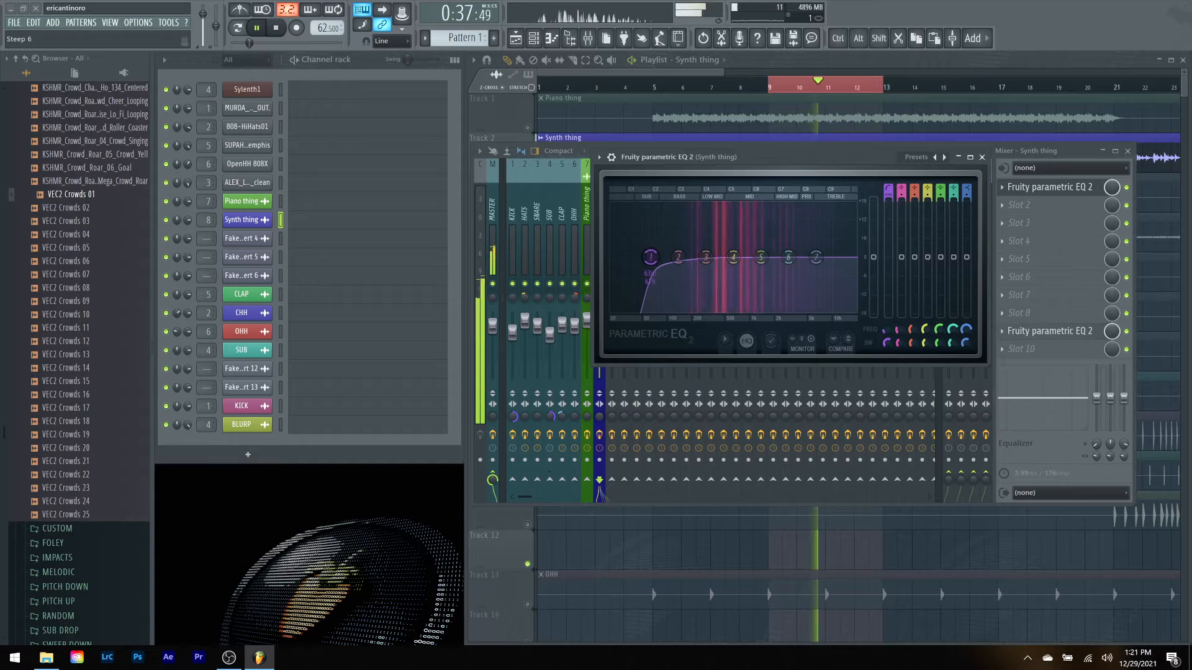
drag(651, 257, 697, 266)
drag(788, 257, 733, 257)
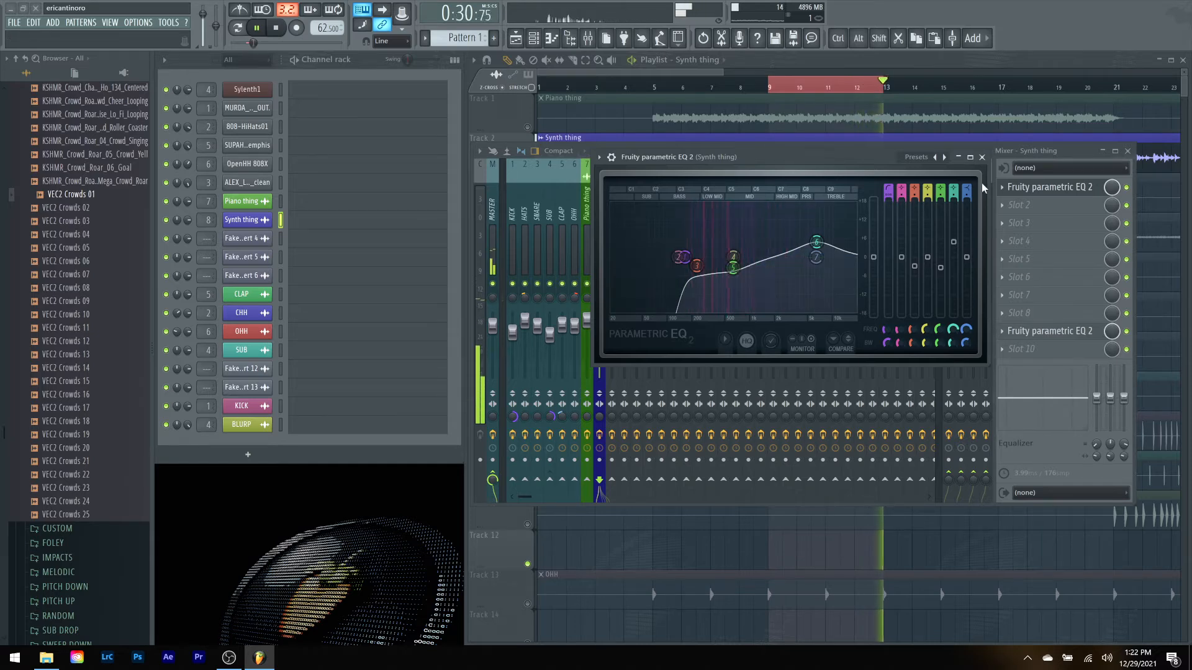
click(984, 163)
key(space)
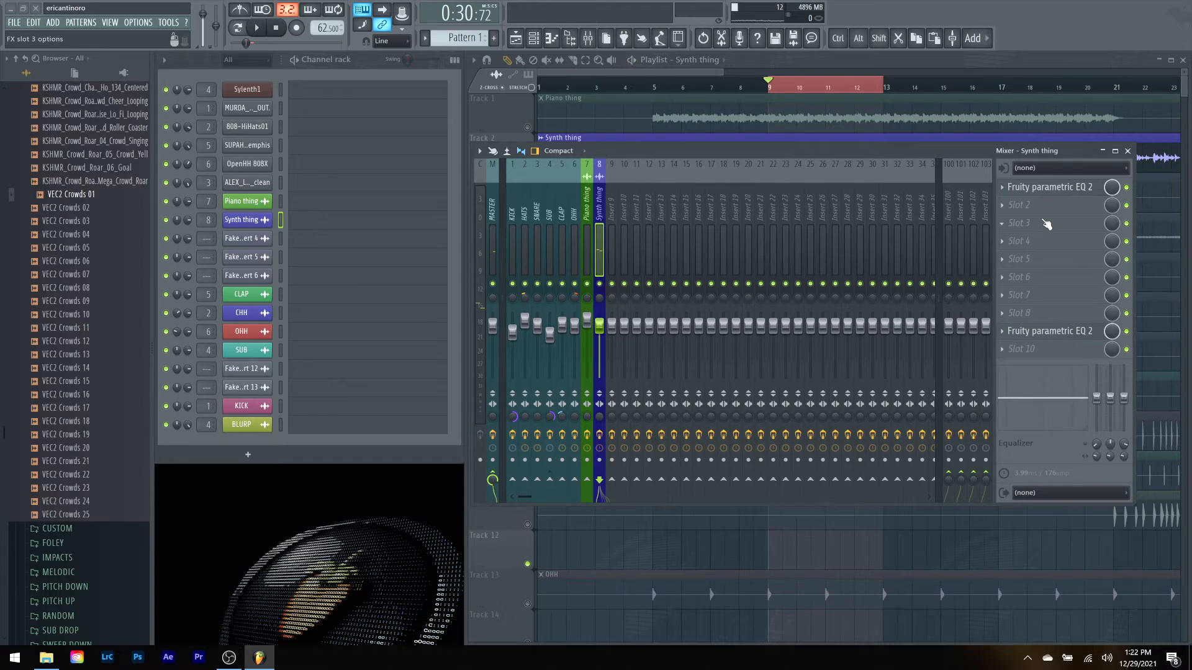
Step: Add OTT to the Synth thing track's second effect slot, lower its Depth to about 49 %, and listen to the loop
click(1005, 210)
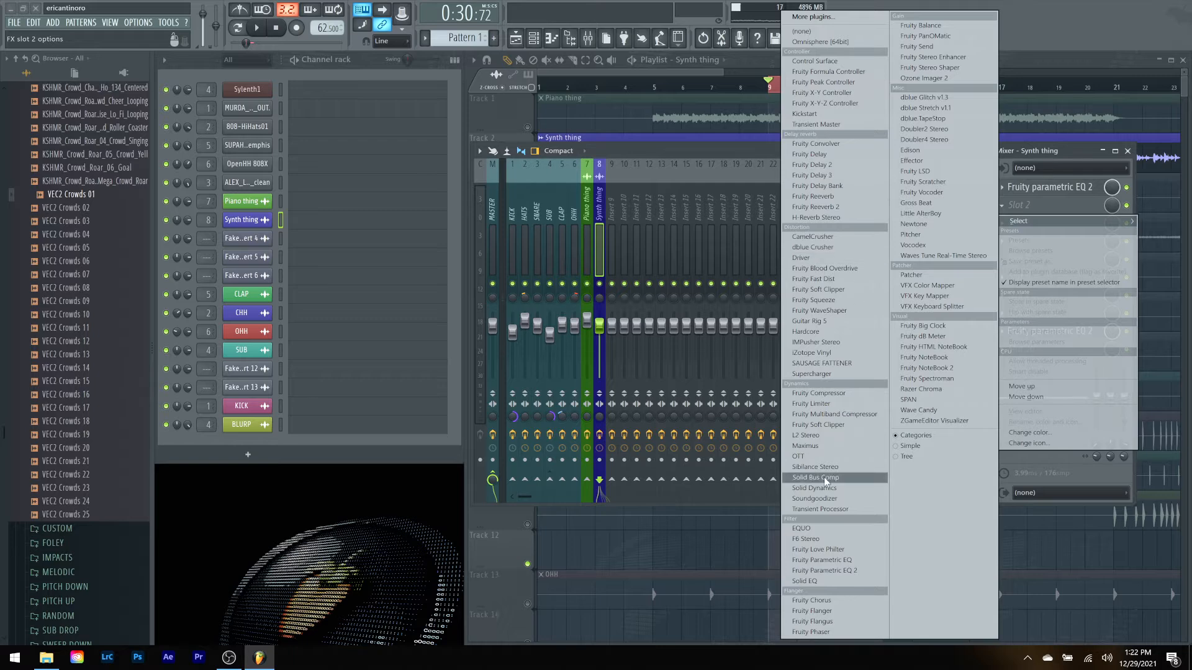
click(806, 457)
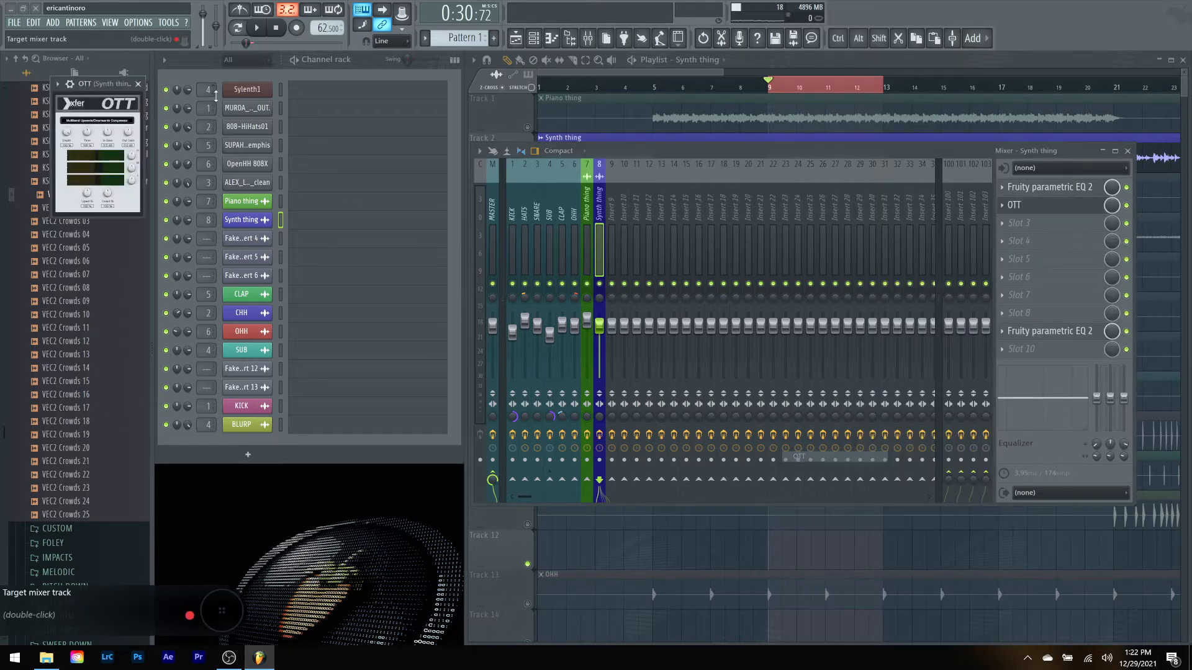
drag(254, 122, 524, 172)
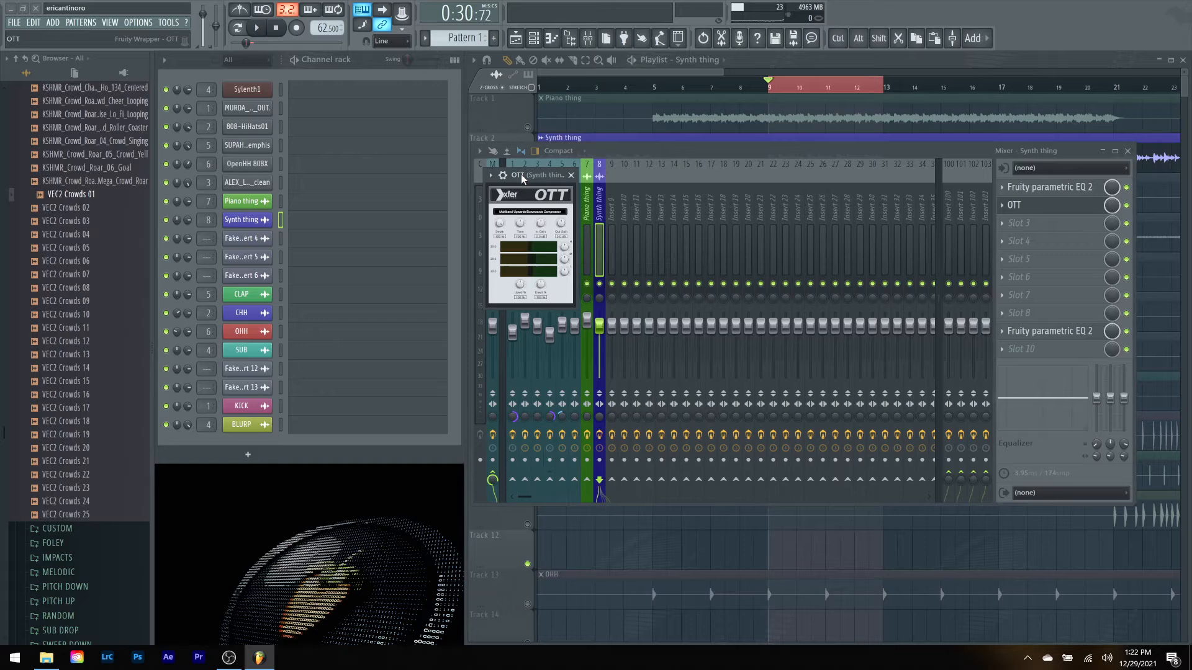
key(space)
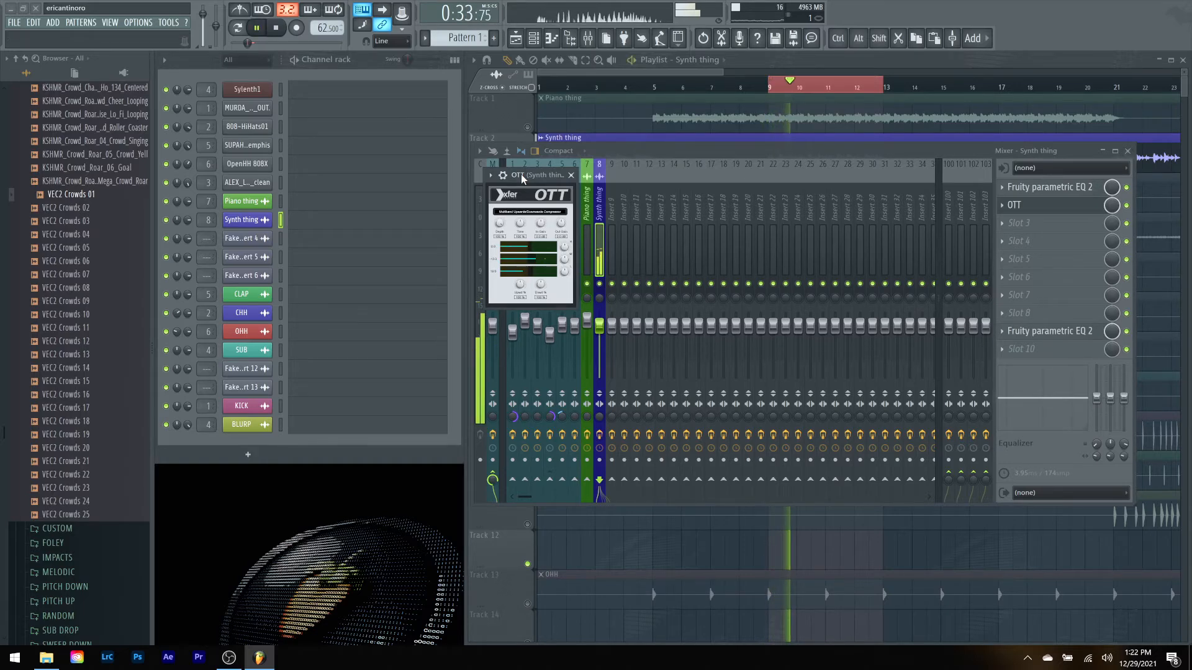
key(space)
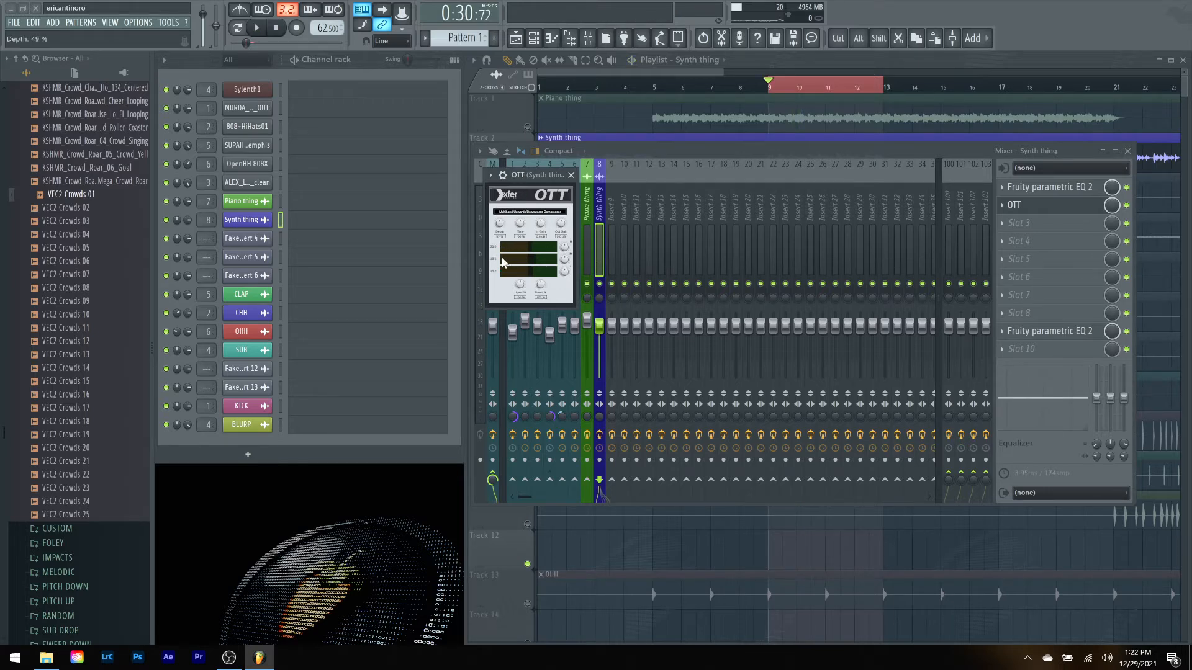
drag(504, 283, 505, 277)
click(571, 176)
key(space)
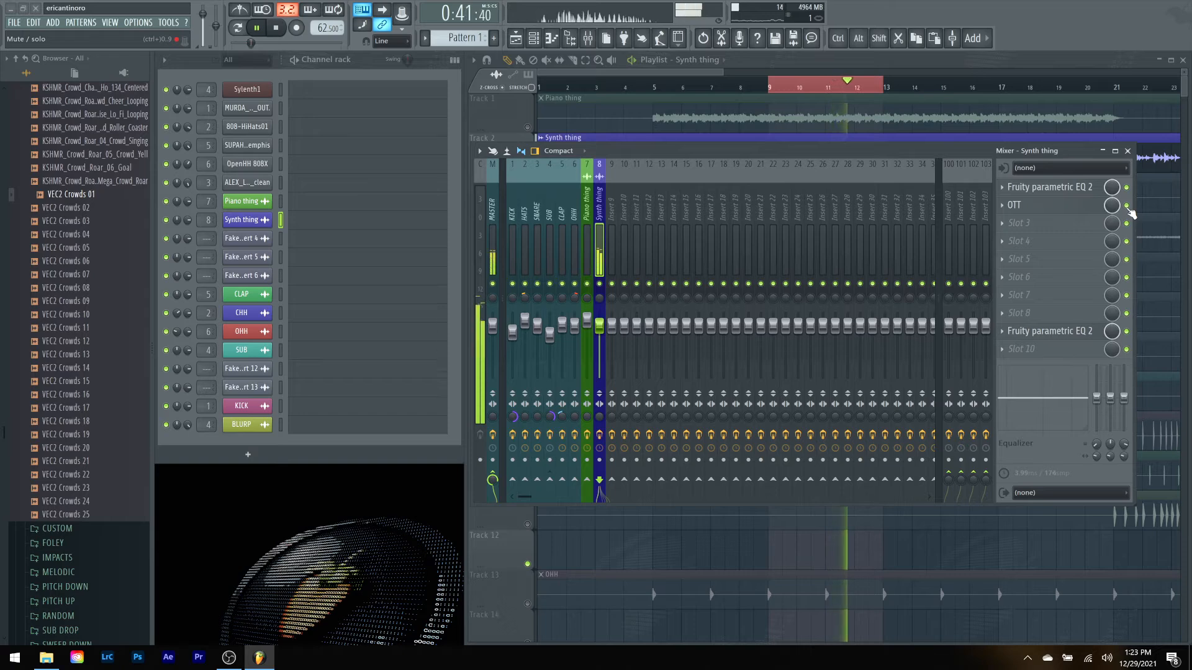
key(space)
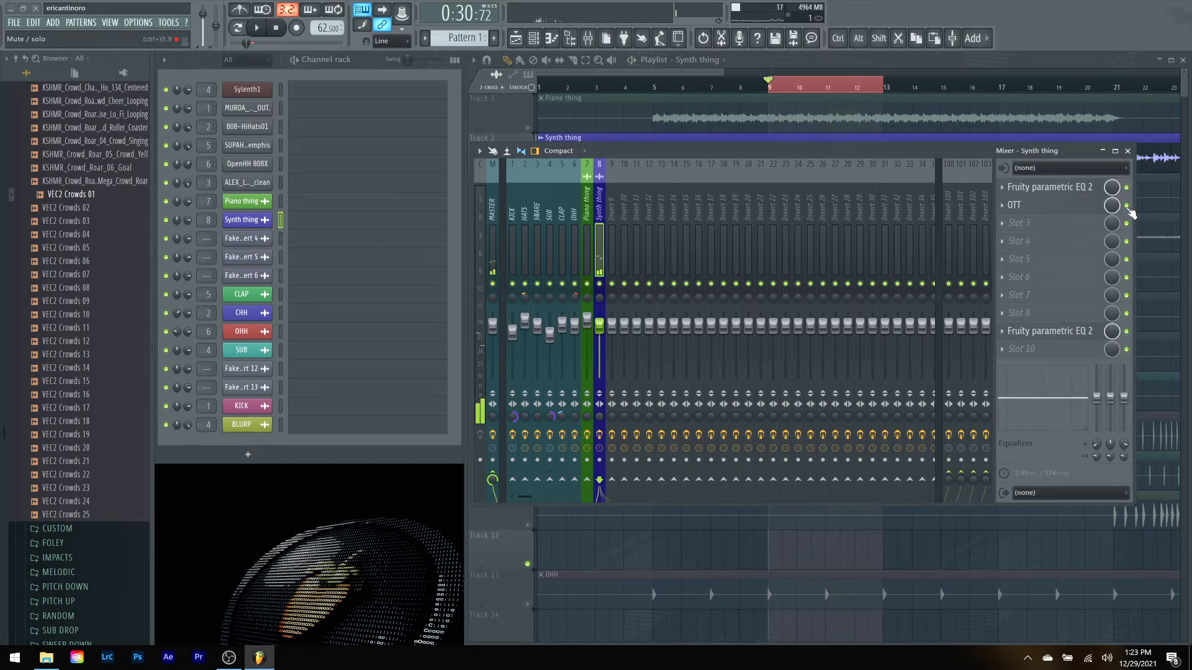
Step: Open Synth thing's second parametric EQ, turn band 1 into a high-pass filter, and start playback
click(1064, 337)
drag(211, 45, 749, 186)
drag(846, 218, 851, 224)
mouse_move(851, 376)
mouse_down()
mouse_move(851, 357)
mouse_move(848, 368)
mouse_up()
drag(850, 223, 850, 210)
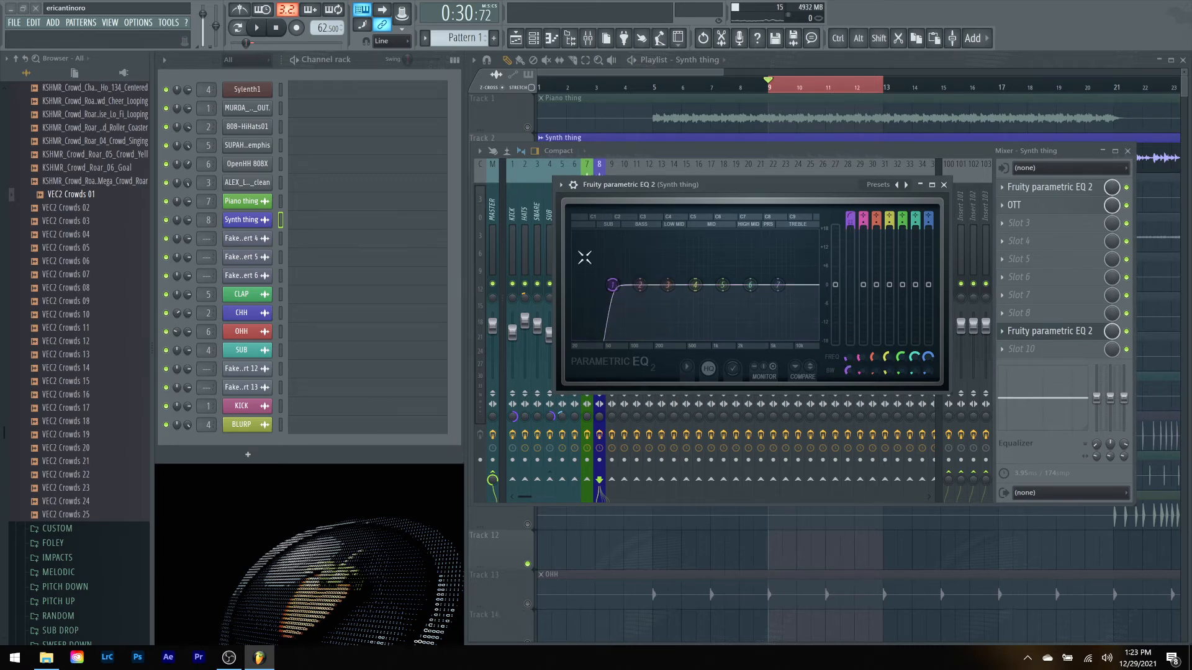
key(space)
Step: Raise the high-pass cutoff, then widen band 3 to about 44% and cut it about 5.2 dB at 192 Hz
drag(611, 289, 658, 296)
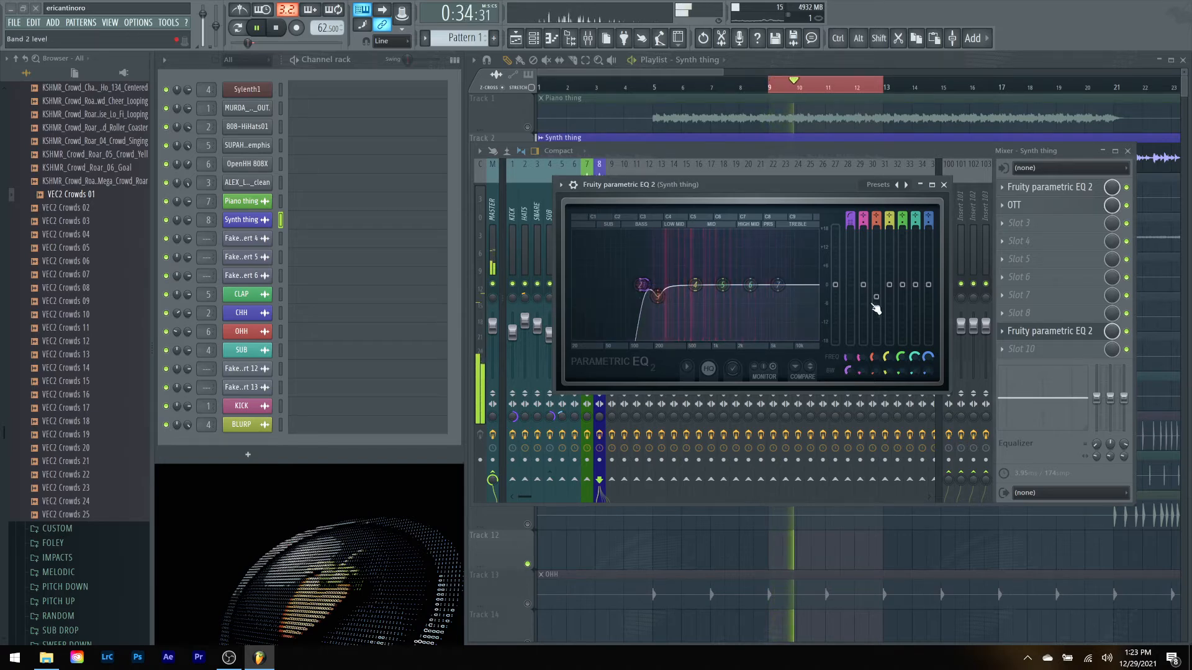
drag(874, 371, 874, 368)
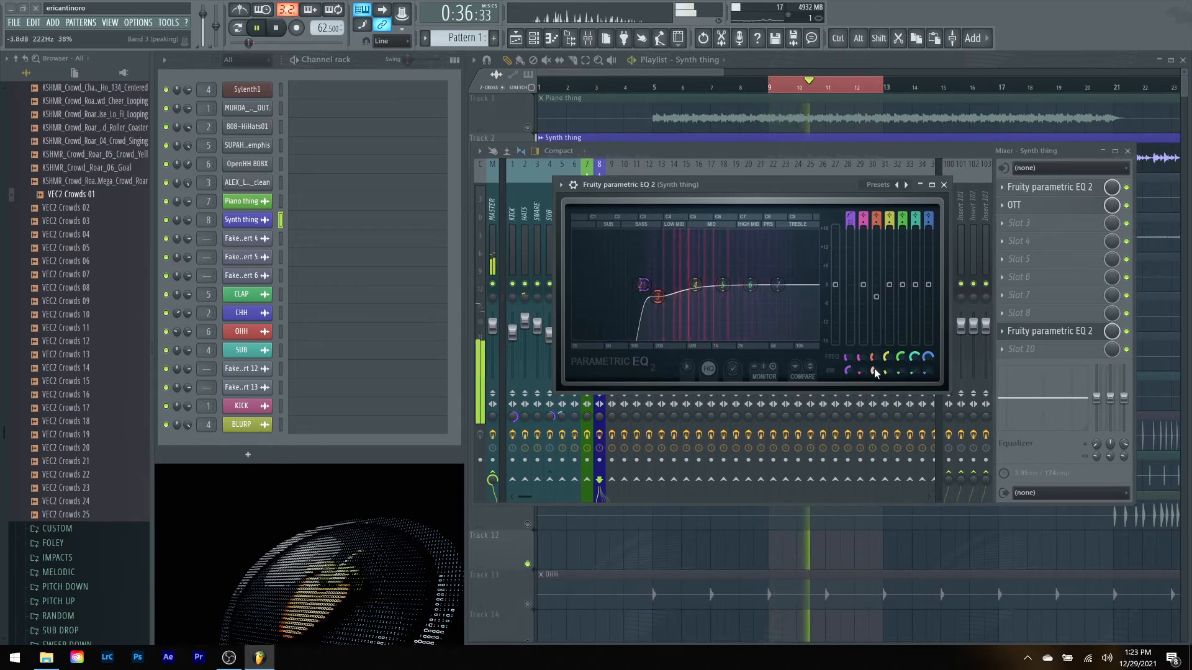
drag(657, 296, 652, 303)
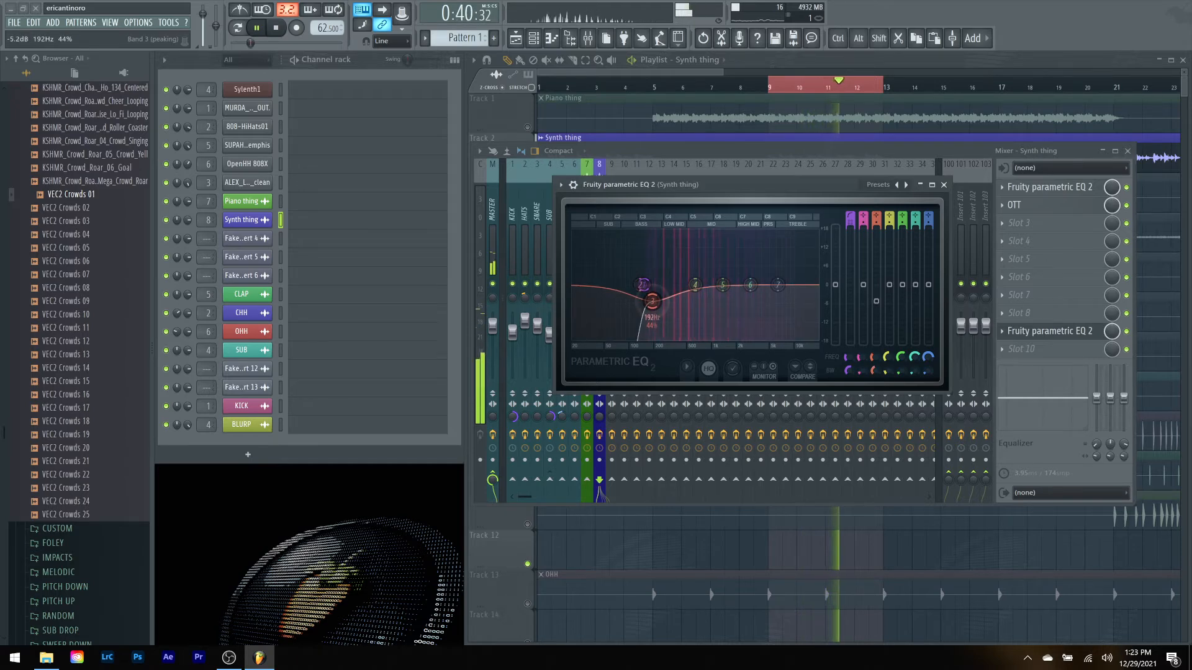
Step: Cut band 4 slightly in the low mids of Synth thing's second EQ and fine-tune its width during playback
key(space)
mouse_move(695, 285)
mouse_down()
mouse_move(687, 243)
mouse_move(685, 292)
mouse_up()
key(space)
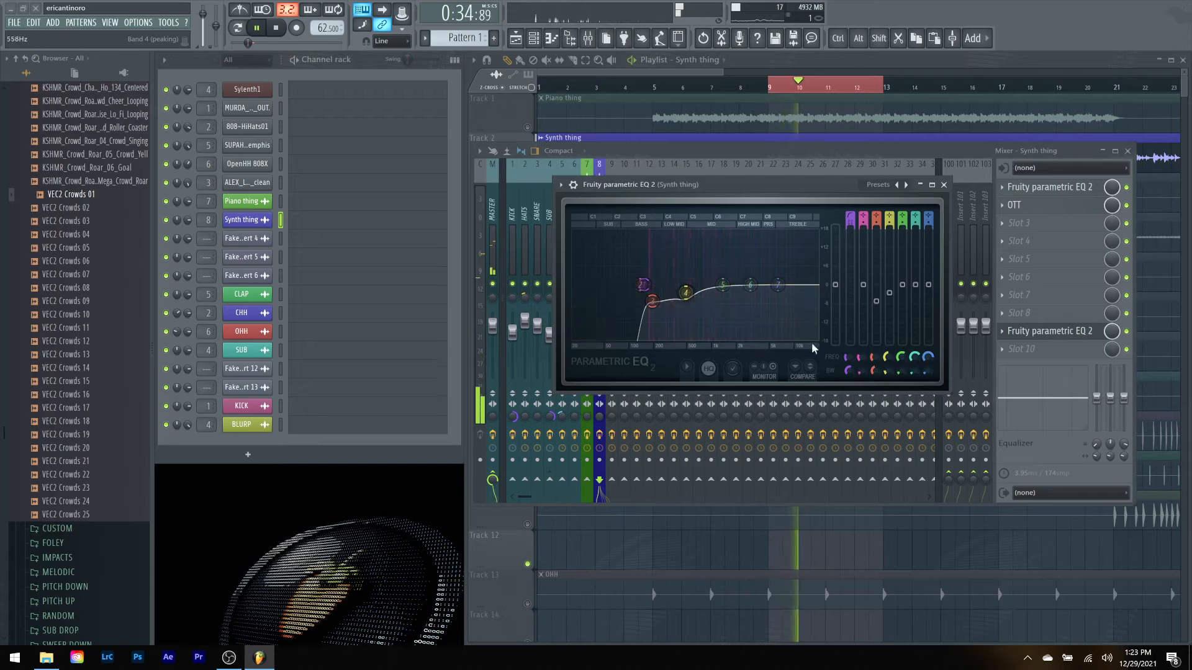
scroll(888, 371, up, 4)
drag(685, 293, 686, 293)
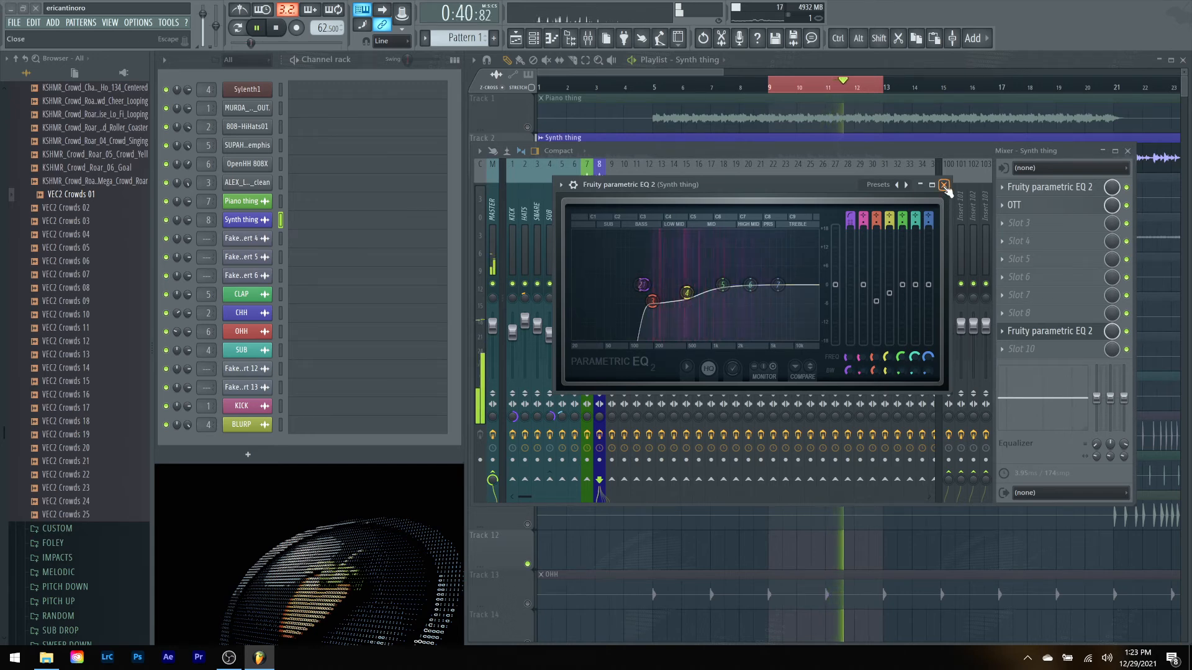
Step: Boost band 6 gently in the treble of Synth thing's second EQ, check it in playback, and close the EQ
drag(747, 287, 778, 274)
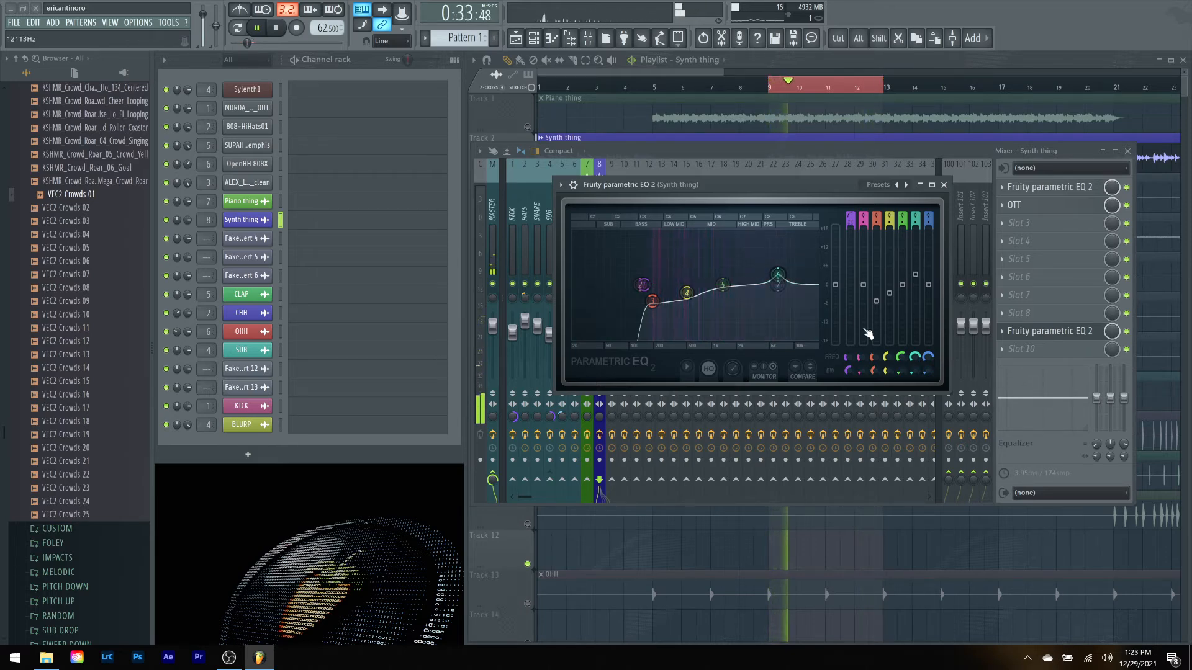
key(space)
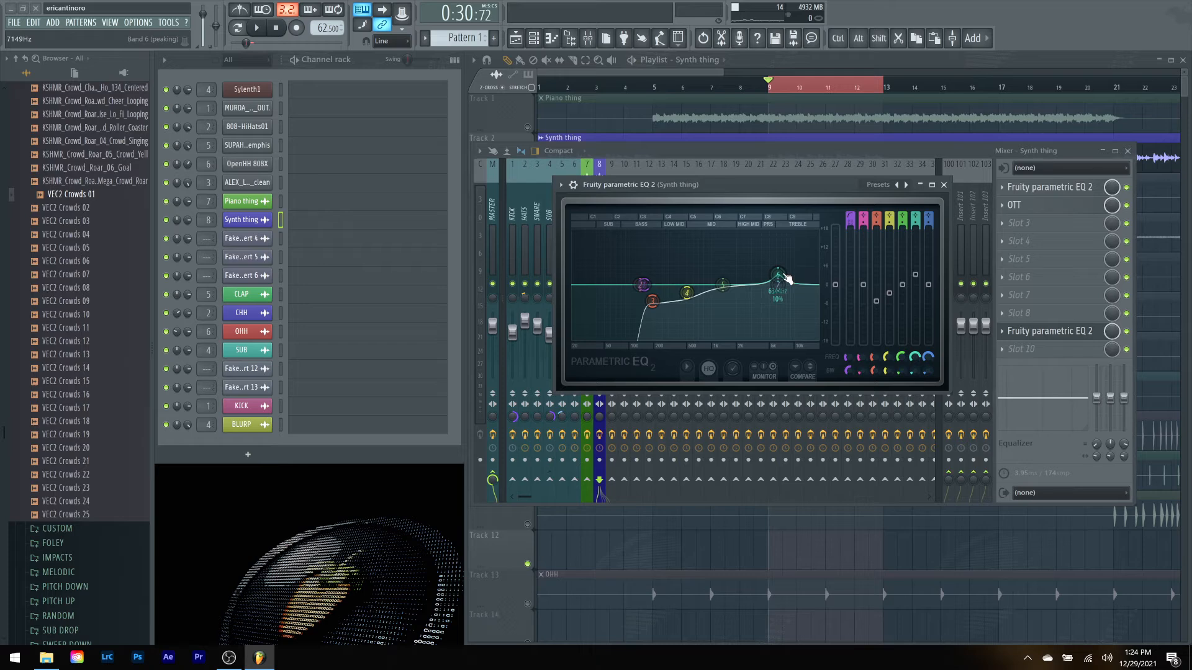
key(space)
click(943, 186)
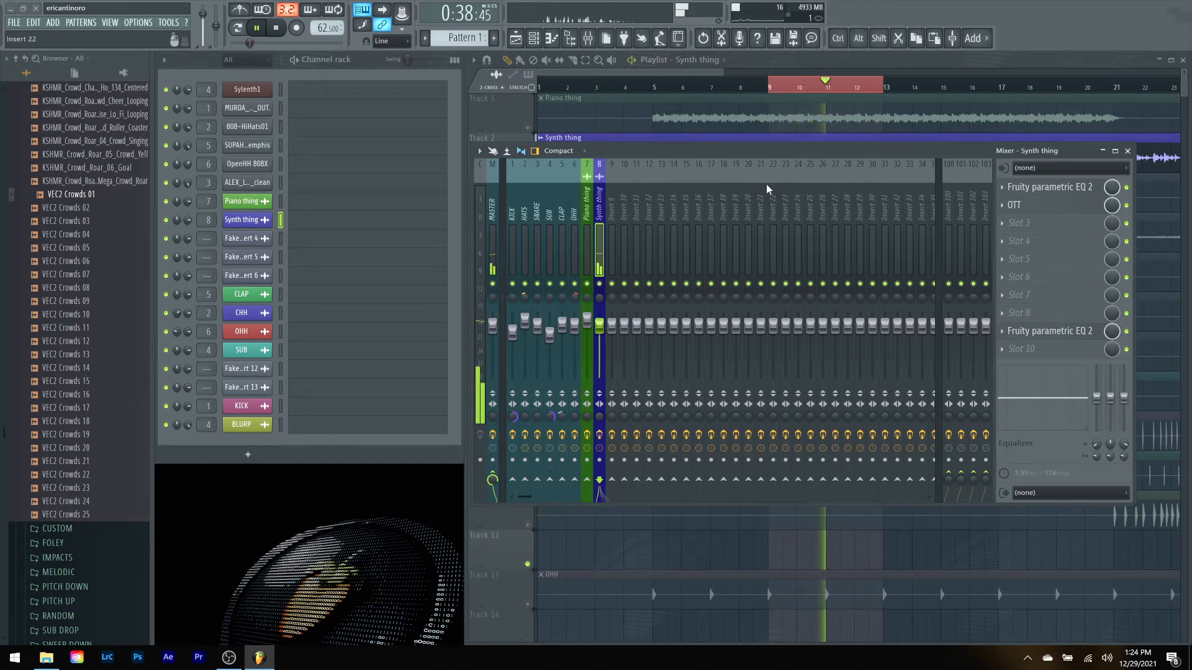
Step: Reopen Synth thing's second EQ, cut band 5 slightly in the upper mids, listen to the loop, and close the EQ
click(1021, 332)
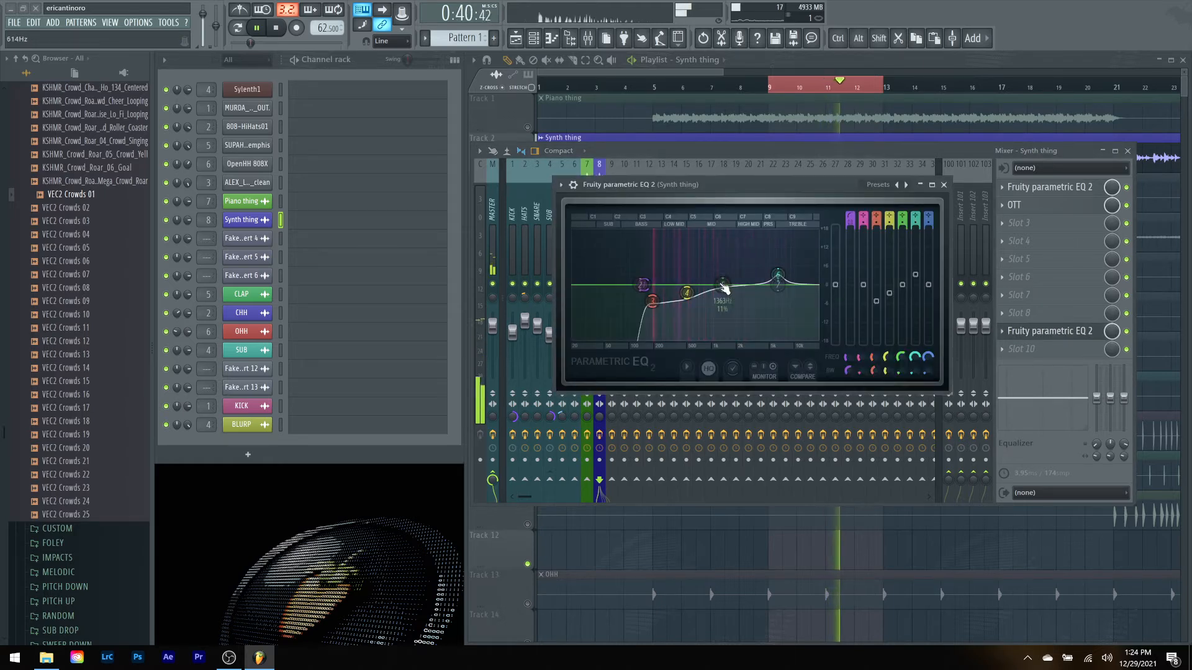
mouse_move(721, 286)
mouse_down()
mouse_move(714, 244)
mouse_move(714, 292)
mouse_up()
key(space)
key(space)
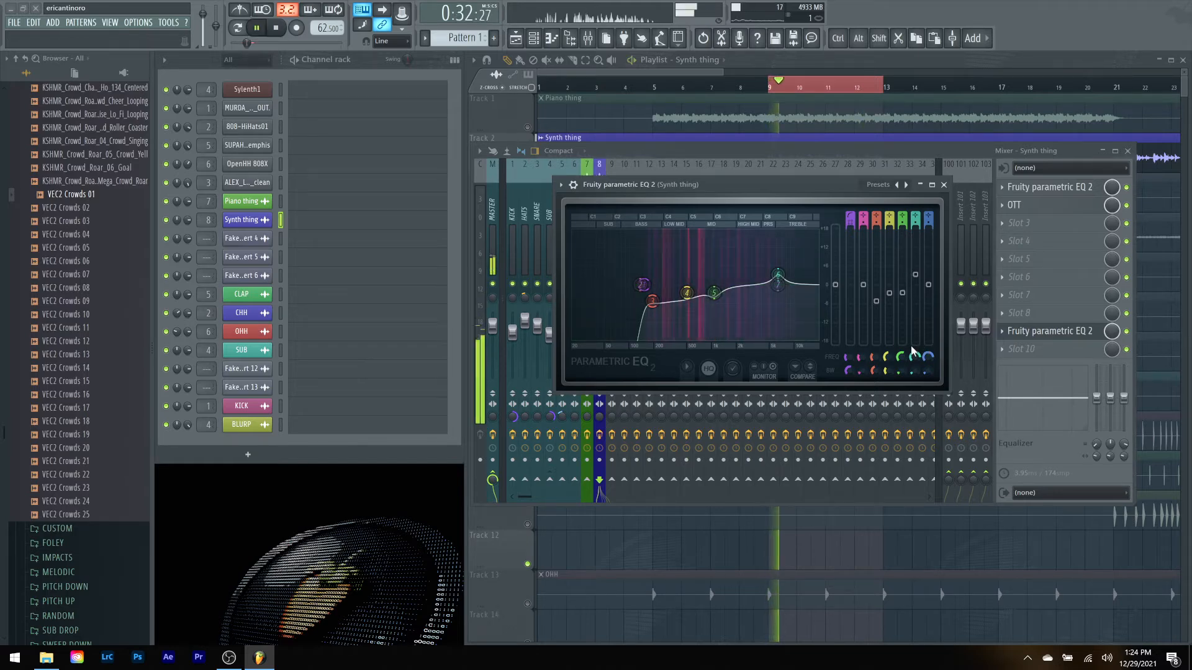
key(space)
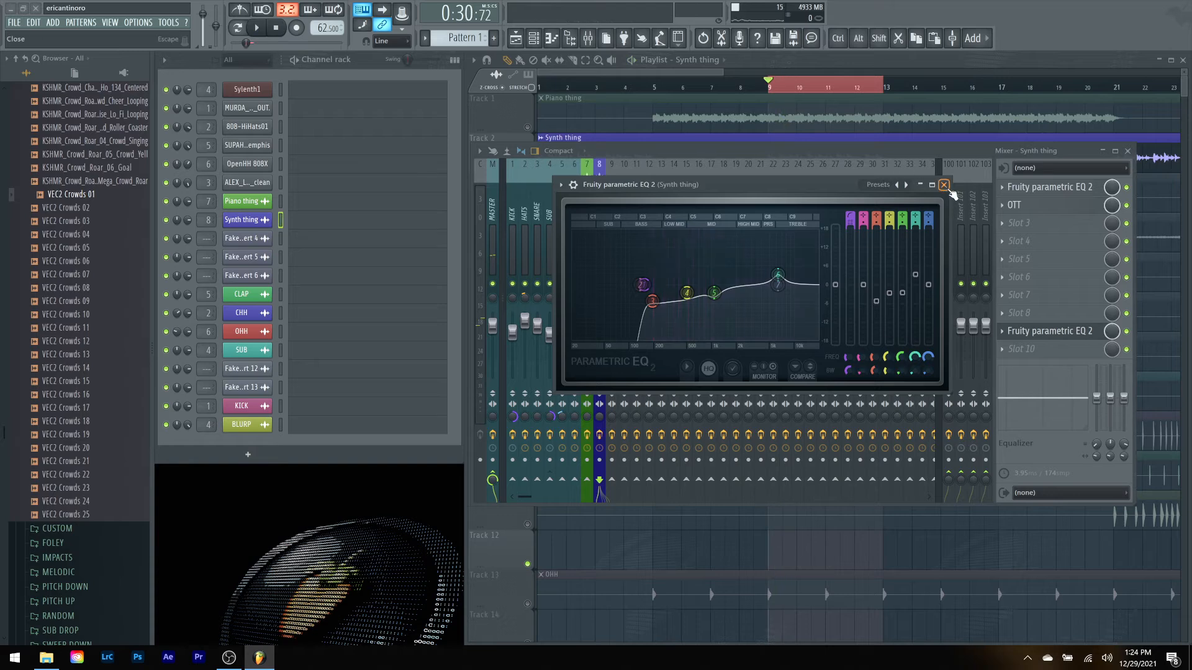
click(944, 186)
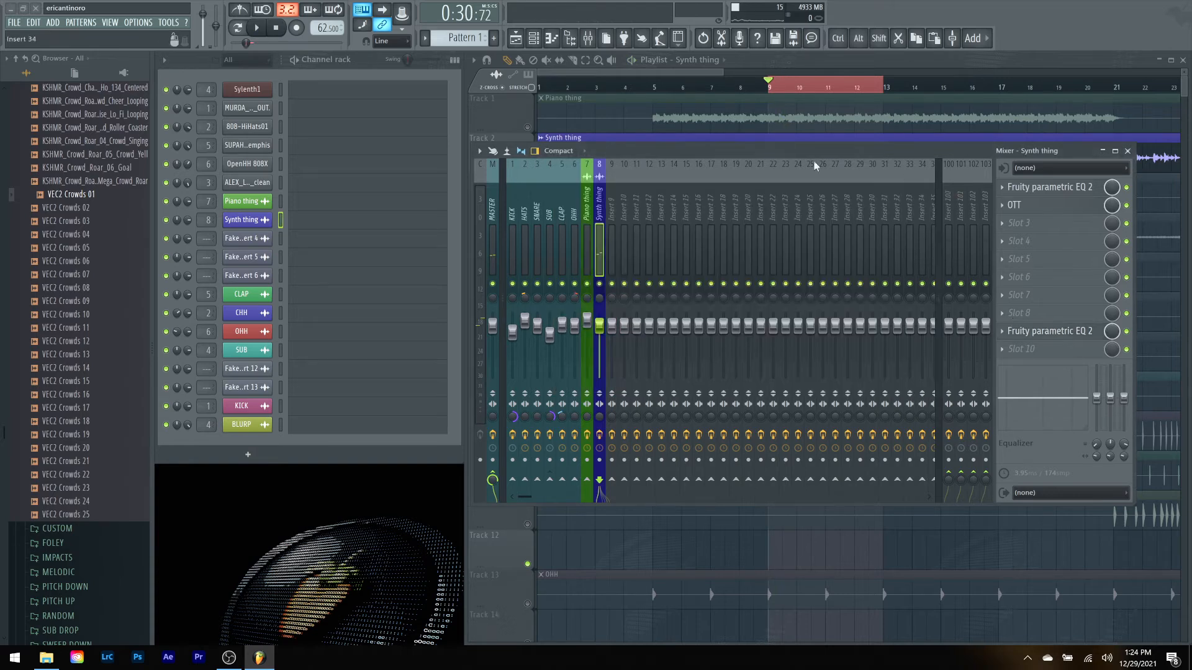
Step: Hide the mixer, unmute the Piano thing playlist track, and listen to it together with Synth thing
click(775, 58)
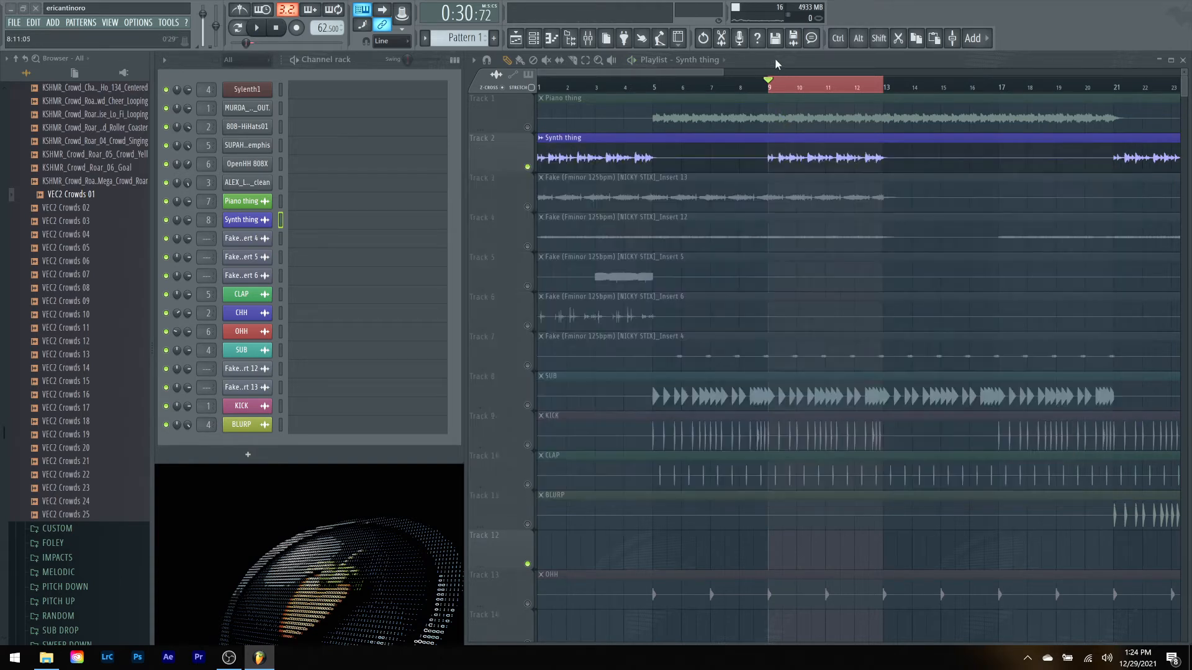
click(528, 128)
key(space)
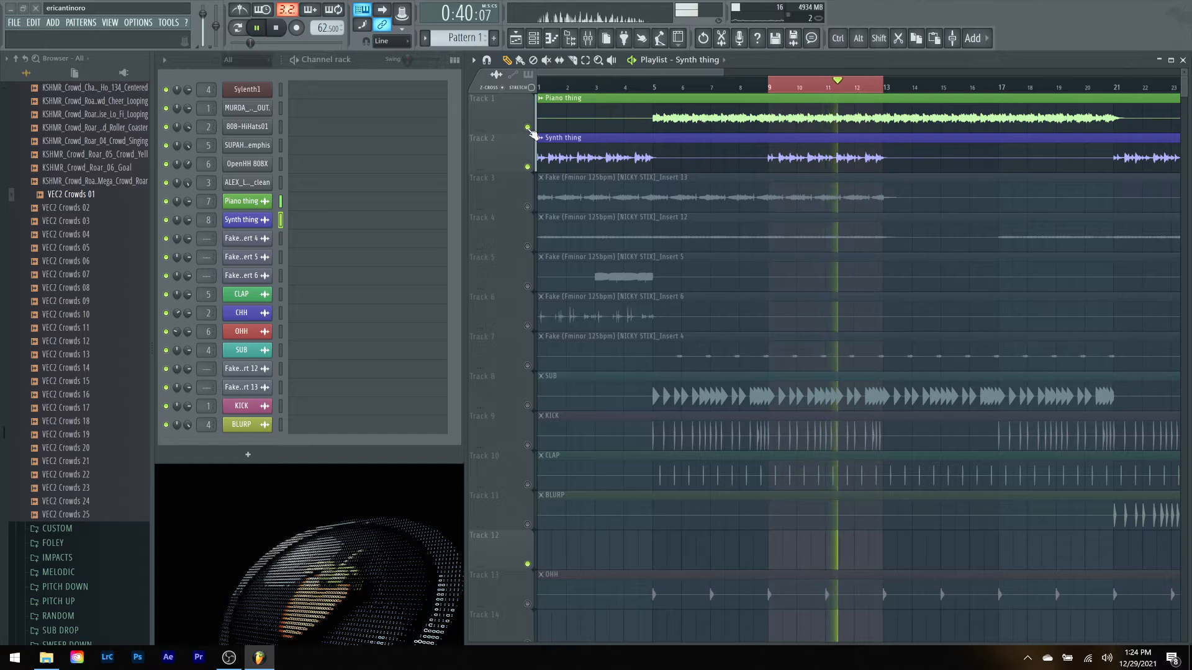
key(space)
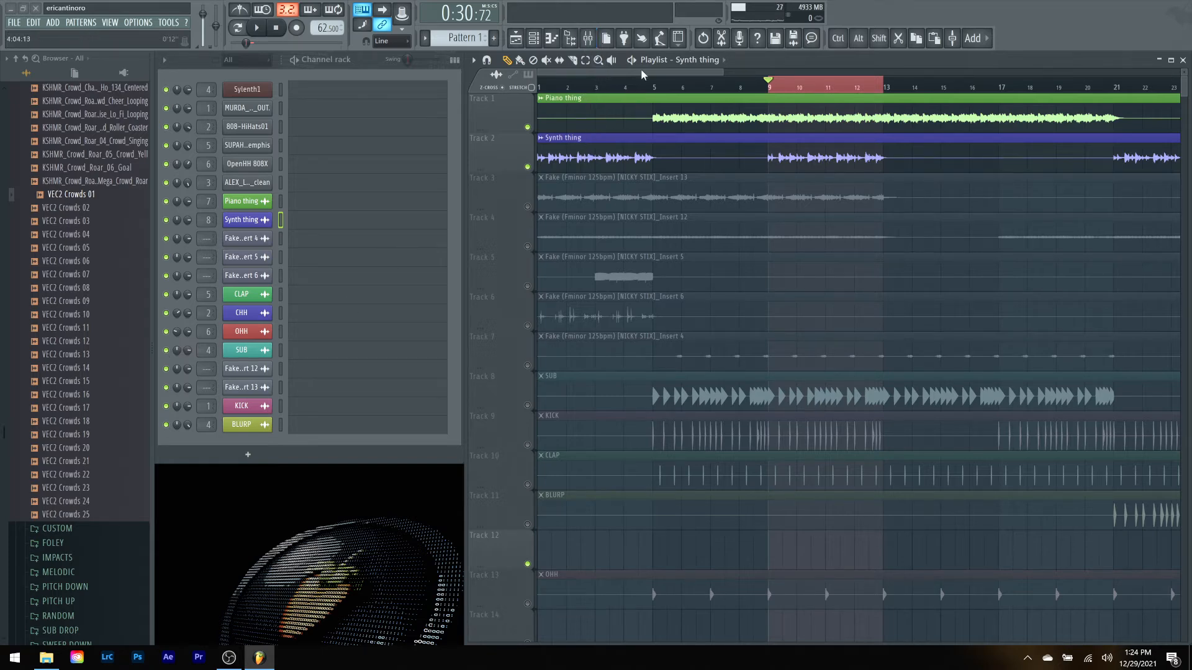
Step: Show the mixer and reset the volume faders of Synth thing and Piano thing to their default level
click(589, 39)
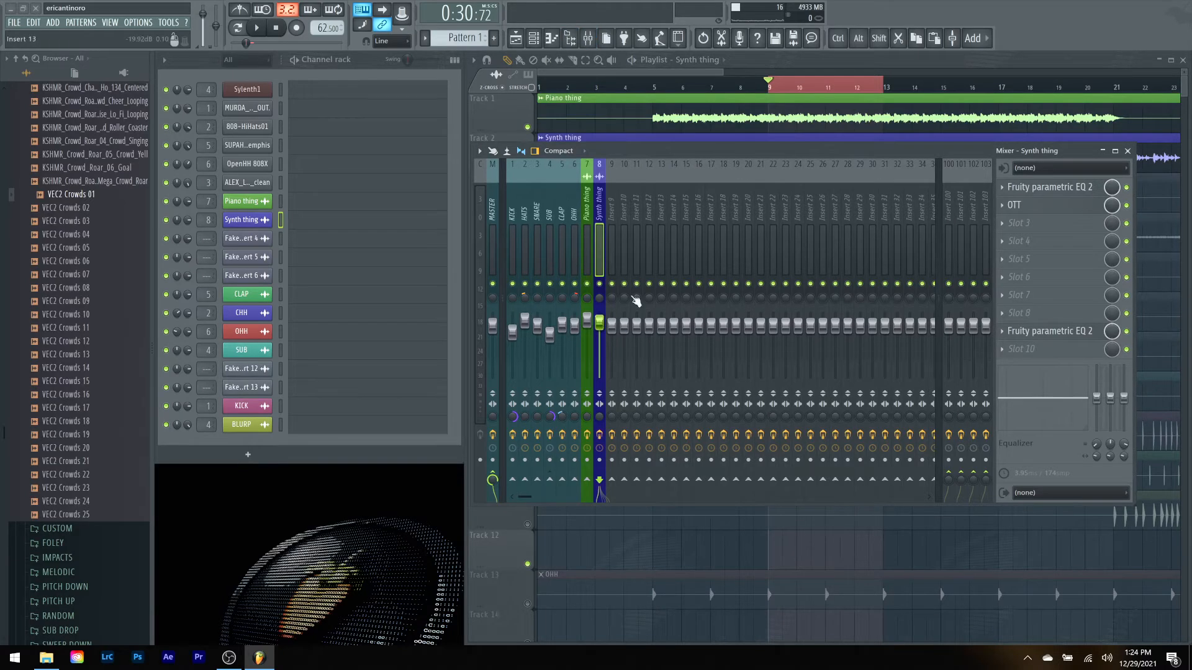
right_click(600, 322)
click(606, 332)
right_click(587, 321)
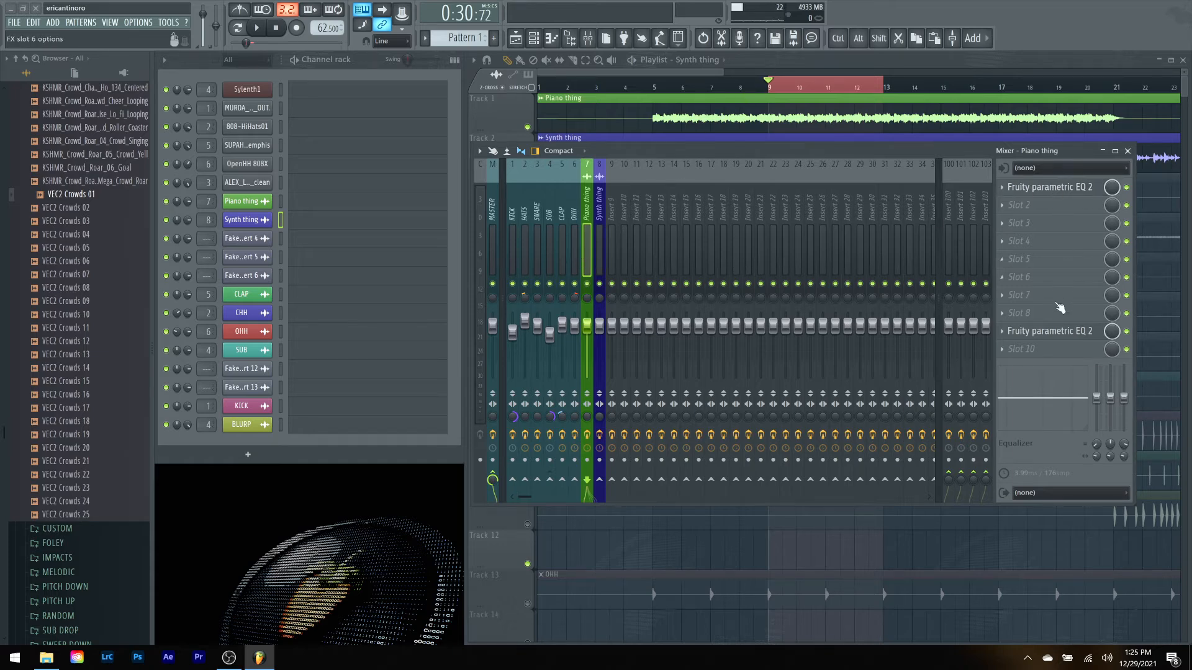
Step: During playback, open Piano thing's second parametric EQ and bring the boosted band 5 back to 0 dB
key(space)
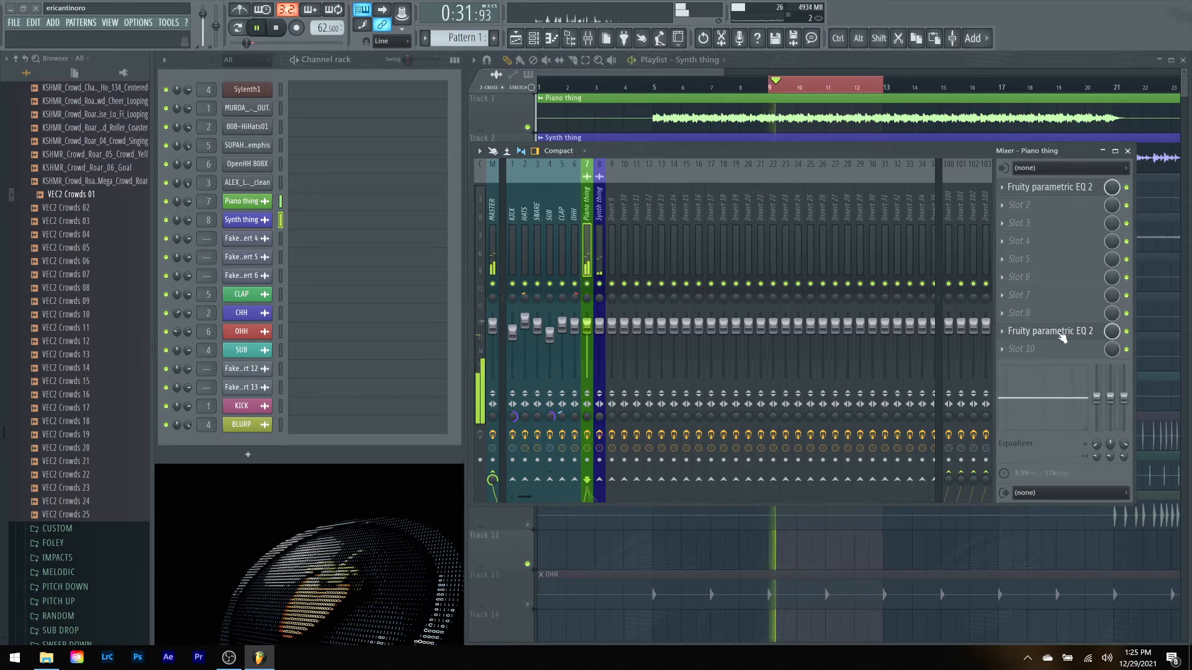
click(1061, 334)
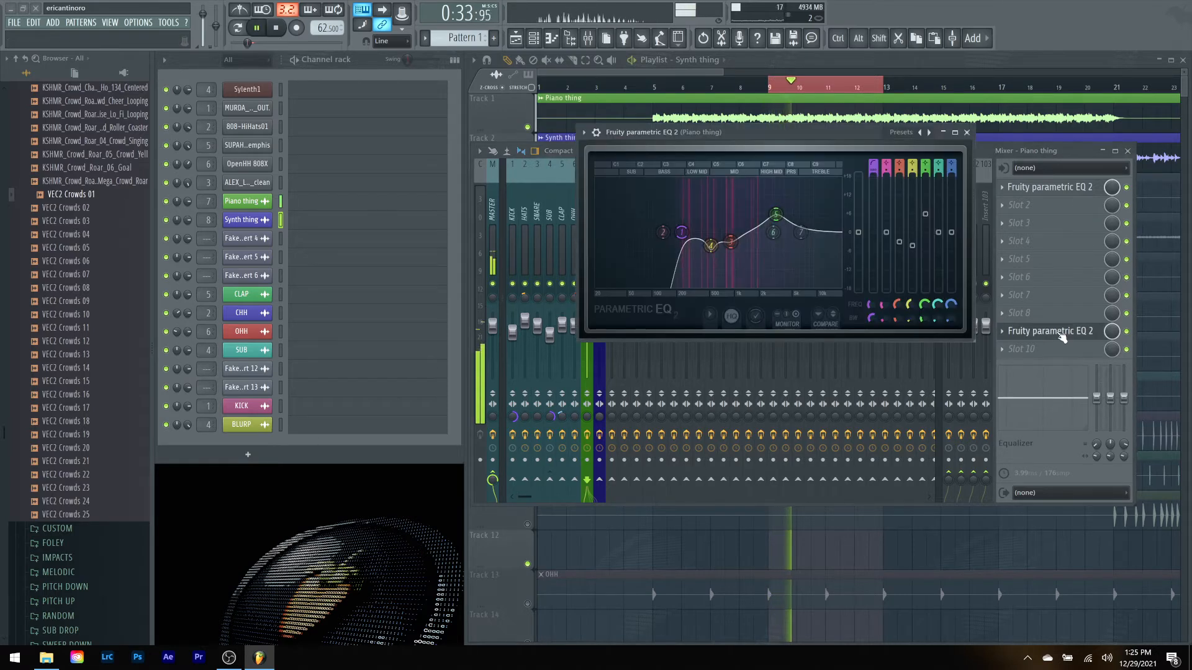
drag(767, 204, 774, 232)
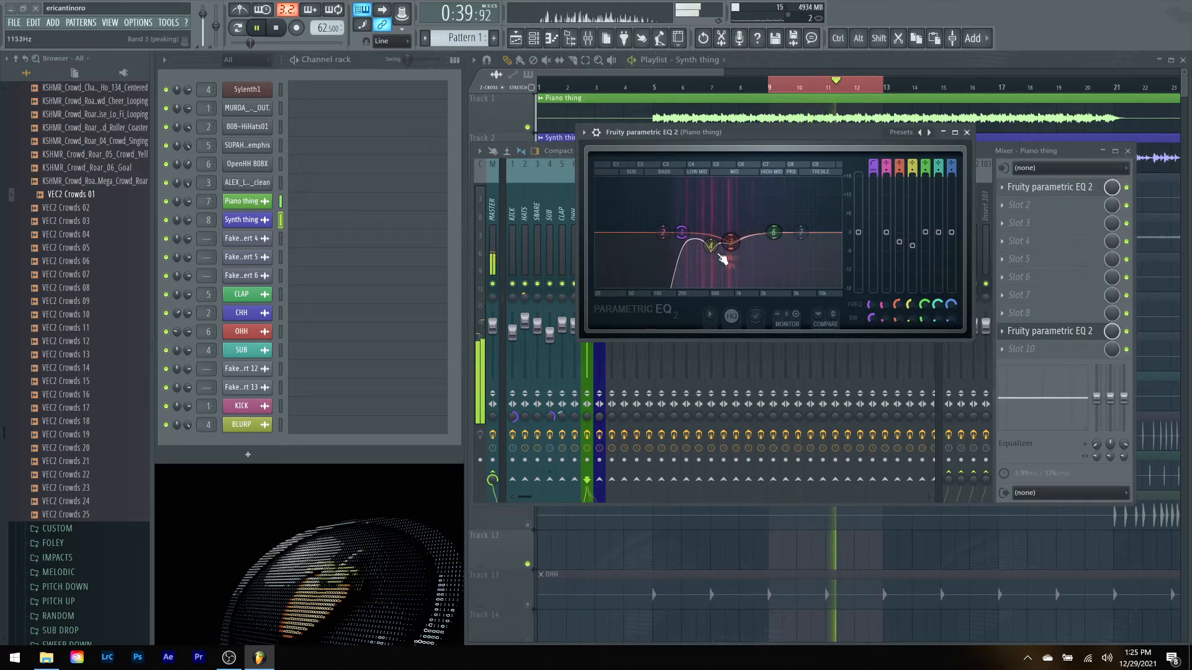
Step: Adjust Piano thing's band 1 high-pass to about 64% width near 229 Hz while listening, then close the EQ and stop playback
drag(872, 318, 872, 307)
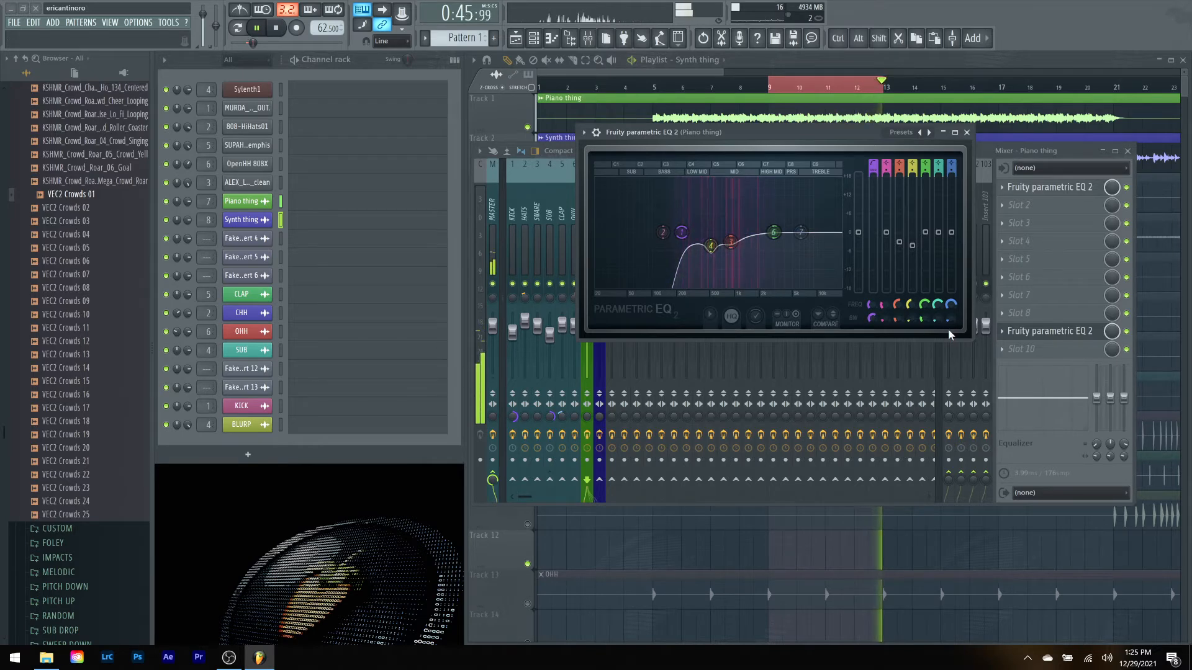
key(space)
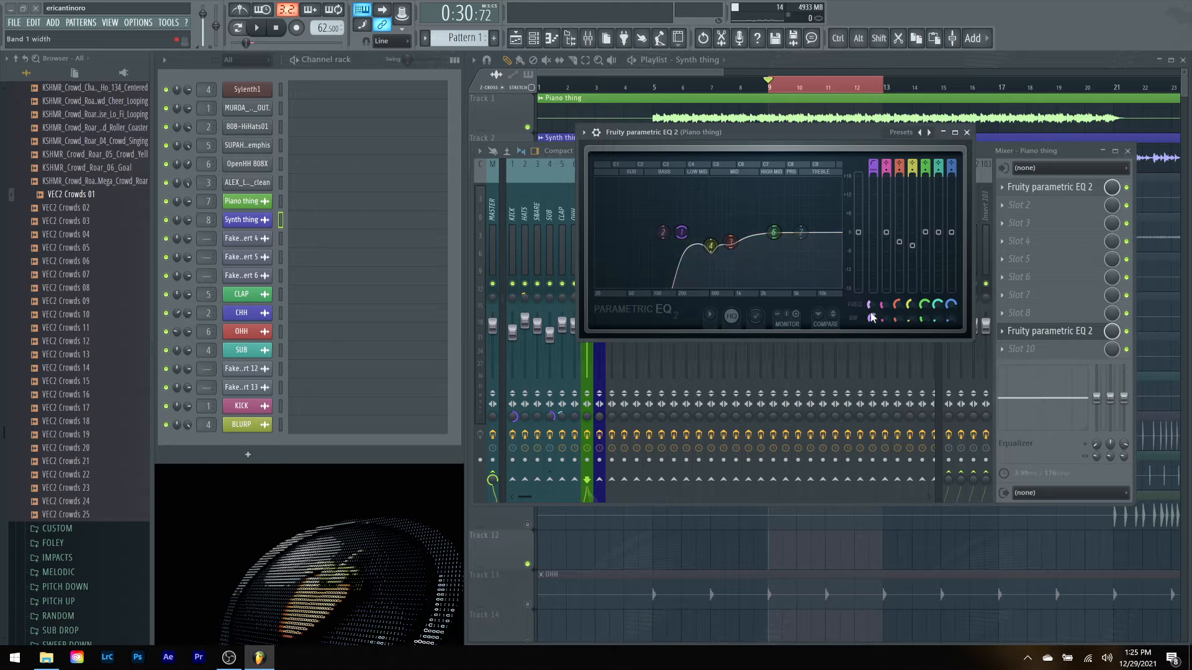
key(space)
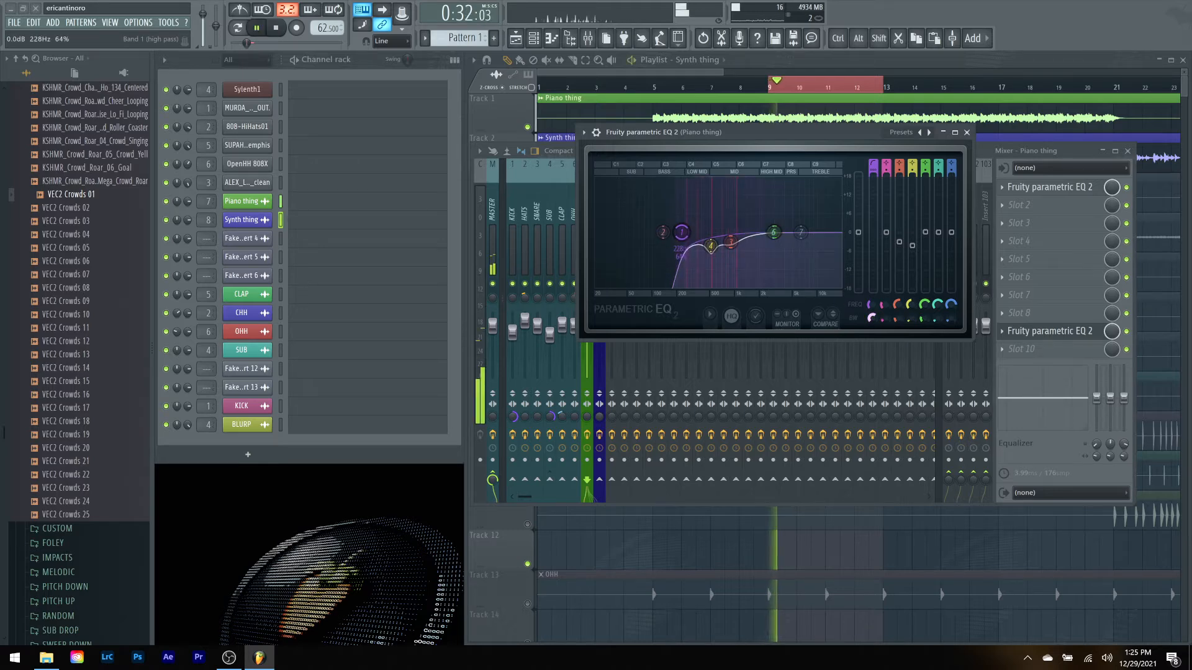
drag(681, 234, 686, 238)
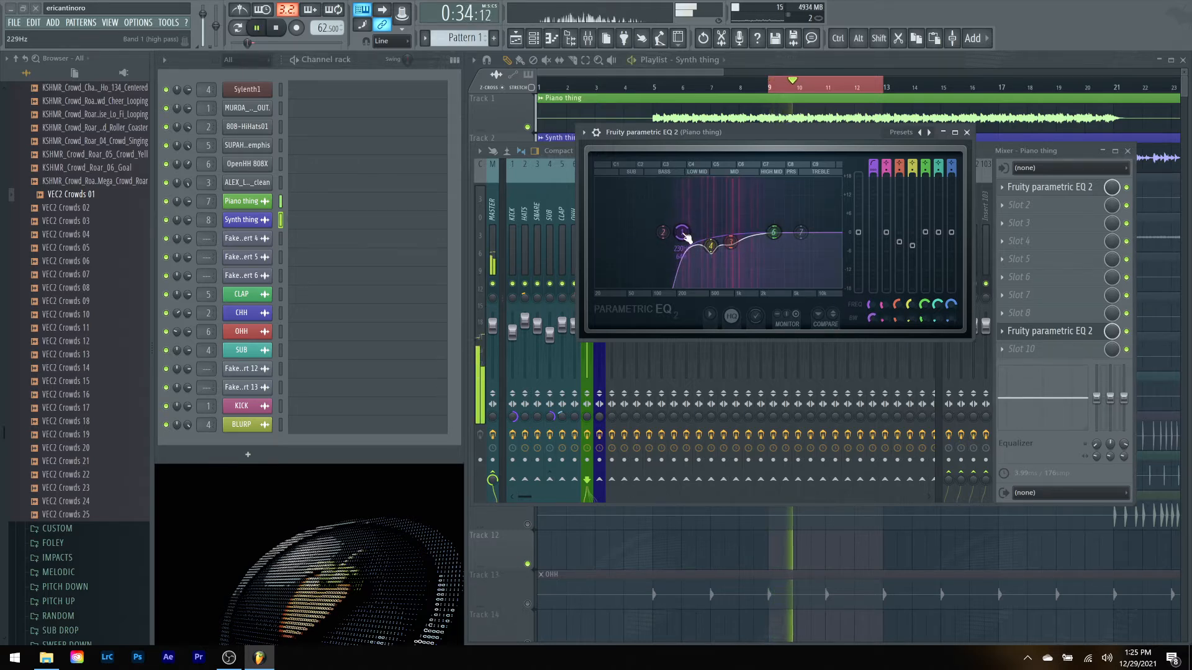
click(966, 132)
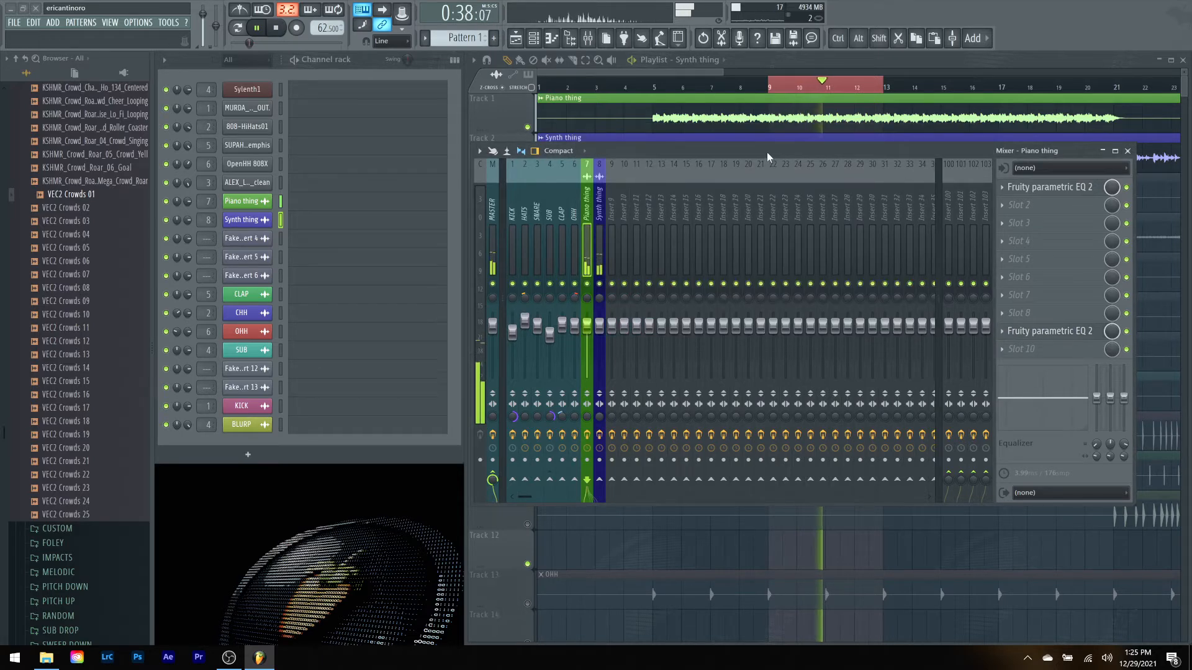
key(space)
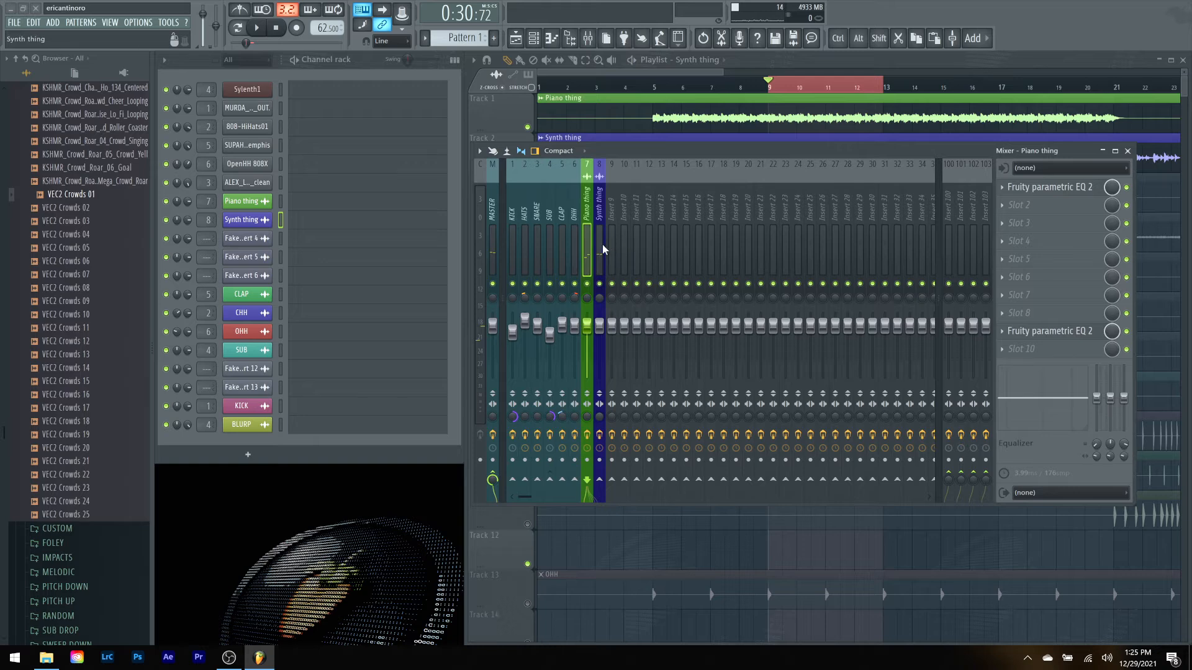
Step: Add Fruity PanOMatic to the second effect slot of Piano thing and place its window over the mixer's upper edge
click(1004, 210)
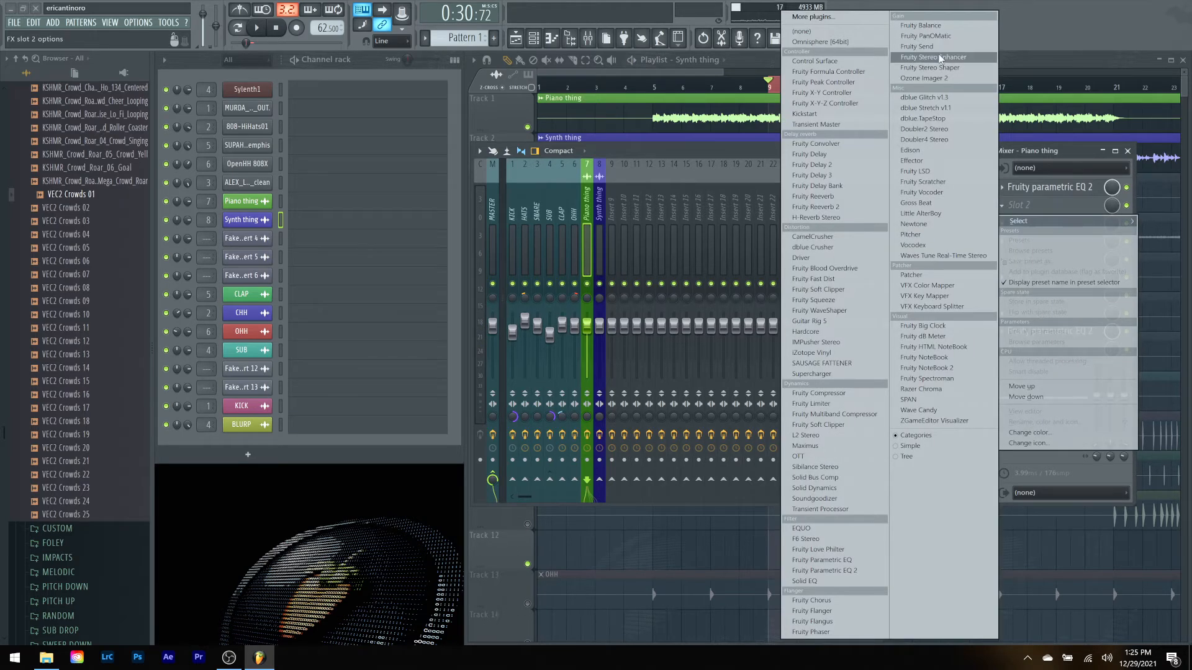
click(930, 36)
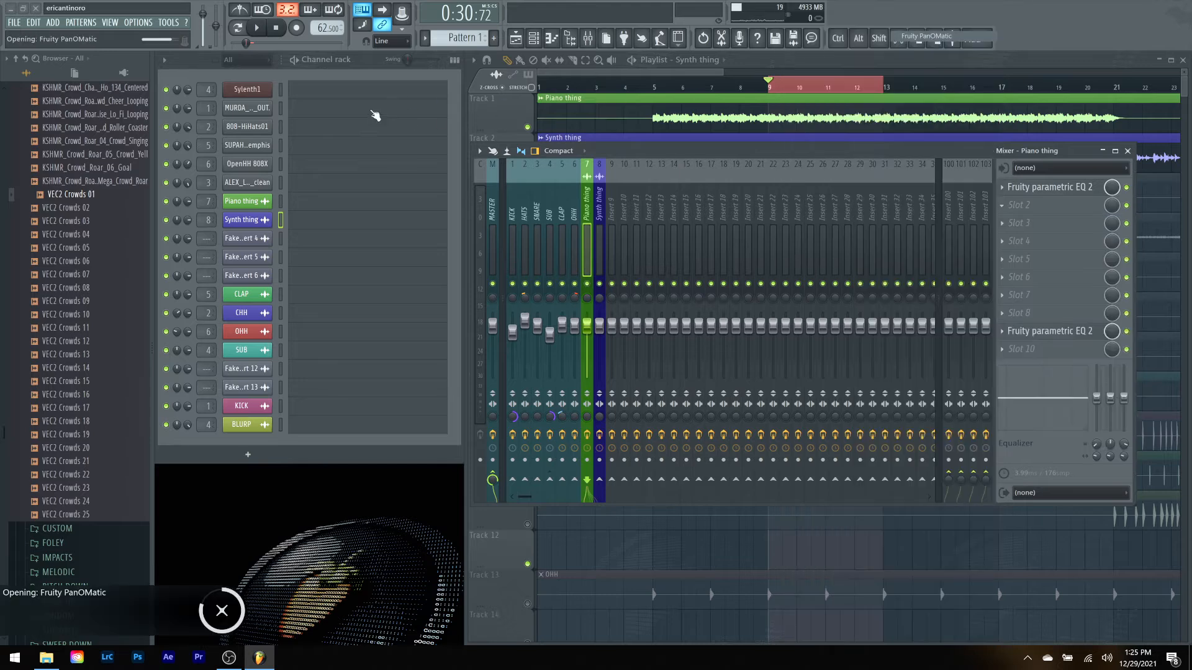
drag(106, 51, 506, 132)
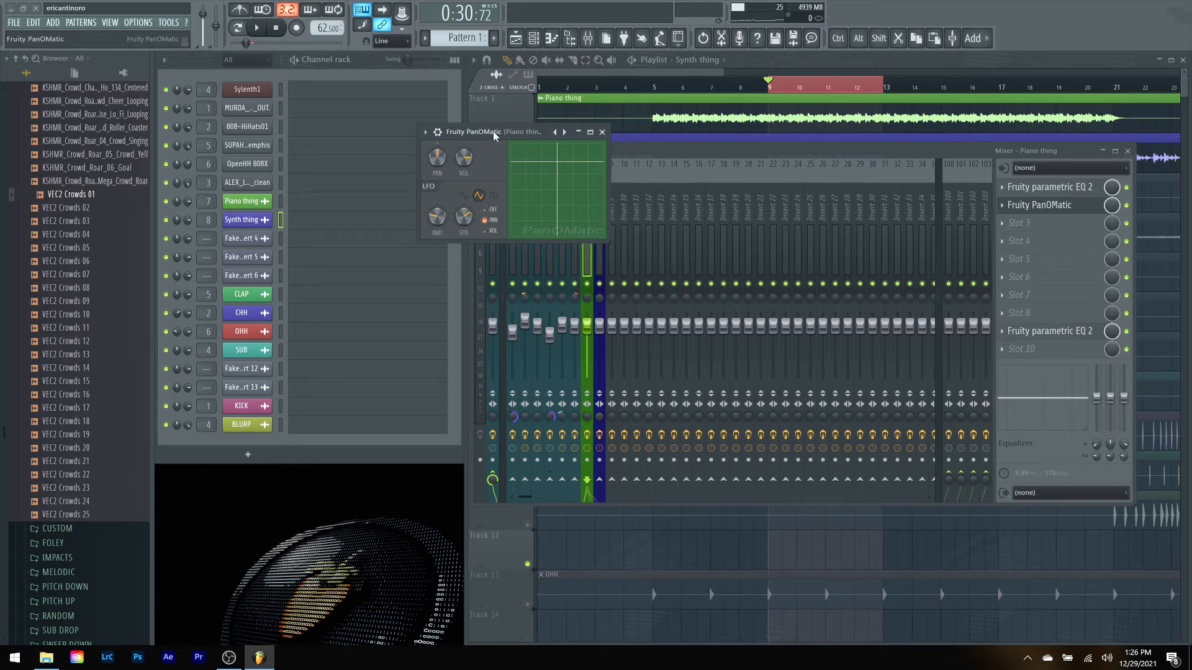
Step: Adjust the LFO amount and speed of Piano thing's PanOMatic between listening passes, then stop playback and close the plugin
key(space)
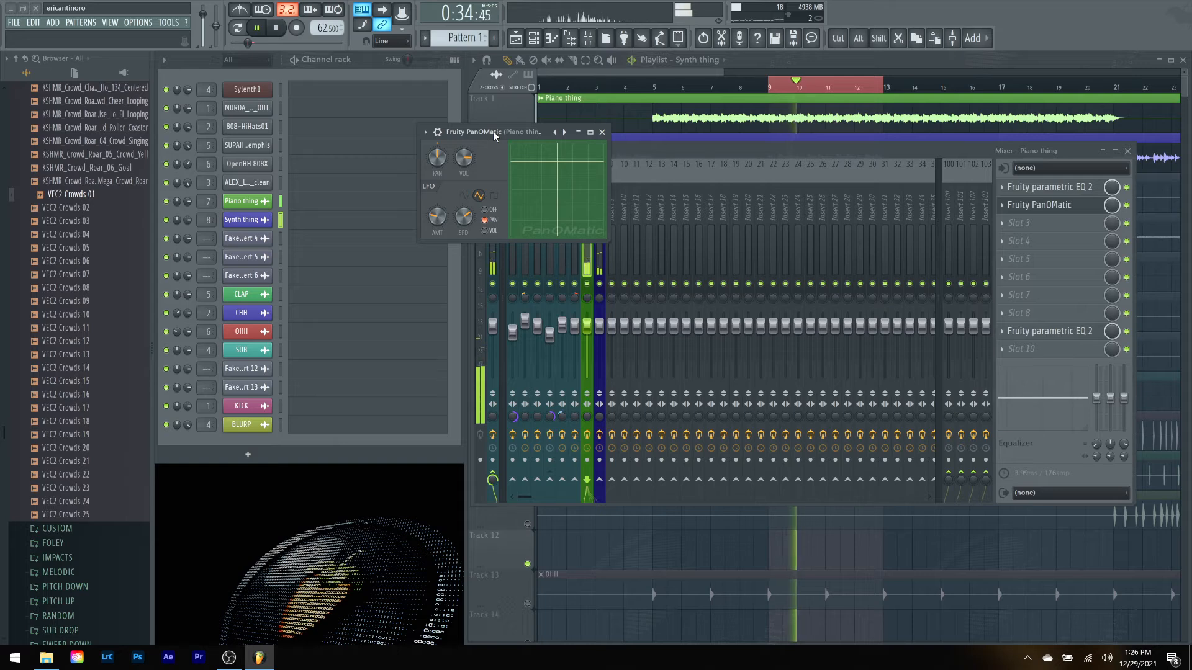
key(space)
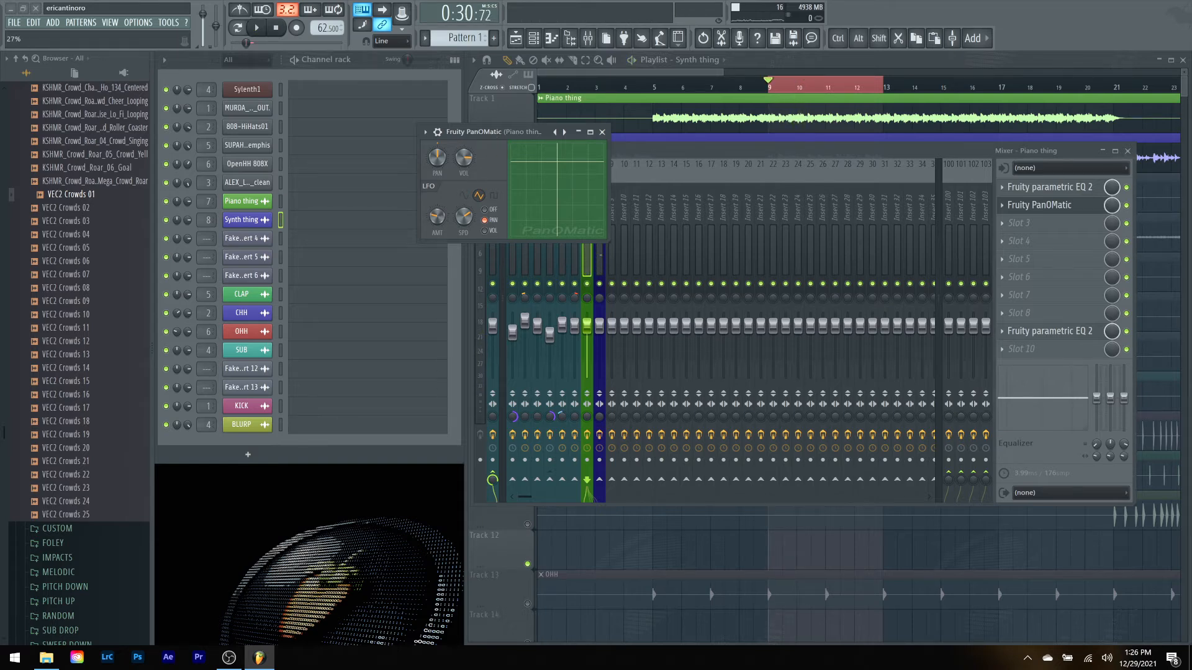
key(space)
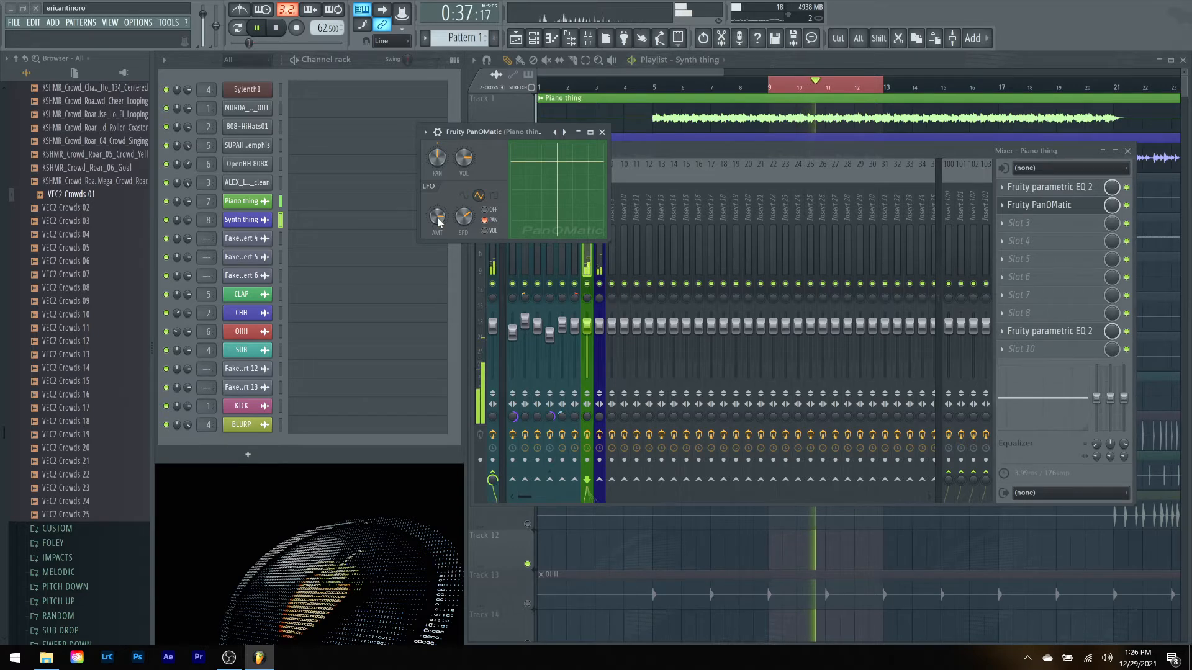
key(space)
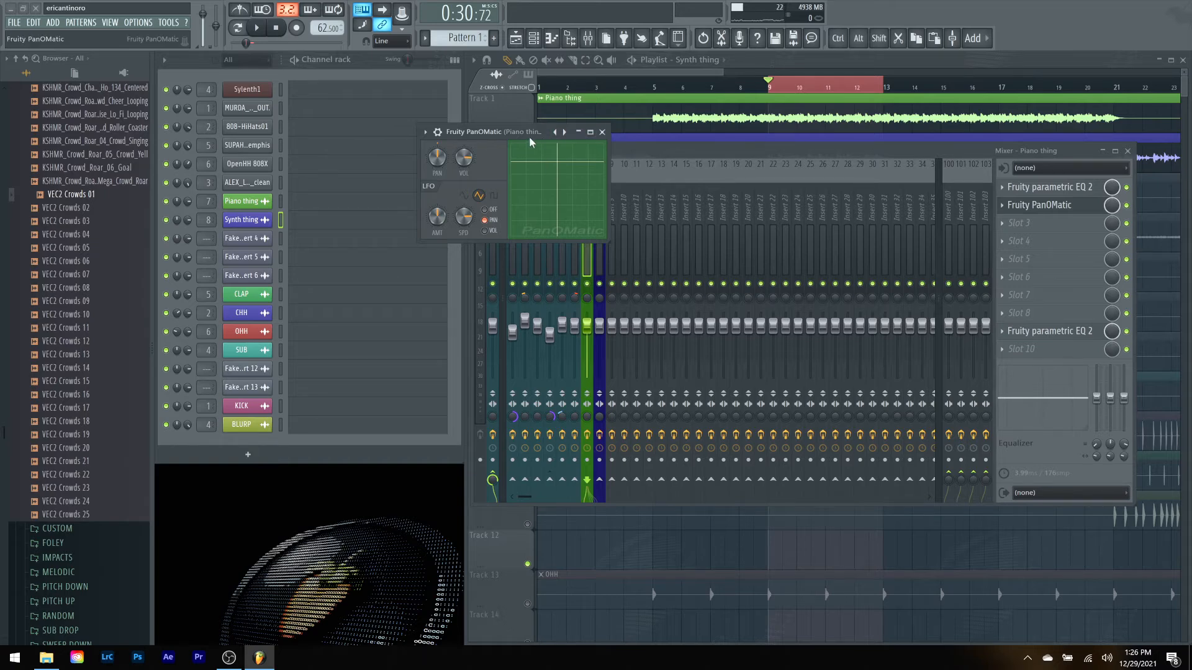
key(space)
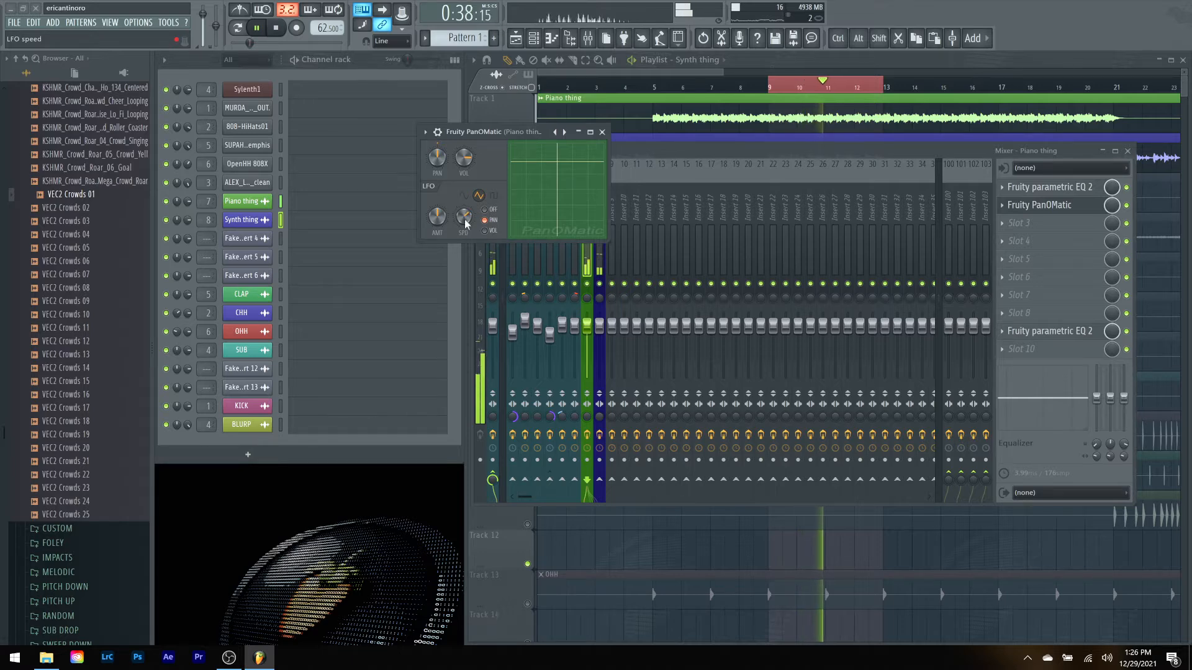
key(space)
click(602, 132)
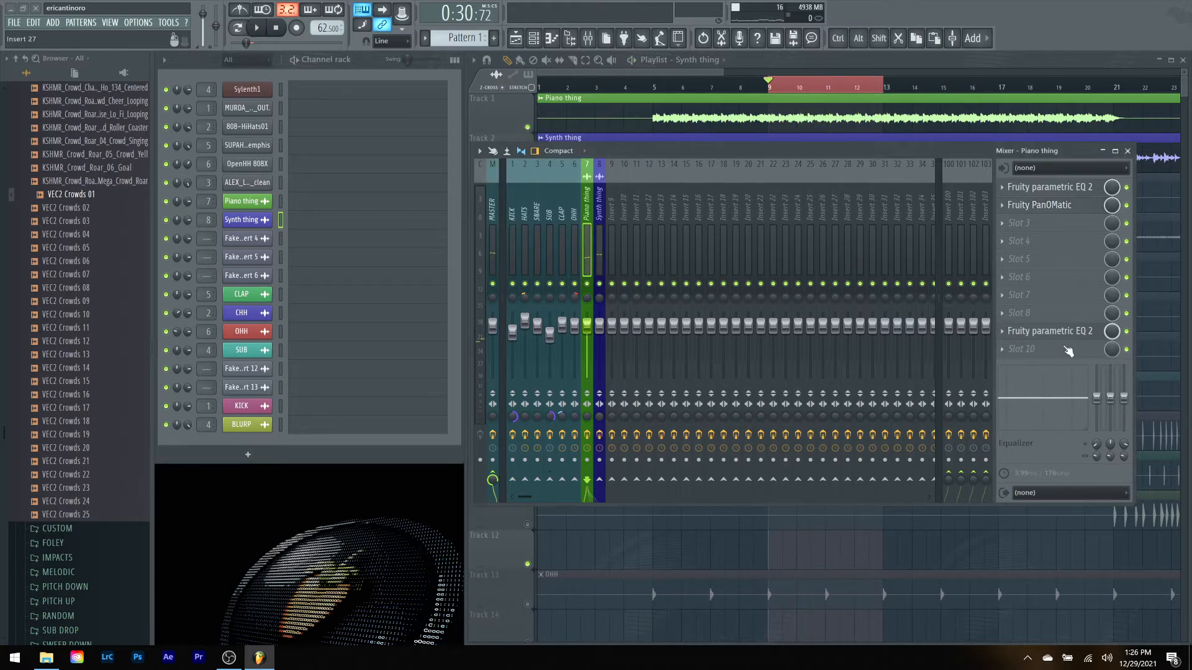
Step: In Piano thing's second parametric EQ, cut band 6 near 409 Hz with about 19% width while listening, then close the EQ
click(1046, 335)
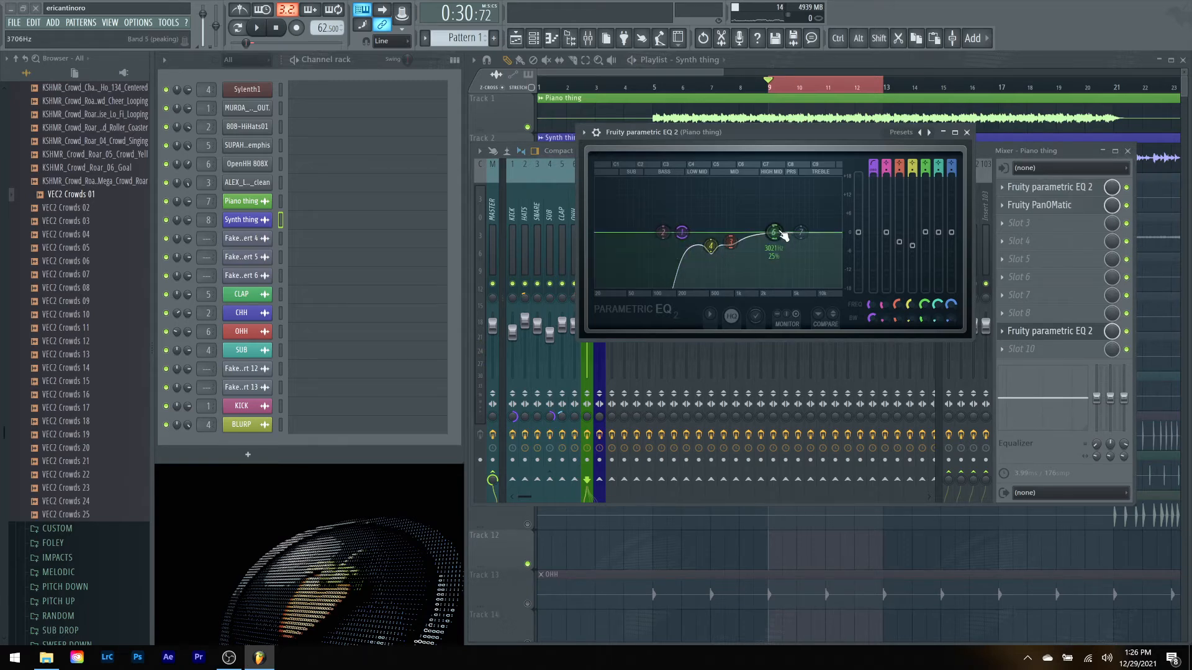
key(space)
mouse_move(777, 236)
mouse_down()
mouse_move(724, 219)
mouse_move(702, 189)
mouse_move(701, 245)
mouse_up()
key(space)
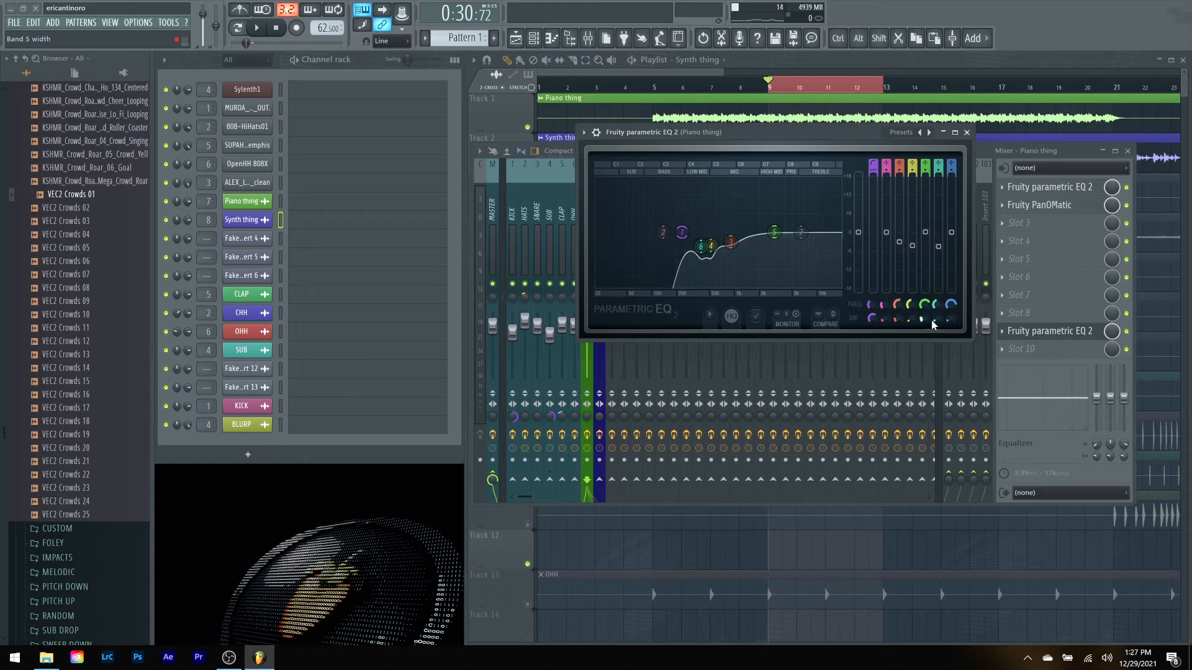
scroll(932, 319, up, 2)
key(space)
drag(701, 247, 702, 247)
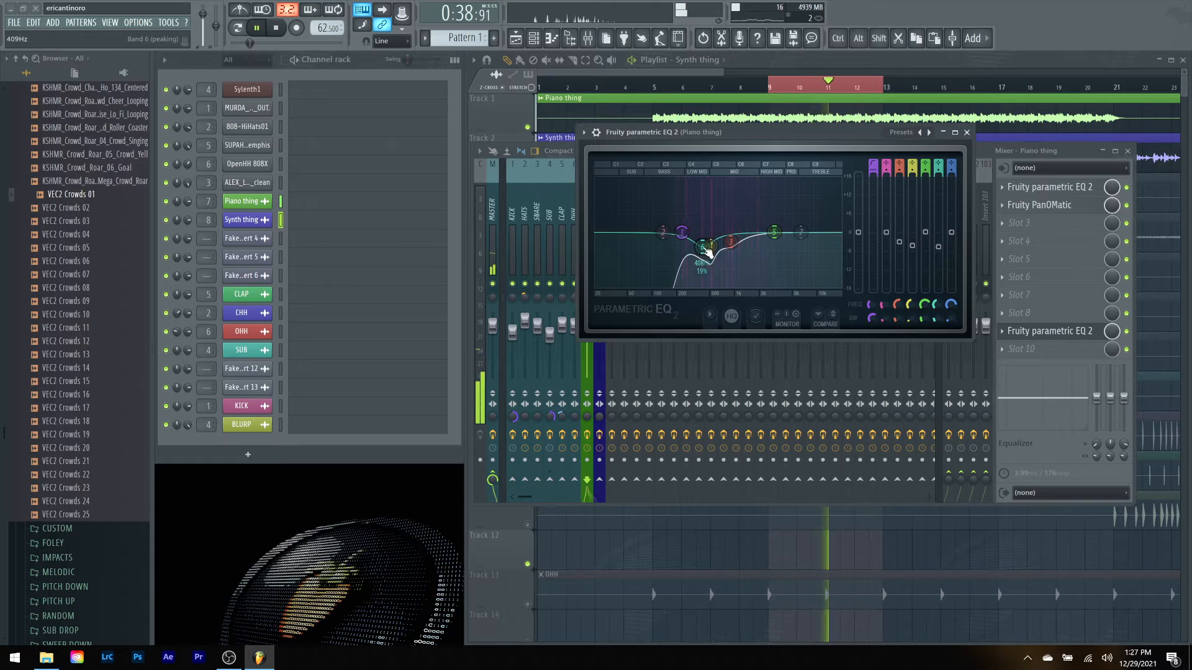
key(space)
click(968, 133)
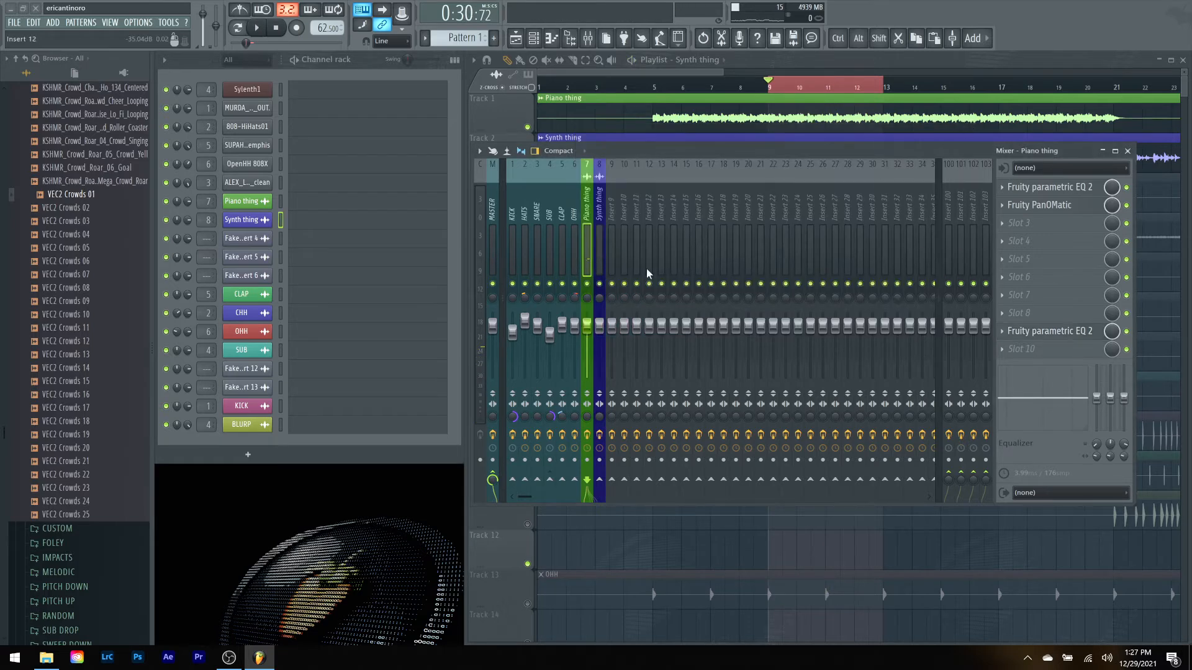
Step: Hide the mixer, mute the Synth thing and Piano thing playlist tracks, and unmute and listen to the Insert 13 stem on Track 3
click(769, 55)
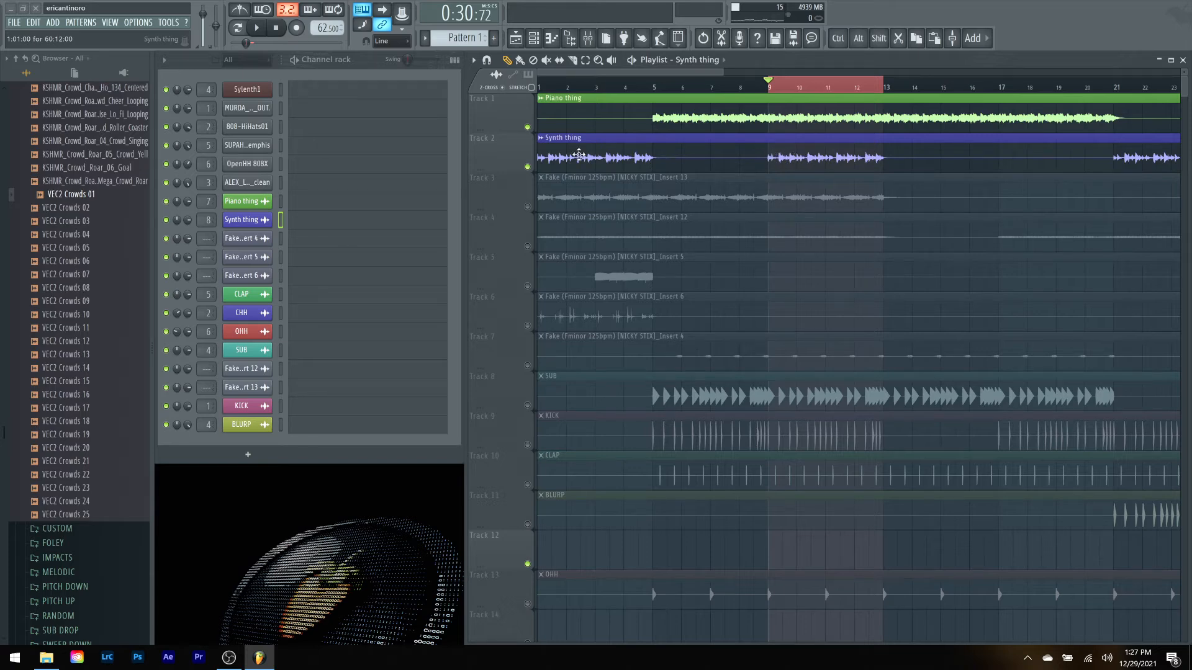
click(527, 166)
click(527, 126)
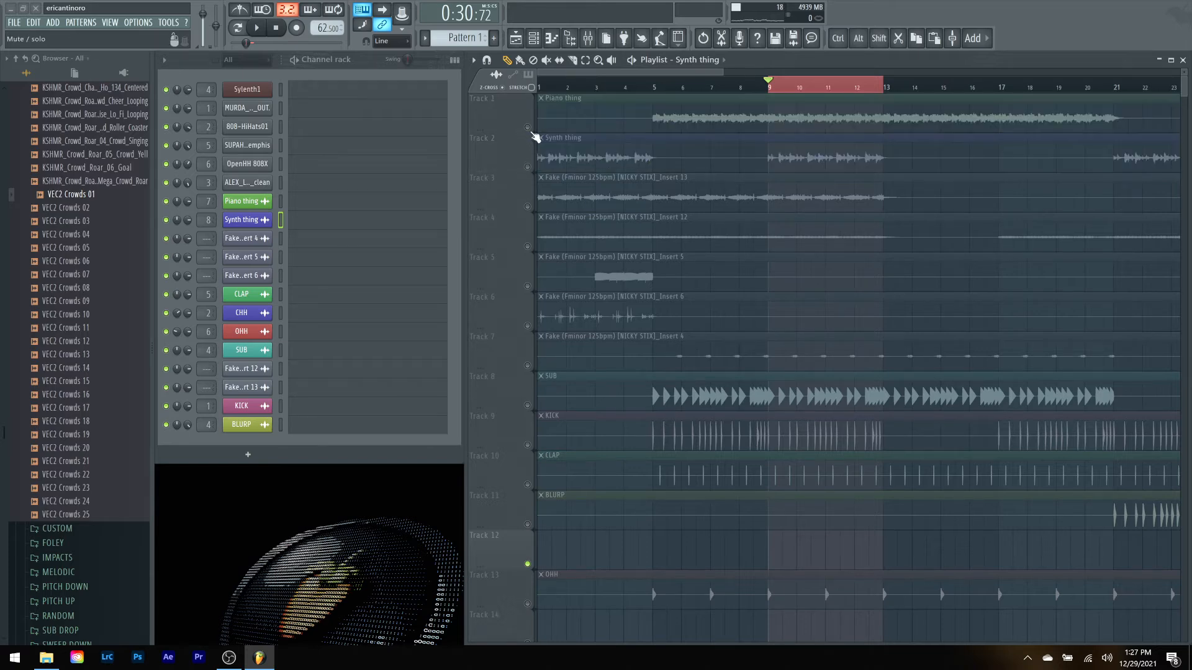
click(527, 207)
key(space)
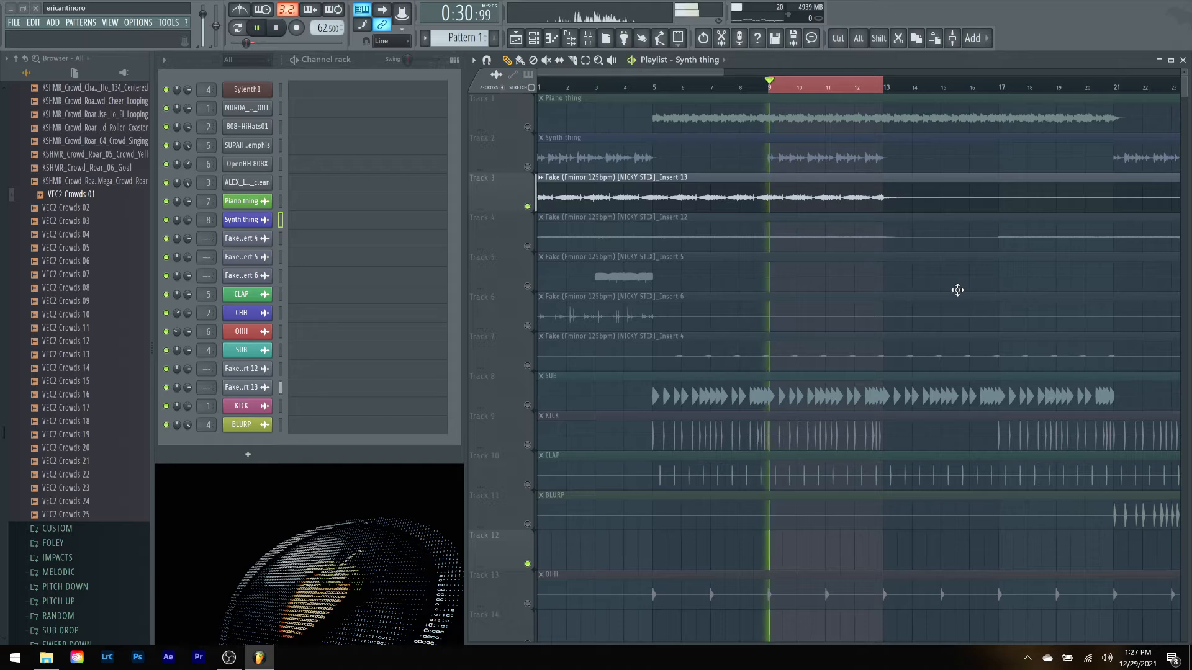
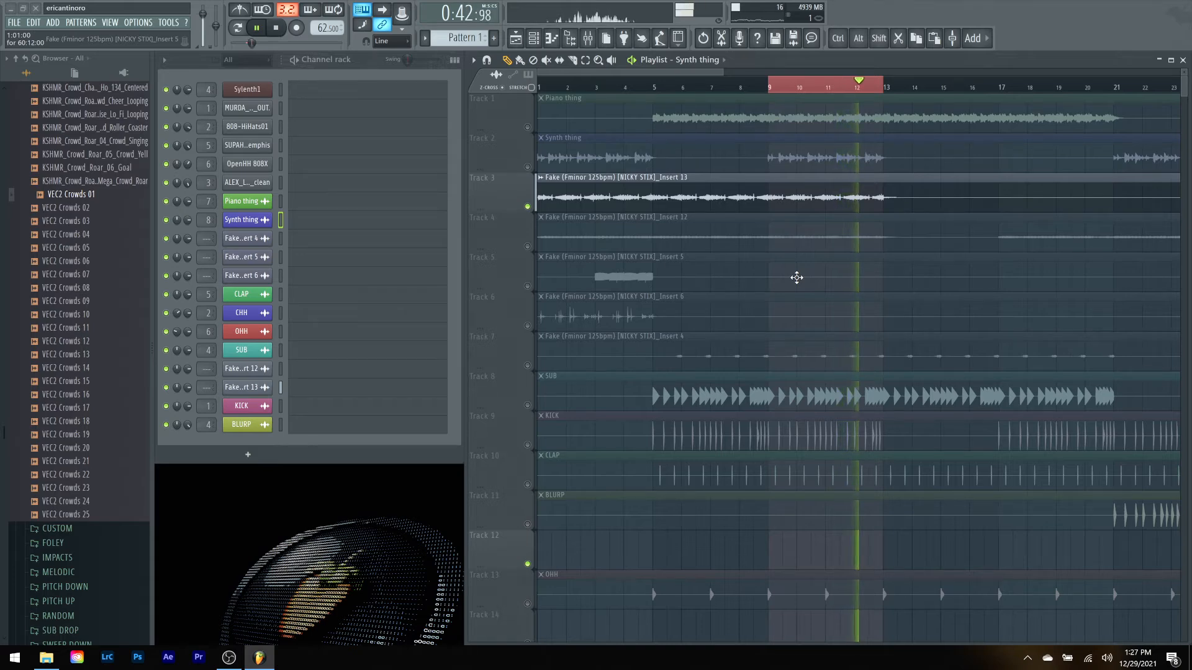
key(space)
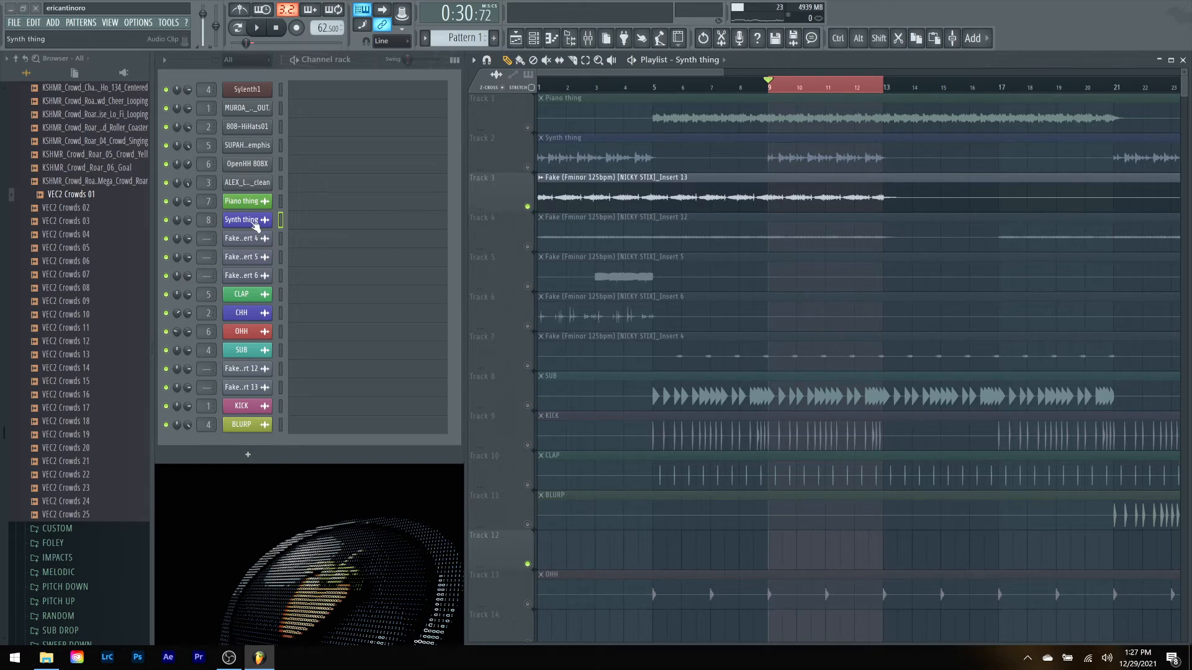
Step: Unmute Synth thing, mute the Insert 13 stem, and listen briefly to Synth thing alone
click(530, 167)
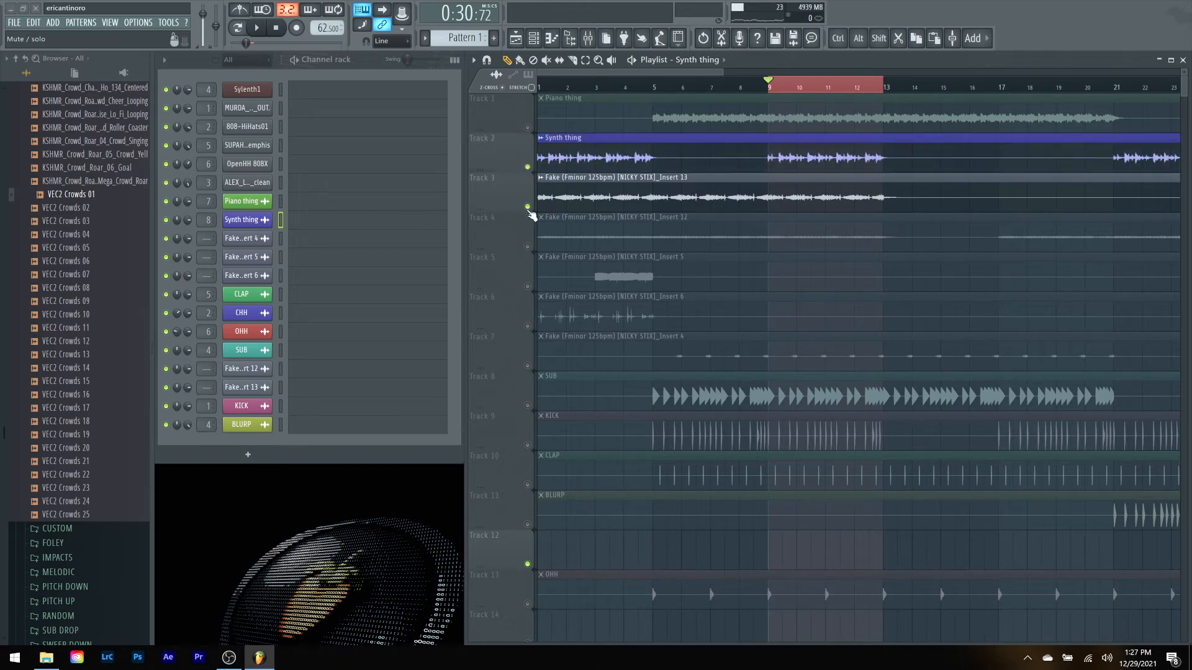
key(space)
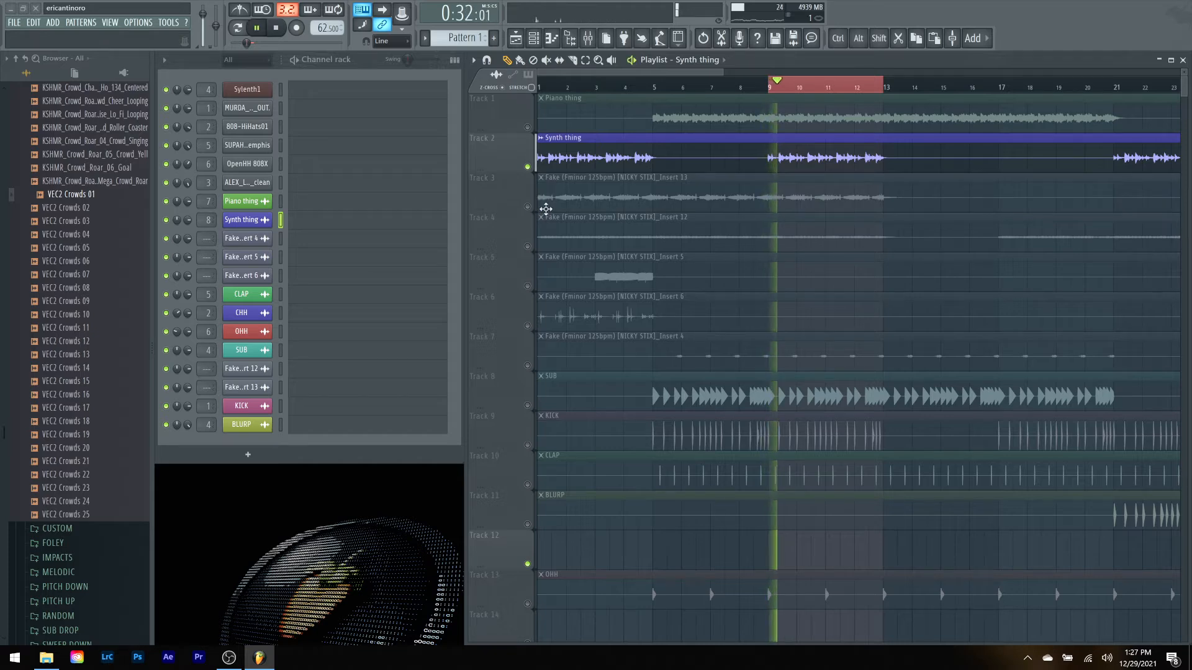
key(space)
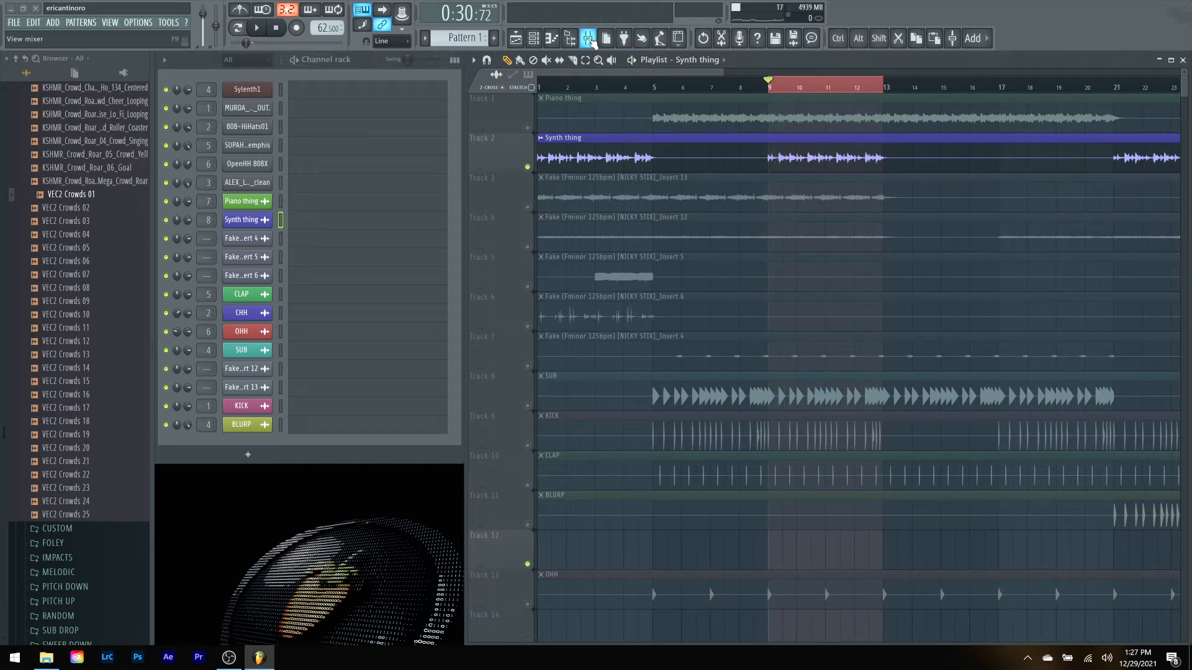
Step: Show the mixer, adjust Synth thing's stereo separation during playback, then stop and hide the mixer
click(588, 39)
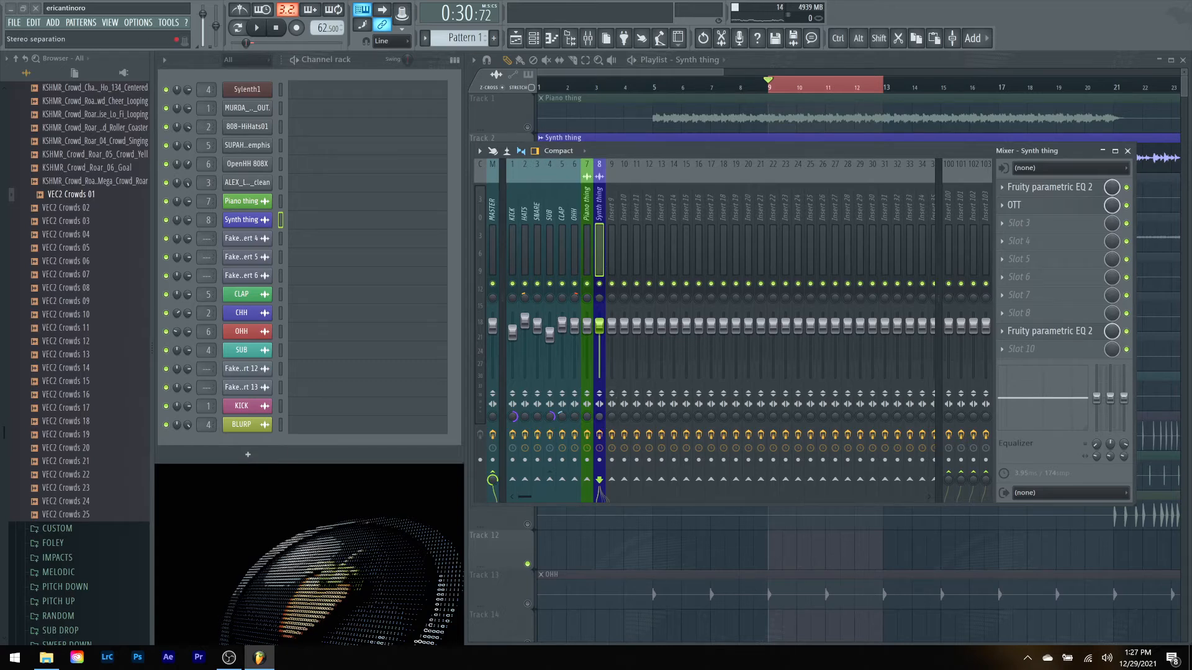
key(space)
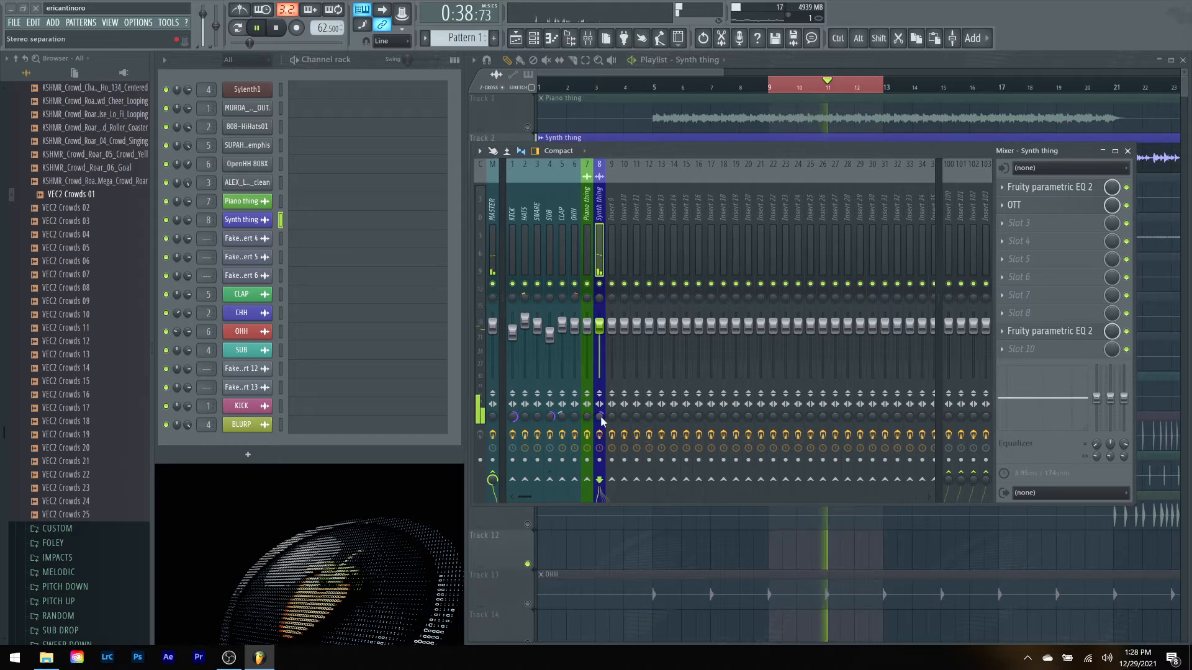
key(space)
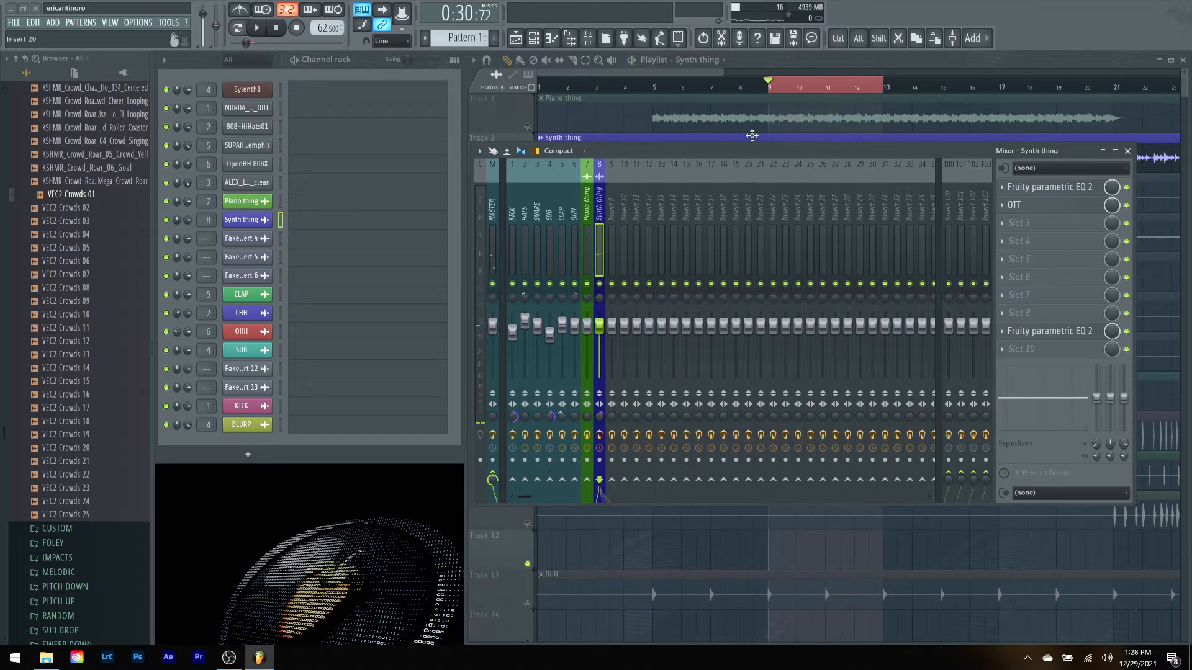
key(F9)
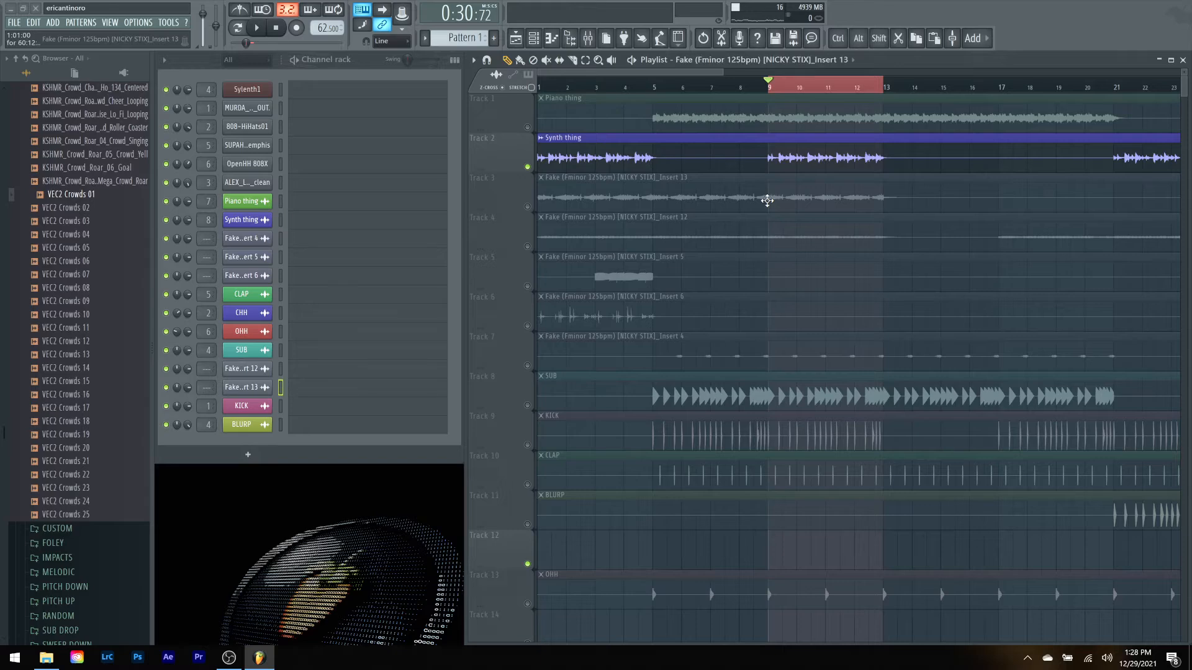
Step: Unmute the Insert 13 stem on Track 3, mute Synth thing, and start playback
click(529, 207)
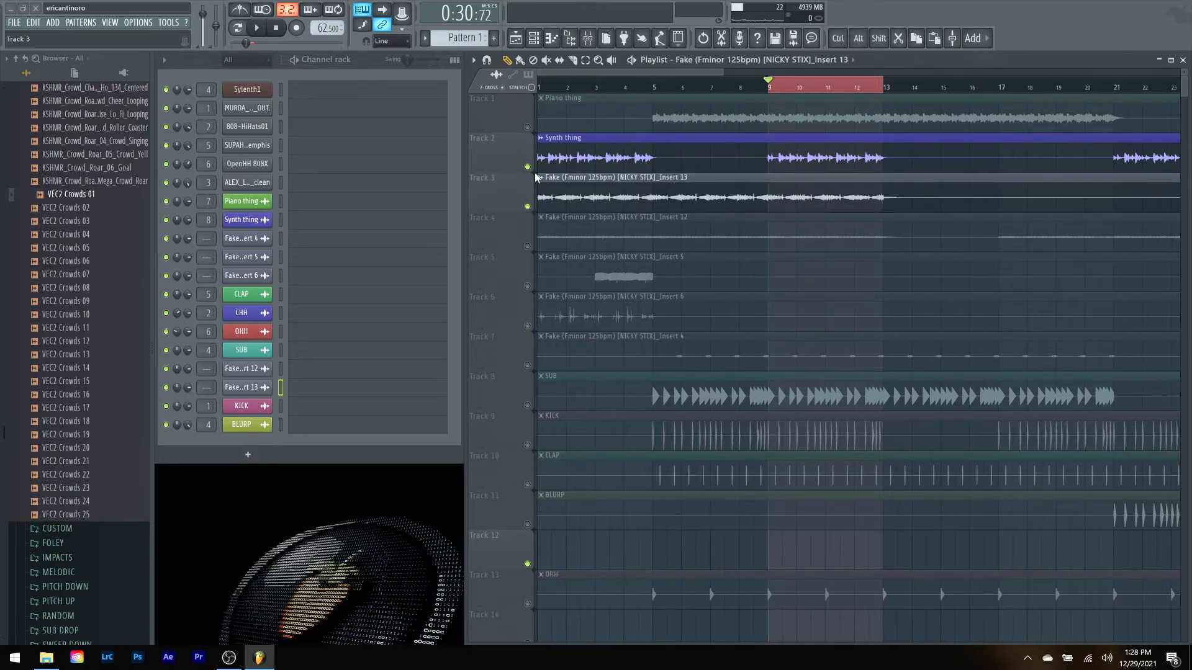
click(535, 177)
key(space)
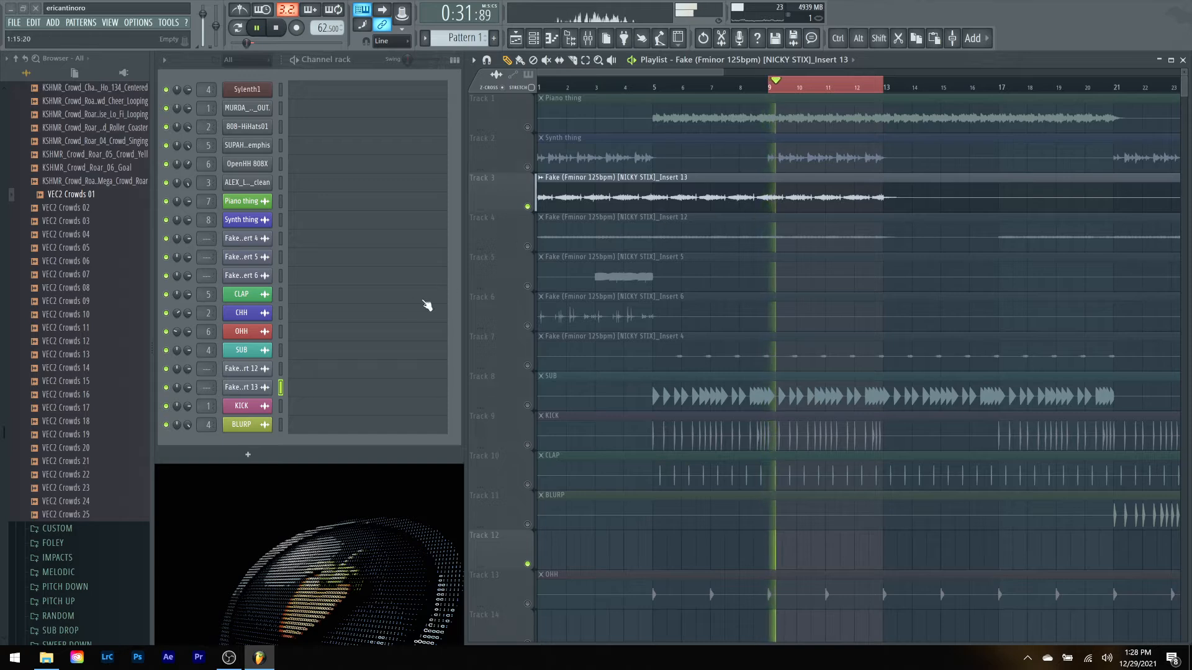
Step: Rename the Insert 13 clip on Track 3 to "creepy sound" and colour it green
click(540, 179)
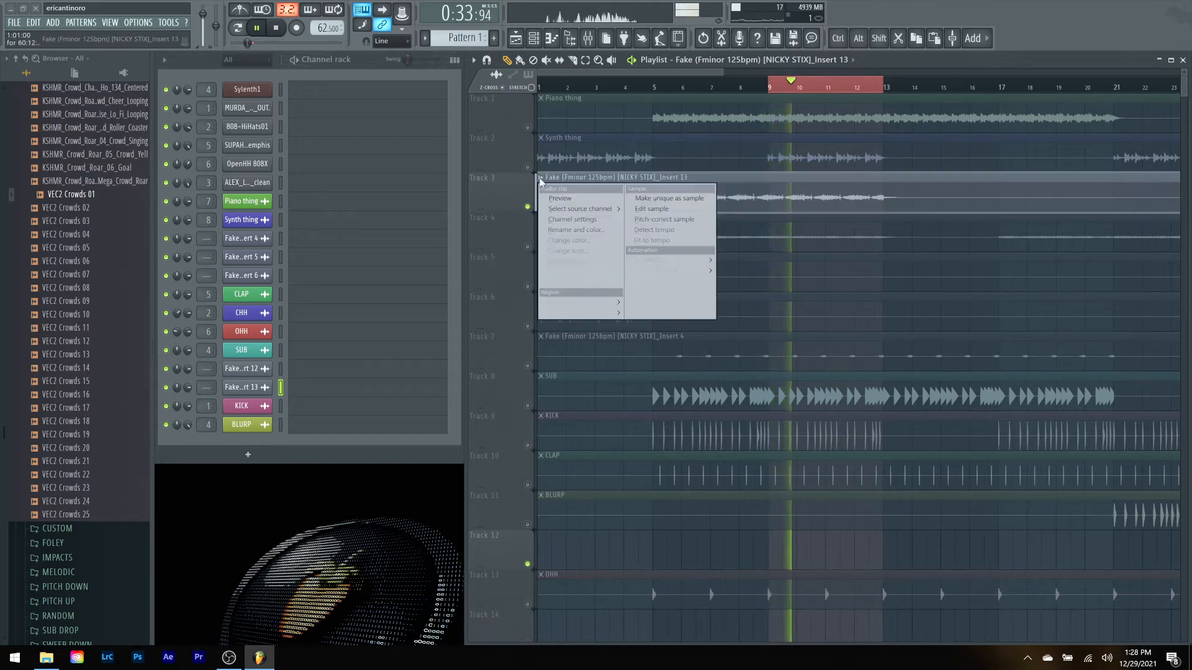
click(587, 232)
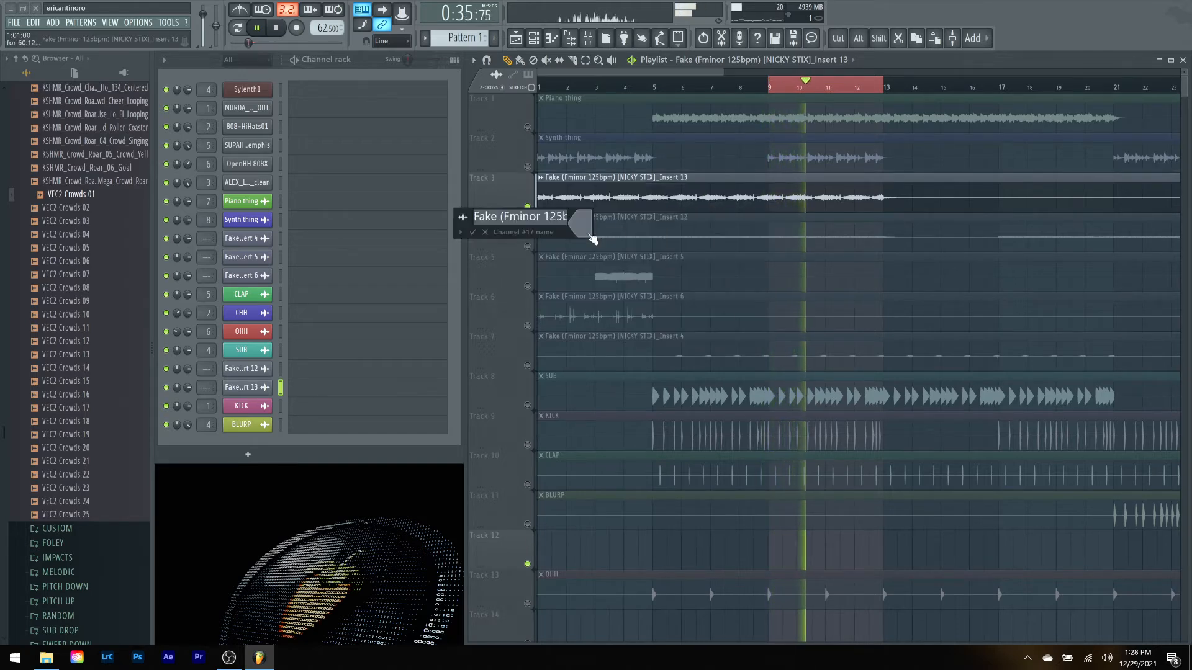
text(creepy sound)
click(587, 232)
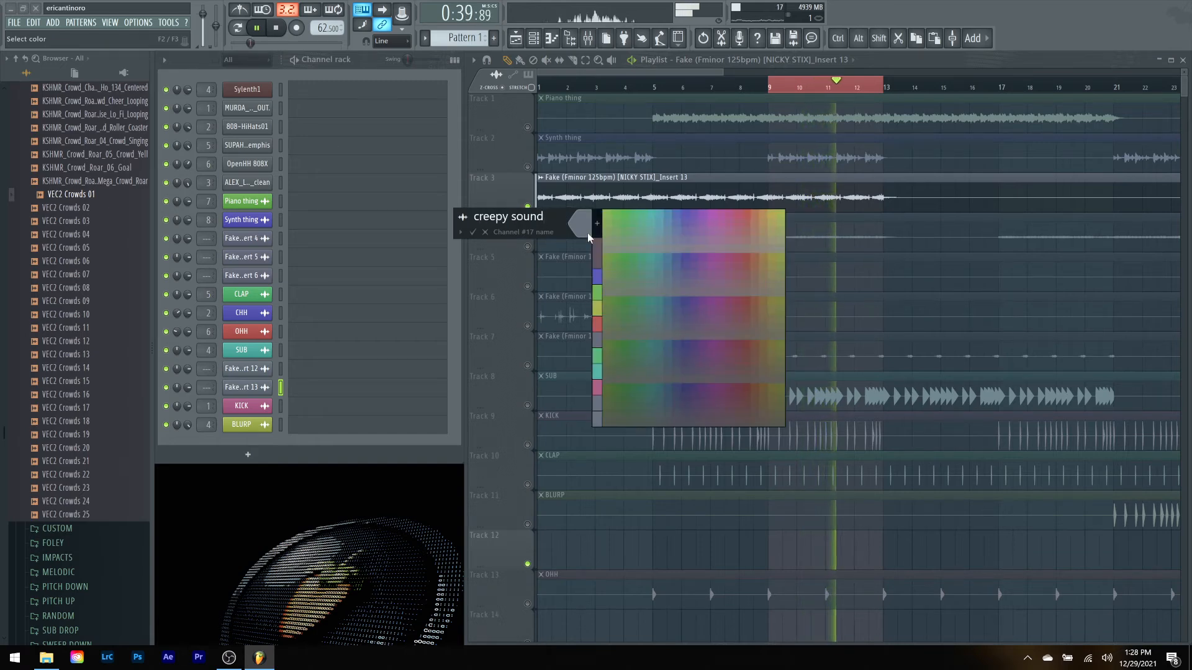
click(635, 214)
key(Return)
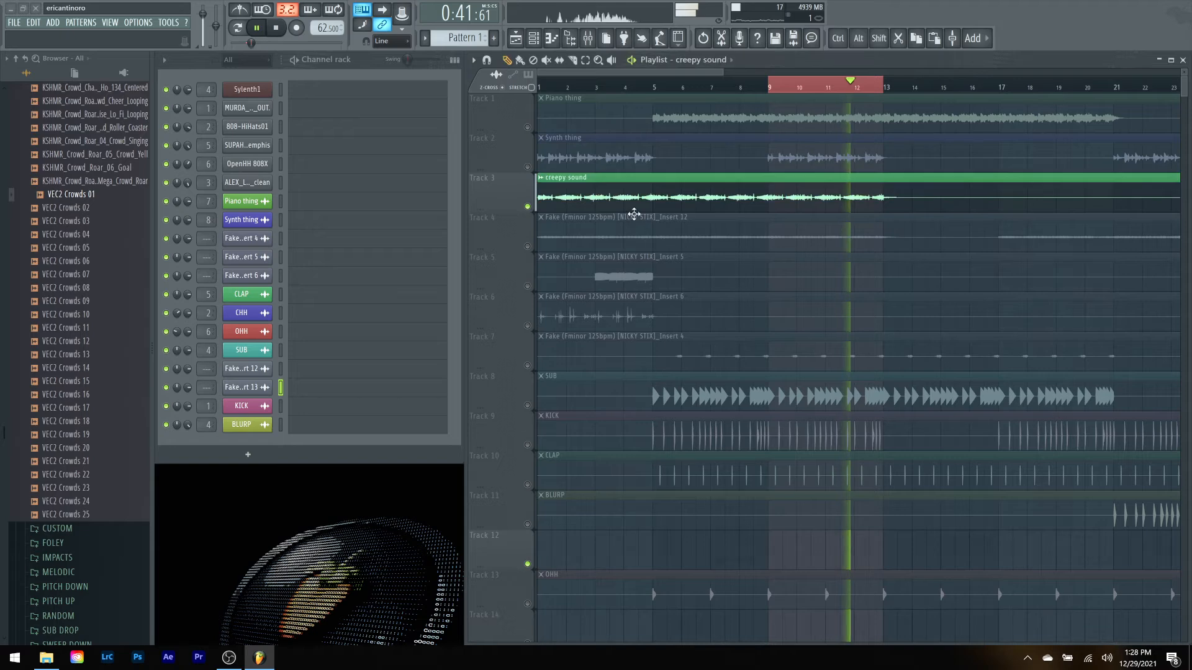
Step: Show the mixer, route the creepy sound channel to mixer Insert 9, stop playback, and hide the mixer again
click(589, 39)
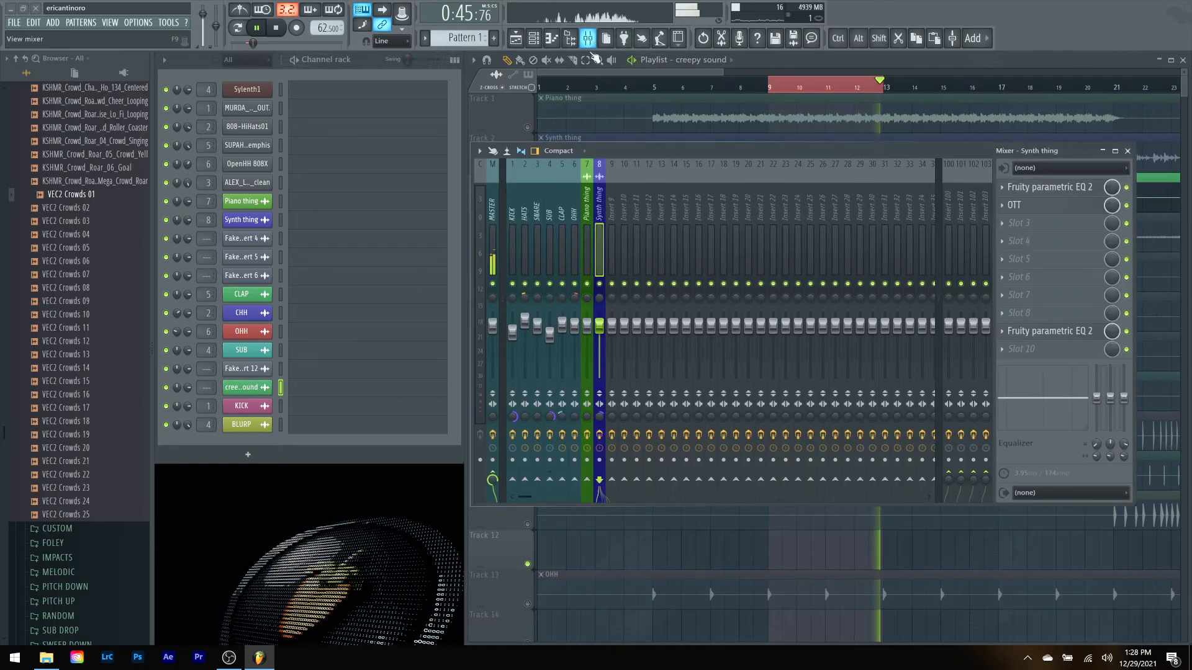
right_click(612, 242)
mouse_move(697, 254)
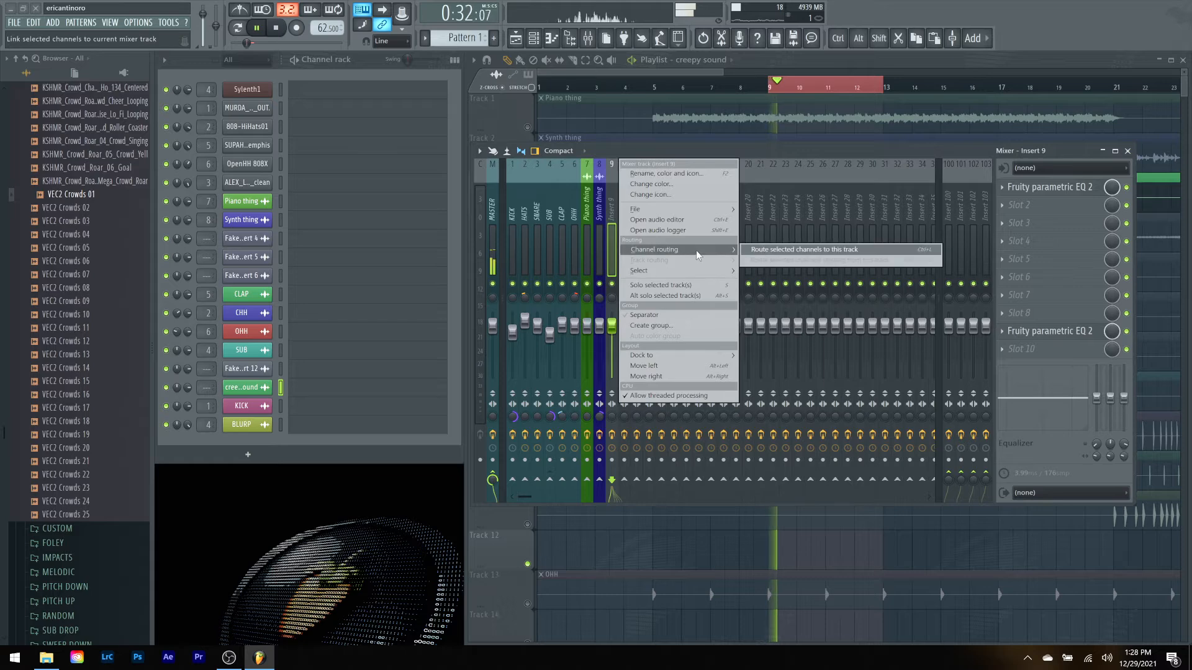
click(765, 250)
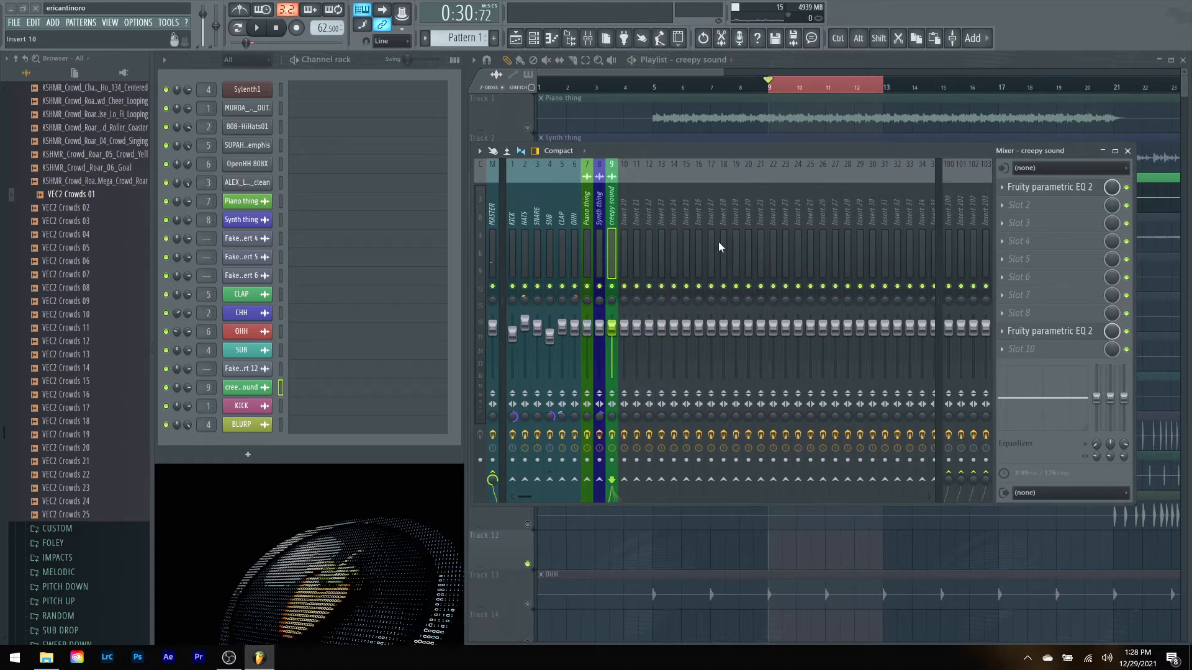
click(767, 54)
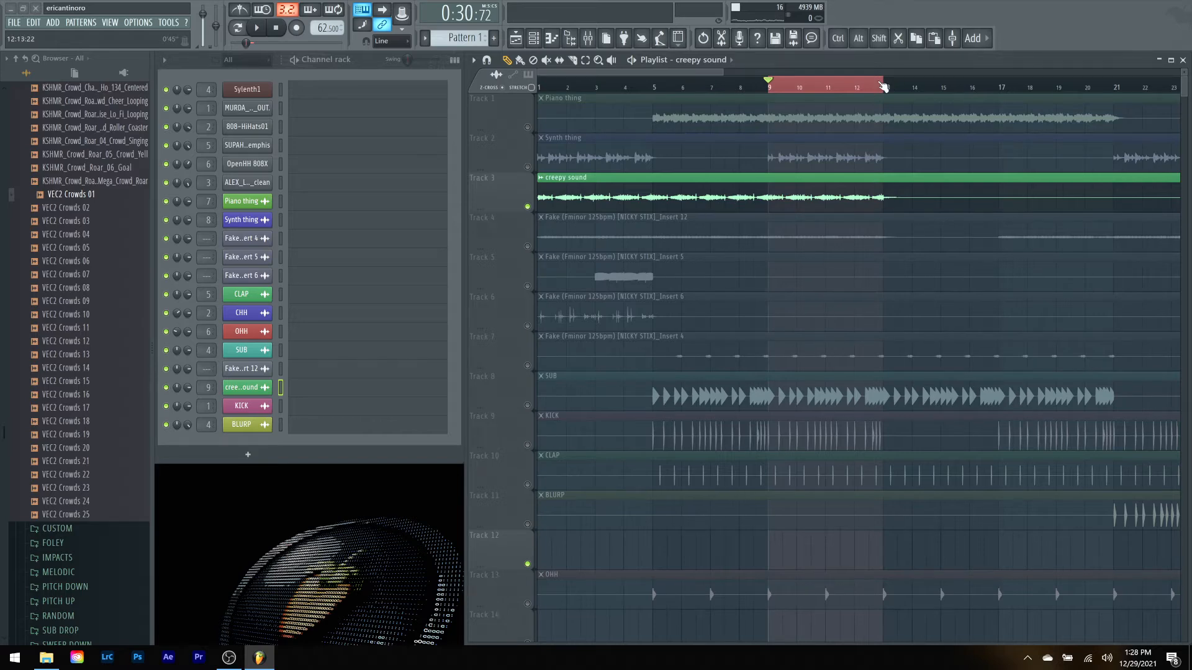
Step: Play creepy sound from about bar 11 to check how it ends near bar 13
scroll(884, 87, up, 6)
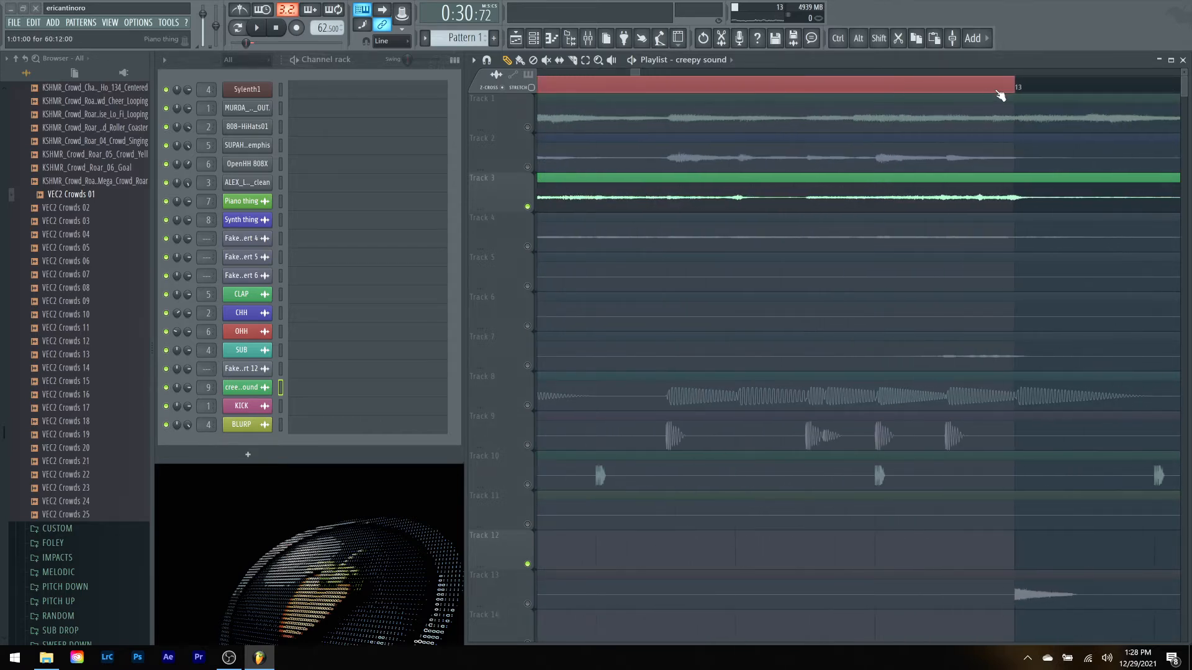
key(space)
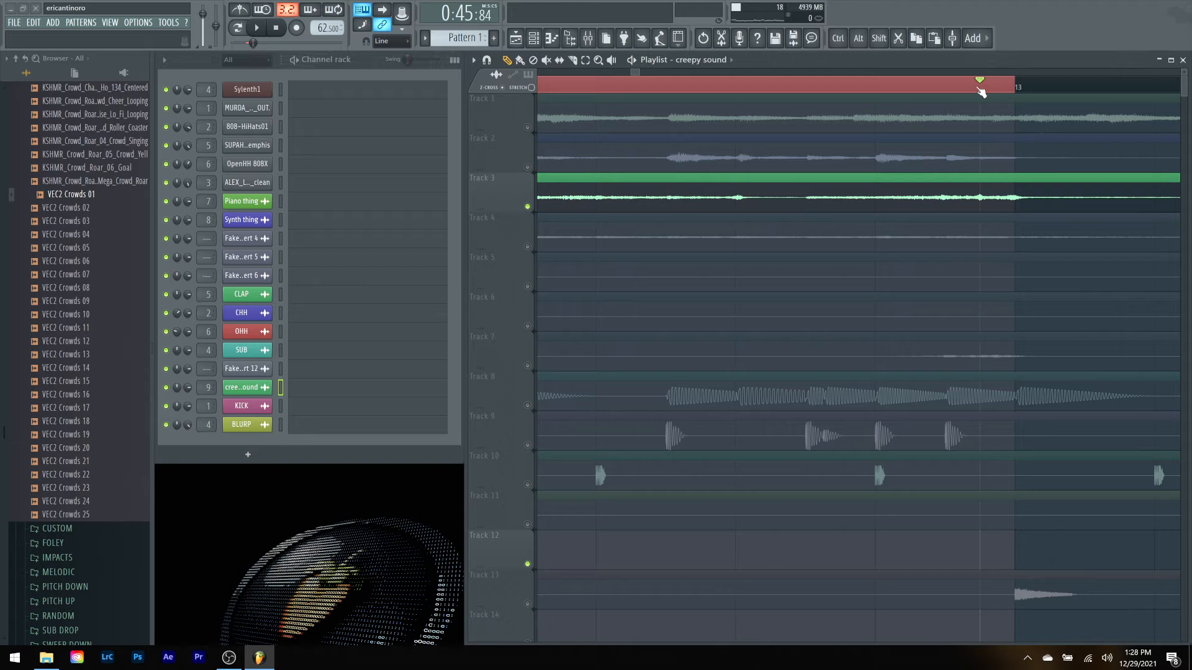
scroll(923, 91, down, 5)
click(775, 92)
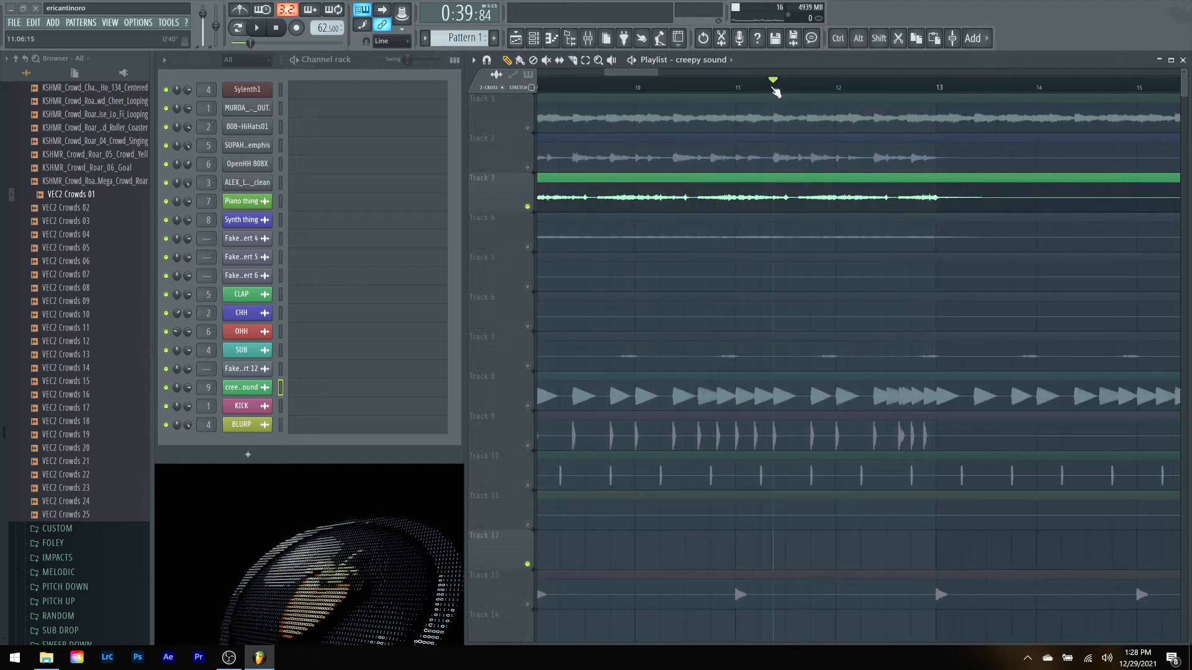
key(space)
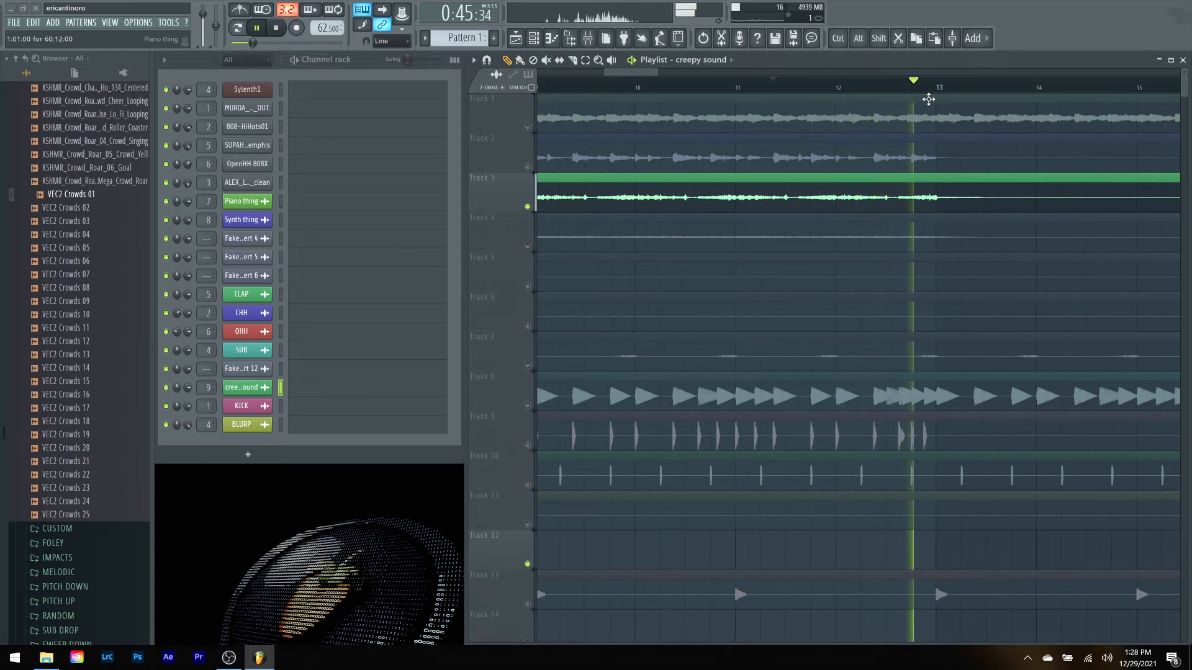
key(space)
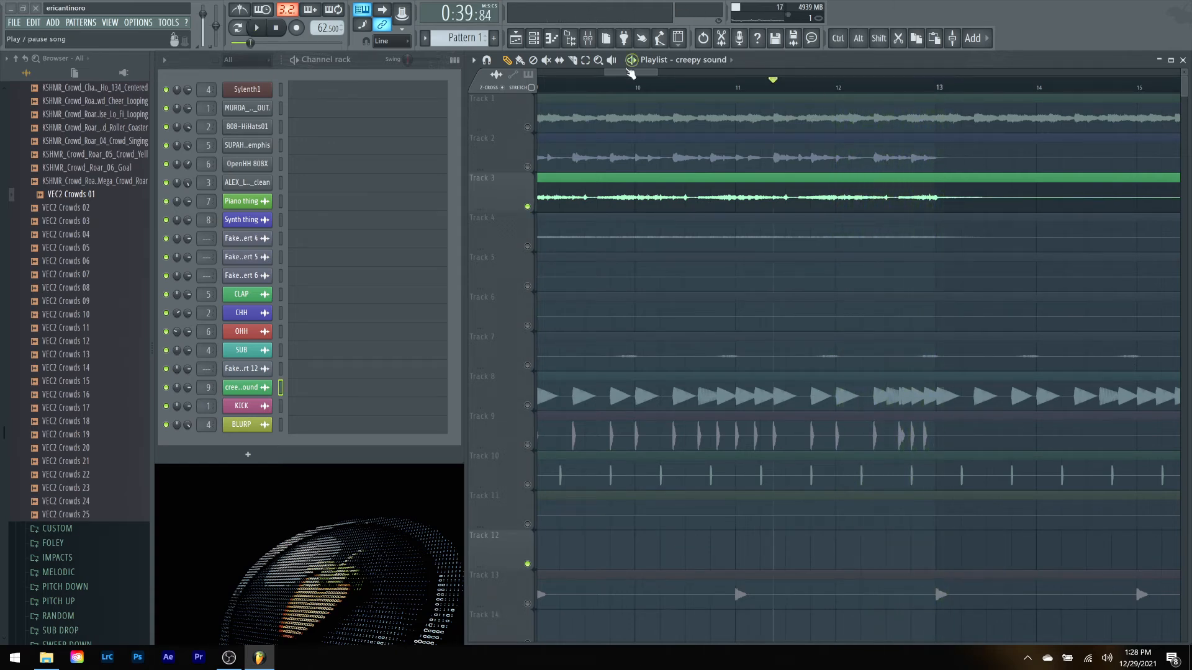
Step: Select bars 9 to 13 on the playlist timeline as the loop region, leaving no clips selected
drag(635, 70, 613, 73)
click(778, 84)
drag(601, 73, 550, 82)
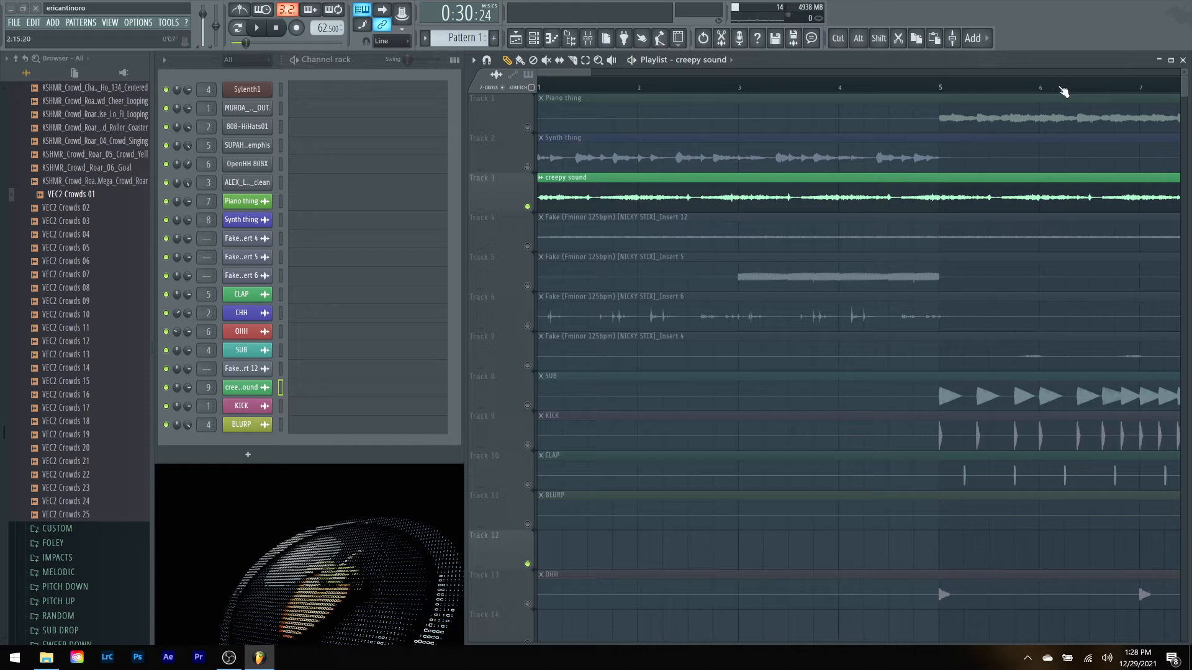
scroll(780, 79, down, 2)
drag(586, 72, 629, 73)
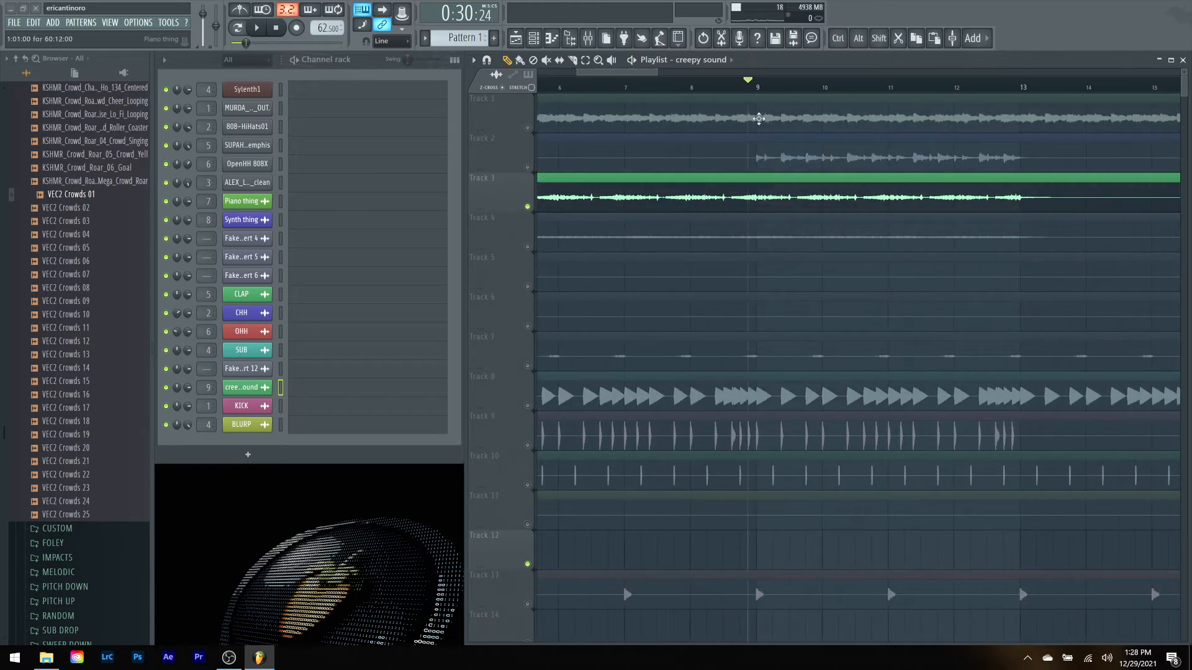
drag(757, 81, 1018, 100)
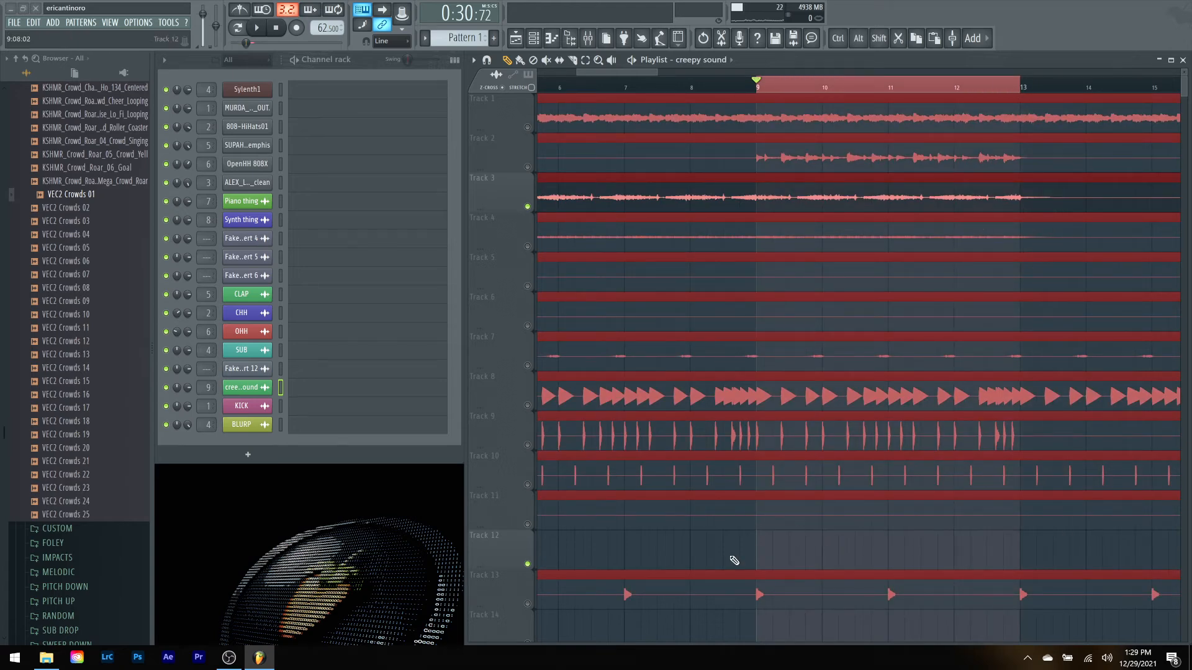
click(732, 629)
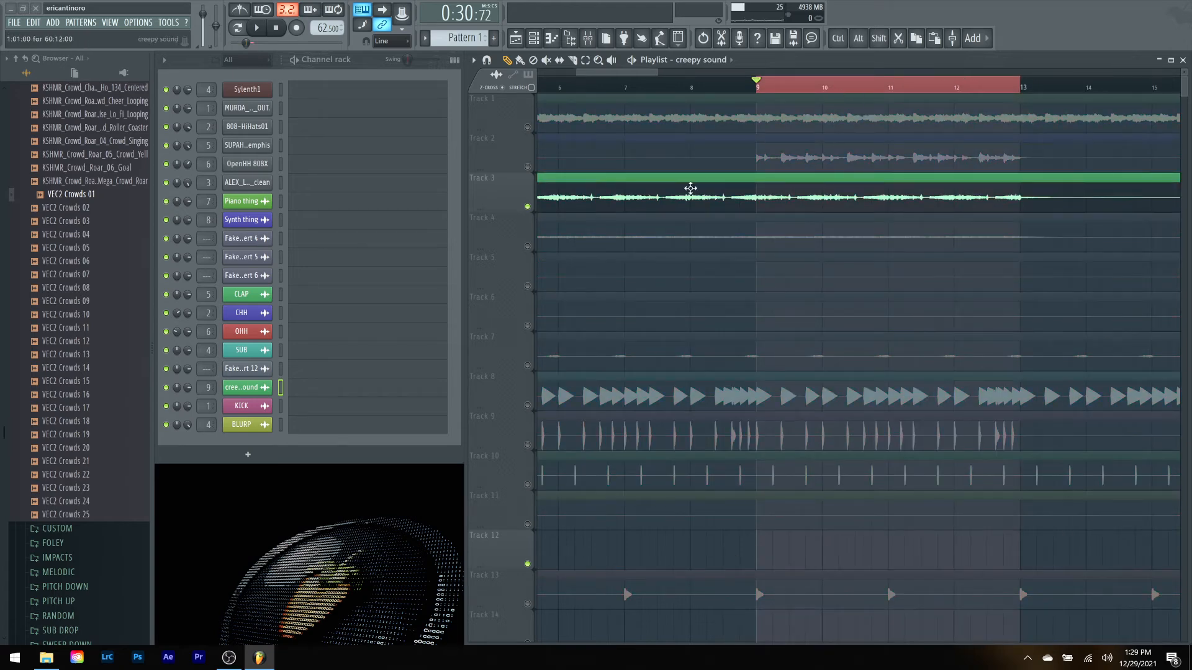
Step: Show the mixer, start playback, and high-pass creepy sound with band 1 of its first Fruity Parametric EQ 2
click(588, 38)
key(space)
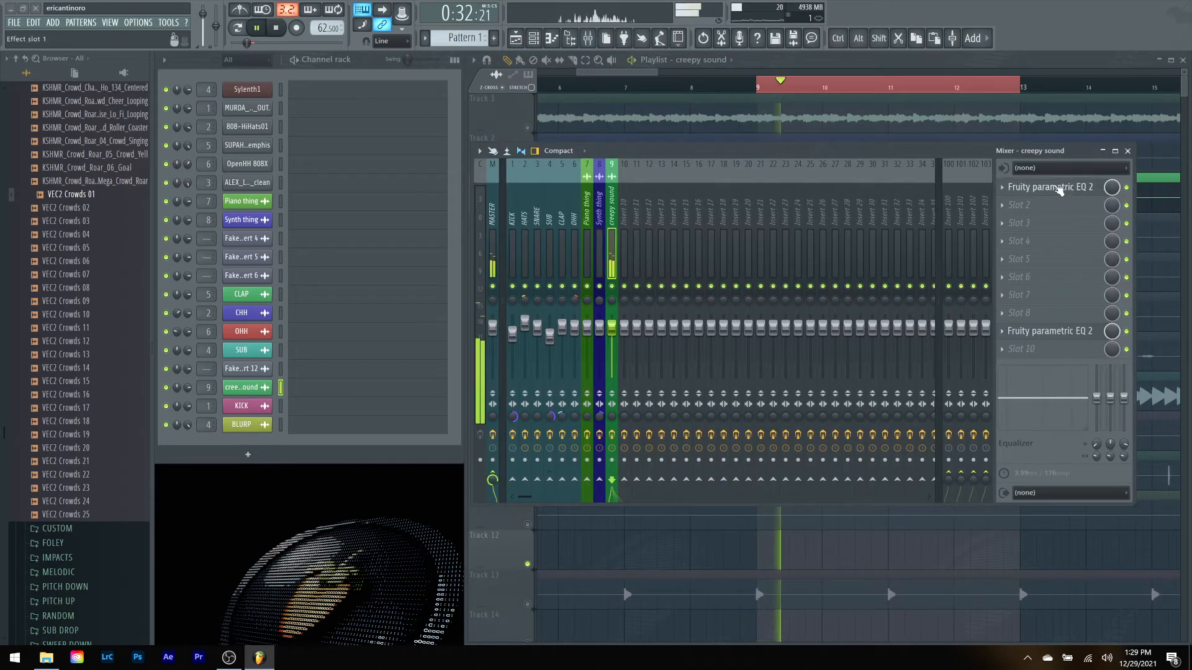
click(1082, 194)
drag(362, 126, 362, 126)
Step: Sweep band 4 of creepy sound's EQ for harsh mids, narrow it to 14%, and cut at about 749 Hz
drag(137, 194, 216, 142)
key(space)
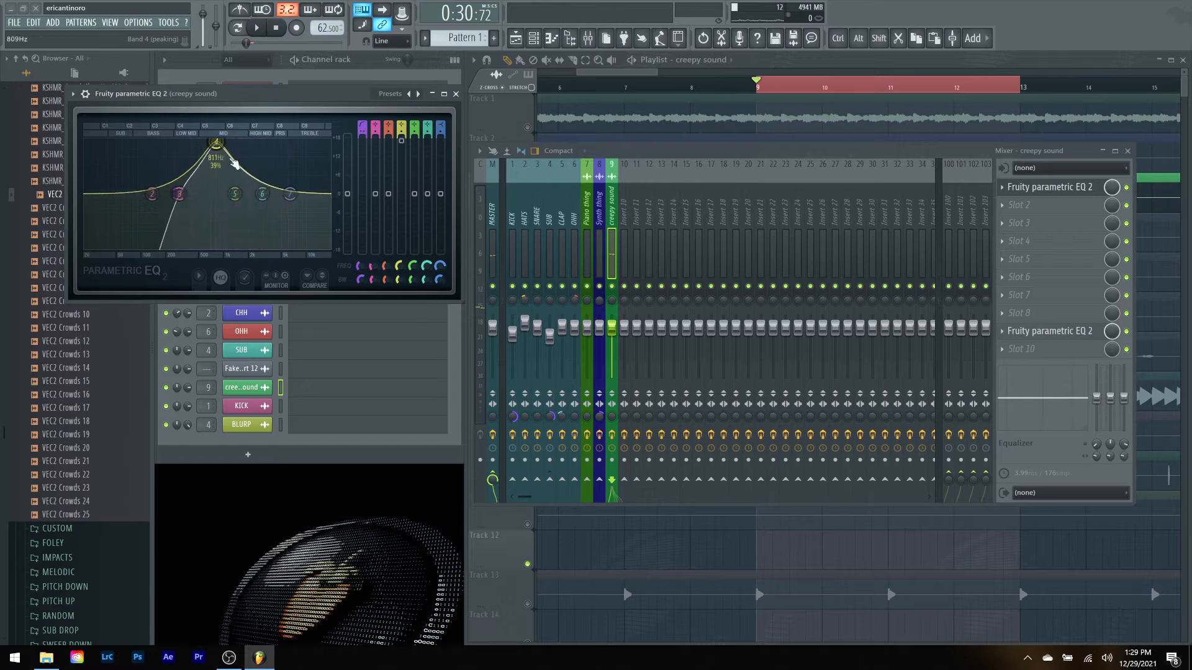
drag(398, 280, 398, 298)
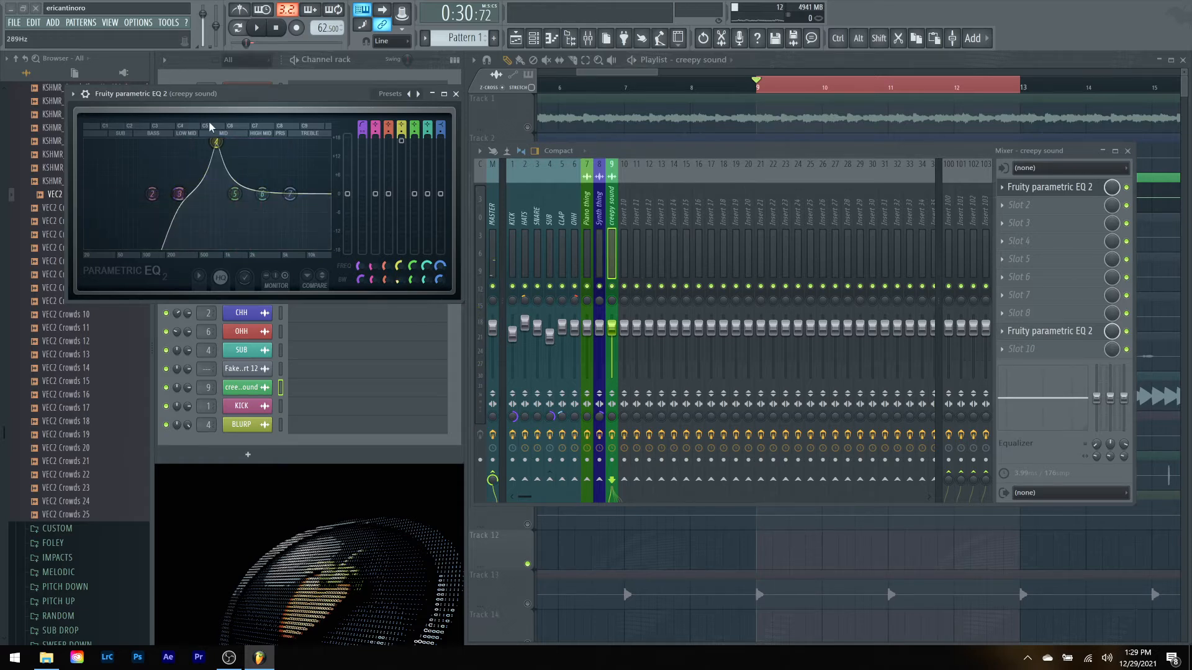
key(space)
key(space)
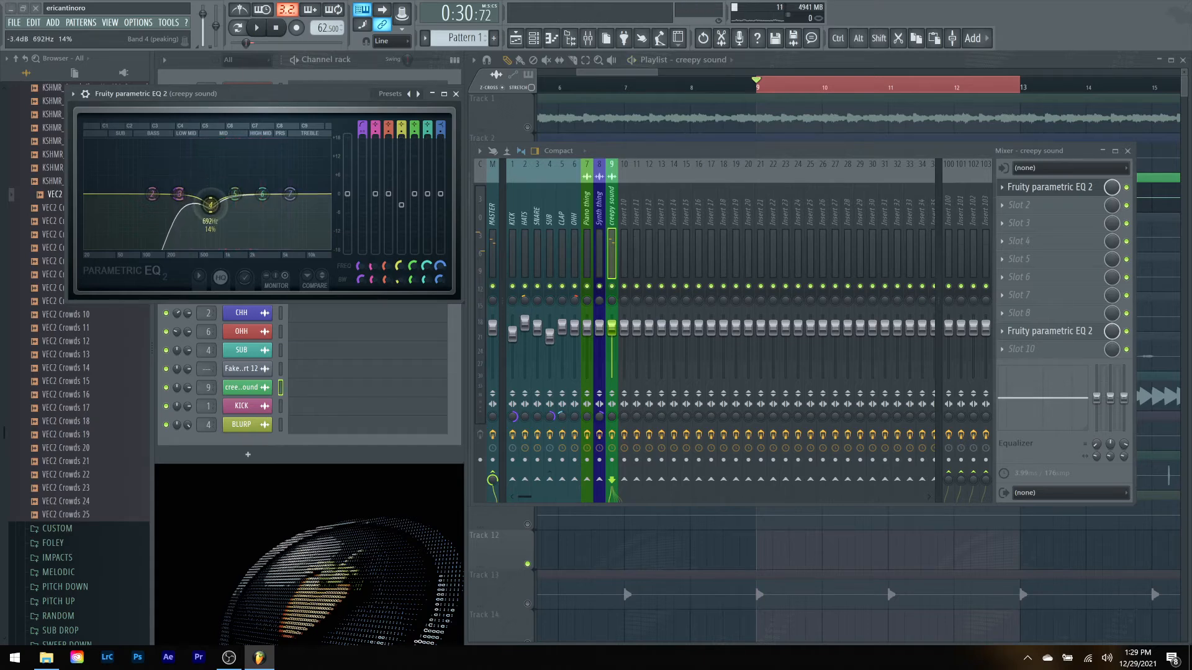
key(space)
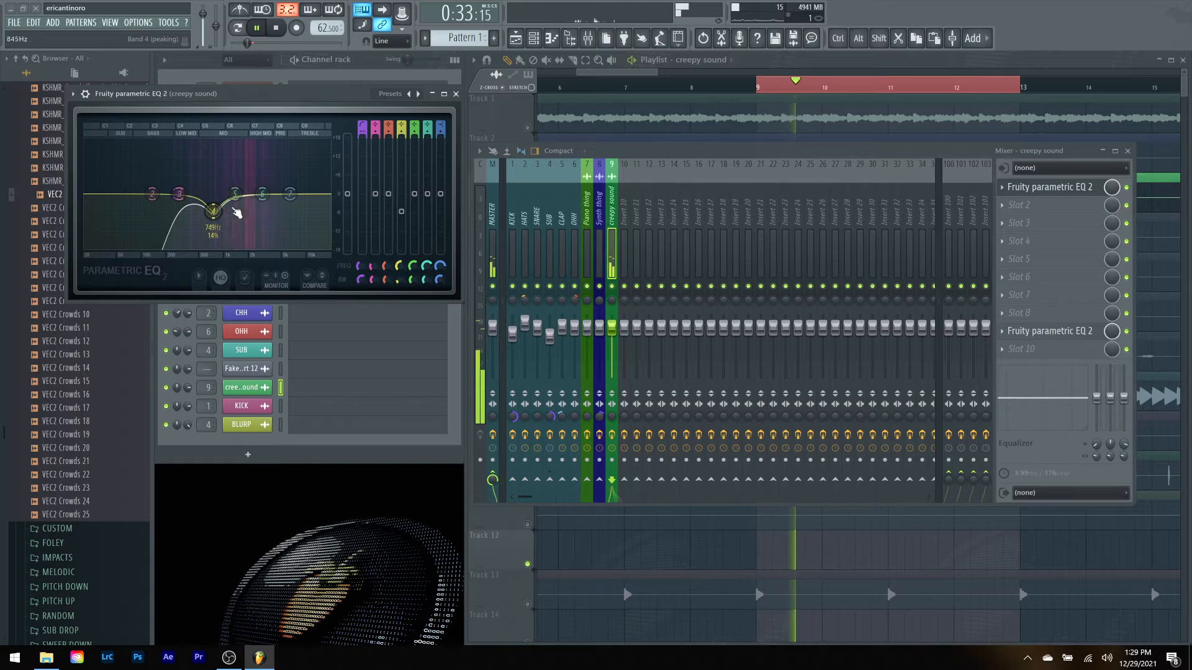
Step: Cut band 5 by about 4.1 dB at 1353 Hz with 21% bandwidth, and boost band 6 around 6444 Hz
key(space)
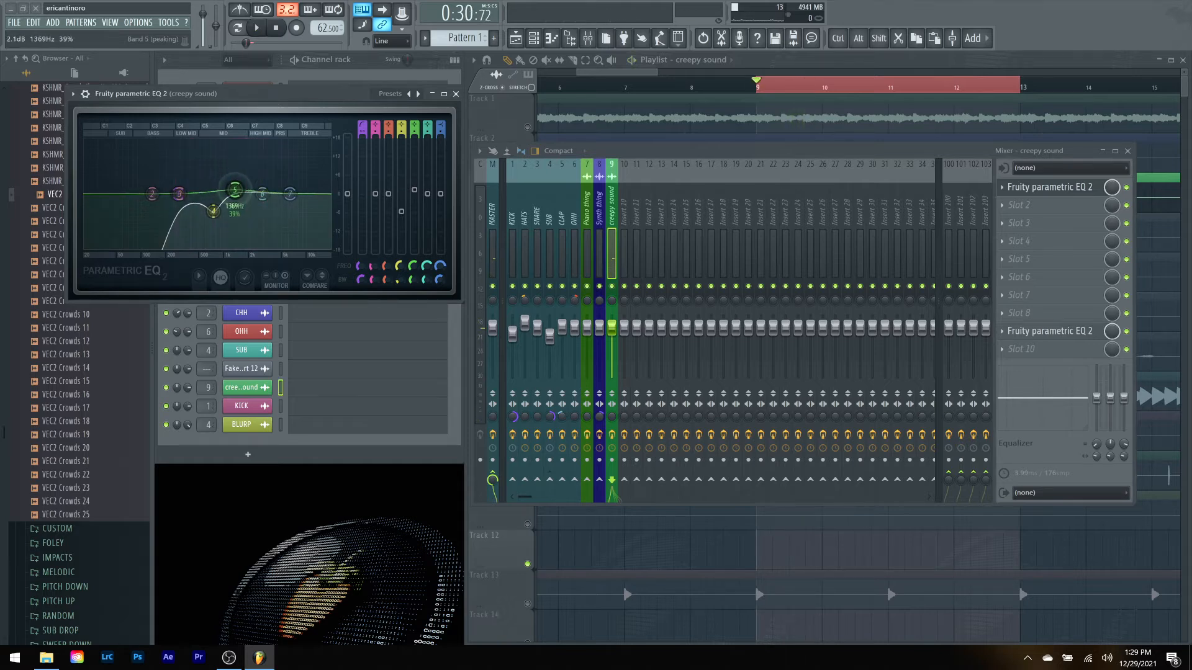
key(space)
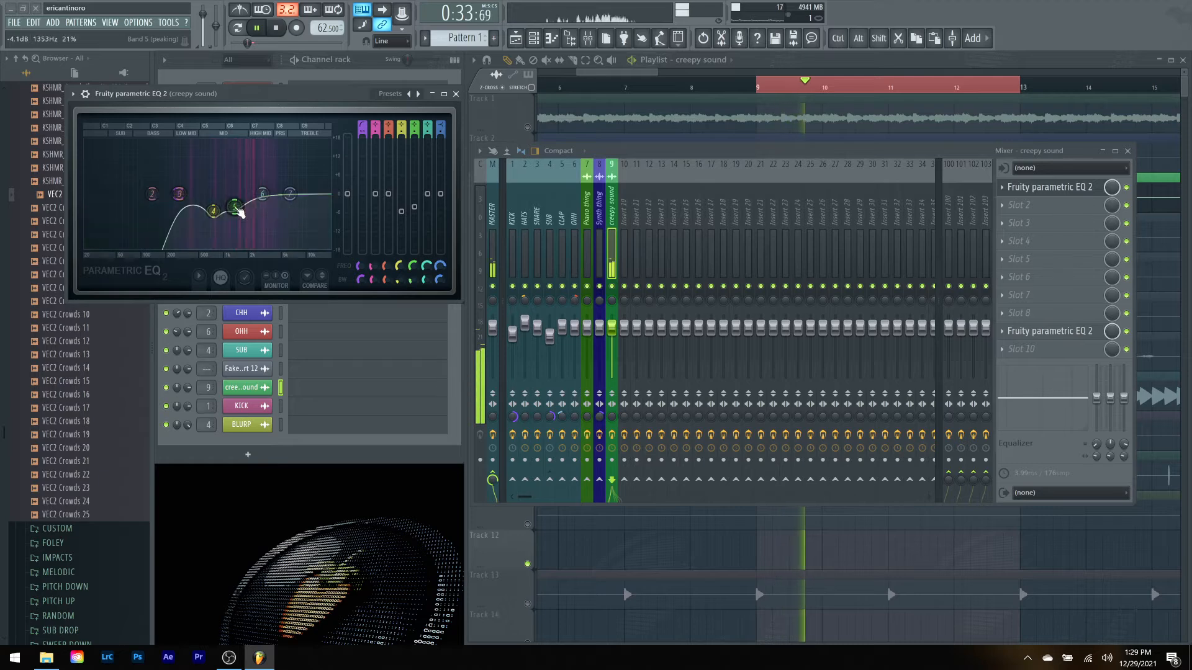
key(space)
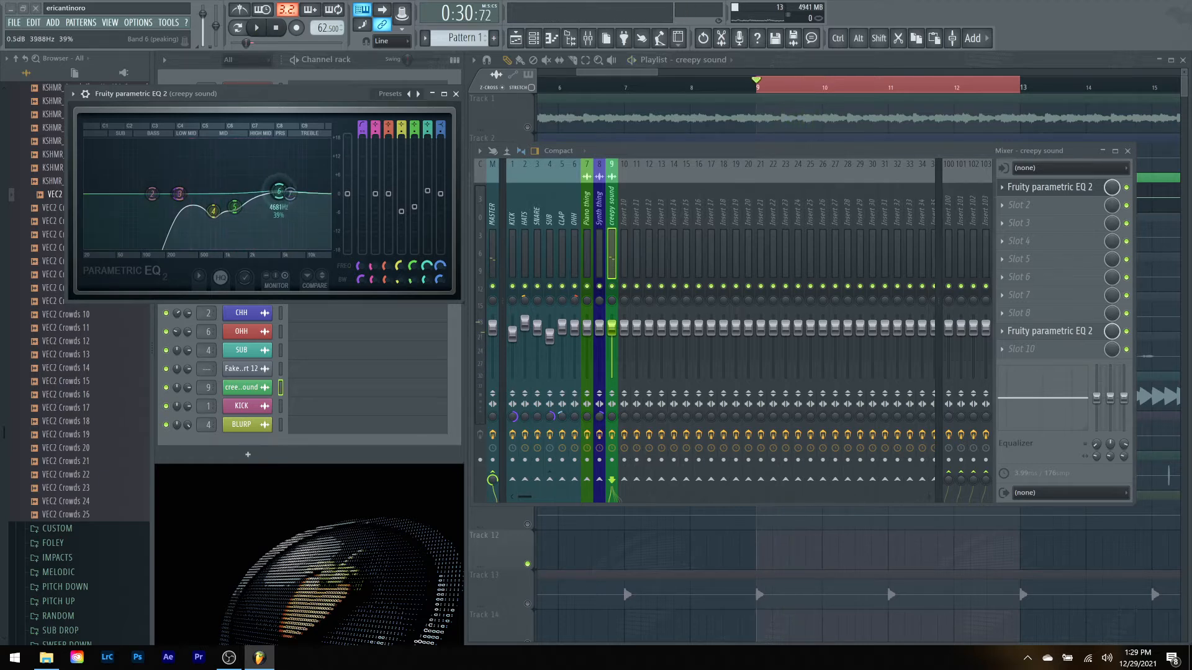
key(space)
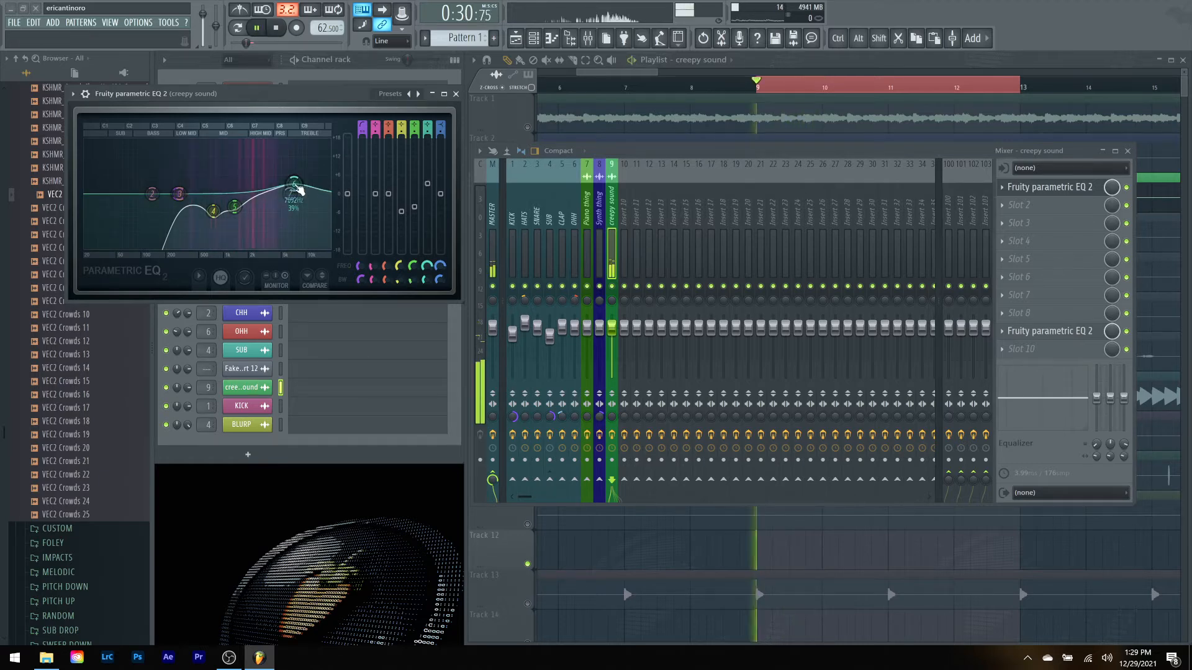
drag(298, 189, 295, 191)
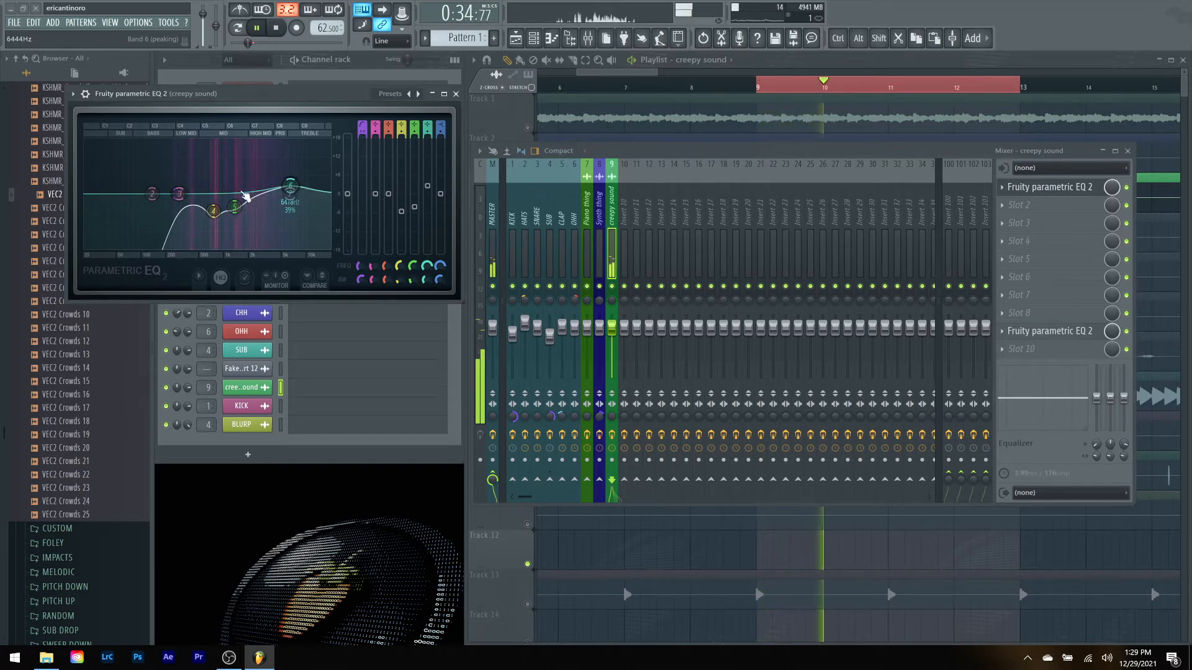
Step: Raise the band 1 high-pass cutoff past 393 Hz, adjust its bandwidth during playback, and close the EQ and mixer
key(space)
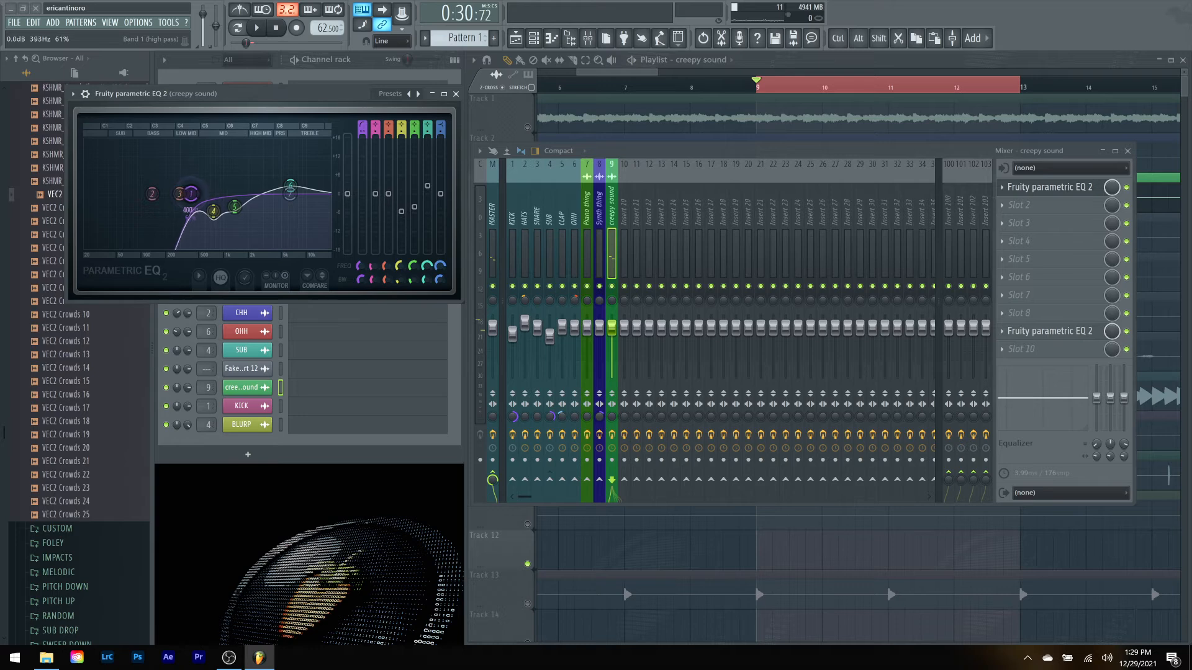
key(space)
drag(196, 194, 194, 194)
drag(362, 280, 362, 287)
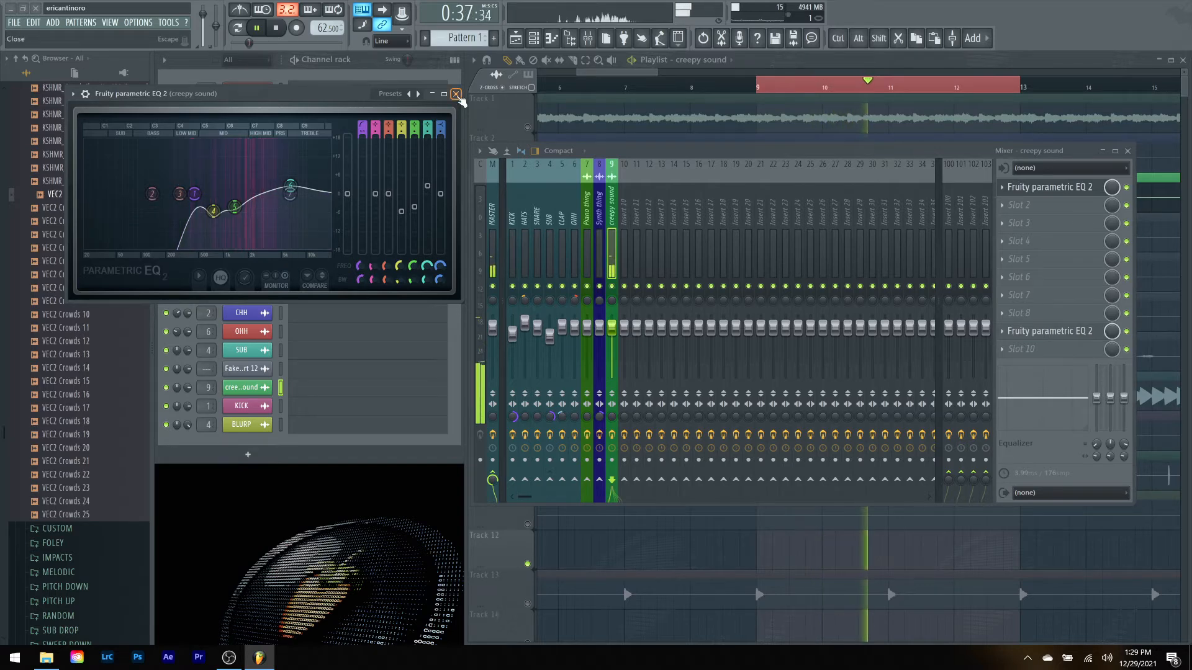
key(space)
click(461, 100)
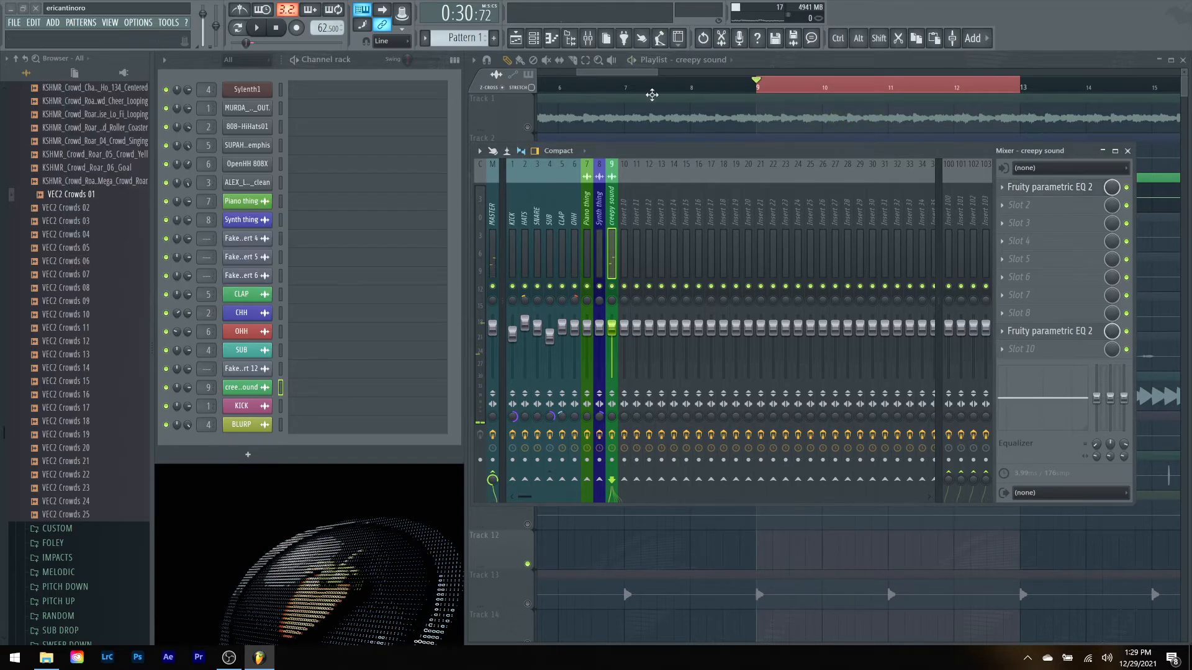
click(775, 63)
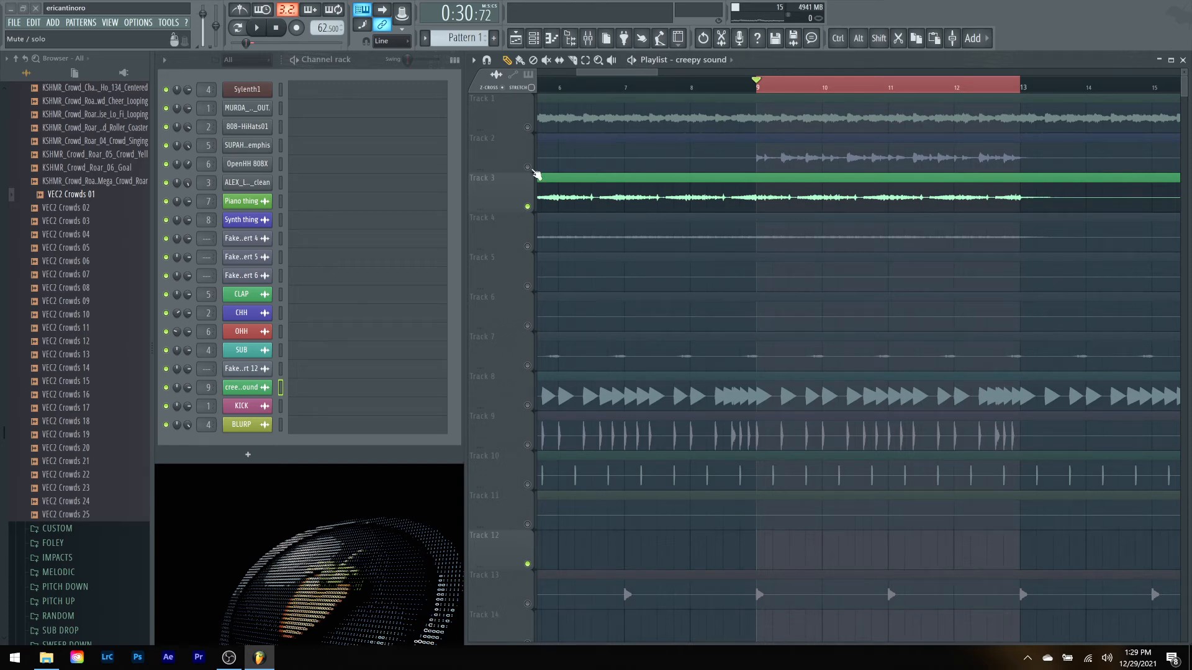
Step: Unmute Synth thing on Track 2, play it together with creepy sound, and show the mixer
click(528, 167)
key(space)
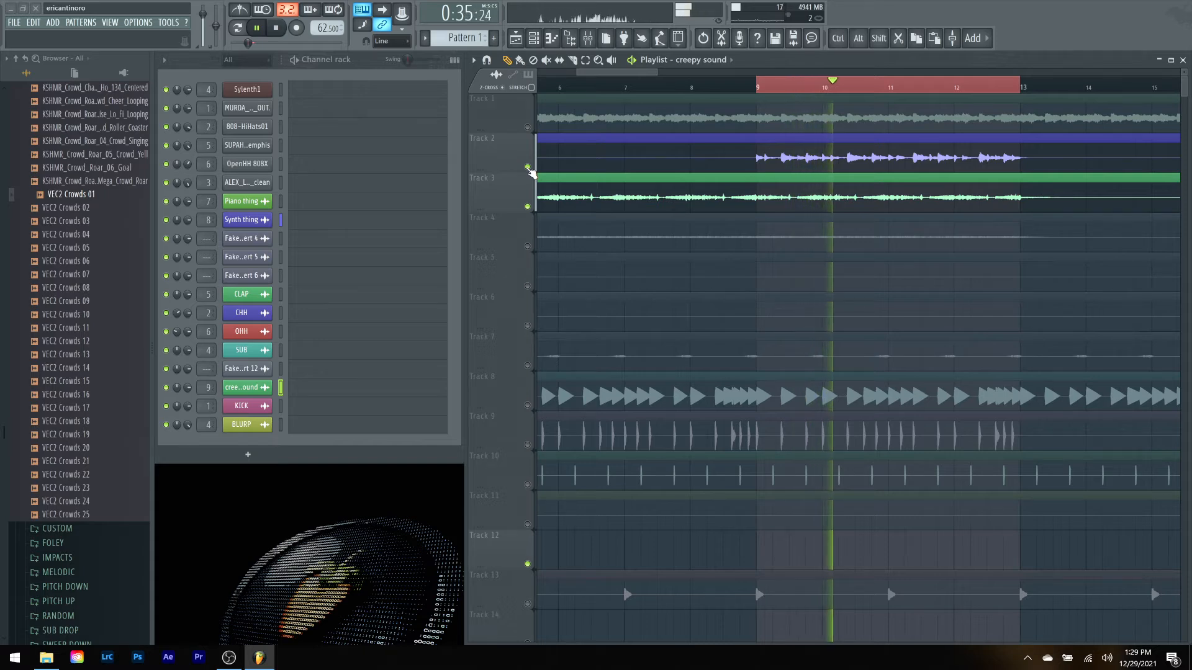
click(598, 40)
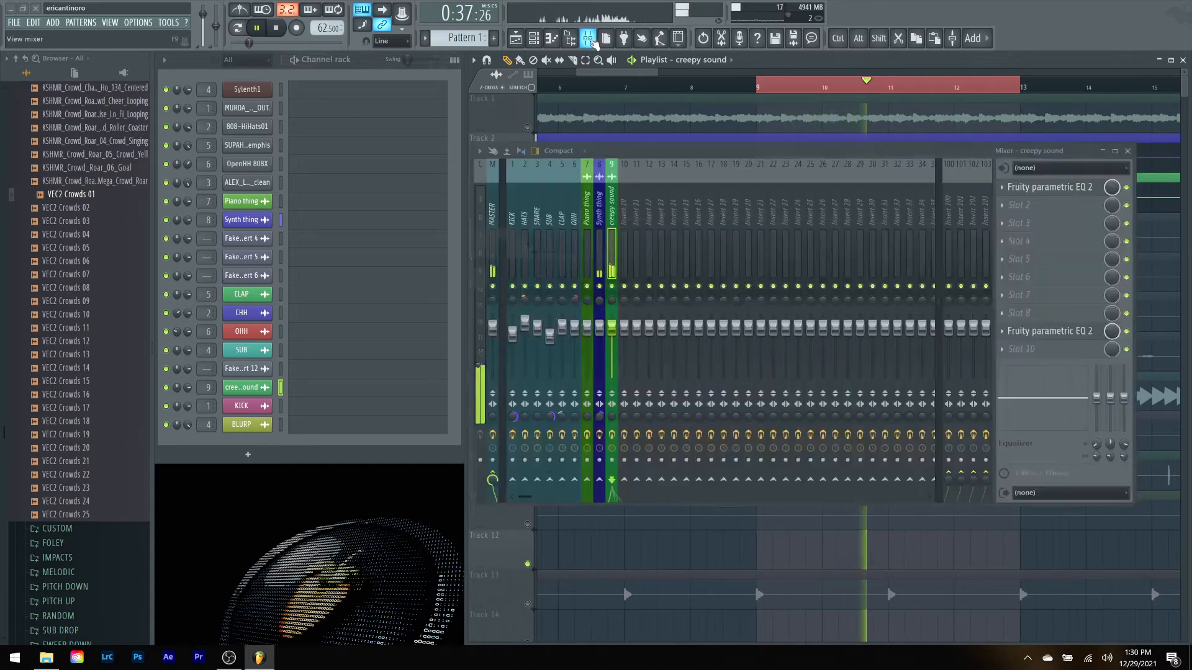
key(space)
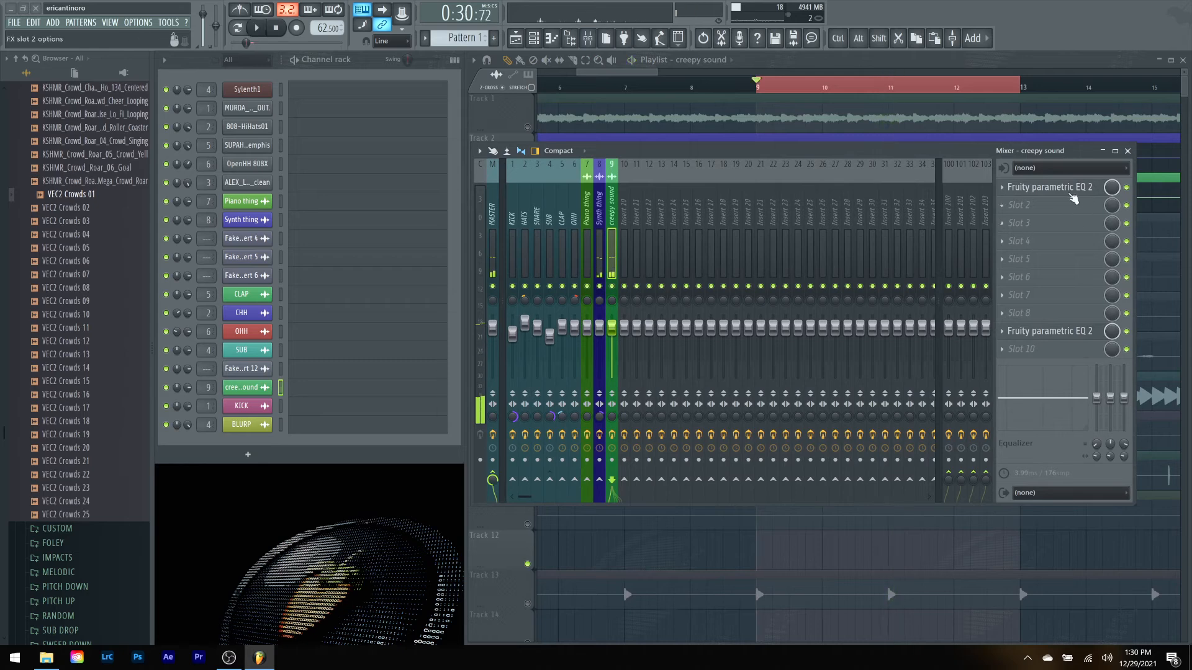
Step: Turn band 6 of creepy sound's first EQ into a narrow, slight cut just above band 5, and close the EQ and mixer
click(1065, 191)
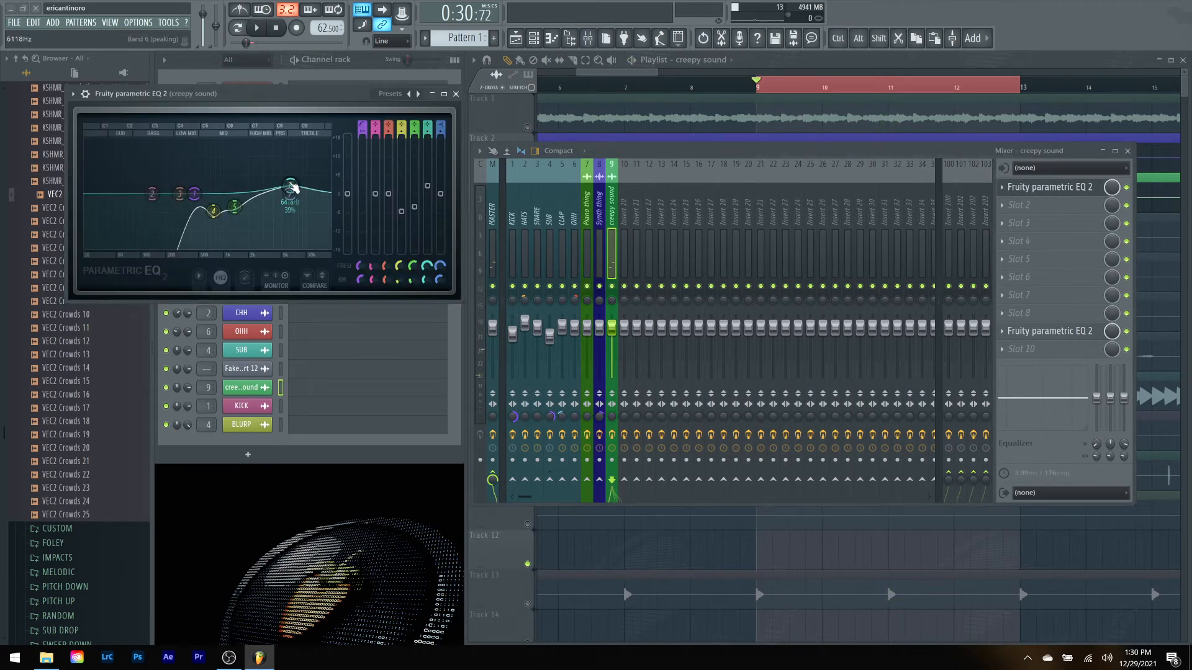
drag(290, 186, 295, 197)
key(space)
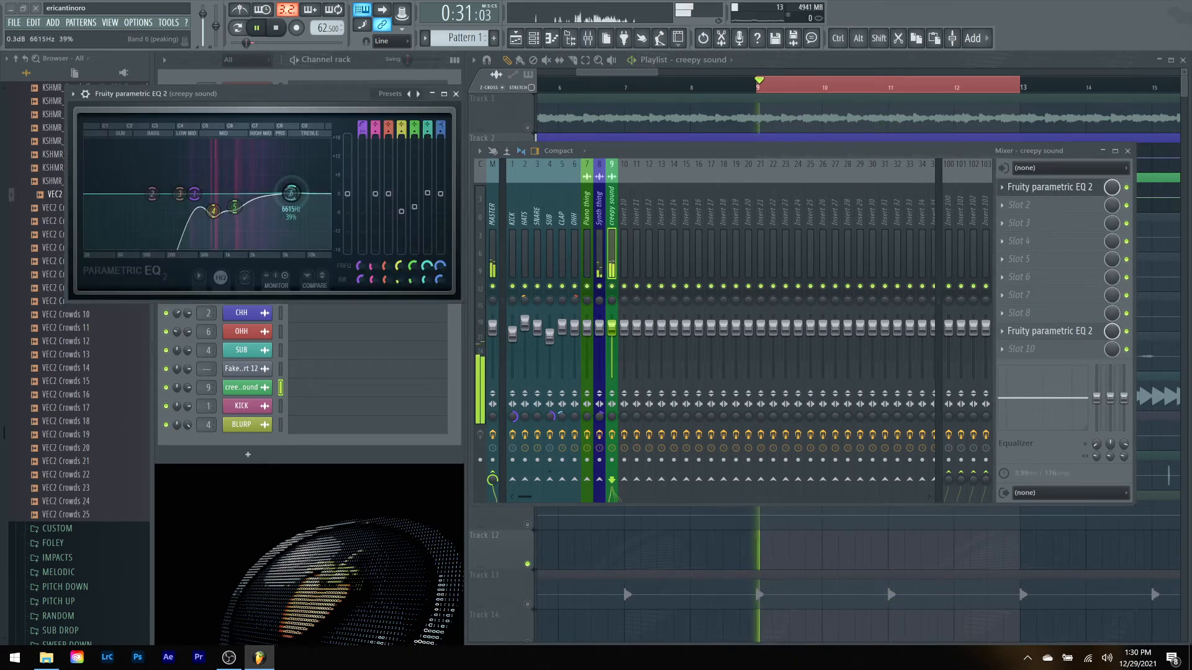
drag(296, 201, 251, 152)
drag(426, 280, 427, 298)
drag(252, 153, 253, 202)
key(space)
key(space)
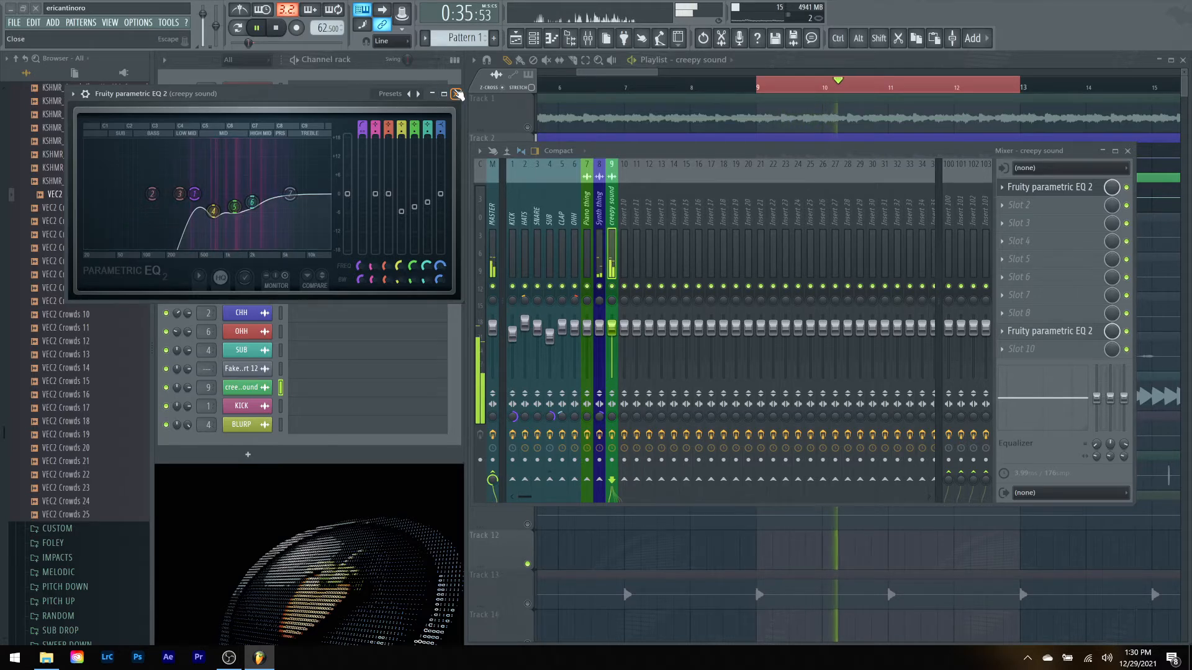
click(455, 94)
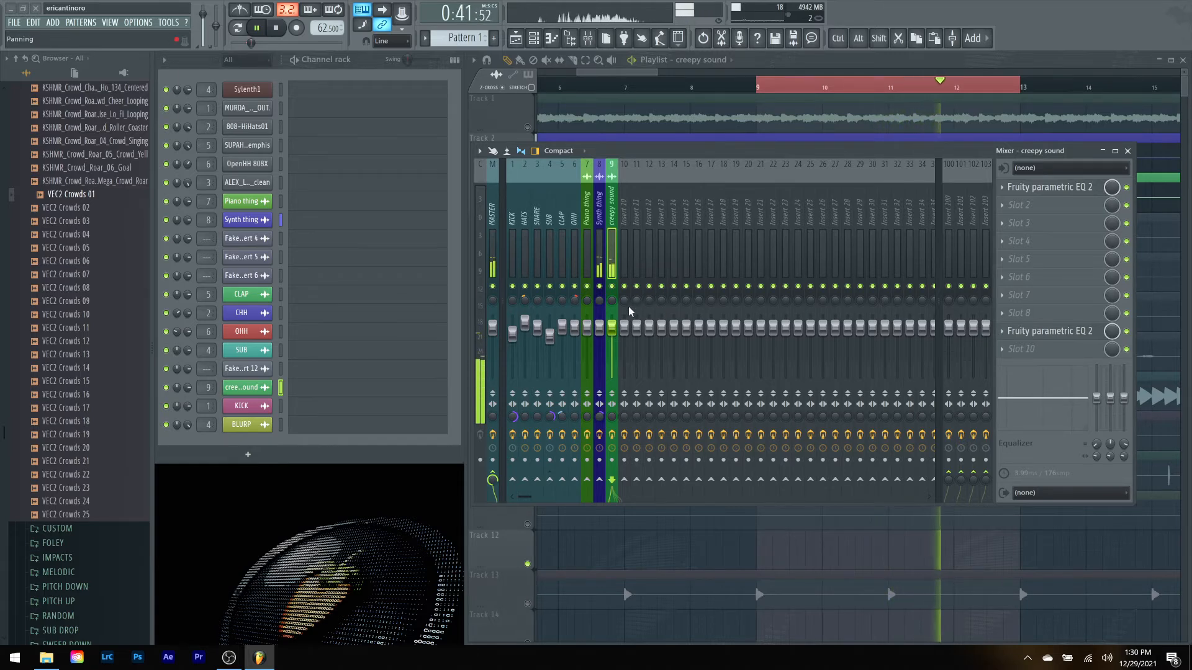
click(1128, 151)
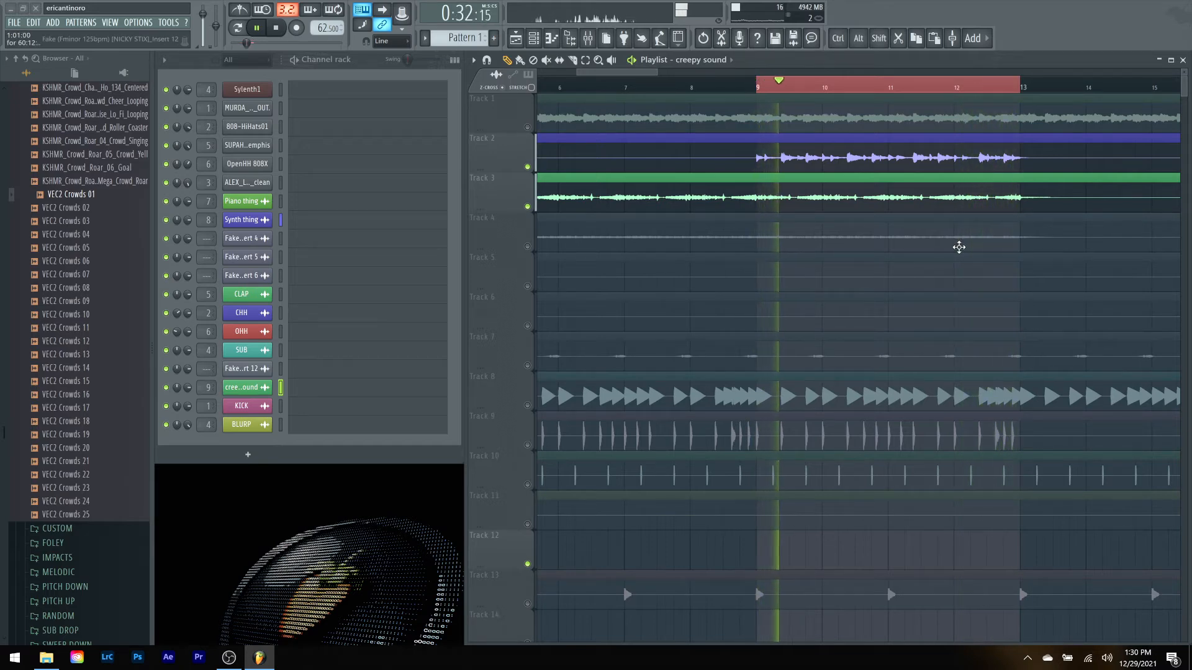
key(space)
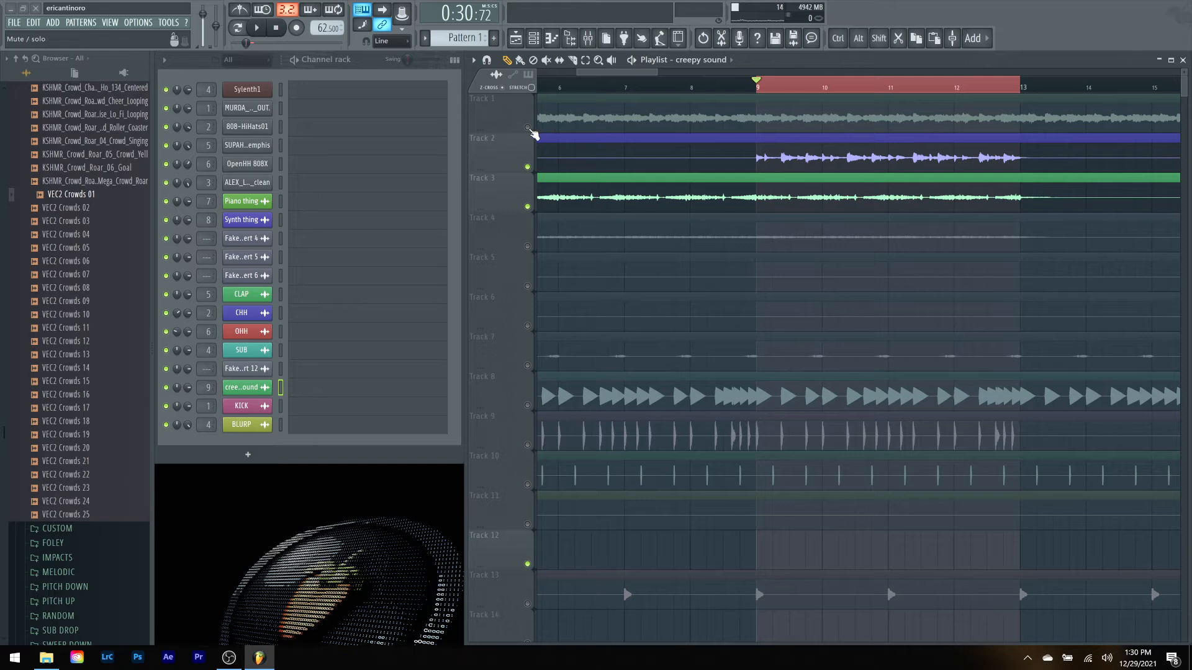
Step: Unmute Piano thing on Track 1, play the three melodic stems together, and show the mixer
click(528, 128)
key(space)
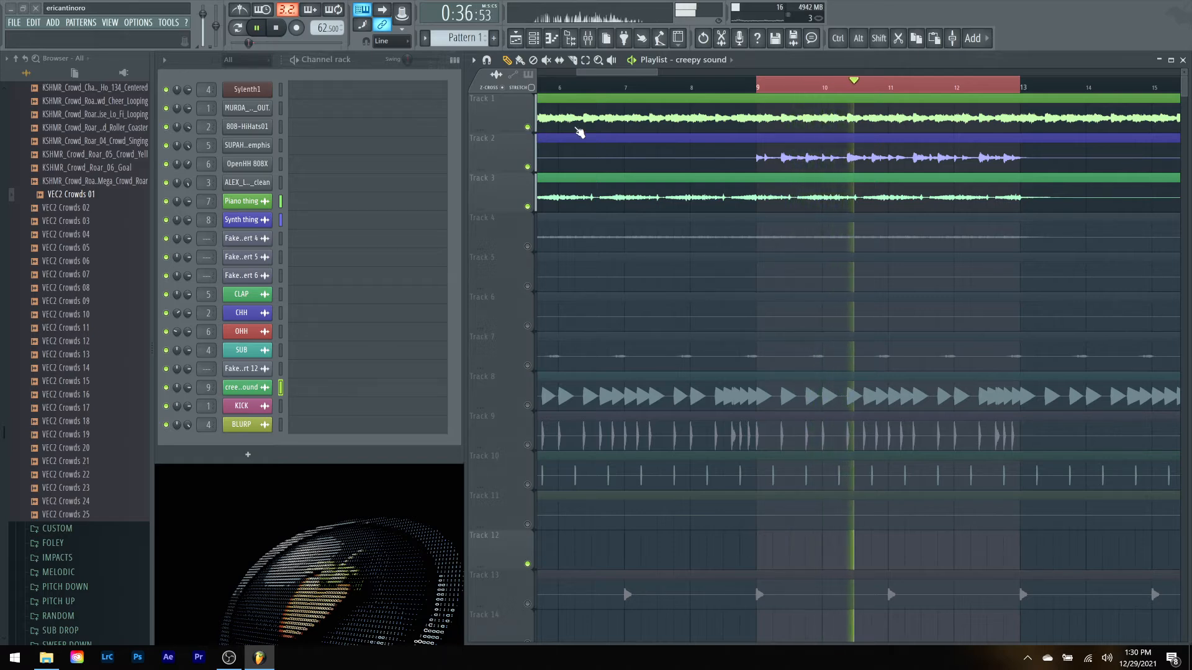
key(space)
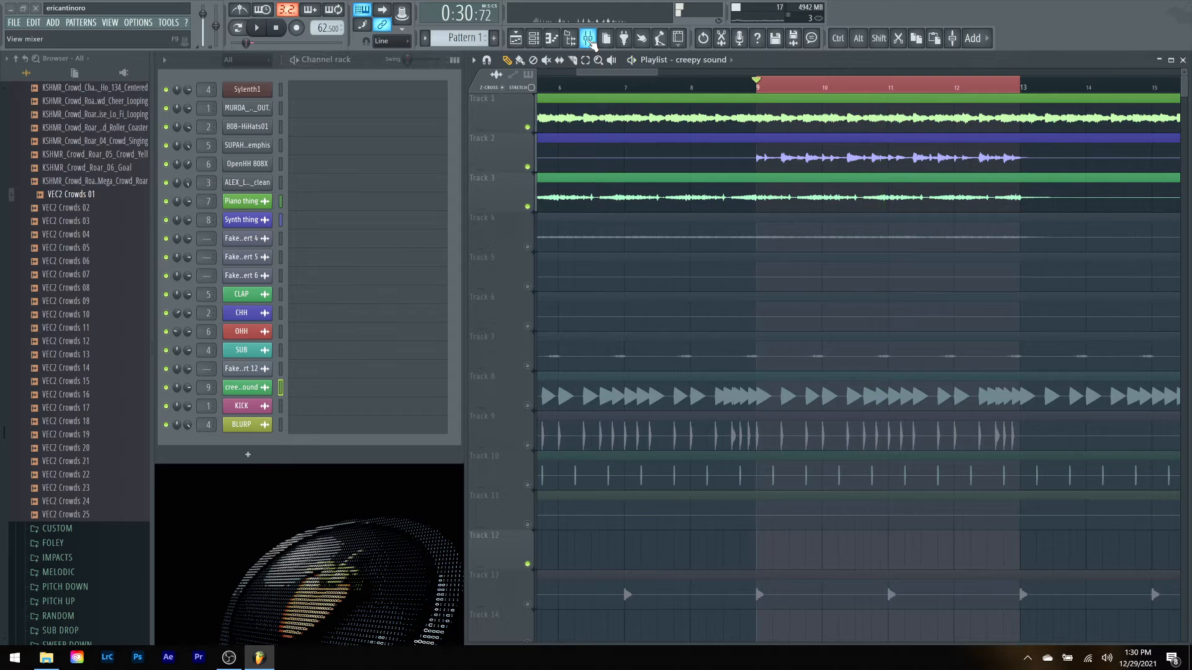
click(587, 38)
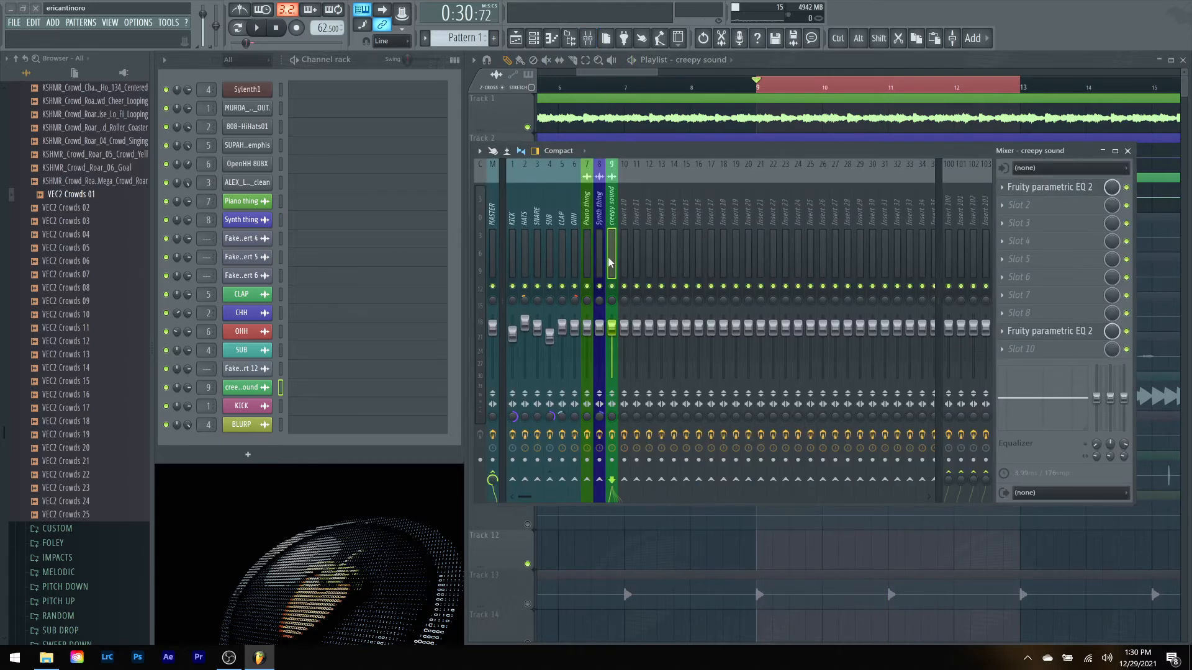
Step: During playback, pull band 7 of creepy sound's second EQ into a slight cut just above band 6
click(1055, 331)
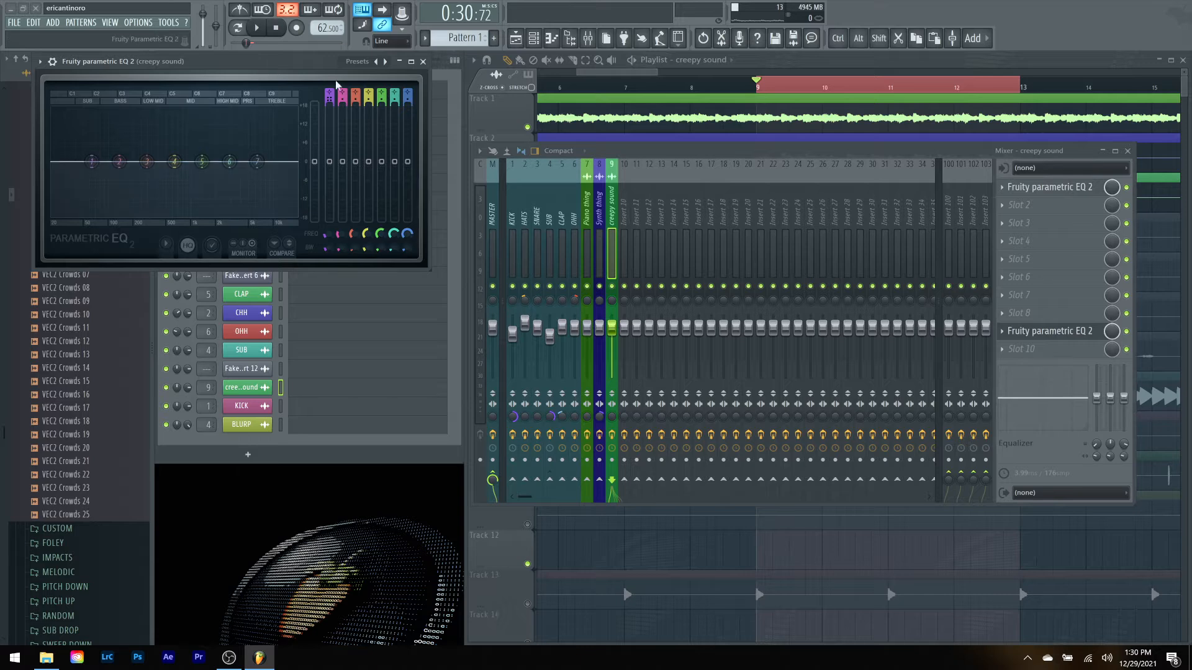
drag(335, 85, 696, 164)
key(space)
mouse_move(619, 246)
mouse_down()
mouse_move(606, 193)
mouse_move(606, 263)
mouse_up()
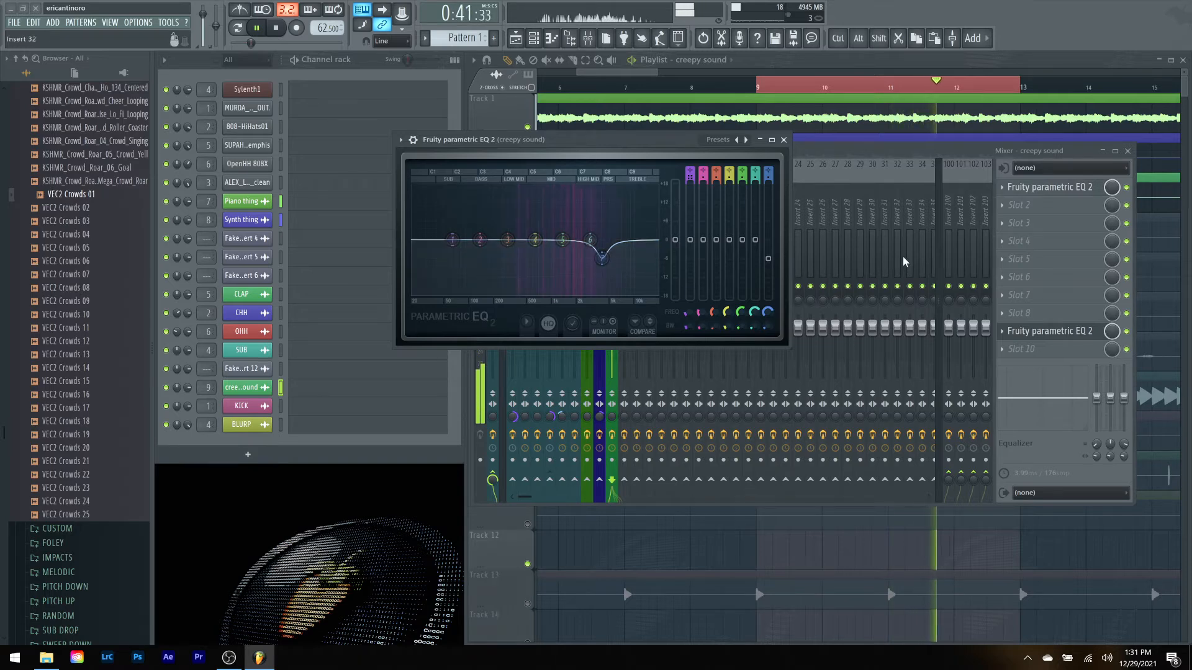
drag(601, 258, 602, 251)
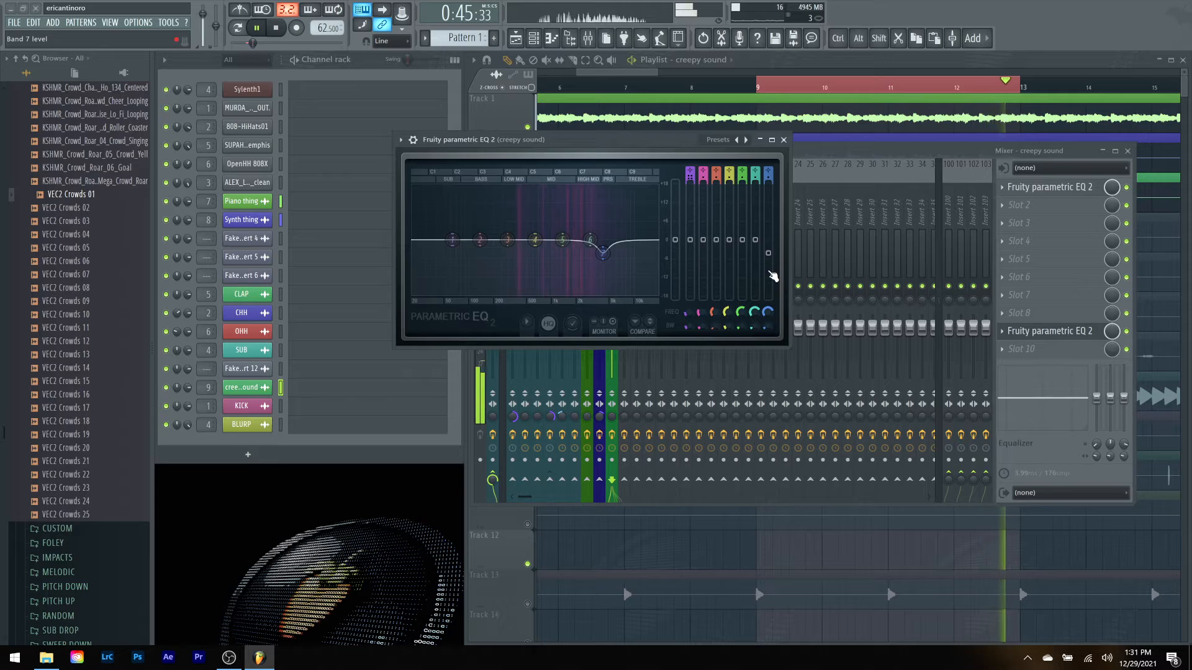
Step: Turn band 5 of creepy sound's second EQ into a narrow cut of -4.3 dB at 1391 Hz, and close the EQ and mixer
drag(566, 251, 564, 186)
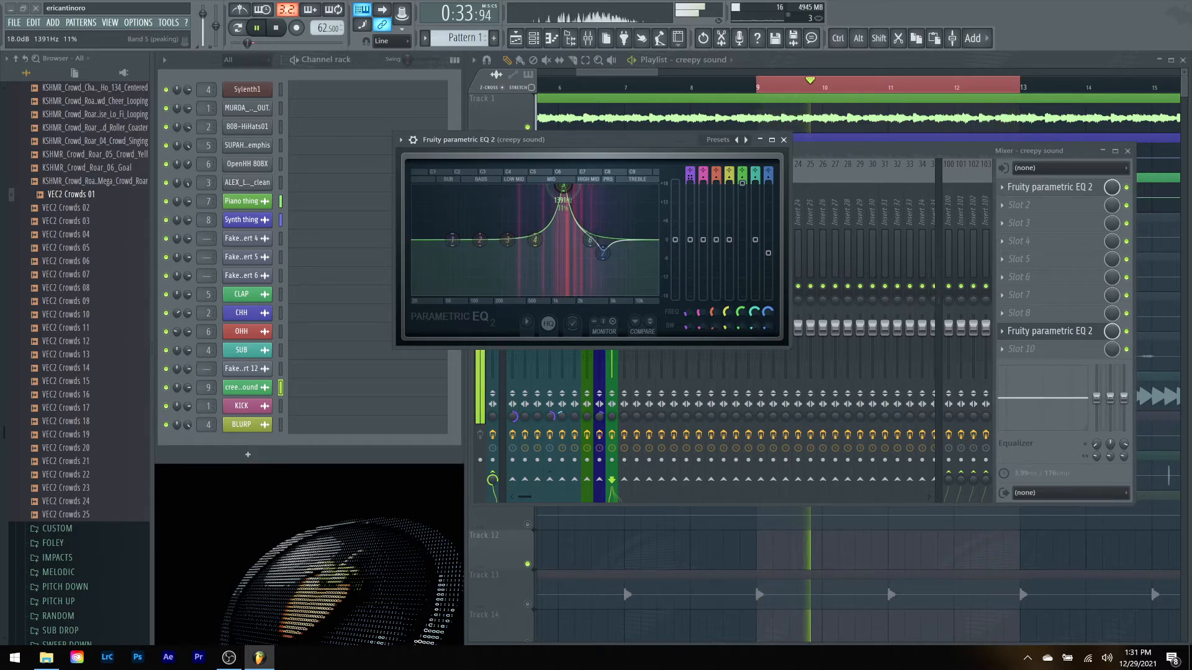
scroll(563, 187, down, 4)
drag(742, 327, 742, 330)
drag(742, 184, 743, 253)
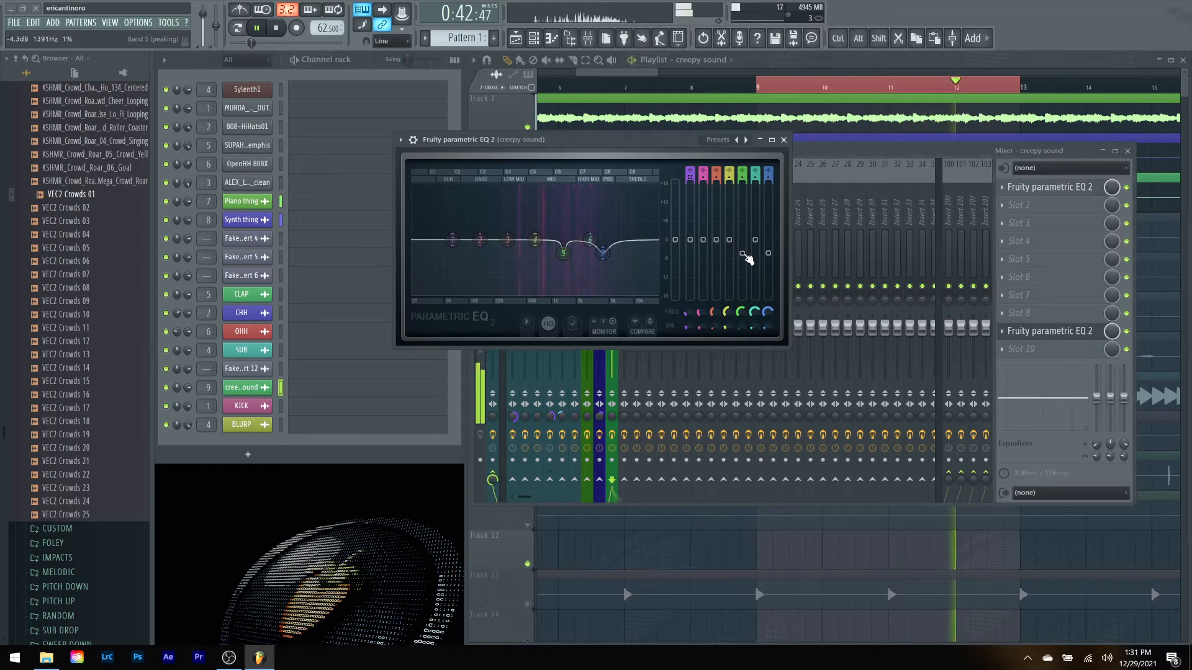
key(space)
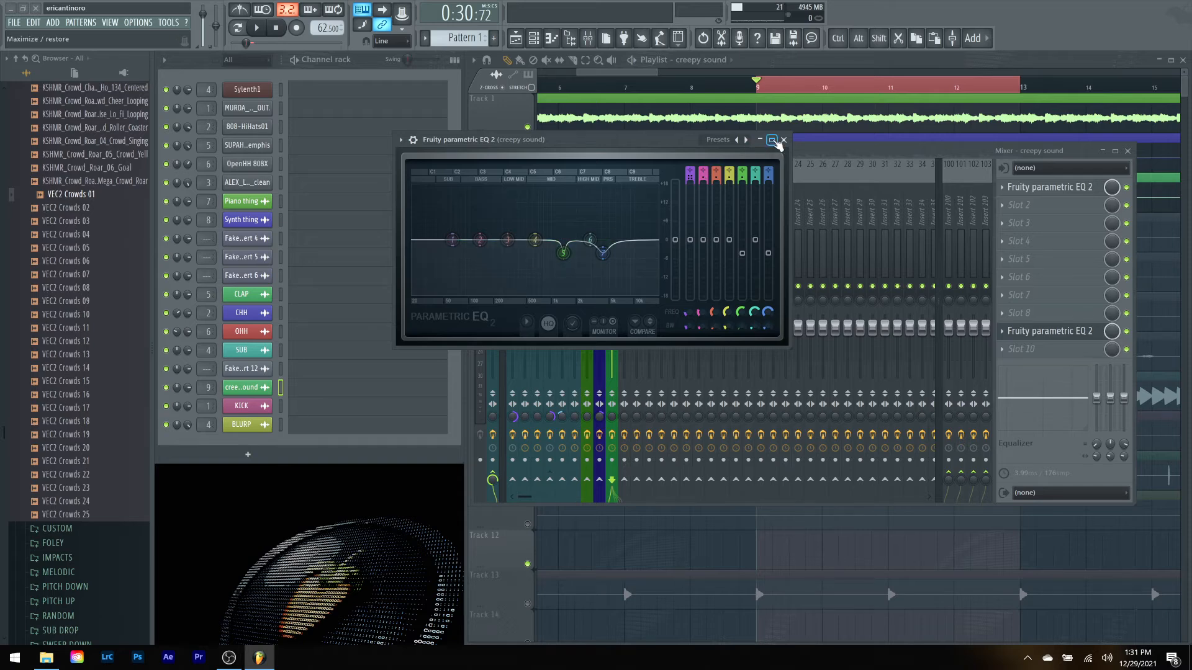
click(783, 140)
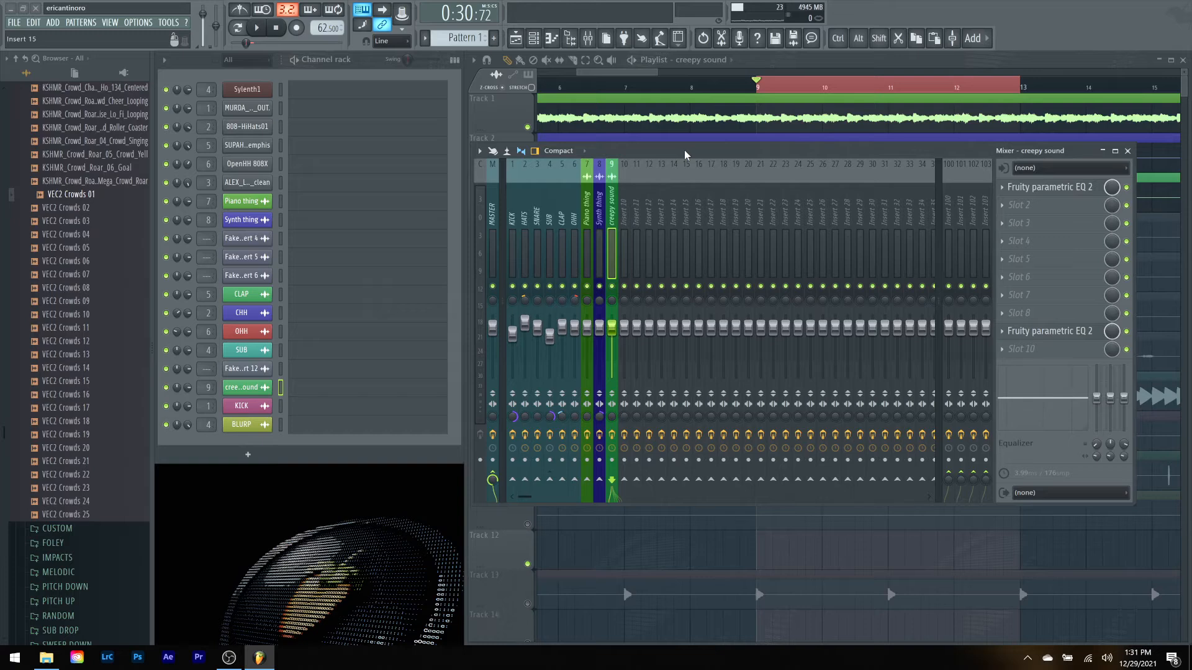
click(633, 77)
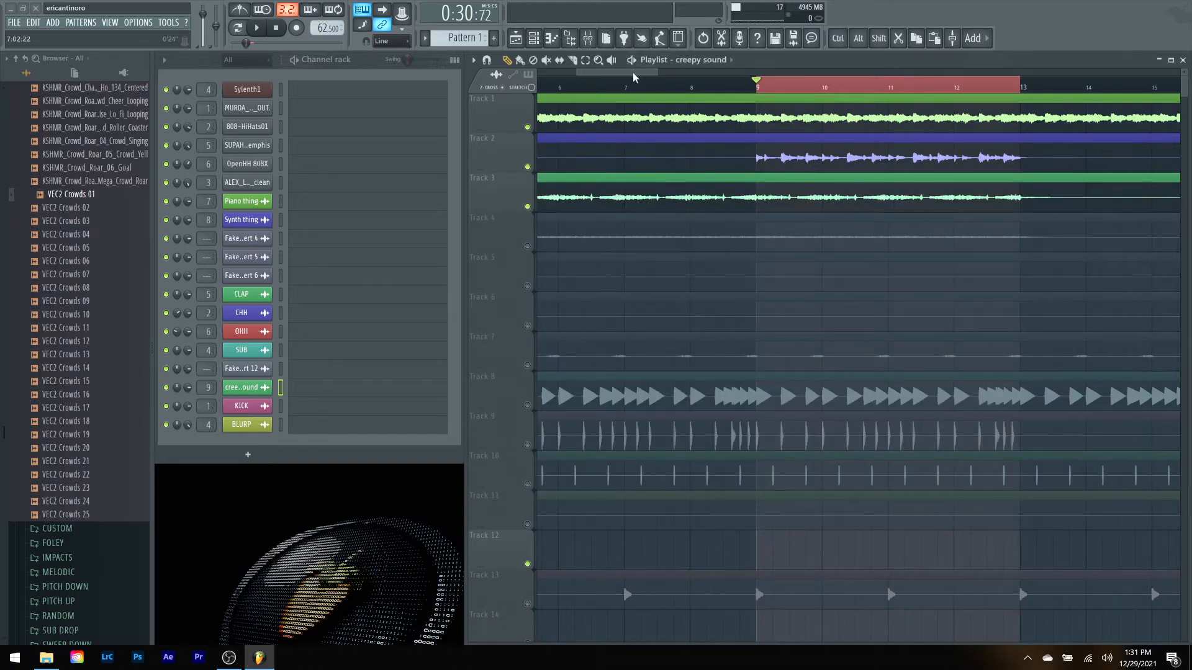
Step: Unmute Track 4, mute Tracks 1 to 3, and play the Insert 12 stem on its own
drag(633, 76, 645, 76)
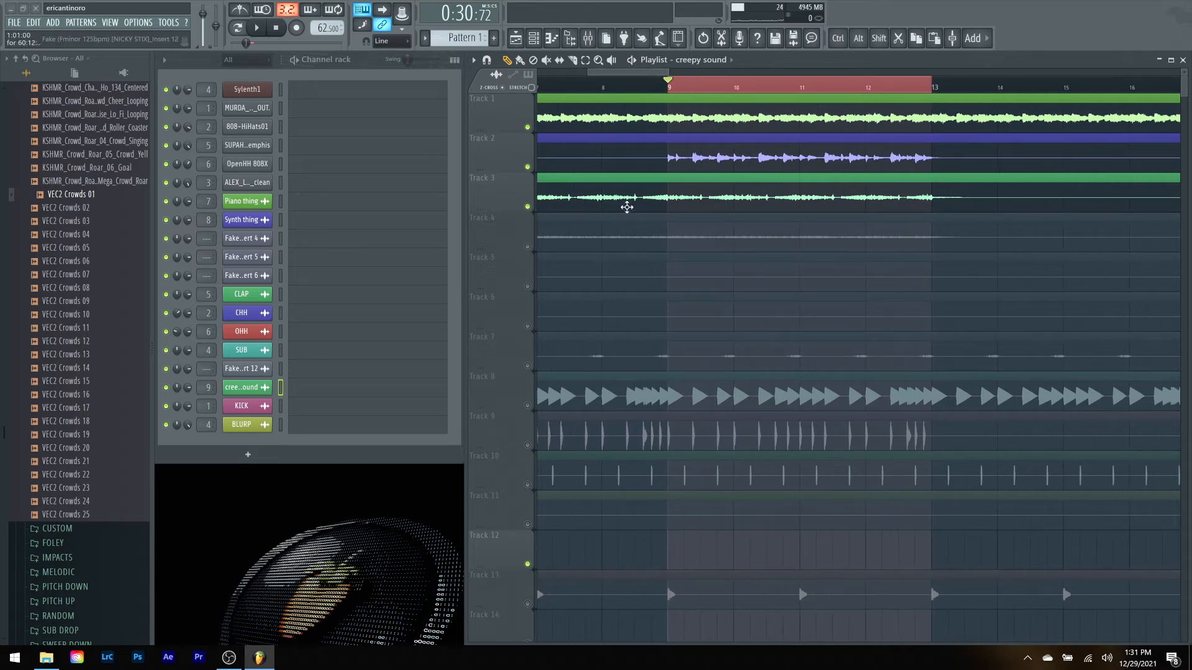
drag(642, 77, 646, 77)
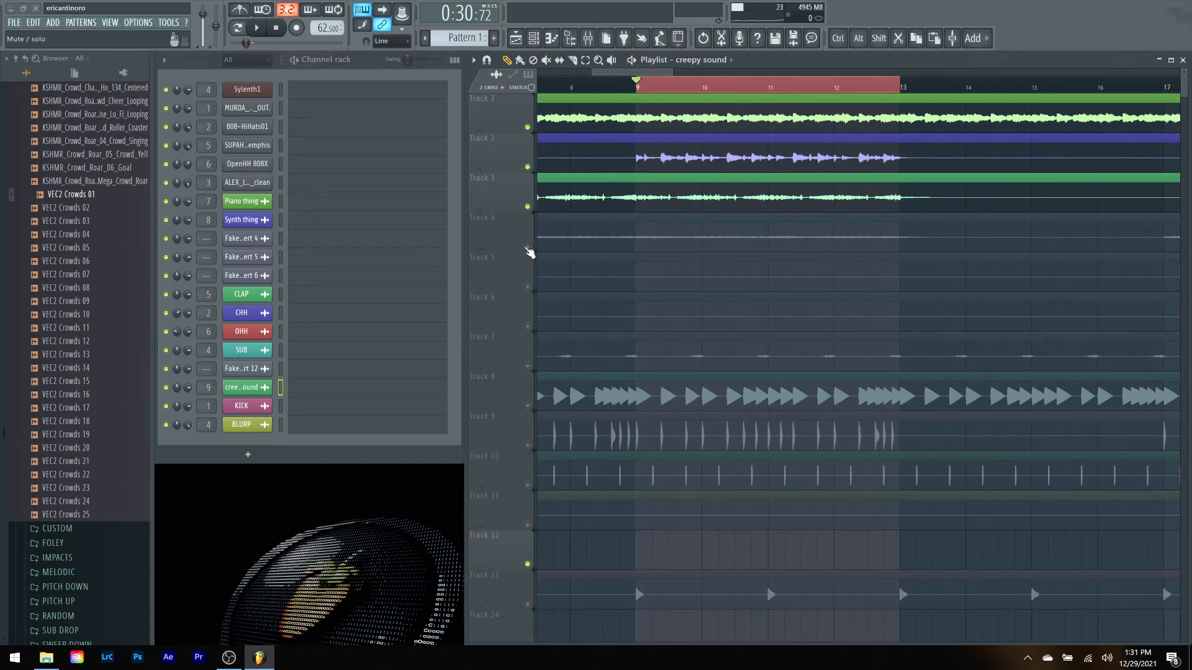
click(528, 247)
click(528, 207)
click(527, 167)
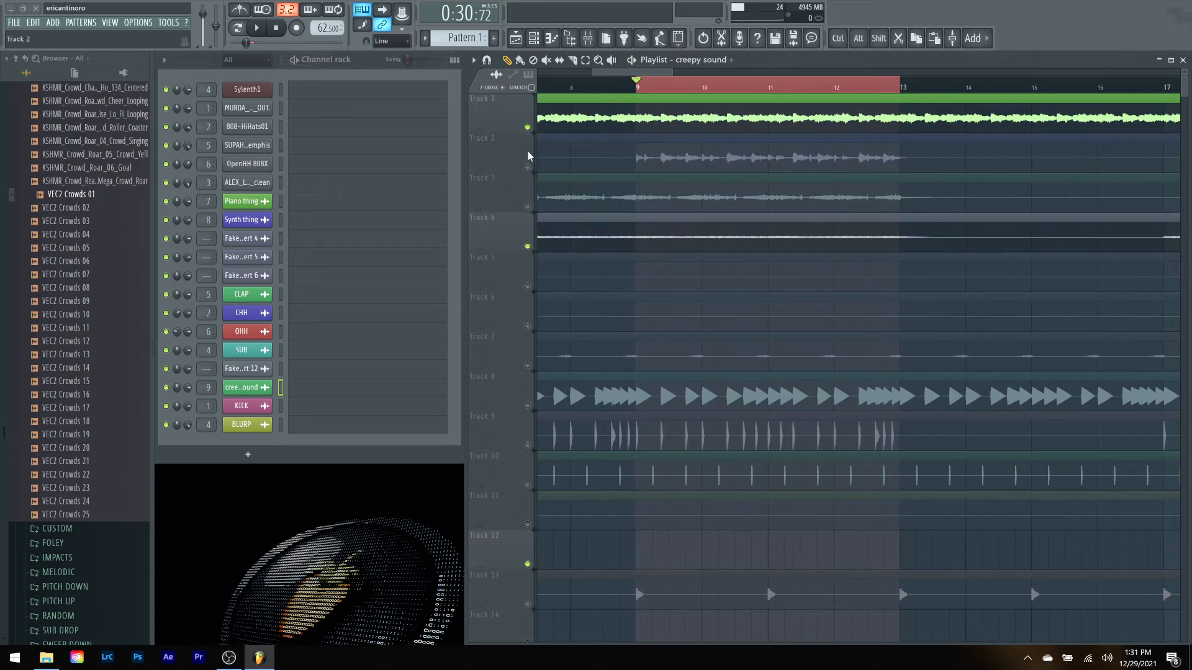
click(527, 127)
key(space)
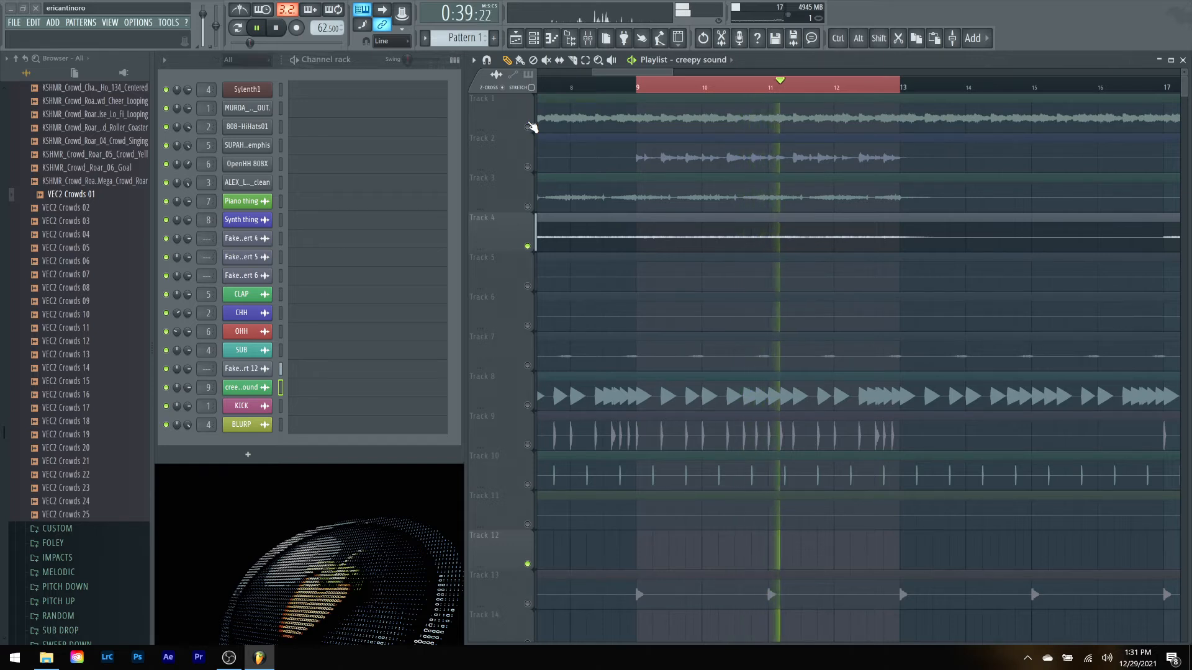
key(space)
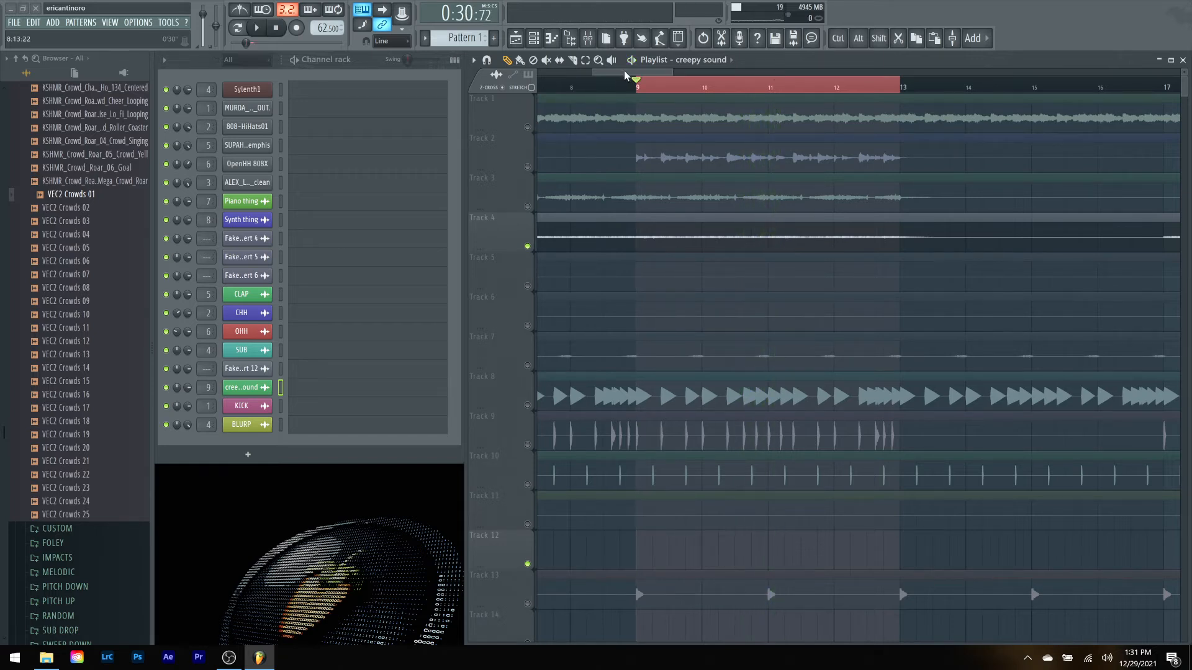
Step: Rename the Insert 12 clip on Track 4 as Bells and color it red
drag(625, 74, 512, 85)
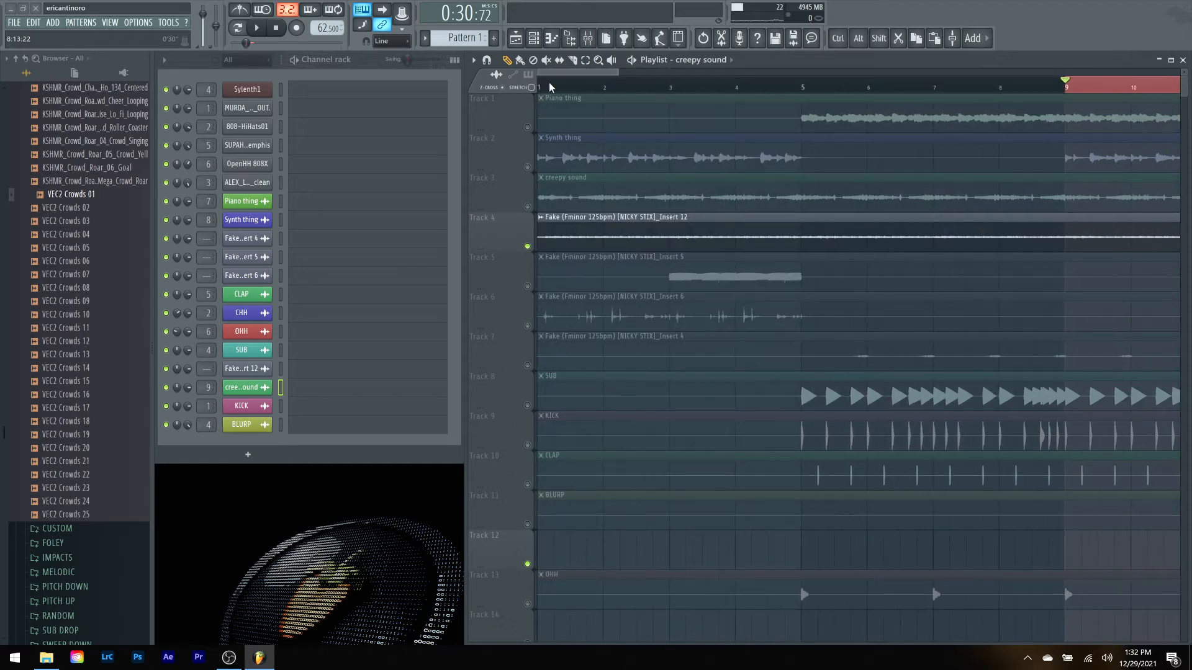
scroll(550, 87, right, 5)
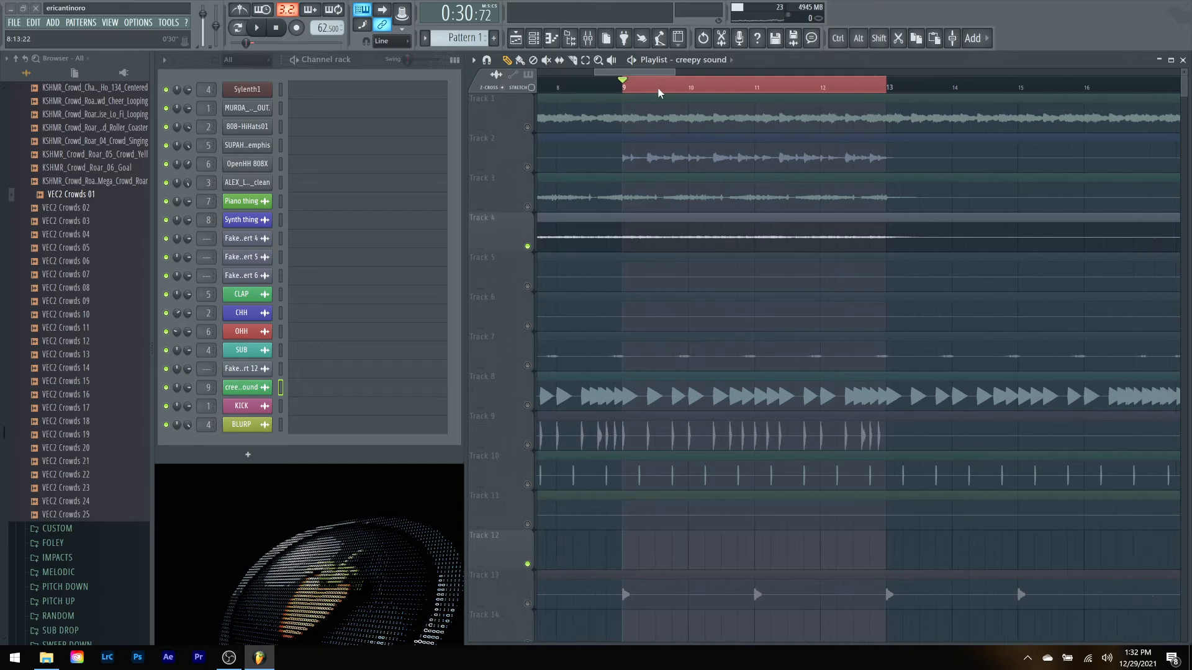
scroll(652, 91, right, 8)
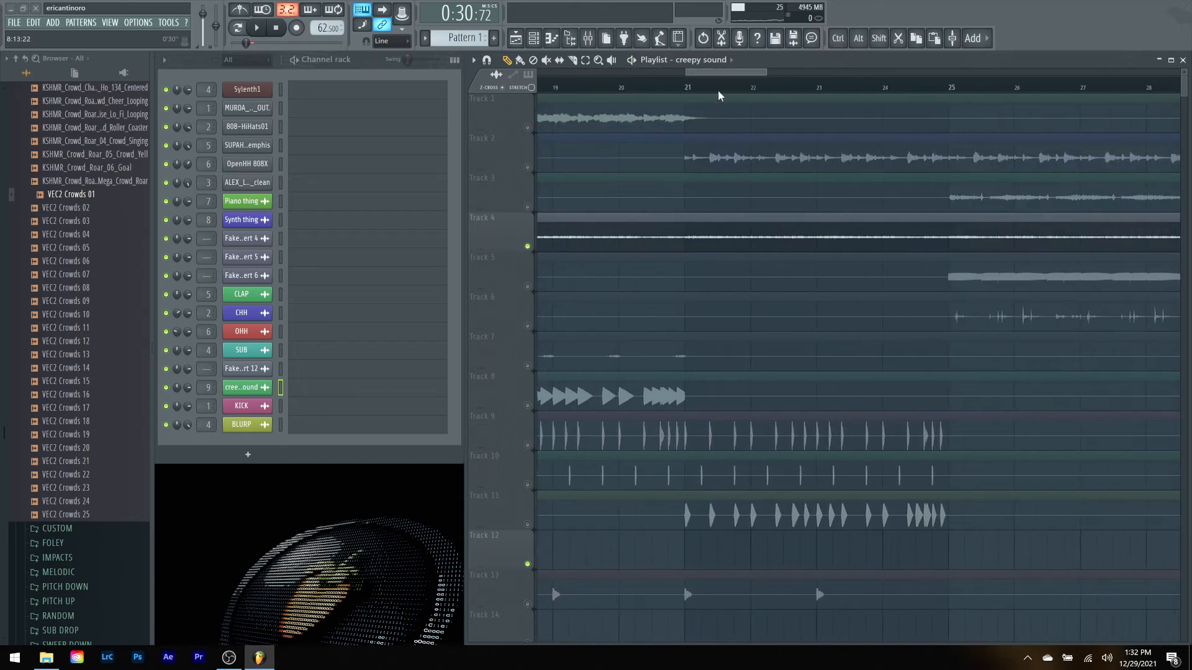
scroll(713, 96, left, 13)
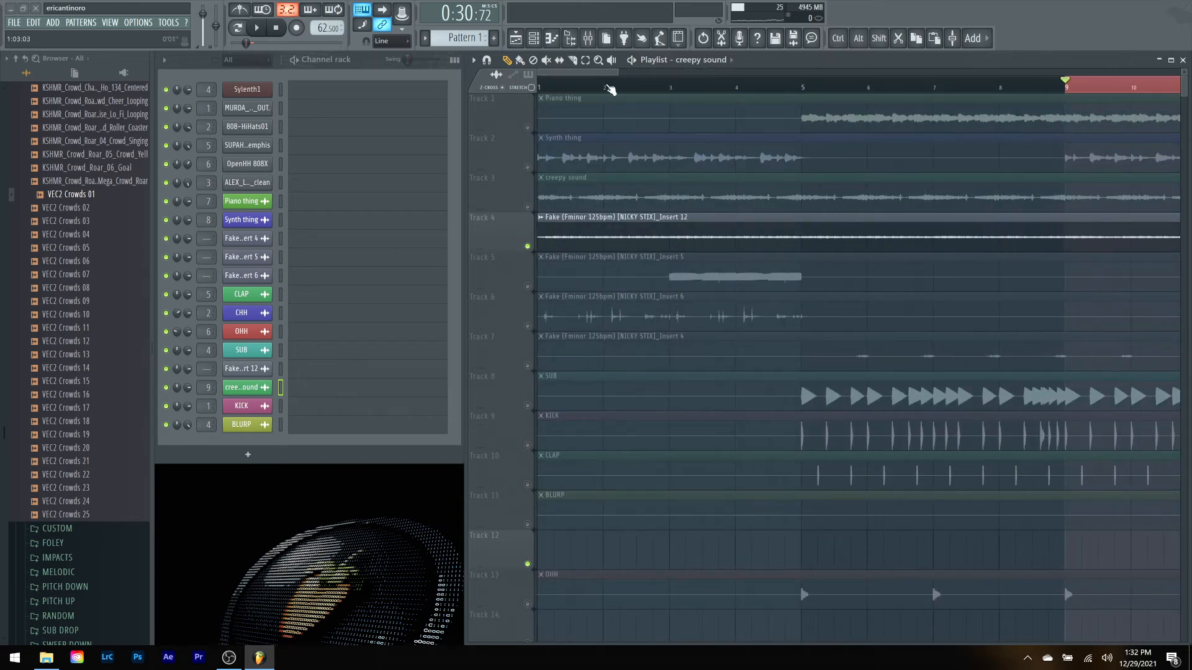
drag(621, 73, 894, 75)
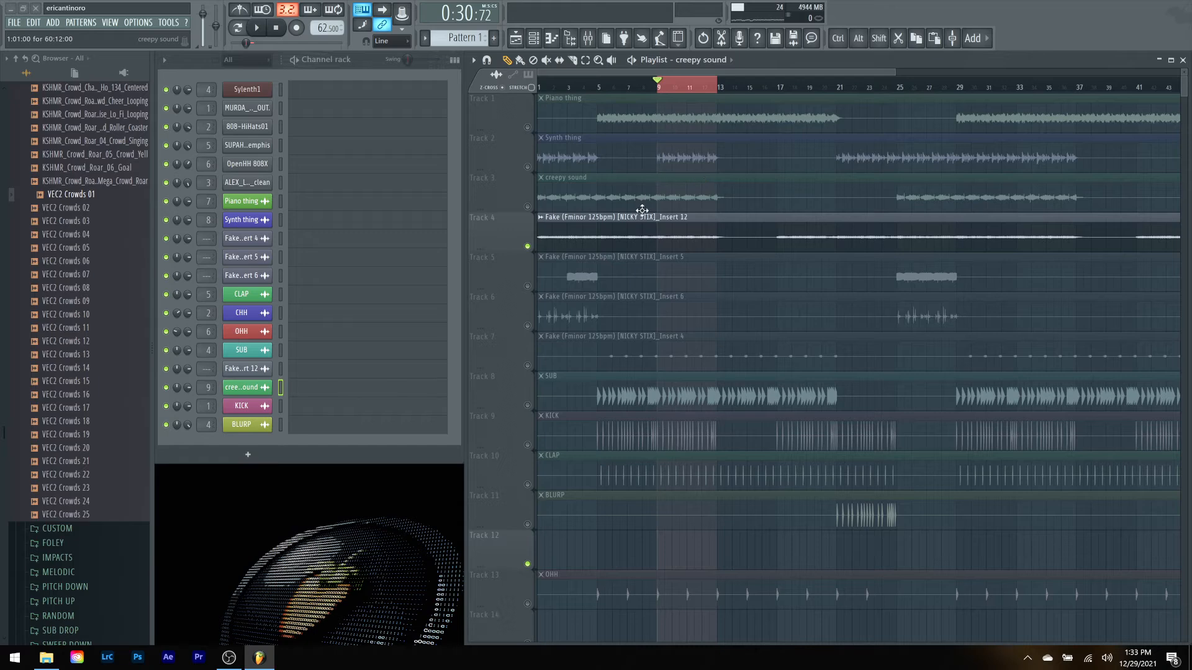
click(624, 236)
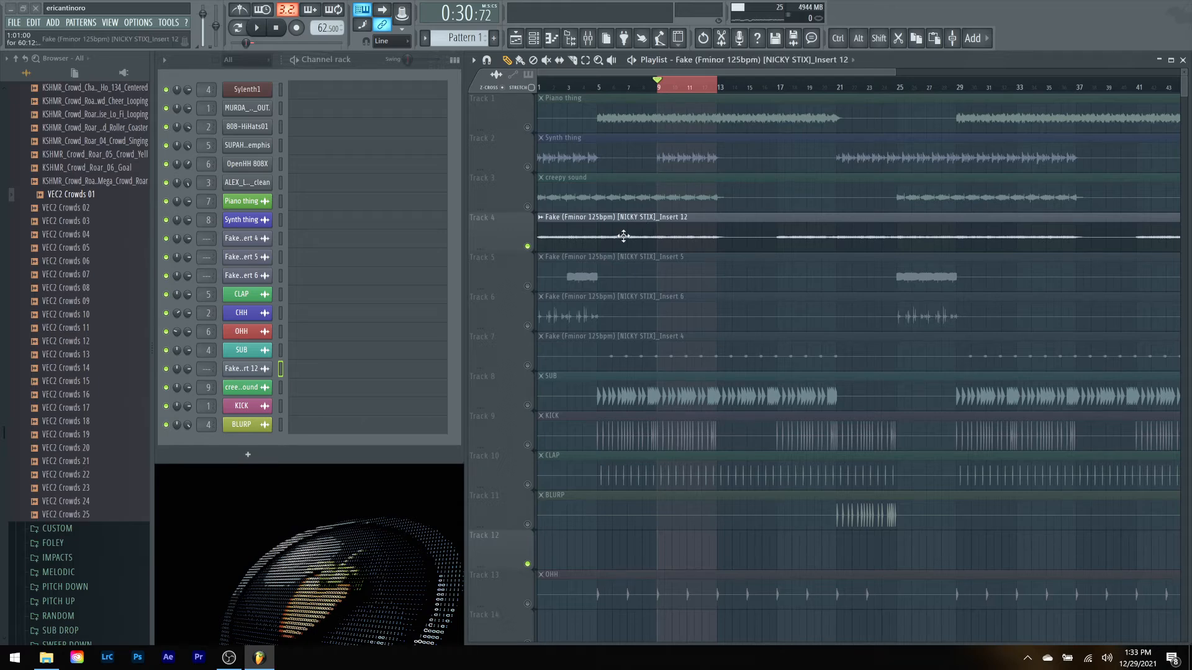
click(541, 219)
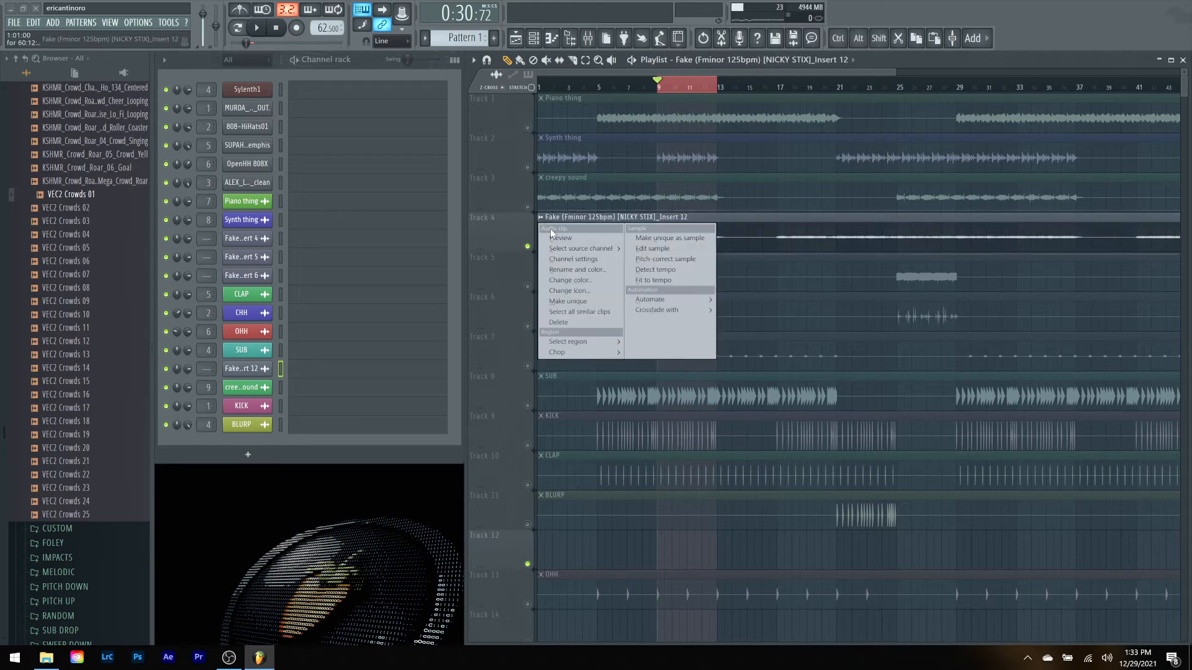
click(568, 268)
text(Bells)
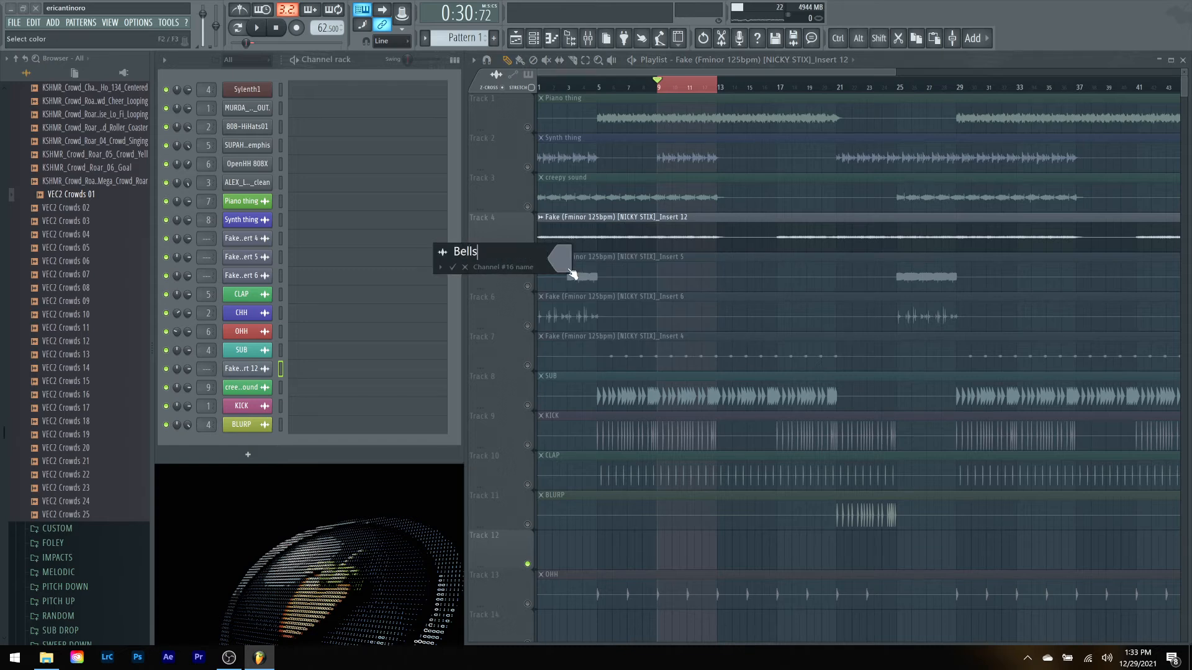
click(571, 273)
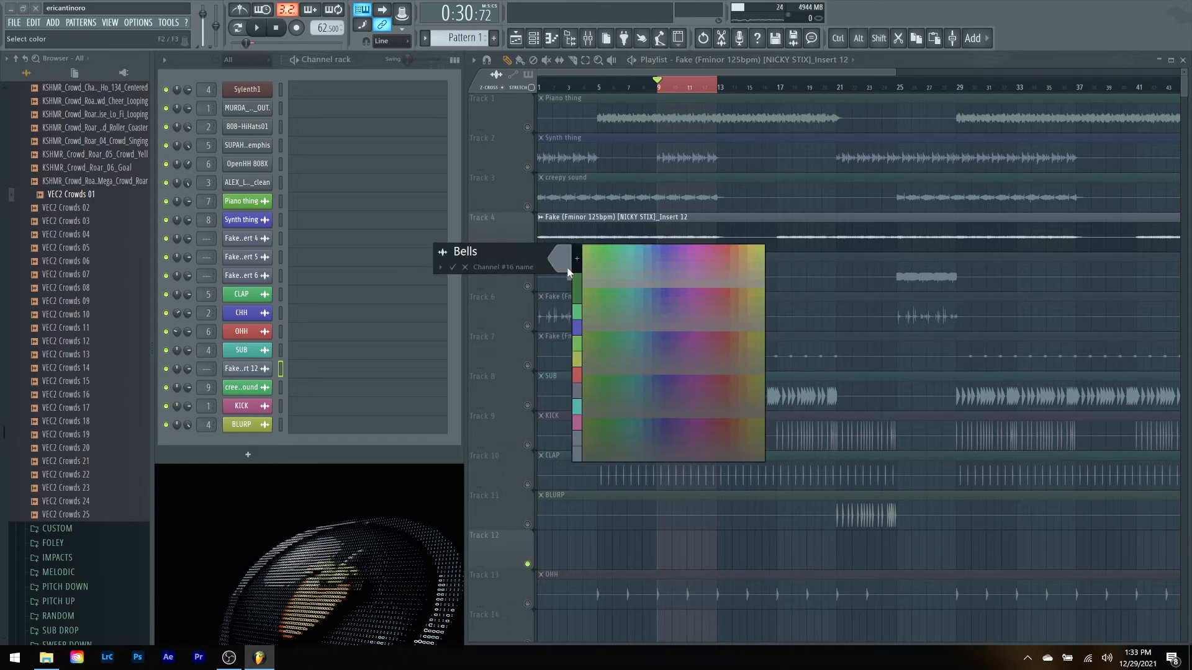
click(729, 249)
key(Return)
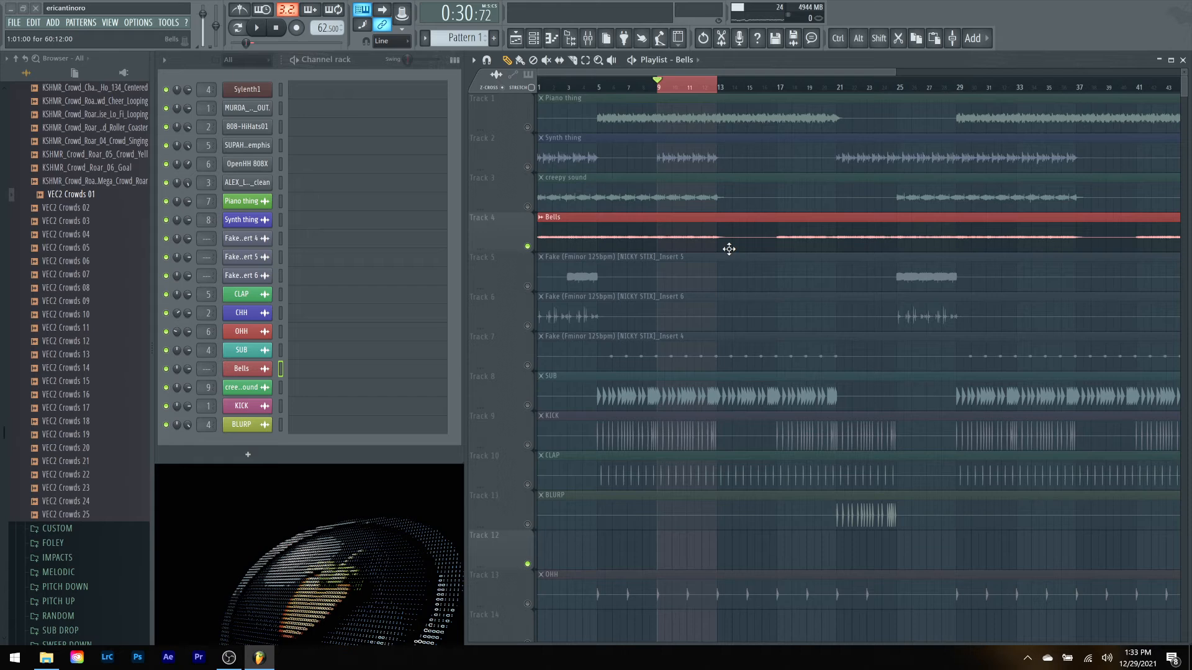
Step: Route the Bells channel to mixer Insert 10 and audition it
click(588, 37)
right_click(624, 246)
mouse_move(683, 248)
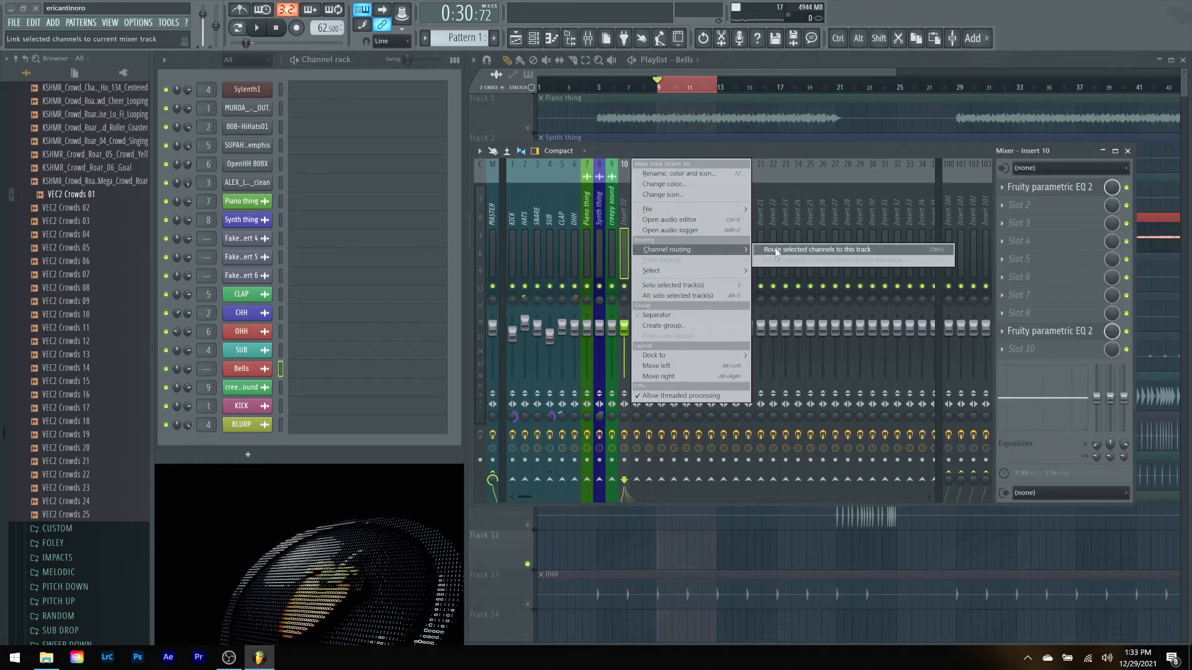
click(783, 248)
key(space)
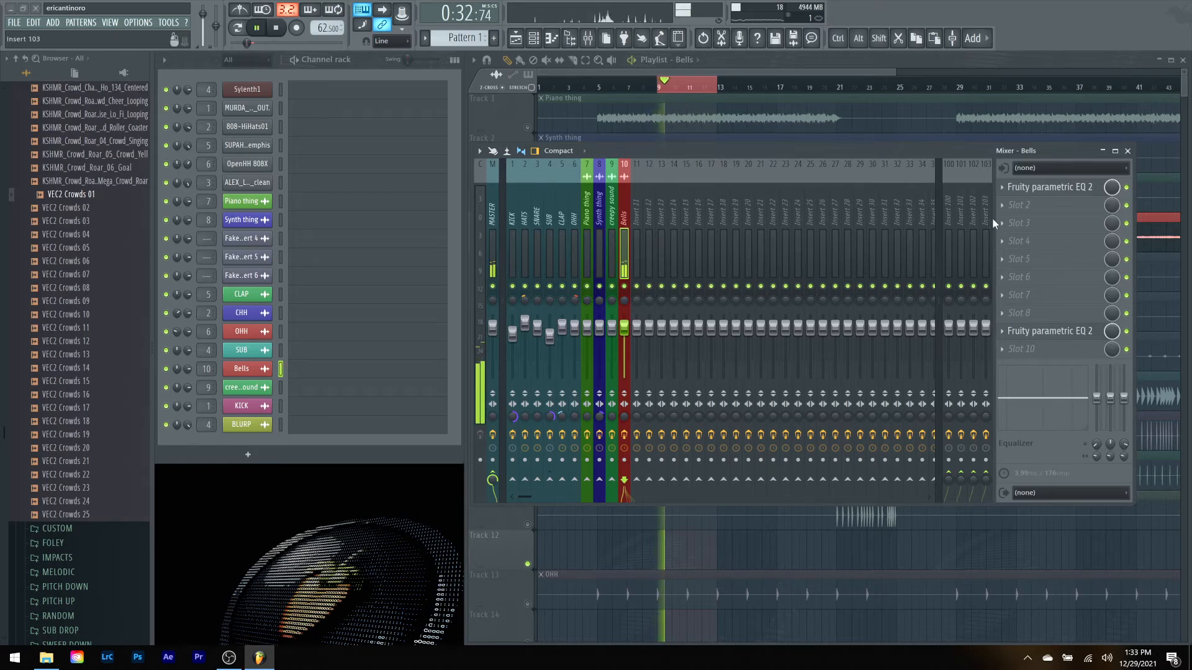
key(space)
Step: Make band 1 of Bells' first EQ a steep high-pass and raise its cutoff to about 230 Hz during playback
click(1049, 193)
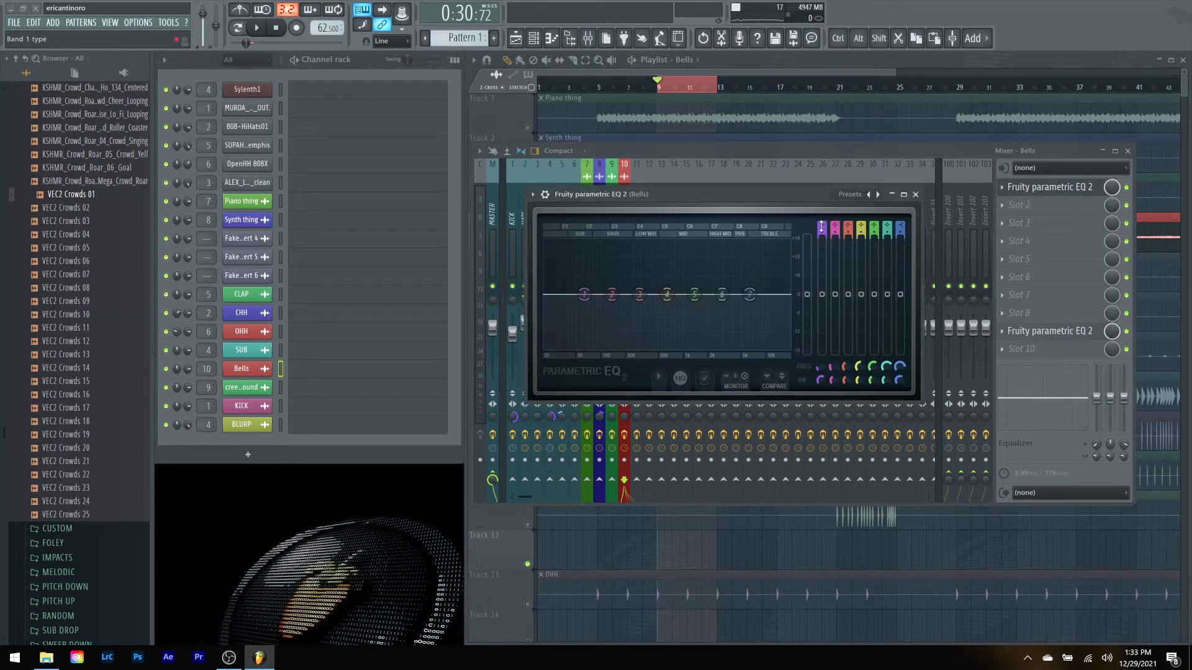
key(space)
drag(821, 227, 814, 292)
drag(820, 380, 821, 389)
drag(573, 301, 617, 300)
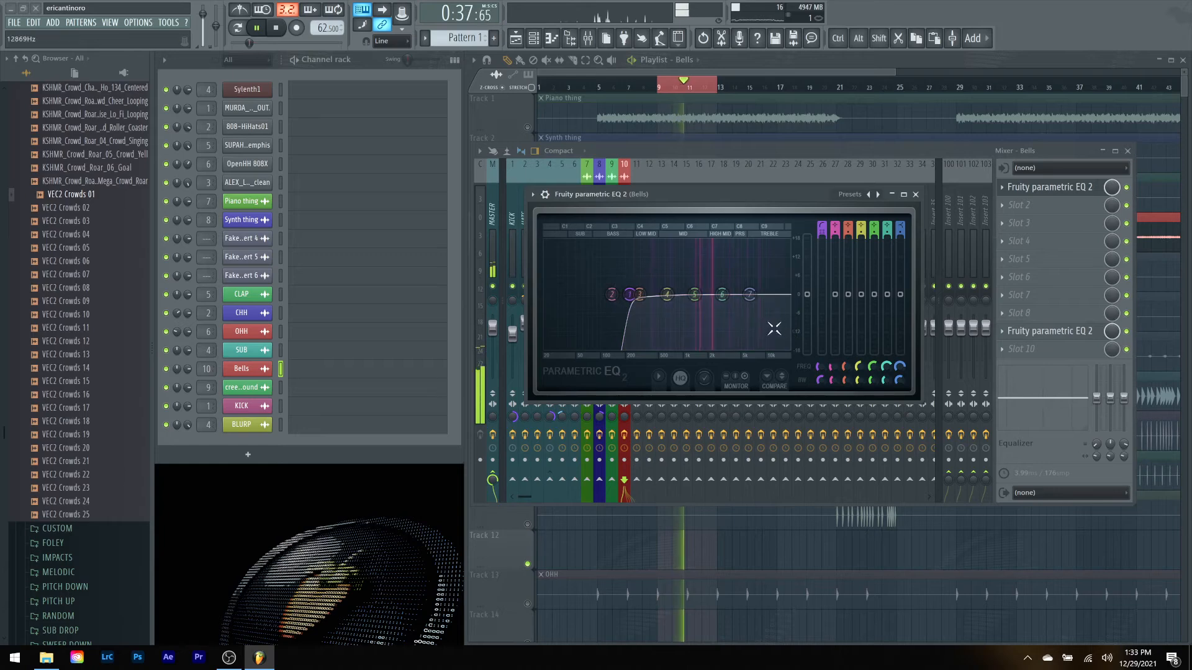
key(space)
Step: Boost band 4 of the Bells EQ by about 3 dB at 484 Hz, and turn band 5 into a cut with 22% bandwidth
mouse_move(668, 298)
mouse_down()
mouse_move(647, 279)
mouse_move(659, 282)
mouse_up()
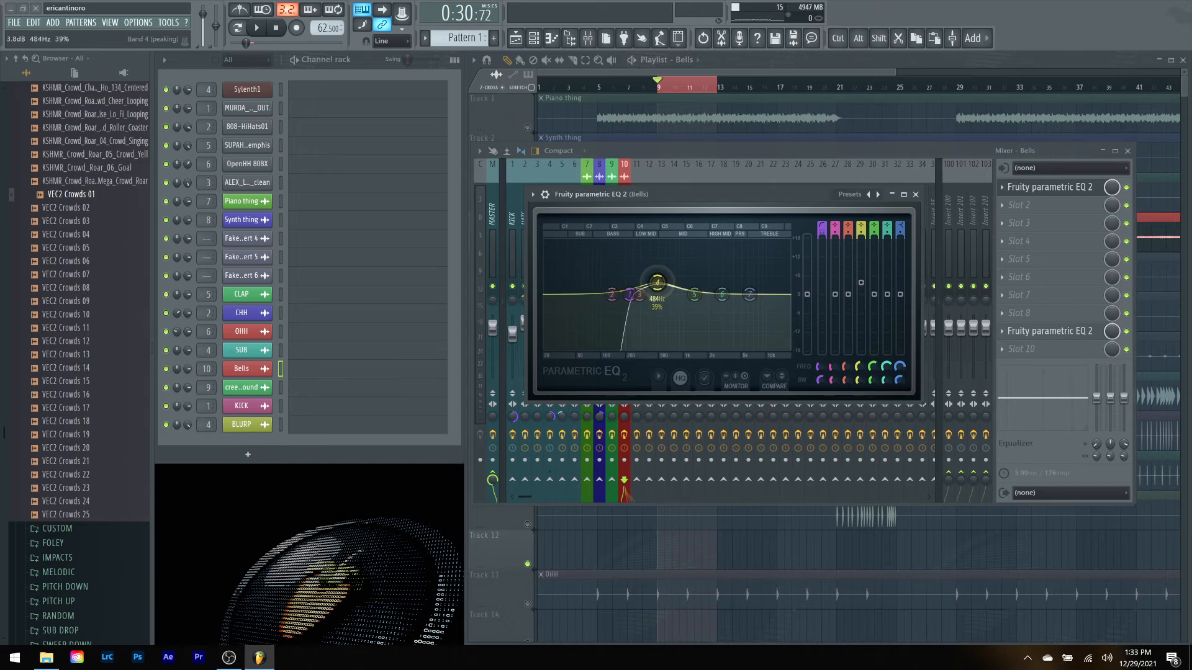
key(space)
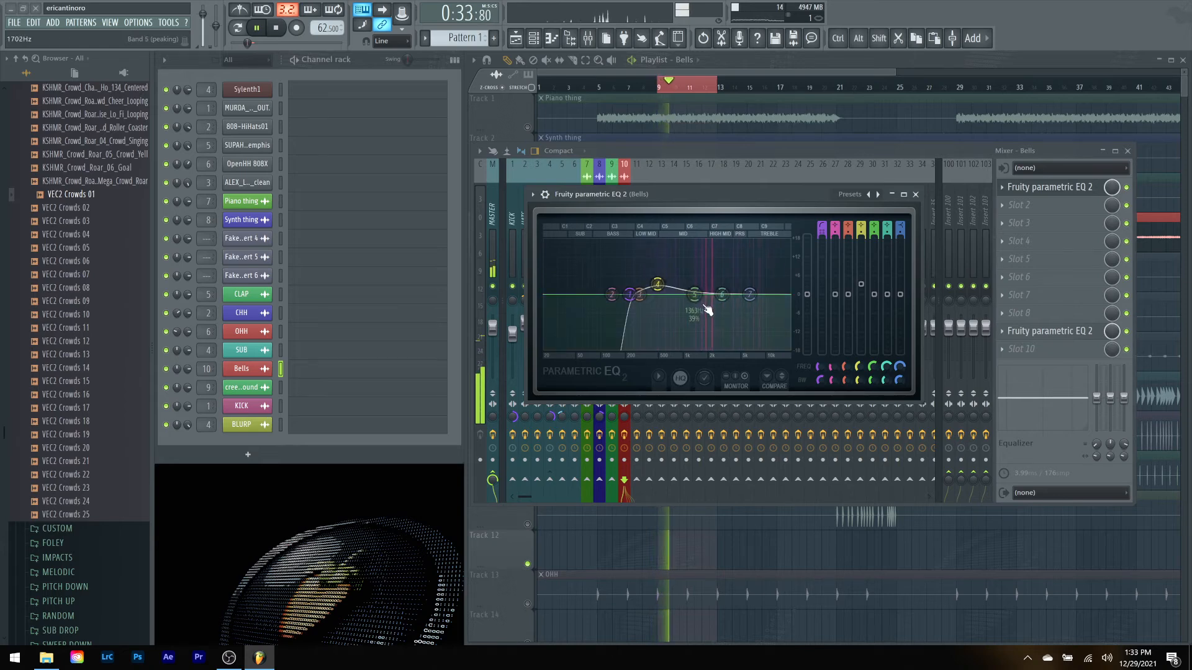
key(space)
mouse_move(700, 305)
mouse_down()
mouse_move(703, 273)
mouse_move(698, 307)
mouse_up()
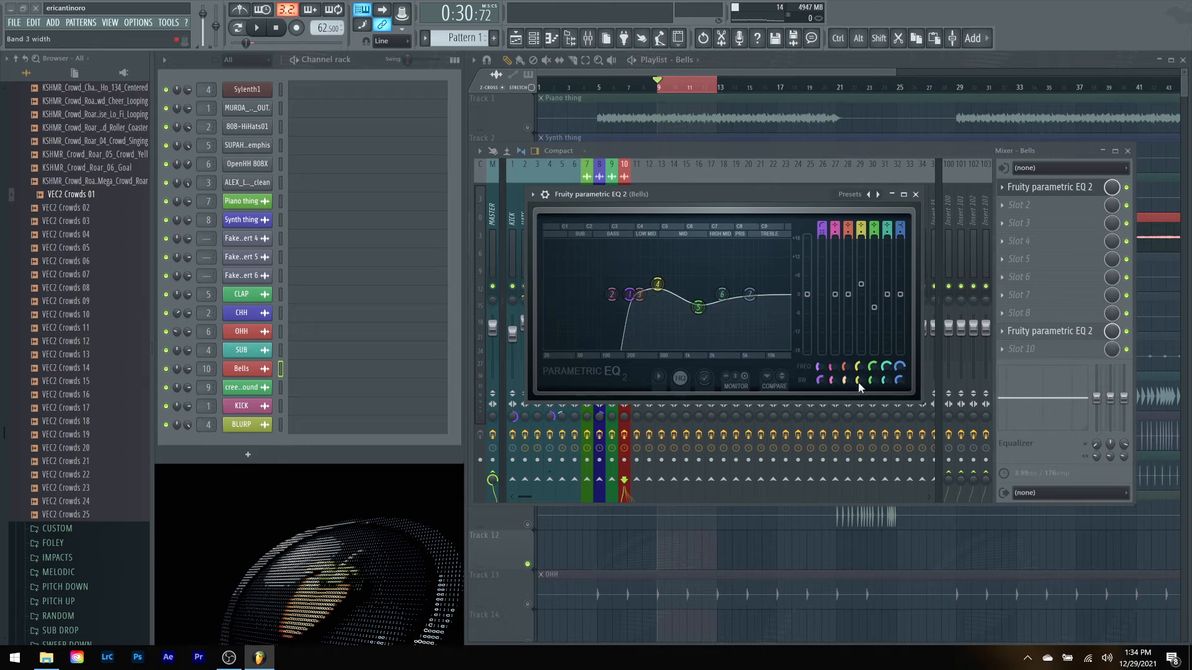
scroll(871, 380, down, 3)
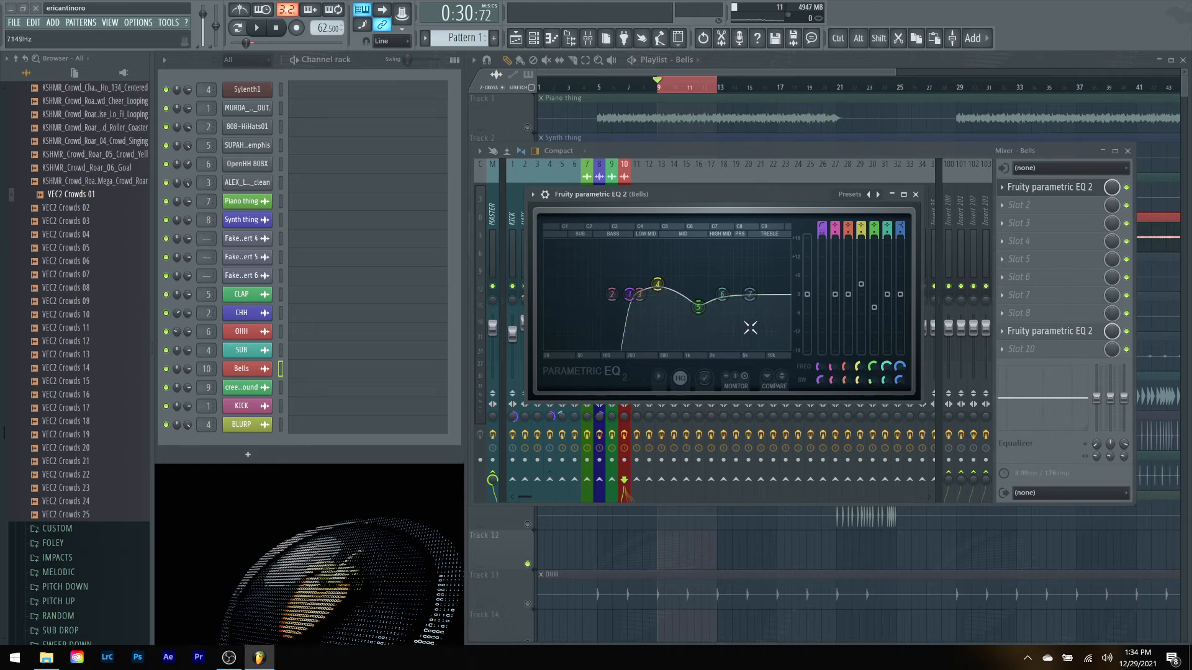
Step: During playback, increase the Bells EQ's band 4 boost near 517 Hz and move band 5's cut to -4.9 dB at 1675 Hz
key(space)
drag(698, 307, 700, 309)
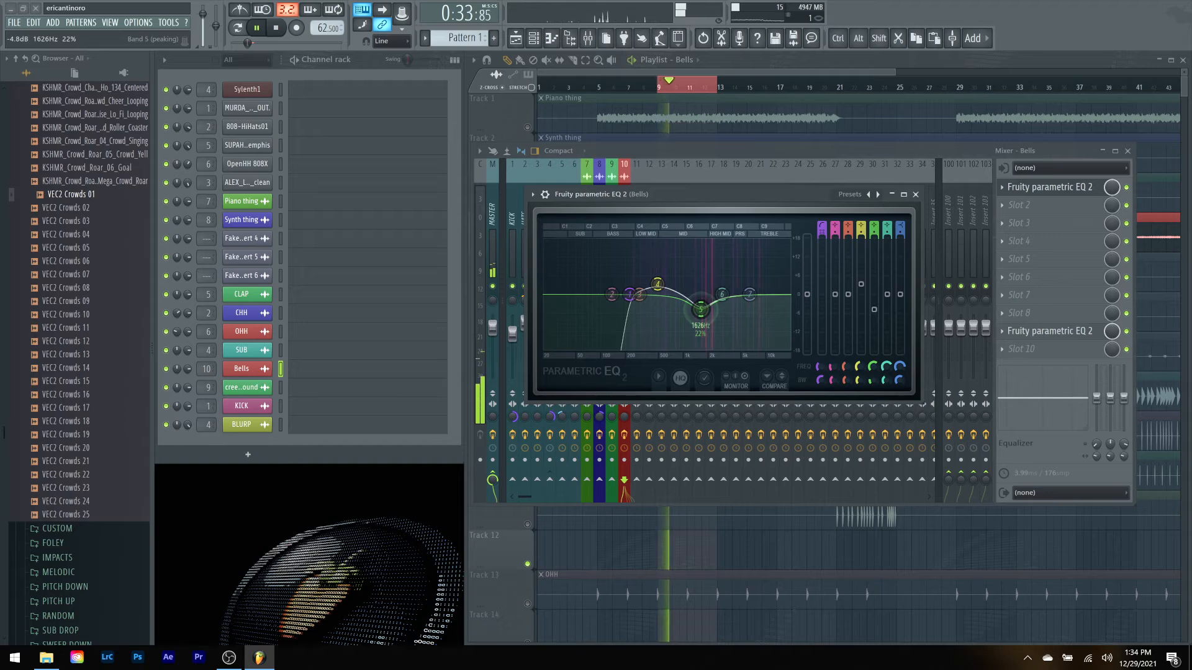
drag(658, 284, 659, 275)
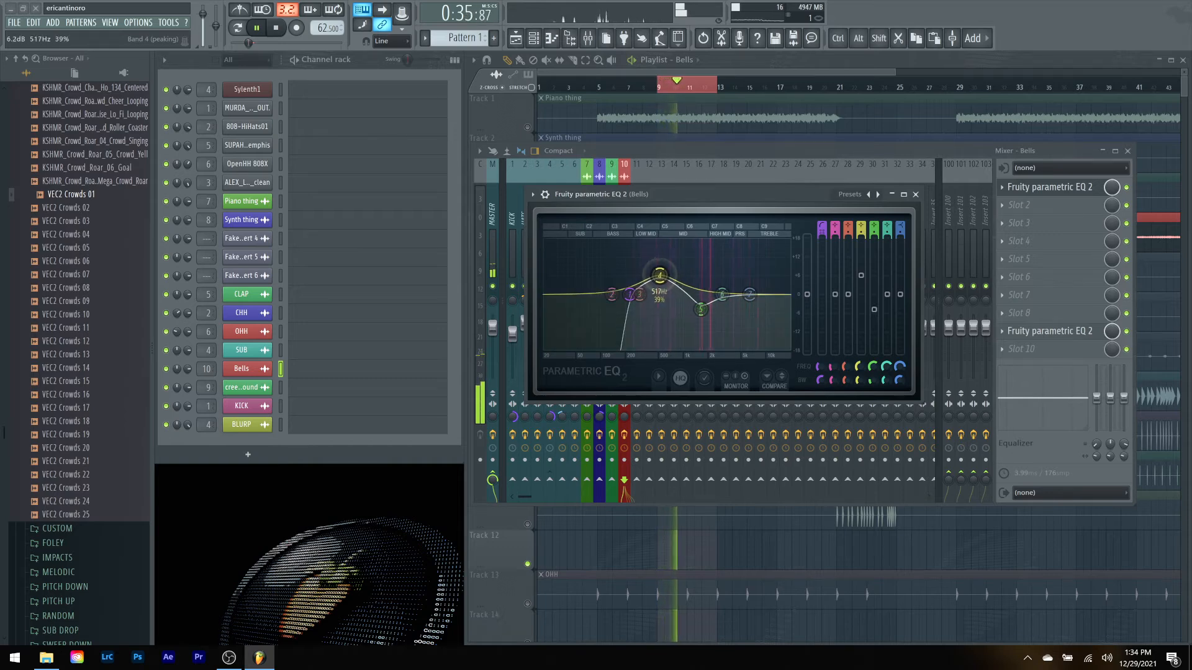
click(630, 294)
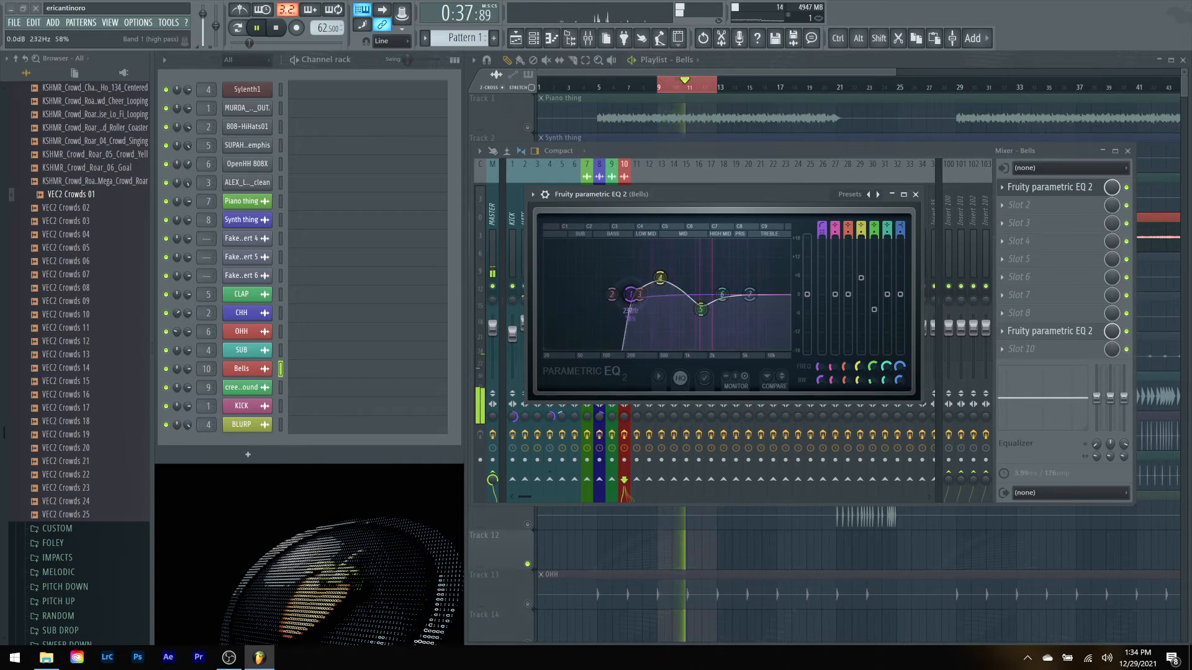
drag(700, 308, 701, 309)
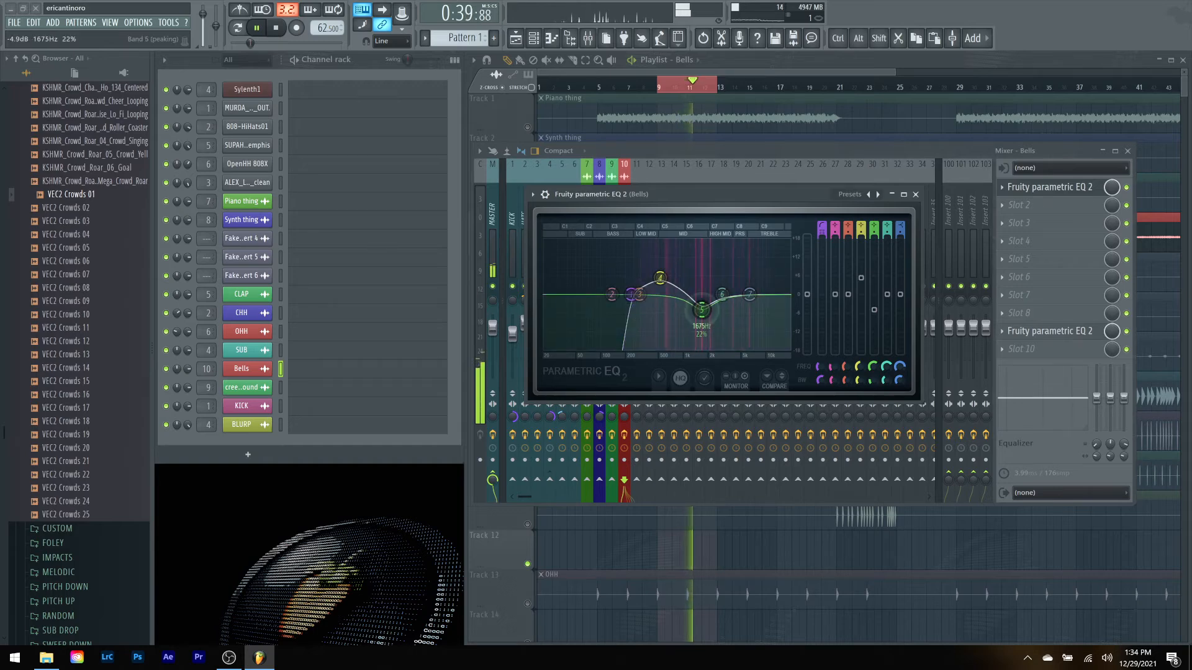
Step: Try a high-frequency cut with band 7 of the Bells EQ during playback
click(750, 294)
key(space)
drag(749, 294, 756, 322)
key(space)
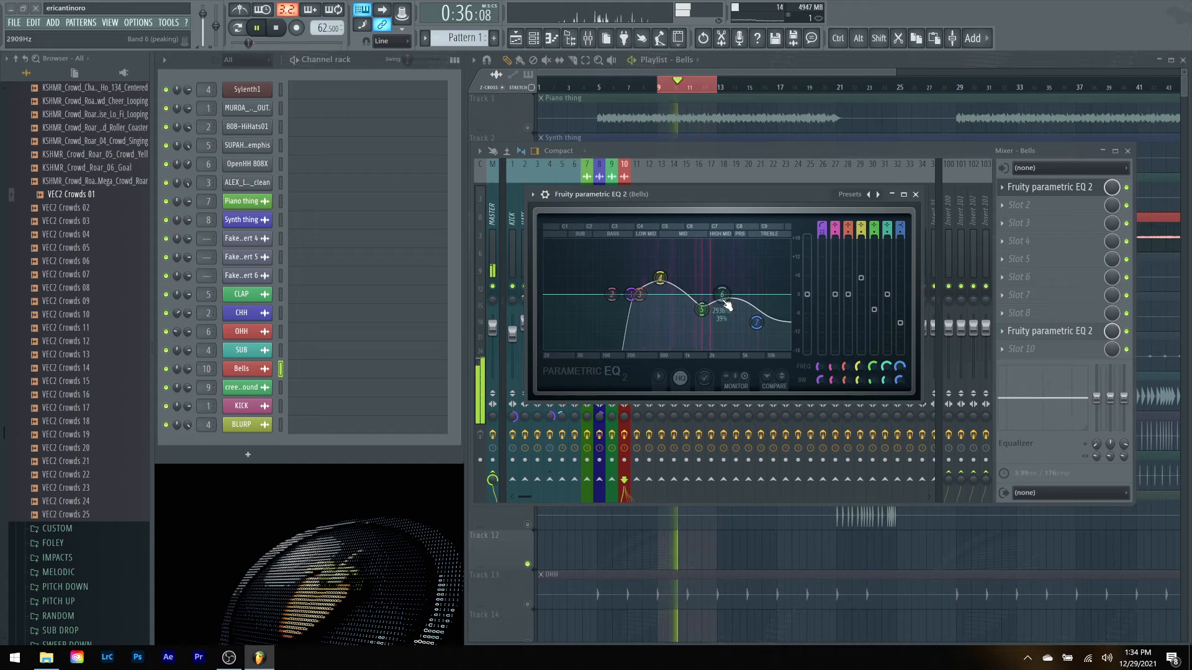
key(space)
Step: Narrow band 6 of the Bells EQ to 18%, sweep it as a boost, settle it as a slight cut, and close the EQ
drag(756, 322, 746, 260)
drag(886, 380, 886, 398)
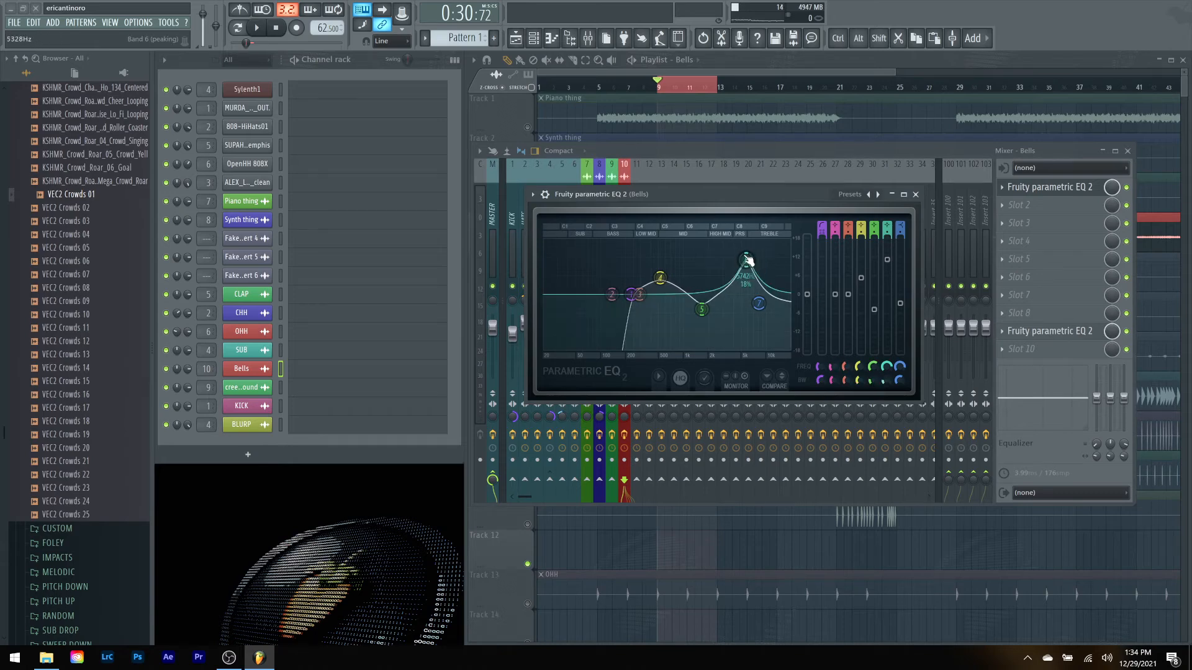
key(space)
drag(747, 261, 758, 295)
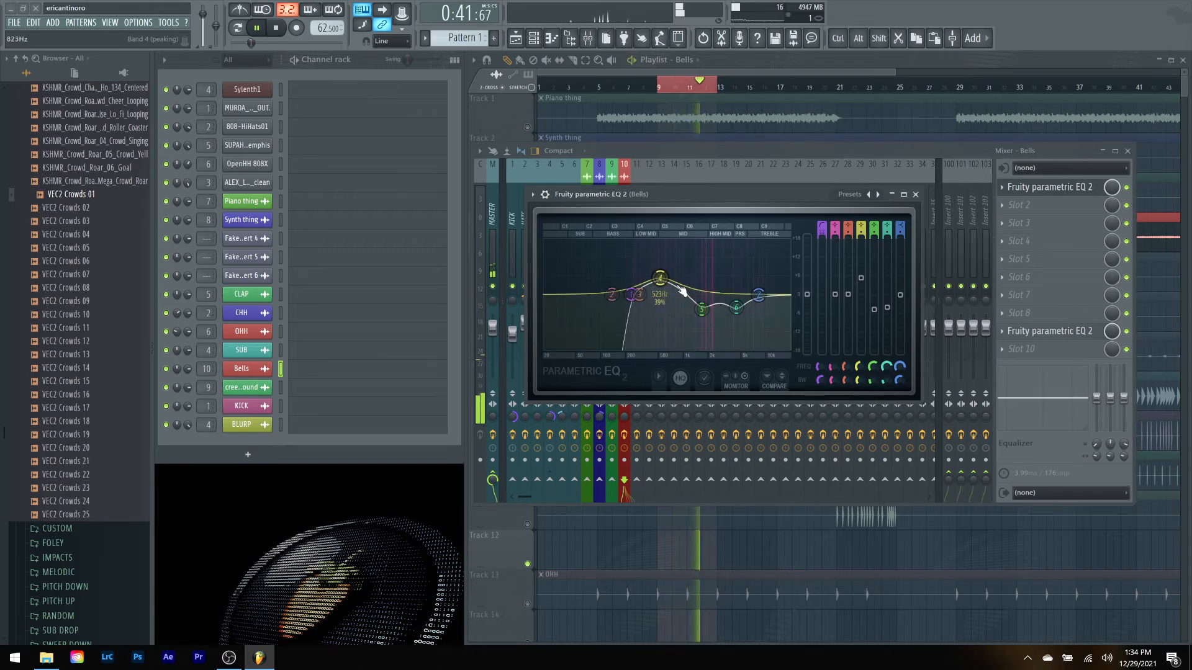
key(space)
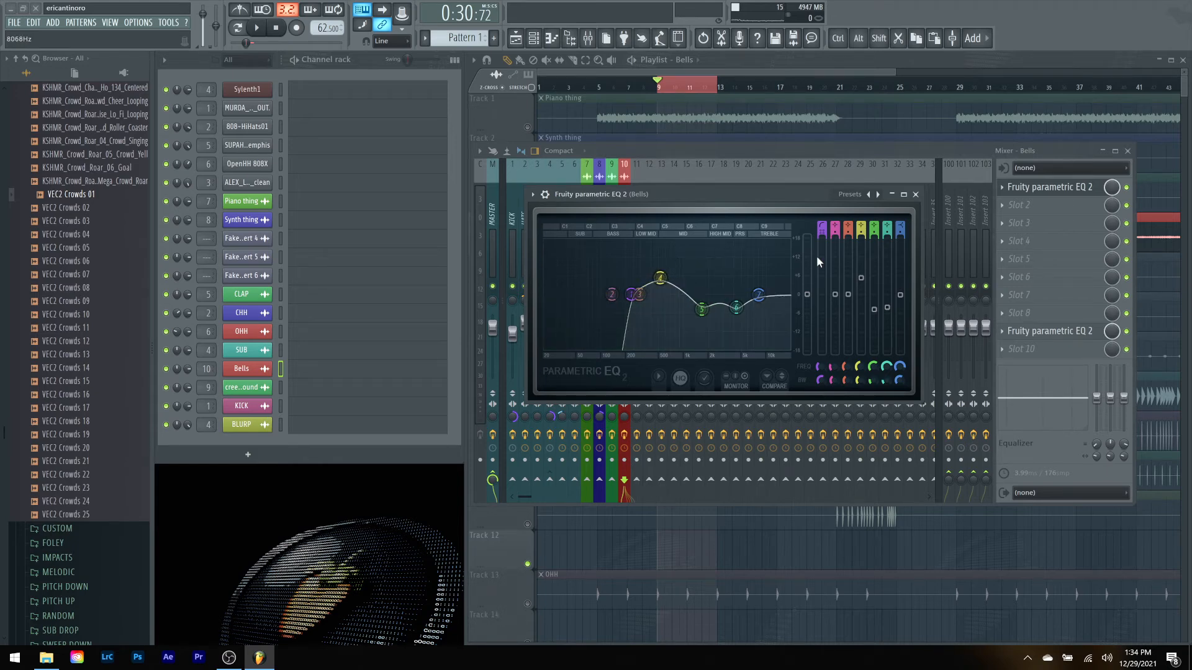
click(916, 195)
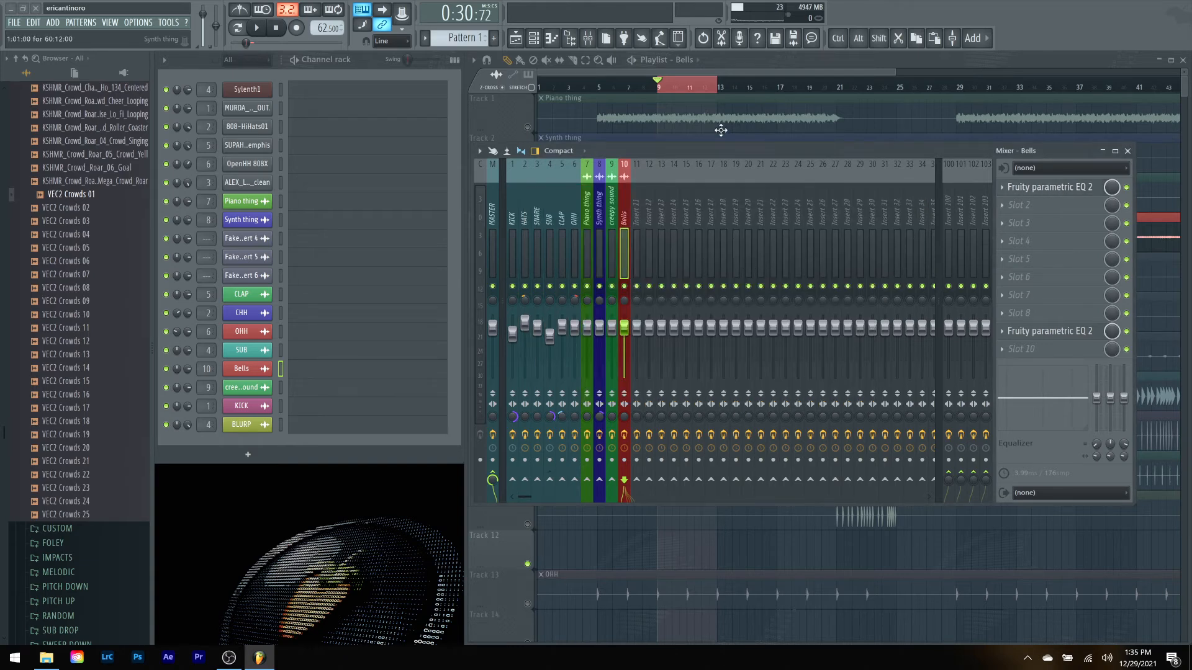
Step: Unmute the Piano thing, Synth thing and creepy sound playlist tracks and audition them together with Bells
key(F9)
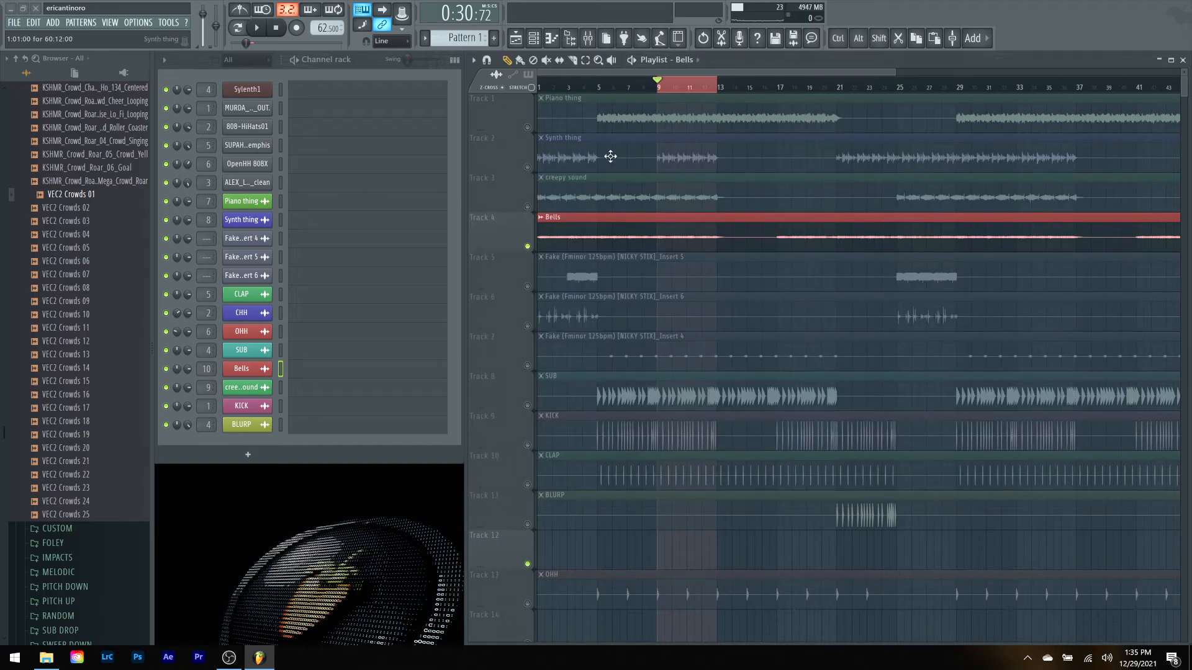
click(527, 206)
click(527, 166)
click(529, 128)
key(space)
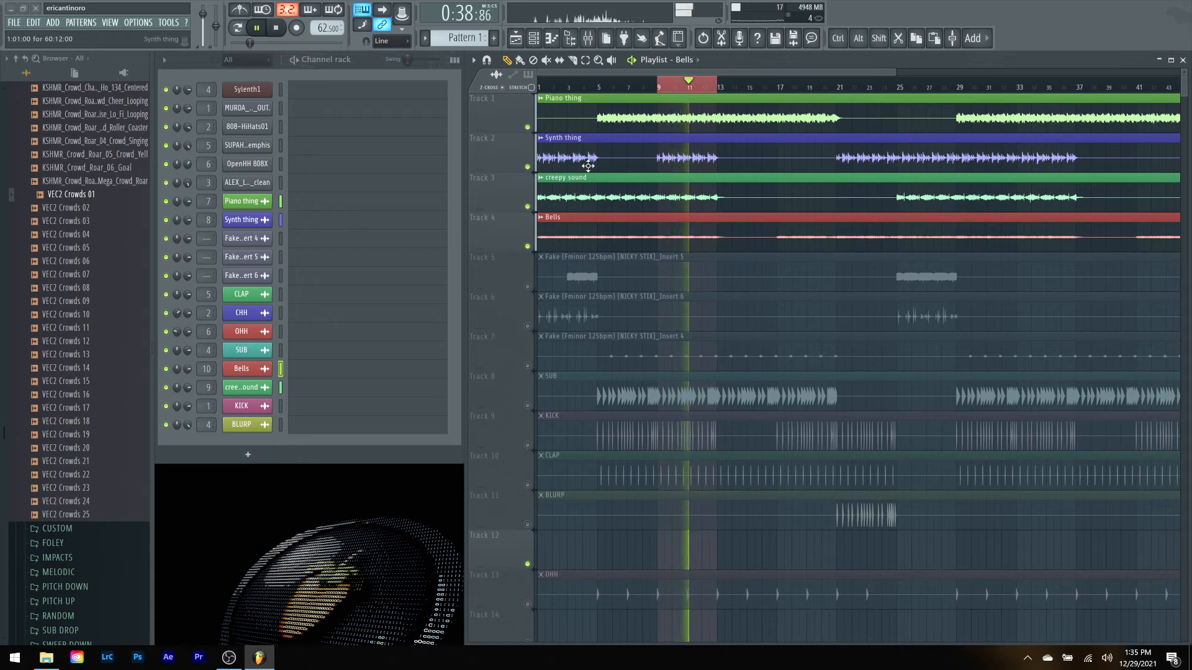
key(space)
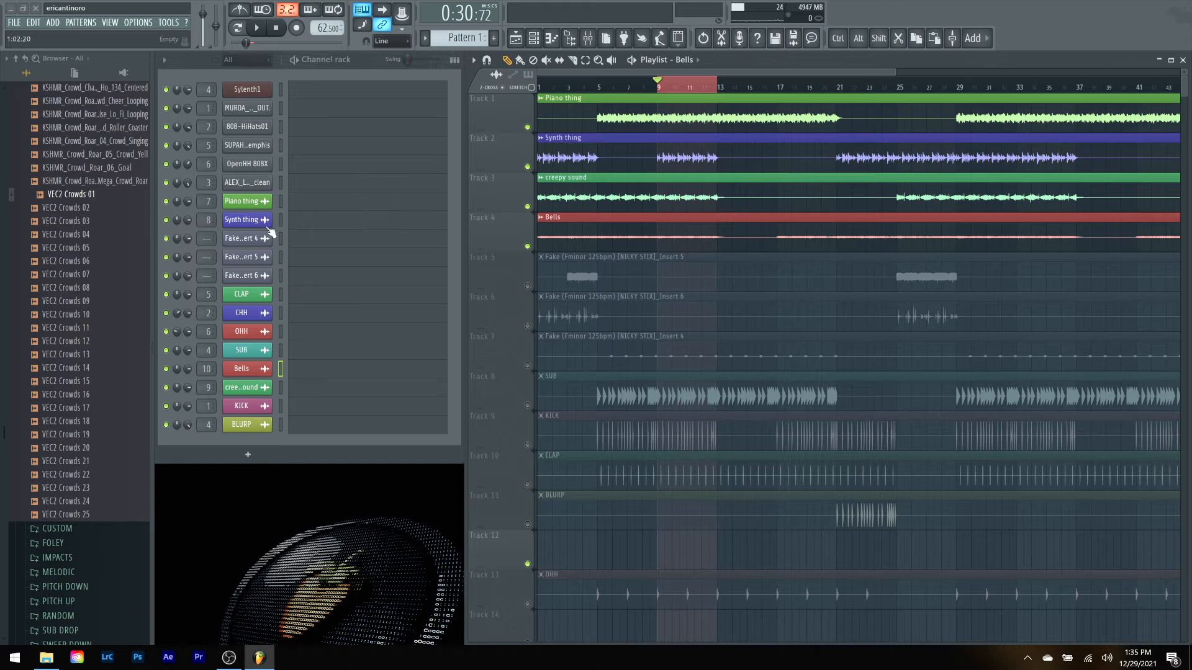
Step: Rename mixer Insert 100 as SYNTHS and give it a magenta colour
click(592, 42)
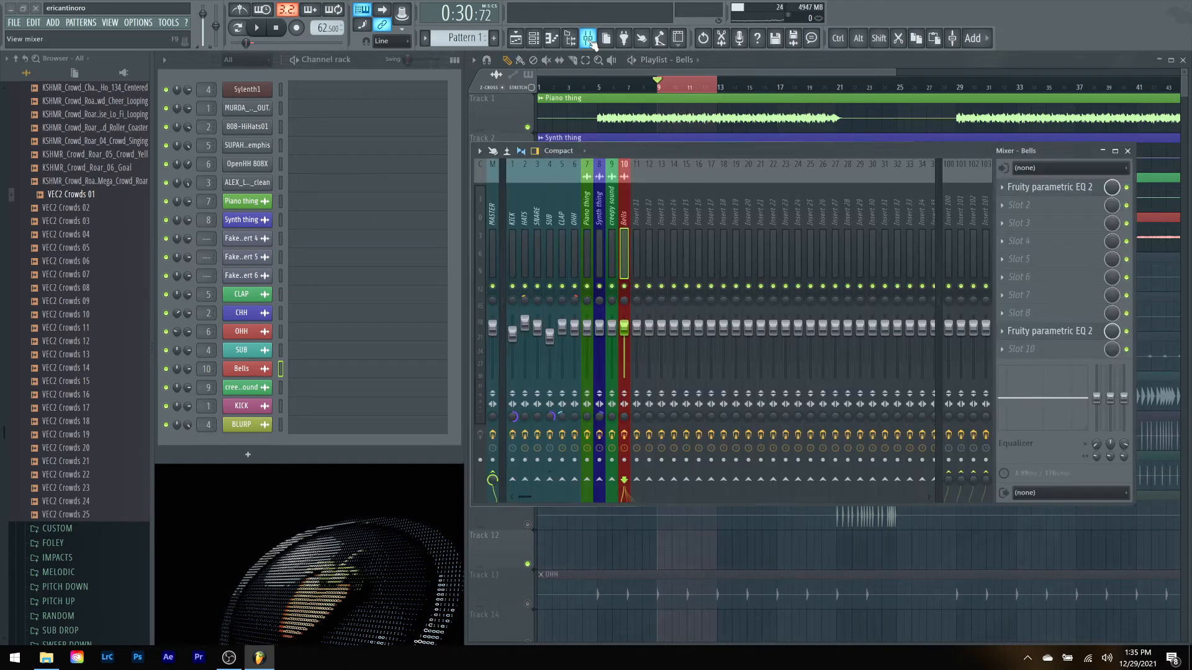
right_click(948, 224)
click(1006, 174)
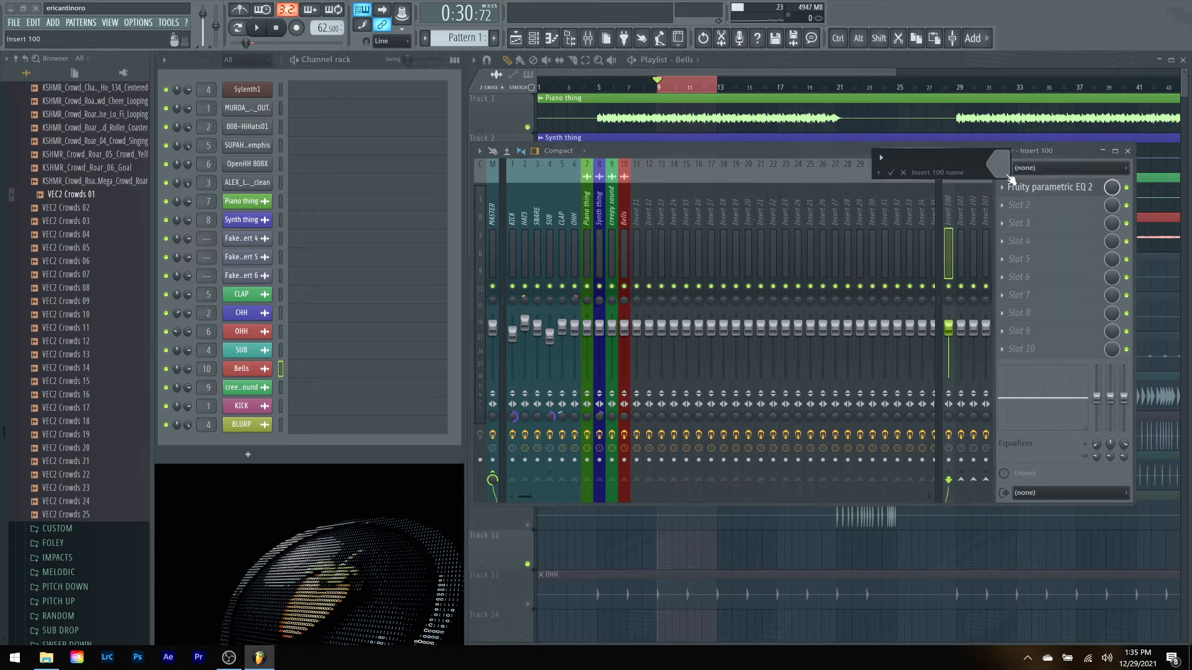
text(SYNTHS)
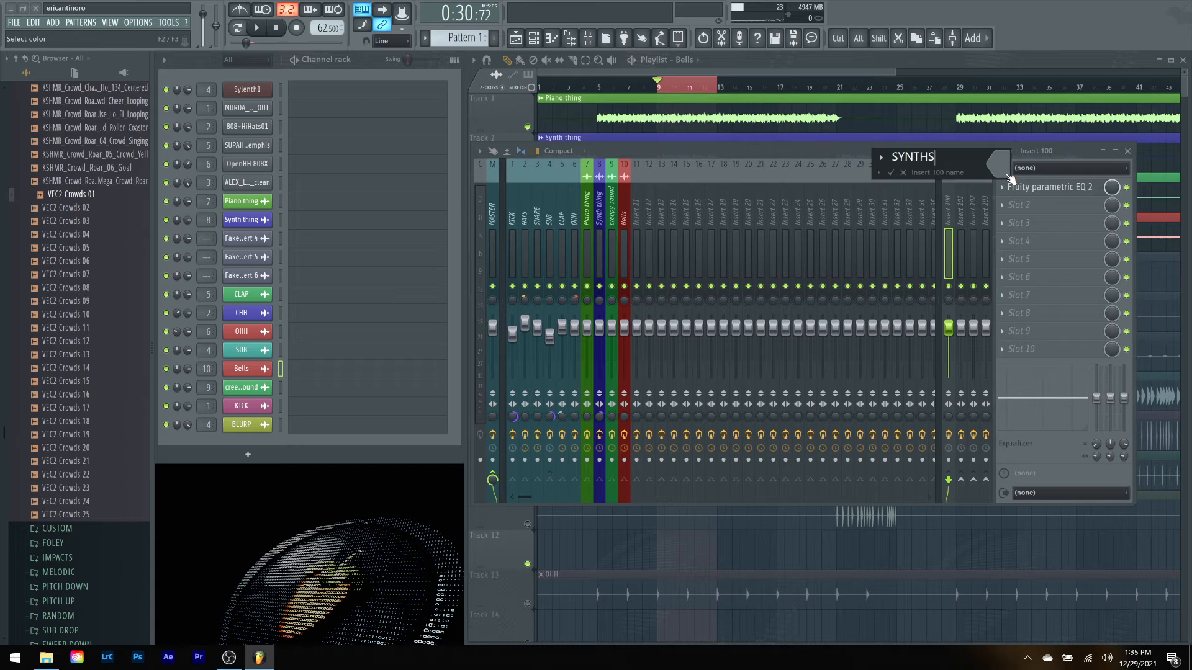
click(1008, 172)
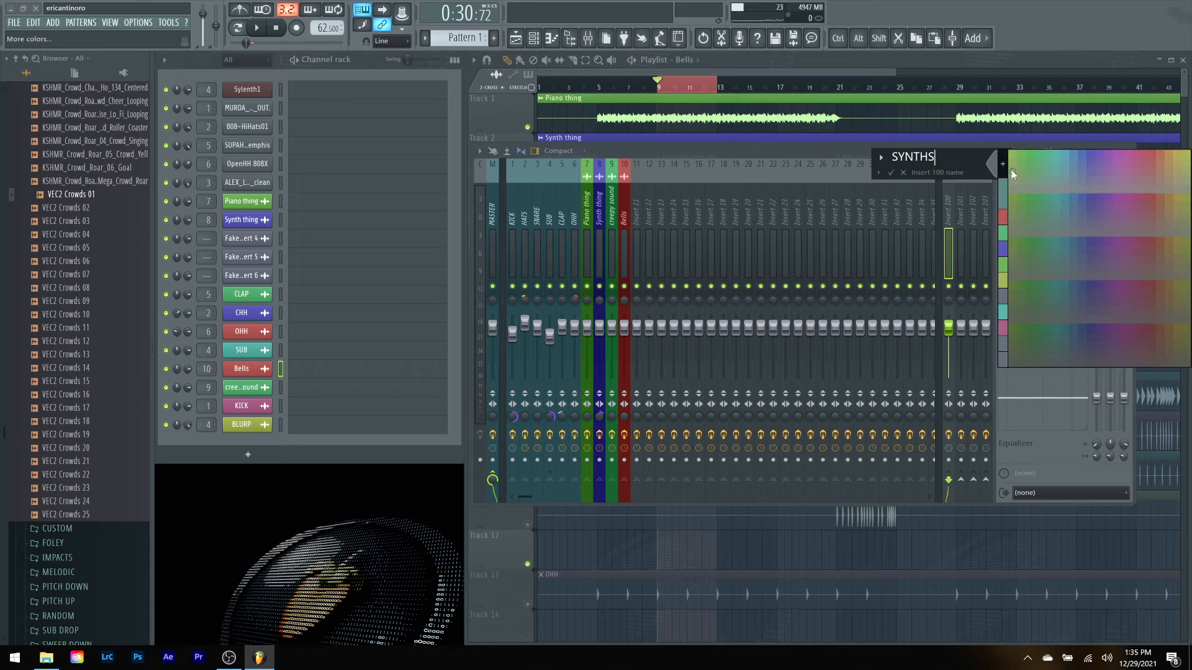
click(1135, 151)
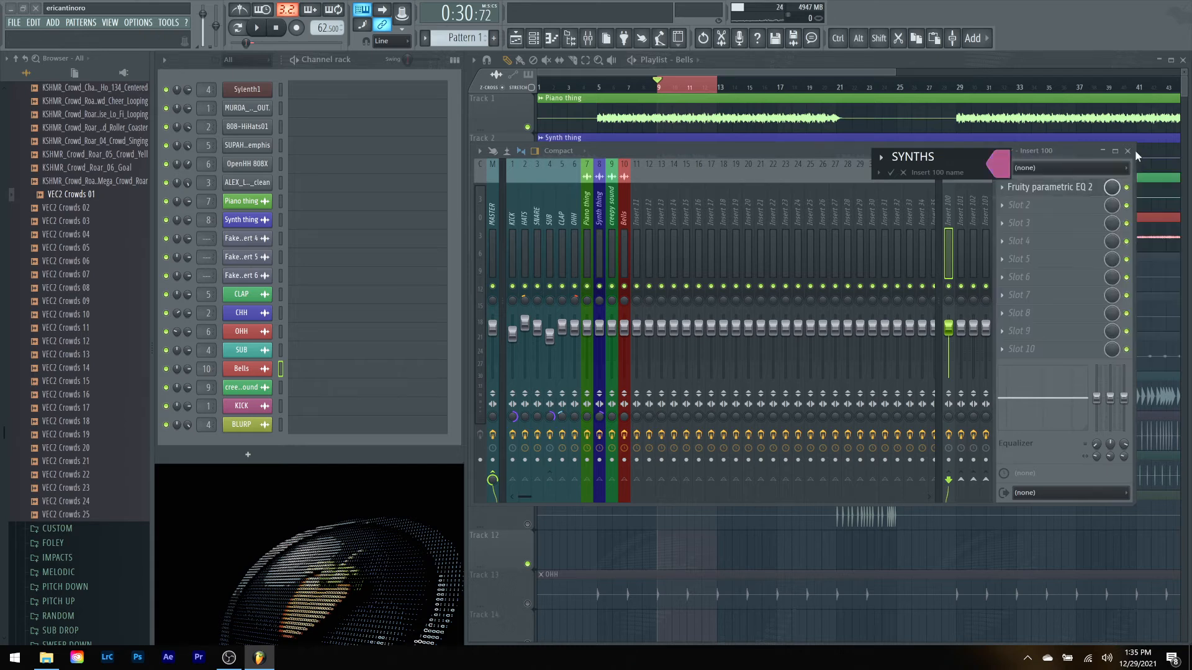
key(Return)
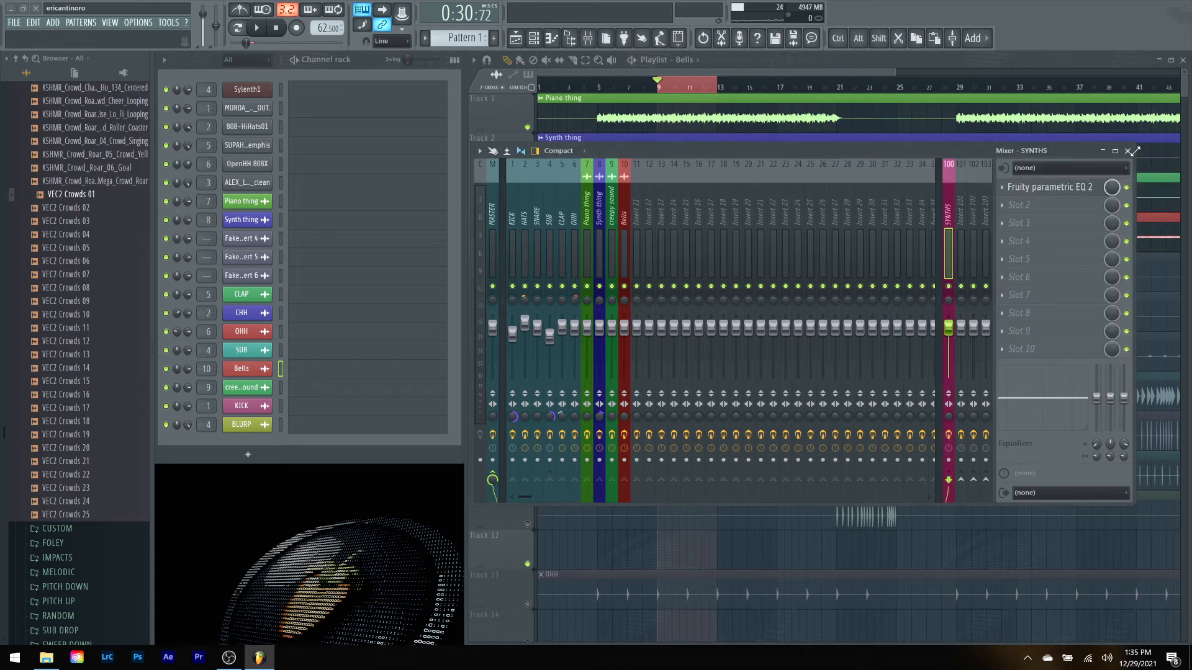
Step: Route the Piano thing, Synth thing, creepy sound and Bells mixer tracks to SYNTHS instead of the Master
click(589, 243)
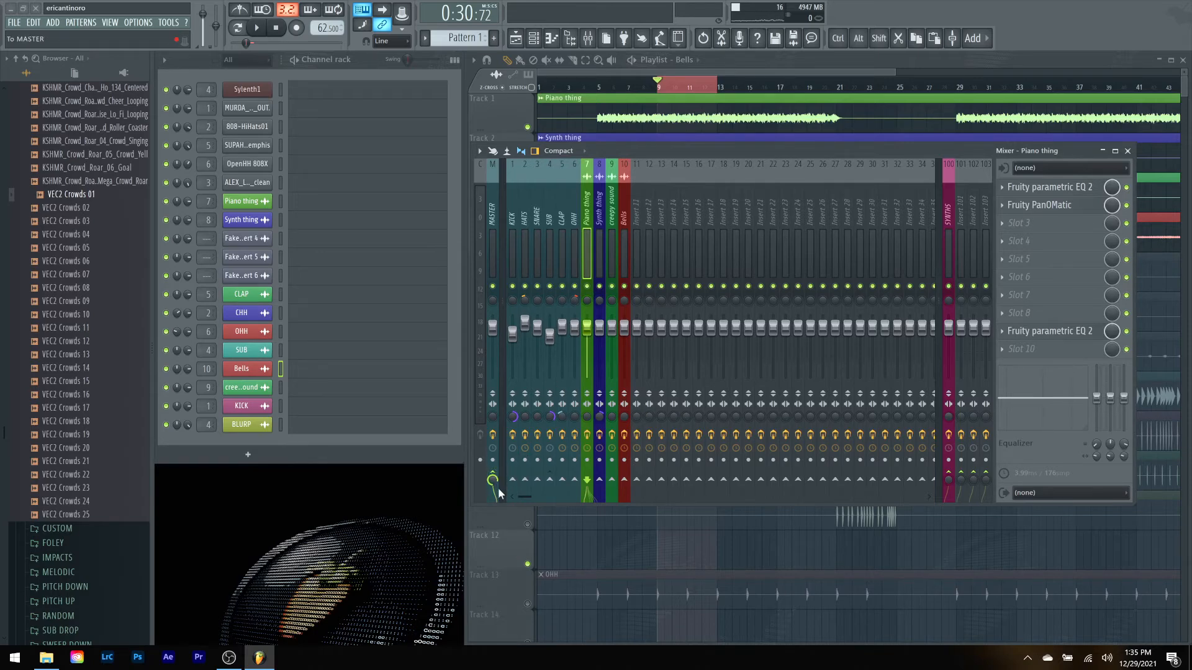
drag(495, 488, 495, 497)
click(598, 255)
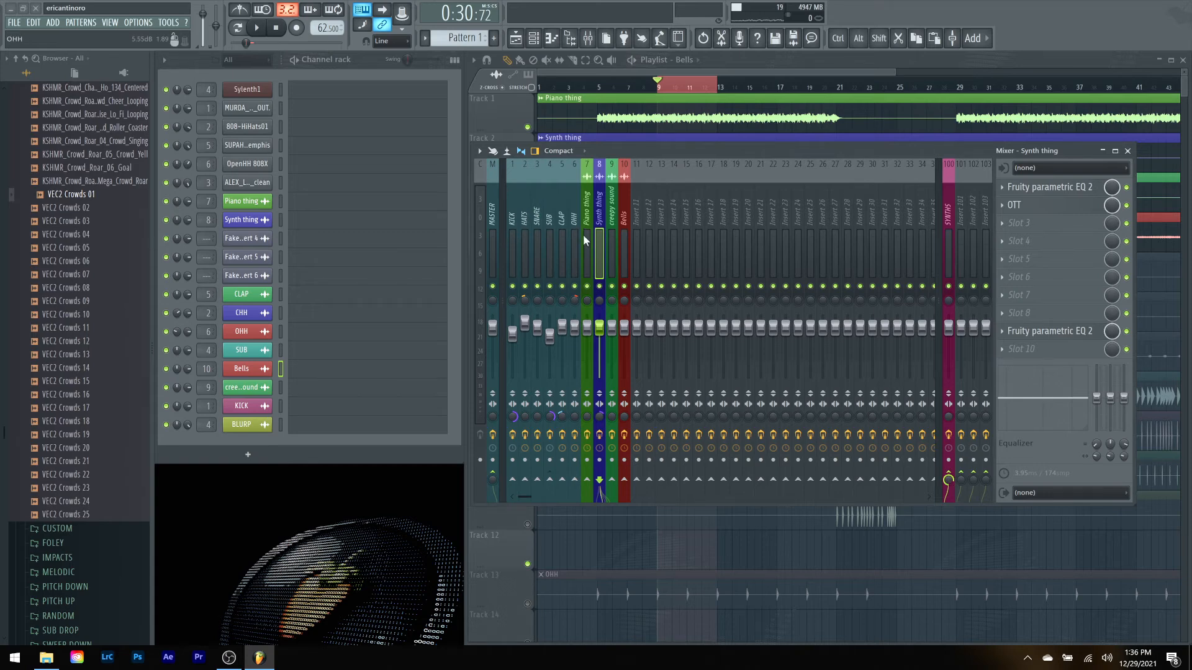
click(610, 245)
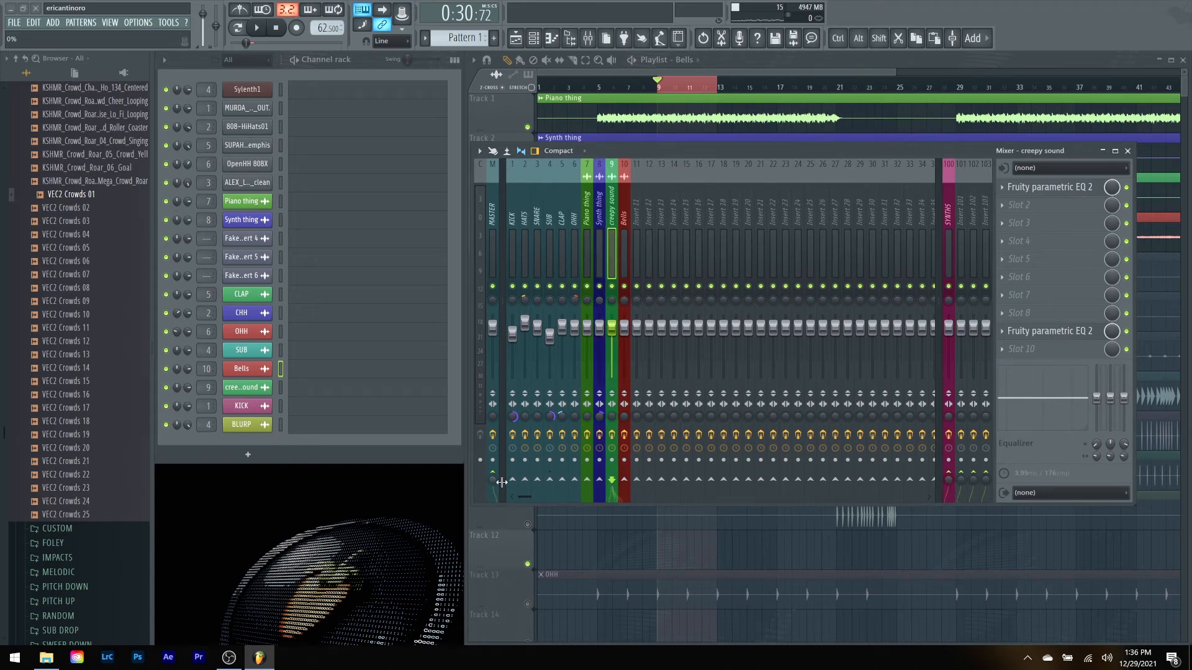
drag(950, 479, 949, 462)
click(623, 249)
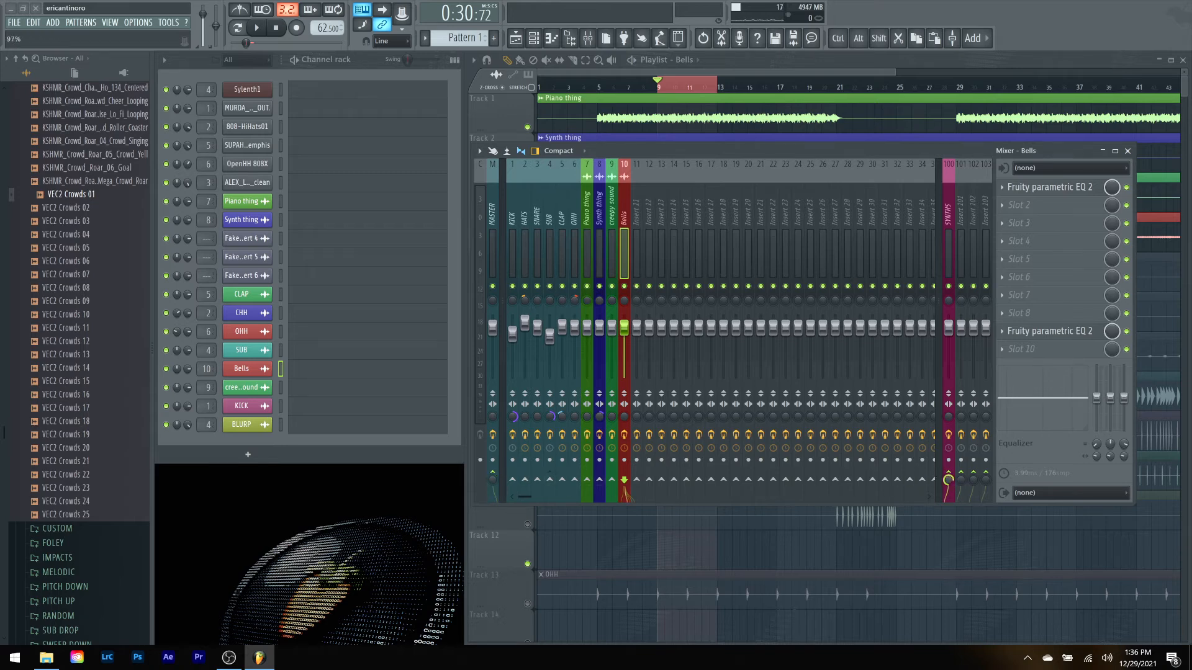
Step: Check the routing of the creepy sound, Synth thing and Piano thing tracks, and play the loop to verify signal on SYNTHS
click(612, 251)
click(599, 252)
click(590, 253)
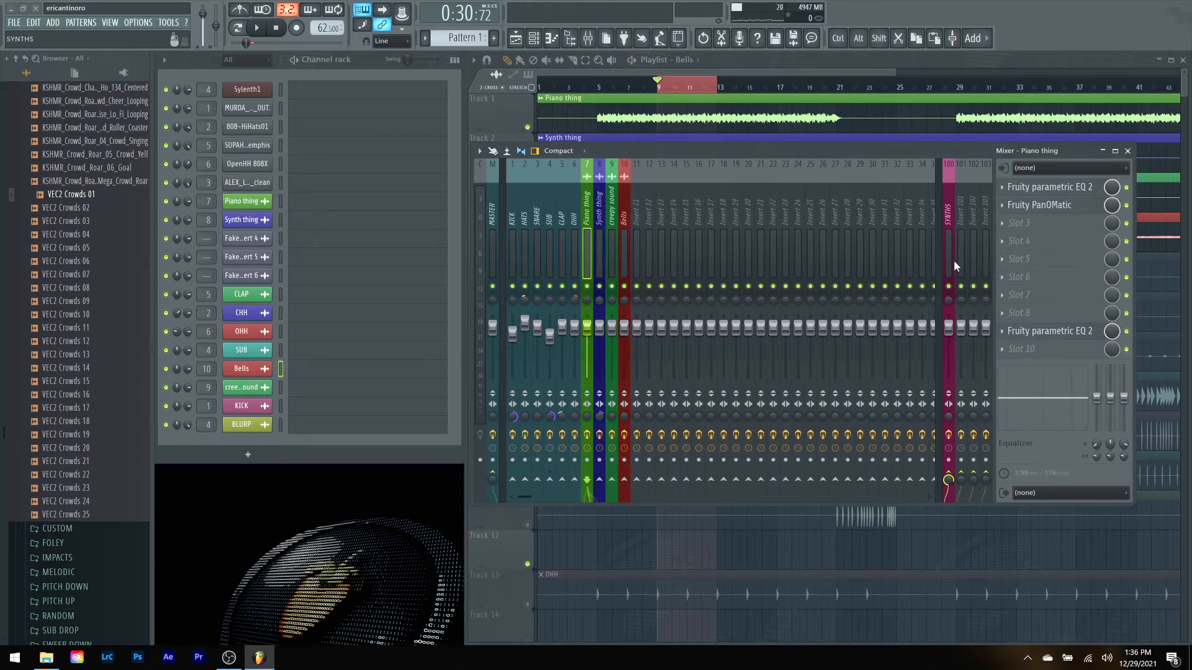
key(space)
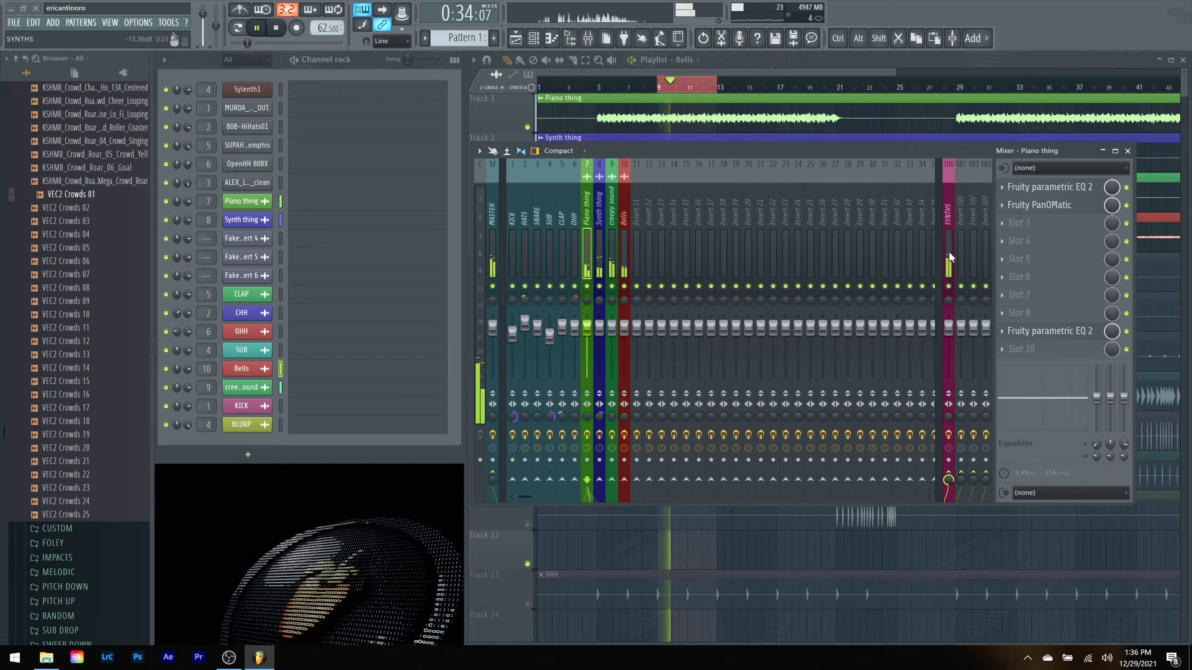
key(space)
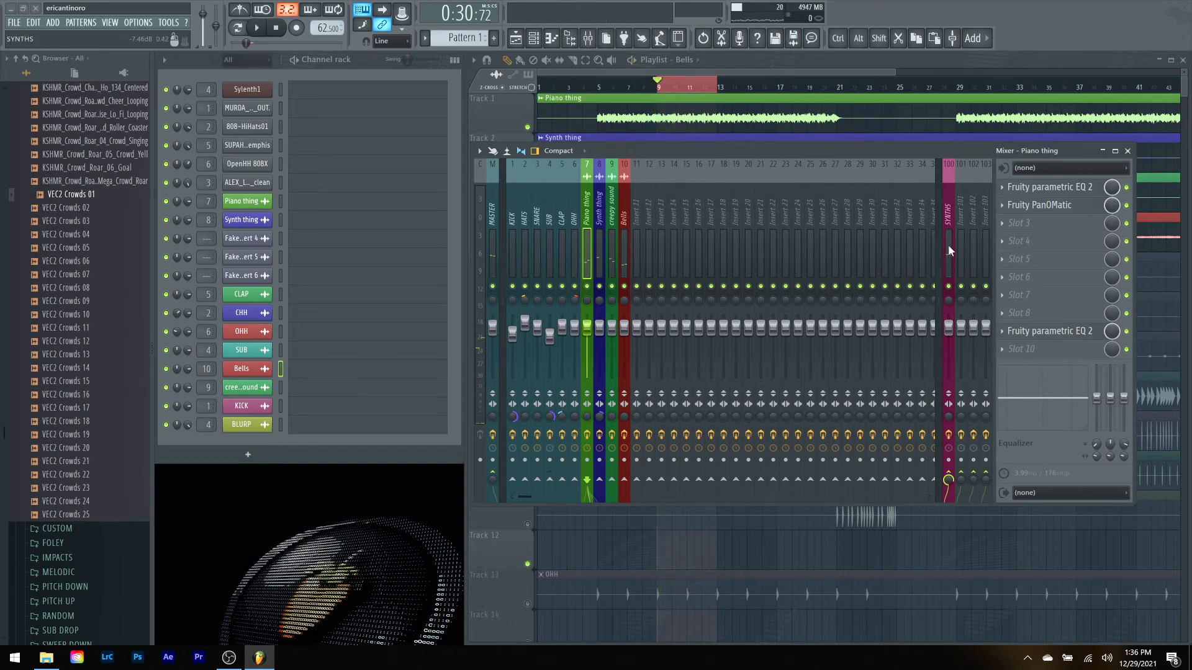
Step: Open the SYNTHS track's Fruity parametric EQ 2 during playback and boost band 5 by about 11 dB near 1732 Hz with a narrower bandwidth
click(948, 246)
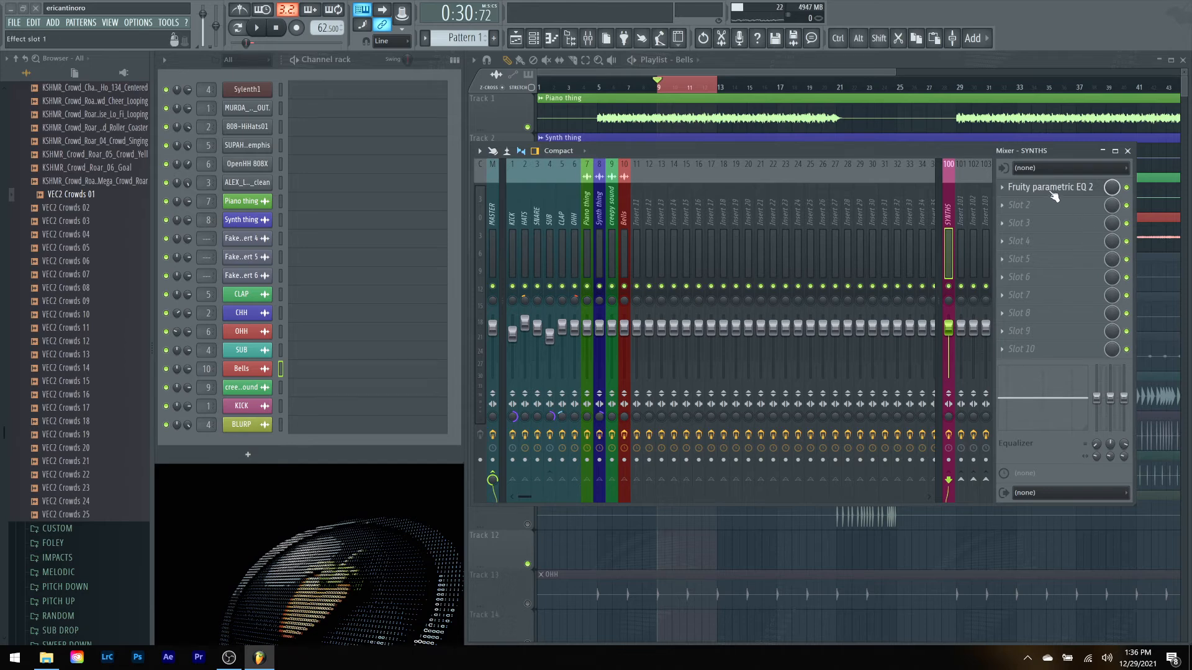
key(space)
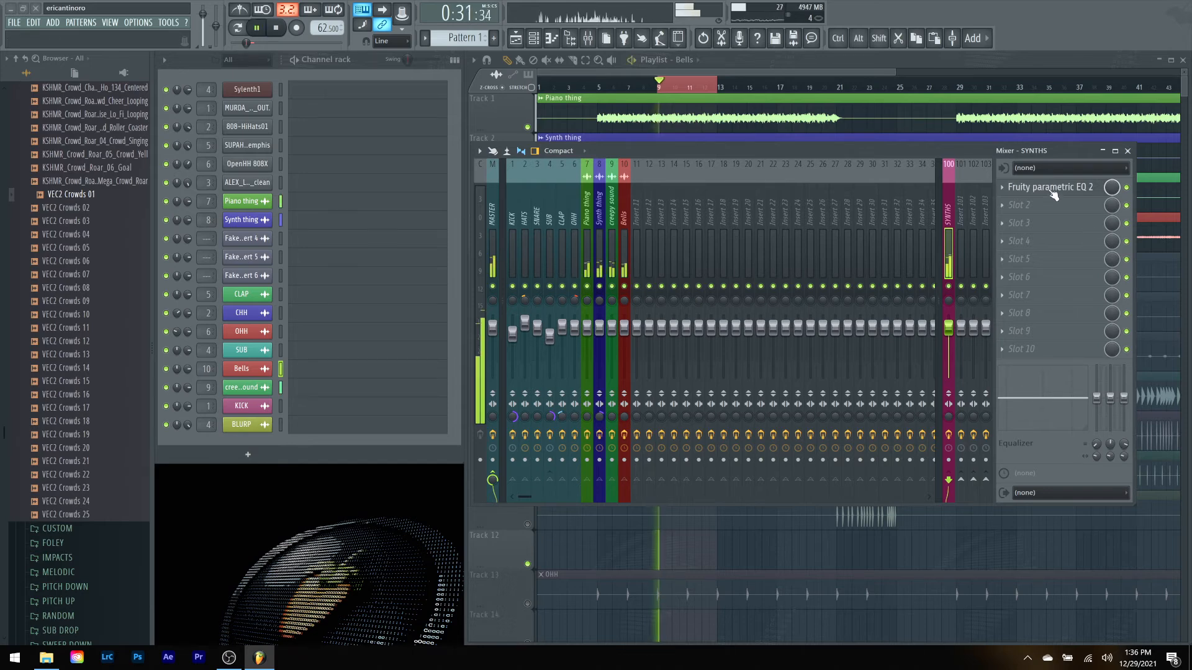
click(1051, 189)
drag(218, 65, 683, 165)
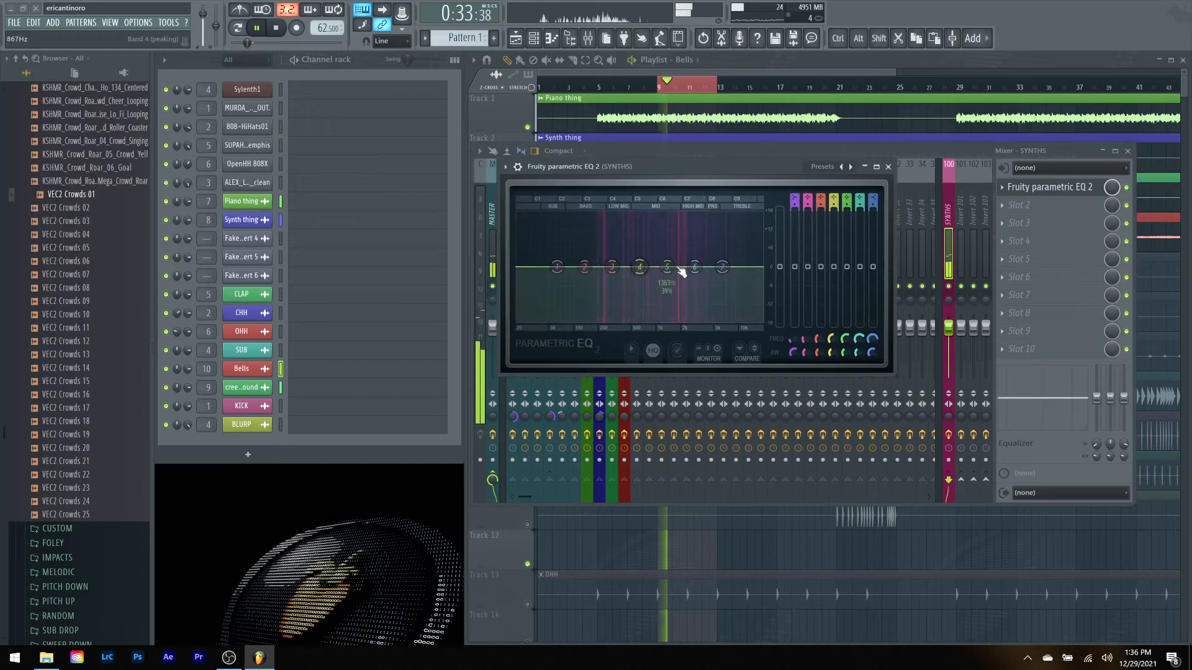
drag(667, 266, 677, 234)
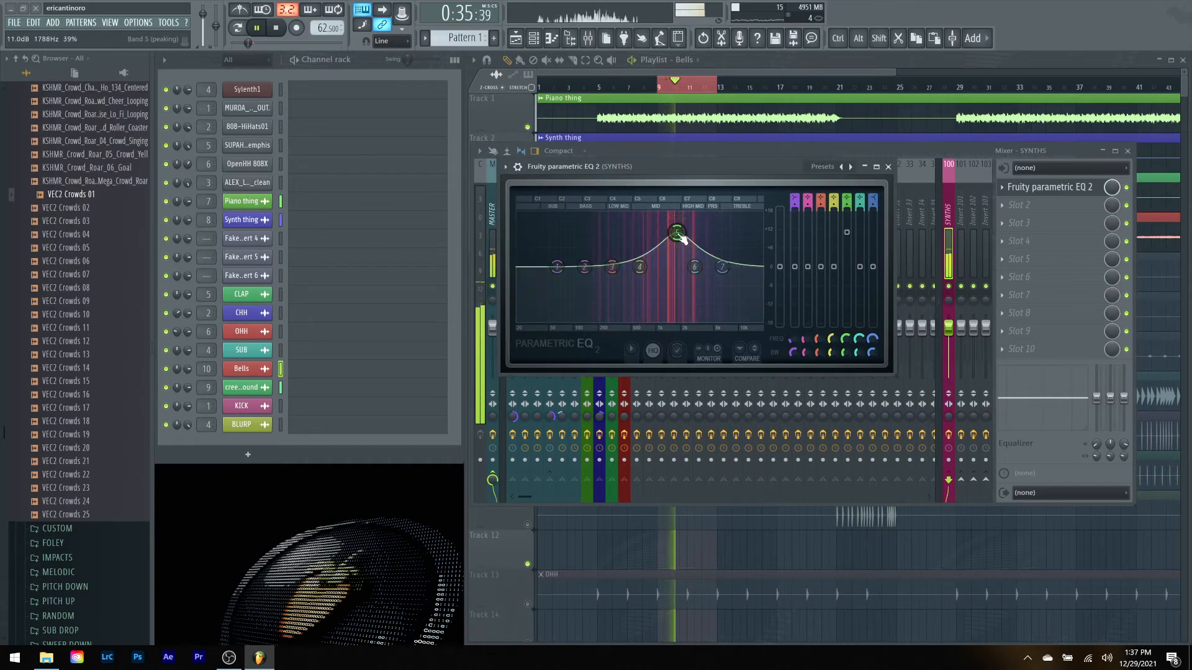
drag(844, 355, 845, 342)
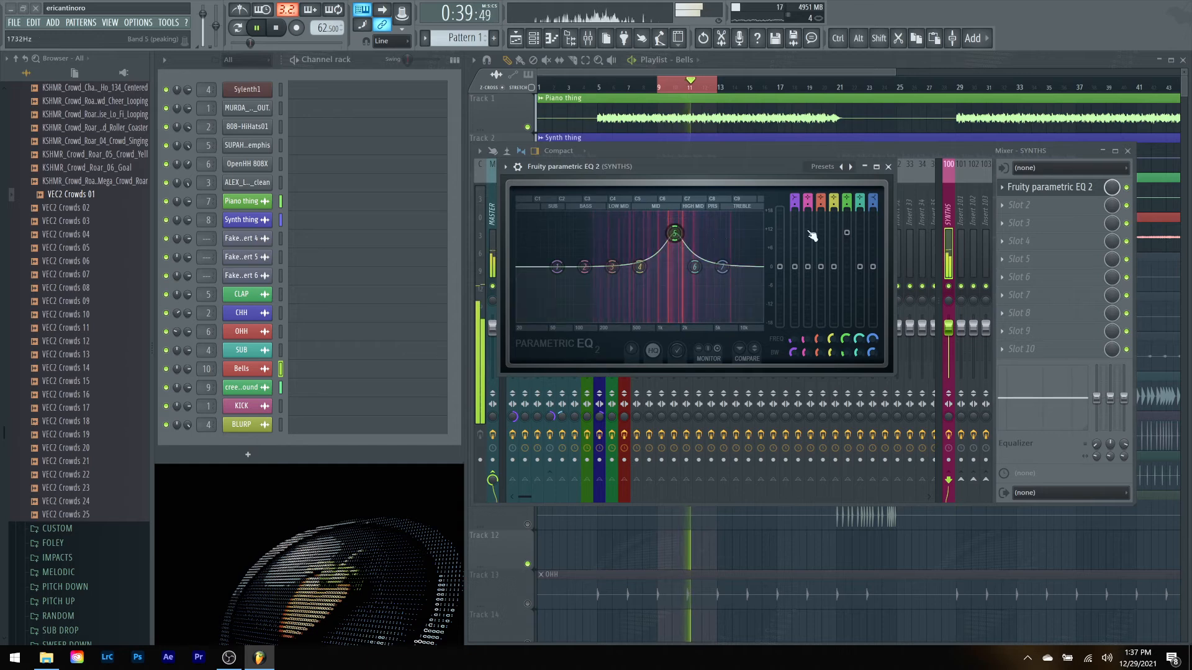
Step: Cut band 5 of the SYNTHS EQ by about 3 dB near 1675 Hz, adjust its bandwidth, and dip band 4 slightly
drag(677, 233, 674, 277)
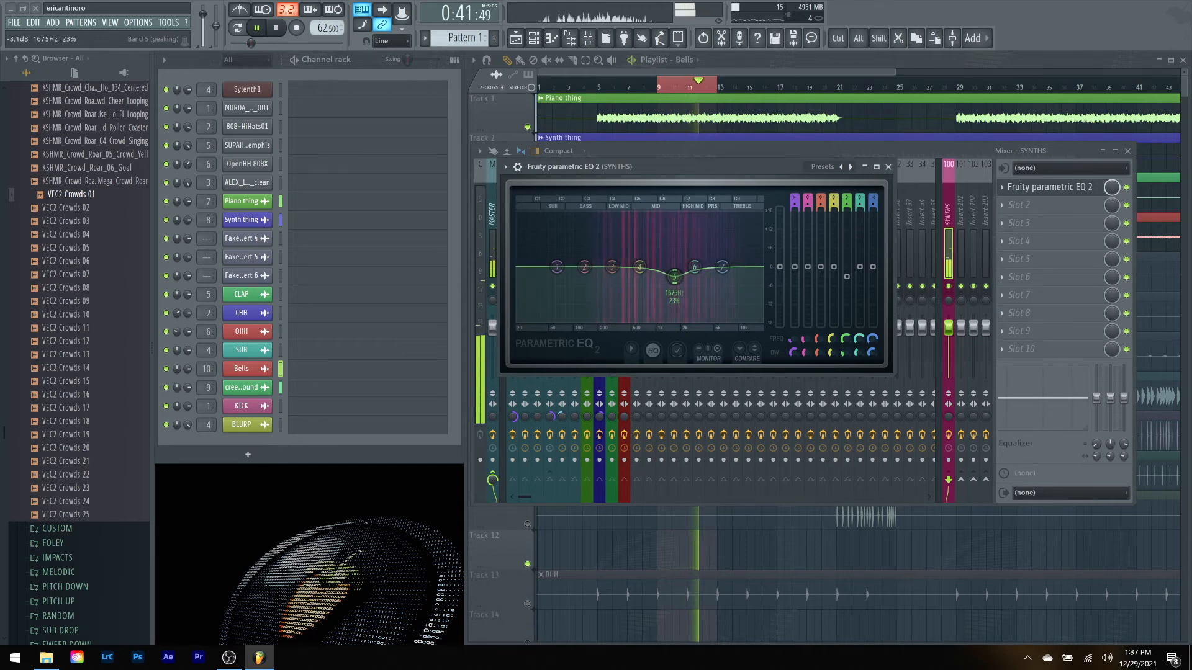
drag(846, 353, 846, 362)
drag(674, 277, 674, 276)
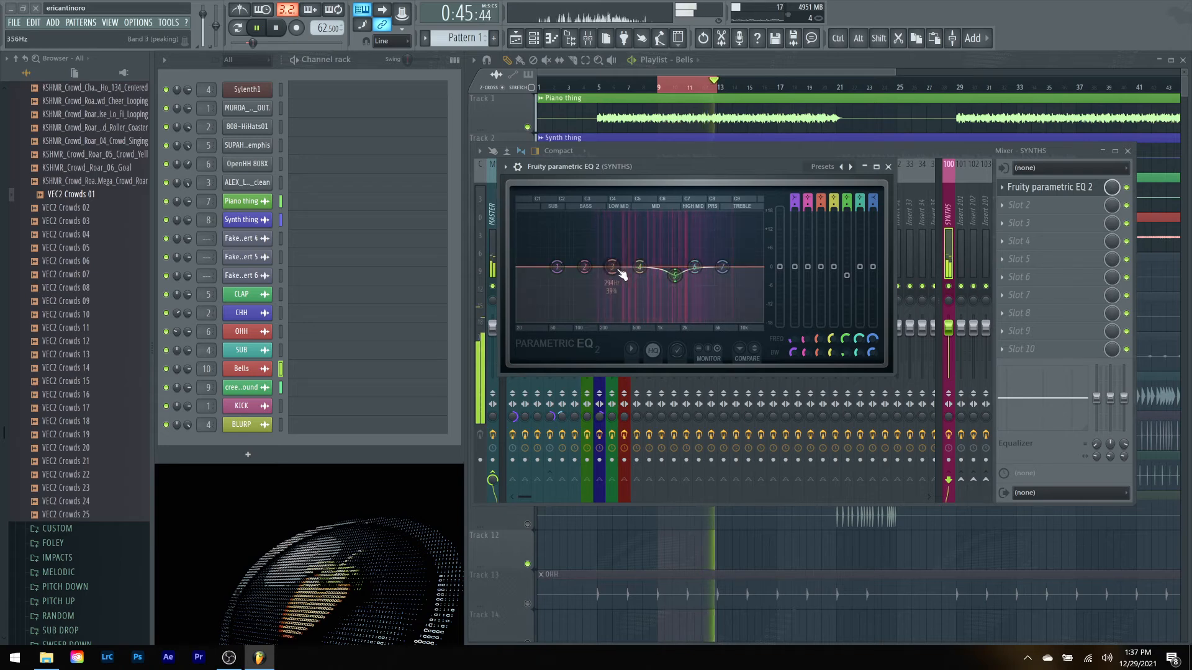
mouse_move(641, 274)
mouse_down()
mouse_move(639, 224)
mouse_move(639, 271)
mouse_up()
Step: Make band 1 of the SYNTHS EQ a steep high-pass filter with its cutoff at about 132 Hz
drag(790, 199, 793, 224)
drag(793, 353, 793, 347)
drag(557, 267, 583, 267)
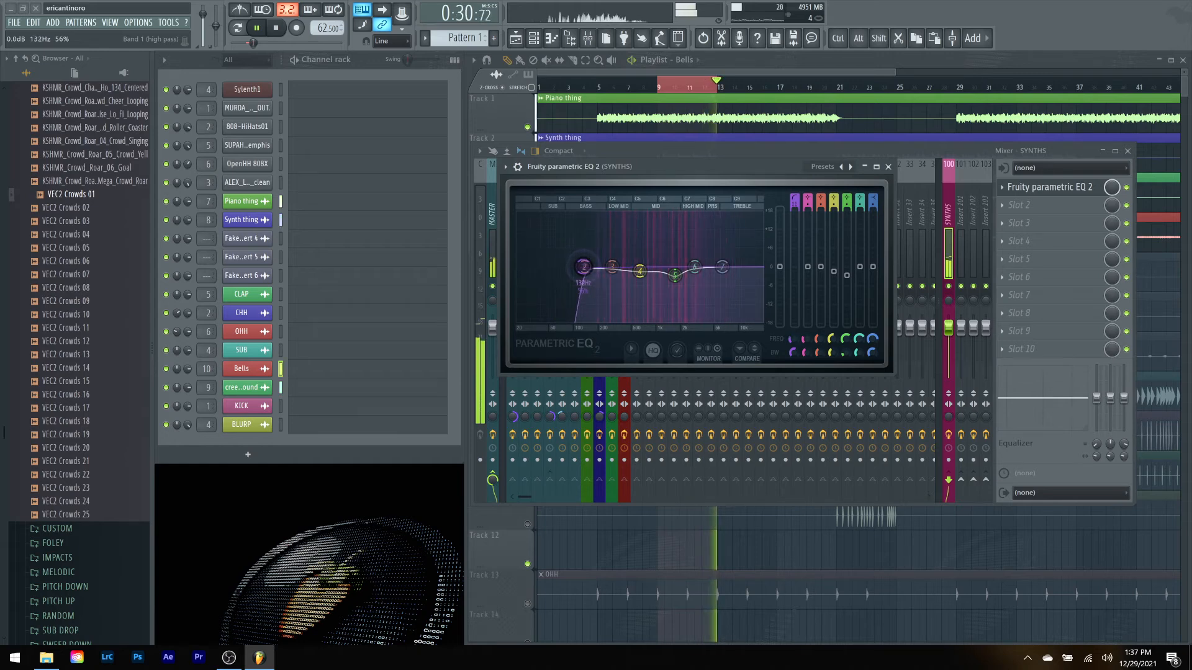
Step: Narrow band 6 to about 15% near 2719 Hz, lower it to a slight cut, close the SYNTHS EQ and stop playback
drag(698, 272, 692, 233)
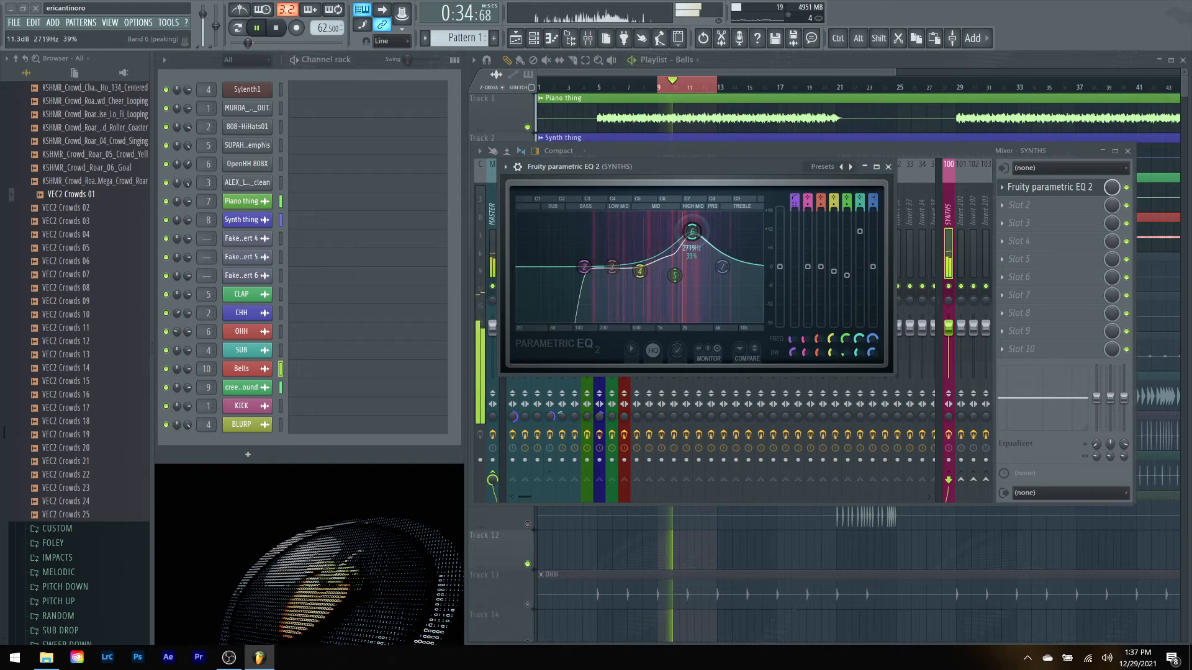
scroll(692, 233, down, 6)
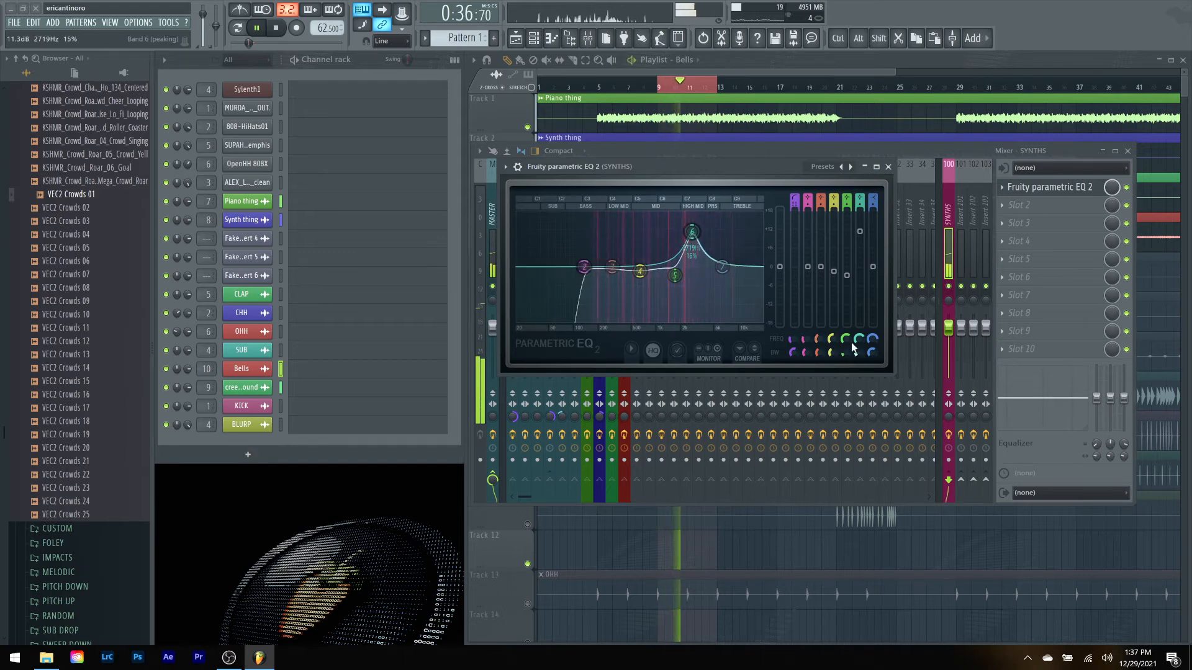
drag(866, 236, 860, 280)
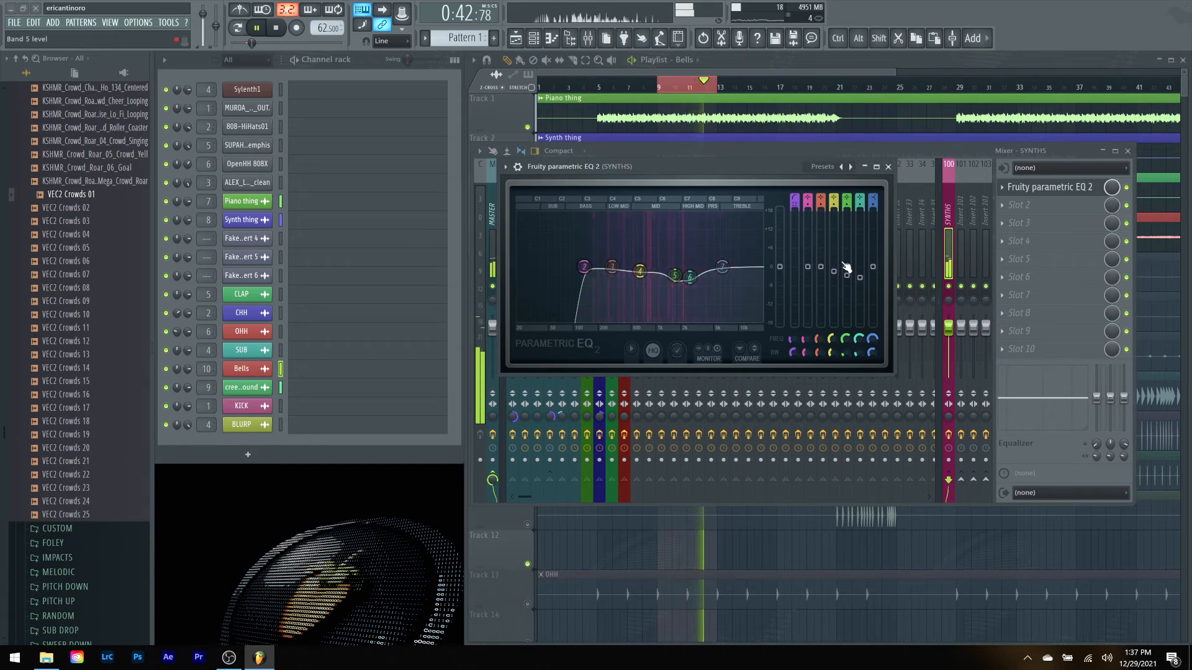
click(887, 166)
key(space)
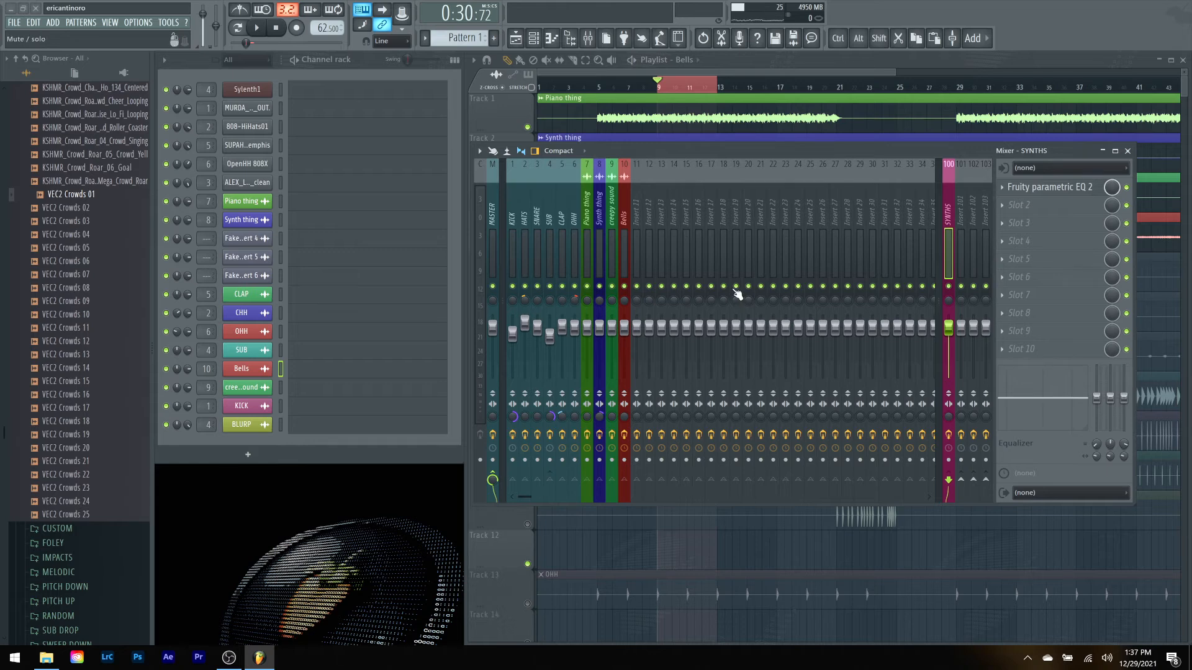
Step: Play the mix and lower the Synth thing mixer track's level to about -1.5 dB
key(space)
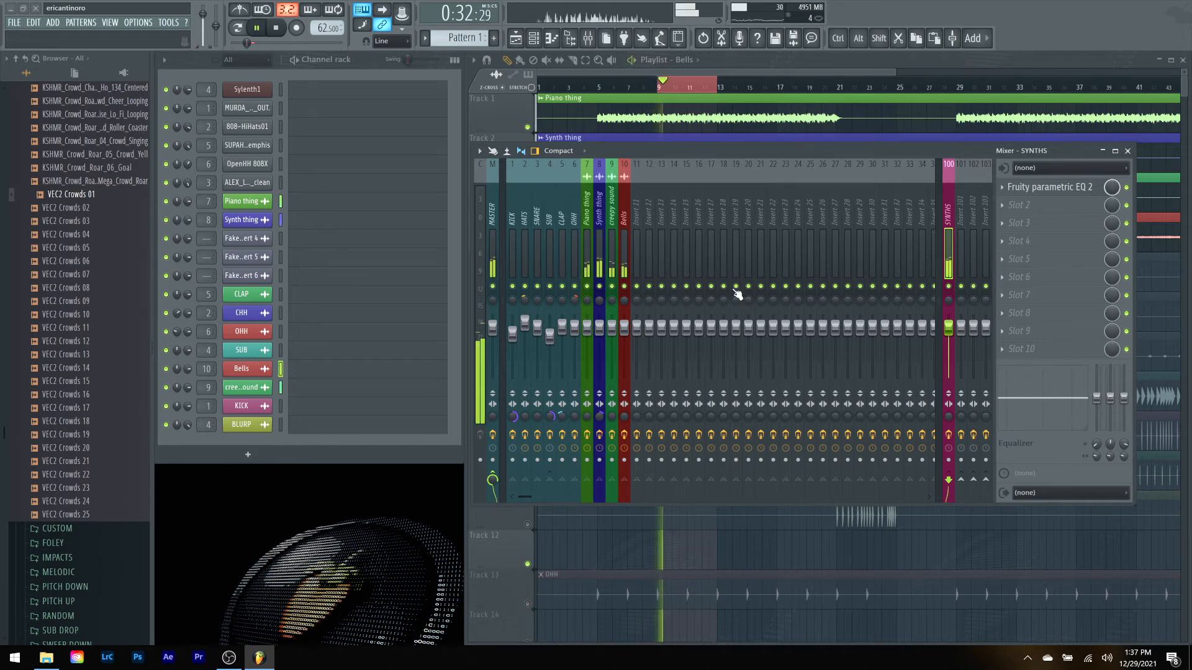
click(598, 262)
drag(604, 330, 604, 333)
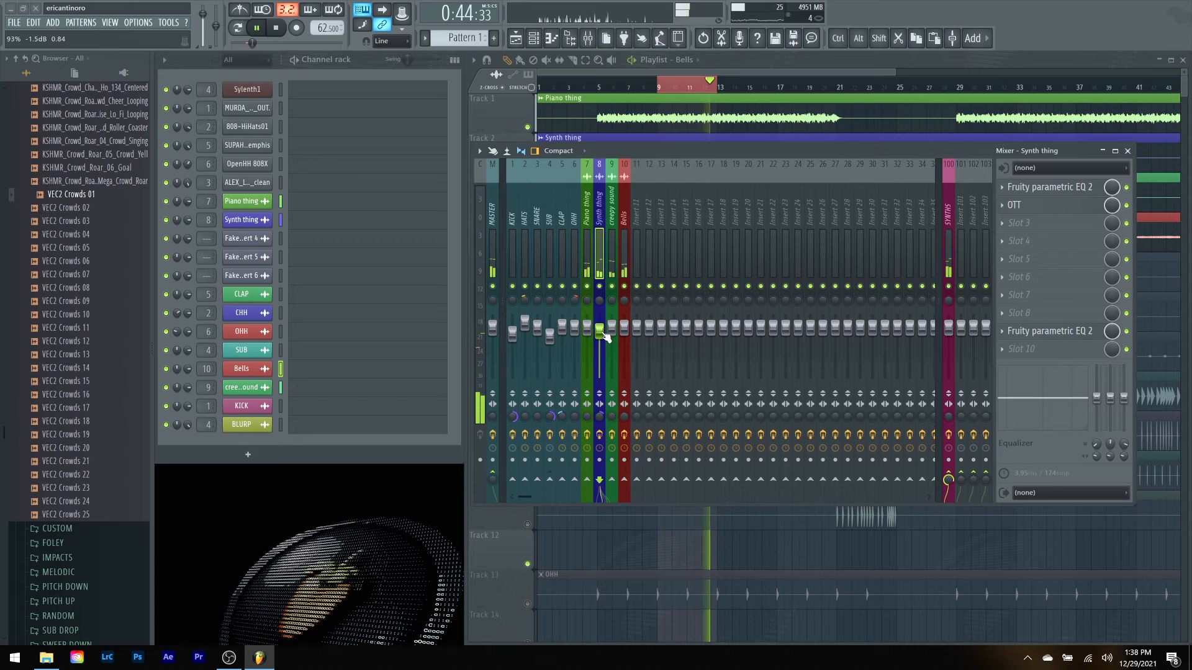
key(space)
Step: Load Fruity PanOMatic in the Bells track's effect slot 2, switch it off, and audition the mix briefly
click(623, 263)
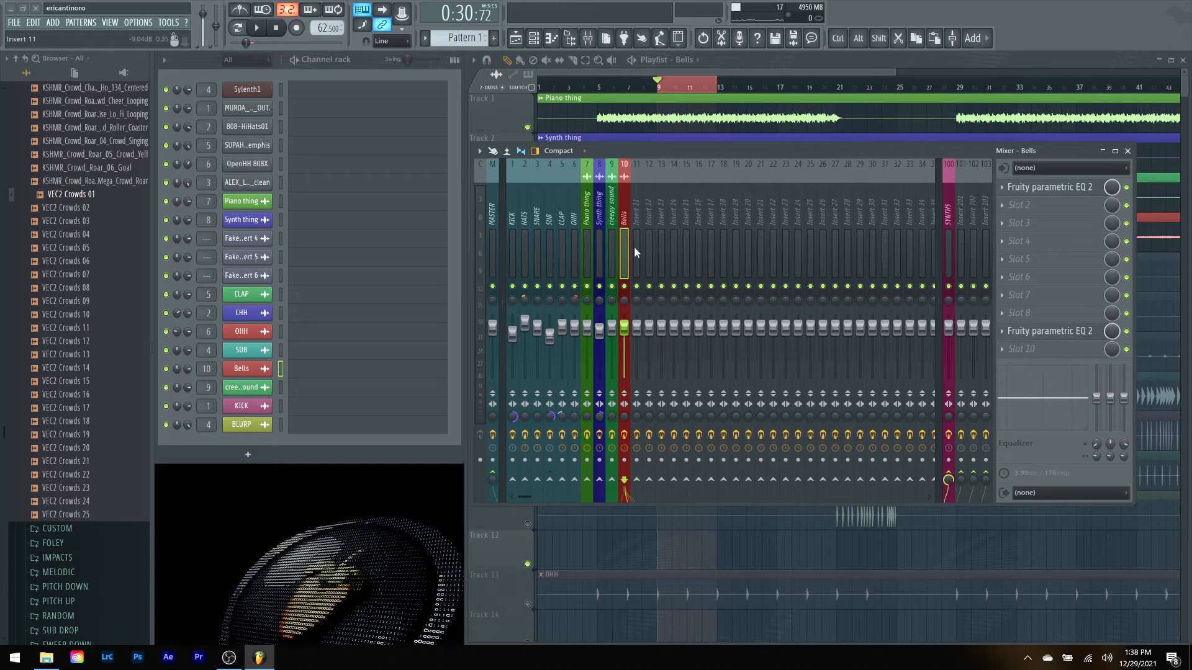
click(1003, 207)
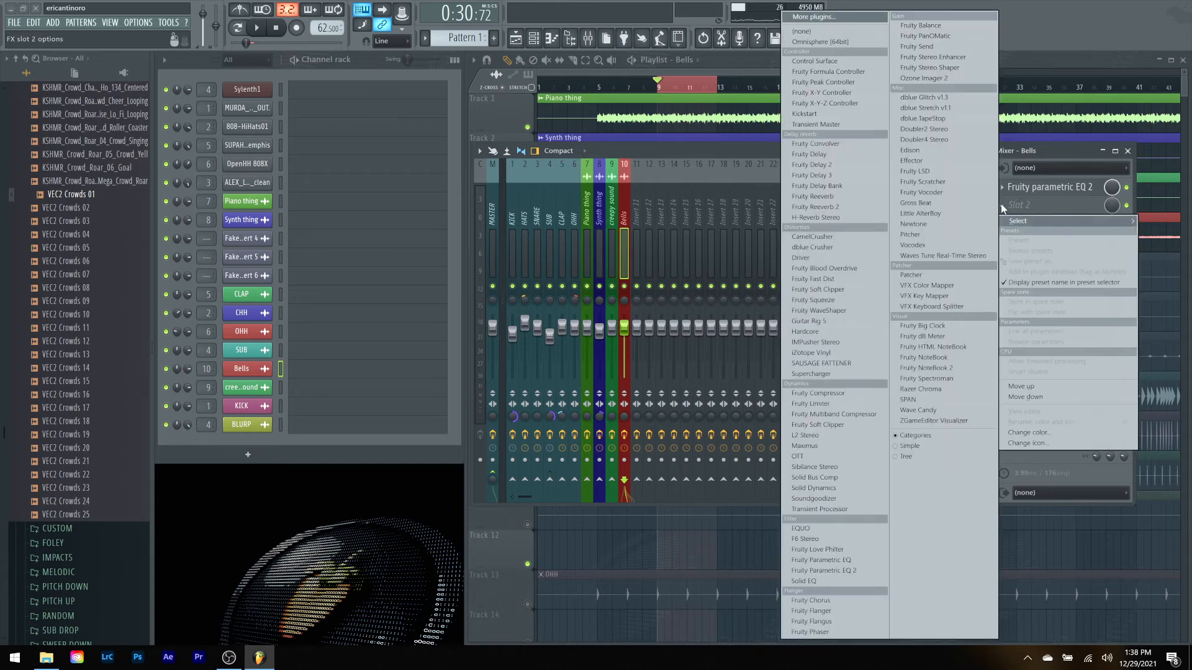
click(950, 37)
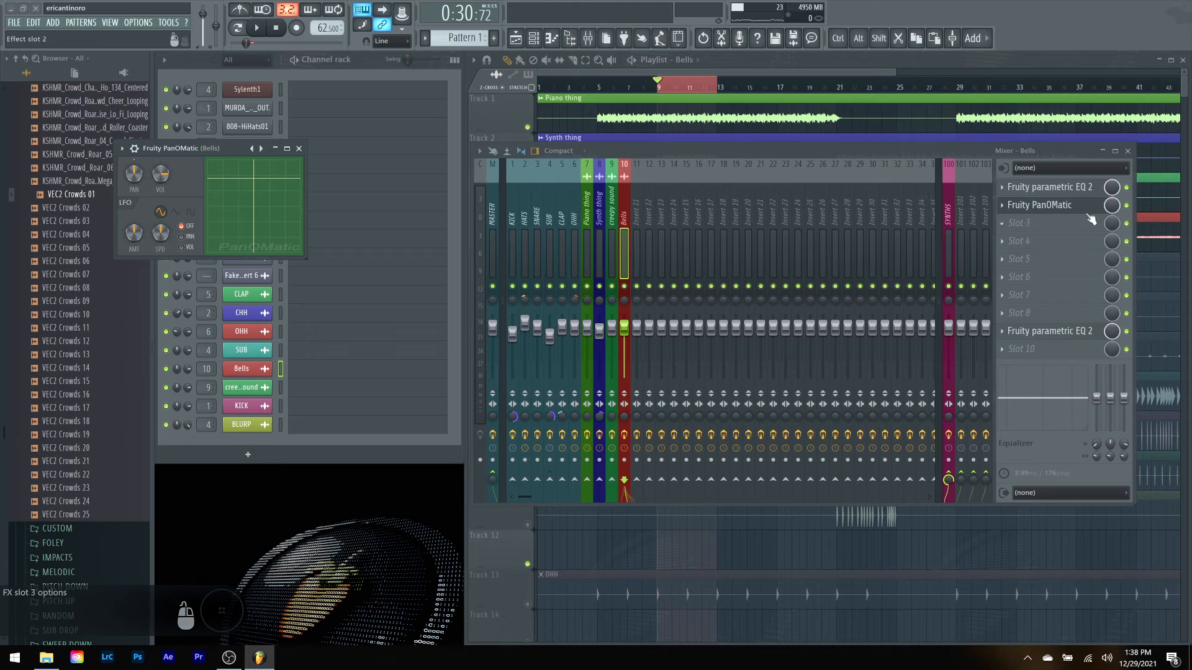
click(1056, 205)
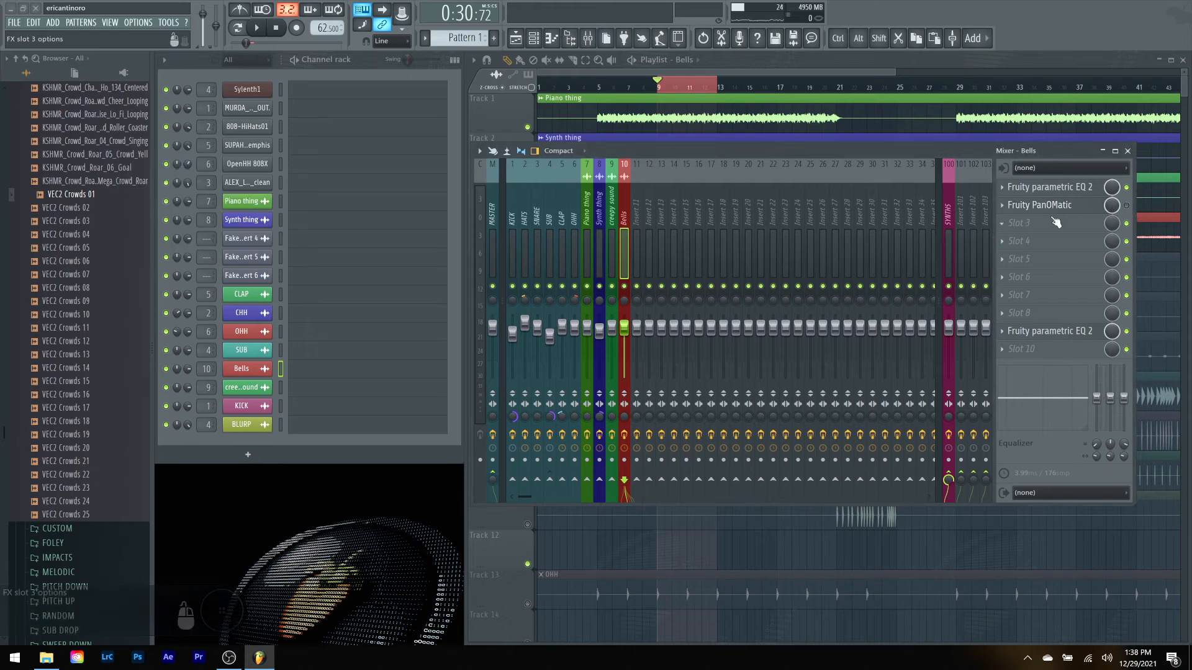
key(space)
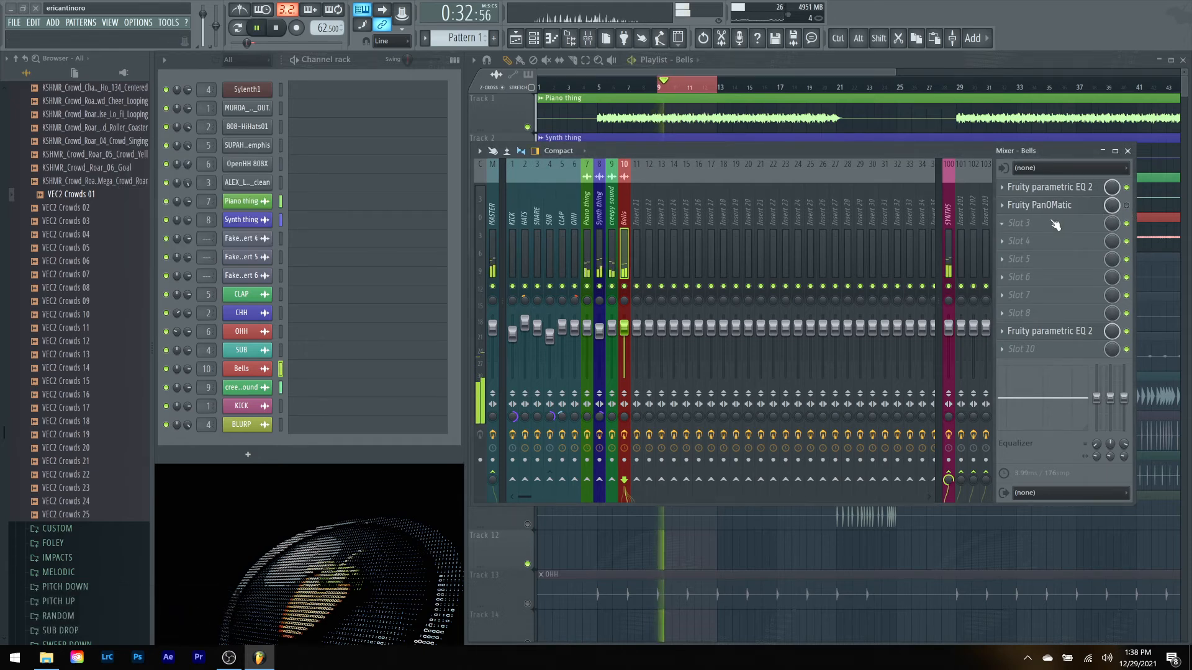
key(space)
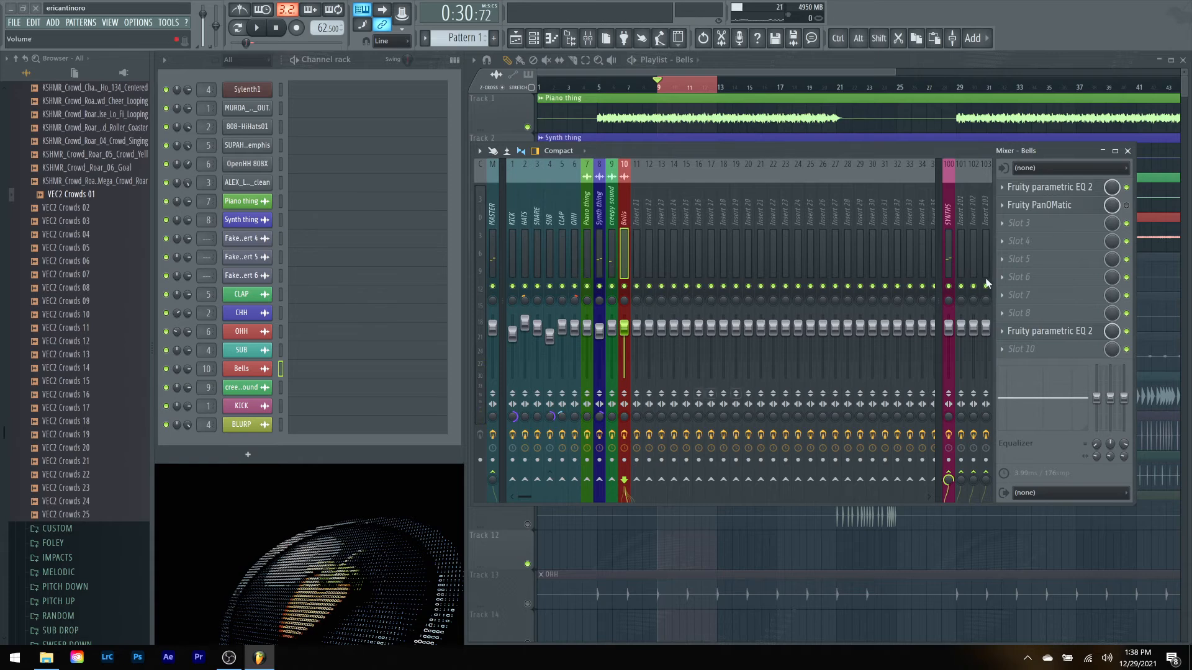
Step: Load Ozone Imager 2 in the Bells track's effect slot 3, audition it during playback, and close its window
click(1005, 225)
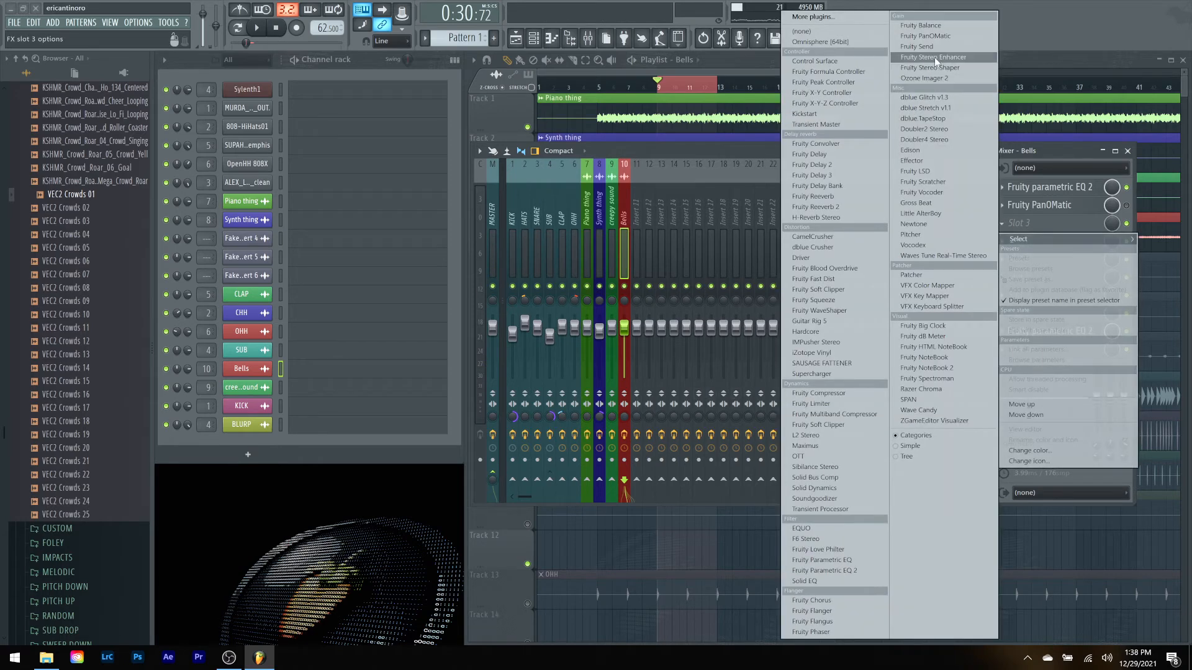
click(929, 79)
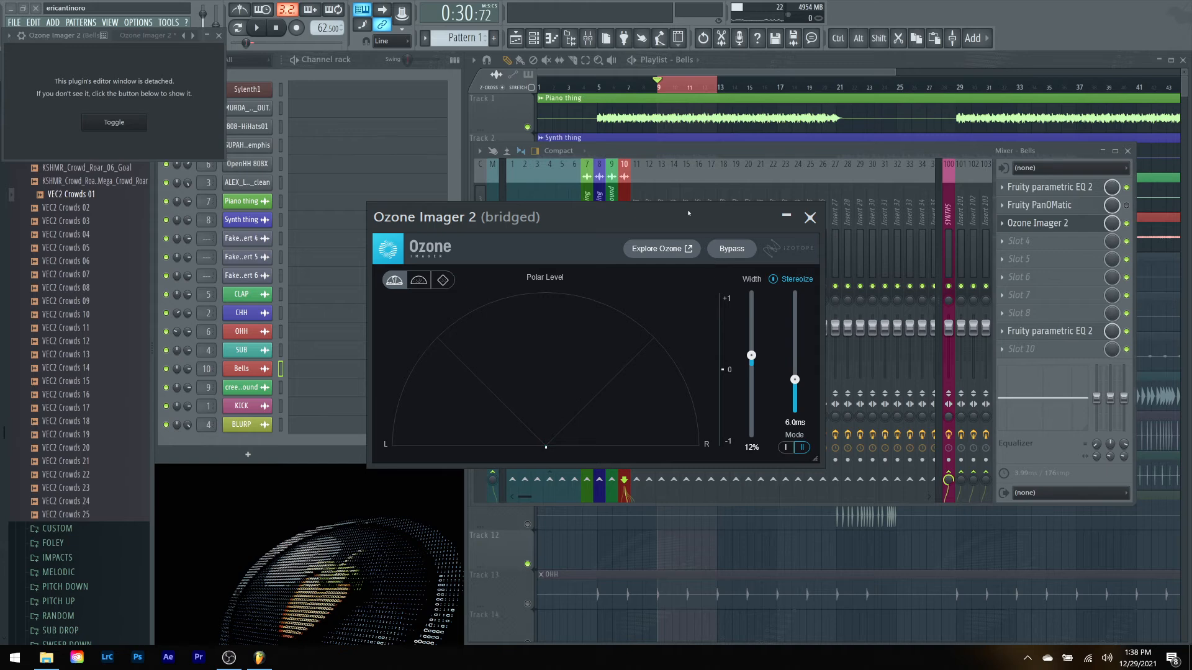
click(684, 151)
key(space)
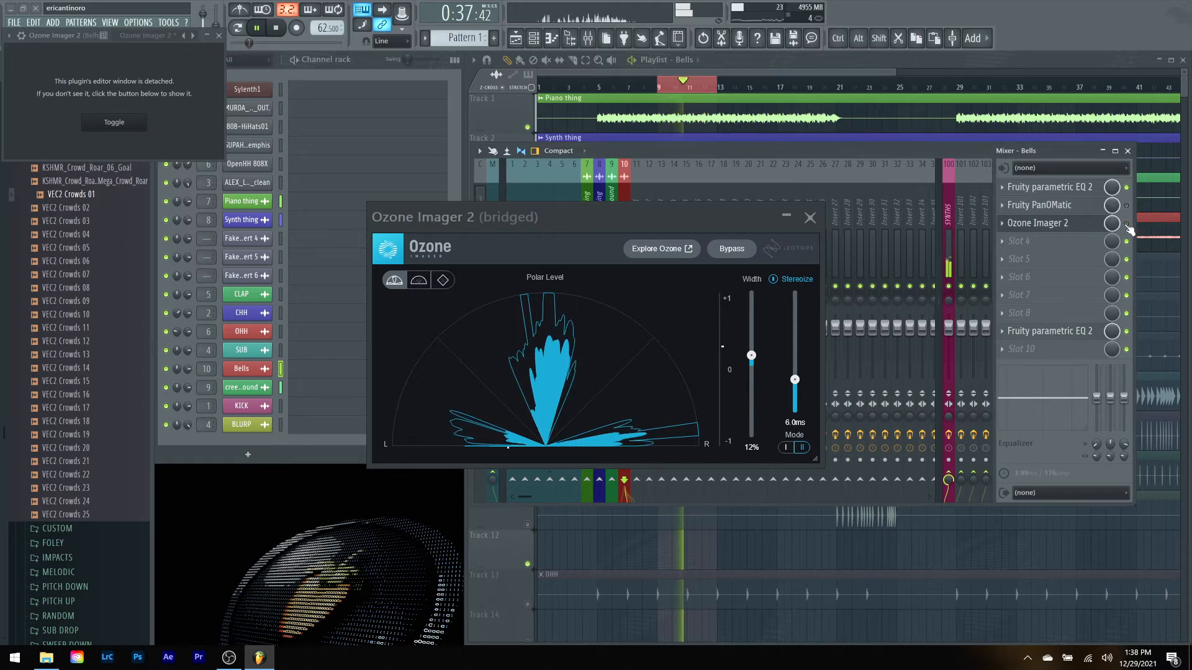
key(space)
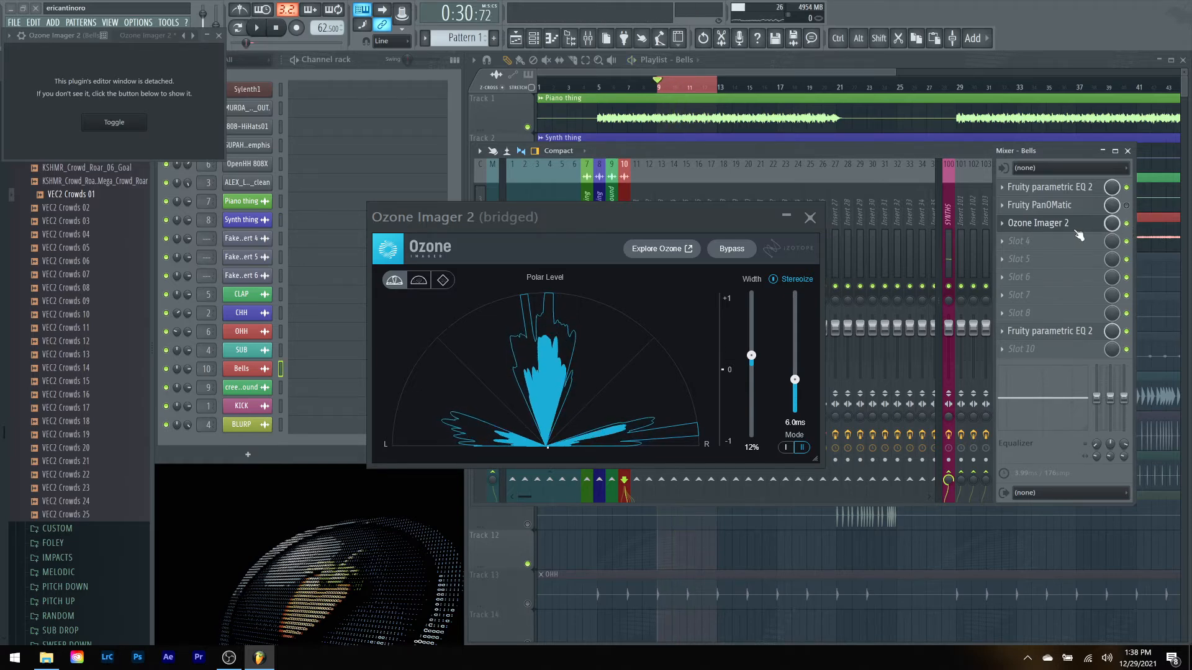
click(1077, 232)
Step: In the Bells slot 9 EQ, cut band 5 by about 4.3 dB near 2060 Hz at 11% width and boost band 4 slightly
click(1051, 331)
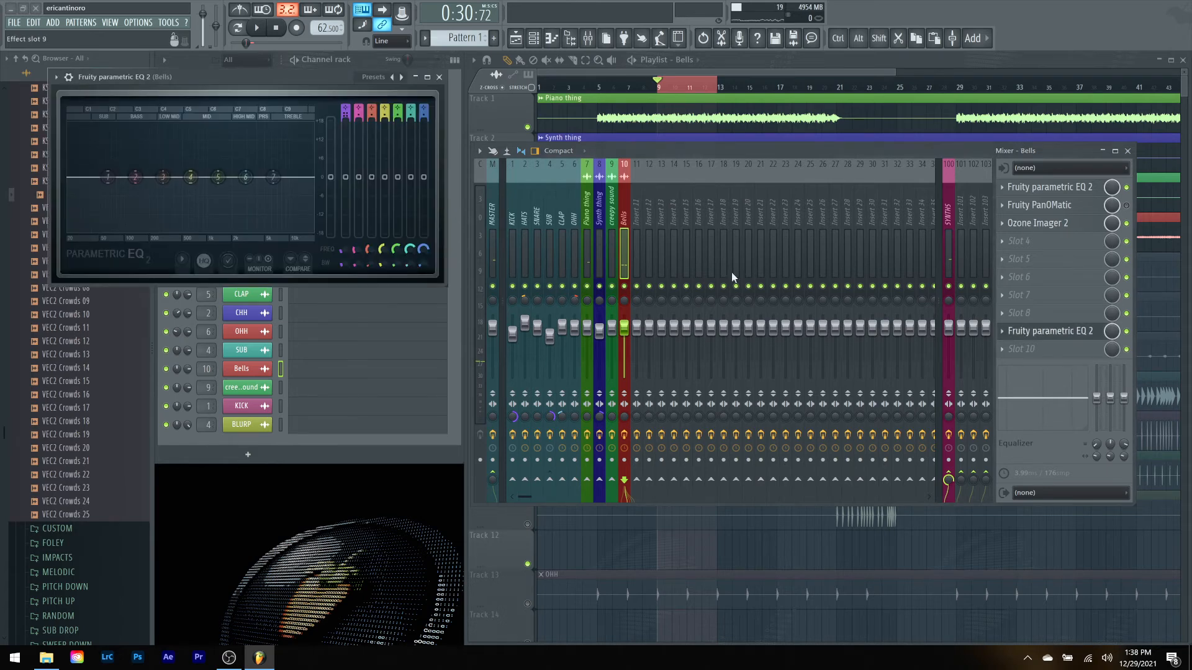
drag(201, 76, 520, 171)
key(space)
mouse_move(537, 272)
mouse_down()
mouse_move(550, 229)
mouse_move(552, 286)
mouse_up()
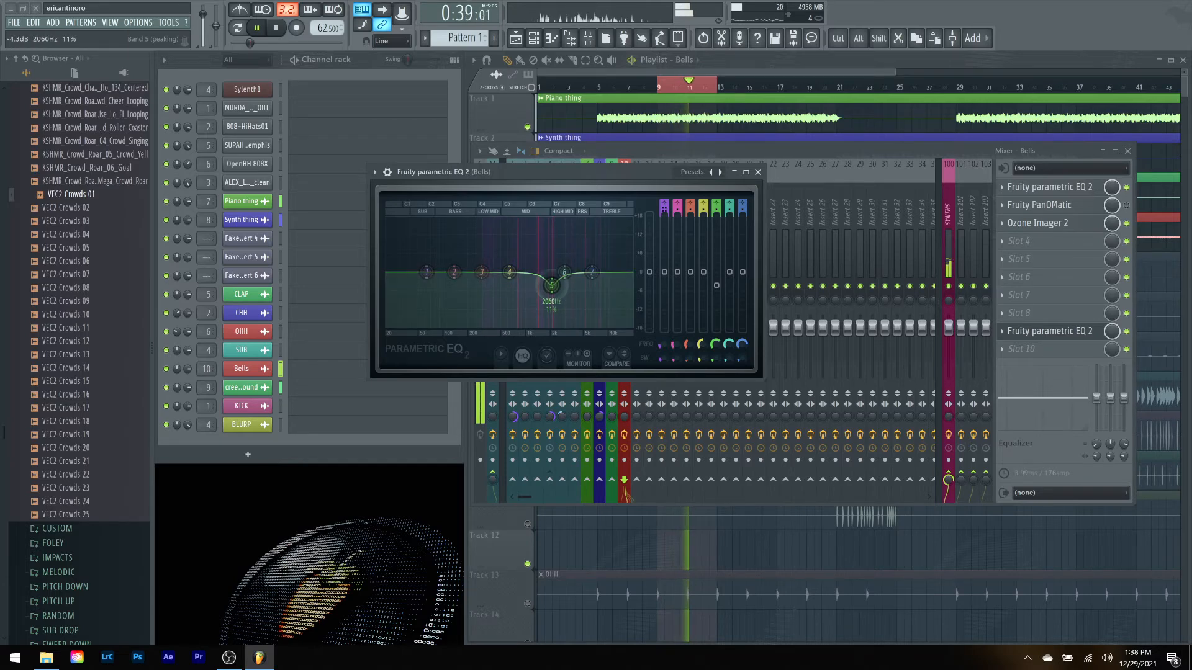
mouse_move(509, 272)
mouse_down()
mouse_move(527, 249)
mouse_move(525, 263)
mouse_up()
key(space)
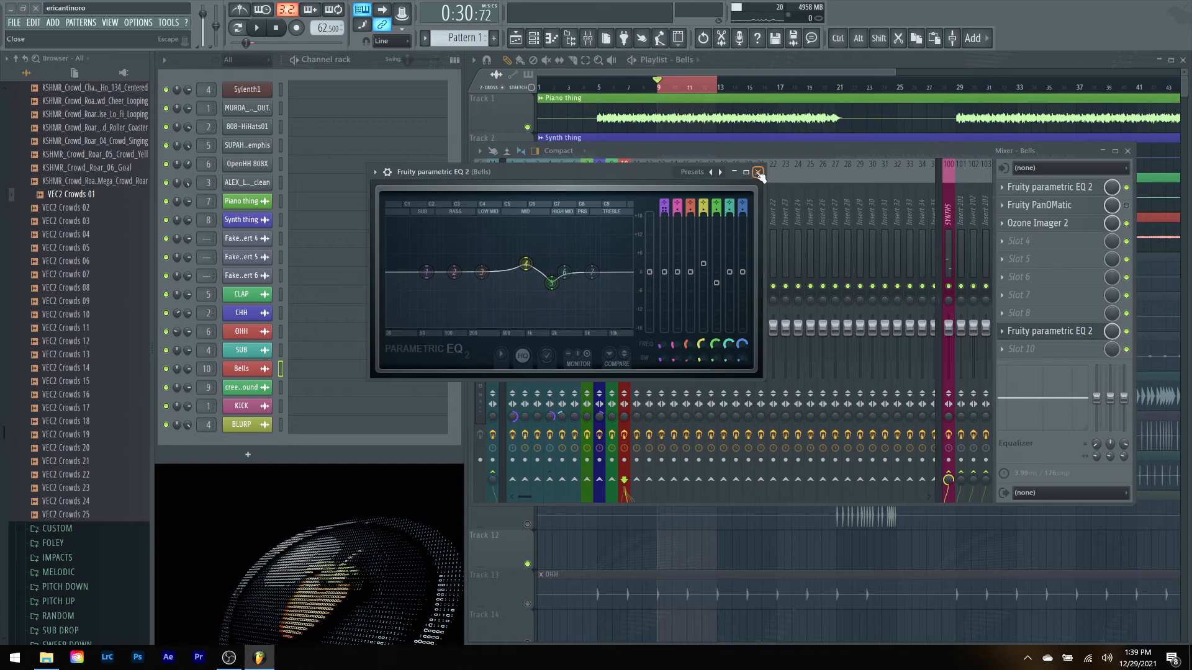
click(758, 172)
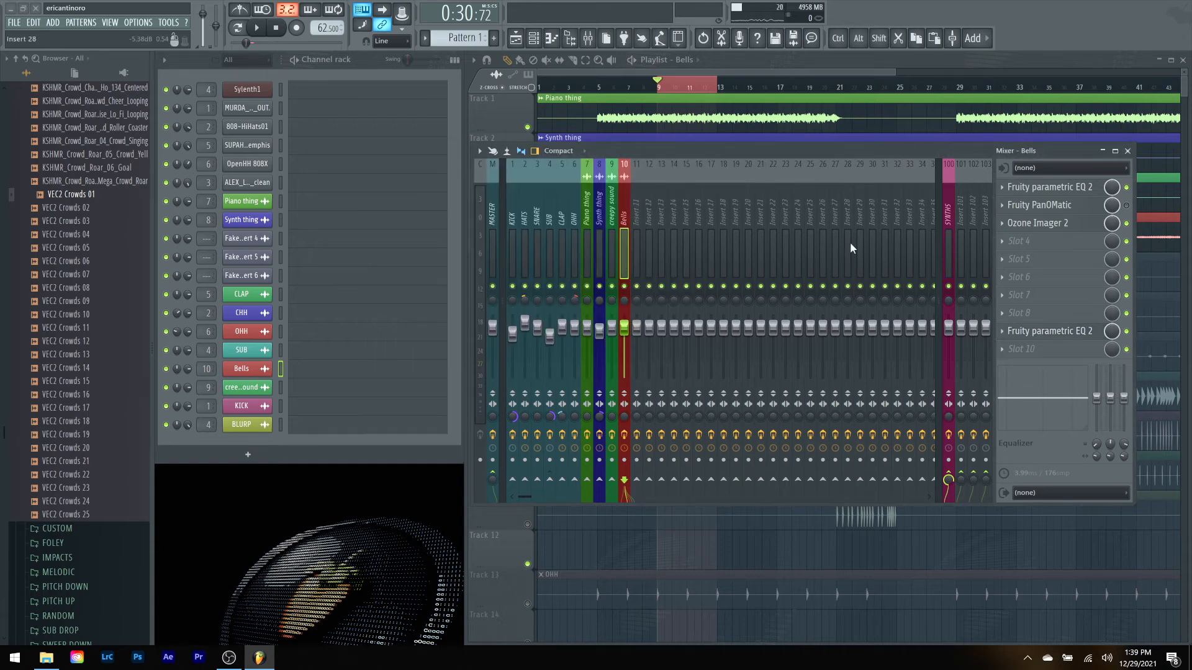
Step: Hide the mixer, unmute playlist Track 5, and audition the arrangement from bar 3
key(F9)
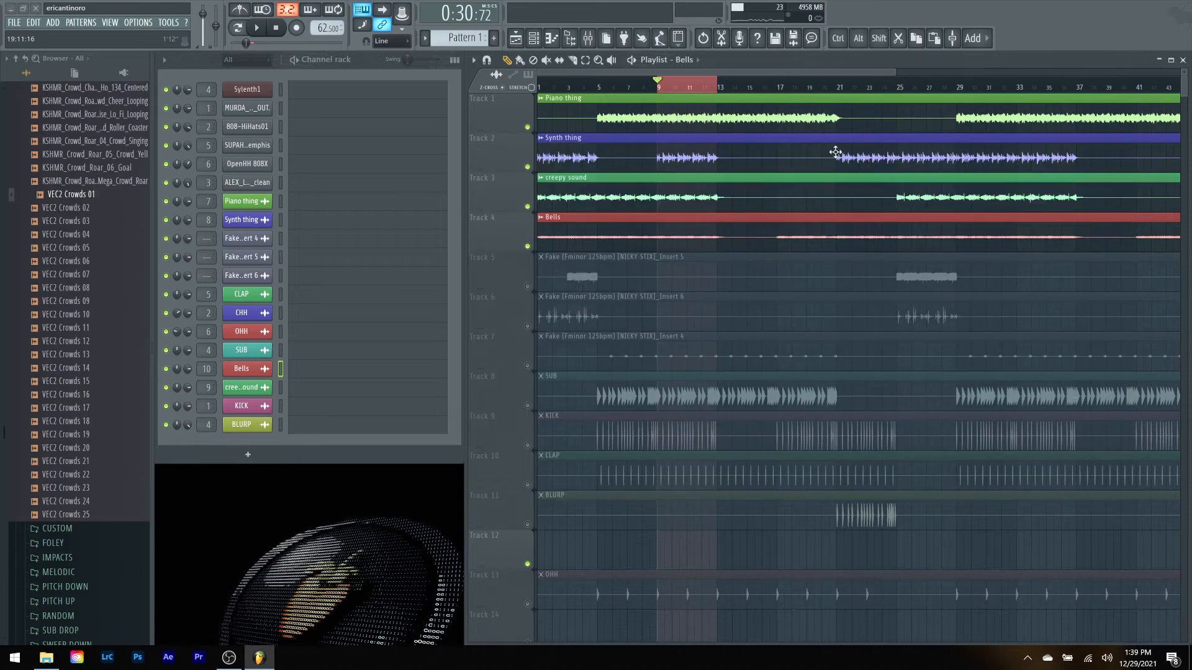
click(528, 286)
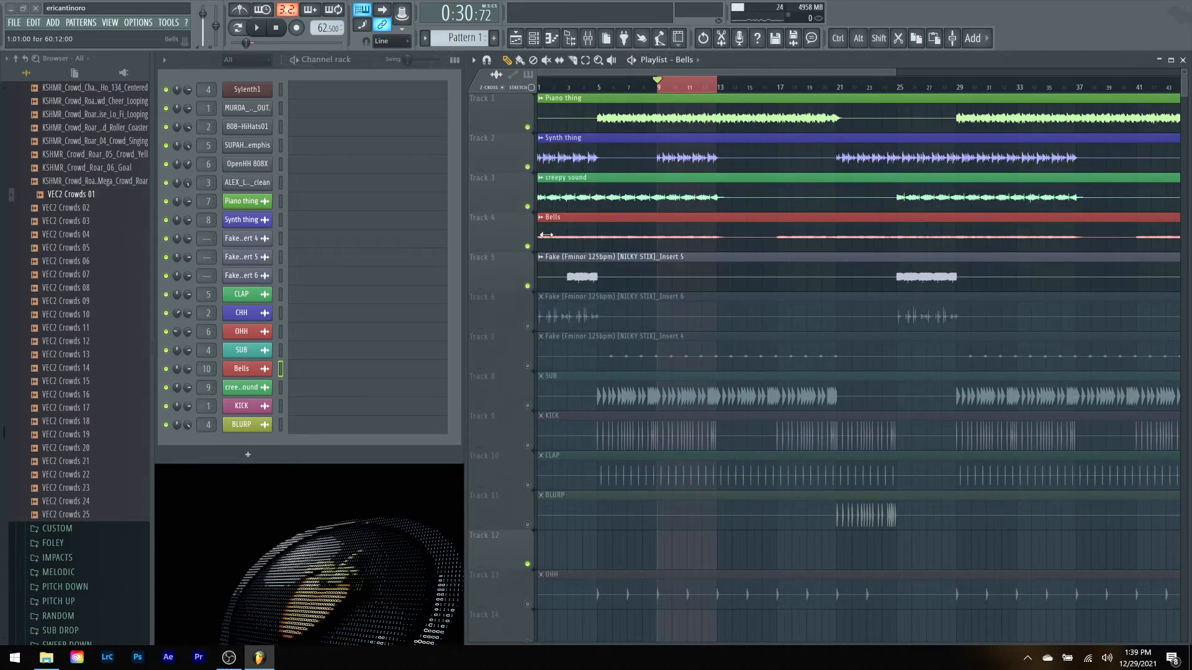
click(570, 88)
key(space)
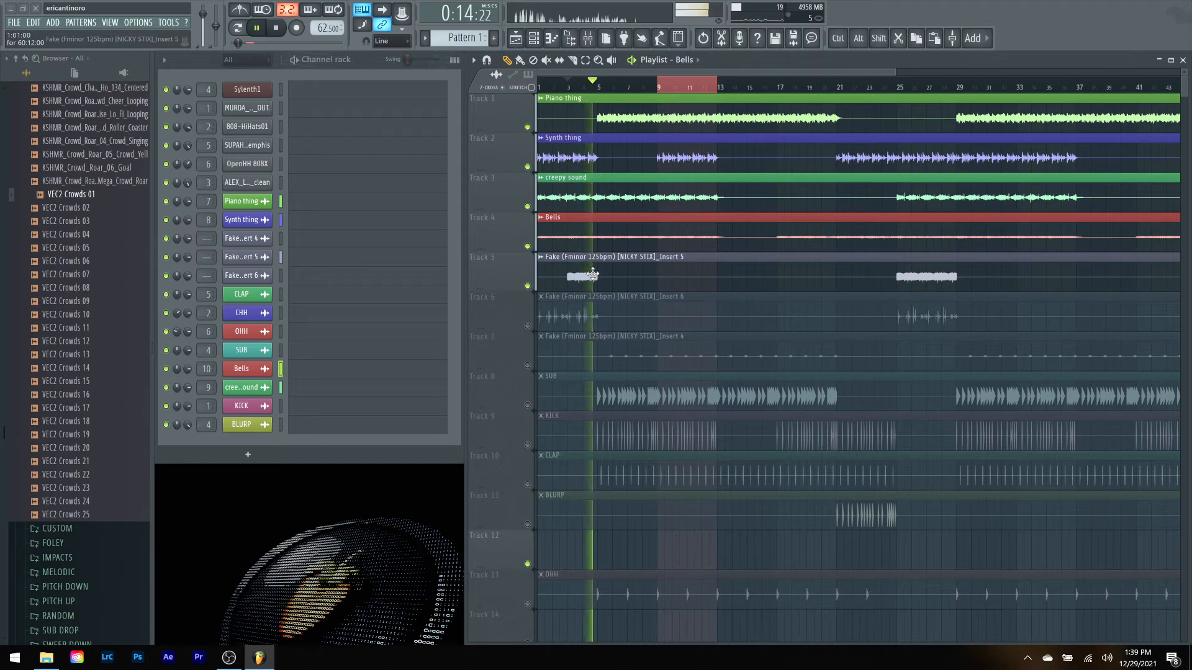
key(space)
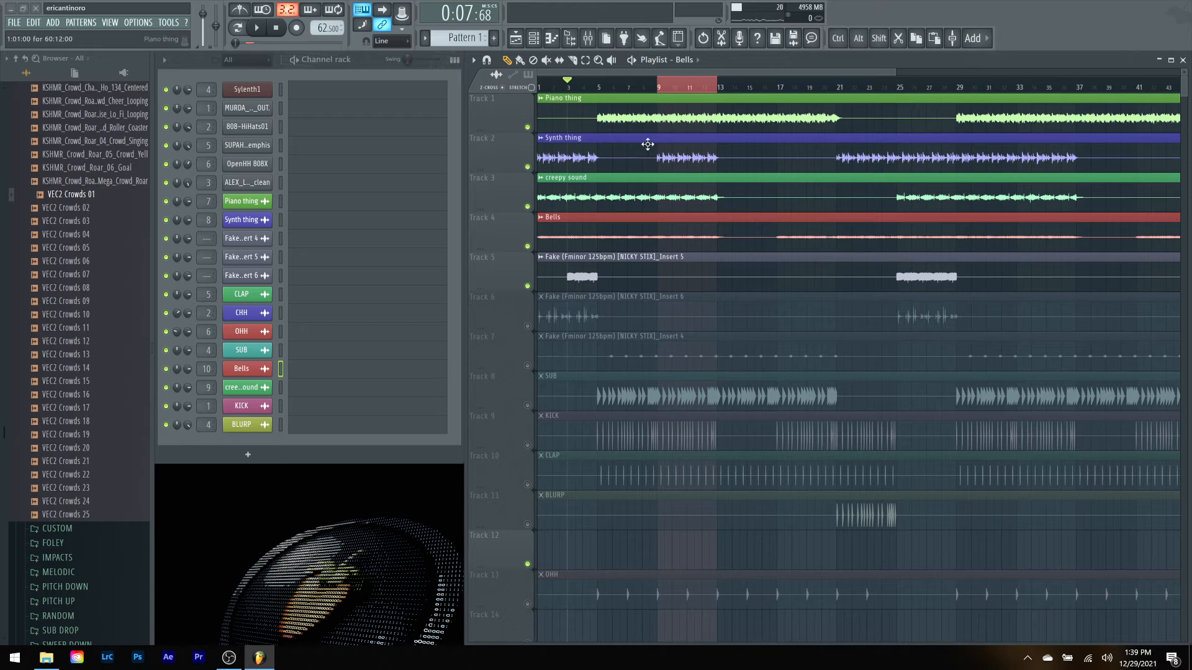
Step: Set the playlist loop range to bars 25 through 28, clear the clip selection, and audition that section
click(584, 277)
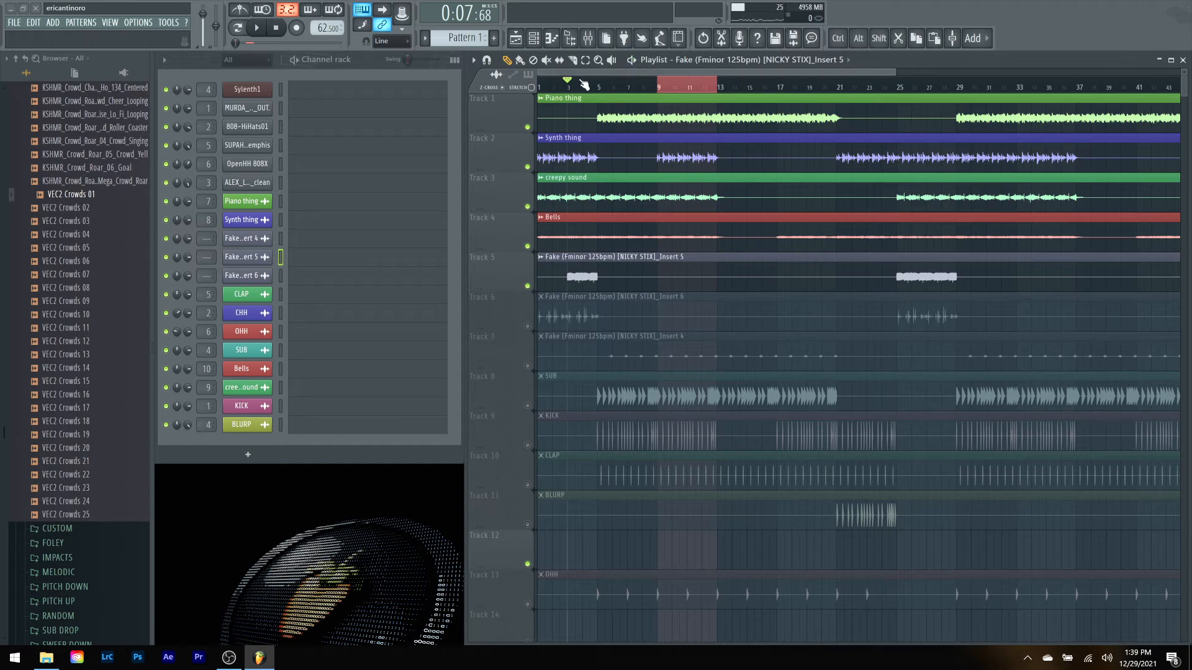
click(898, 87)
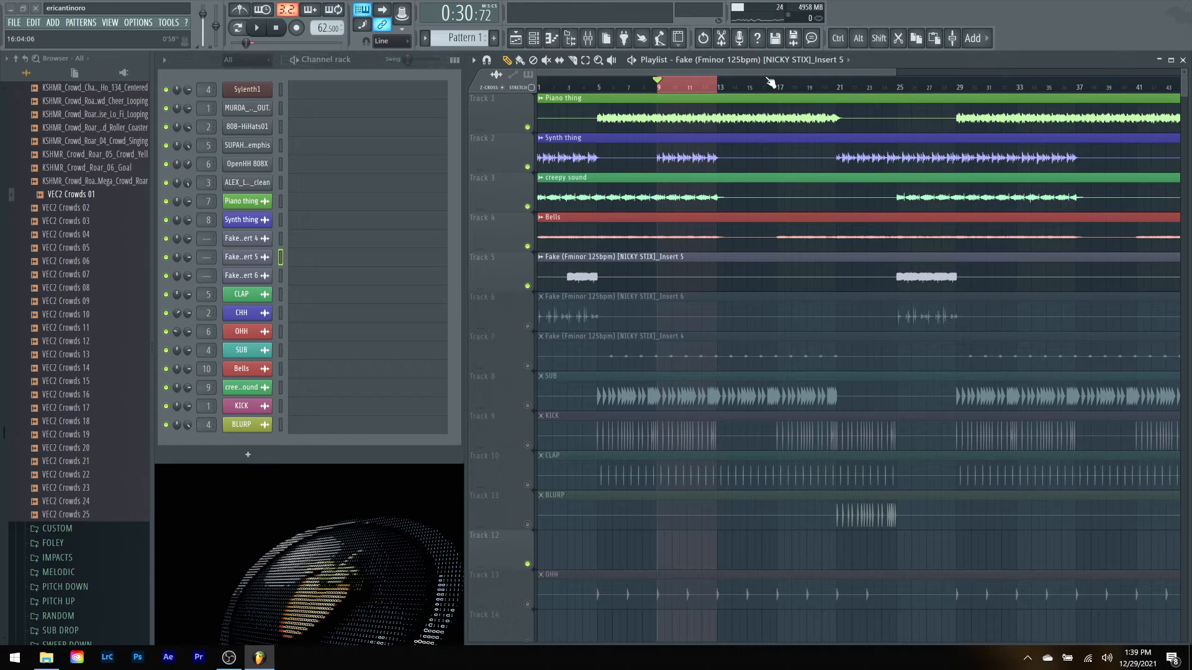
drag(899, 93, 953, 90)
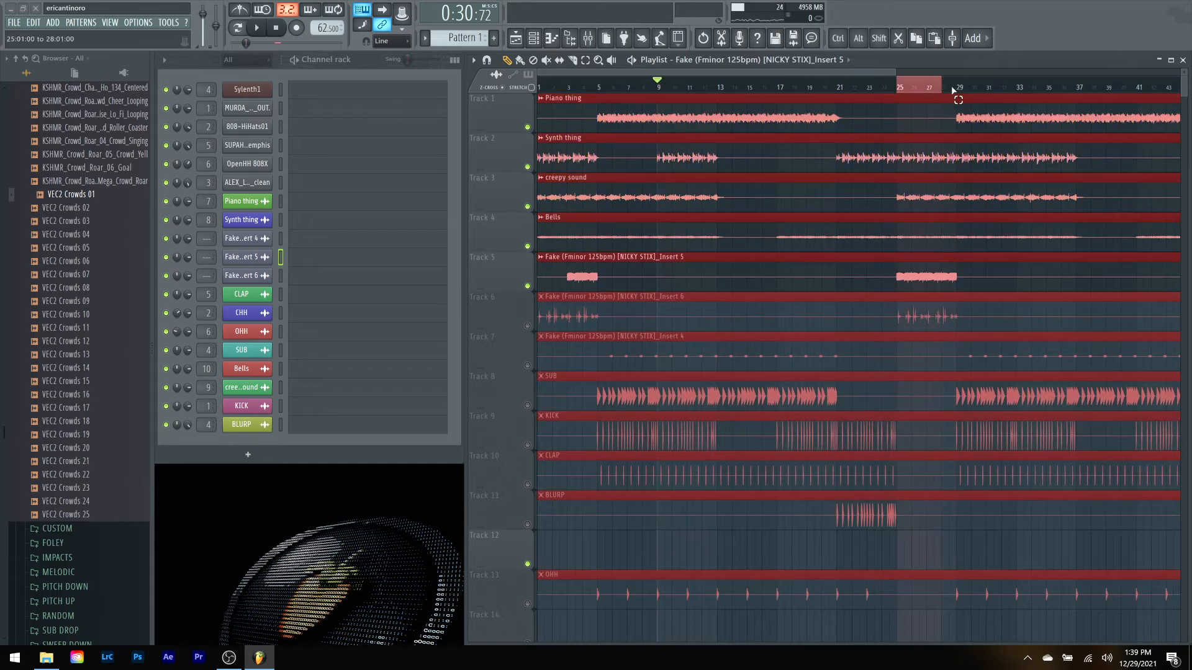
click(961, 88)
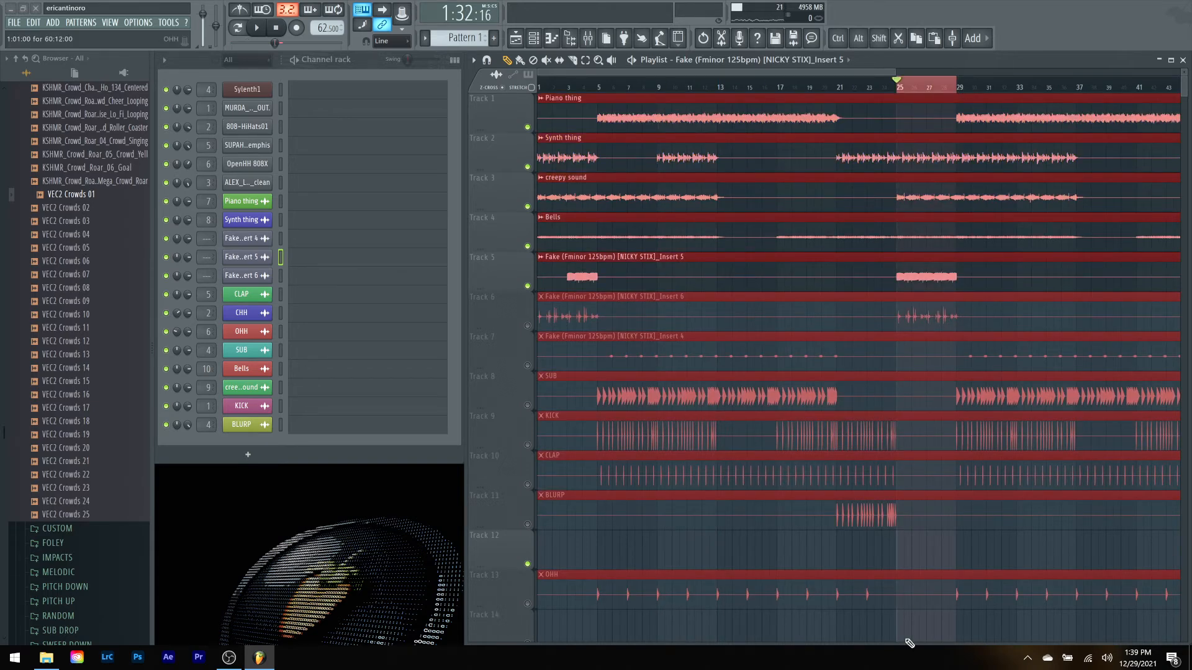
click(906, 572)
key(space)
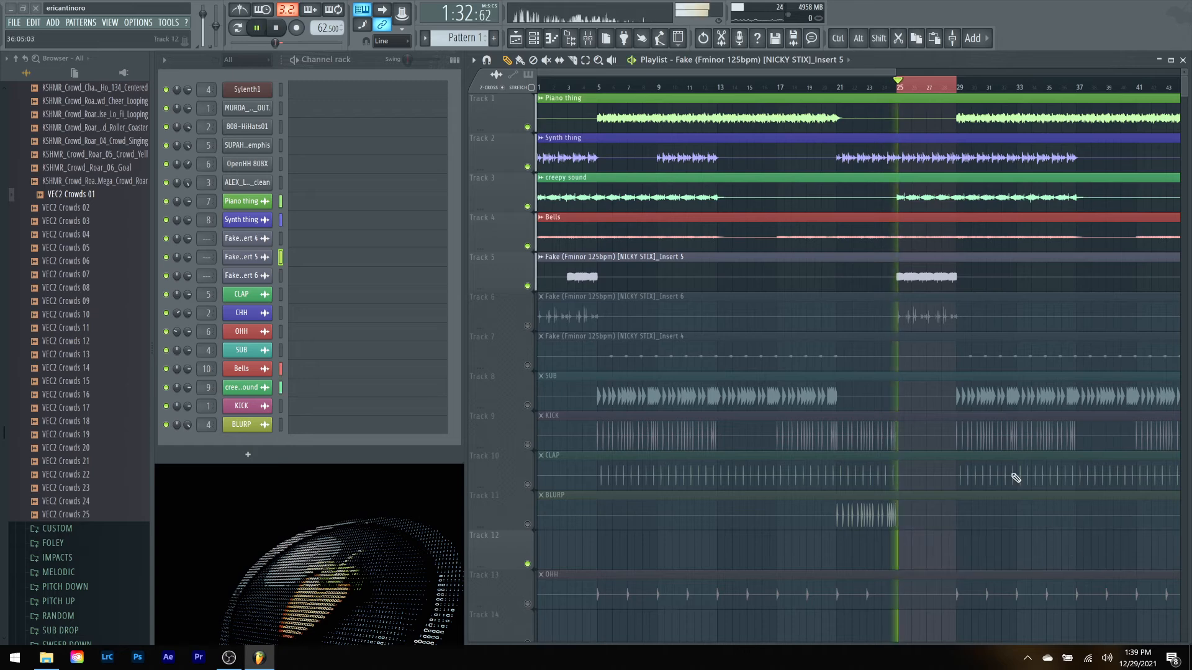
scroll(995, 94, up, 5)
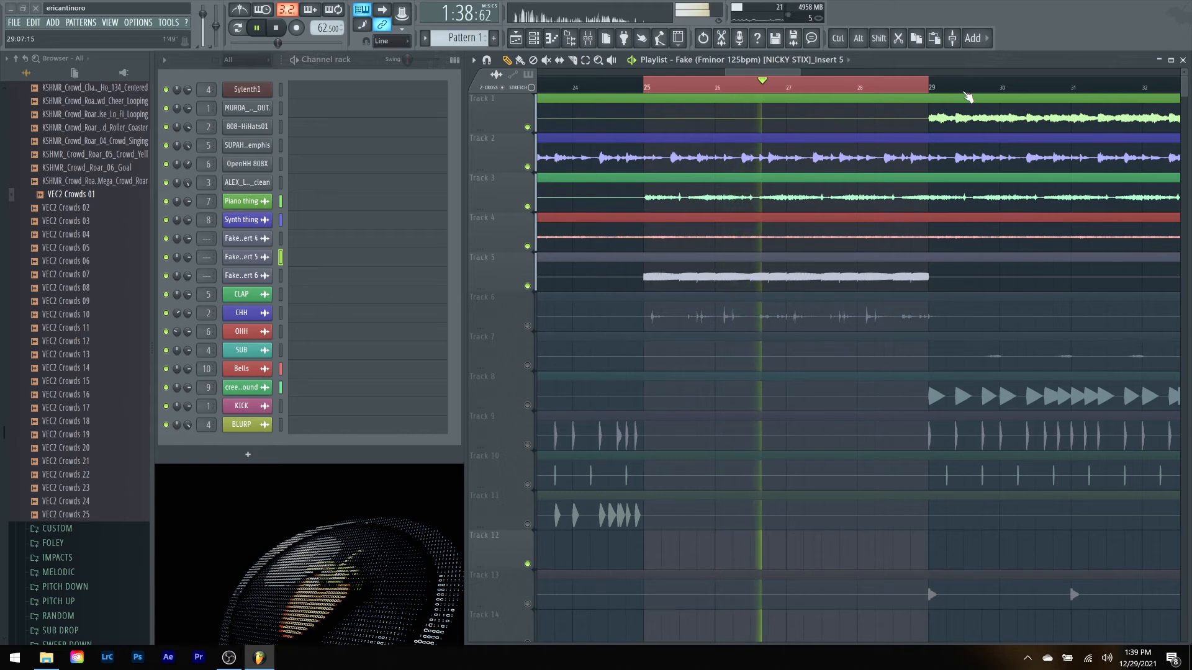
key(space)
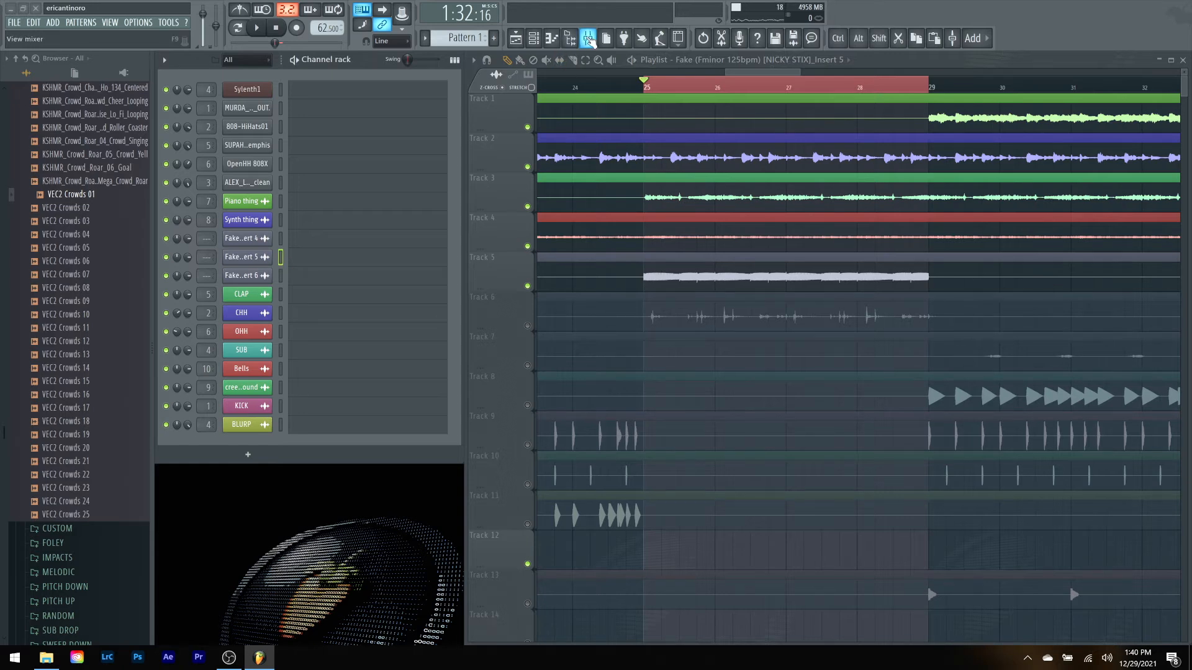
Step: Open the mixer and route the Insert 5 sample channel to mixer track 11
click(588, 38)
right_click(636, 251)
mouse_move(745, 254)
click(857, 253)
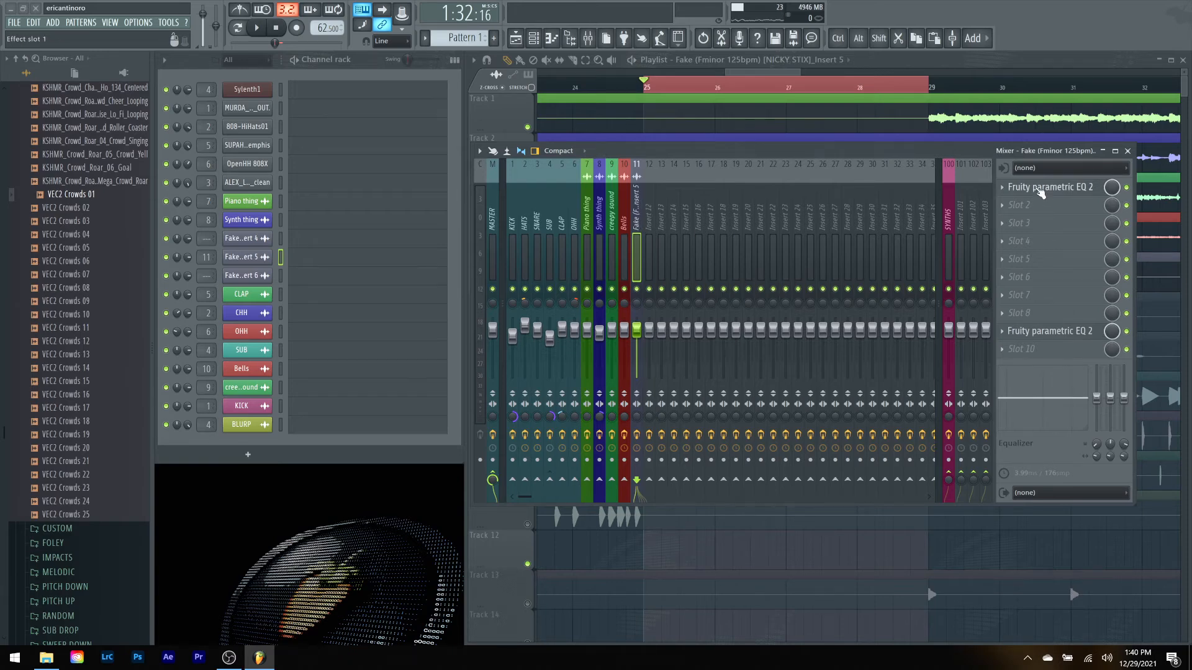
Step: Load the EJ Understrings preset into the slot 1 Fruity Parametric EQ 2 on mixer track 11
click(1042, 189)
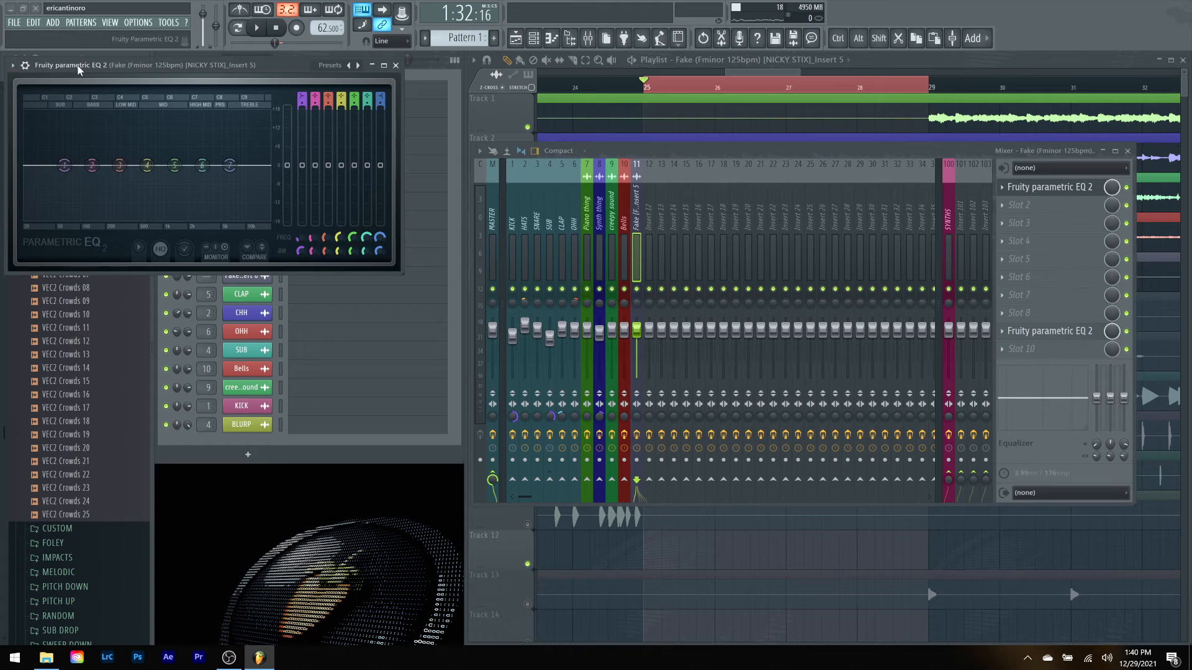
drag(79, 70, 251, 91)
click(182, 87)
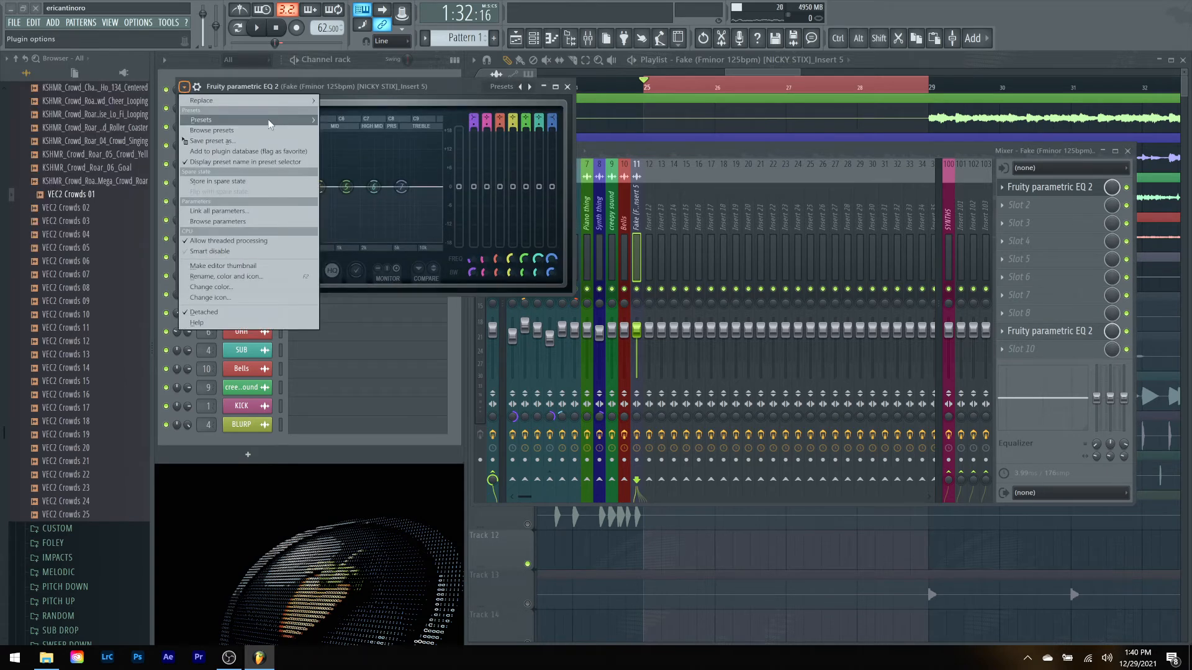
mouse_move(261, 119)
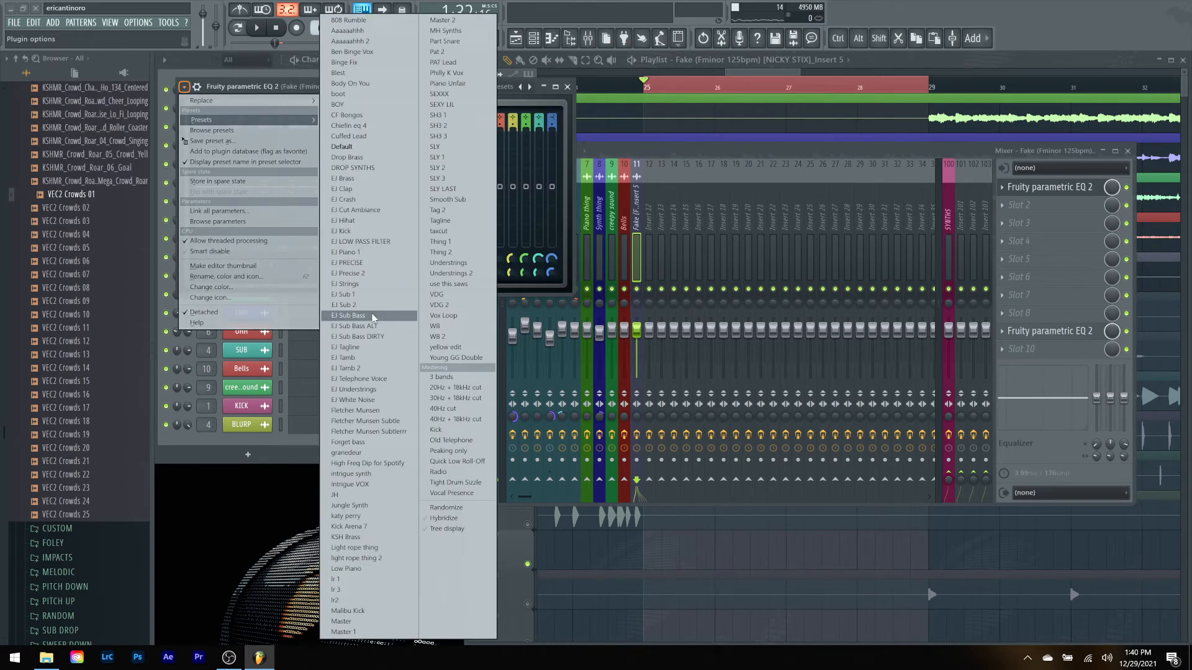
click(371, 389)
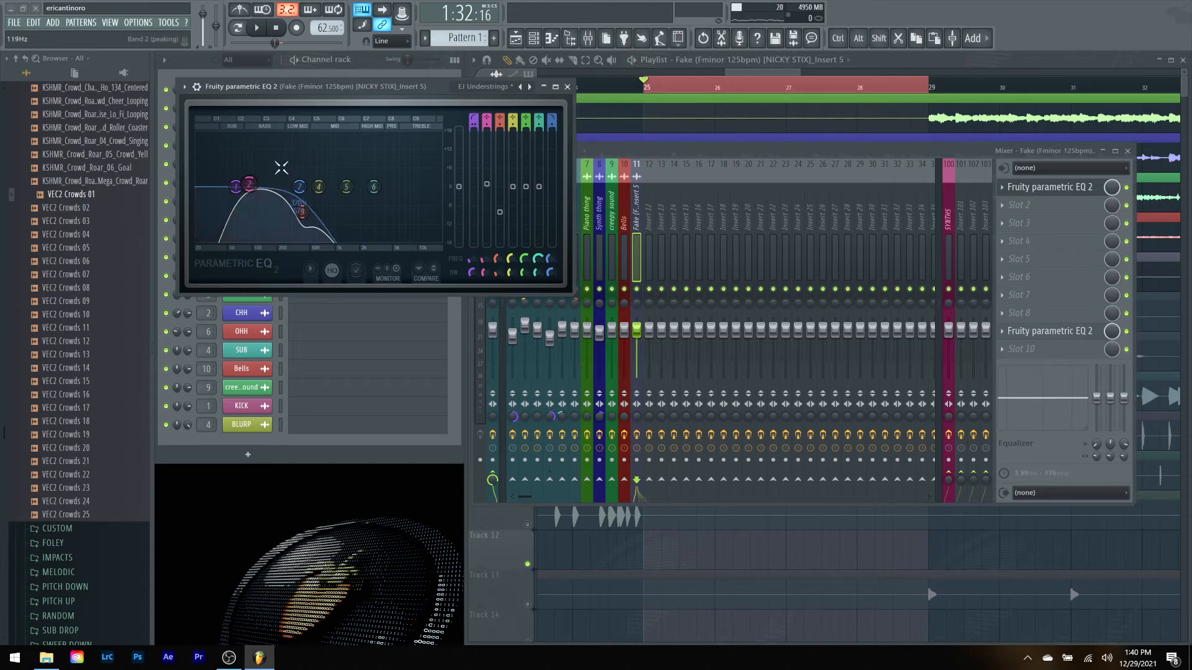
Step: During playback, cut slot 1 EQ band 2 near 121 Hz and set band 3 to about -8.1 dB at 467 Hz with 20% width
drag(236, 186, 261, 199)
key(space)
drag(488, 272, 487, 298)
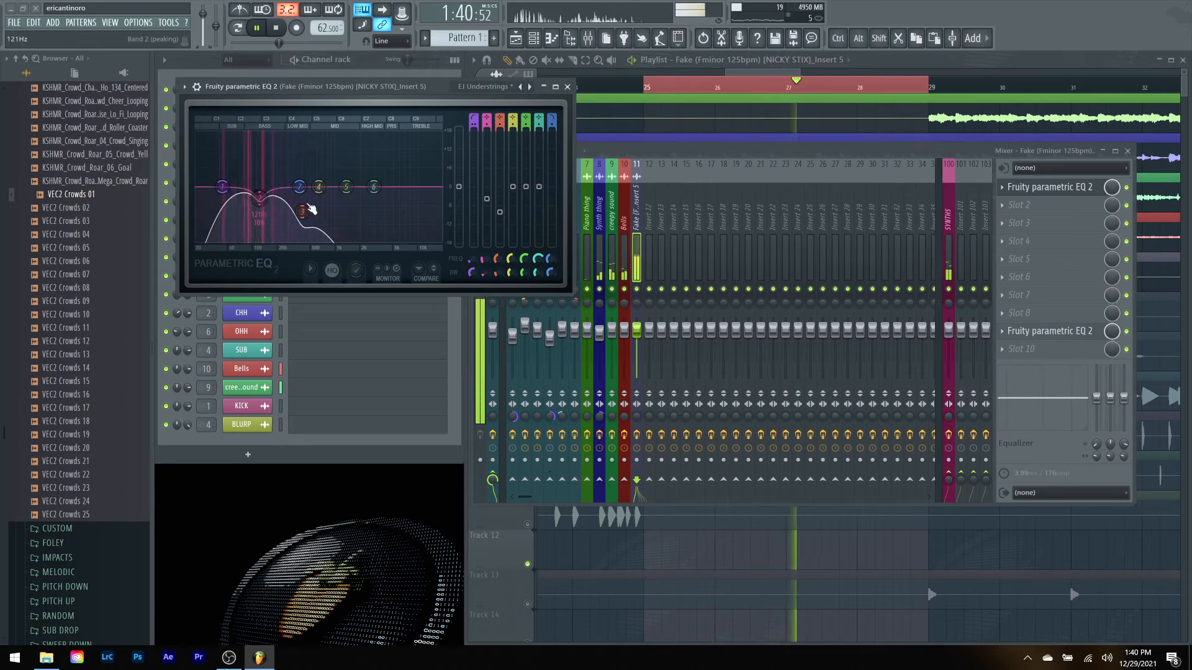
drag(301, 212, 299, 133)
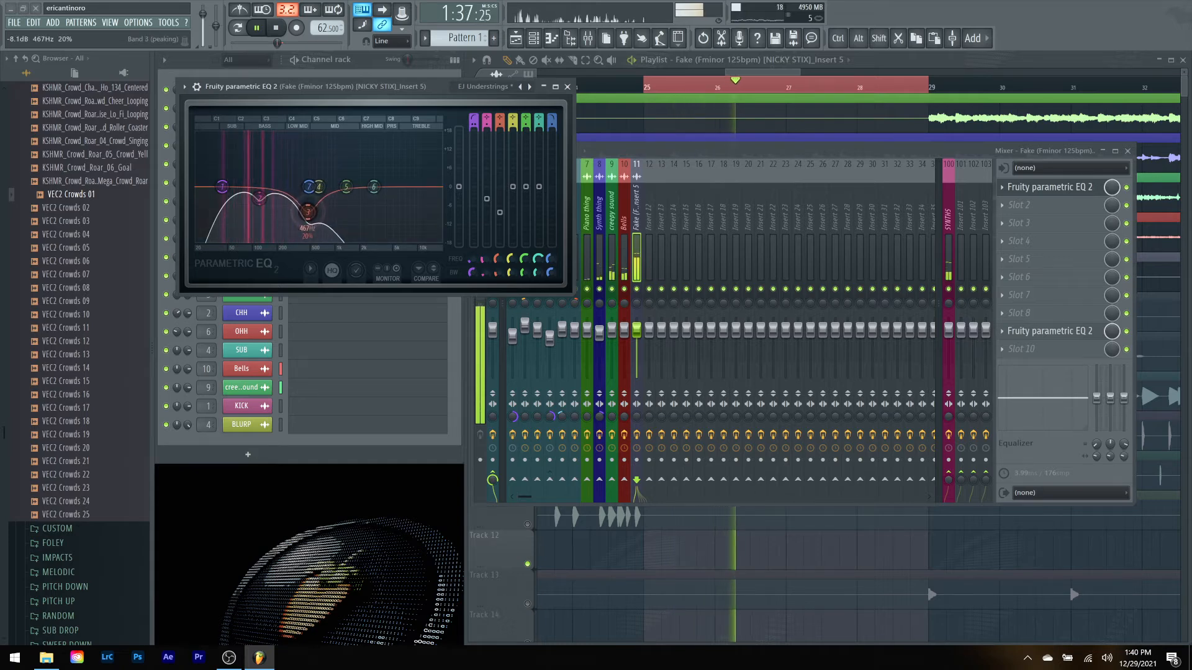
click(567, 87)
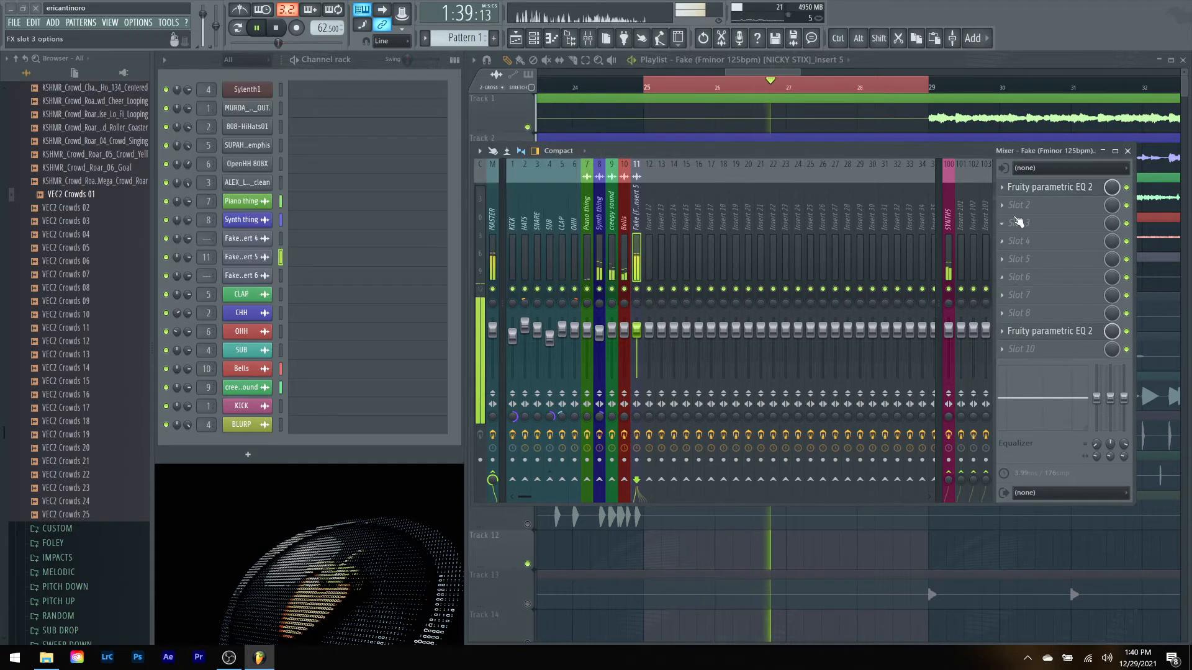
Step: Stop playback and add Fruity Chorus to effect slot 2 of mixer track 11
click(1018, 204)
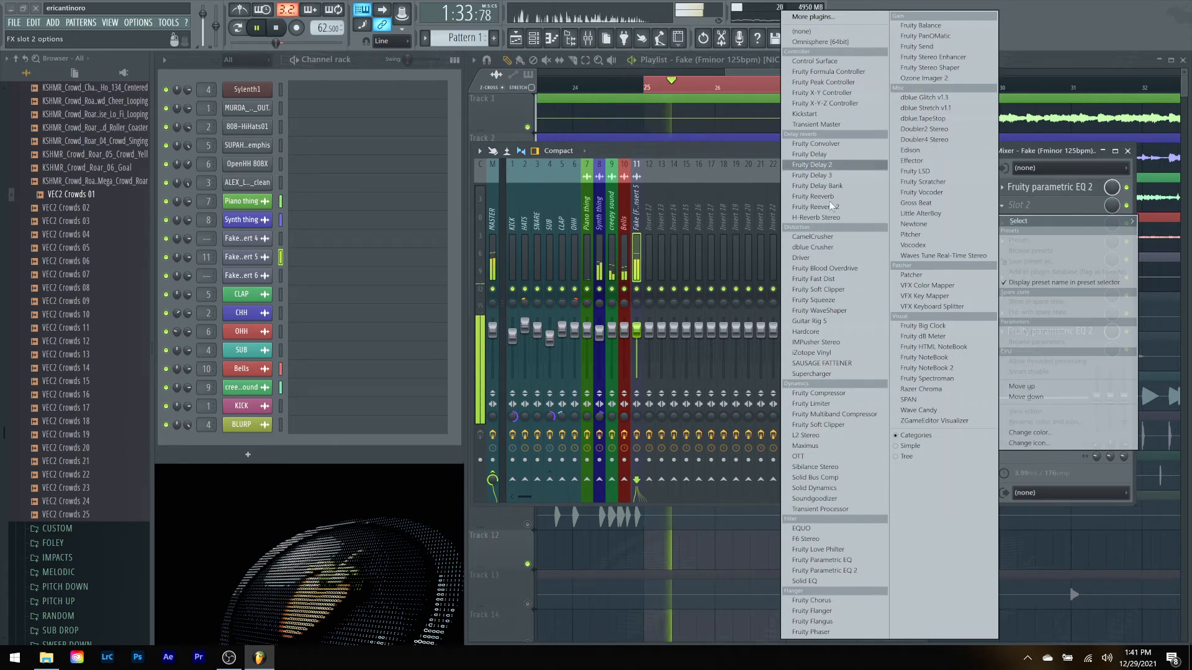
click(728, 156)
key(space)
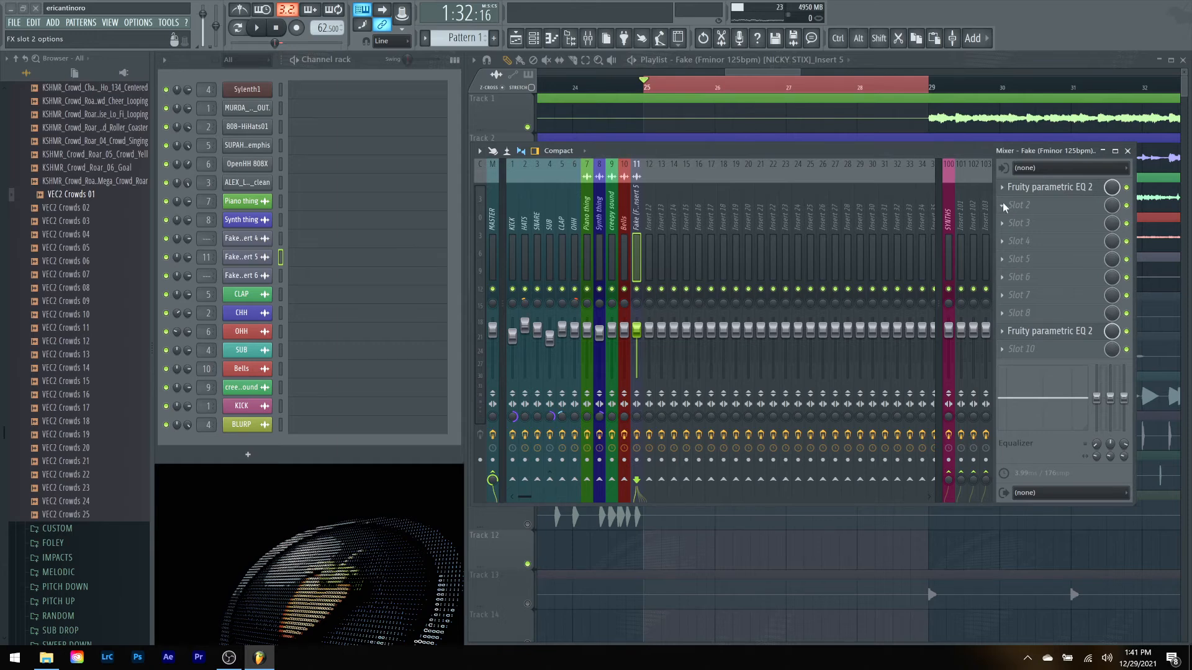
click(1006, 208)
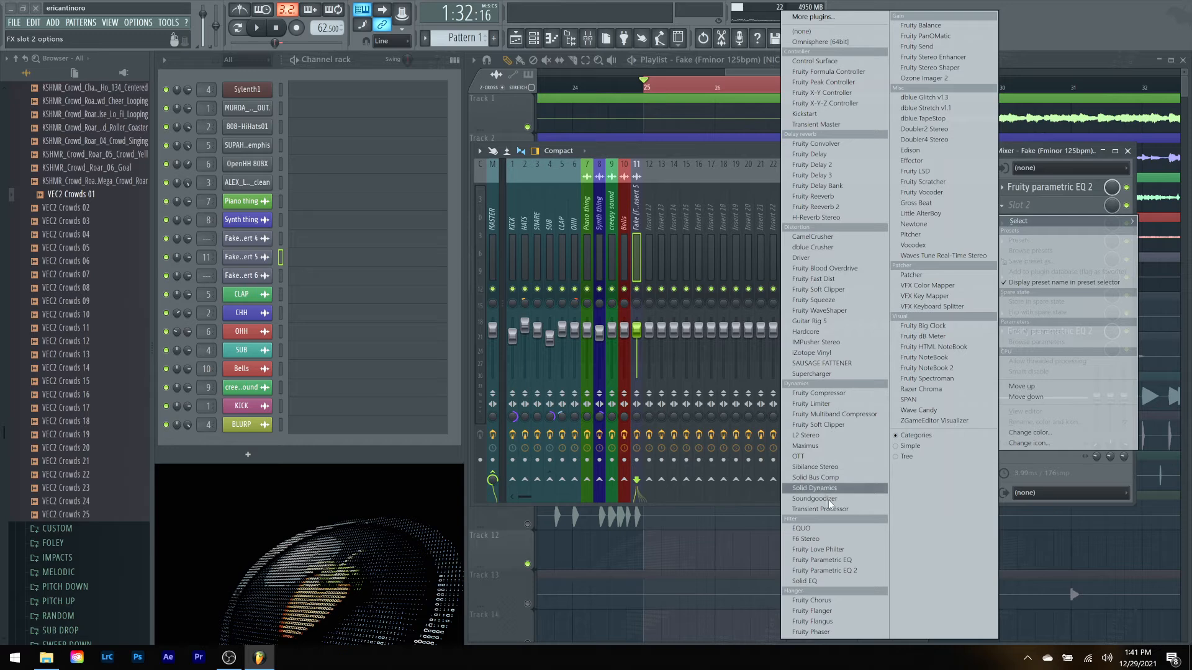
click(832, 602)
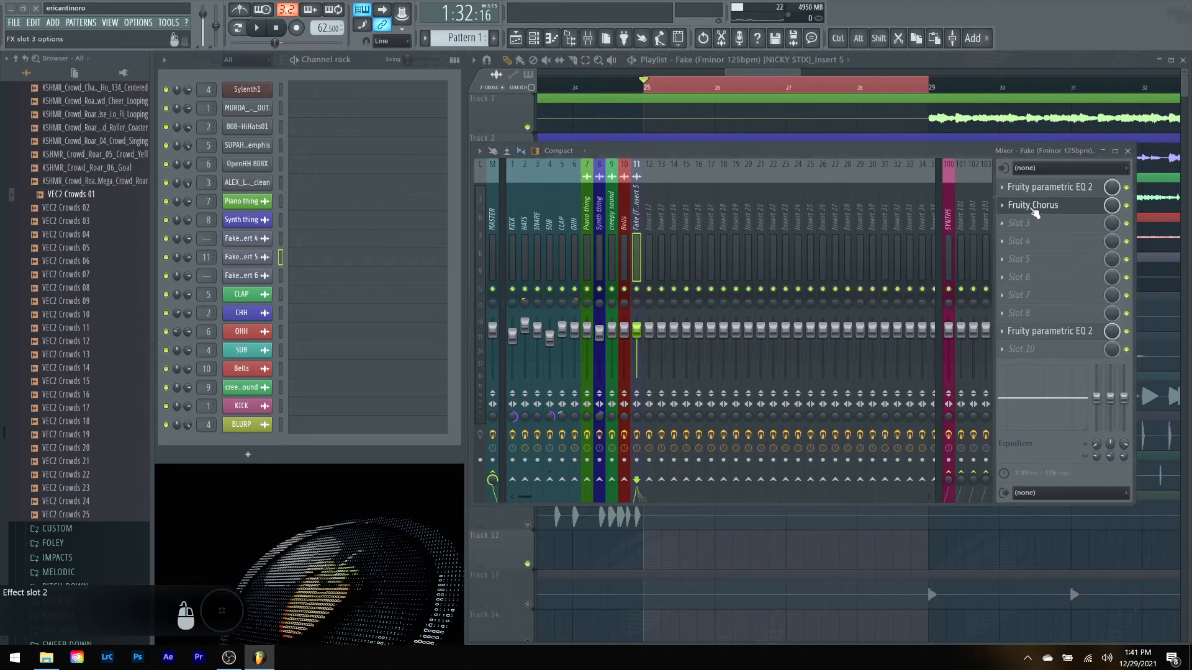
Step: Load the 50 Detune preset in Fruity Chorus while auditioning the loop
key(space)
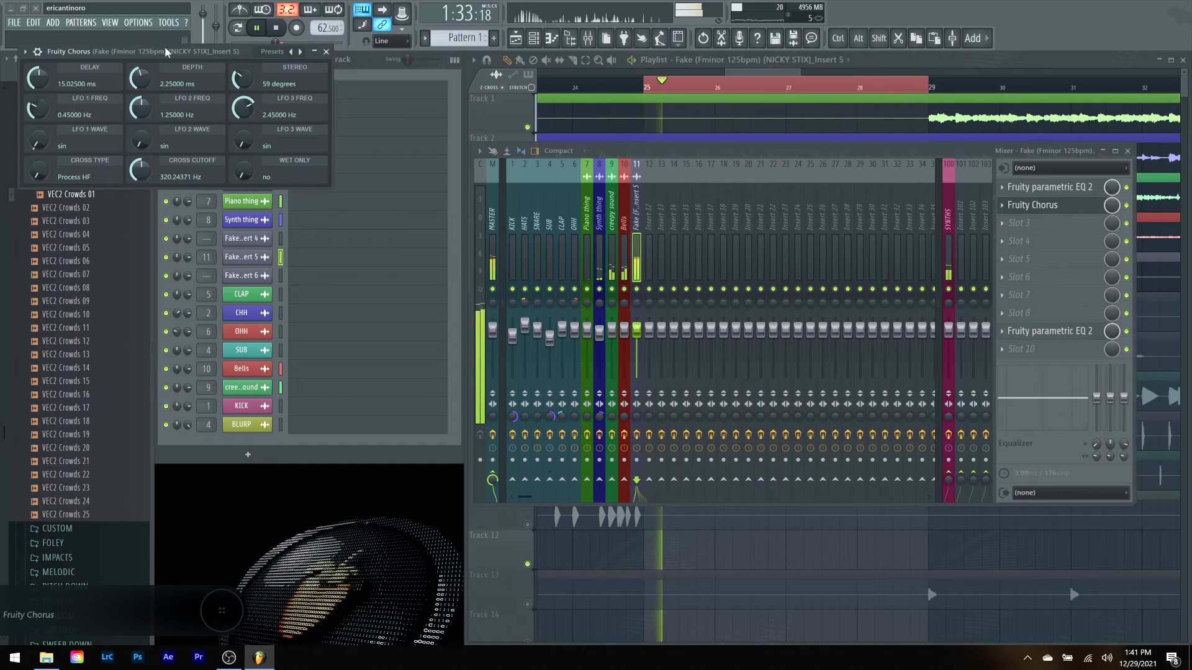
drag(166, 51, 502, 118)
click(365, 118)
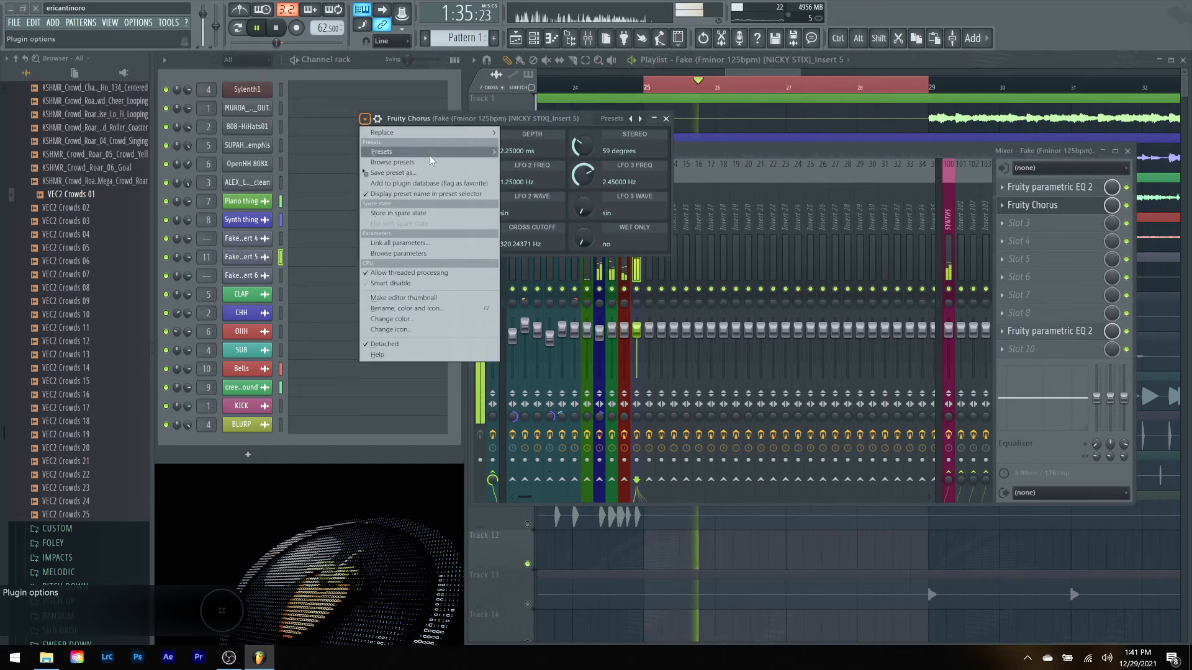
mouse_move(431, 155)
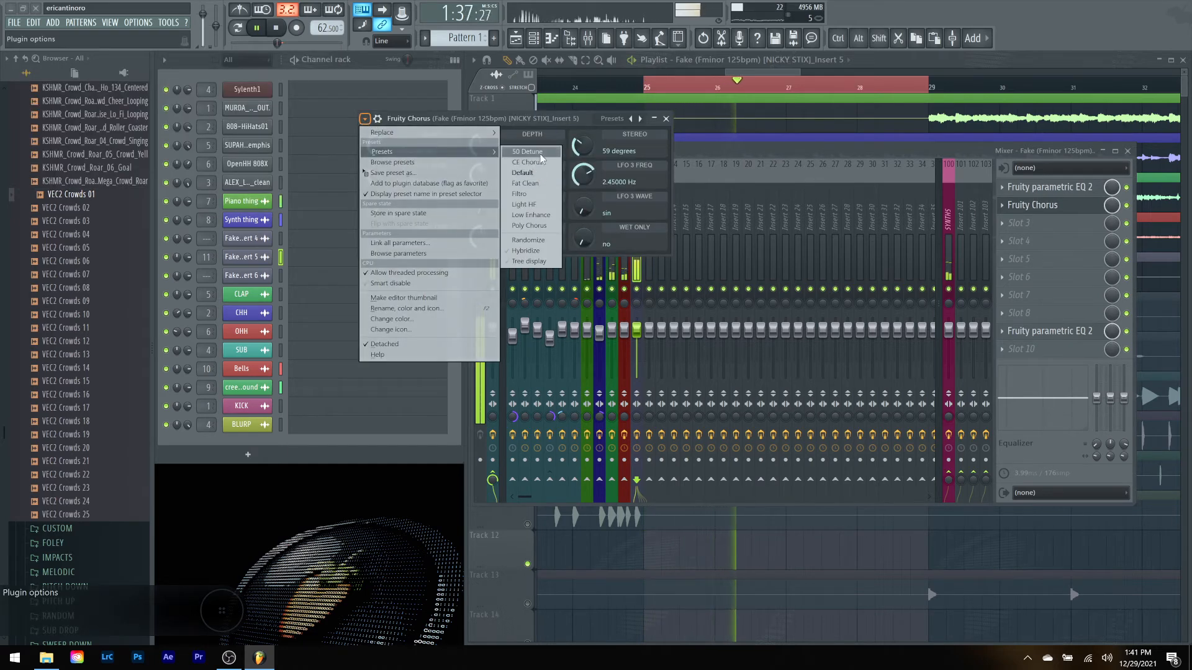
click(541, 155)
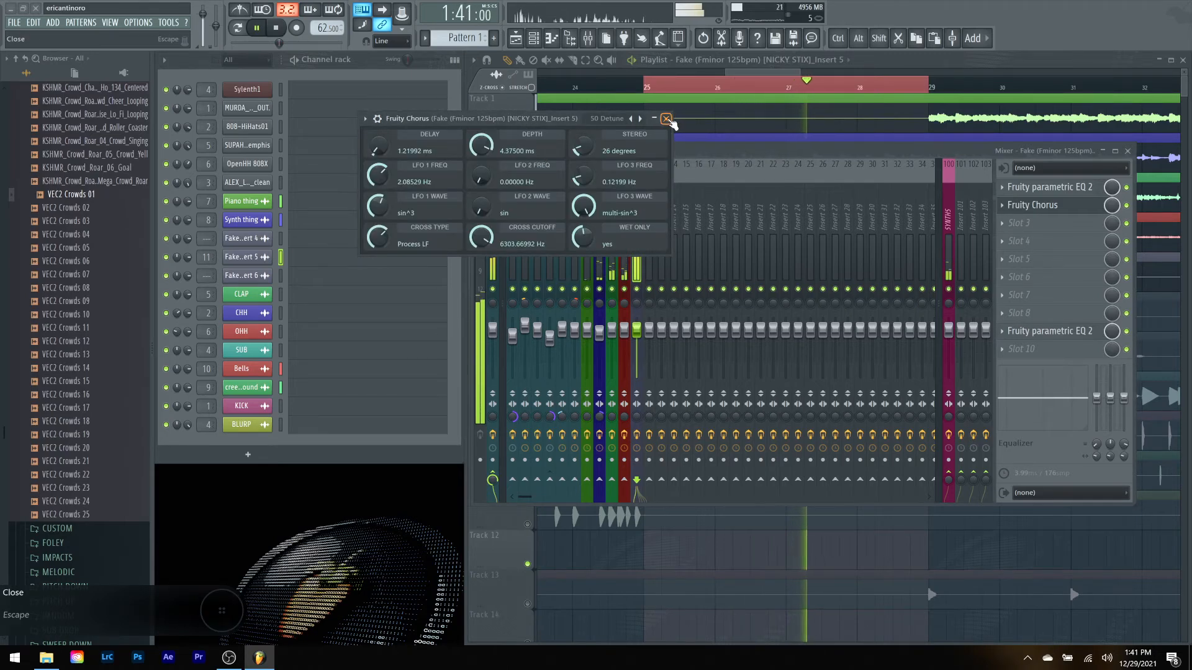
click(667, 119)
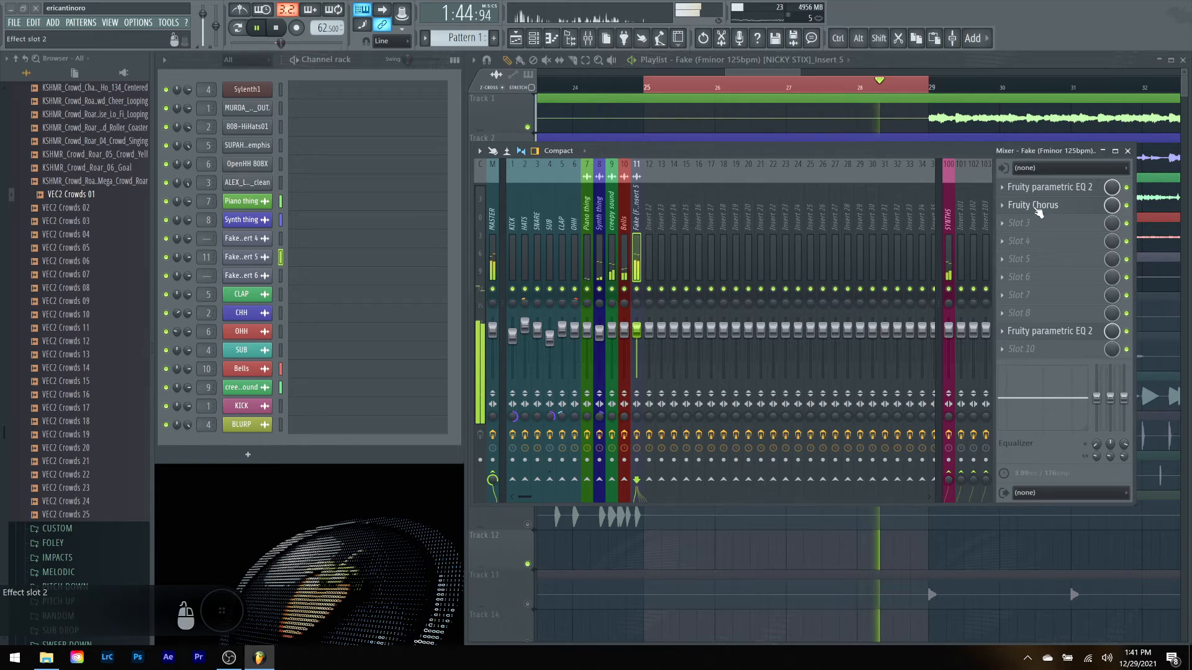
Step: Lower the Fruity Chorus depth to about 3.3 ms and turn down its Wet Only control while auditioning, then stop playback
click(1032, 206)
drag(485, 148, 486, 166)
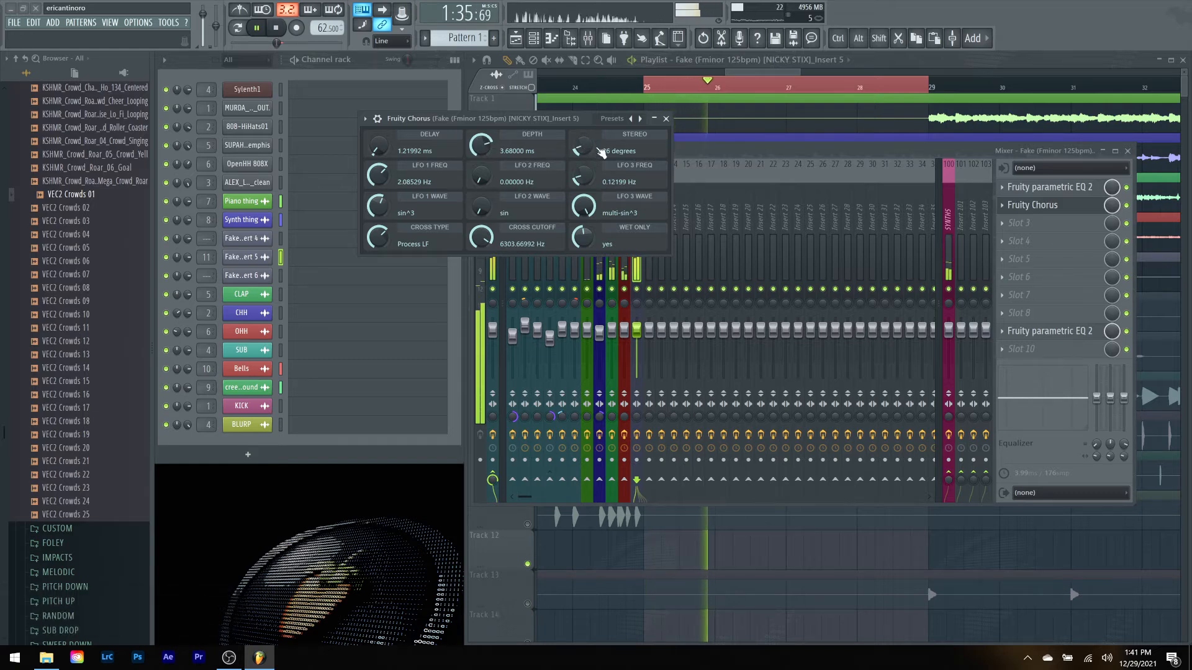
drag(483, 147, 482, 155)
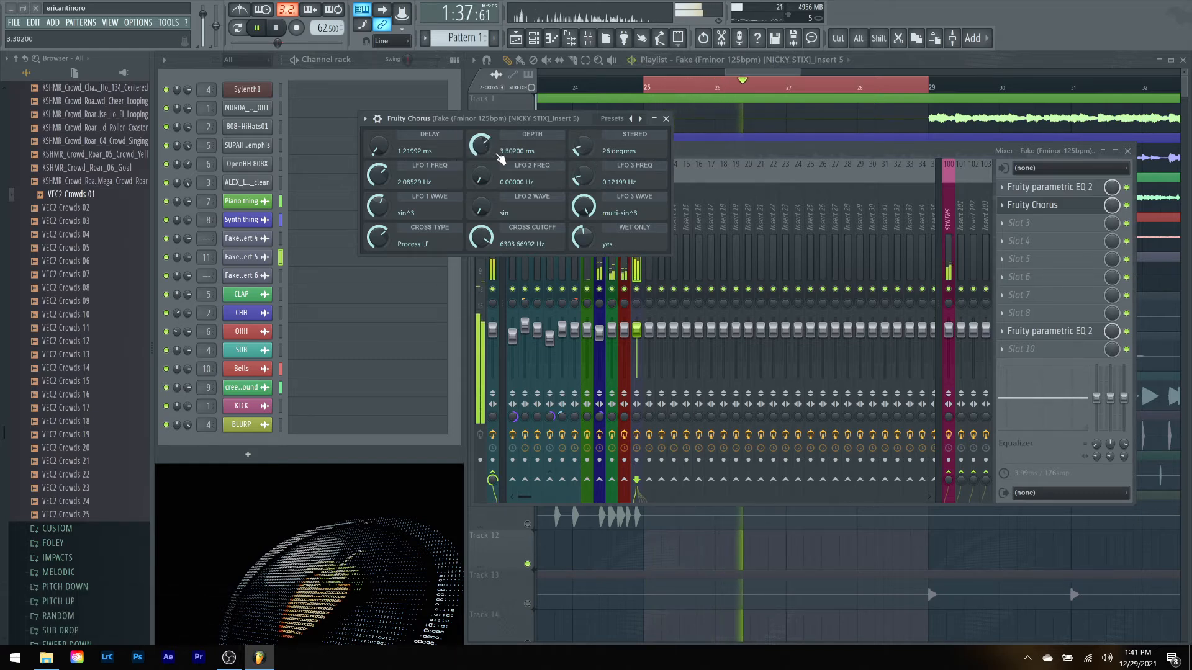
click(666, 119)
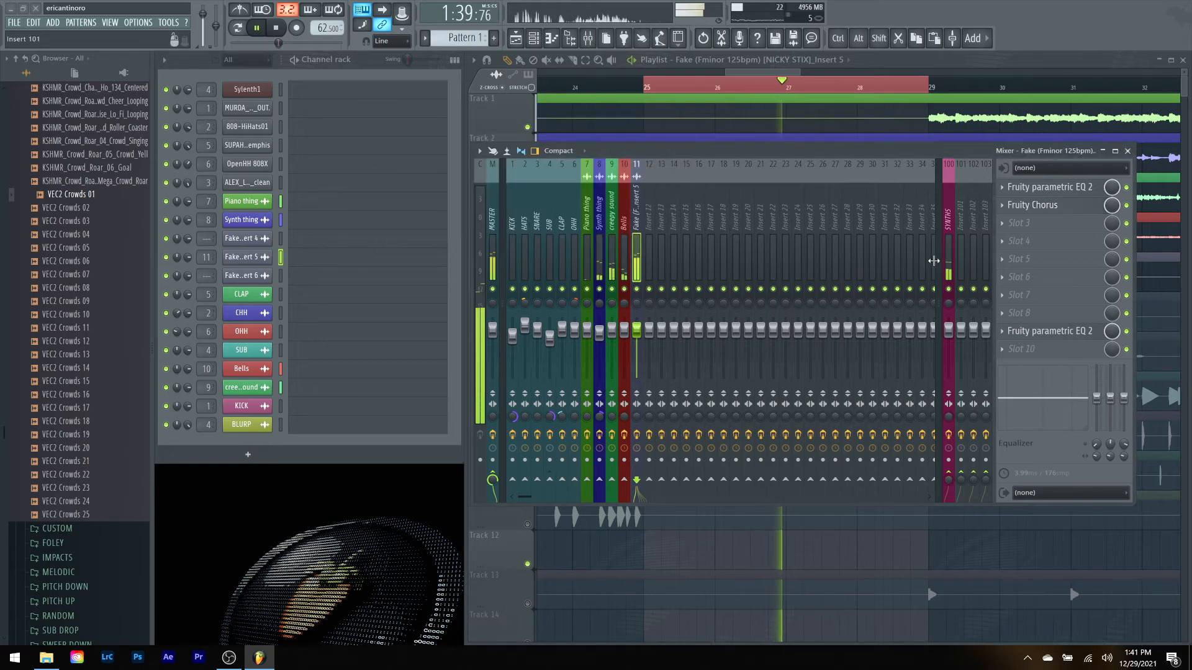
click(1033, 205)
mouse_move(577, 241)
mouse_down()
mouse_move(591, 244)
mouse_move(588, 231)
mouse_up()
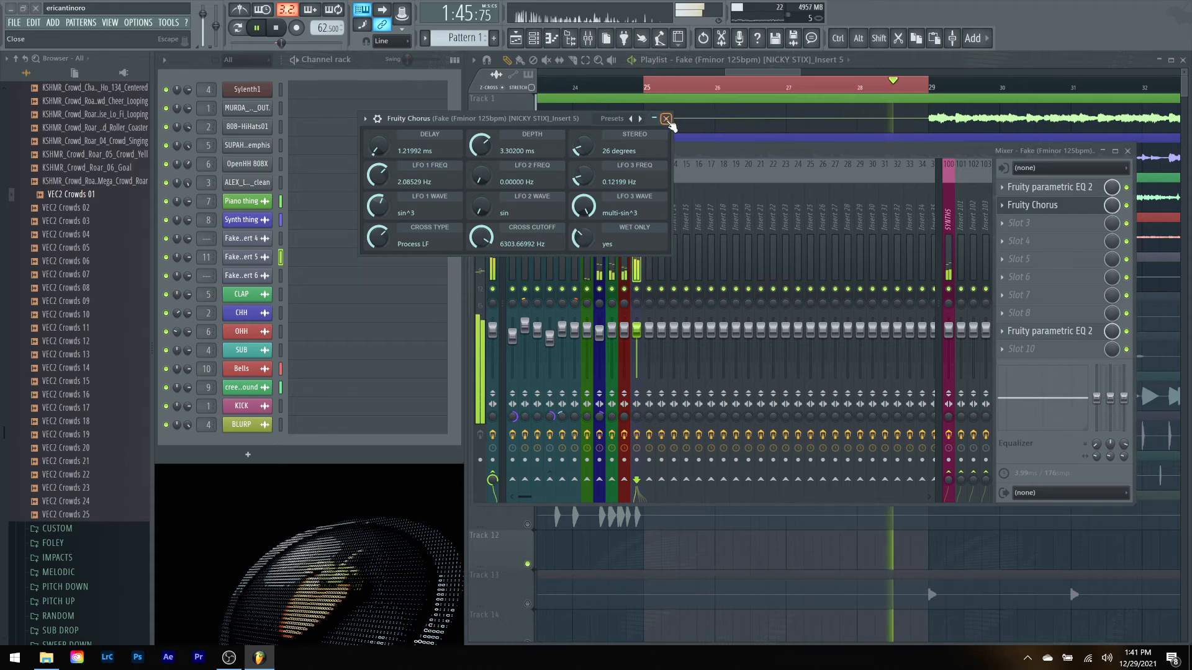
click(667, 119)
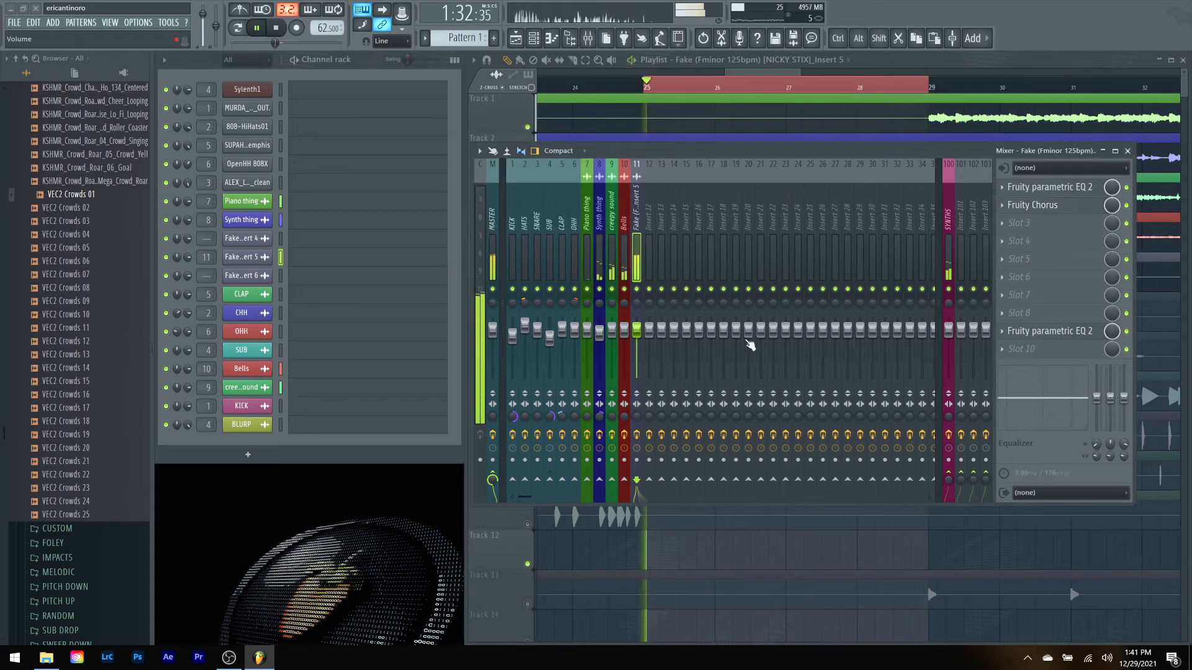
key(space)
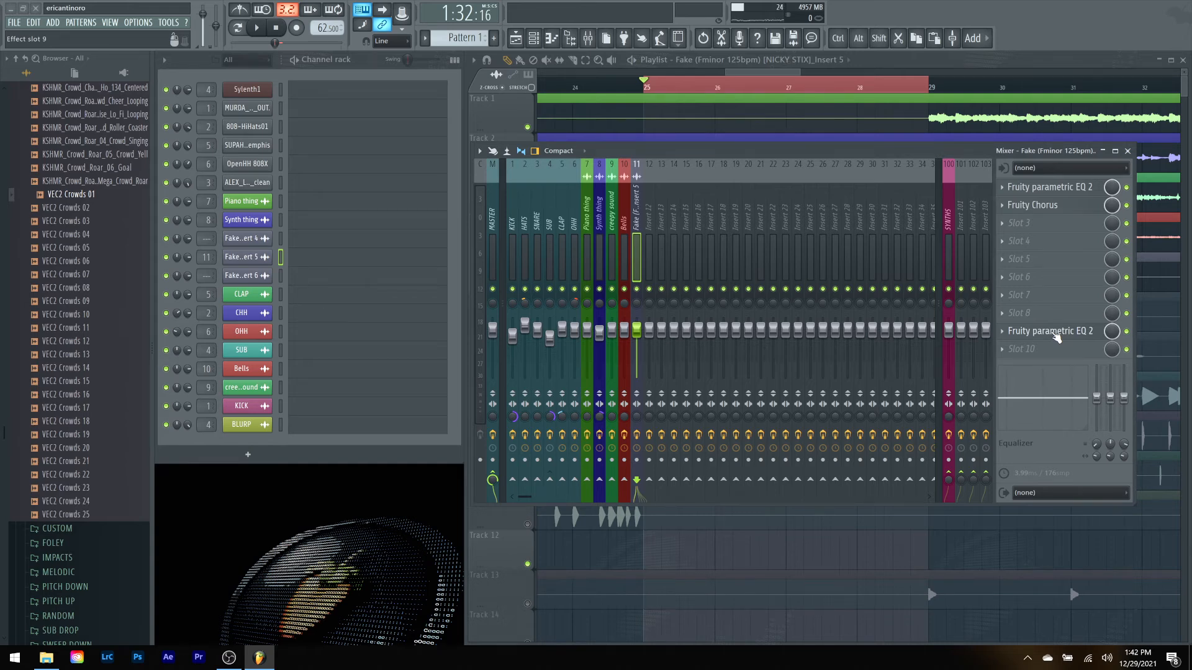
Step: In the slot 9 EQ of mixer track 11, cut band 2 in the bass and slightly boost band 1 during playback
key(space)
click(1056, 337)
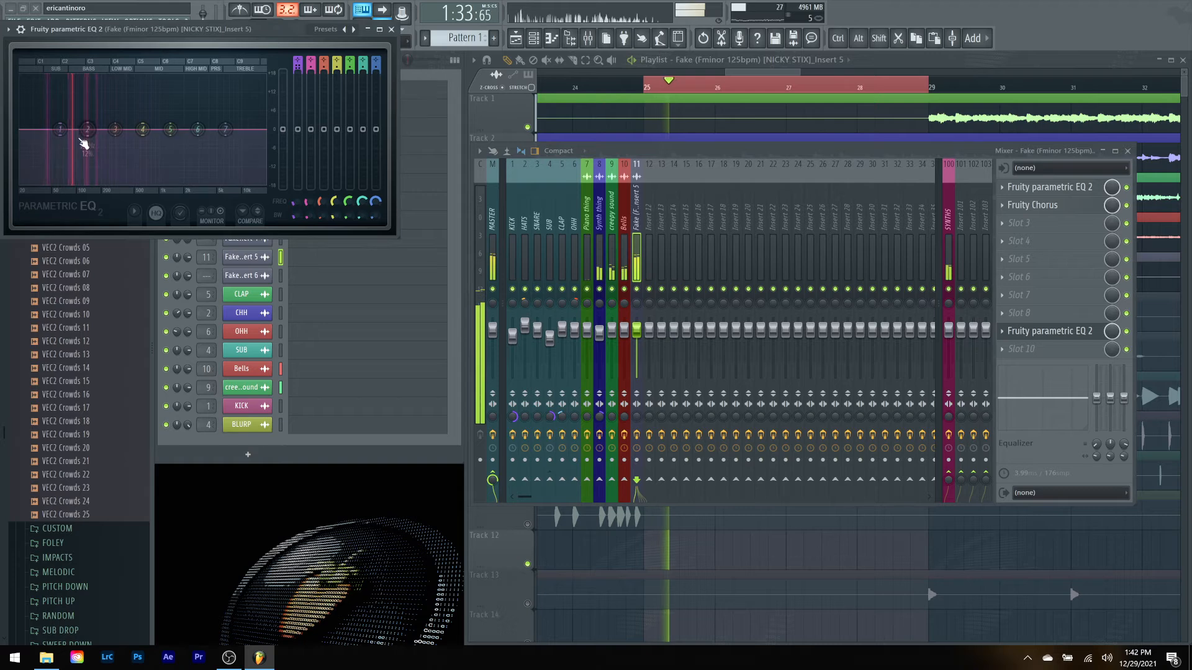
drag(87, 142, 45, 112)
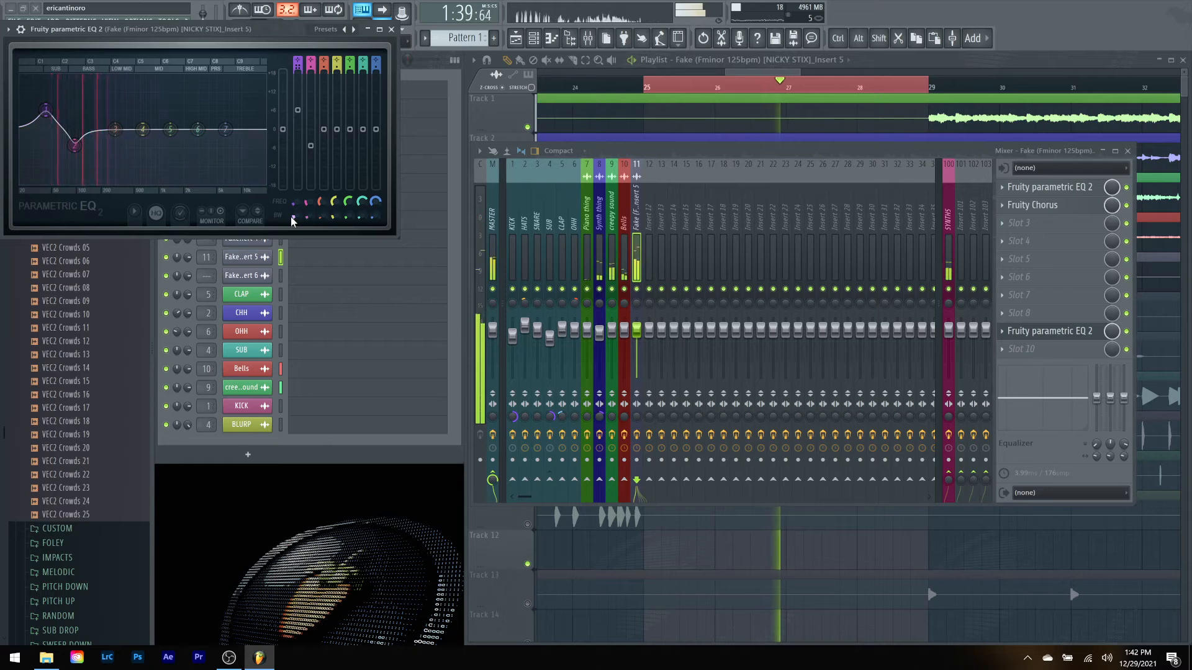
drag(45, 110, 42, 122)
Step: Boost slot 9 EQ band 3 in the low mids, shift band 4 lower with a slight boost, and stop playback
drag(116, 129, 124, 100)
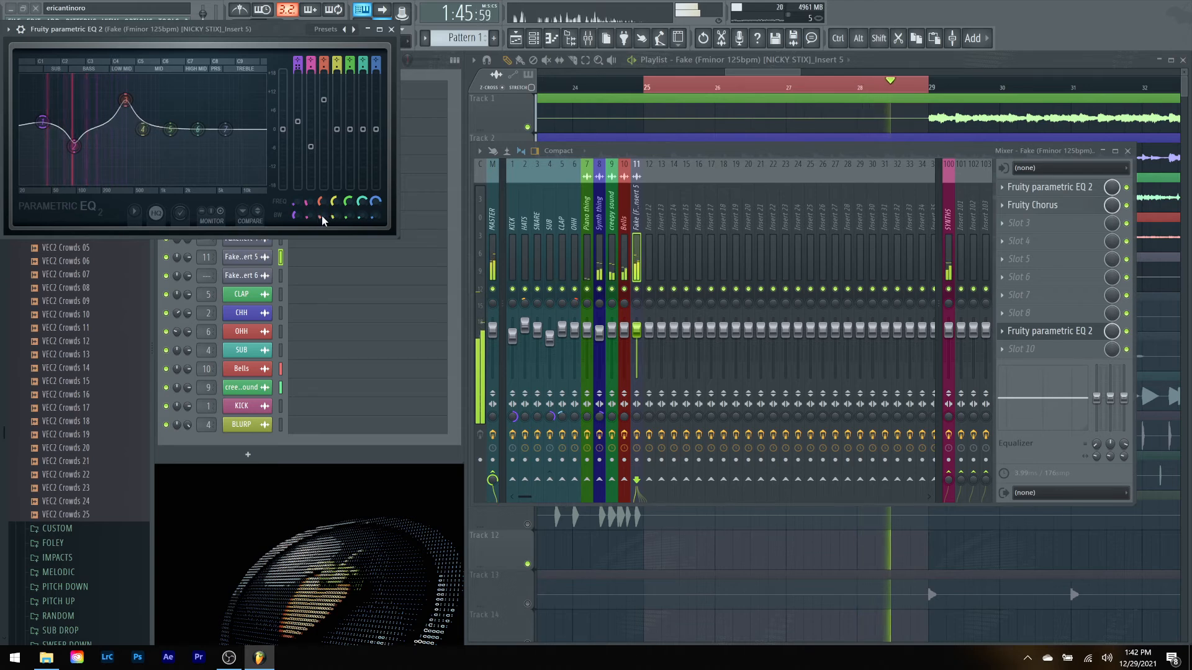
drag(125, 100, 127, 94)
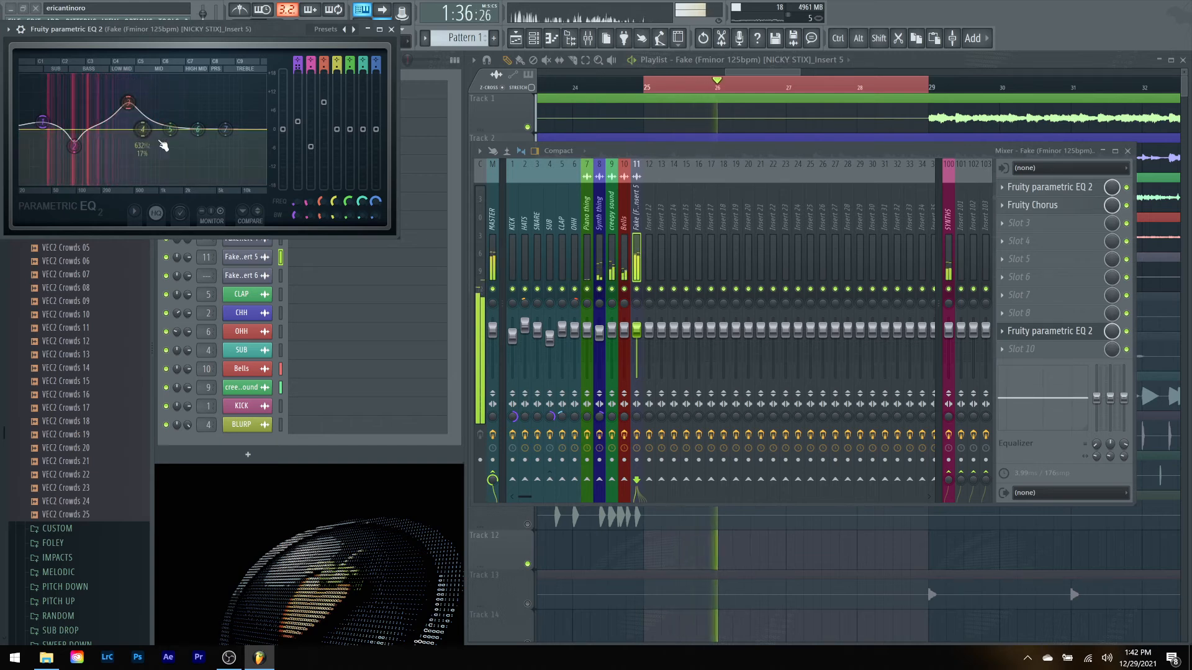
drag(142, 129, 79, 144)
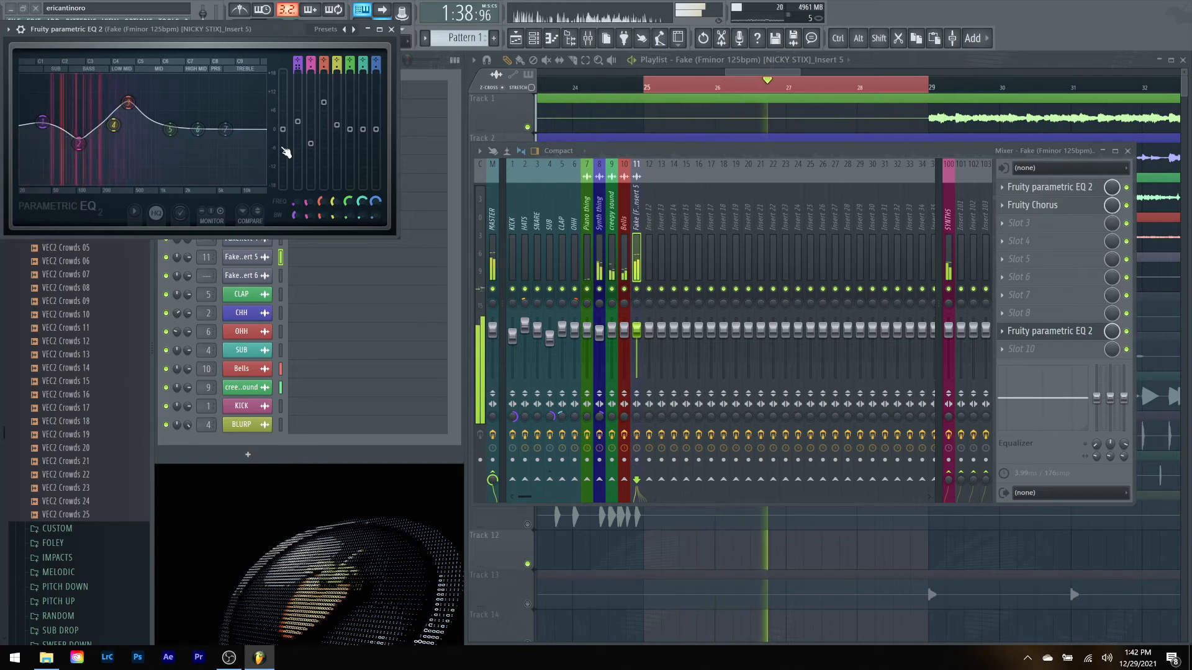
key(space)
click(392, 30)
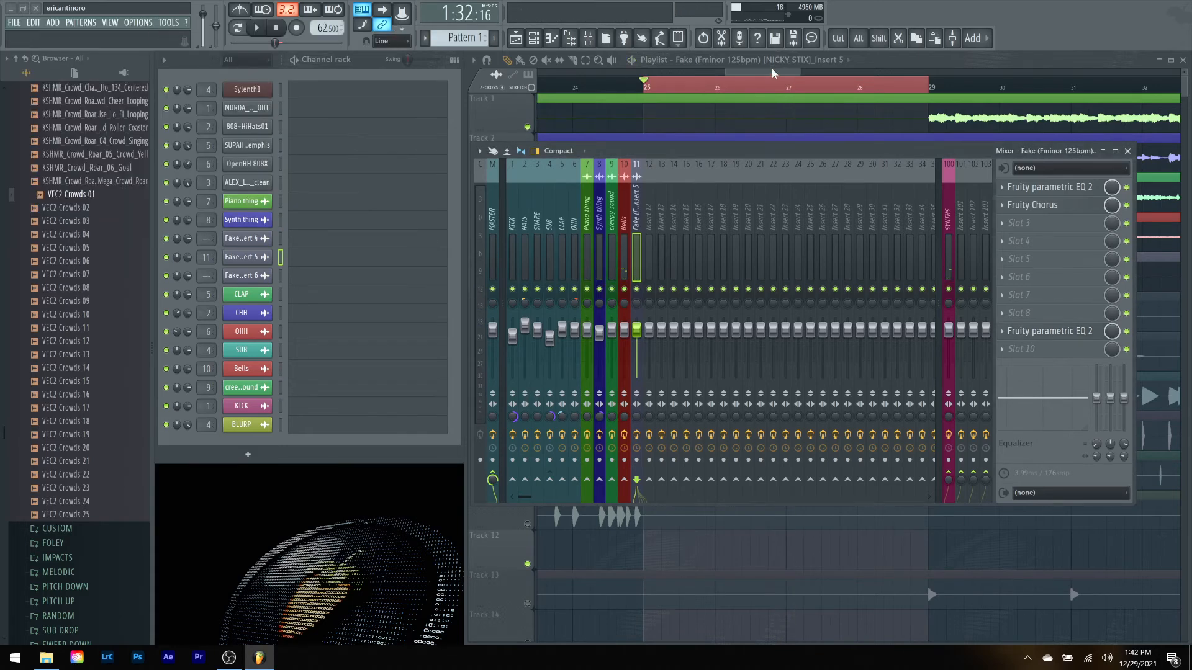
Step: Hide the mixer and audition the looped section starting at bar 25 in the playlist
key(F9)
drag(773, 73, 782, 74)
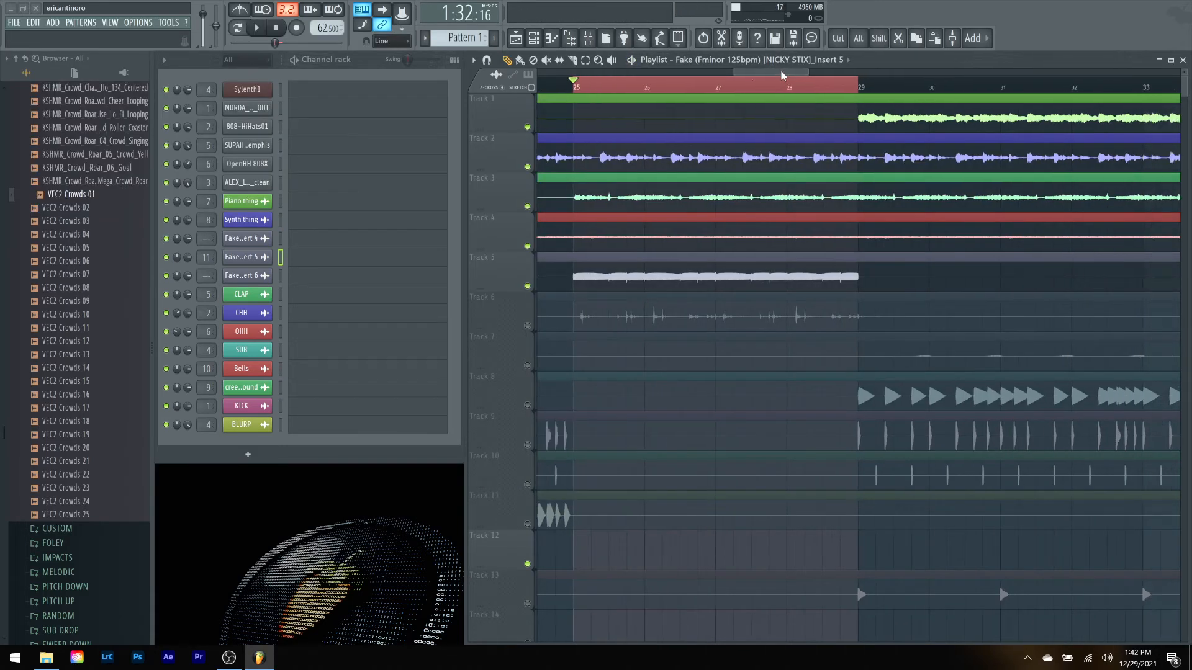
key(space)
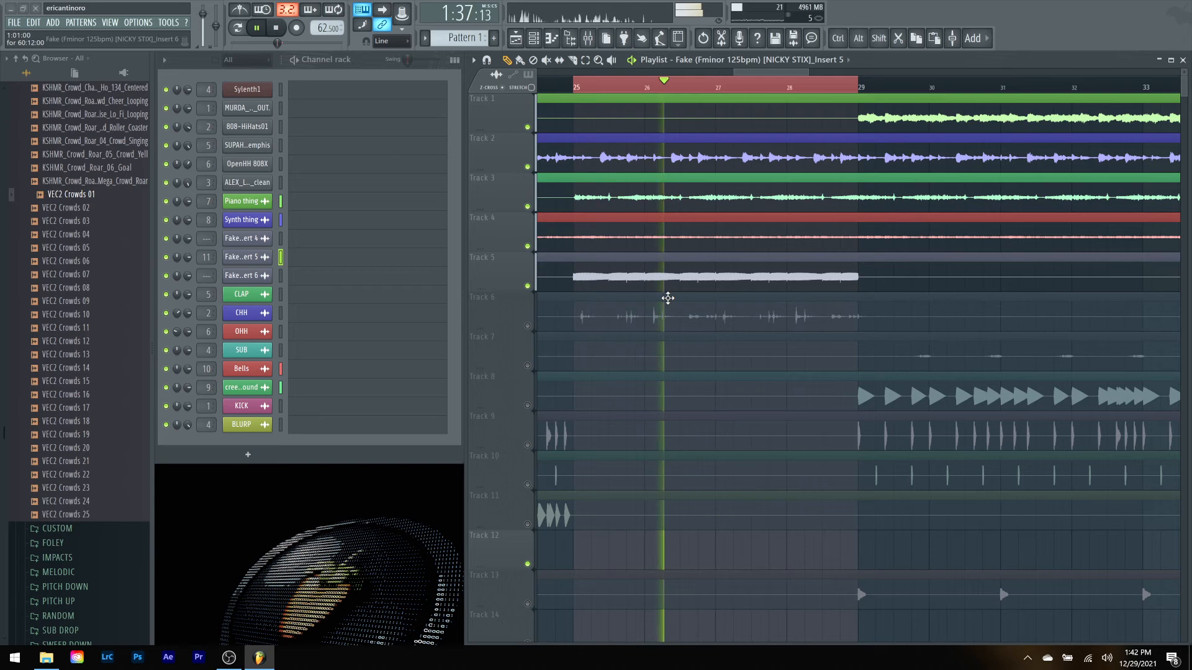
key(space)
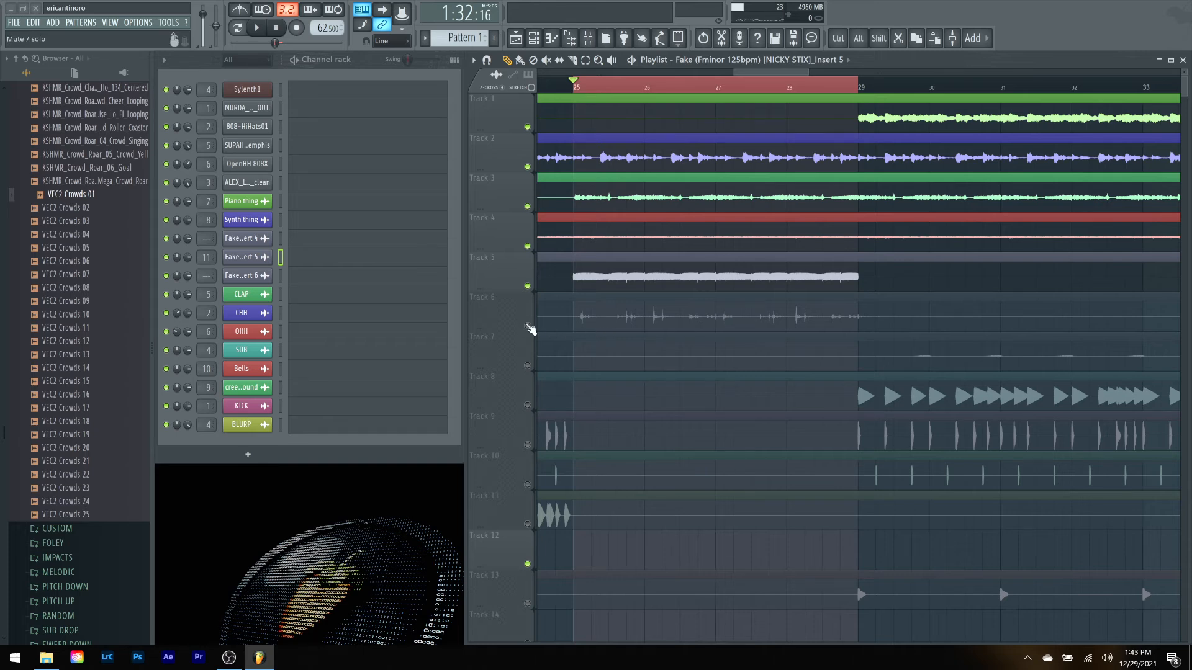
Step: Unmute playlist Track 6, mute Track 5, and play the looped section
click(528, 326)
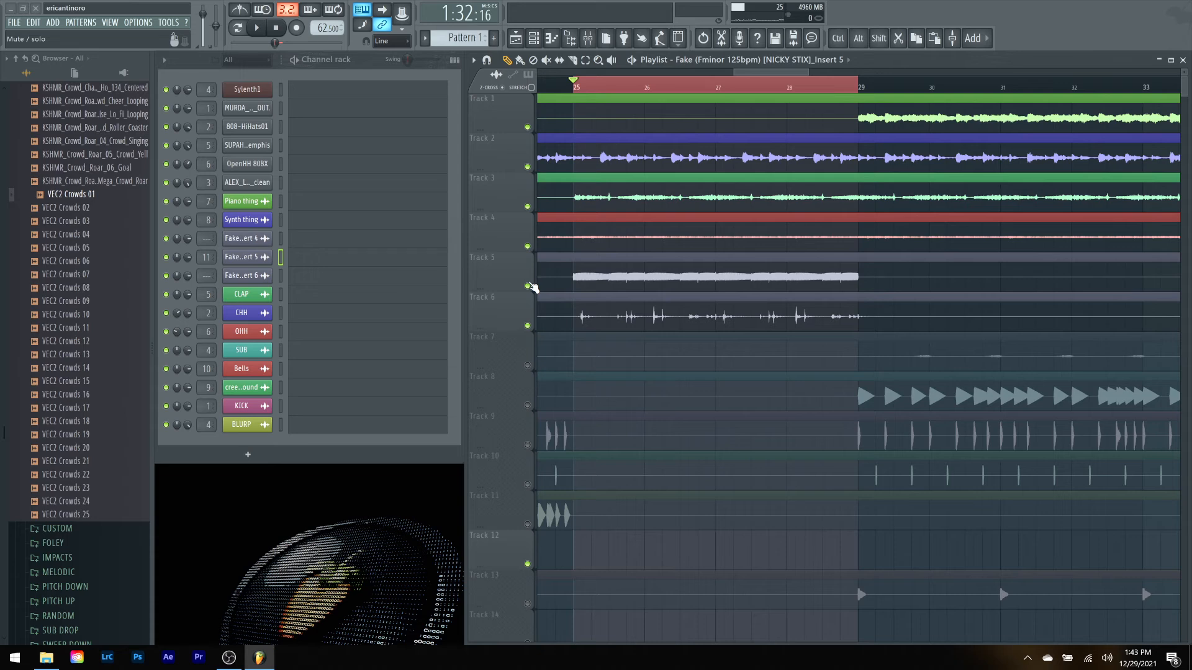
click(528, 287)
key(space)
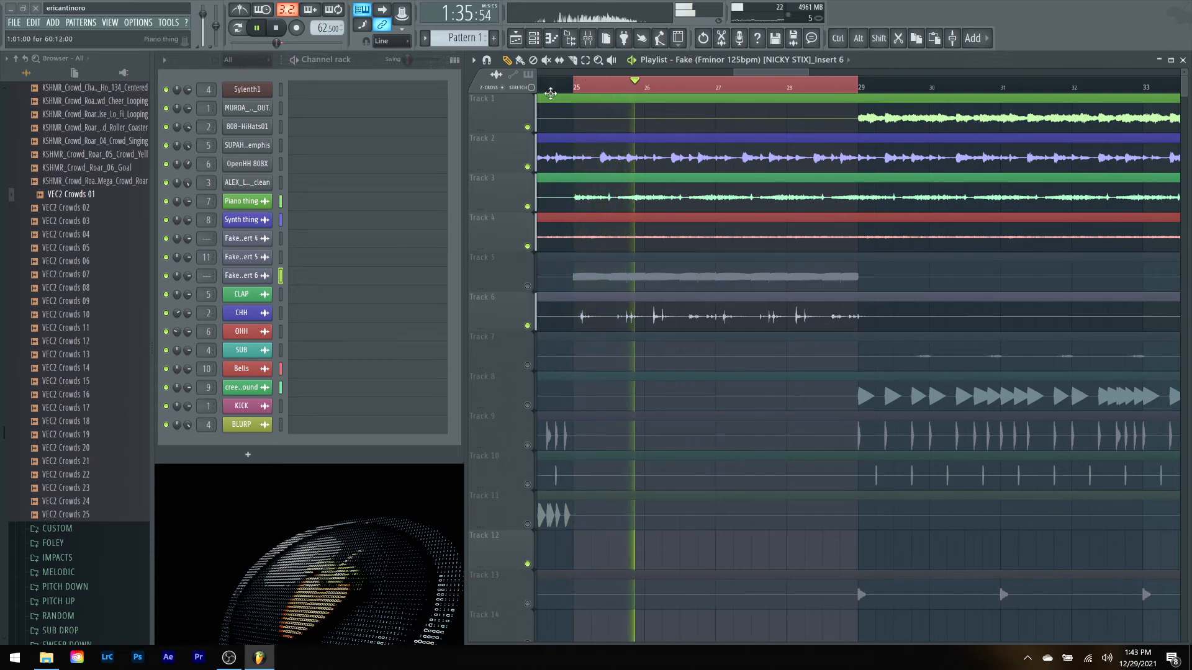
Step: Open the mixer and route the Insert 6 sample channel to mixer track 12
click(587, 38)
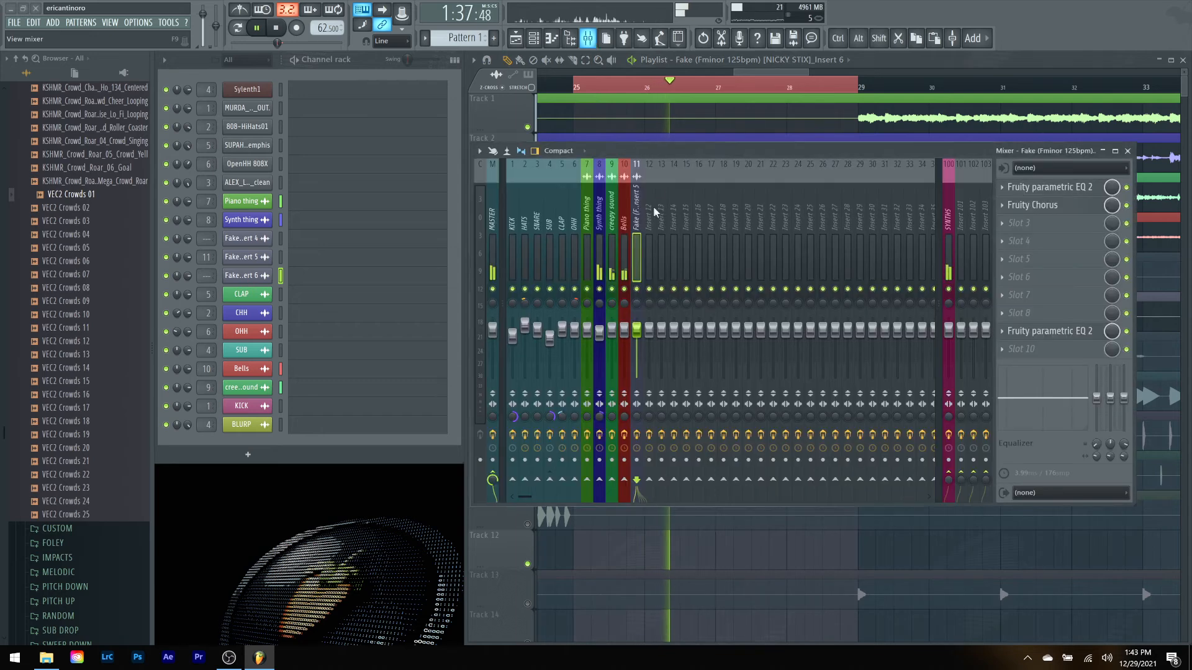
right_click(650, 205)
click(805, 250)
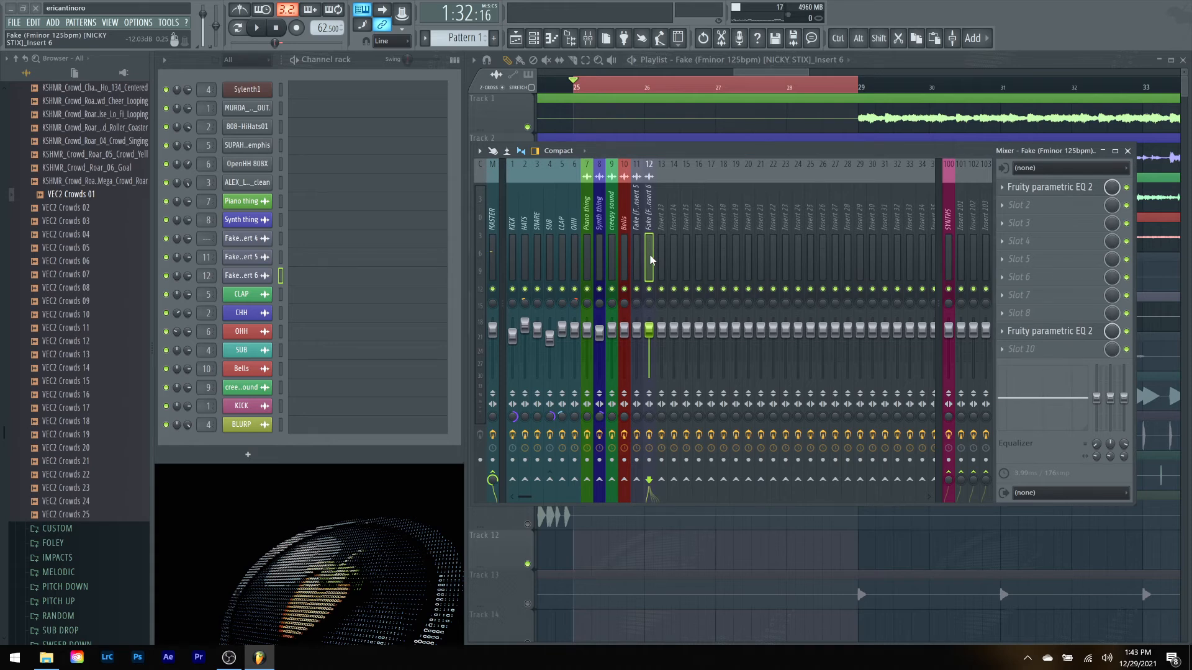
Step: Open the slot 1 EQ on the Insert 6 mixer track and make band 1 a high-pass filter at about 40 Hz
key(space)
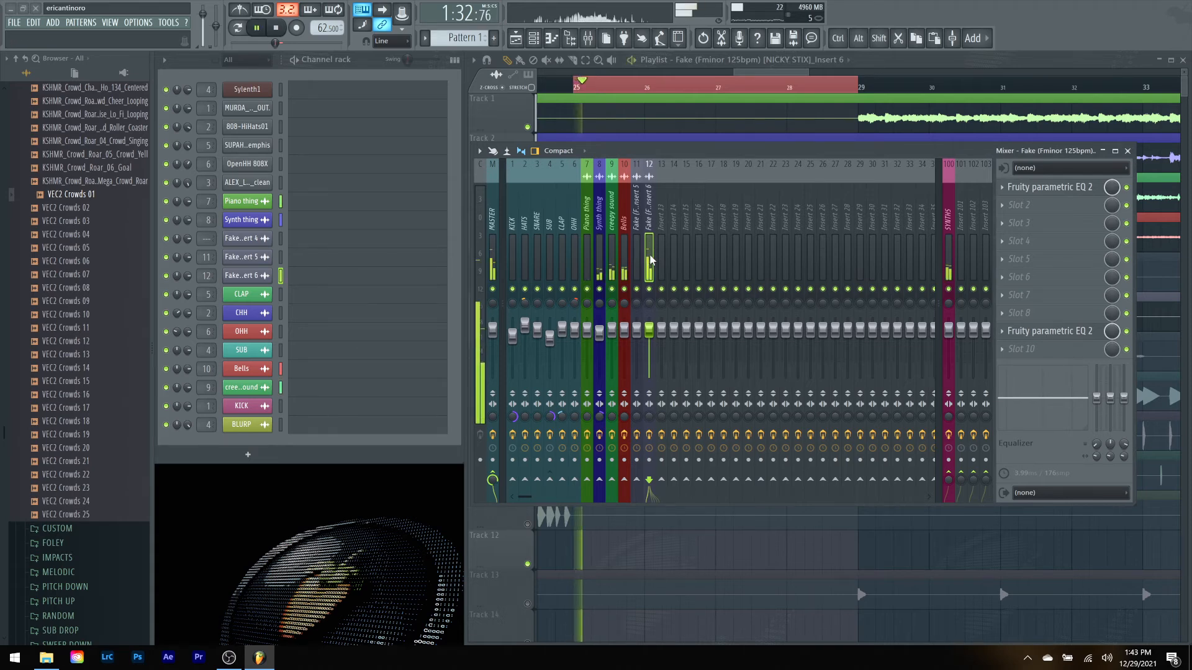
click(1043, 188)
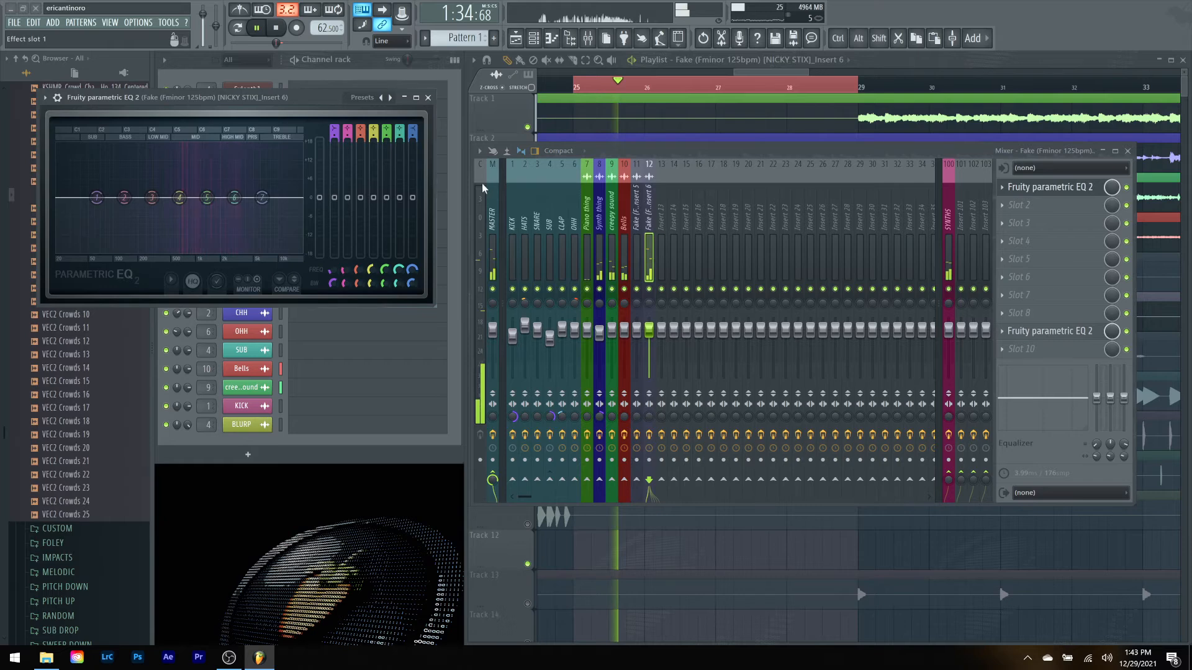
drag(246, 103, 615, 179)
key(space)
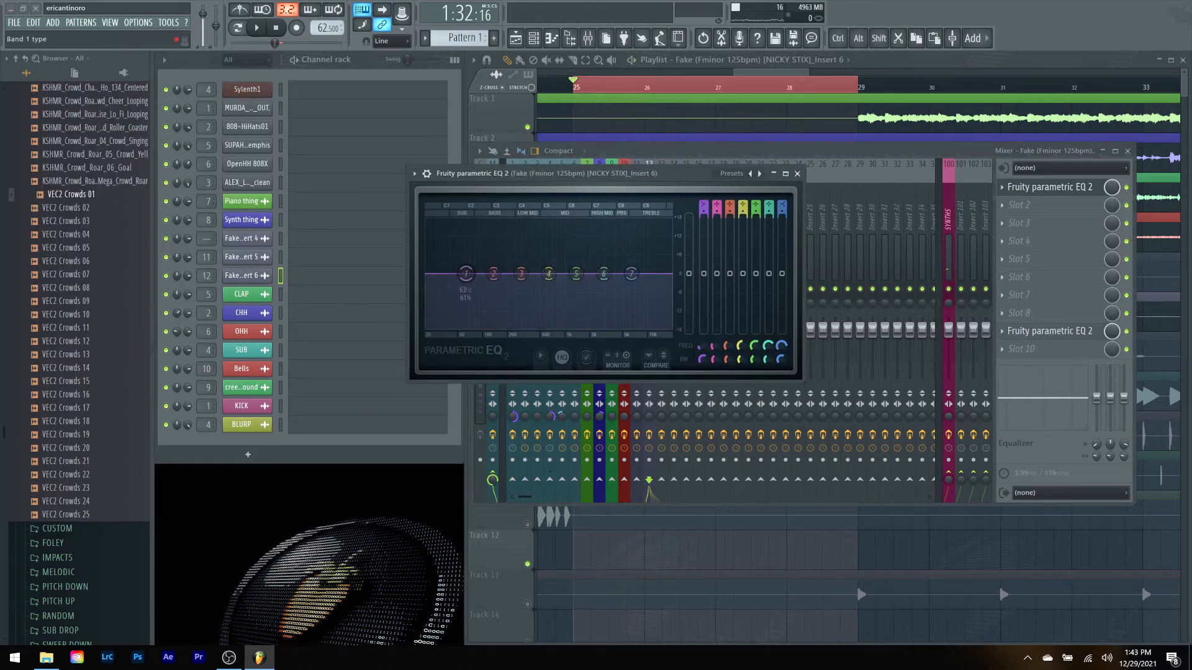
drag(704, 206, 704, 222)
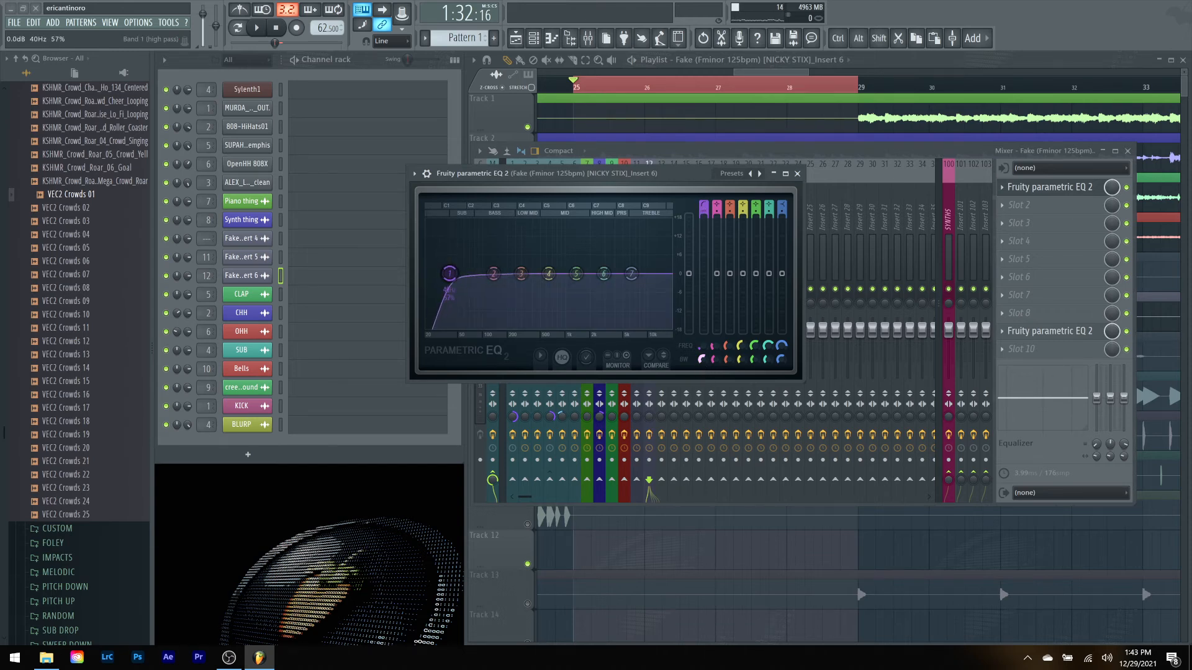
Step: Play the loop, boost EQ band 4 in the mids to audition it, and settle it at a slight cut
key(space)
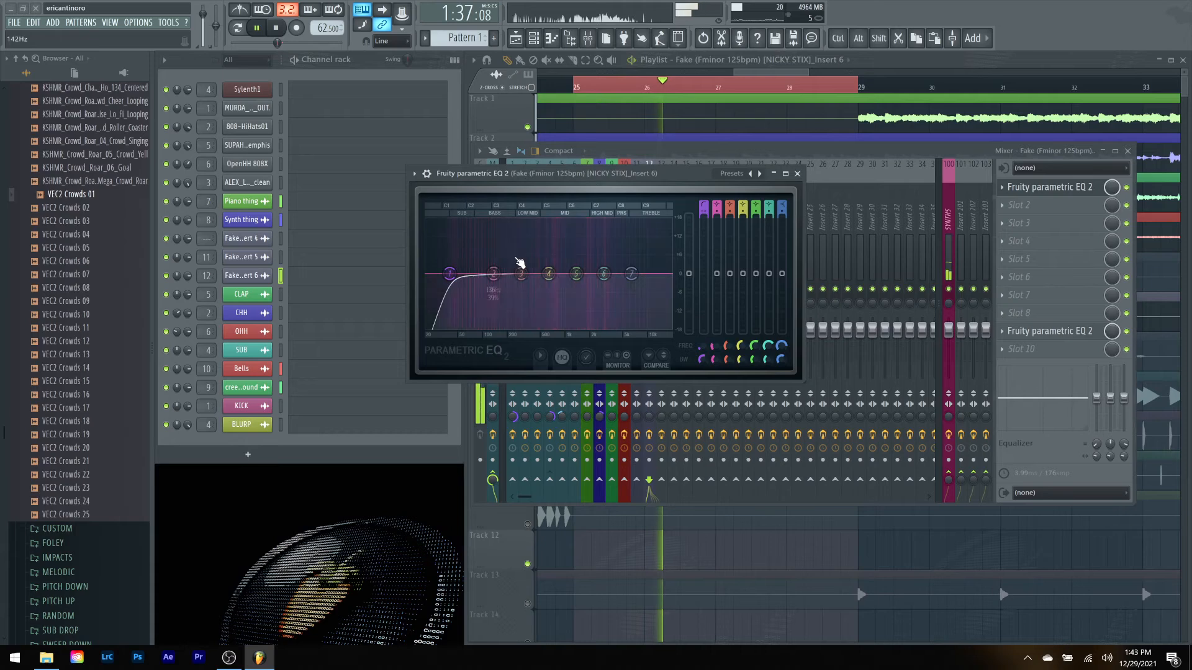
drag(548, 273, 550, 236)
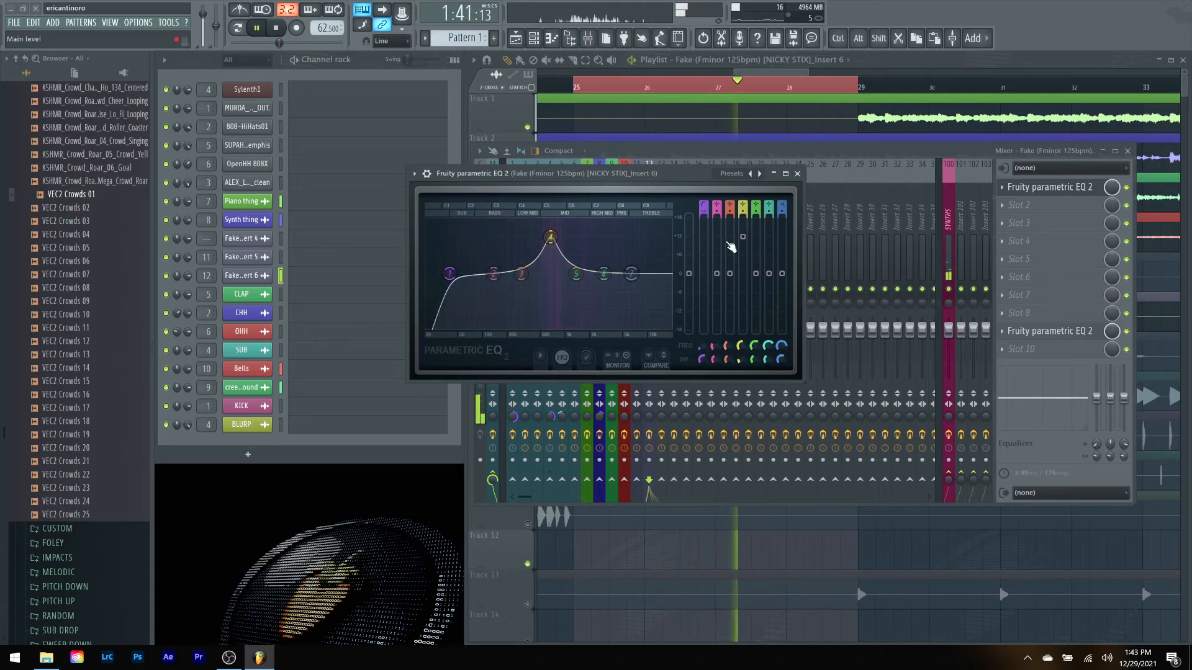
drag(745, 243, 746, 289)
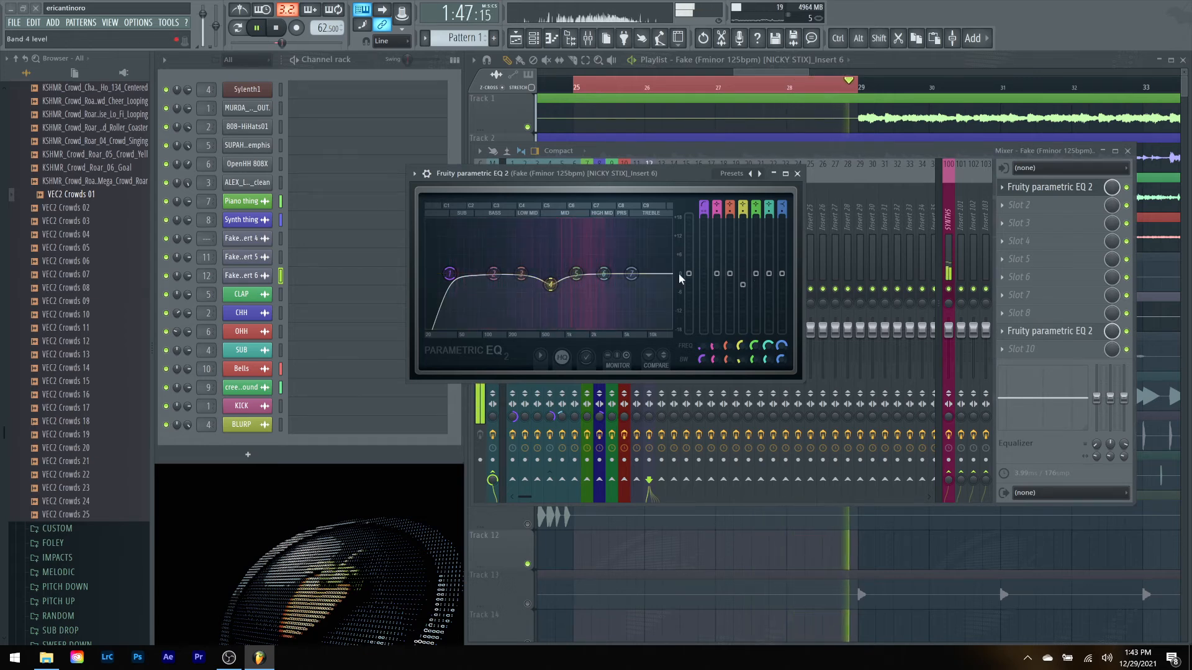
Step: Narrow EQ band 5, sweep it boosted through the upper mids, and settle it at a slight cut near 1.9 kHz
drag(576, 274, 597, 225)
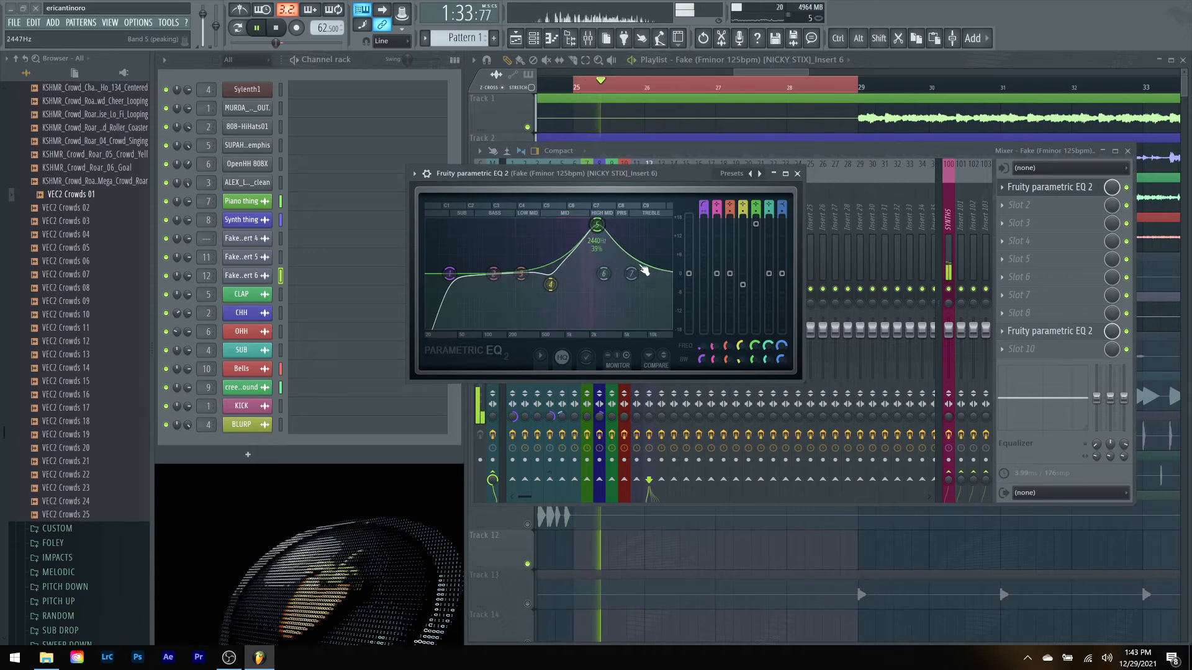
drag(752, 360, 752, 397)
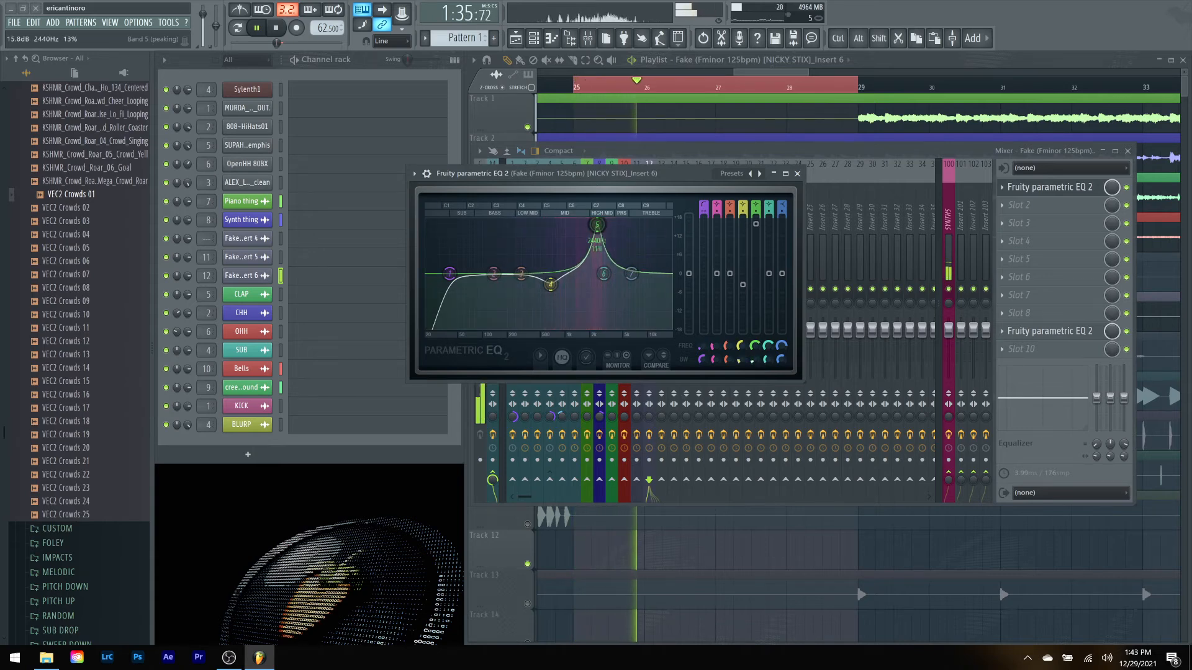
drag(597, 224, 590, 225)
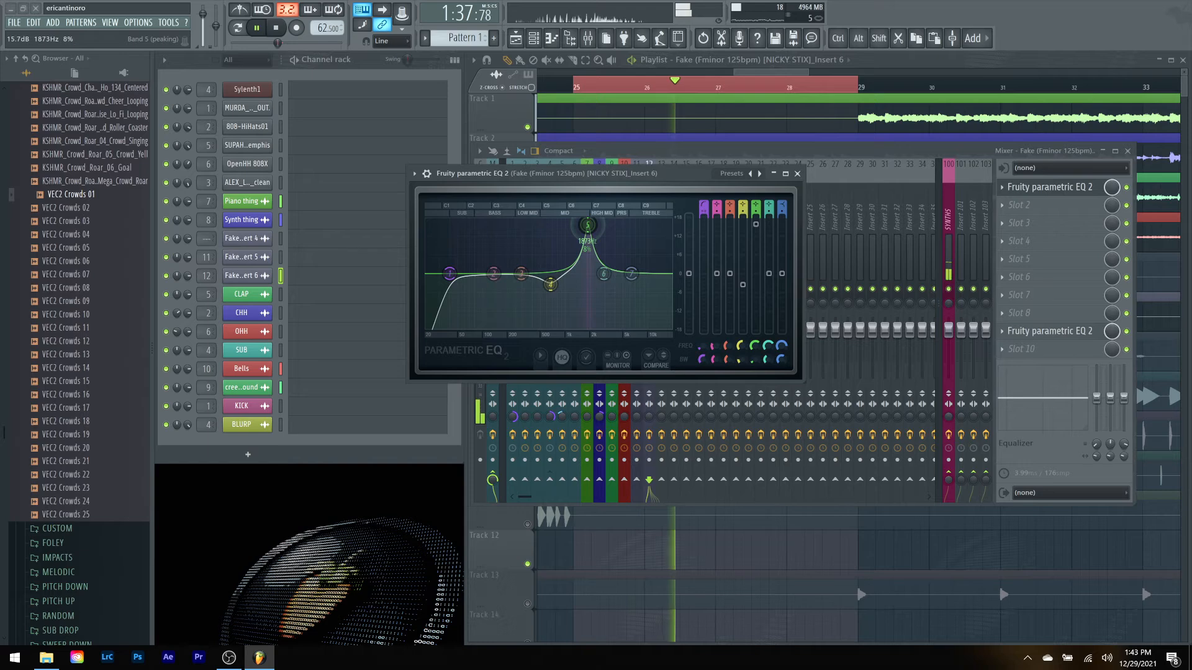
drag(586, 225, 586, 225)
drag(756, 225, 757, 226)
drag(586, 227, 584, 227)
drag(756, 226, 756, 281)
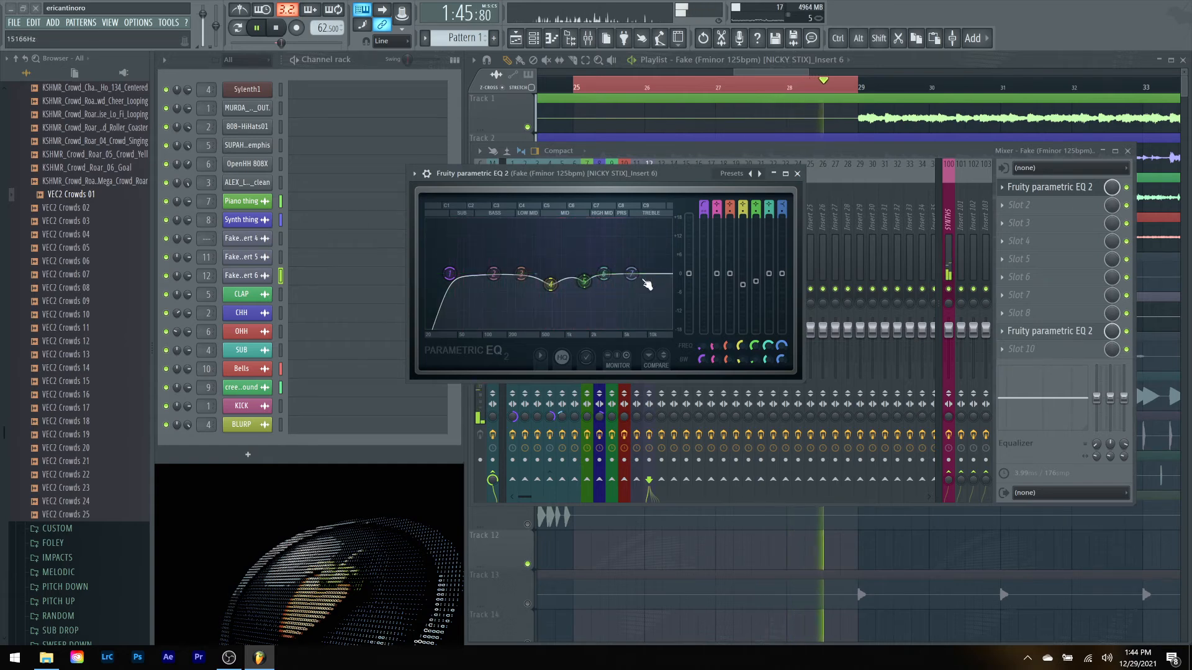
drag(584, 282, 585, 282)
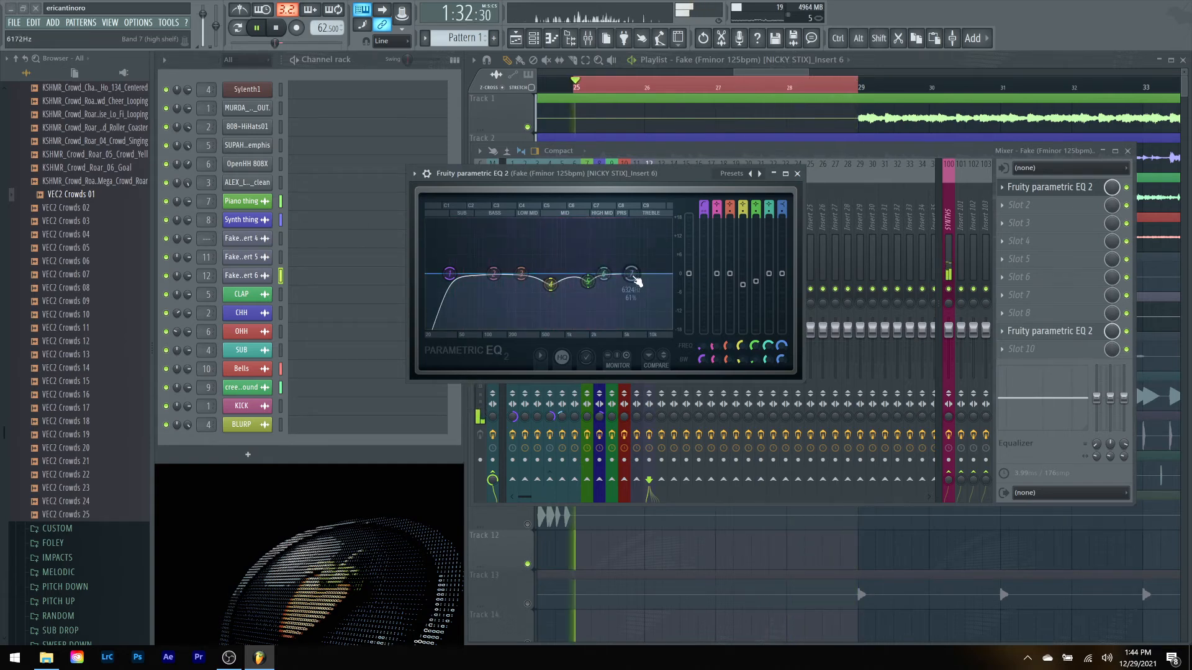
Step: Boost EQ band 6 to audition it, narrow its bandwidth, and reduce it to a slight cut around 2.9 kHz
drag(603, 275, 607, 227)
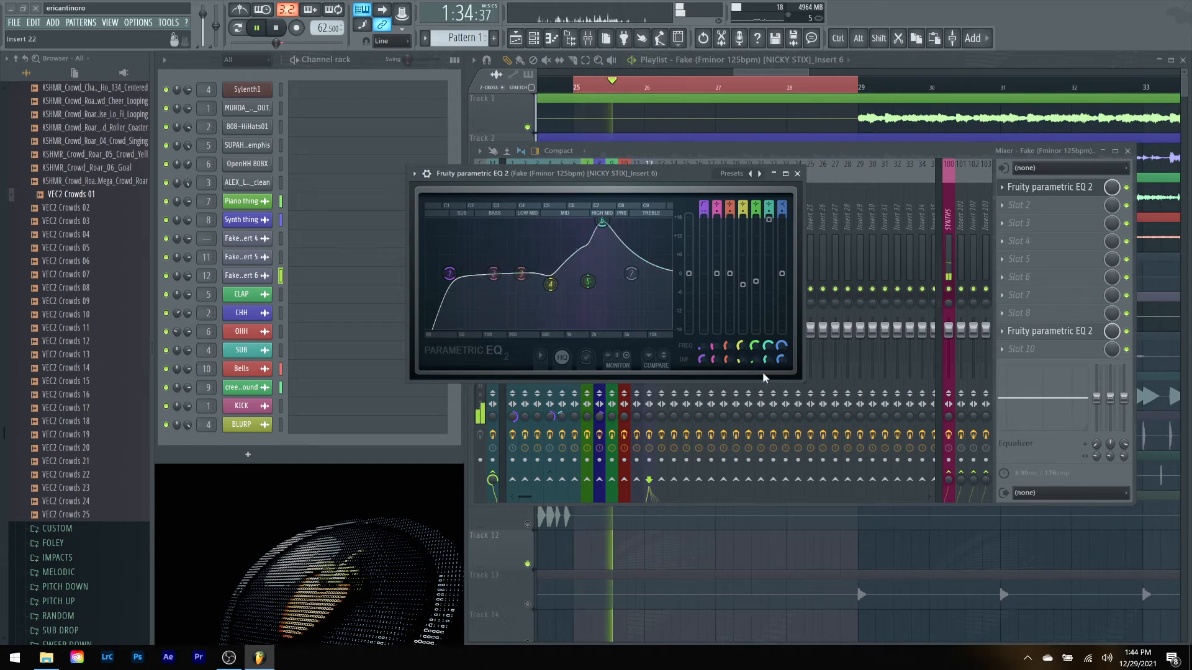
scroll(607, 227, down, 6)
drag(769, 220, 769, 285)
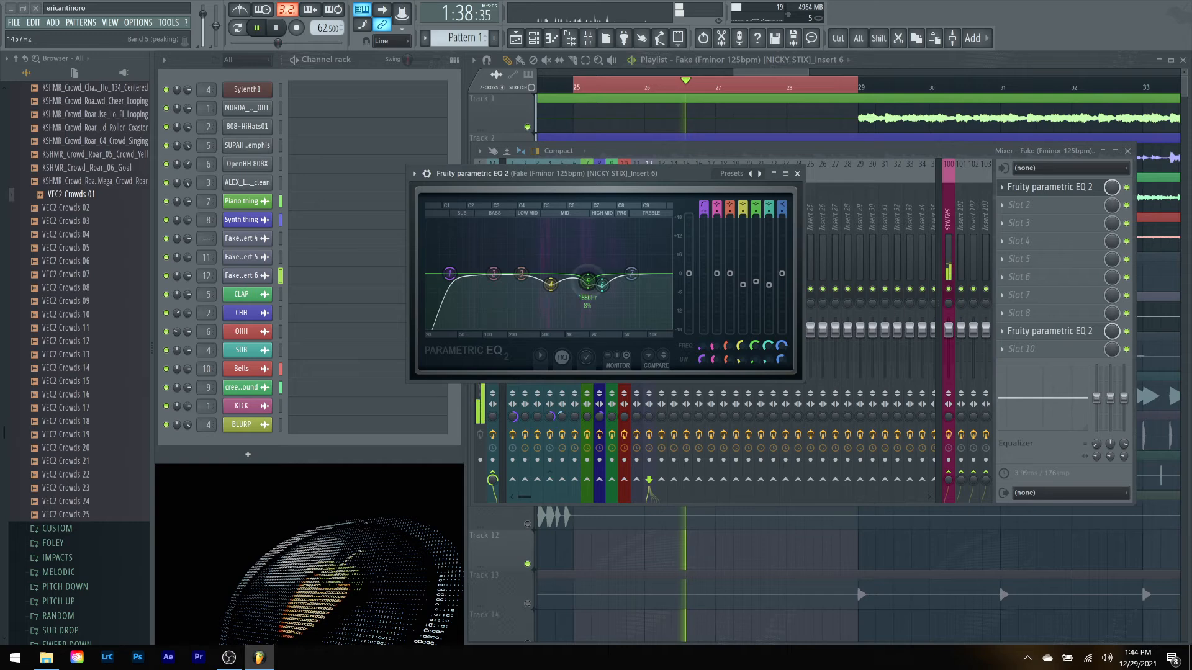
scroll(602, 284, up, 2)
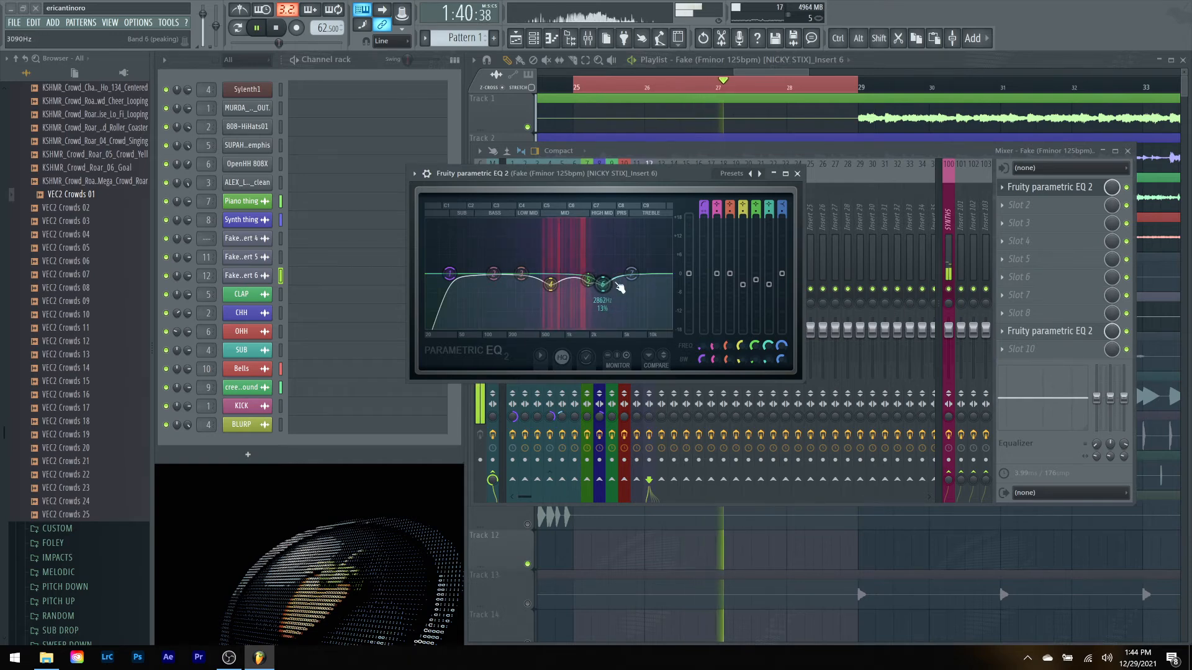
Step: Move EQ band 3 into the treble with a slight boost, close the EQ, and audition the loop
drag(521, 273, 632, 271)
key(space)
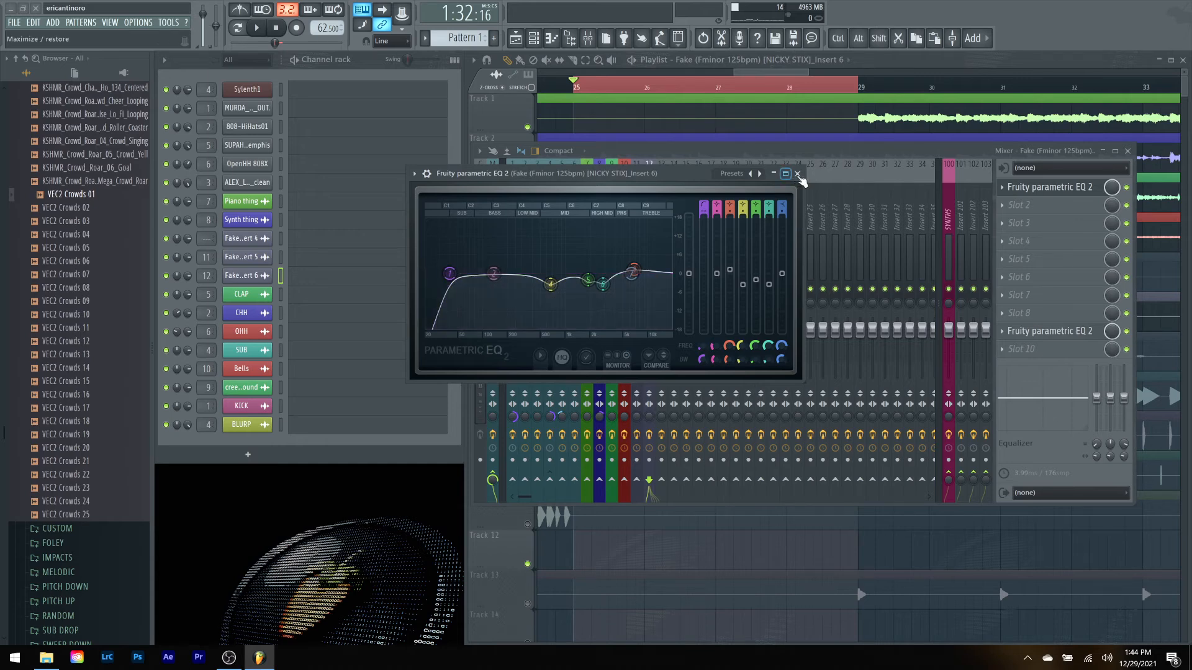
click(798, 174)
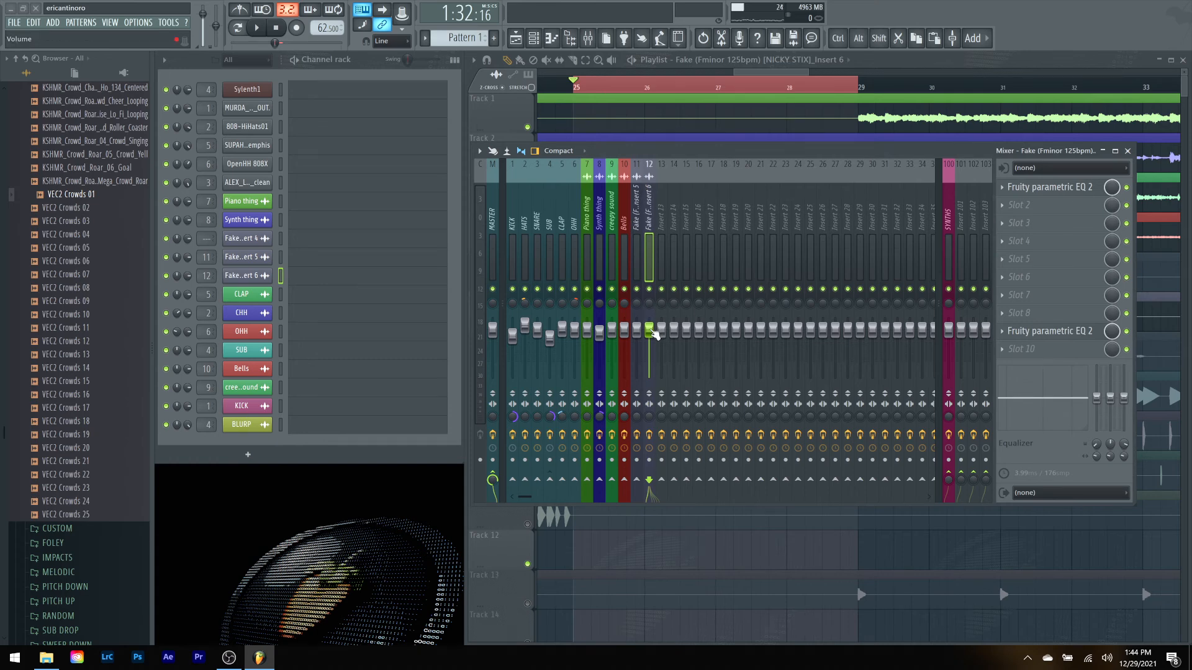
key(space)
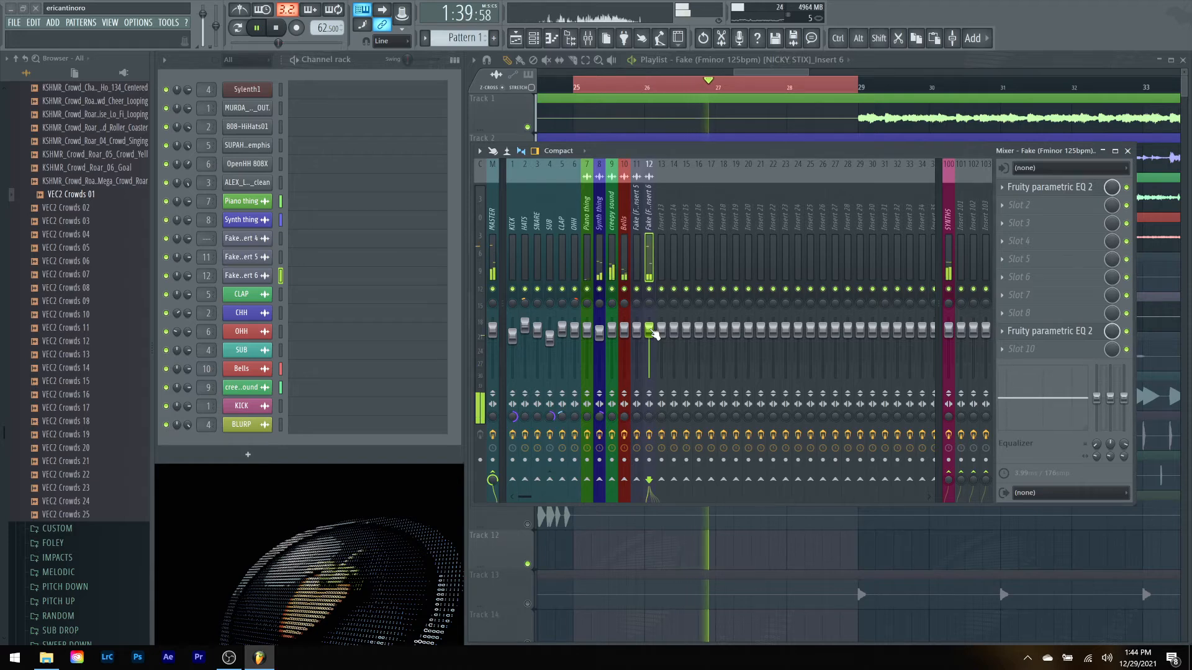
key(space)
Step: Loop the second half of bar 29 in the playlist and play it with Track 7 unmuted
mouse_move(761, 71)
mouse_down()
mouse_move(750, 69)
mouse_move(817, 72)
mouse_move(762, 73)
mouse_up()
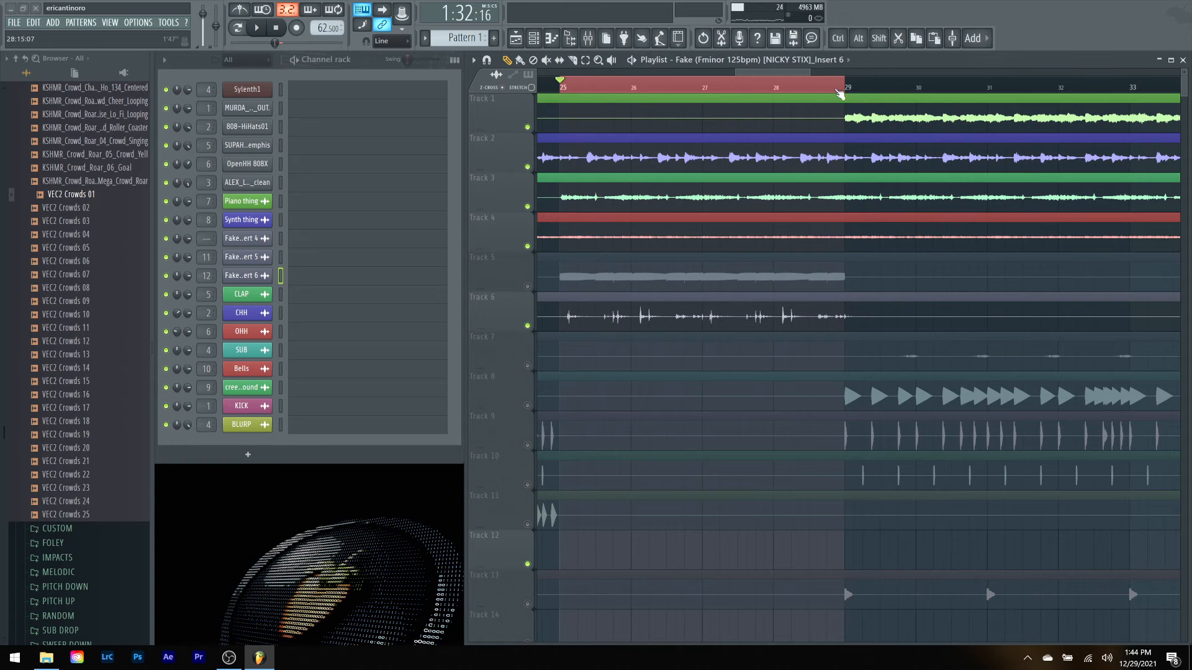
drag(881, 90, 888, 87)
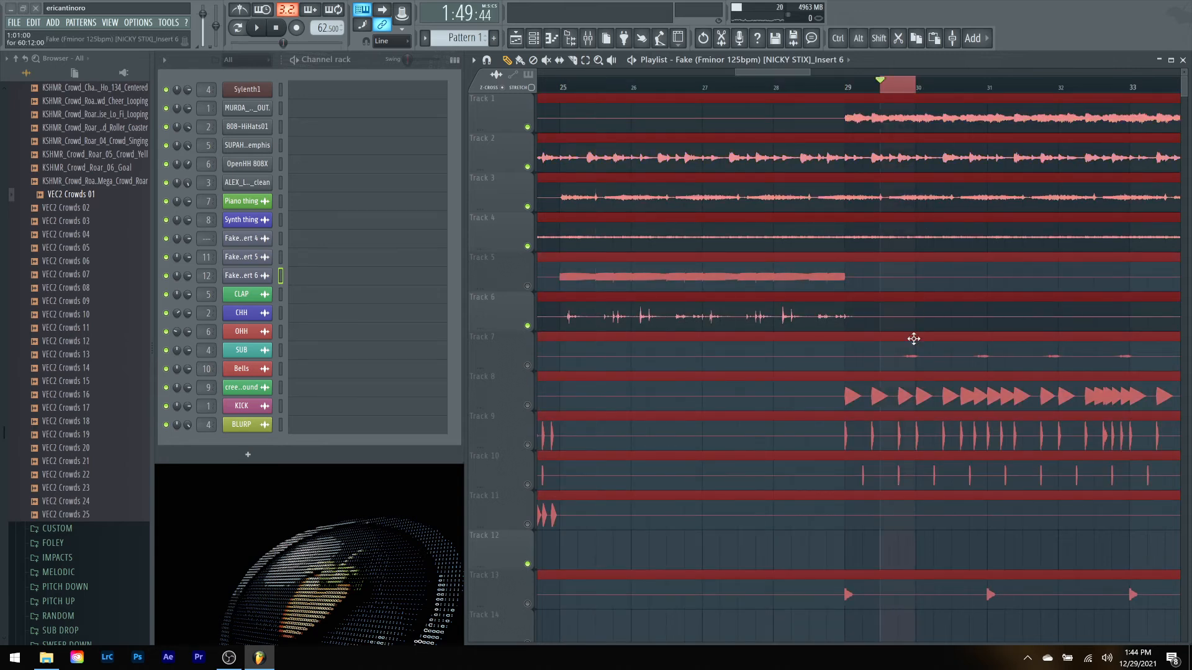
click(881, 551)
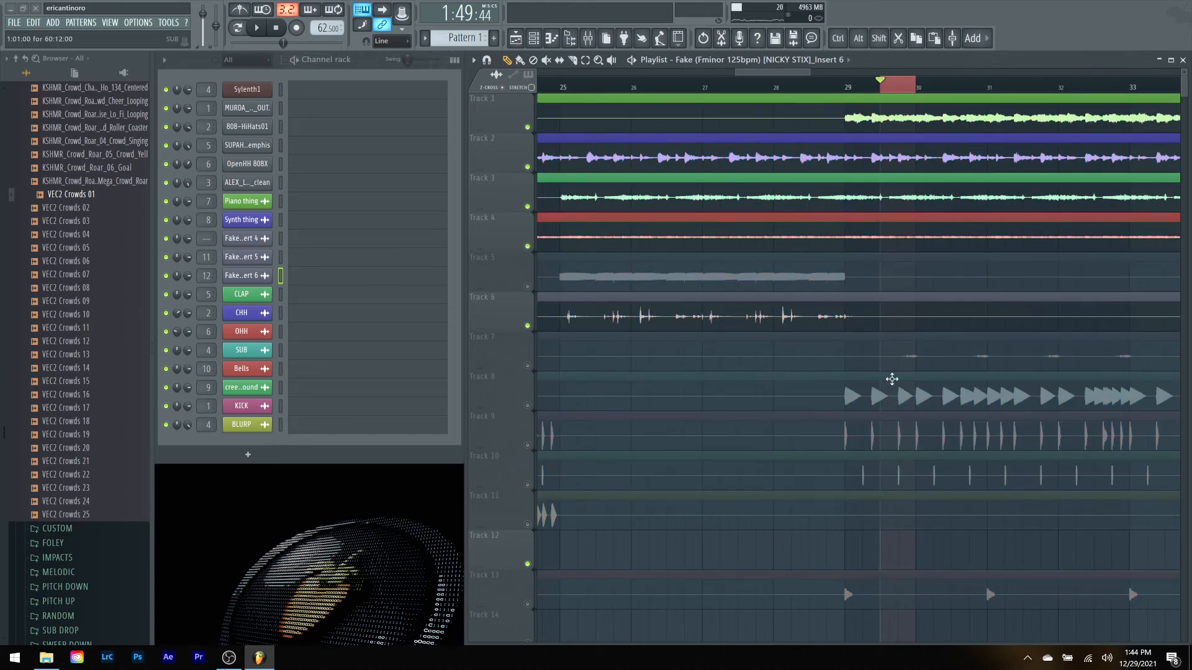
click(527, 365)
key(space)
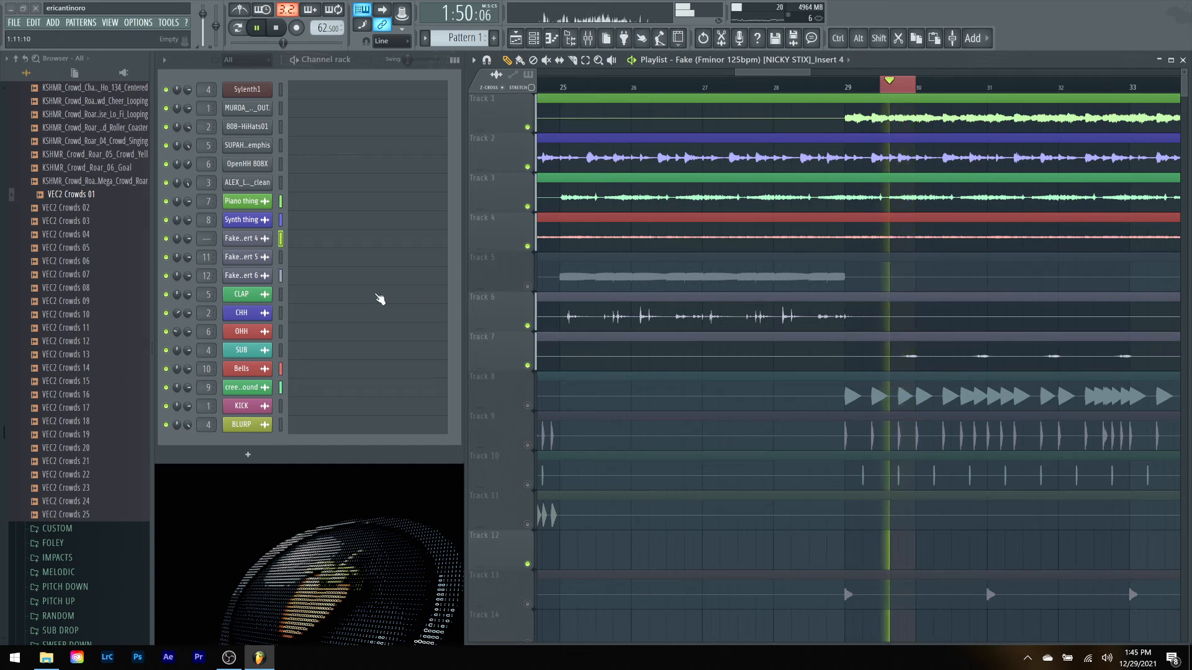
Step: Rename the Insert 4 sample channel to fx, color it light blue, and stop playback
right_click(267, 238)
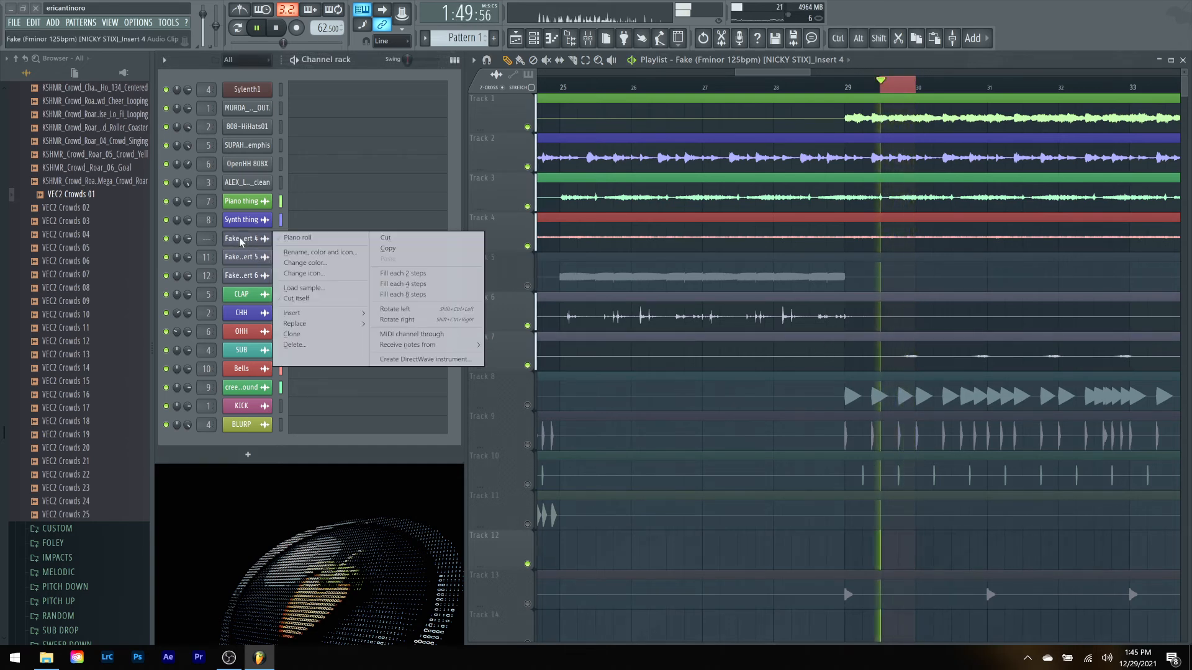
click(324, 255)
text(fx)
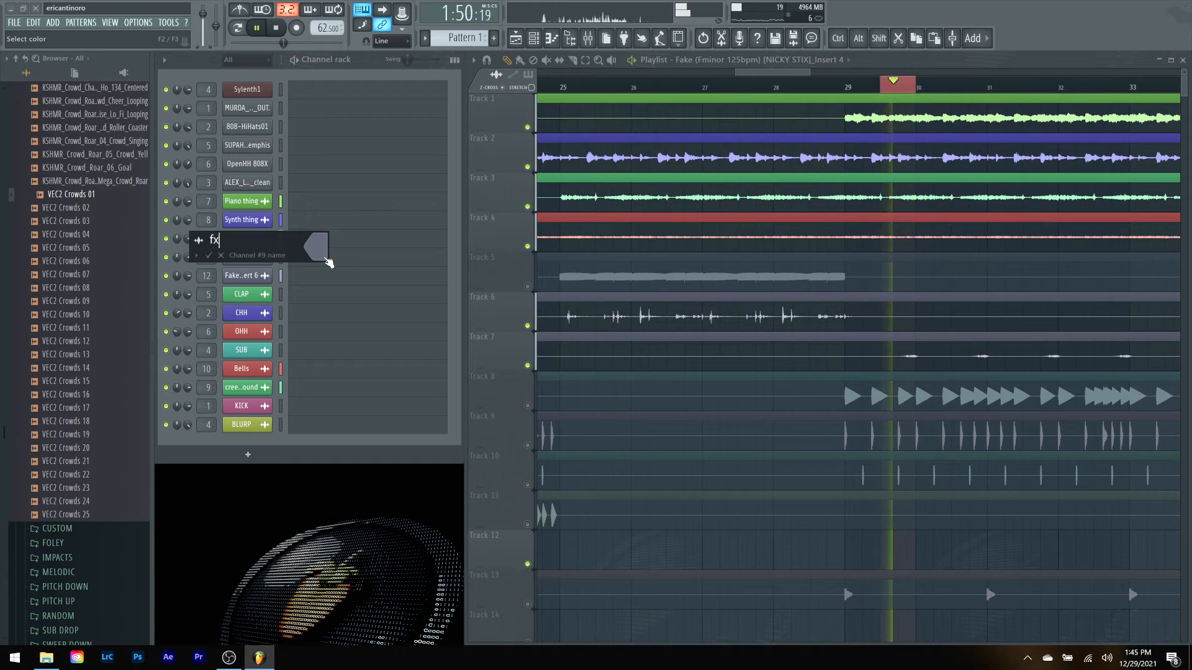
click(327, 262)
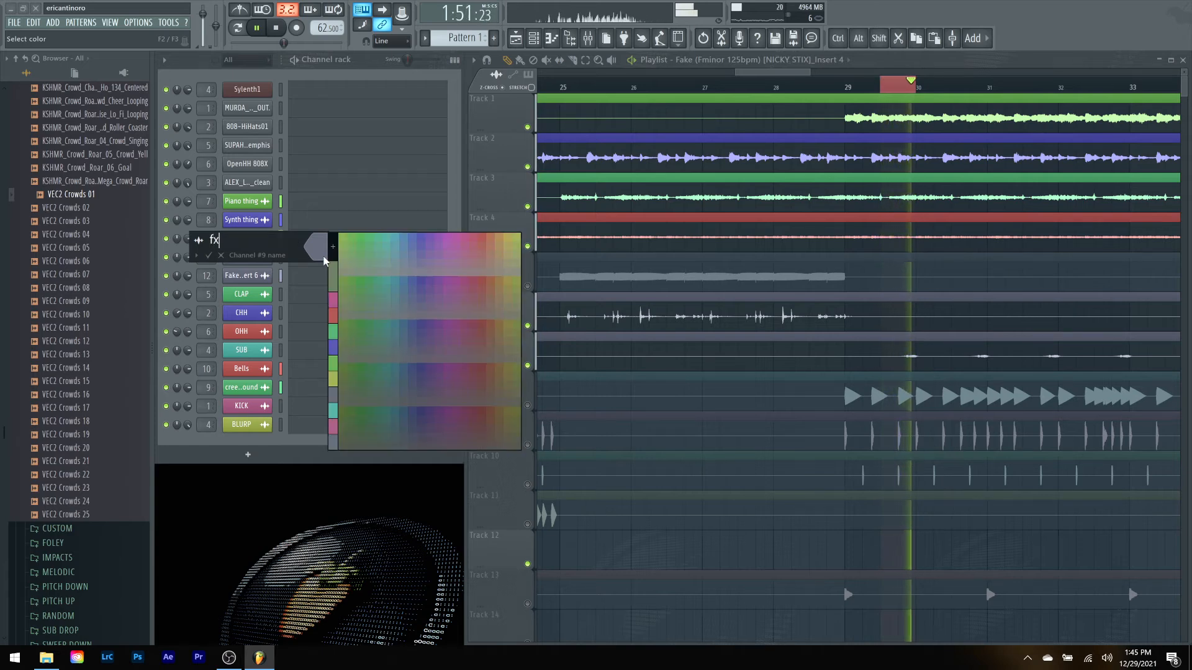
click(393, 243)
key(Return)
key(space)
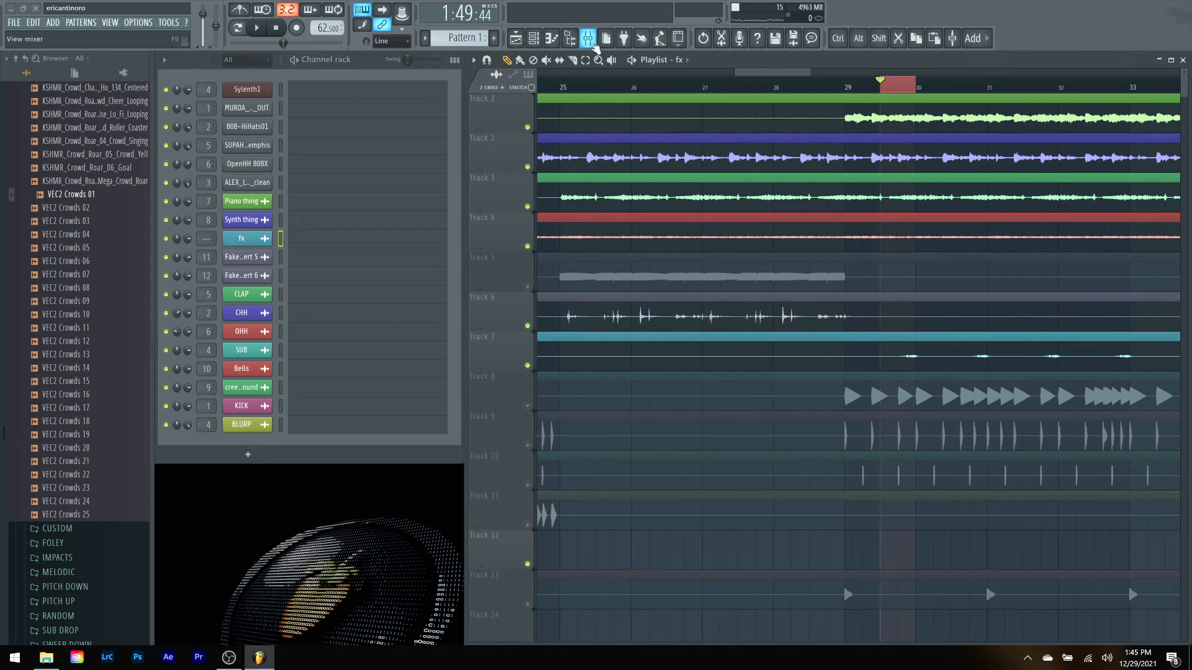
Step: Open the mixer and route the fx channel to mixer track 13
click(592, 44)
right_click(662, 264)
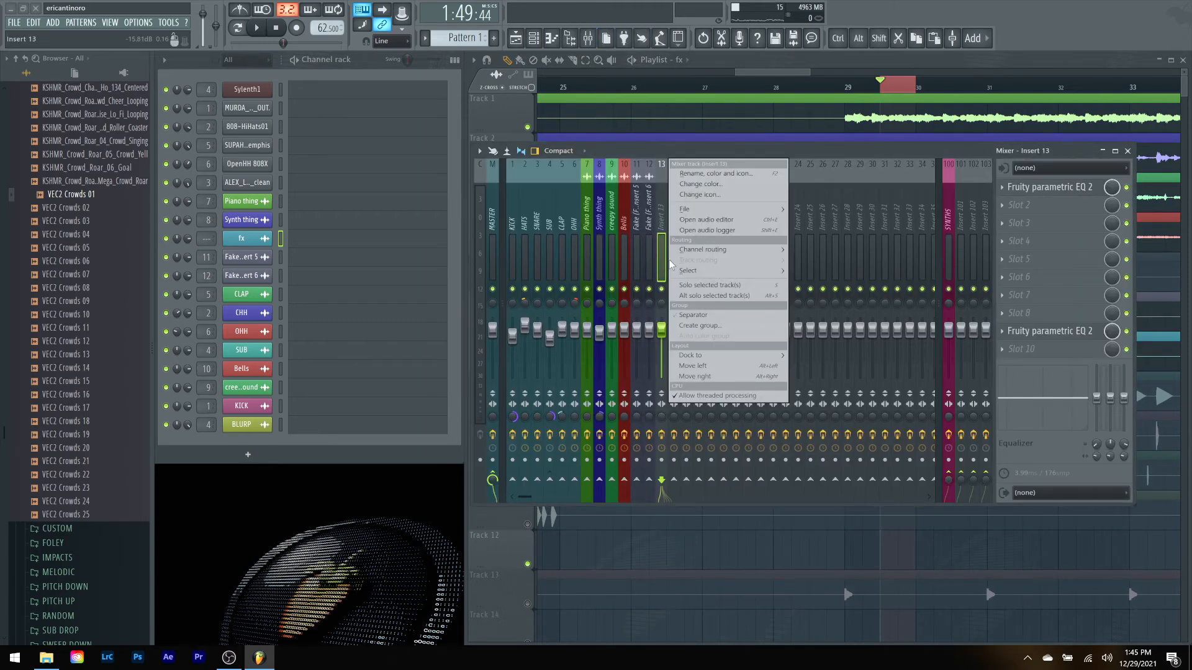
mouse_move(733, 250)
click(856, 250)
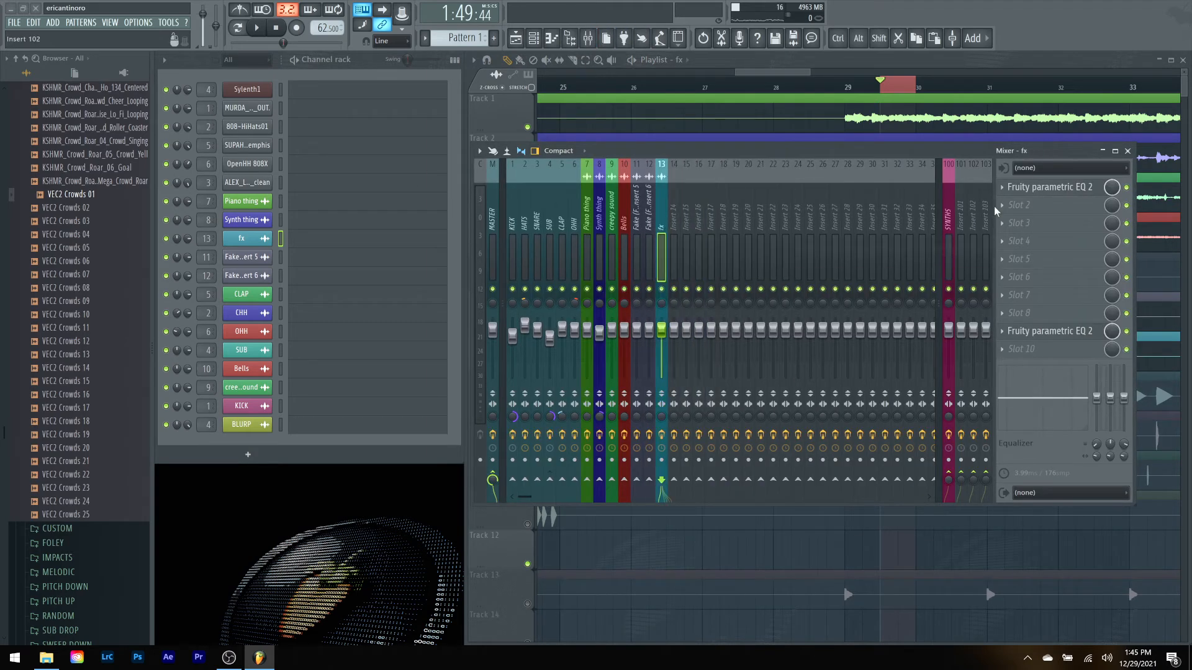
Step: Open the fx track's slot 1 EQ, high-pass the lows with band 1, and cut band 4 by 3.3 dB at 372 Hz
click(1057, 190)
drag(370, 151, 573, 198)
drag(336, 266, 400, 277)
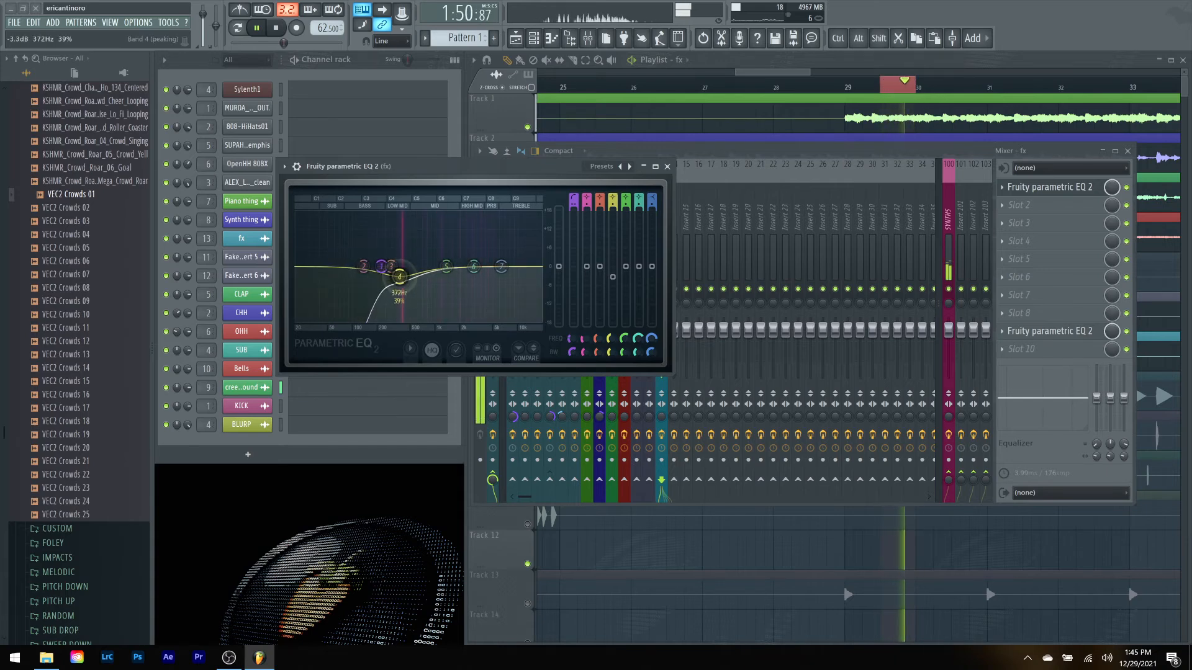
Step: Narrow fx EQ band 6 to a 4.9 dB cut at about 3551 Hz, boost band 5 in the treble, and stop playback
drag(474, 267, 478, 216)
drag(637, 352, 637, 356)
drag(479, 216, 480, 216)
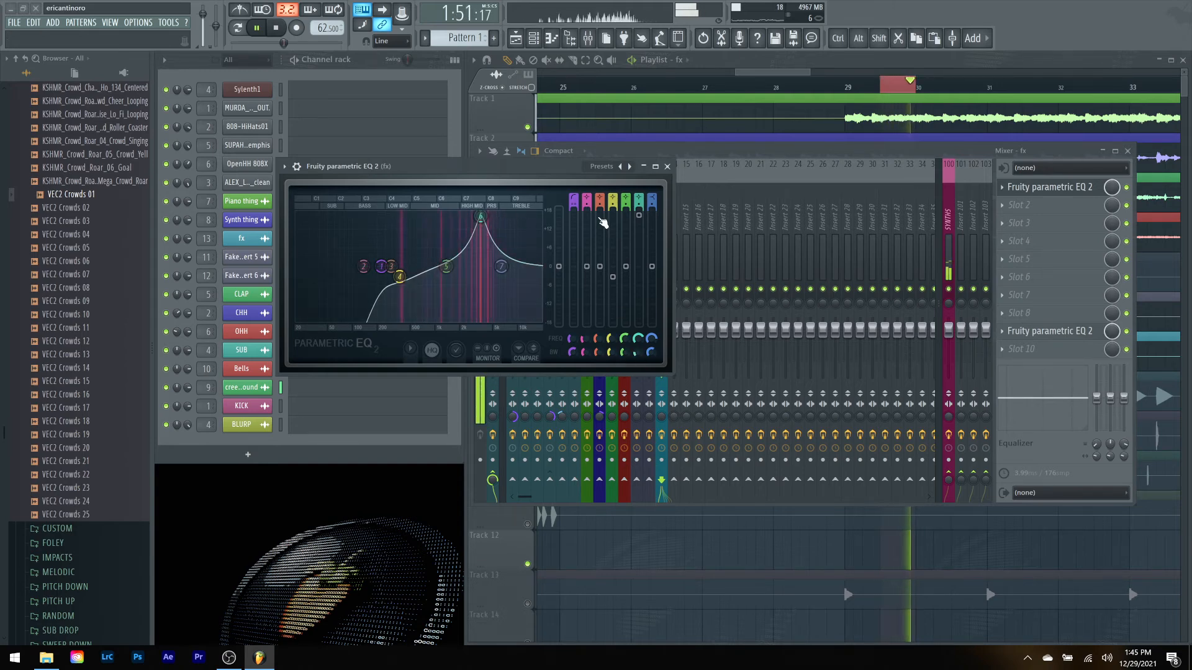
drag(642, 220, 645, 284)
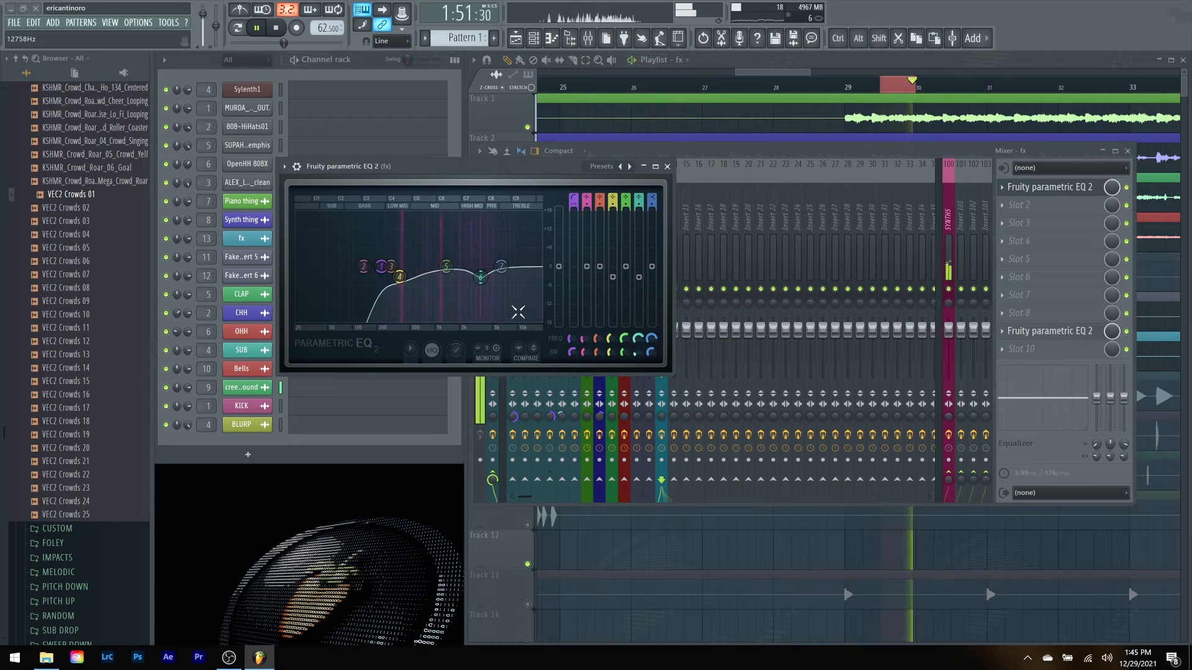
drag(447, 273, 481, 283)
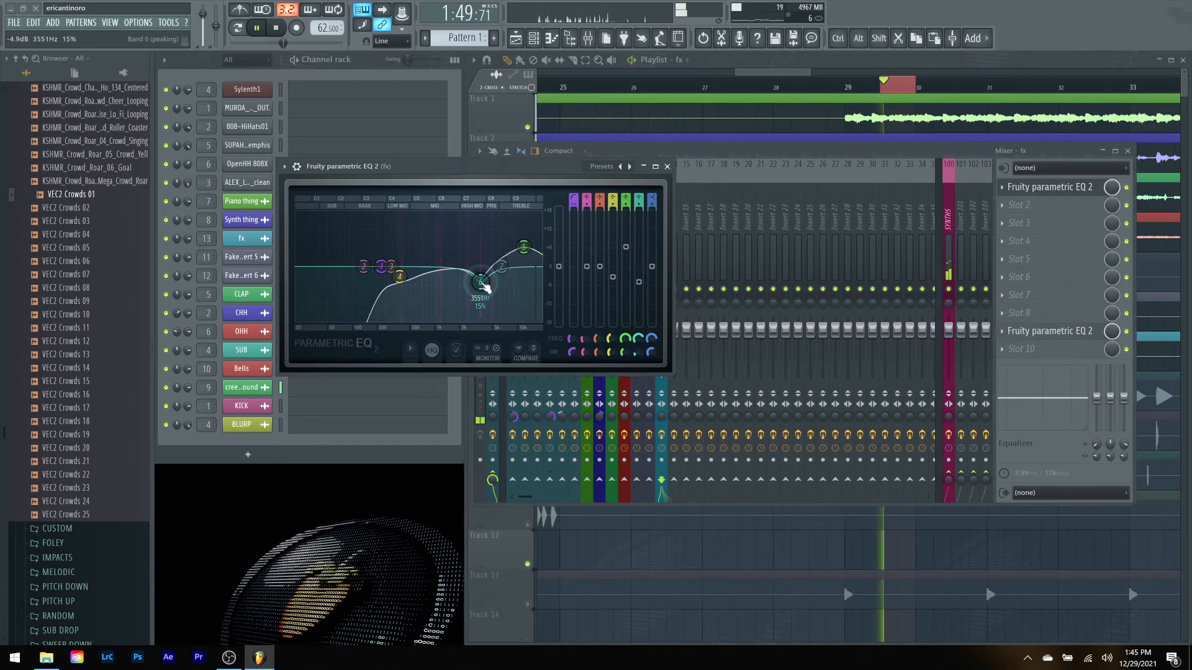
key(space)
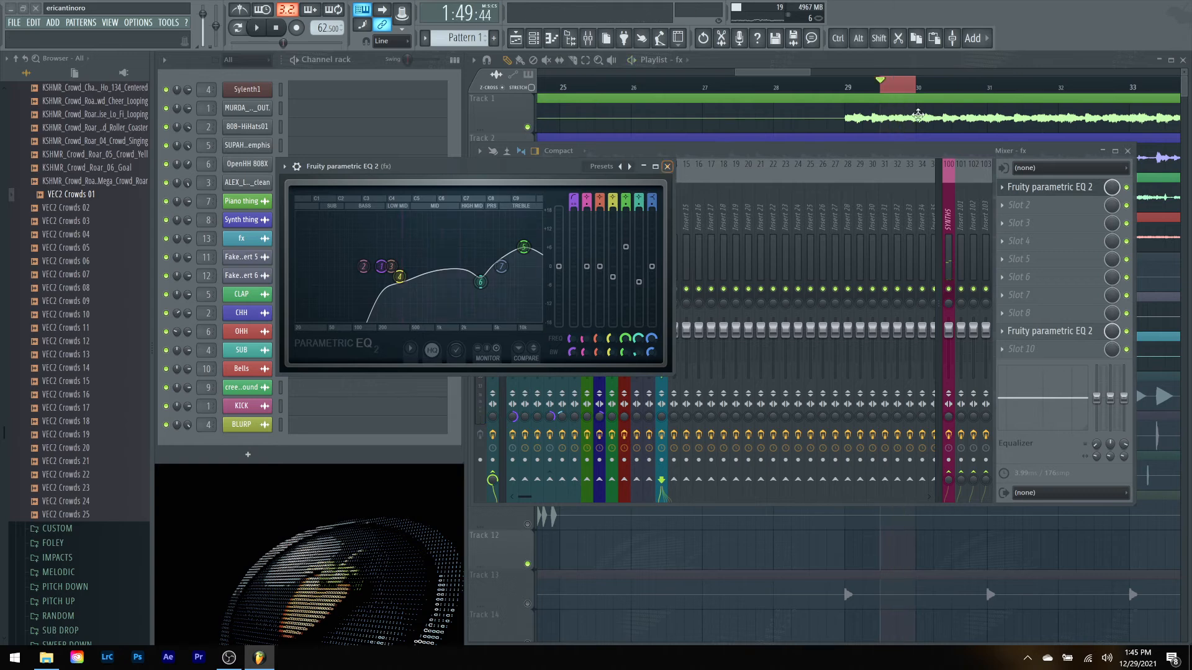
Step: Select bars 29 to 31 in the playlist as the loop, start playback, and close the fx EQ
click(622, 64)
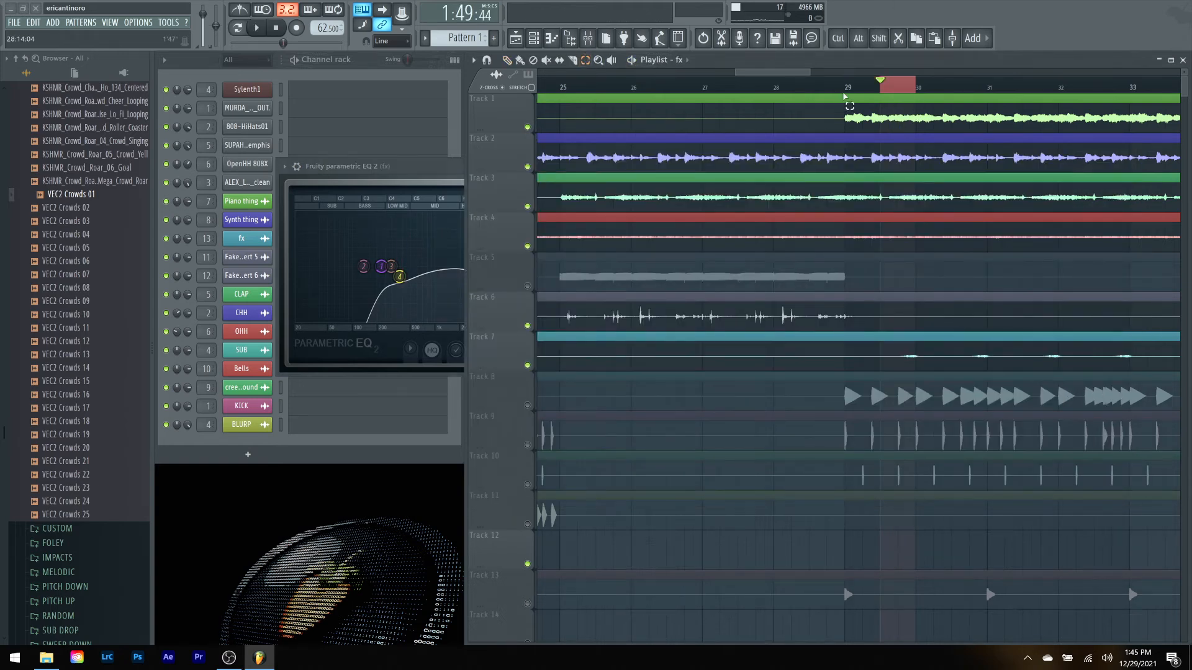
drag(846, 89, 947, 88)
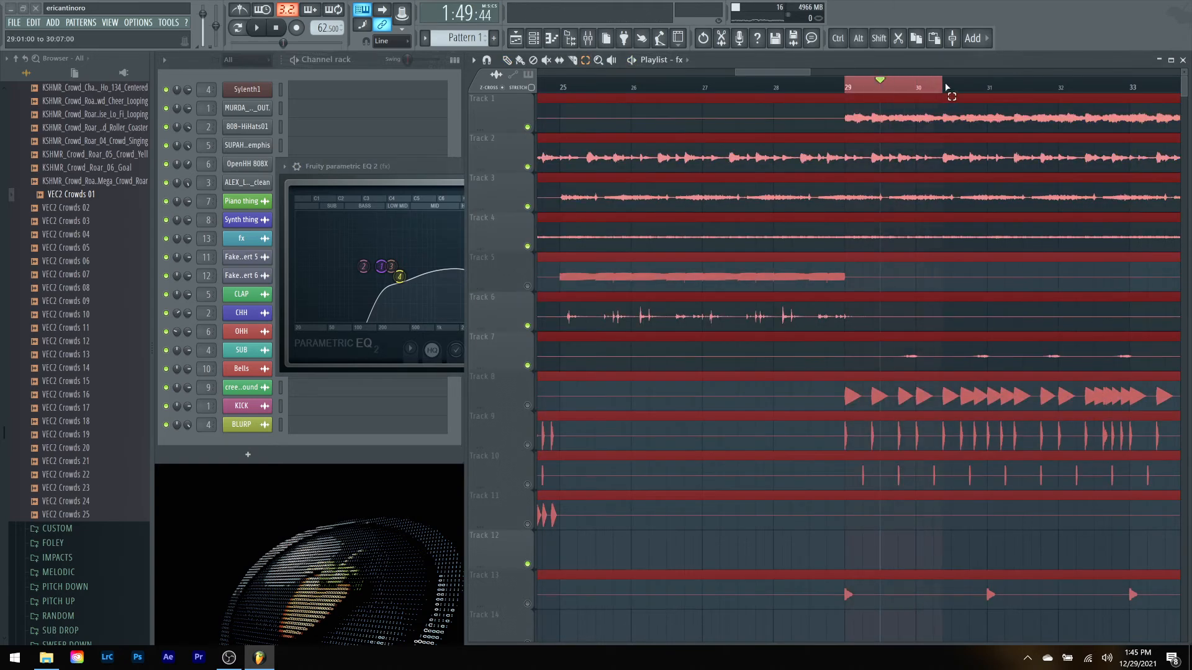
key(space)
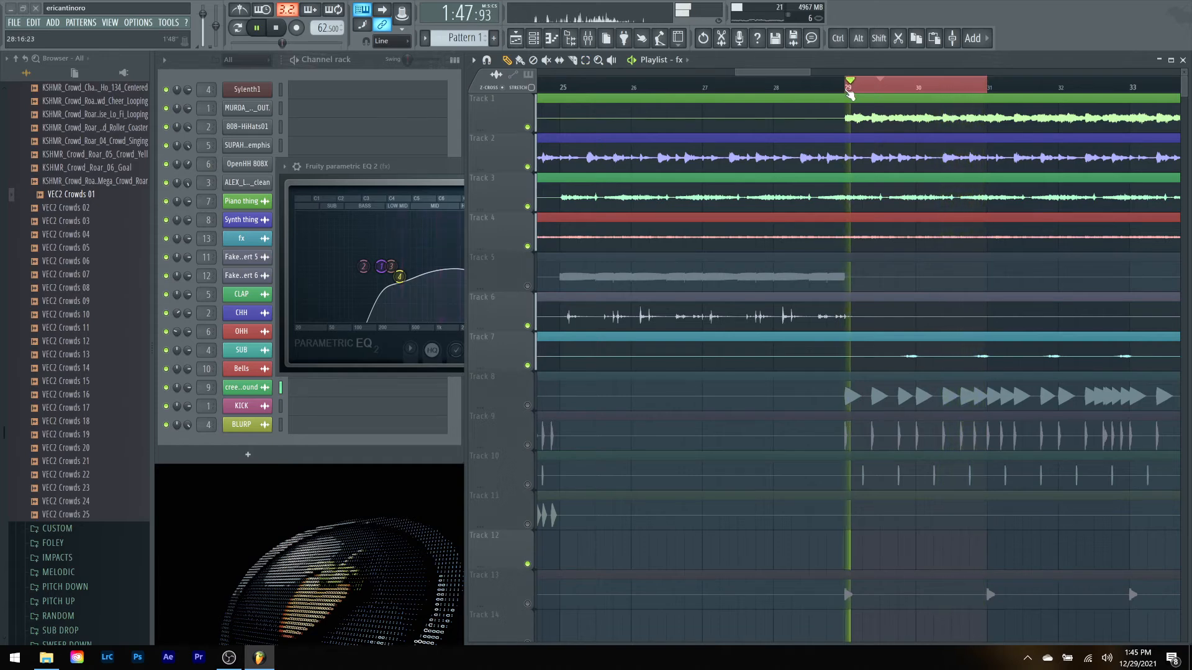
click(409, 167)
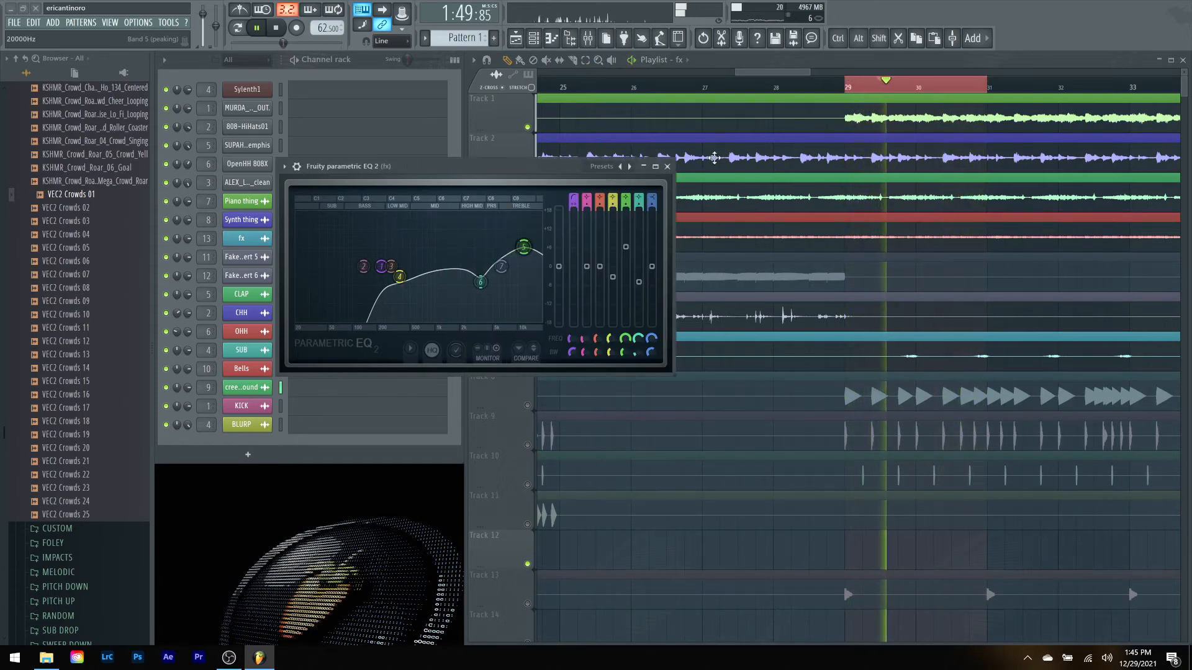
click(668, 166)
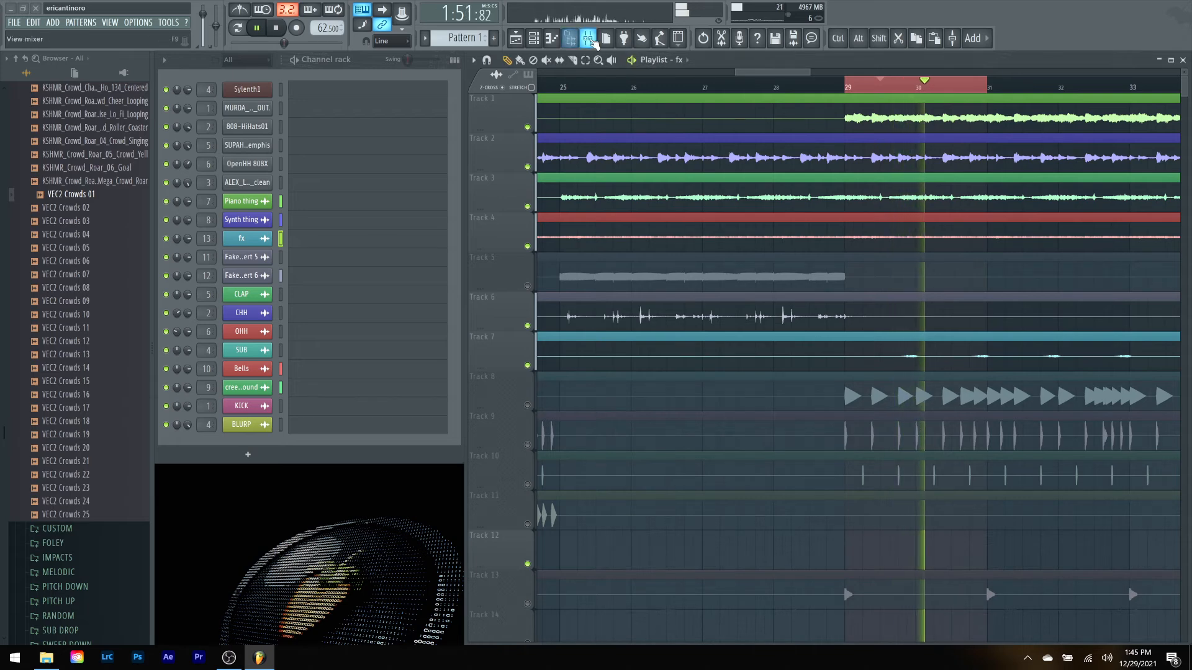
Step: Open the fx track's slot 9 EQ, cut band 5 by about 4.9 dB near 3021 Hz, and boost band 6 in the treble
click(587, 38)
click(1048, 331)
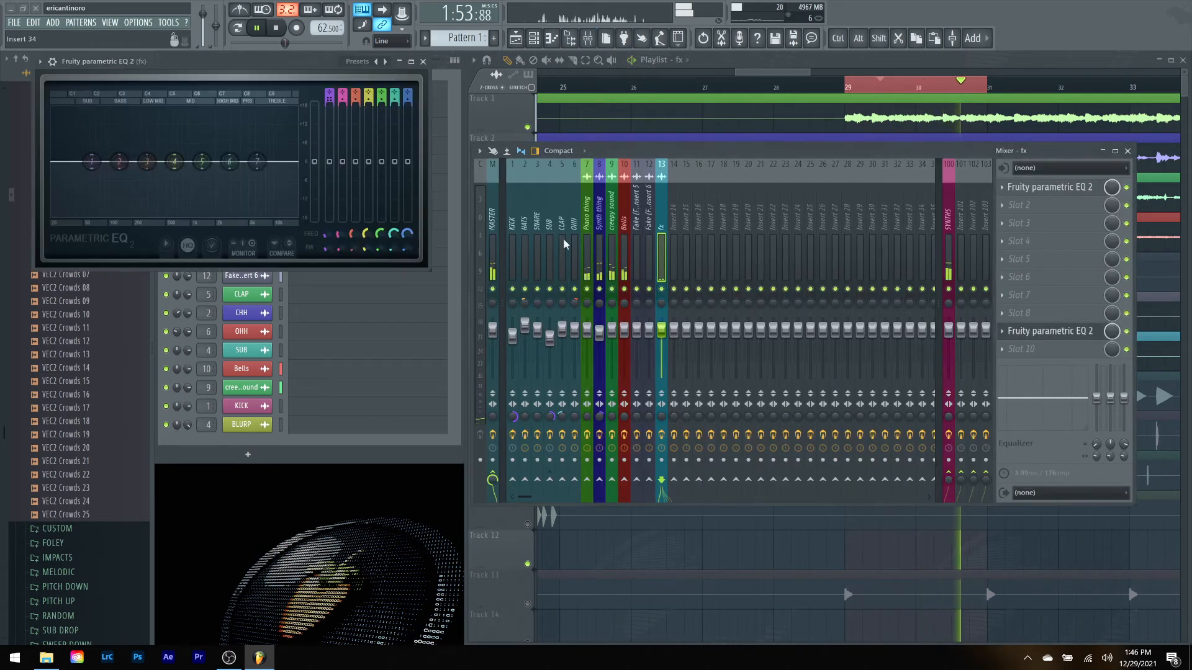
drag(203, 163, 230, 177)
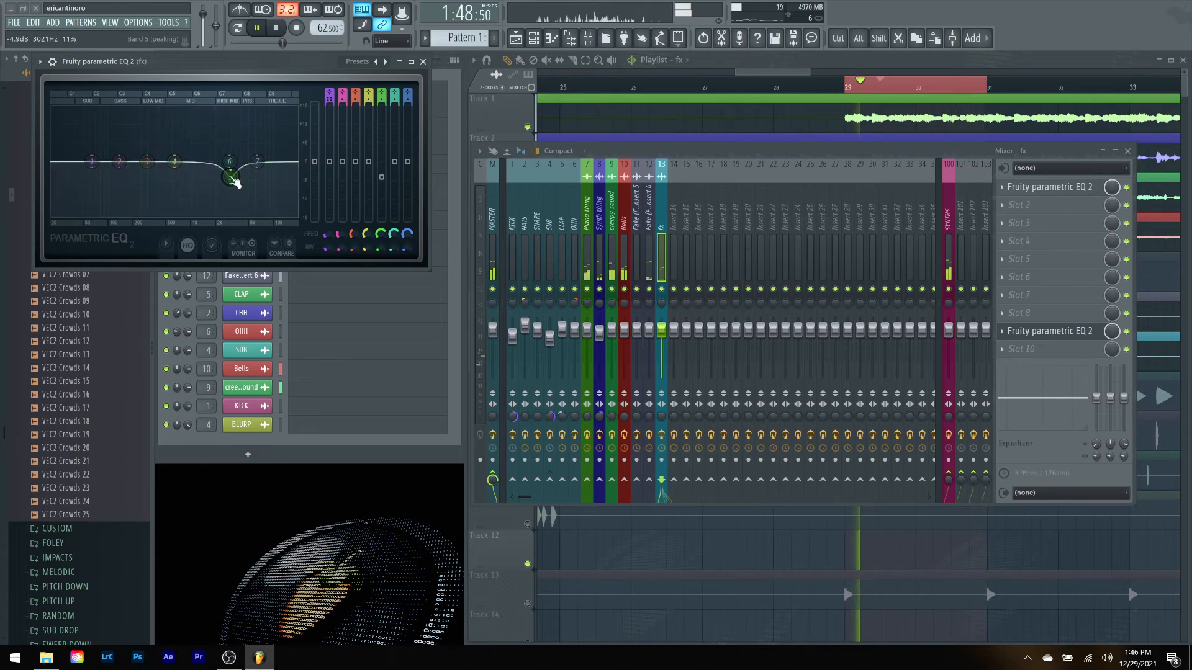
drag(229, 162, 285, 145)
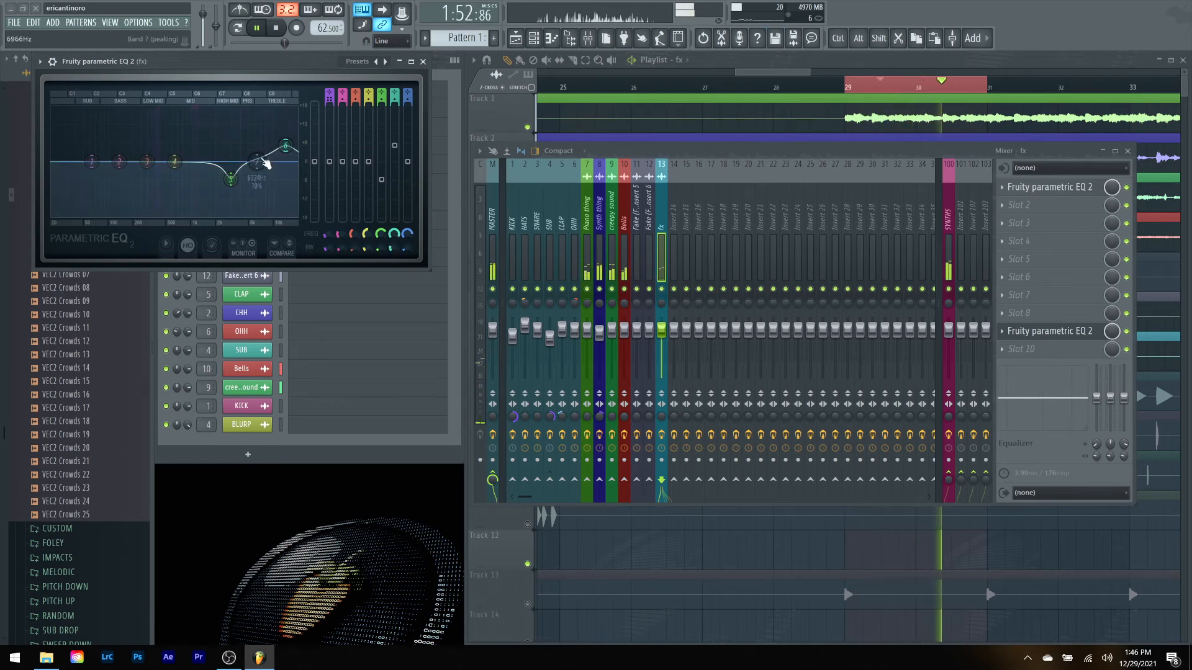
Step: Cut fx EQ band 4 by 3.5 dB at 4312 Hz and band 3 by 2.7 dB at 1100 Hz, then close the EQ
drag(175, 162, 243, 173)
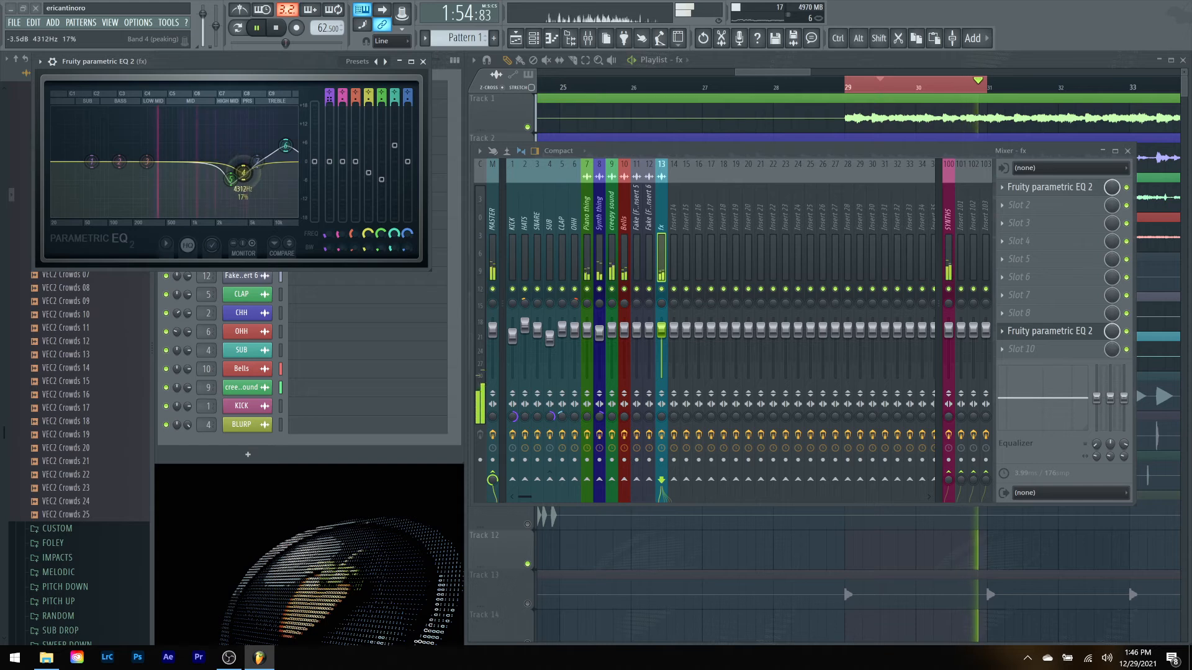
drag(157, 166, 194, 169)
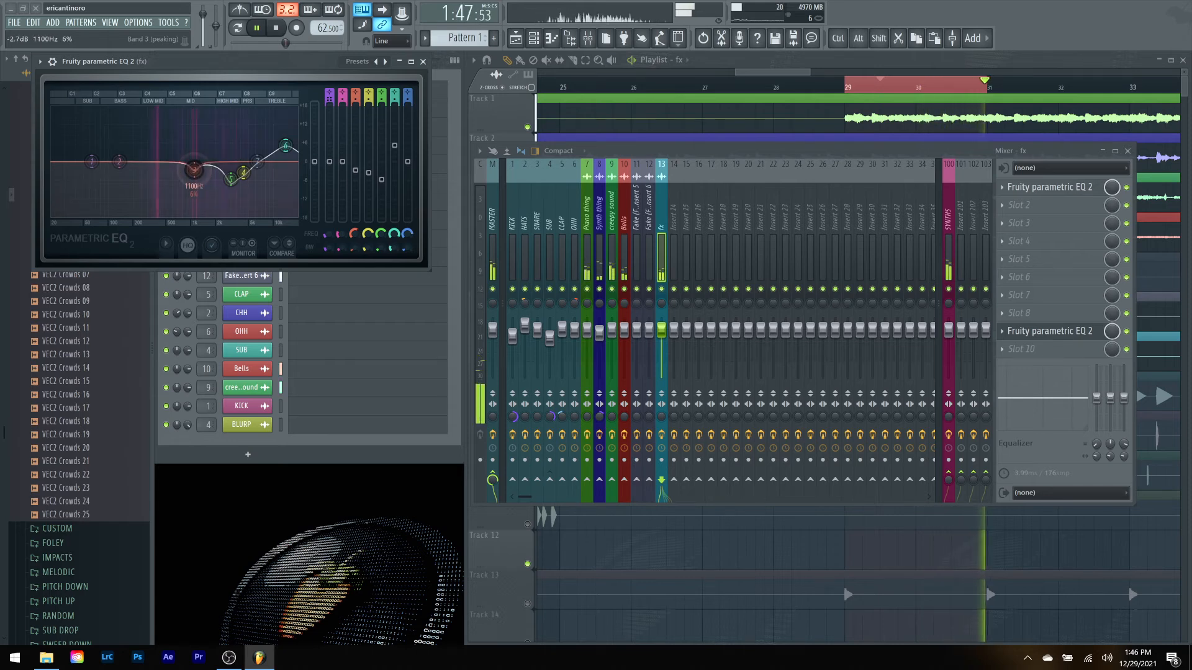
click(422, 61)
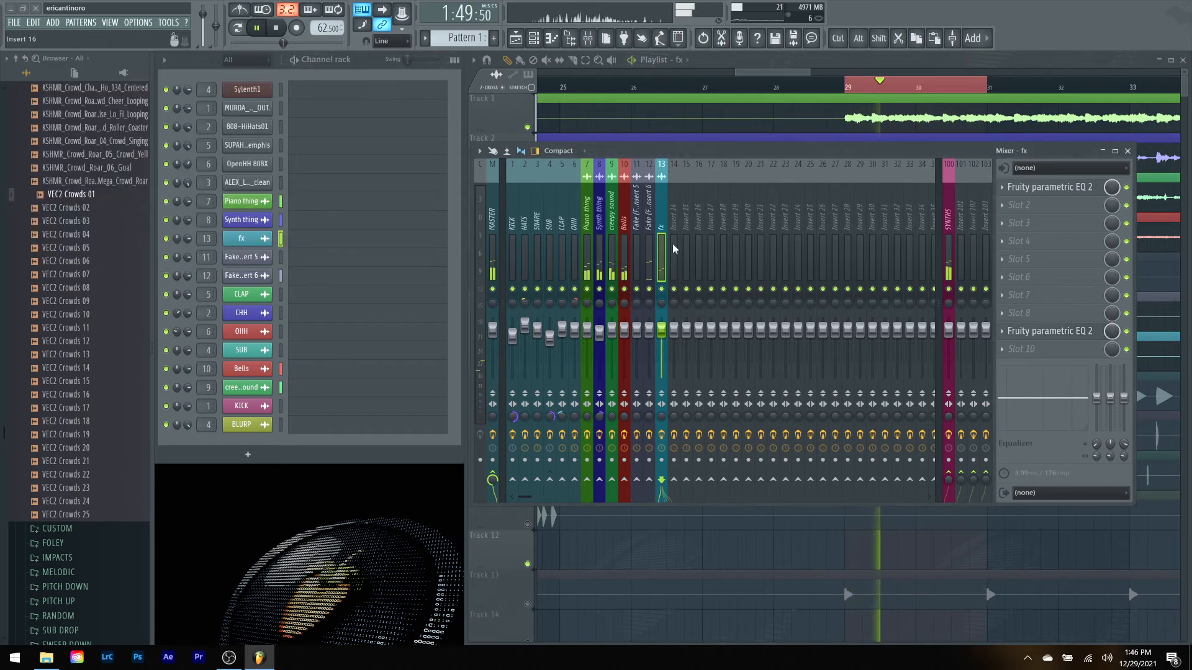
Step: Raise the fx track's mixer fader to about 3.9 dB, stop playback, and close the mixer
drag(664, 331, 665, 324)
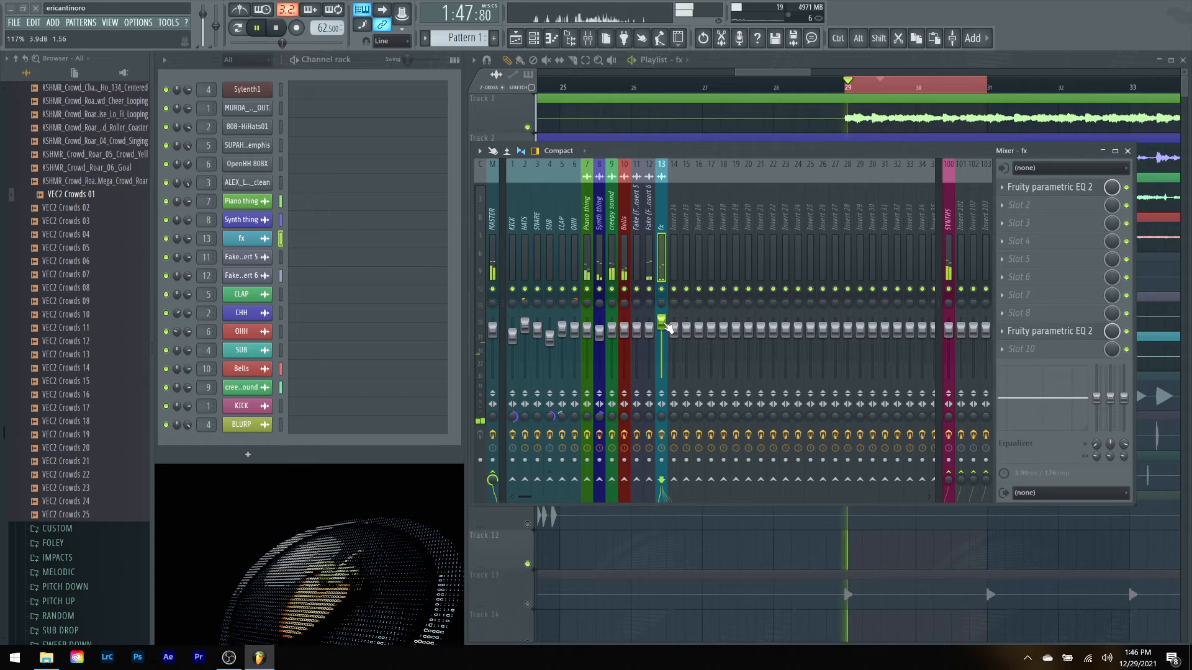
key(space)
key(F9)
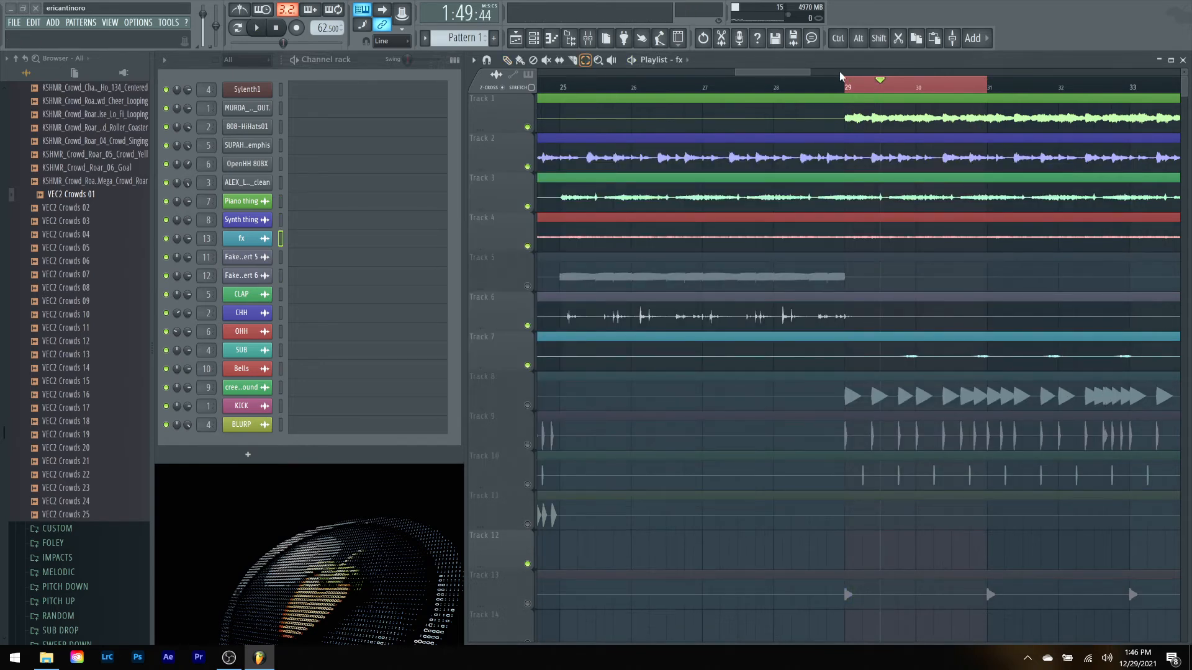
Step: Clear the loop selection and mute the Piano thing, Synth thing, creepy sound, Bells, Insert 6 and fx playlist tracks
click(907, 88)
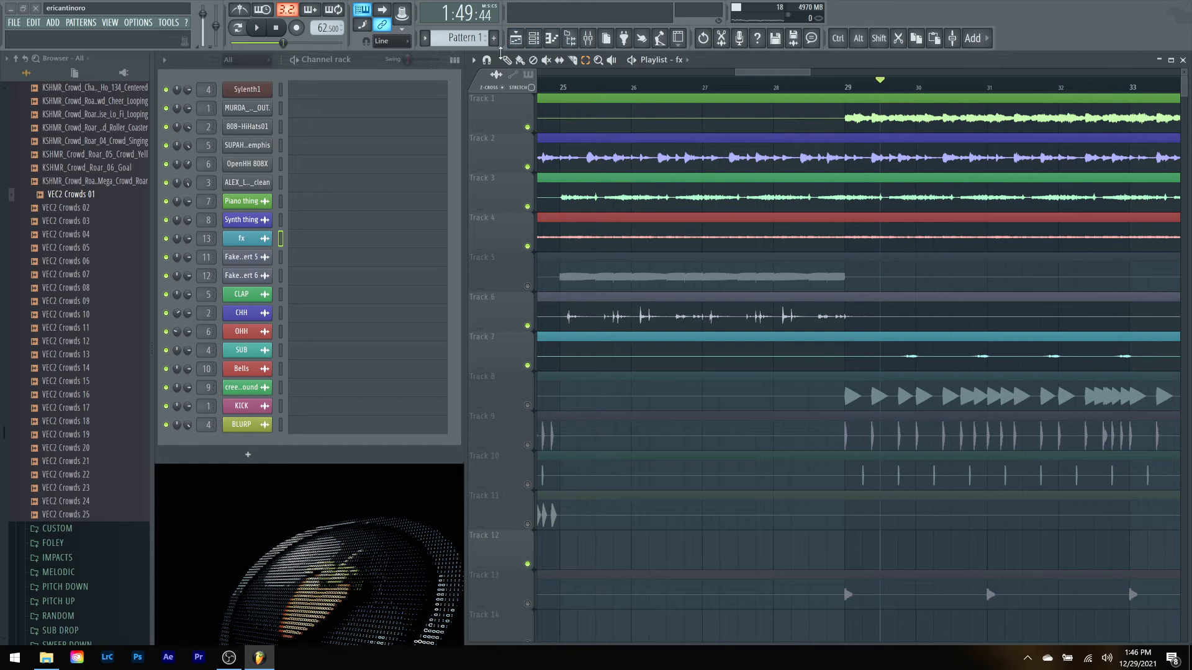
drag(758, 71, 500, 75)
drag(611, 73, 1034, 101)
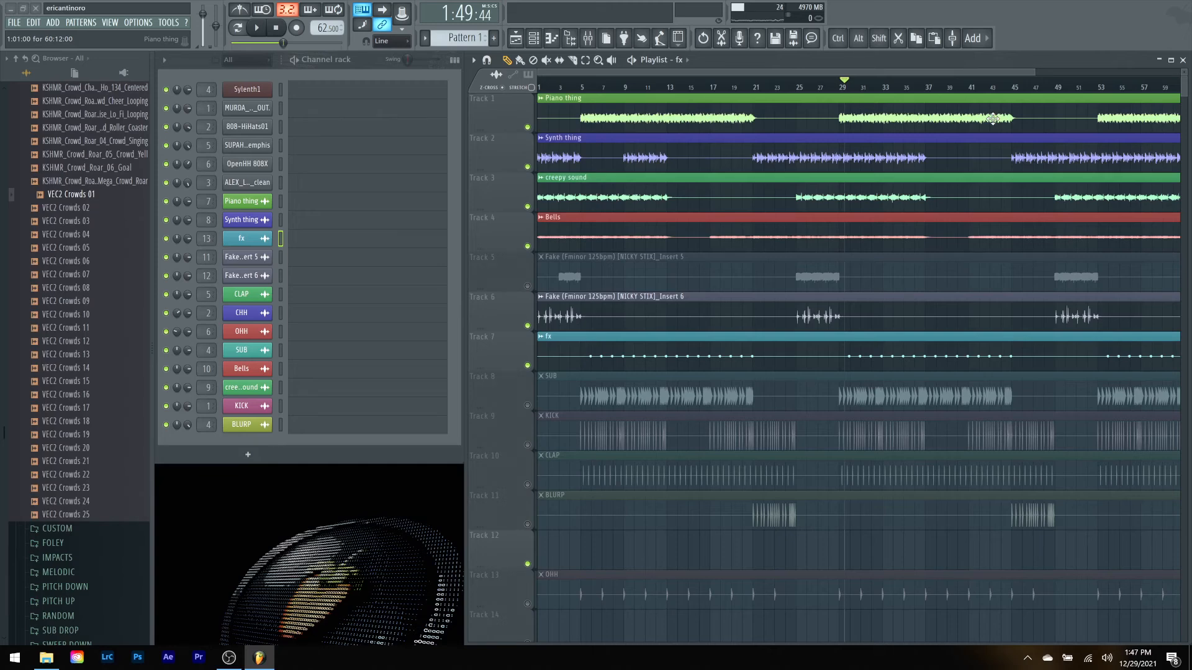
click(528, 128)
click(528, 167)
click(528, 207)
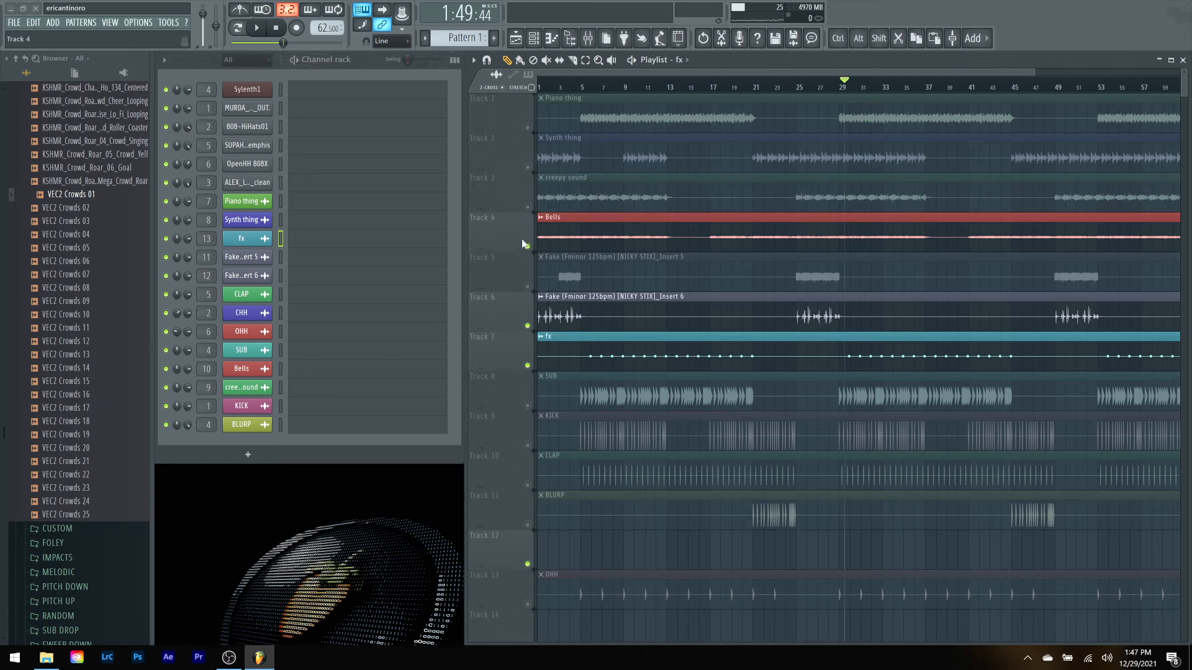
click(528, 247)
click(528, 326)
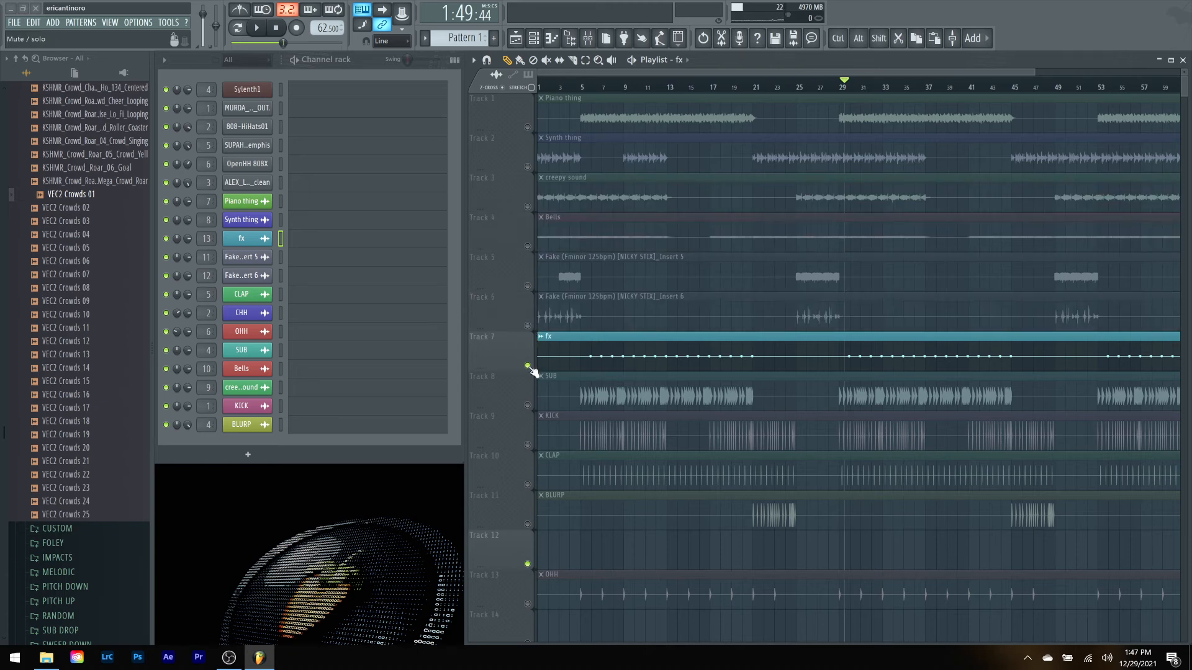
click(527, 366)
Step: Unmute the SUB, KICK, CLAP, BLURP and OHH playlist tracks
click(527, 406)
click(528, 445)
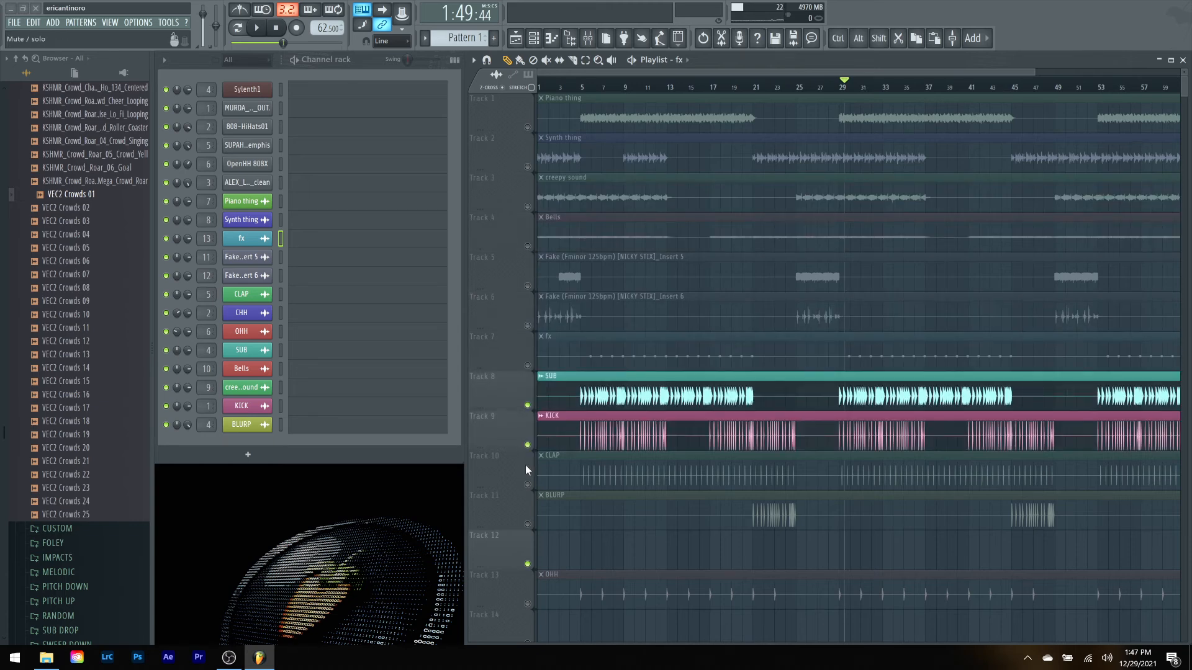
click(528, 485)
click(528, 524)
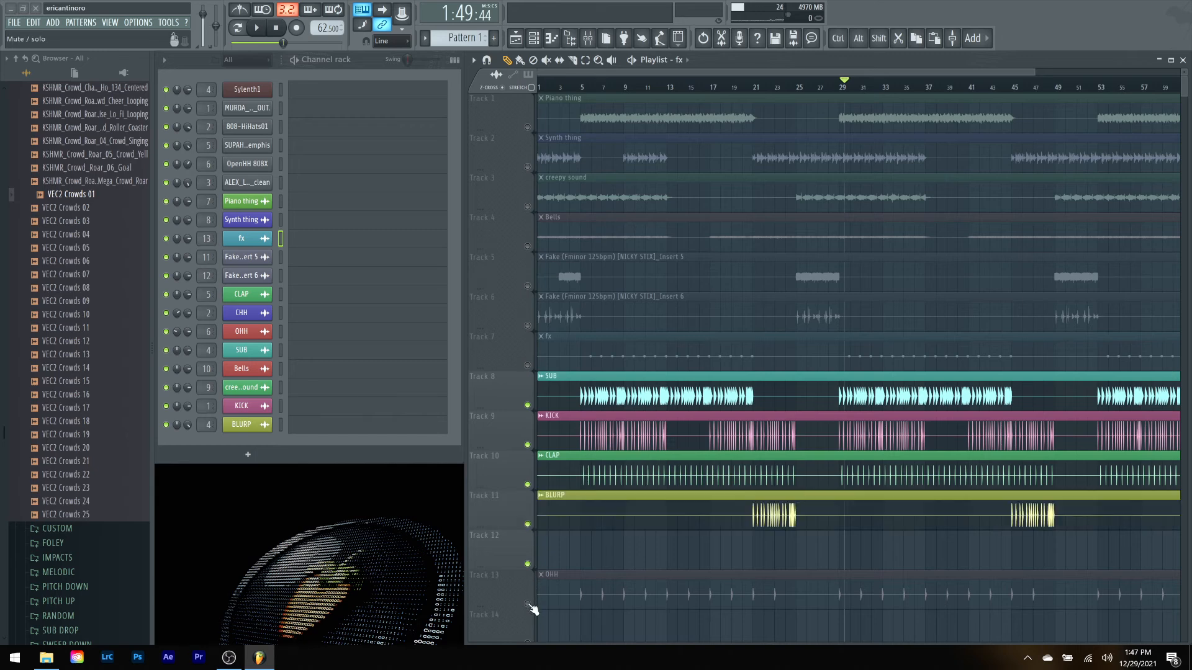
click(527, 604)
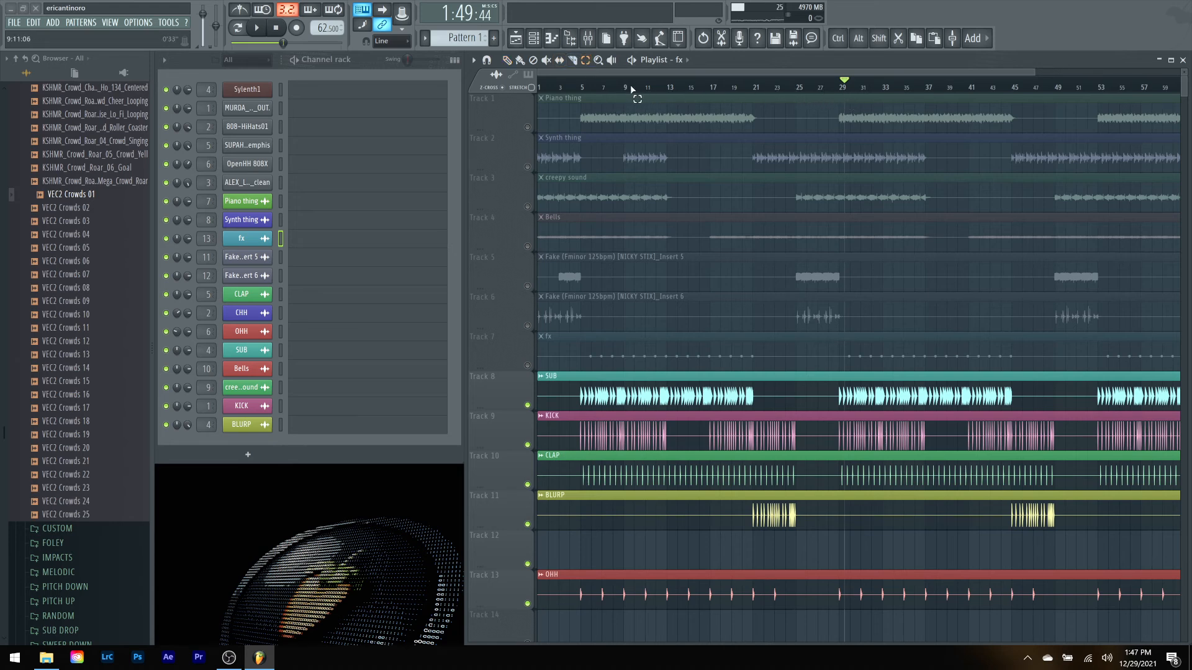
Step: Select bars 9 to 13 as the loop, listen to the drums and sub alone, and stop playback
drag(624, 89, 659, 89)
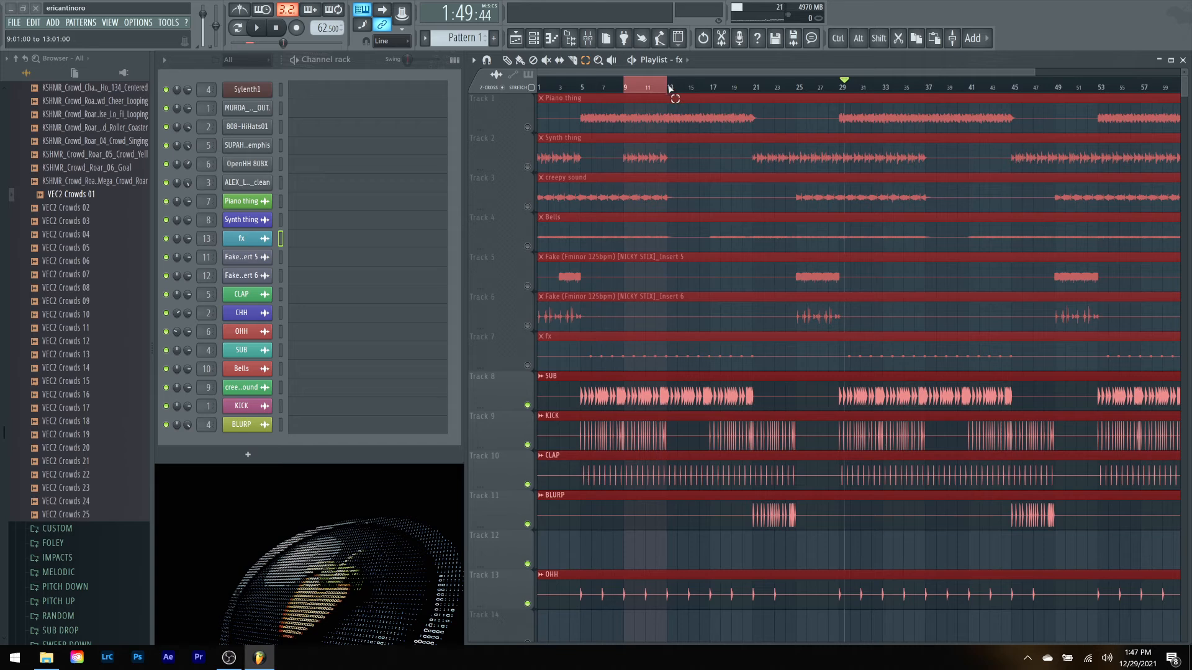
ctrl+click(653, 553)
key(space)
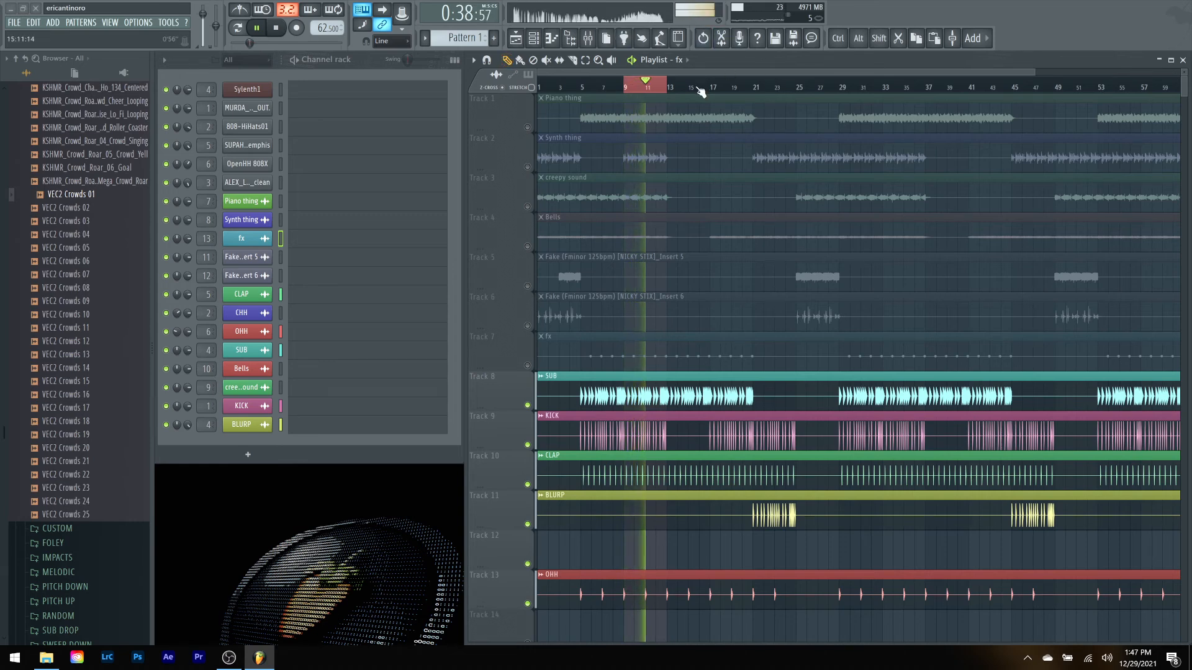
scroll(627, 90, up, 8)
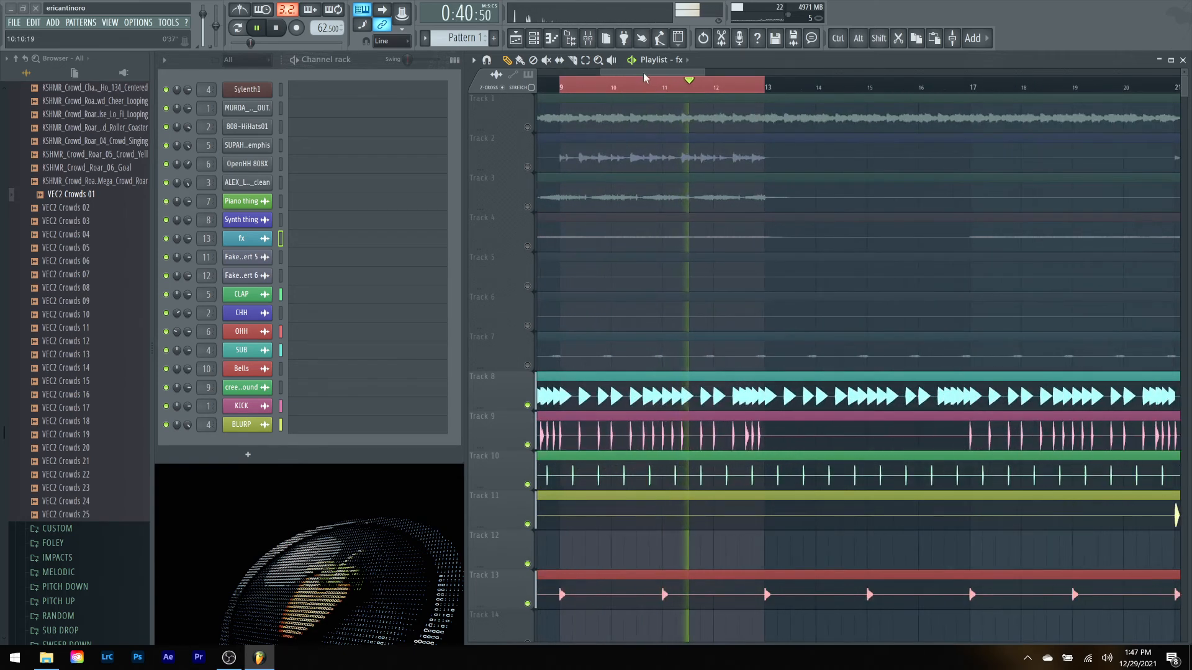
drag(646, 72, 637, 72)
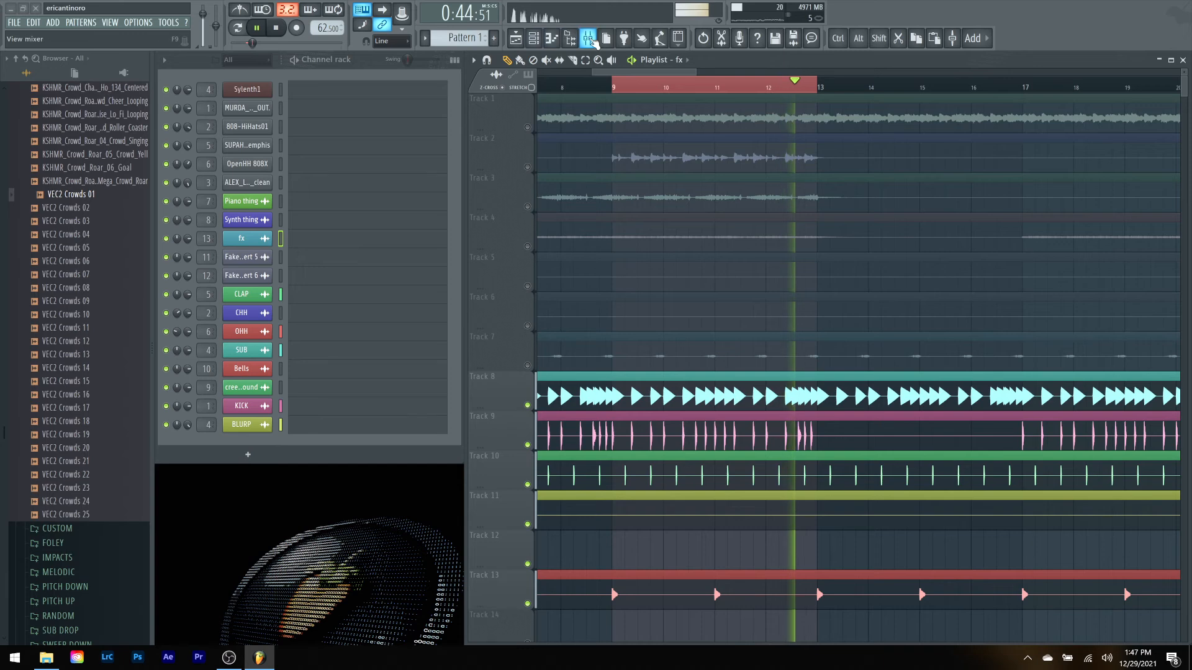
click(589, 39)
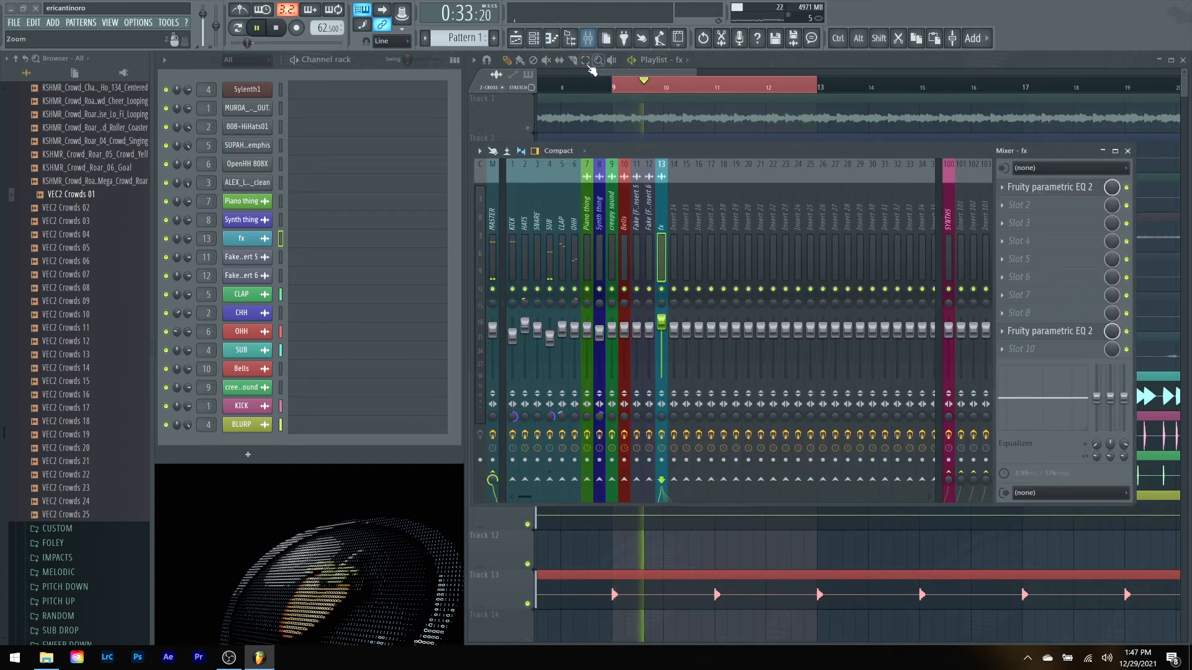
click(589, 39)
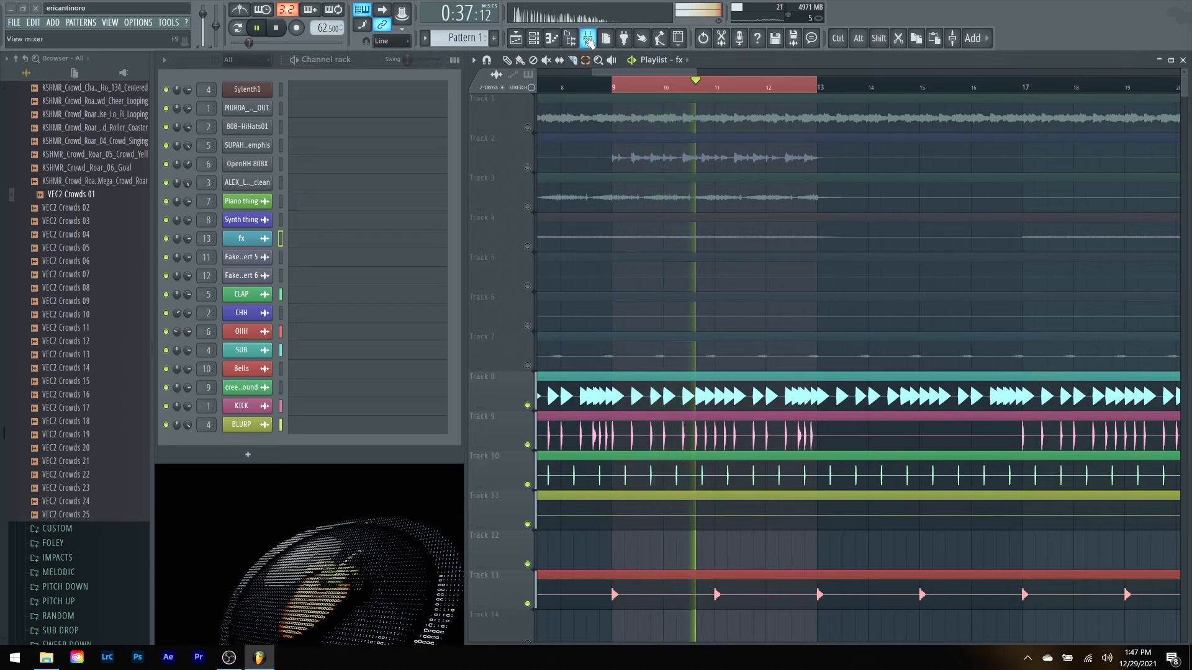
key(space)
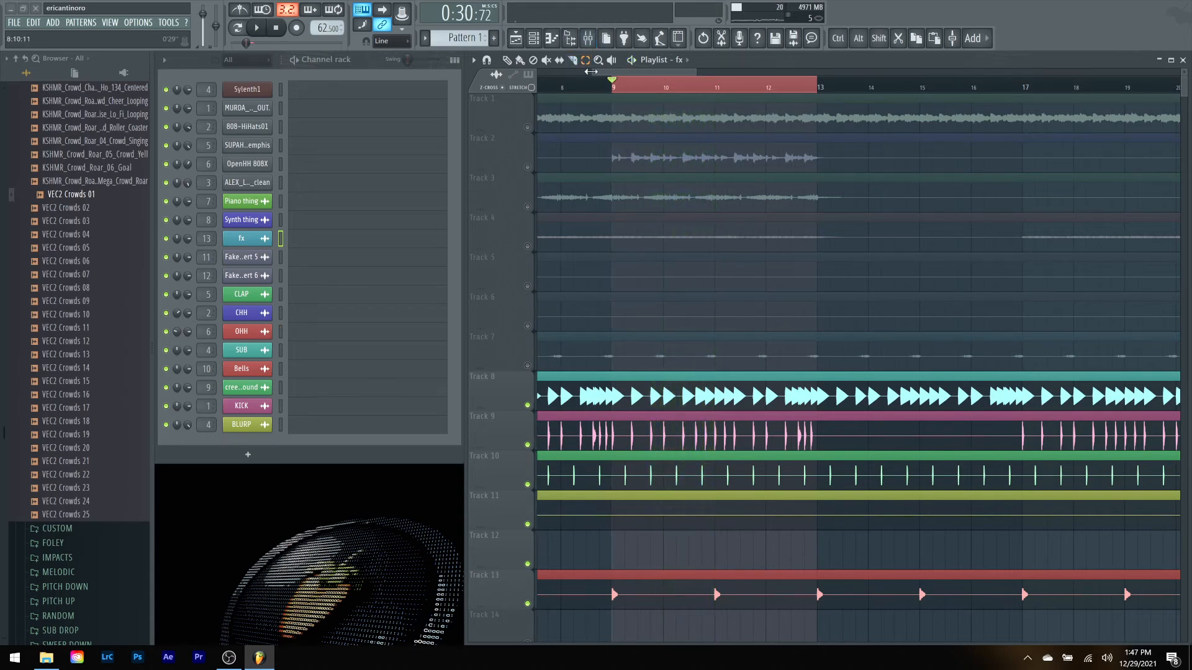
Step: Unmute the Piano thing, Synth thing, creepy sound, Bells, Insert 5, Insert 6 and fx playlist tracks
click(589, 40)
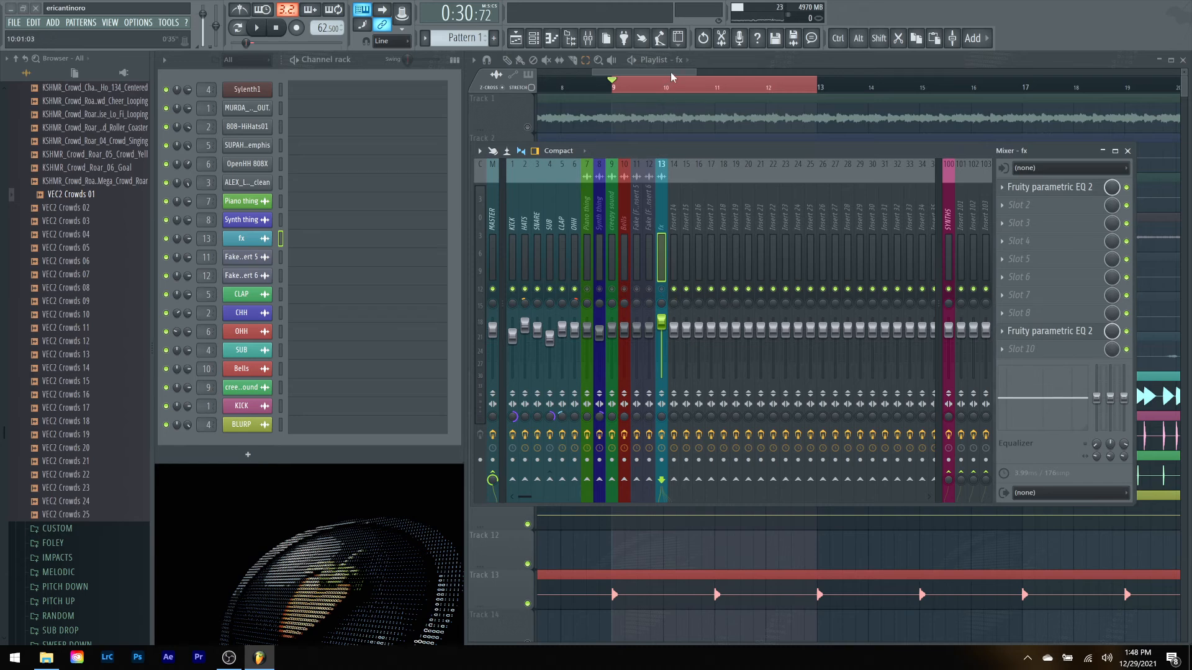
key(F9)
drag(668, 74, 591, 99)
click(527, 127)
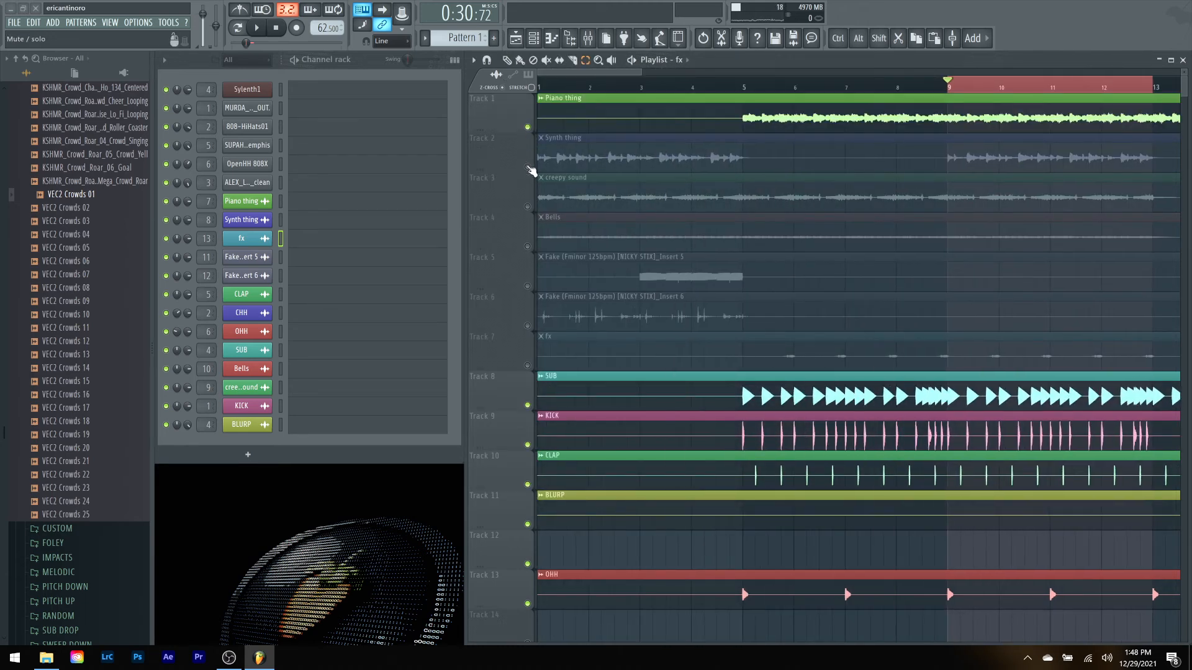
click(527, 167)
click(528, 207)
click(527, 247)
click(528, 287)
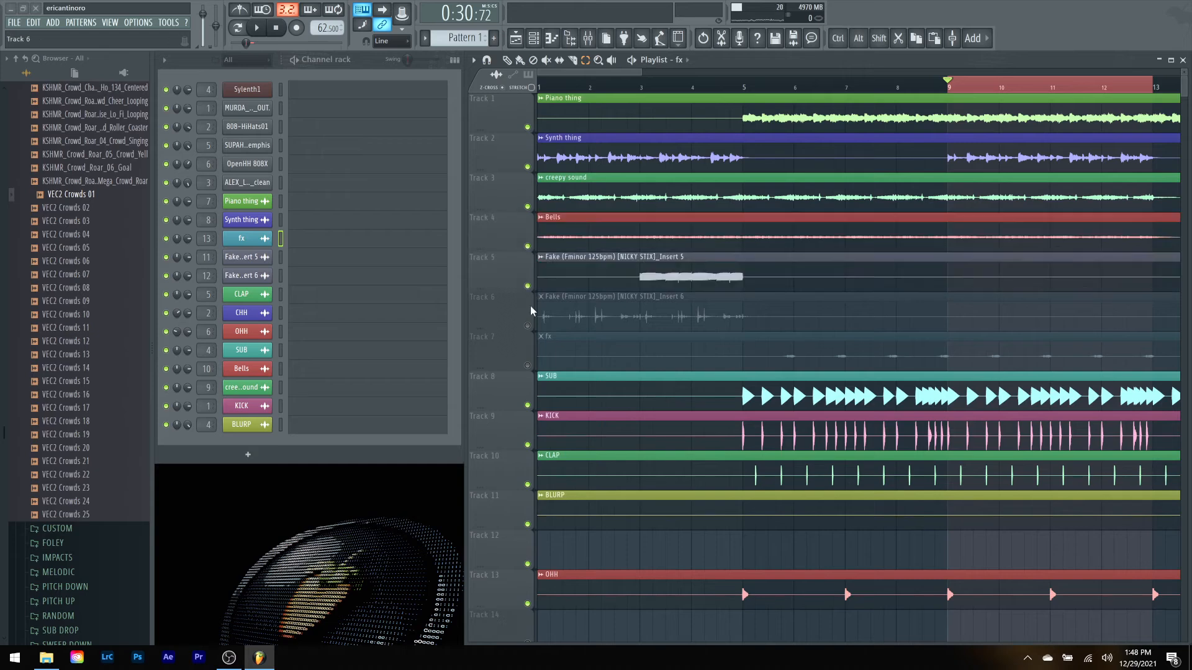
click(528, 326)
click(528, 365)
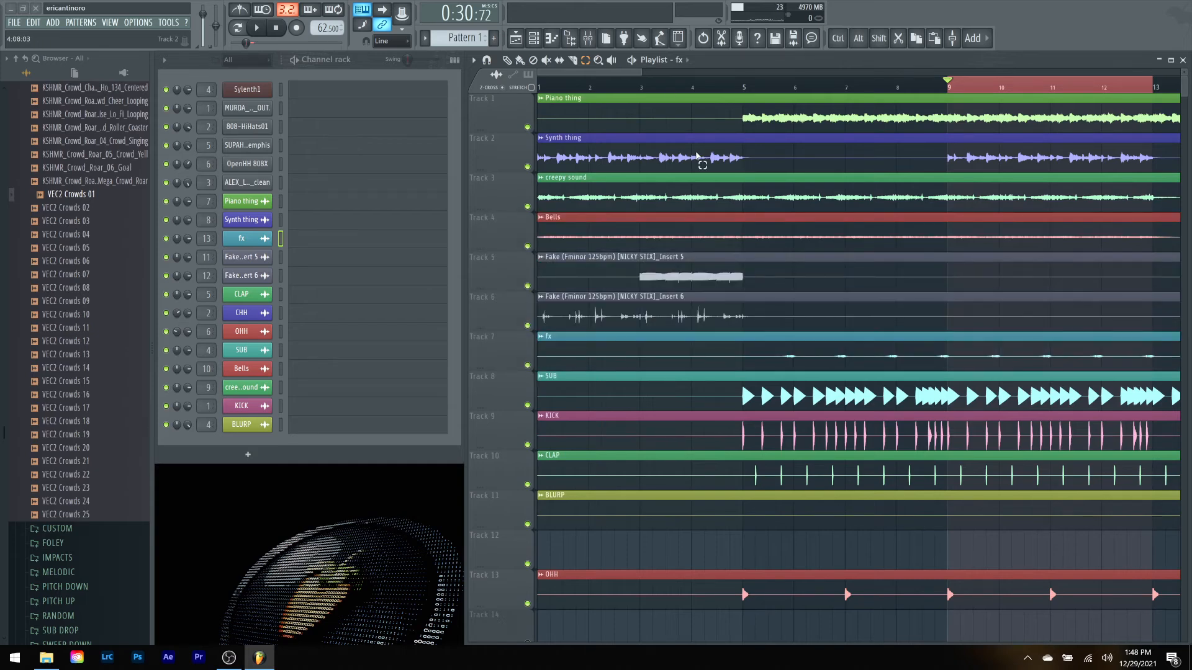
Step: Play the bars 9 to 13 loop and slightly cut band 4 in the creepy sound mixer track's slot 9 Parametric EQ 2
drag(602, 72, 635, 73)
key(space)
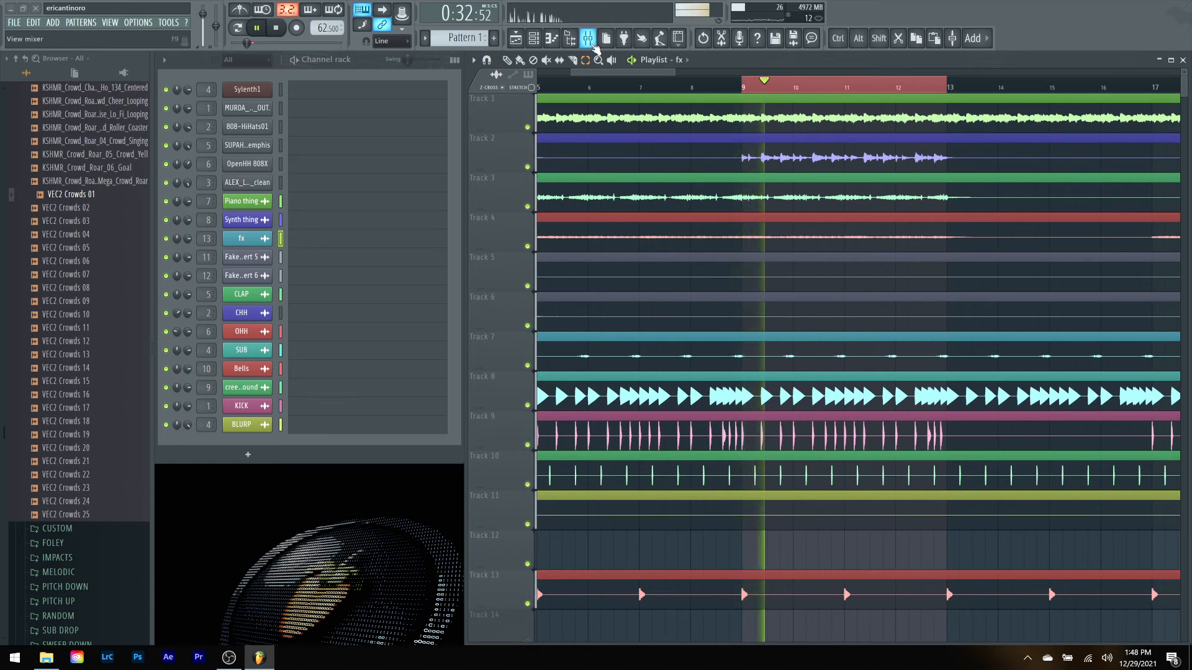
click(590, 42)
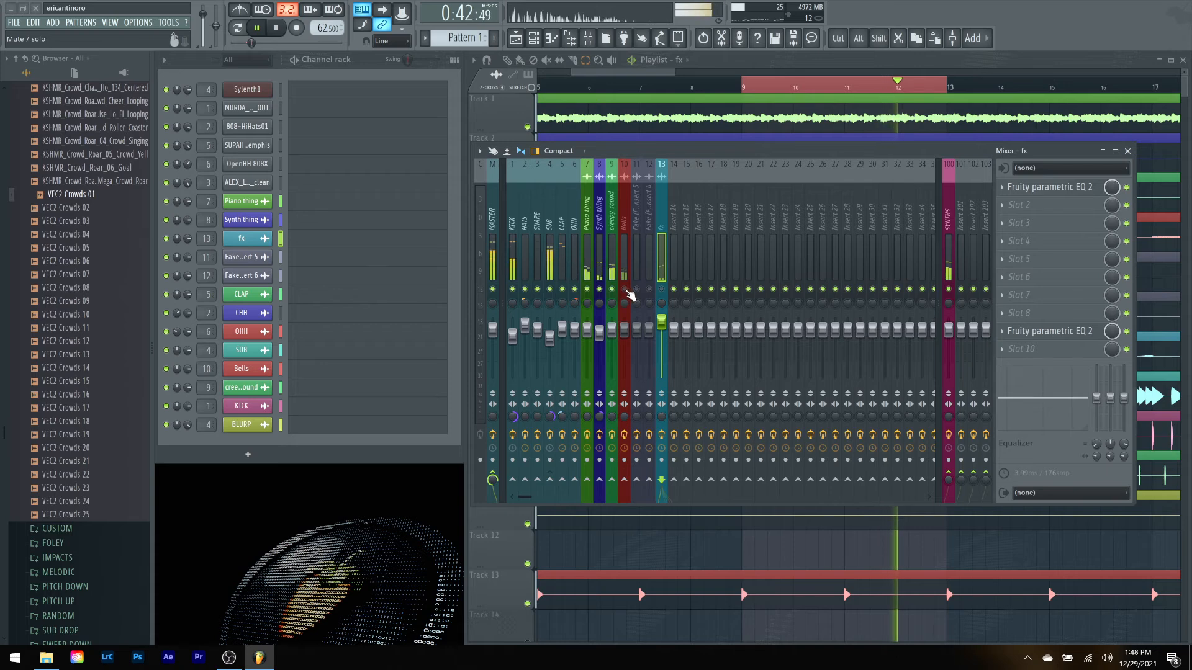
click(612, 267)
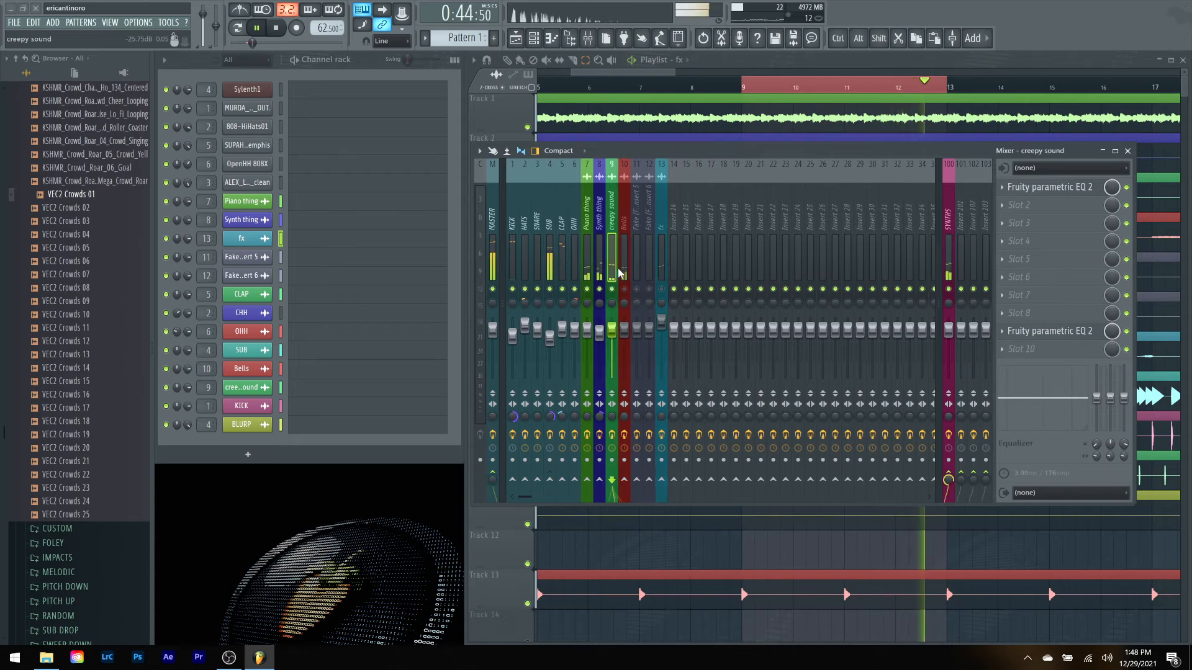
click(1083, 334)
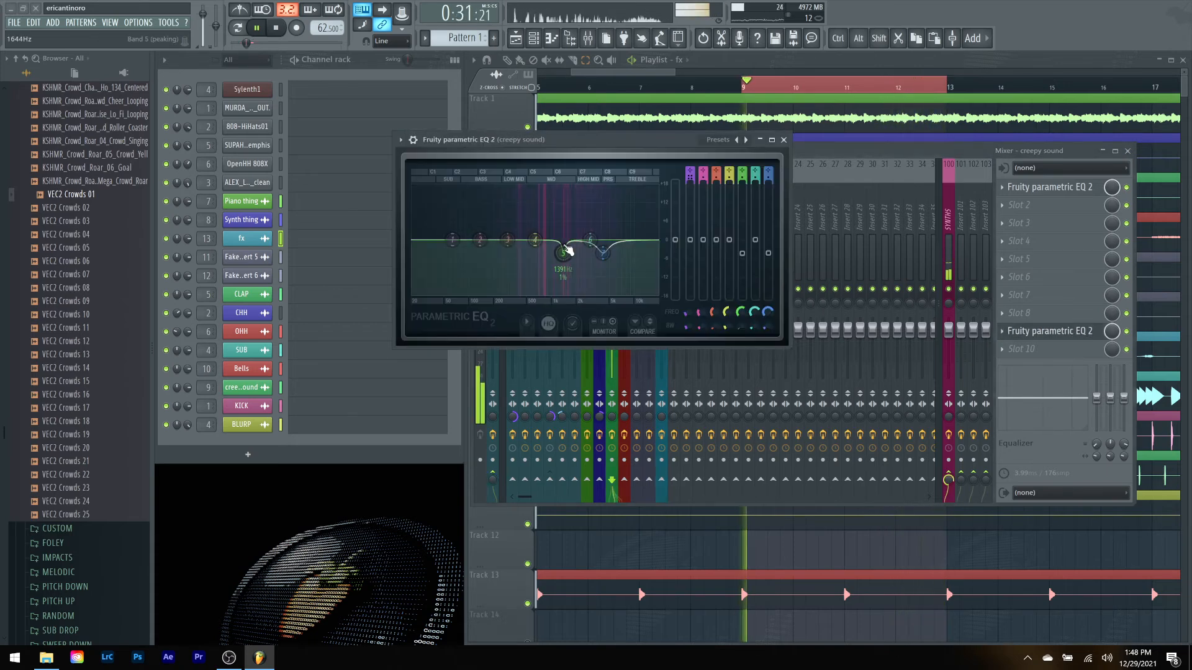
mouse_move(535, 239)
mouse_down()
mouse_move(542, 186)
mouse_move(543, 251)
mouse_up()
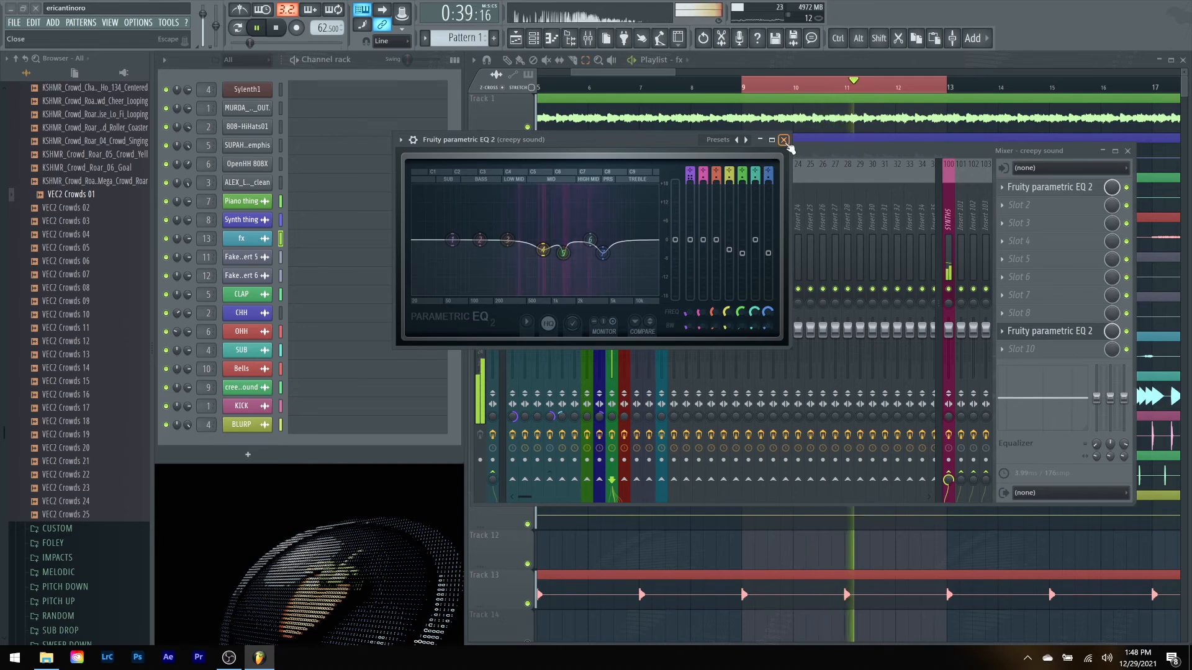
click(783, 140)
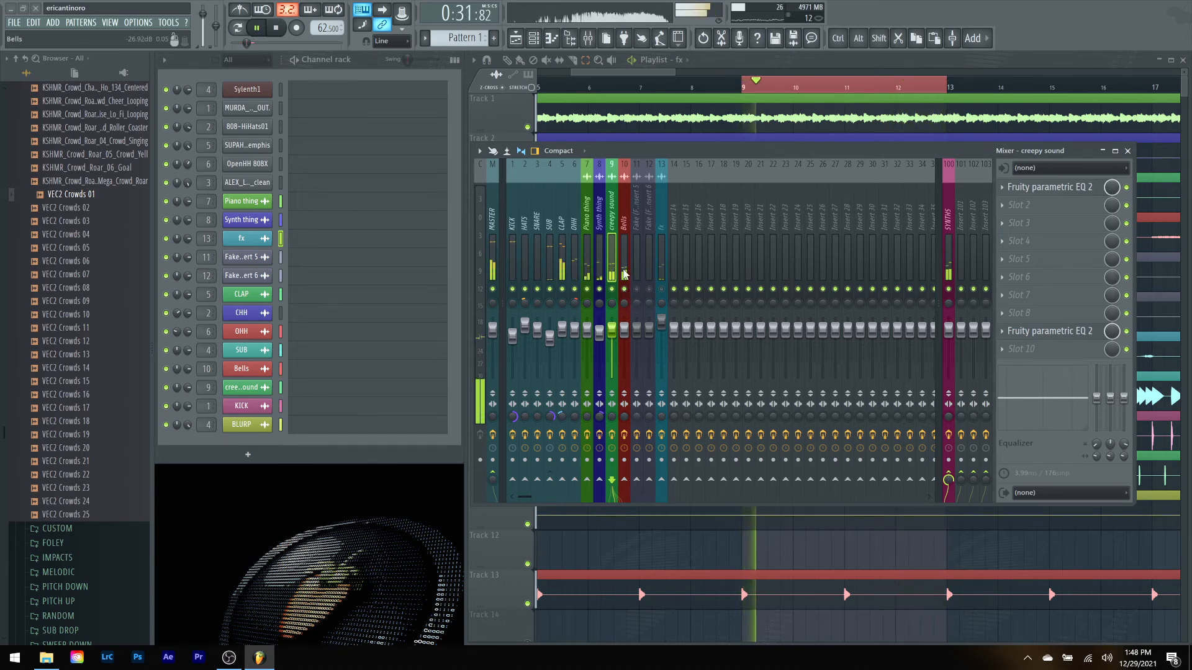
Step: Check the CLAP mixer track's slot 9 EQ and add another Fruity Parametric EQ 2 in slot 10
click(564, 269)
click(1049, 331)
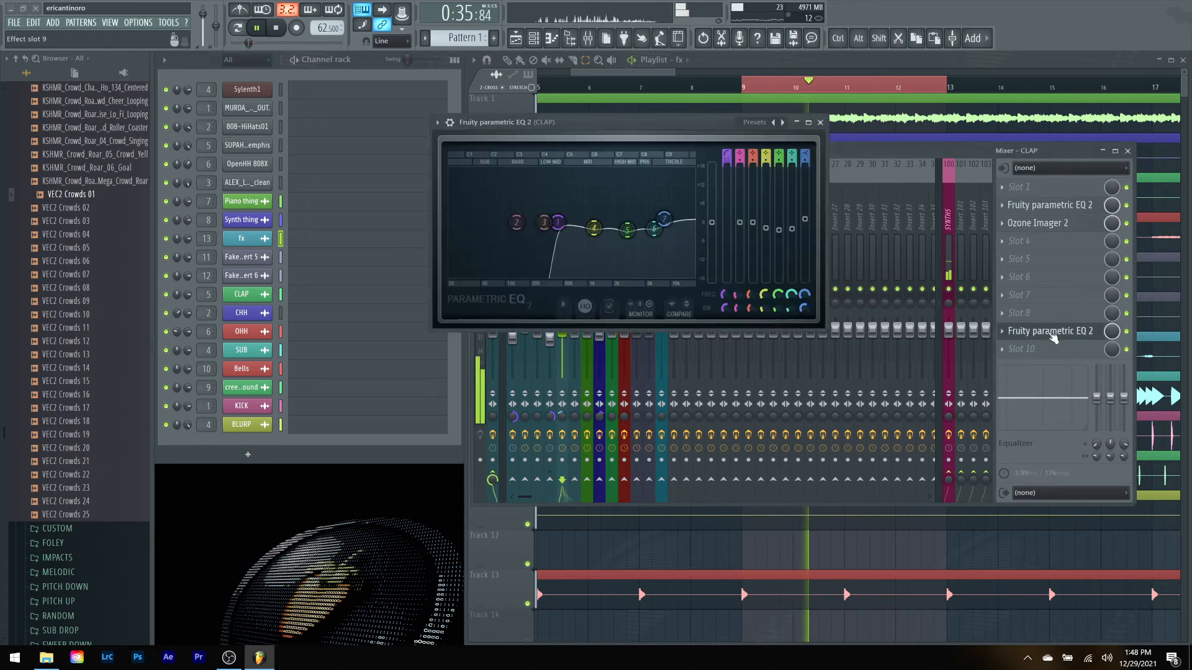
click(1067, 331)
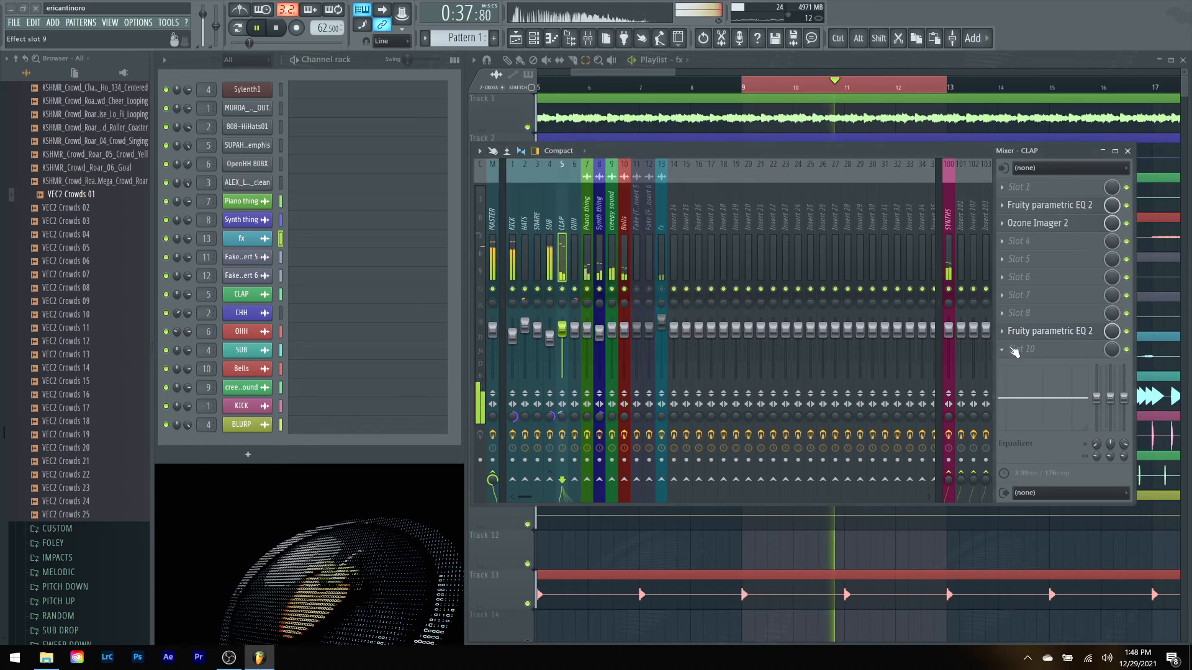
click(1024, 349)
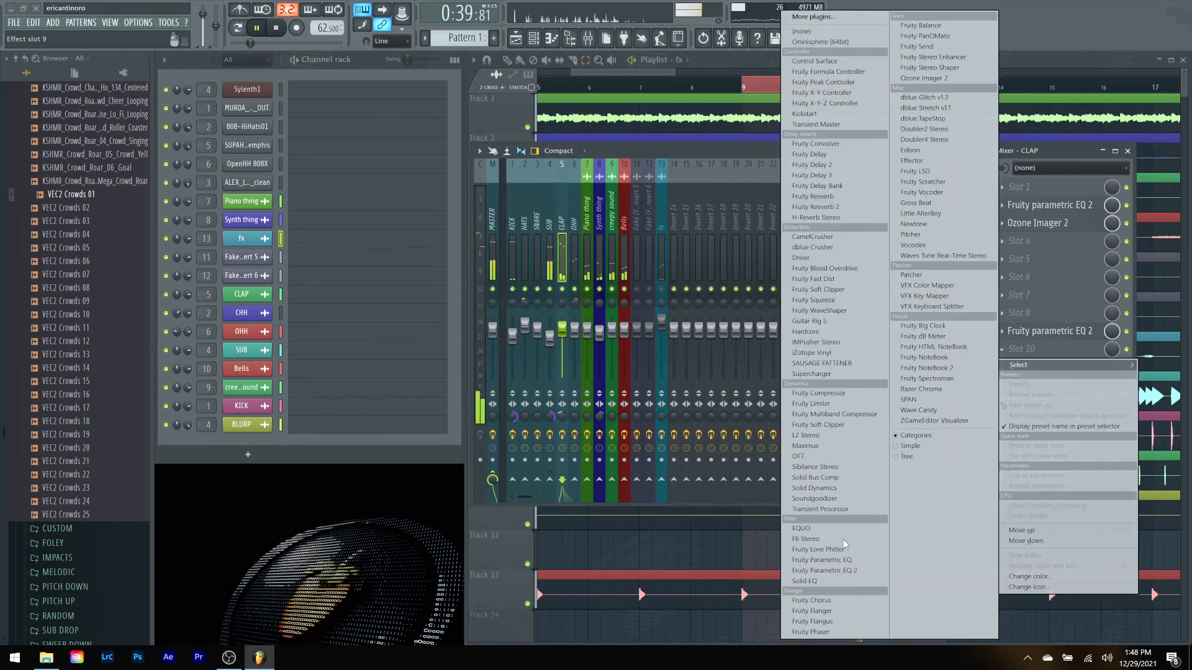
click(823, 571)
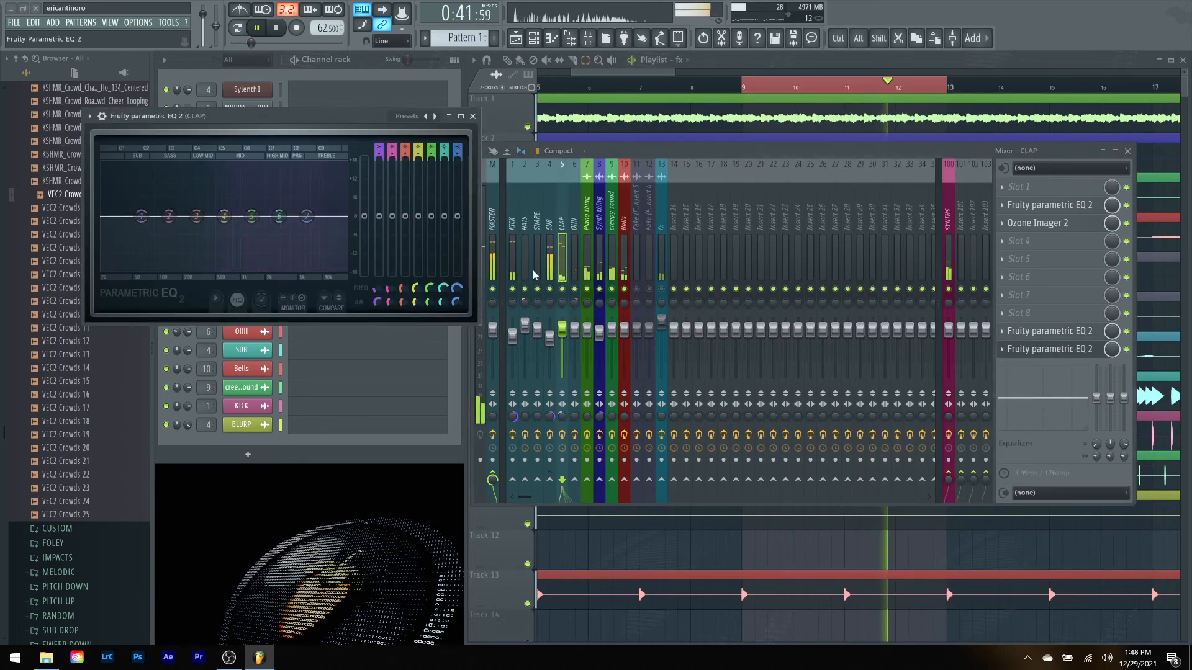
drag(300, 117, 614, 162)
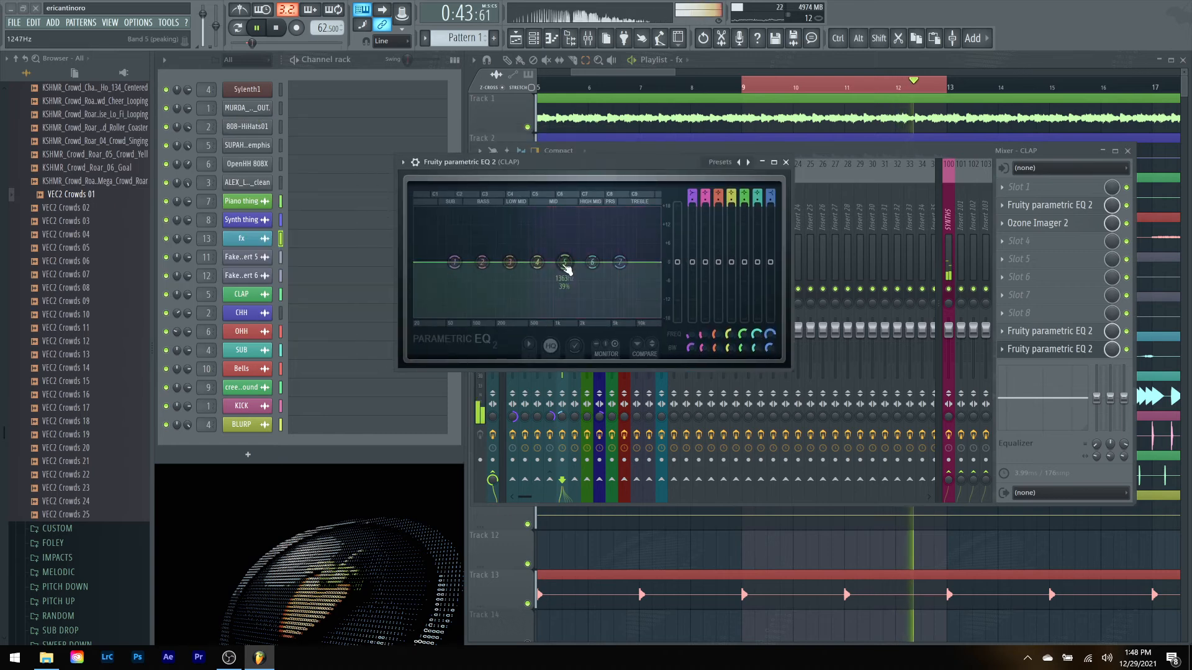
Step: Narrow band 5 of the new CLAP EQ to 15% and sweep it as a 12.8 dB boost to about 2260 Hz
drag(562, 259, 561, 227)
drag(743, 349, 743, 370)
drag(567, 233, 588, 220)
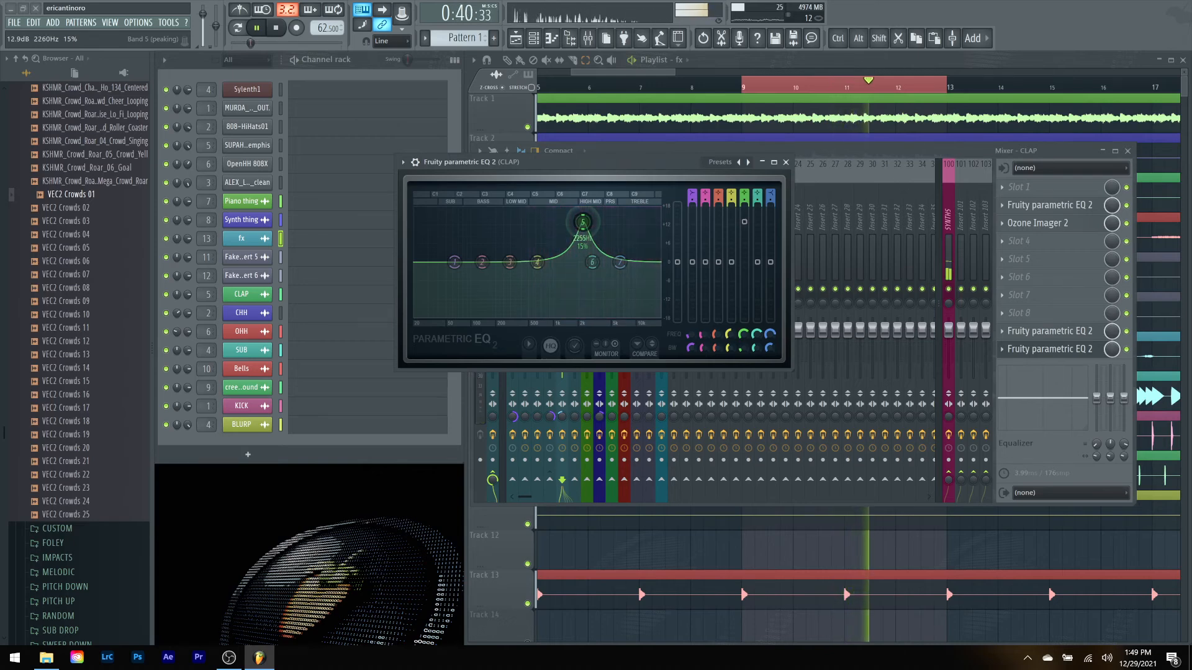
drag(581, 222, 581, 222)
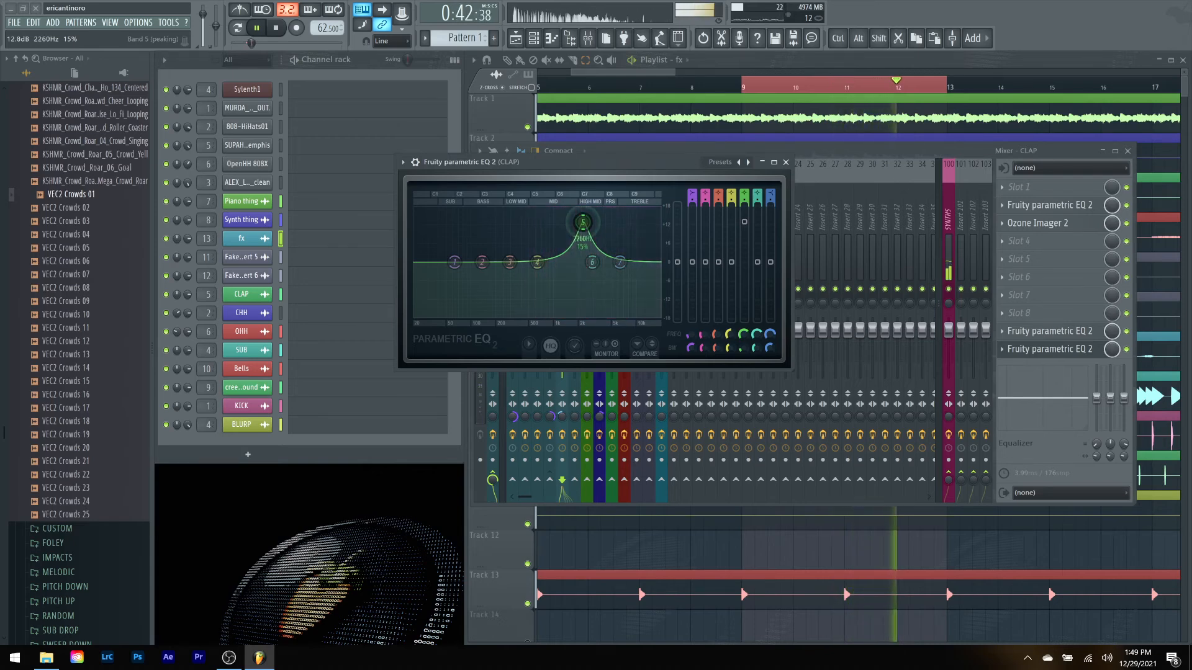
Step: Change band 5 of the CLAP EQ to a cut of about 1.8 dB and move it to around 5 kHz
drag(745, 222, 744, 266)
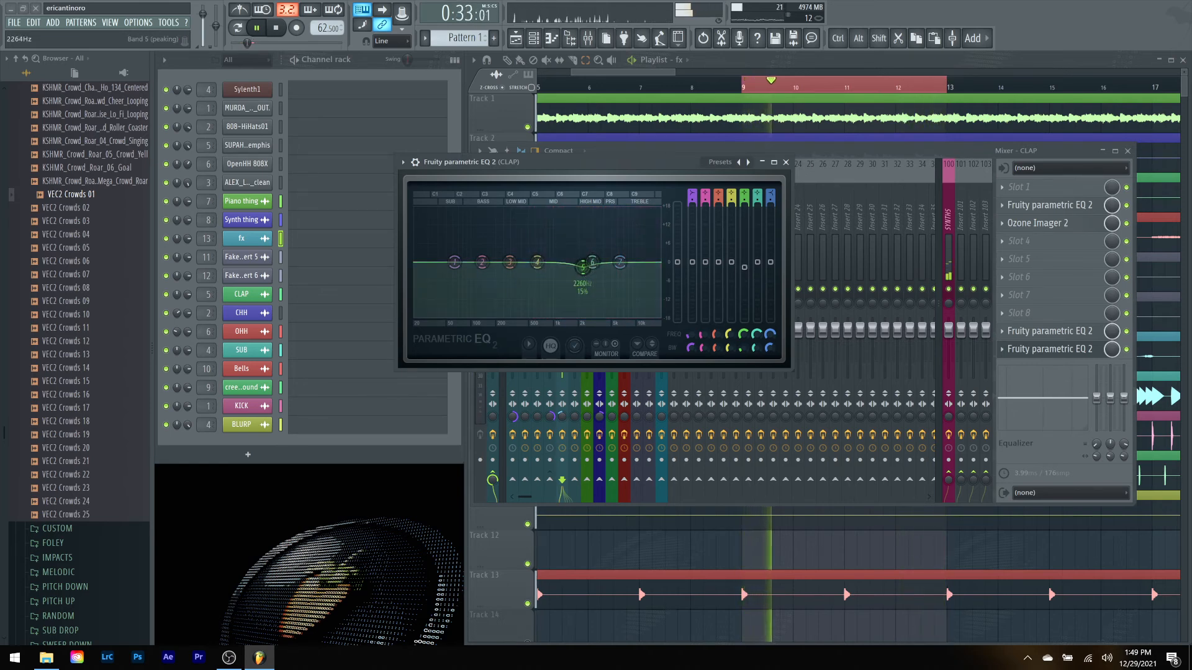
mouse_move(580, 262)
mouse_down()
mouse_move(559, 223)
mouse_move(568, 212)
mouse_move(568, 269)
mouse_up()
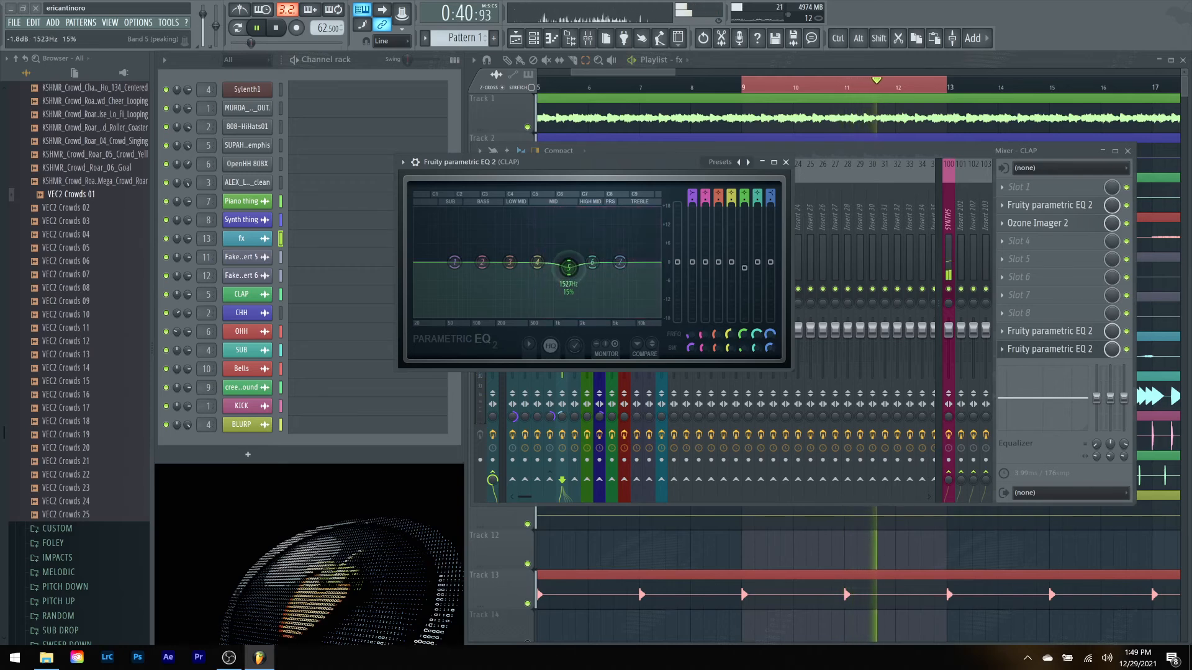
drag(555, 267, 557, 267)
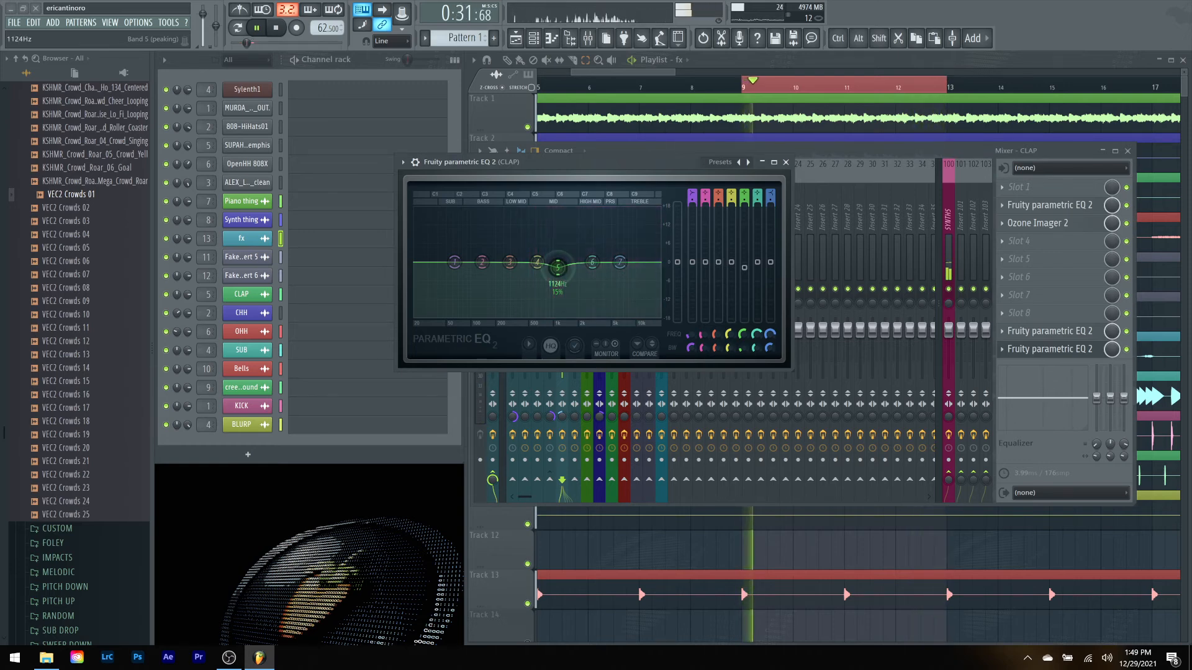
drag(557, 268, 627, 275)
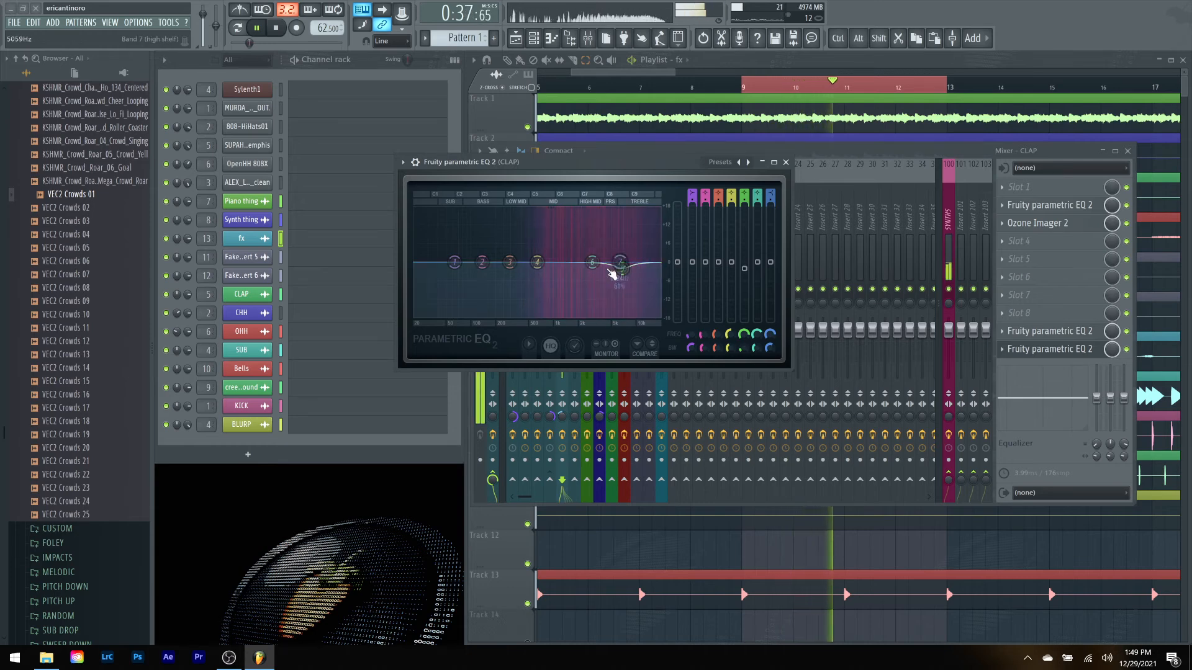
Step: Make a slight 19% wide band 6 cut near 2438 Hz and raise the band 7 high shelf 0.6 dB at 8240 Hz
drag(583, 228, 572, 234)
drag(756, 348, 756, 364)
mouse_move(573, 236)
mouse_down()
mouse_move(595, 235)
mouse_move(588, 249)
mouse_up()
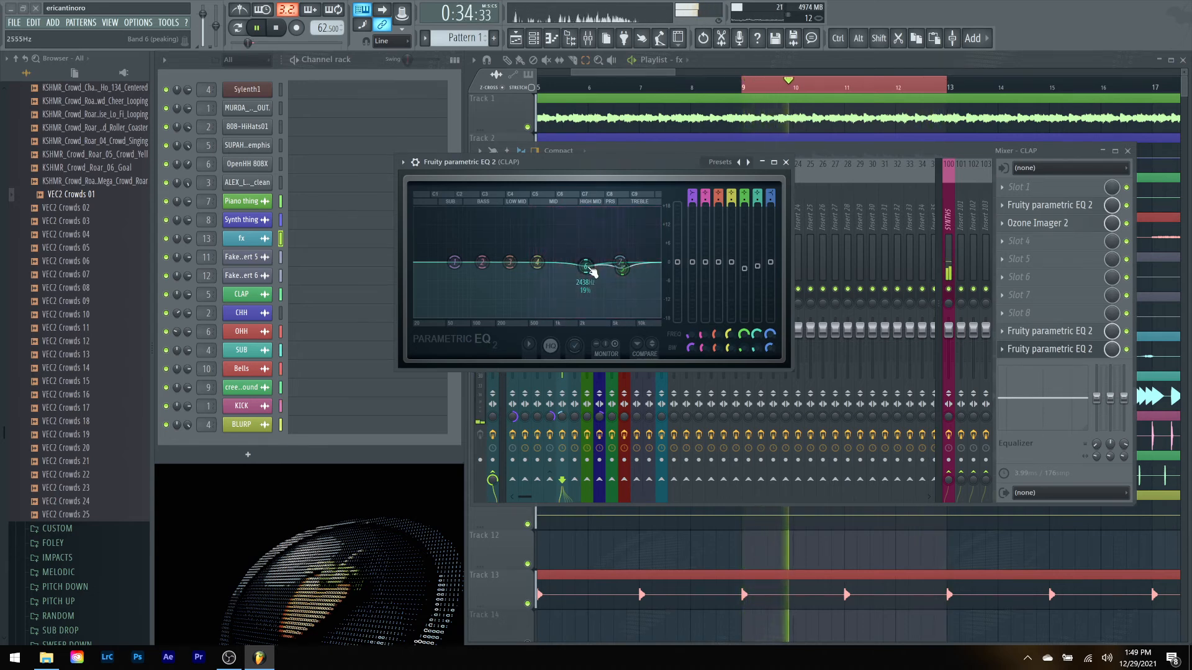
drag(620, 262, 629, 260)
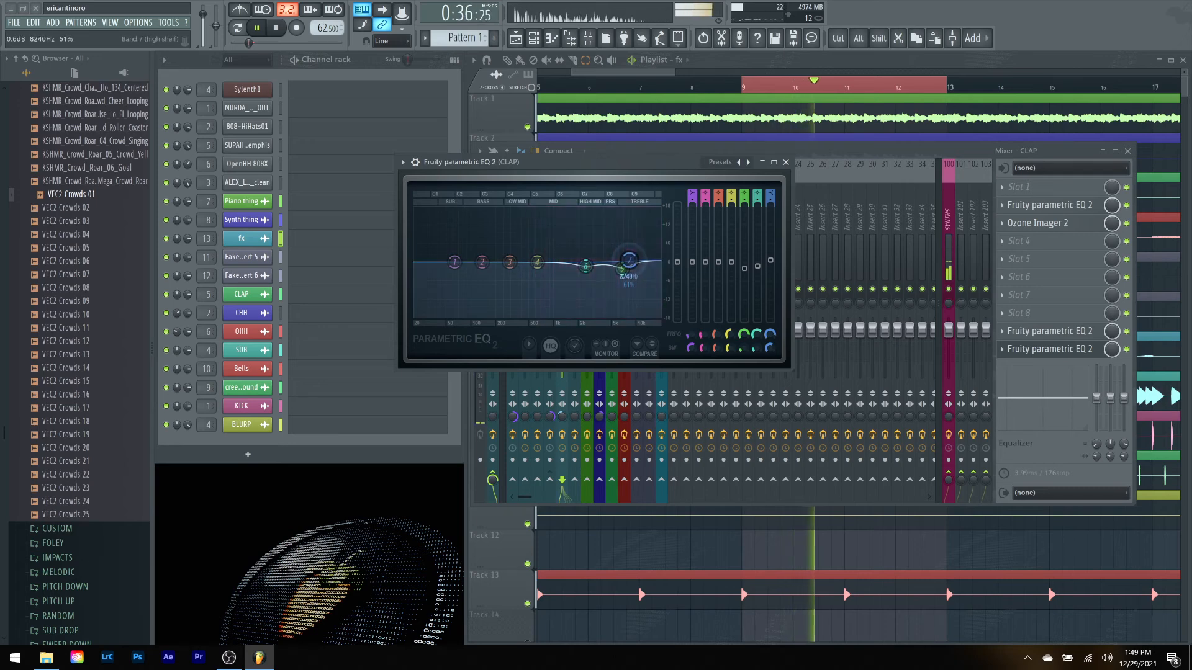
click(786, 163)
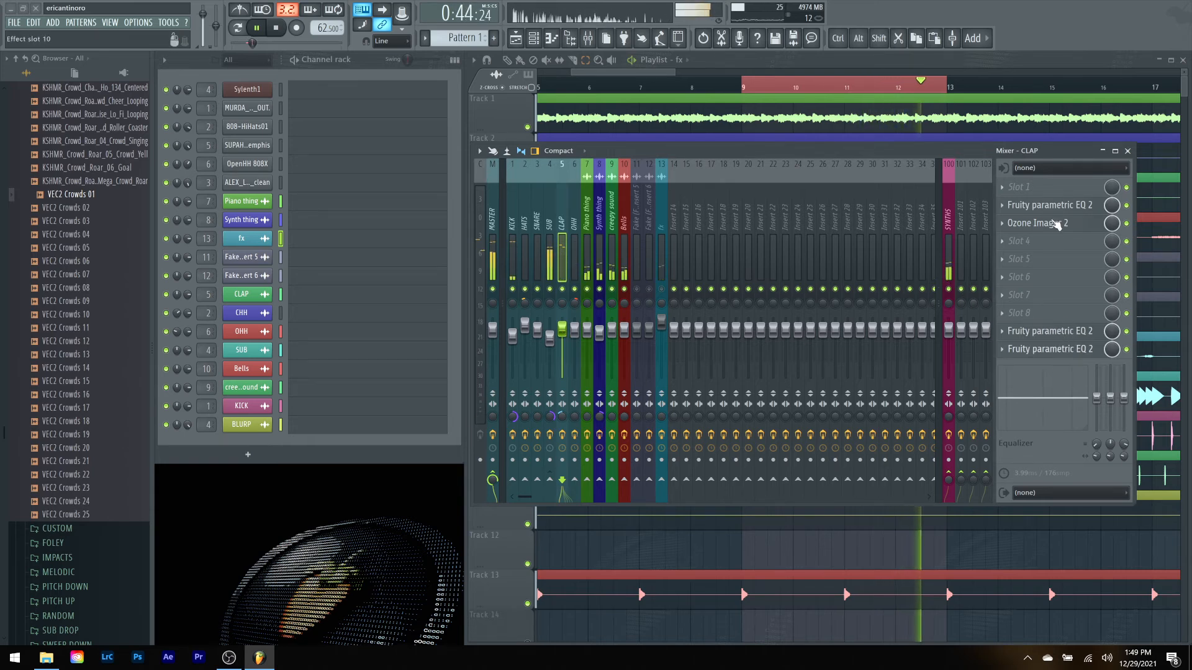
Step: Check the CLAP track's Ozone Imager 2 settings, widen the track's stereo separation slightly, and replay the loop
click(1056, 225)
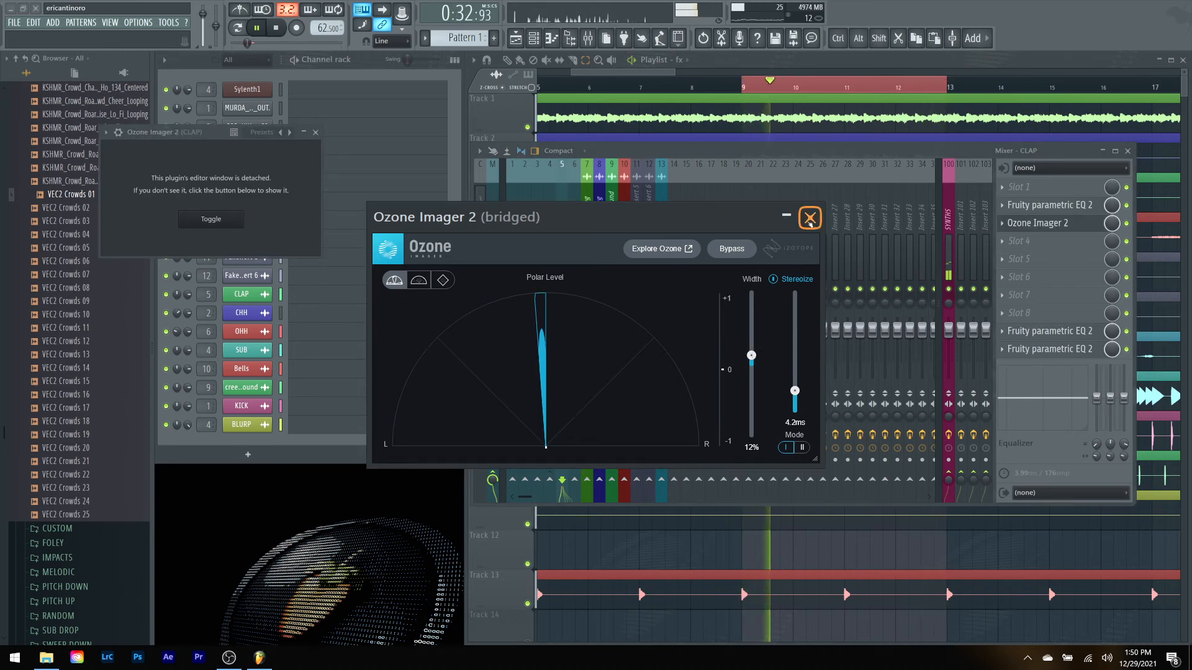
click(810, 218)
drag(563, 416, 563, 431)
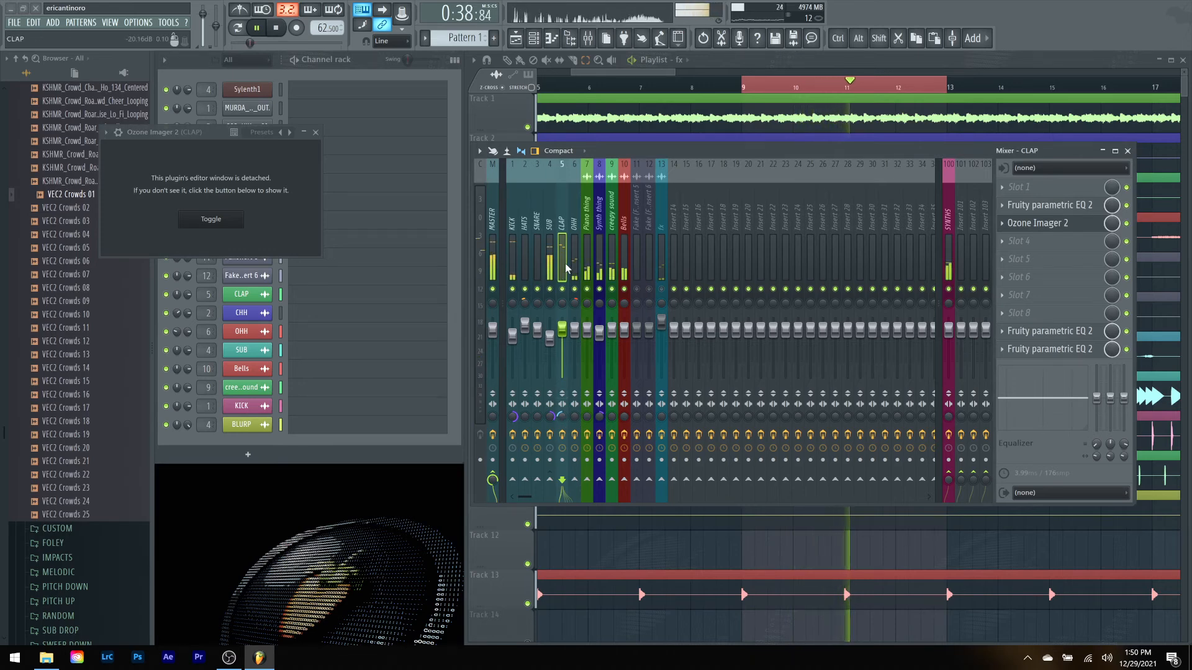
key(space)
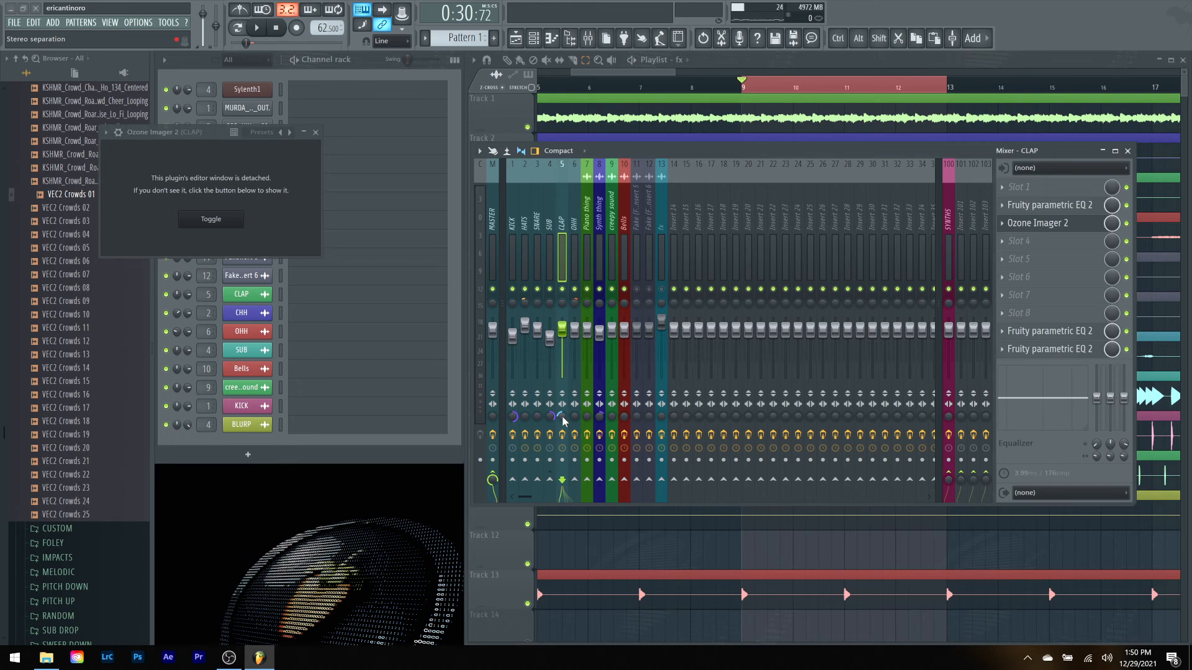
key(space)
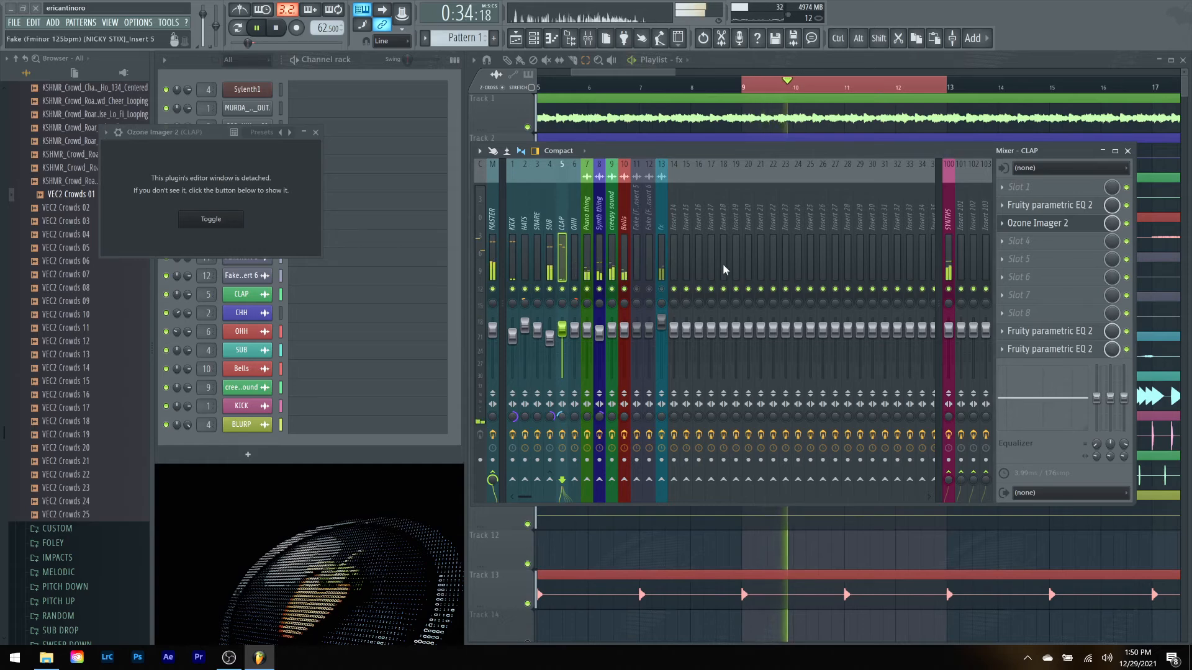
Step: Raise the SYNTHS bus volume to 2.6 dB and return to the playlist
click(950, 331)
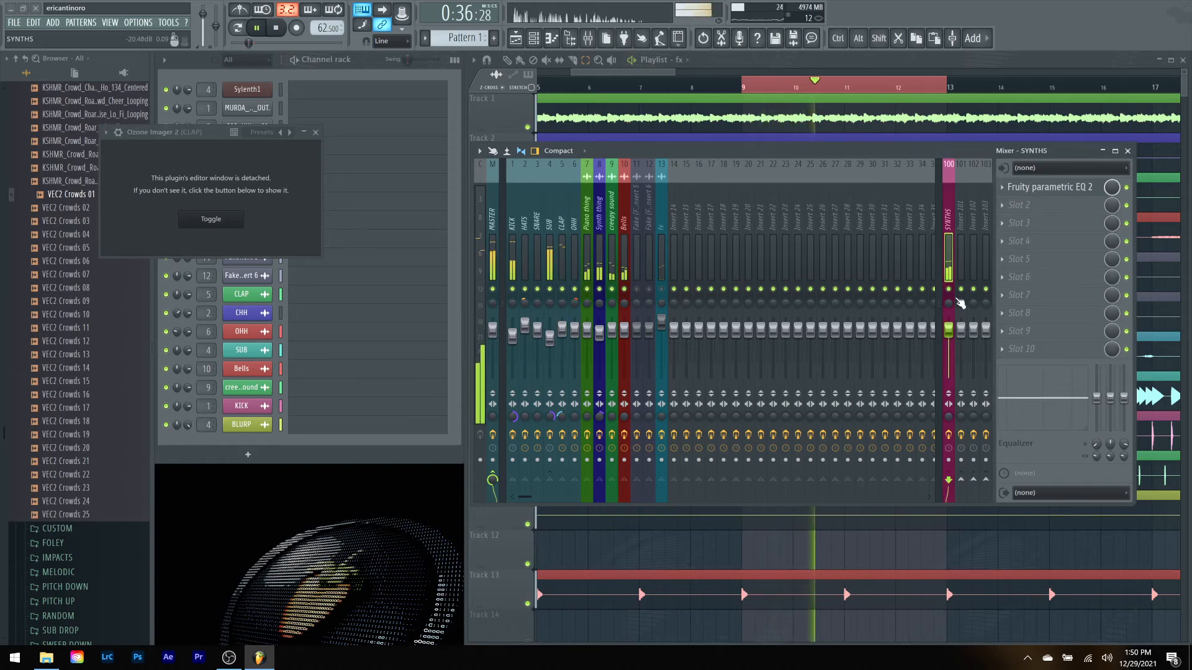
drag(949, 333, 950, 328)
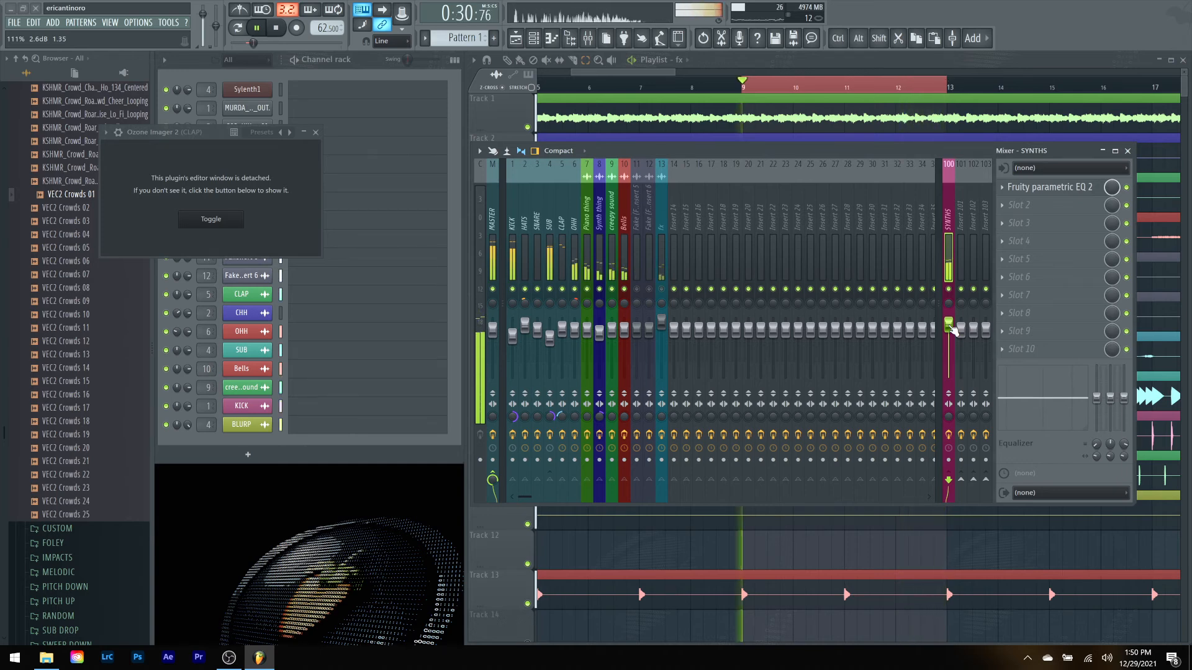
click(750, 62)
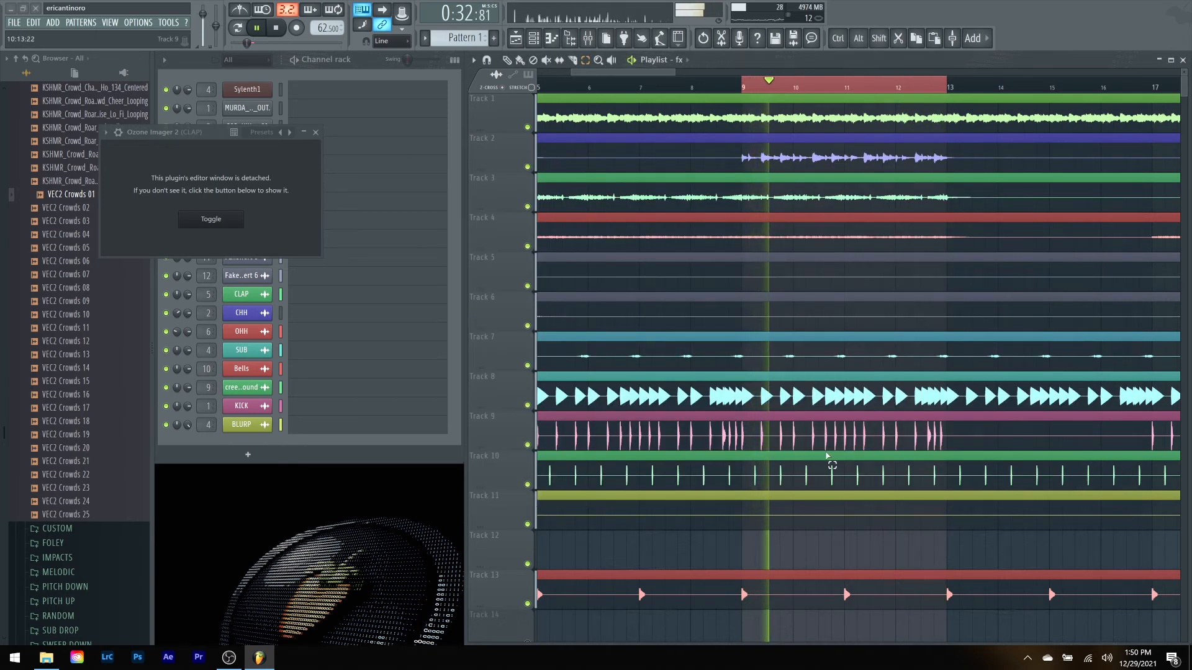
Step: Stop playback and place the CHH hi-hat audio clip on playlist Track 12 starting at bar 1
drag(625, 71, 552, 69)
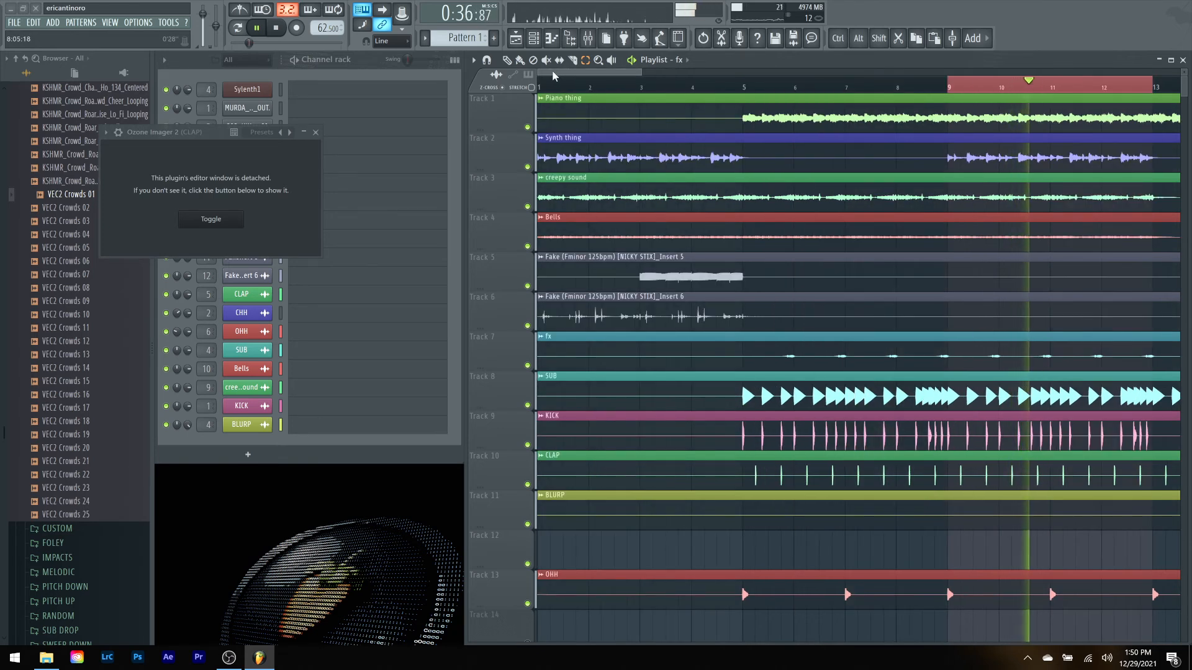
key(space)
drag(612, 70, 735, 77)
drag(735, 77, 221, 144)
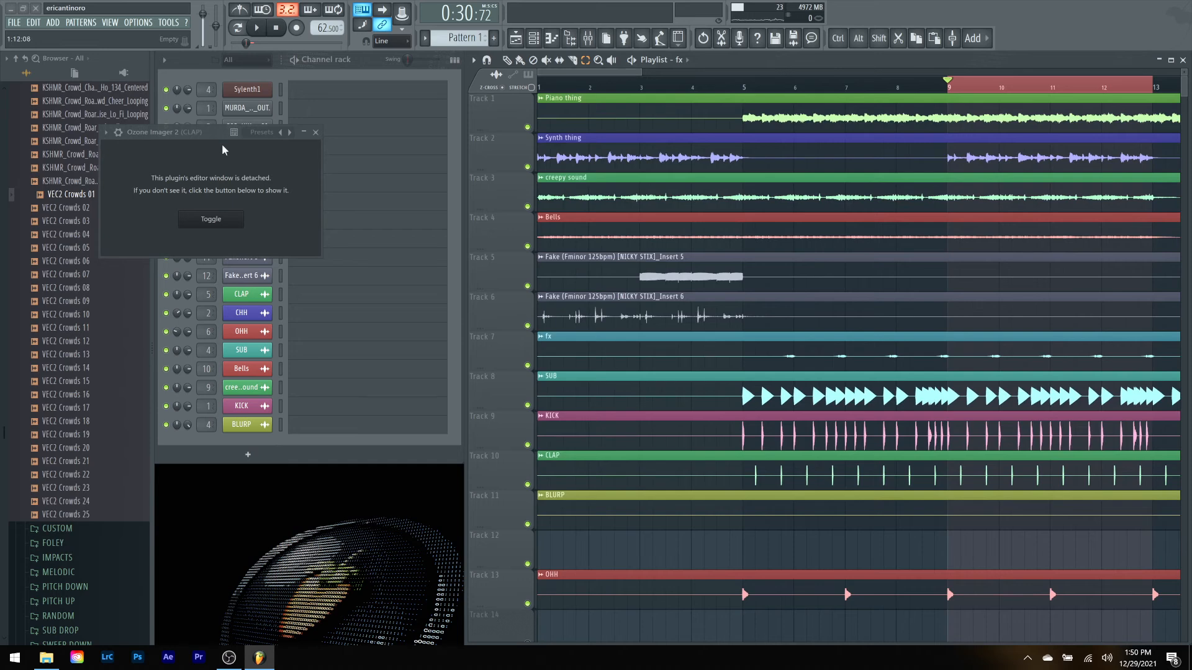
click(311, 81)
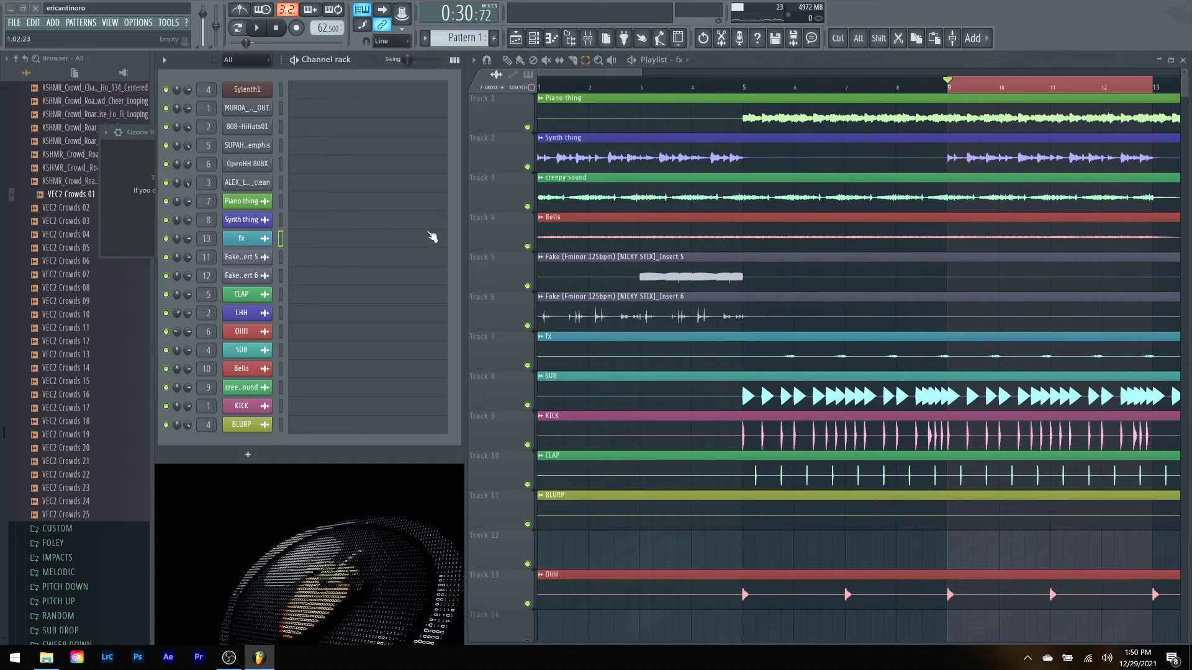
click(242, 315)
click(50, 89)
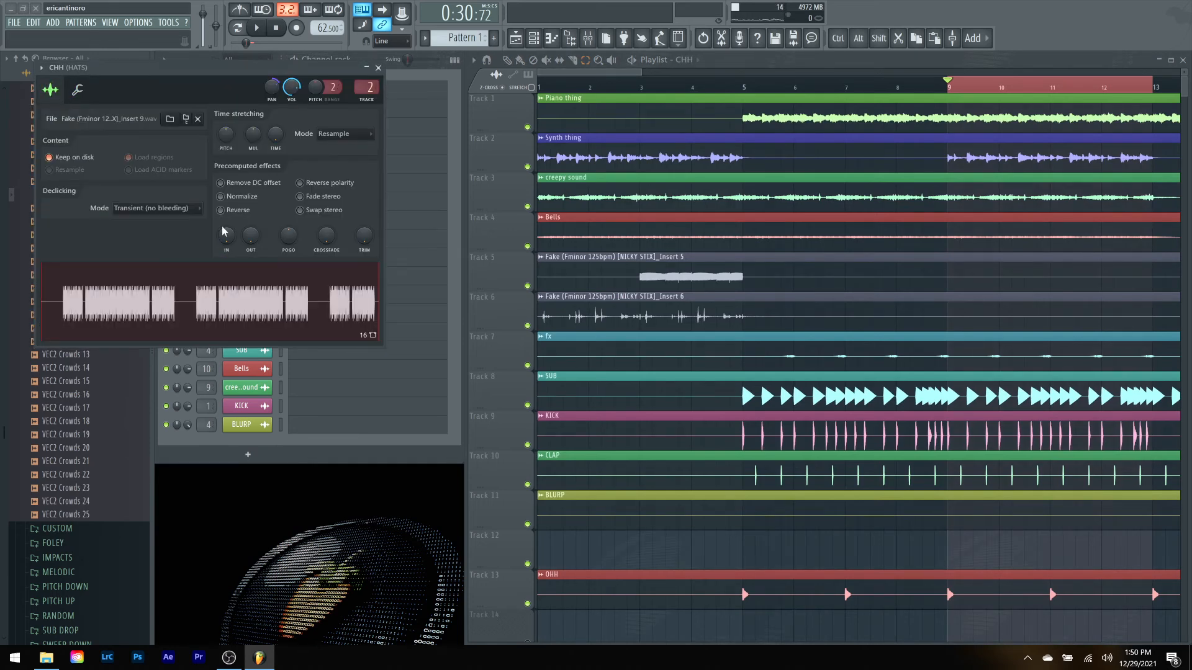
drag(94, 303, 607, 561)
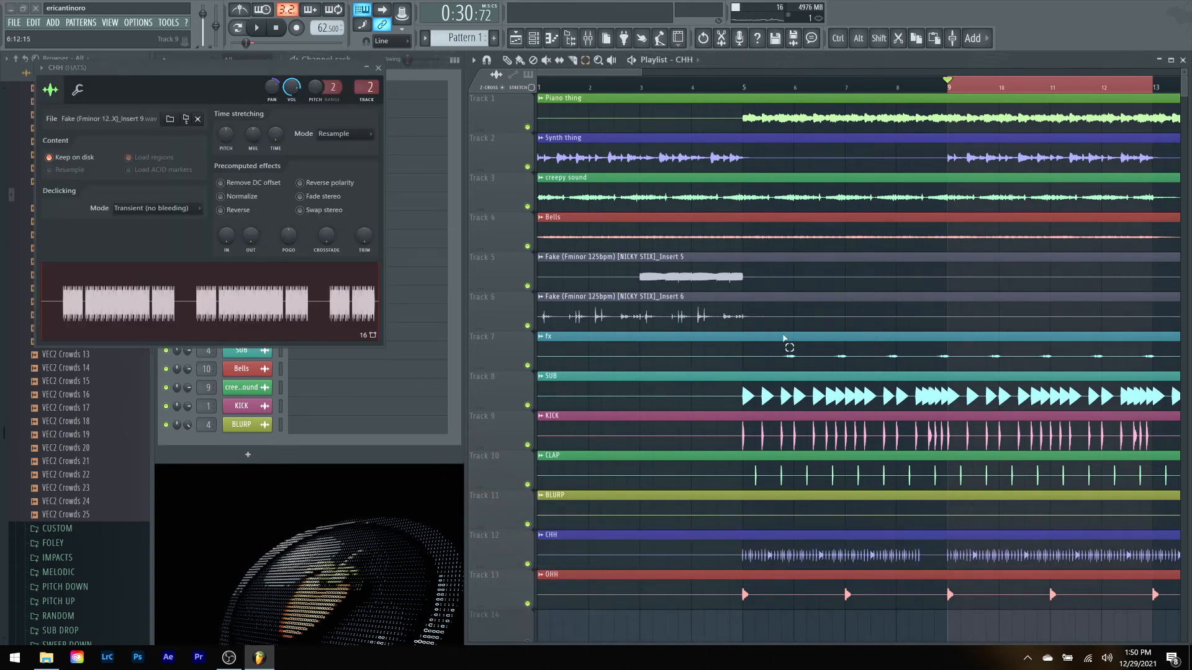
click(379, 68)
Step: Replay the loop and set the SYNTHS bus volume to 1.6 dB in the mixer
key(space)
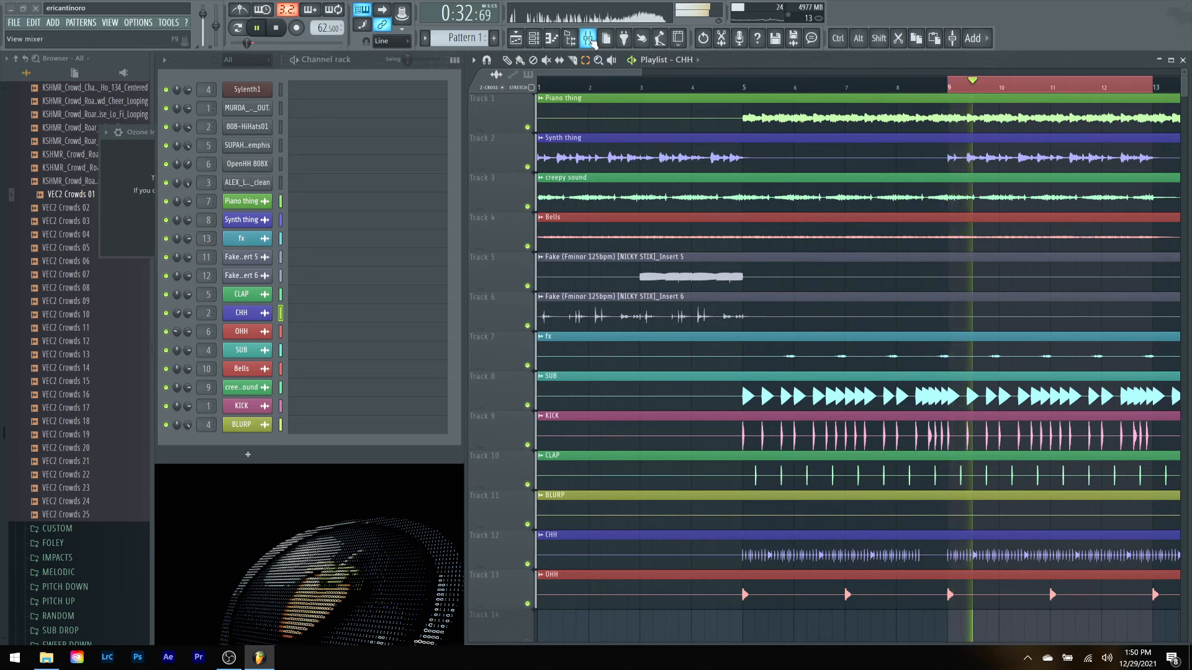
click(587, 38)
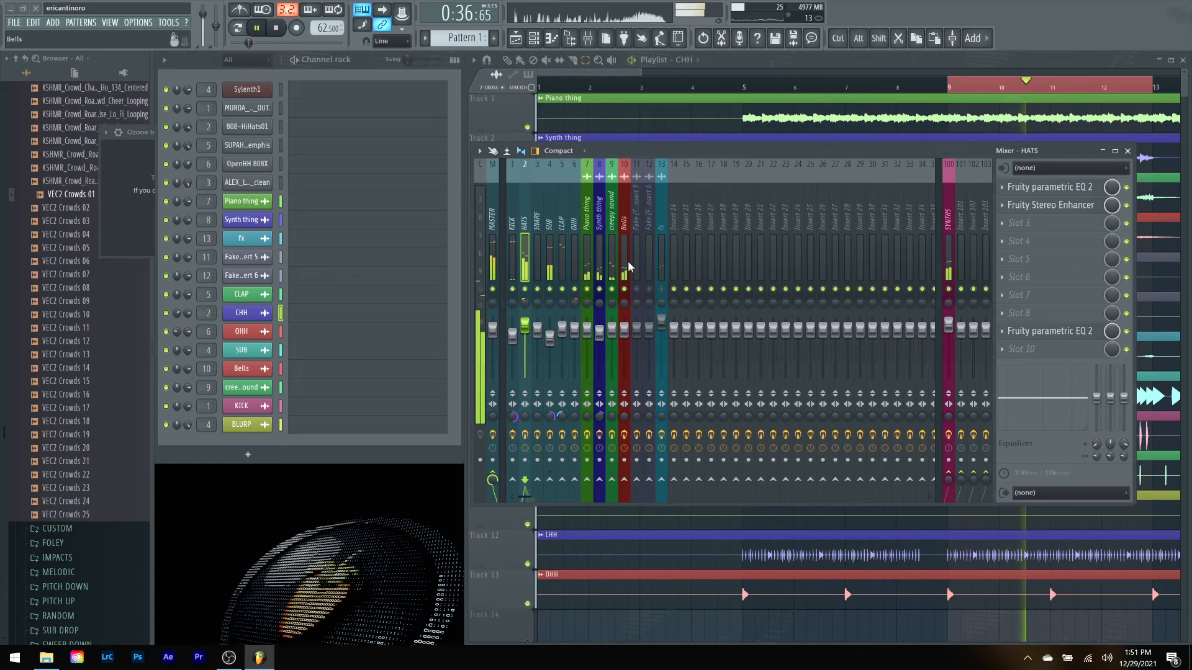
click(948, 264)
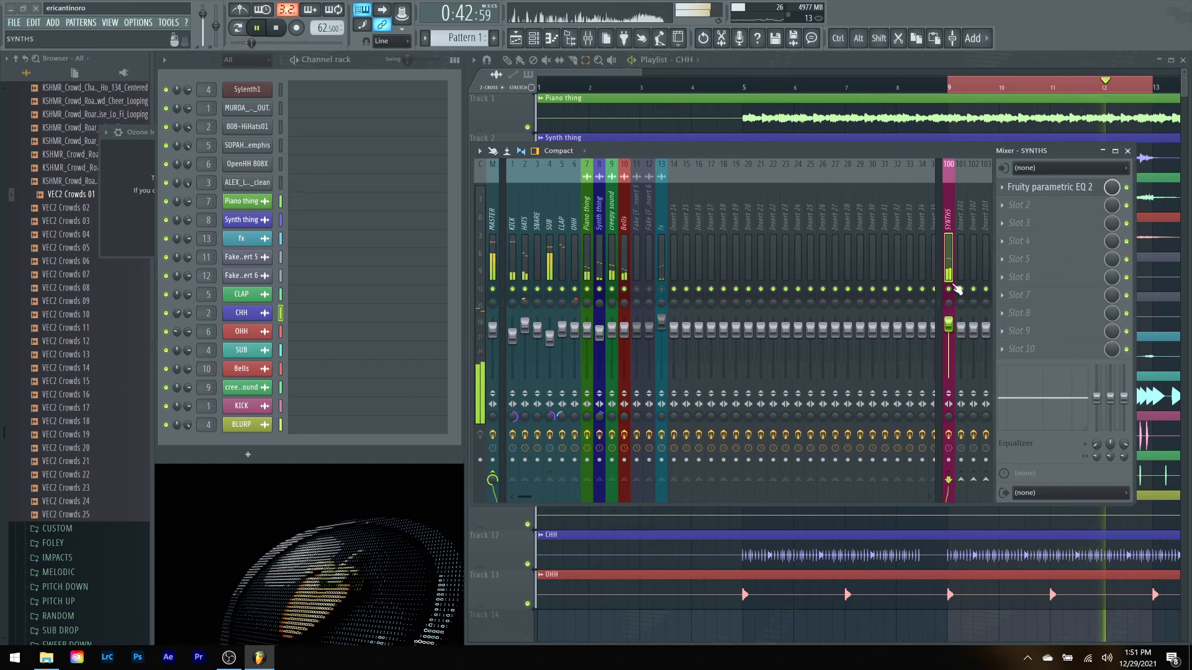
drag(949, 324, 949, 318)
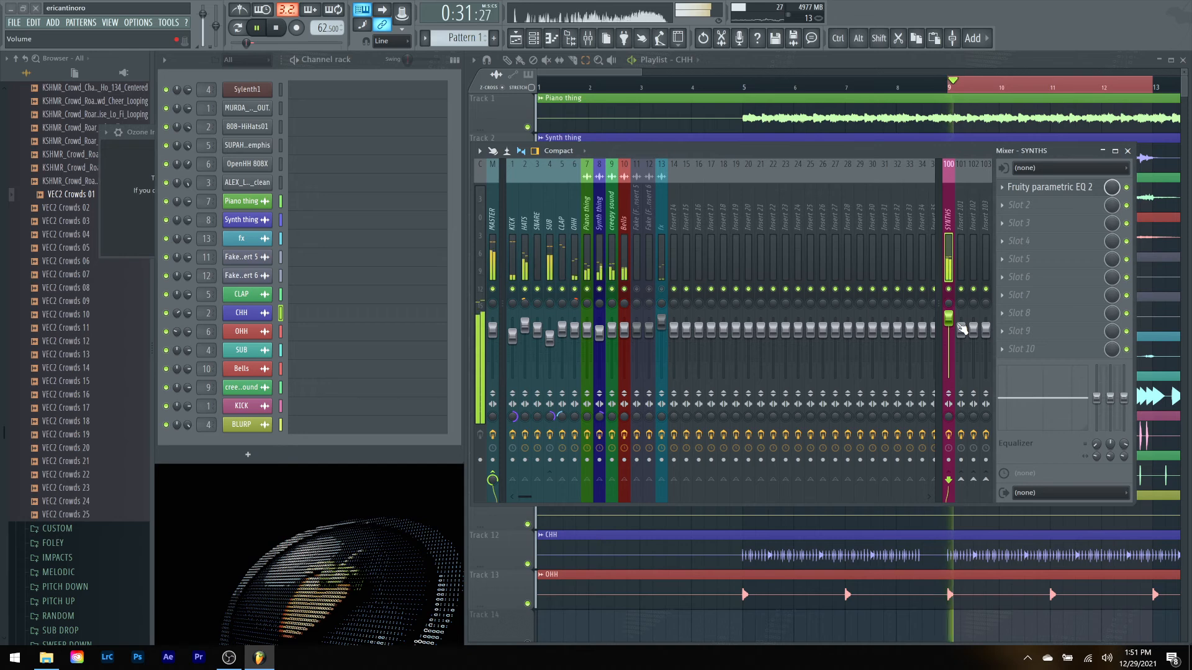
drag(950, 318, 952, 334)
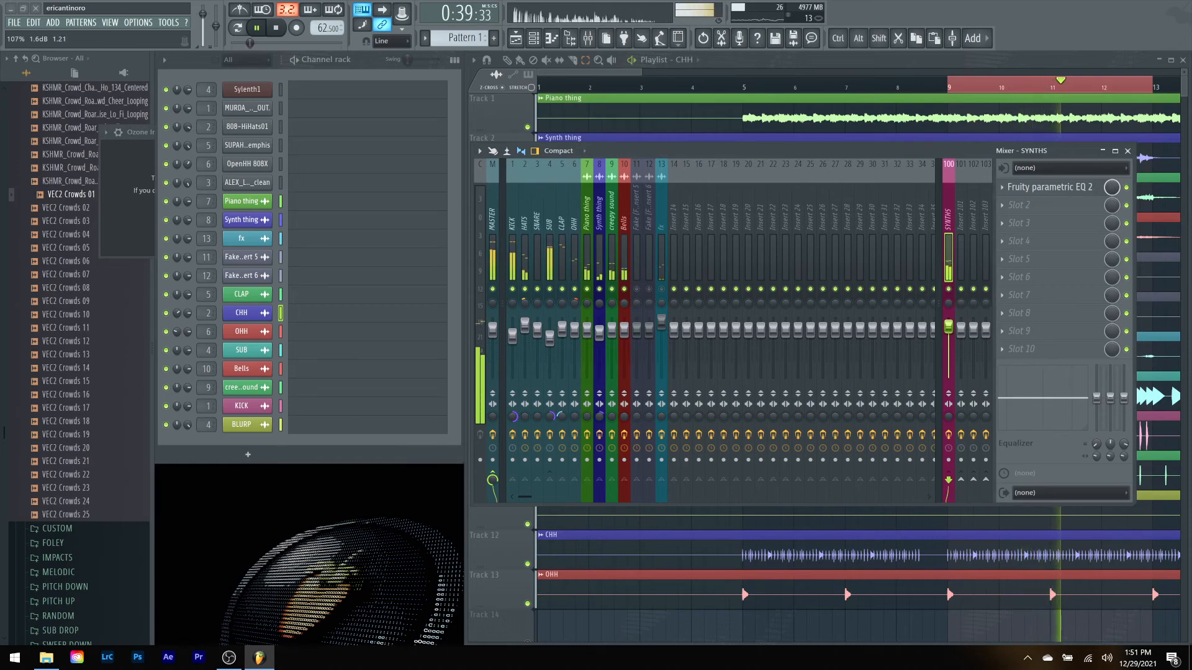
Step: In the SYNTHS bus EQ, move band 3 to 1023 Hz with a 2.1 dB cut, then close the EQ
click(1035, 190)
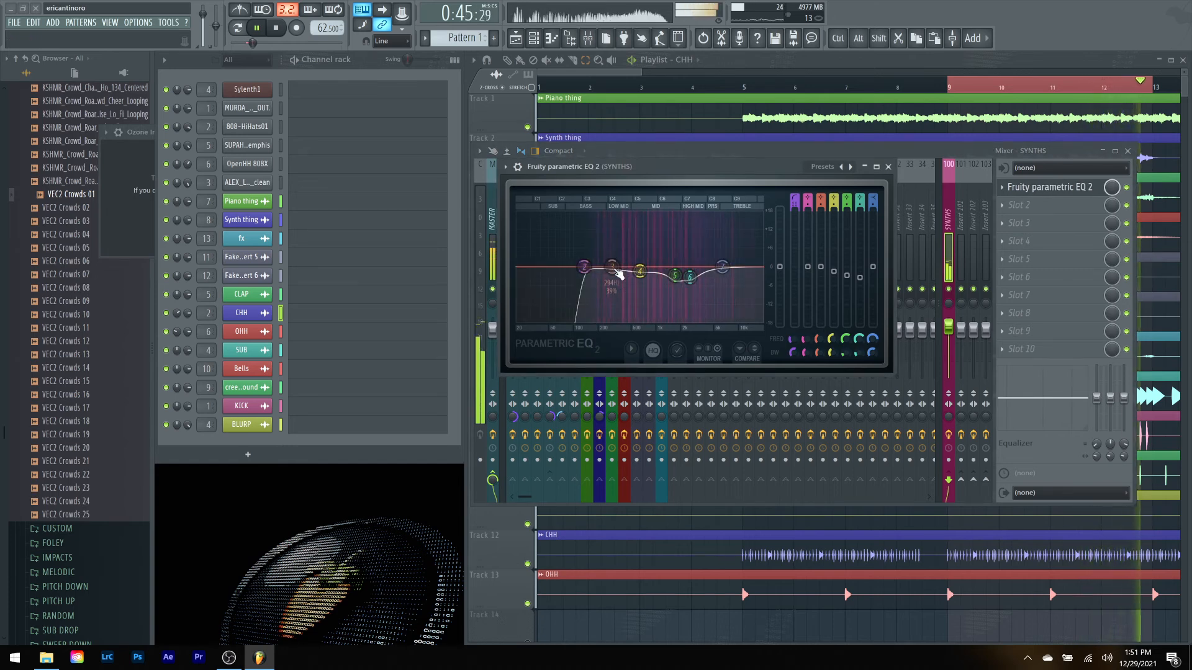
drag(617, 274, 656, 273)
drag(818, 353, 818, 352)
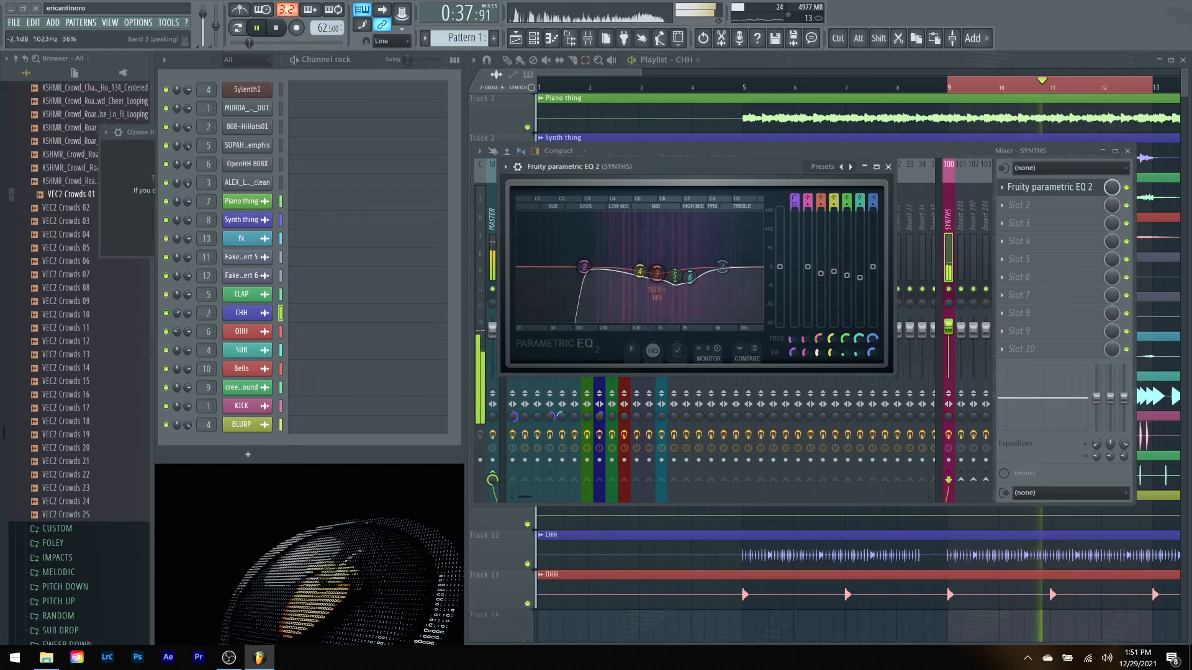
drag(657, 274, 656, 275)
click(888, 167)
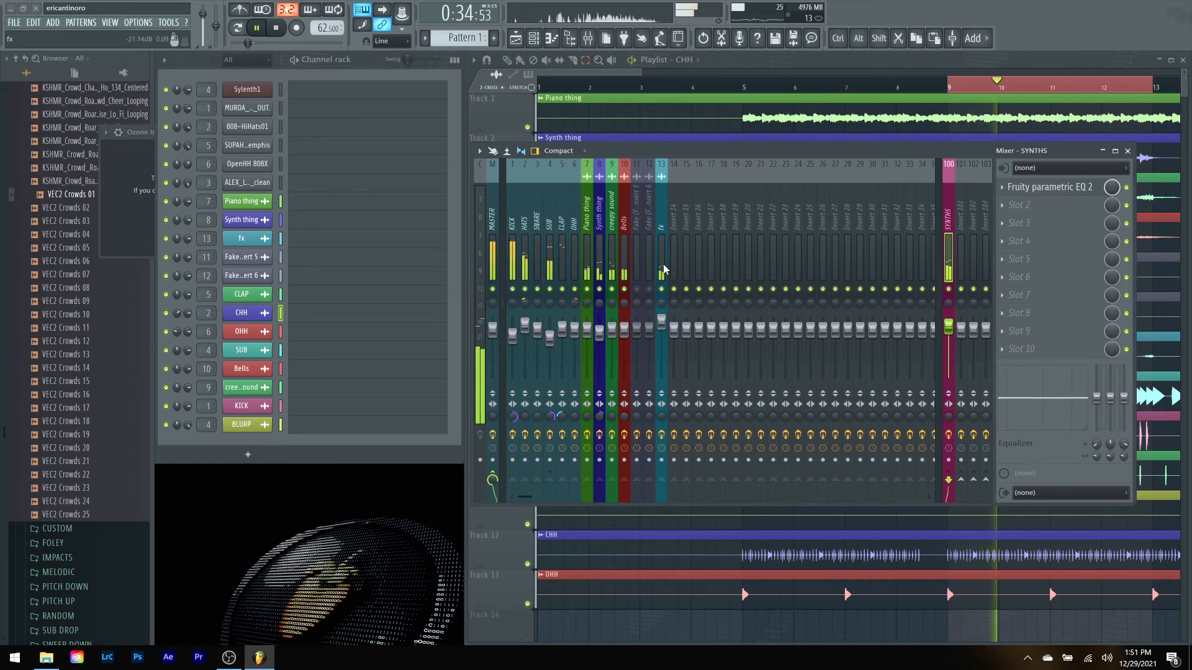
Step: Set the fx track volume to 0.1 dB and return to the playlist
click(663, 318)
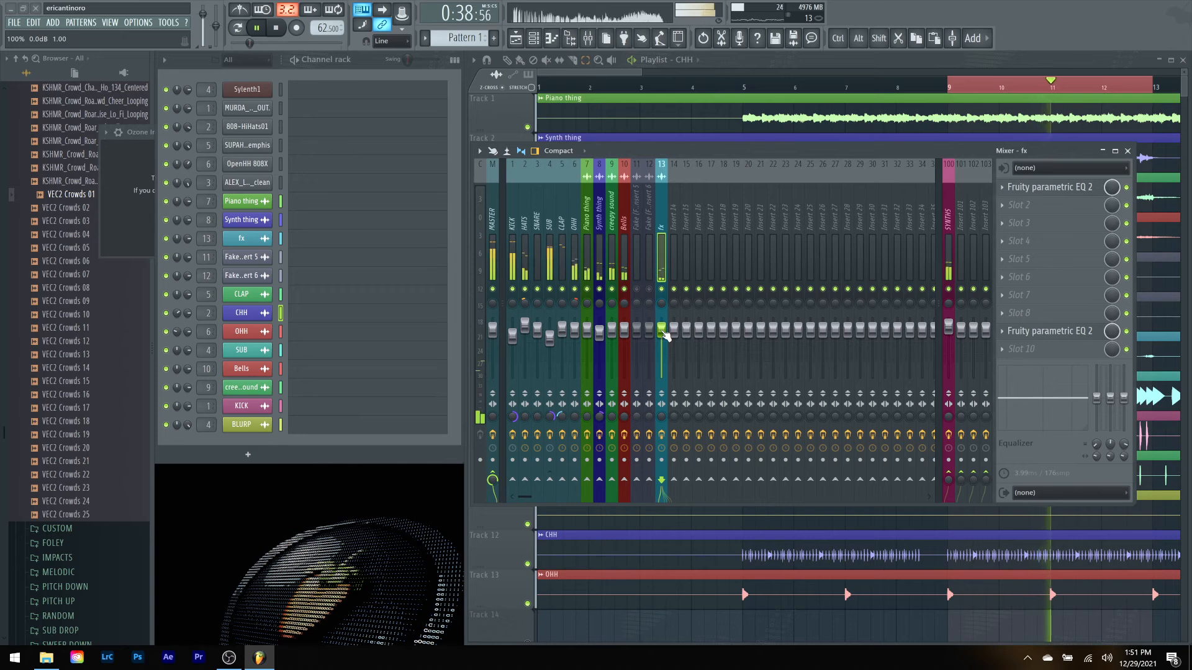
drag(663, 332, 662, 330)
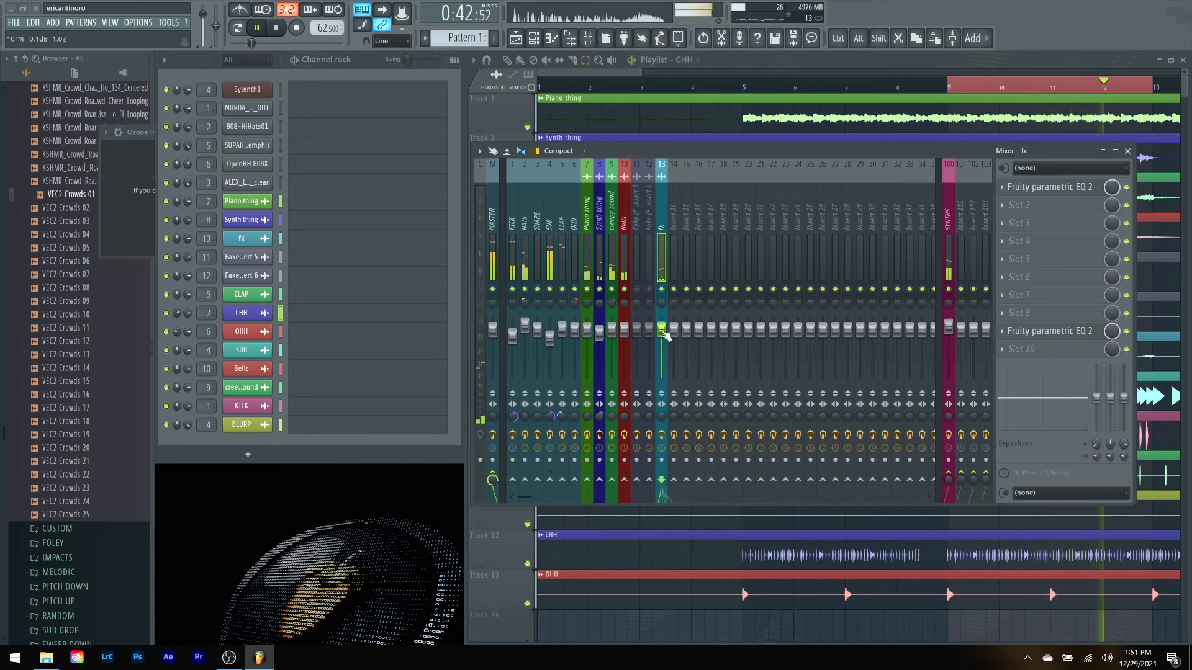
key(F9)
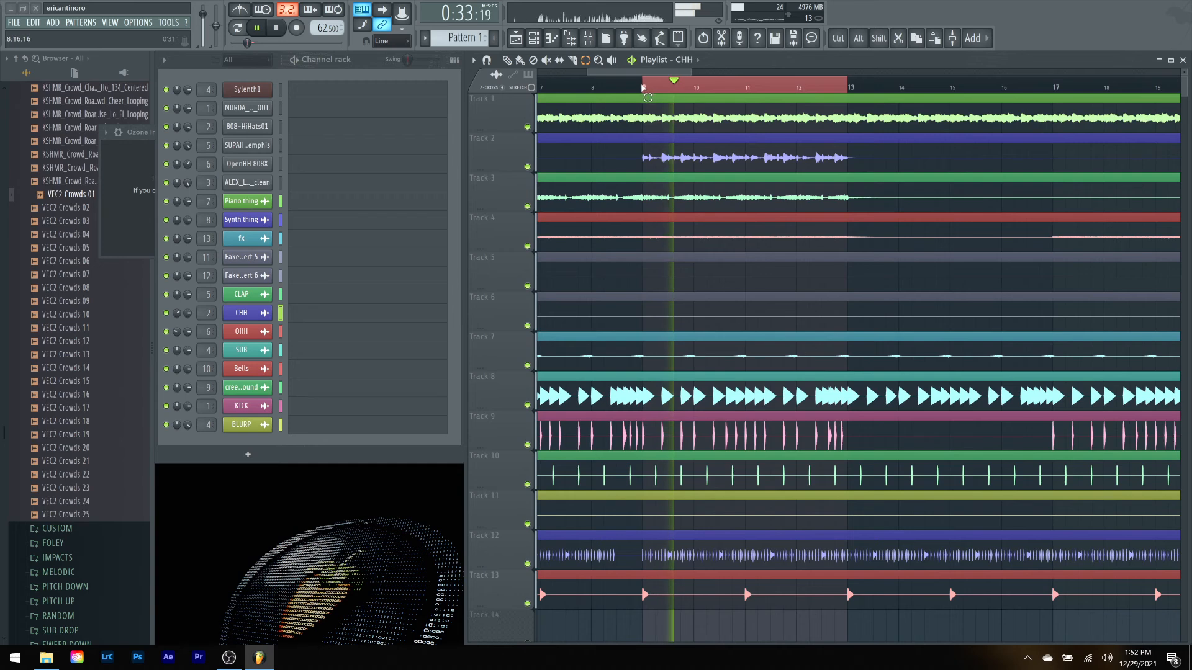
Step: Lower the Synth thing track volume to -0.3 dB and audition the loop again before stopping playback
click(588, 38)
click(597, 248)
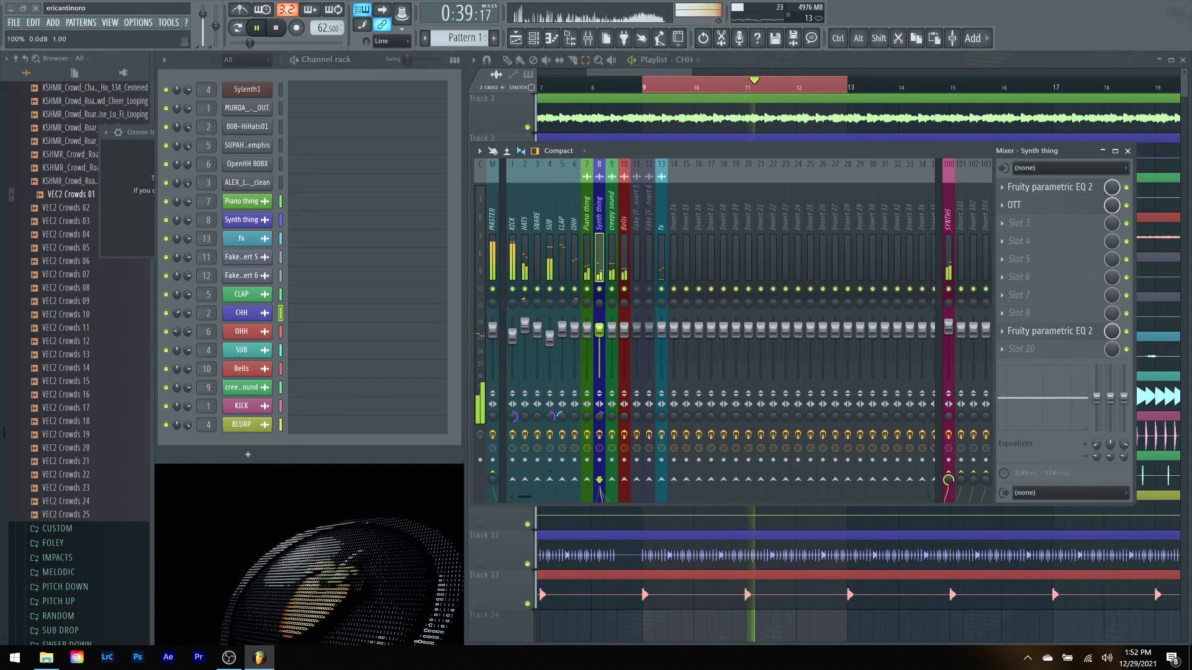
drag(604, 331, 604, 332)
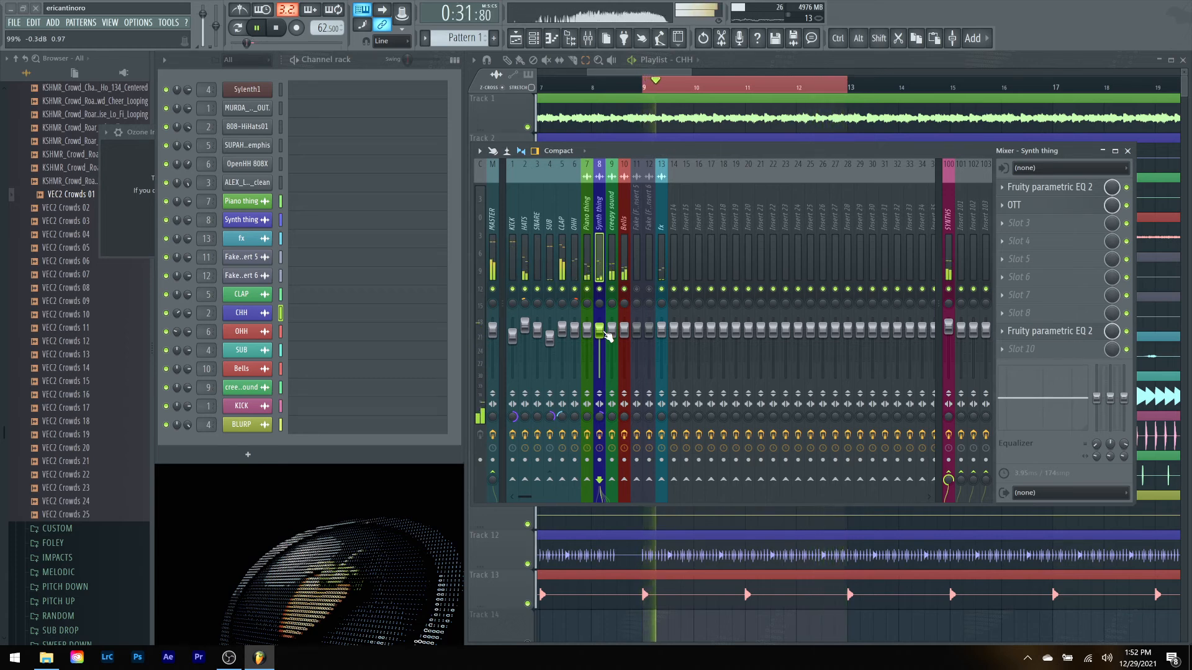
key(space)
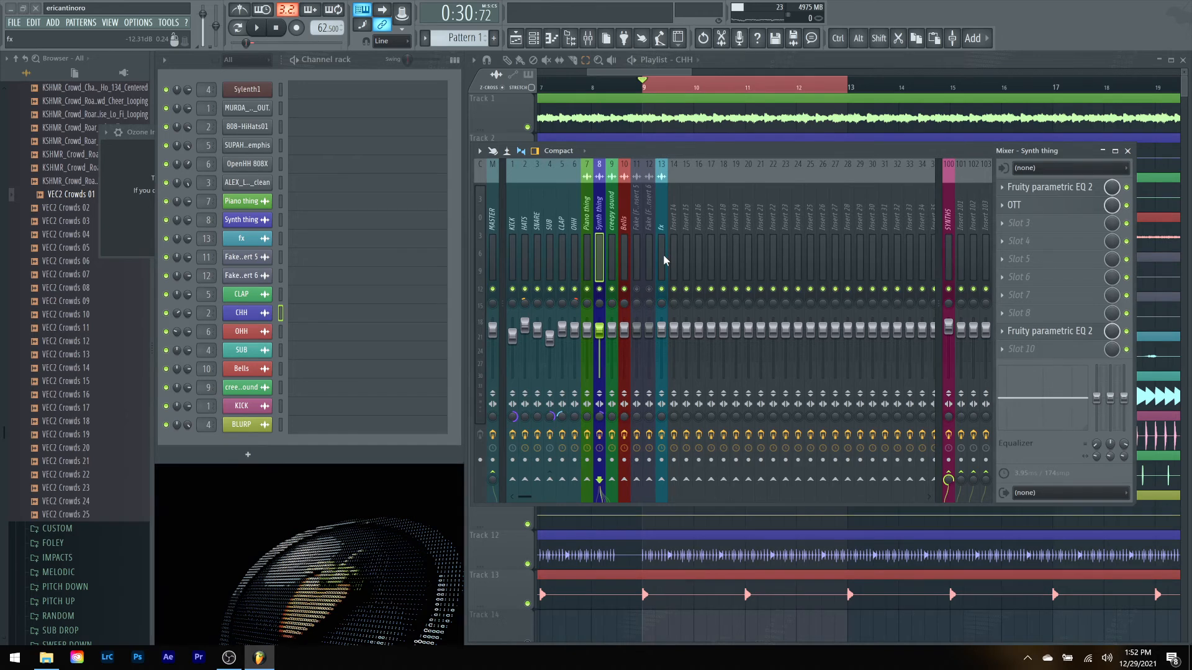
key(space)
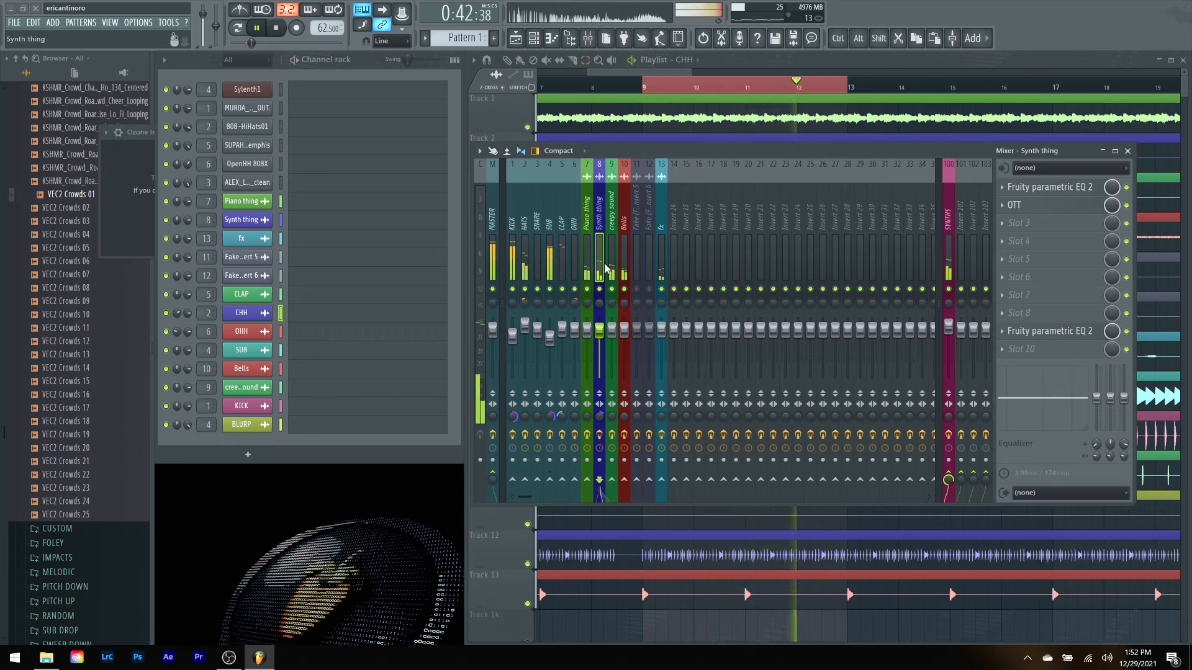
key(space)
Step: Set the playlist loop to bars 3 through 5, deselect the clips and start playback
drag(662, 72, 440, 69)
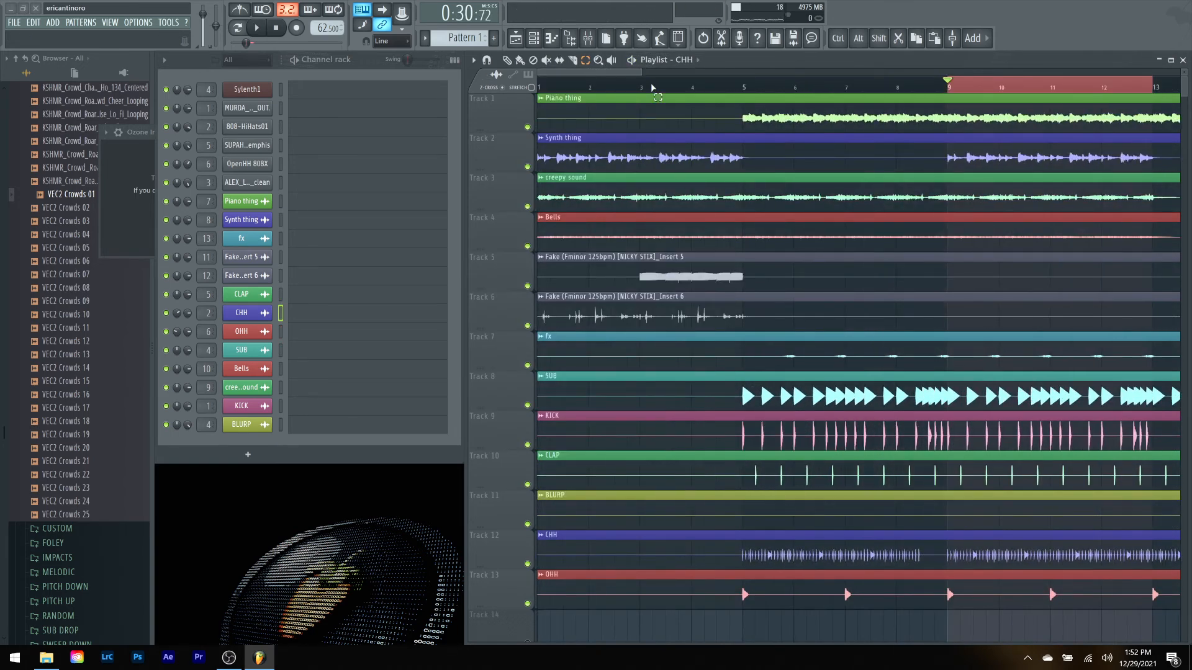
drag(639, 92, 713, 93)
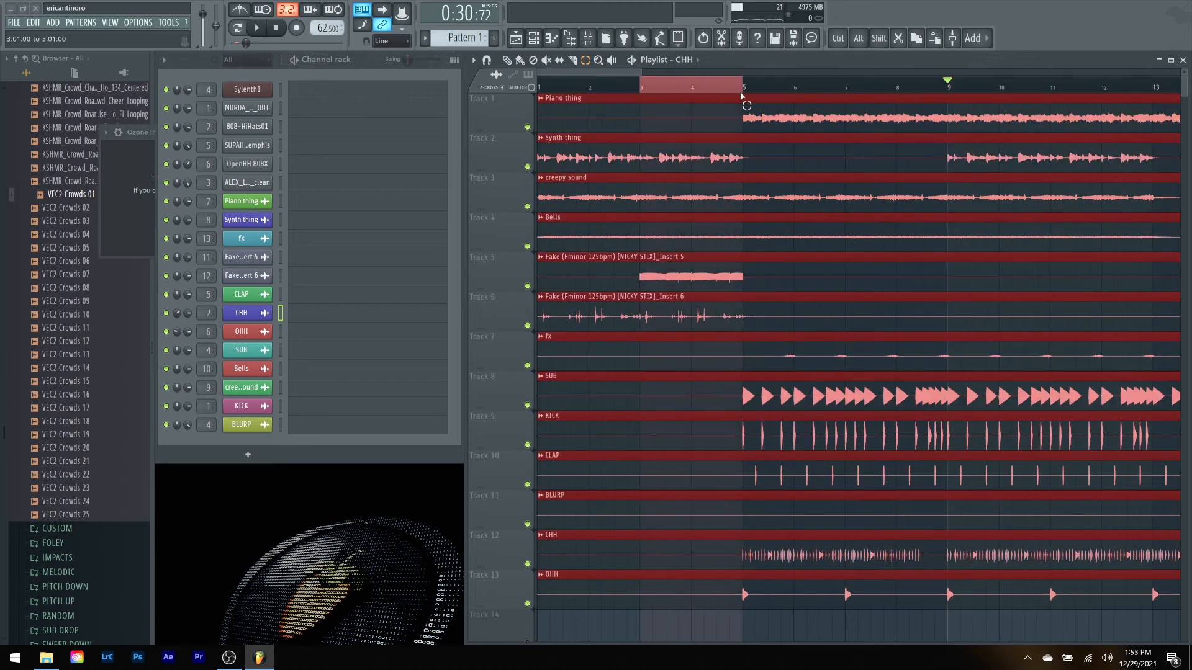
click(699, 628)
key(space)
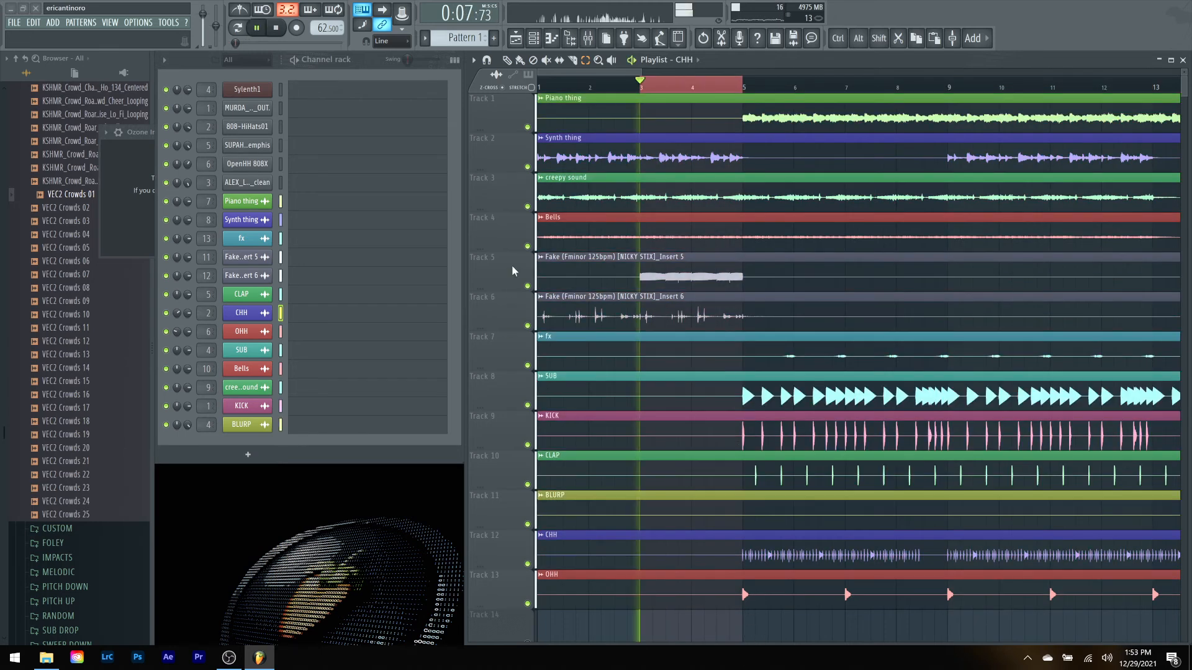
Step: Lower the Fake Insert 6 mixer track to -2.1 dB and the Fake Insert 5 track to -1.1 dB
click(588, 38)
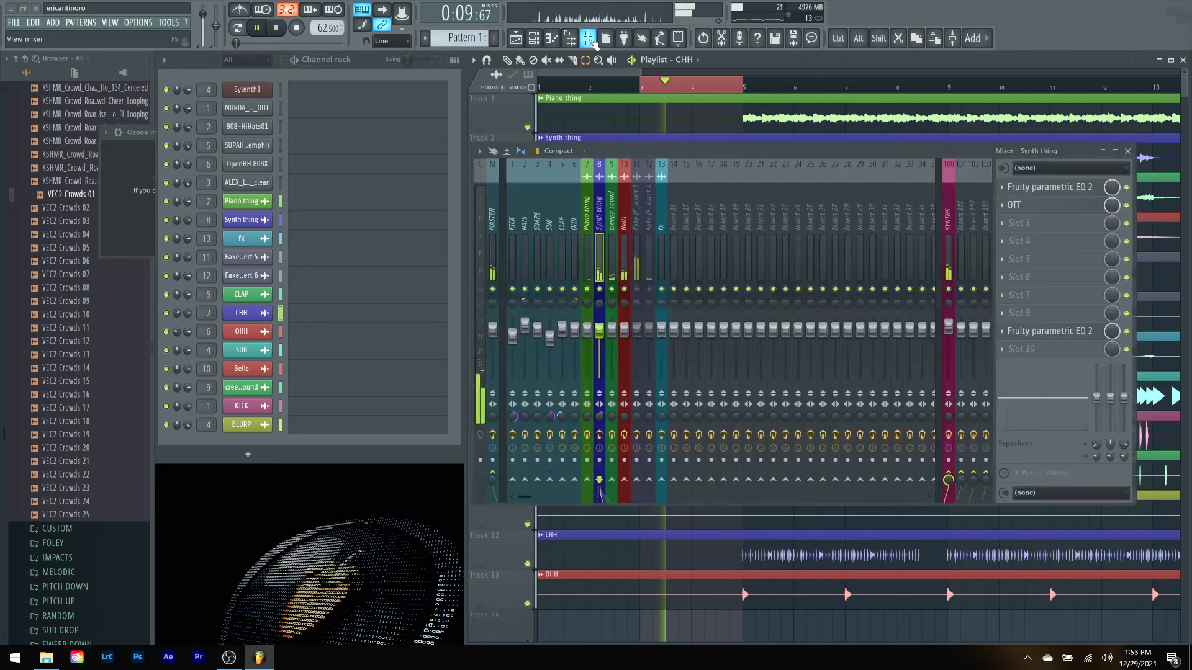
click(649, 289)
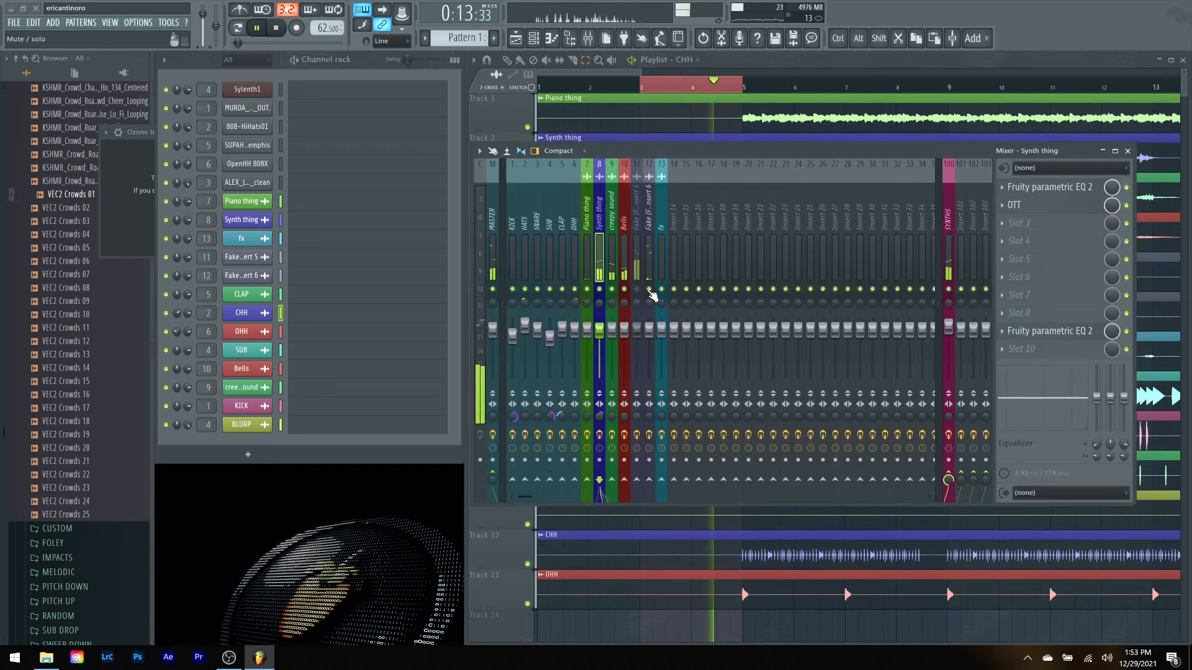
click(652, 295)
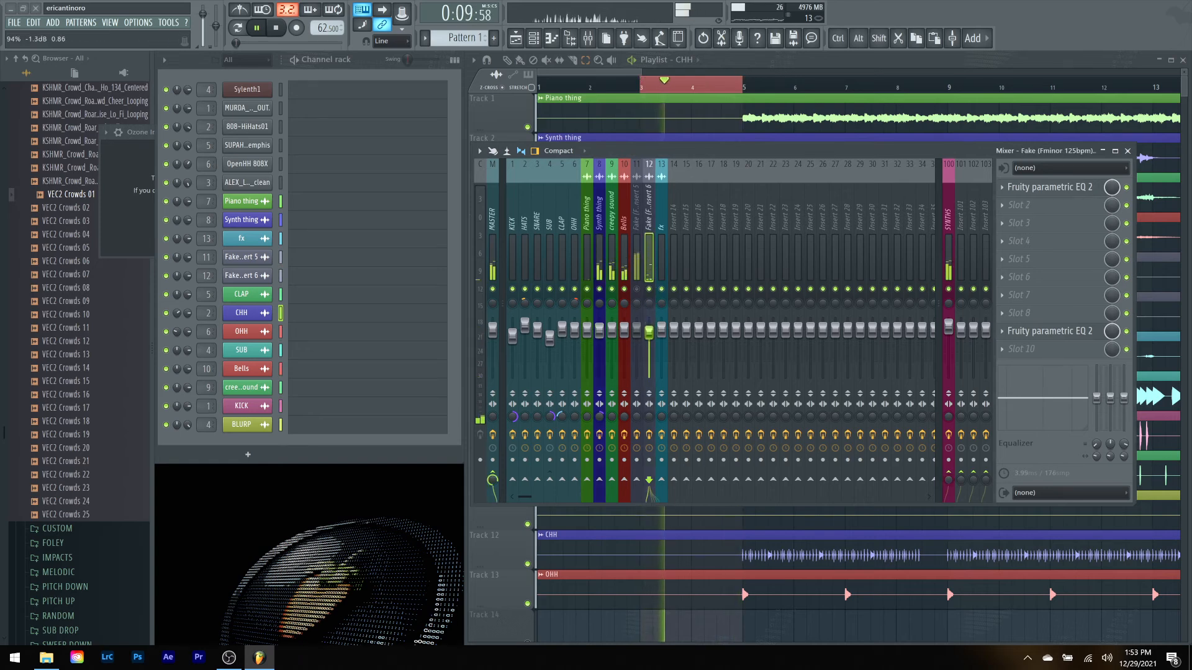
drag(650, 335, 650, 338)
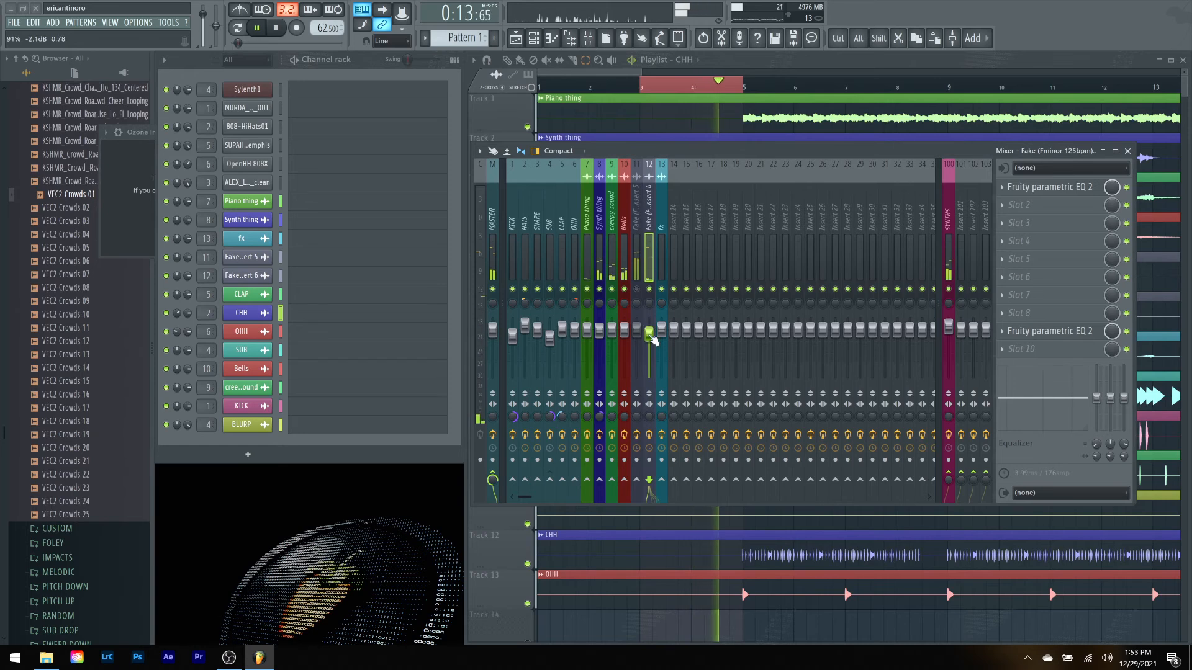
click(638, 268)
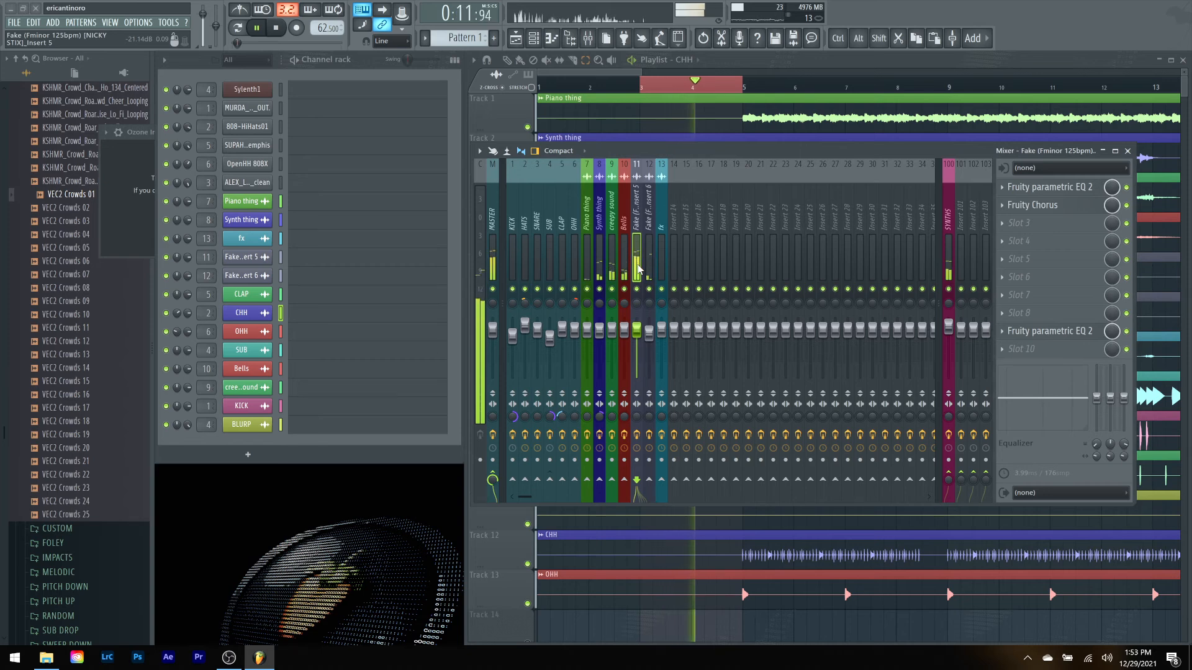
drag(636, 332, 636, 333)
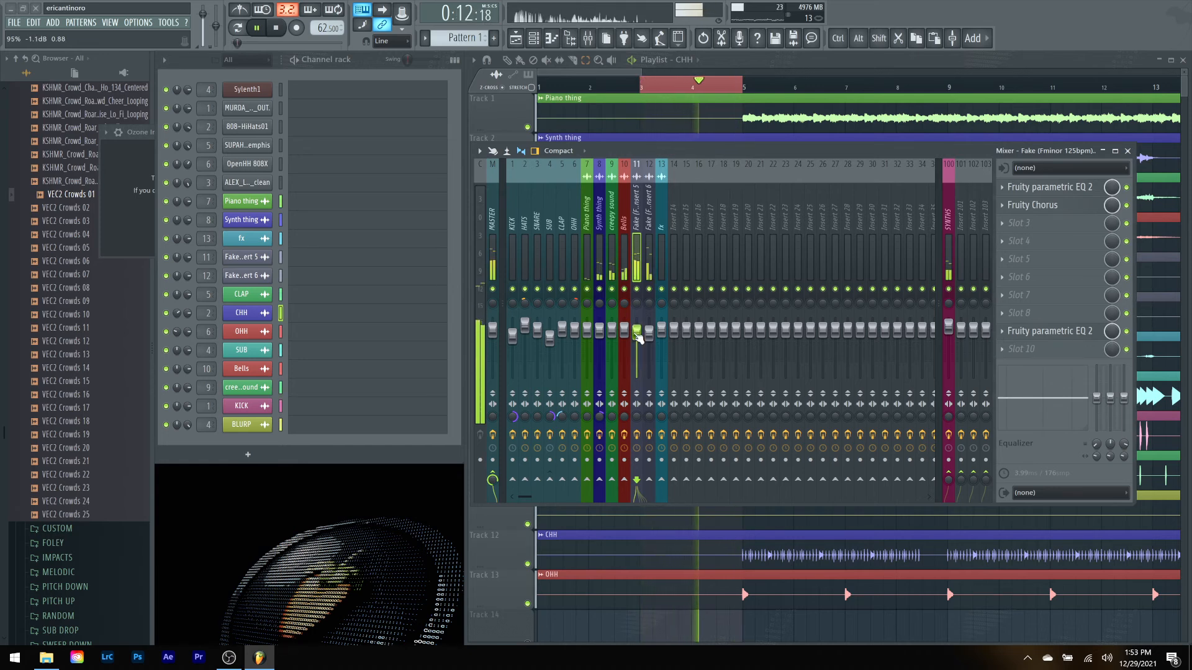
Step: Clear the playlist loop selection and replay the arrangement from bar 3
right_click(708, 88)
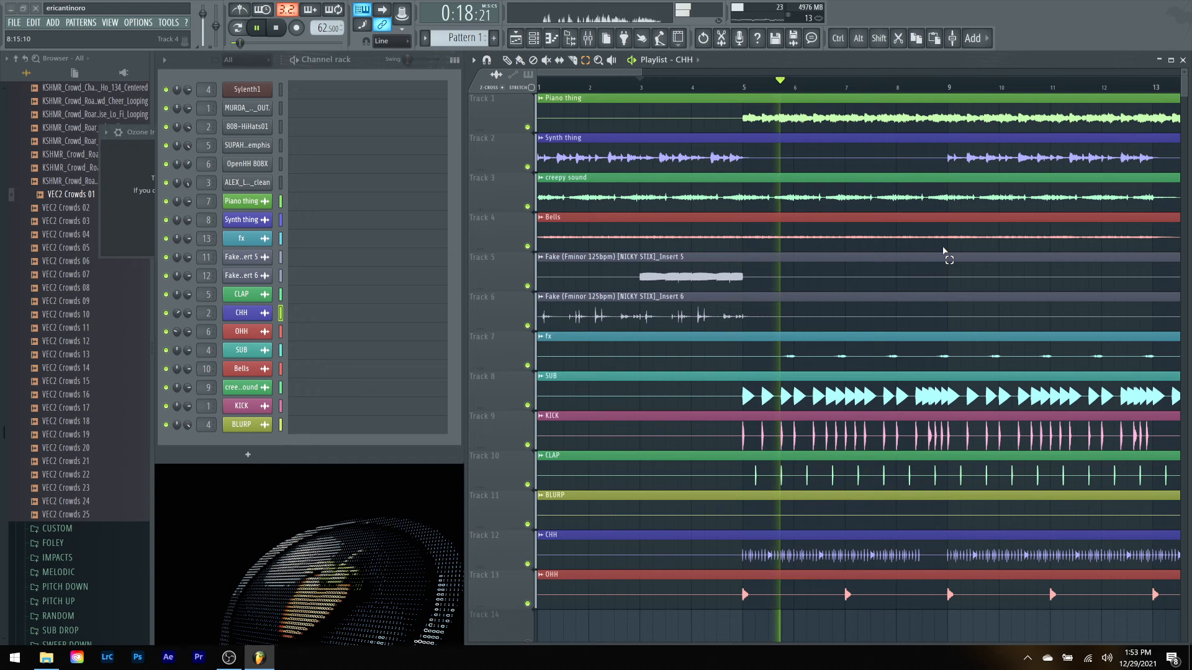
key(space)
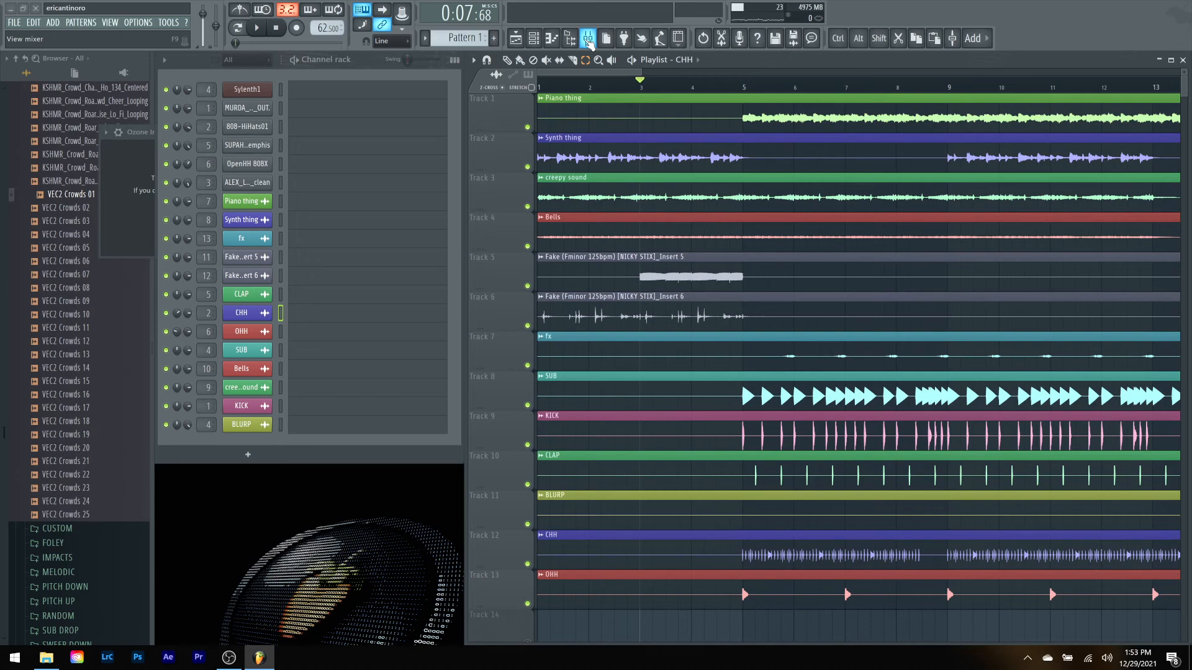
key(space)
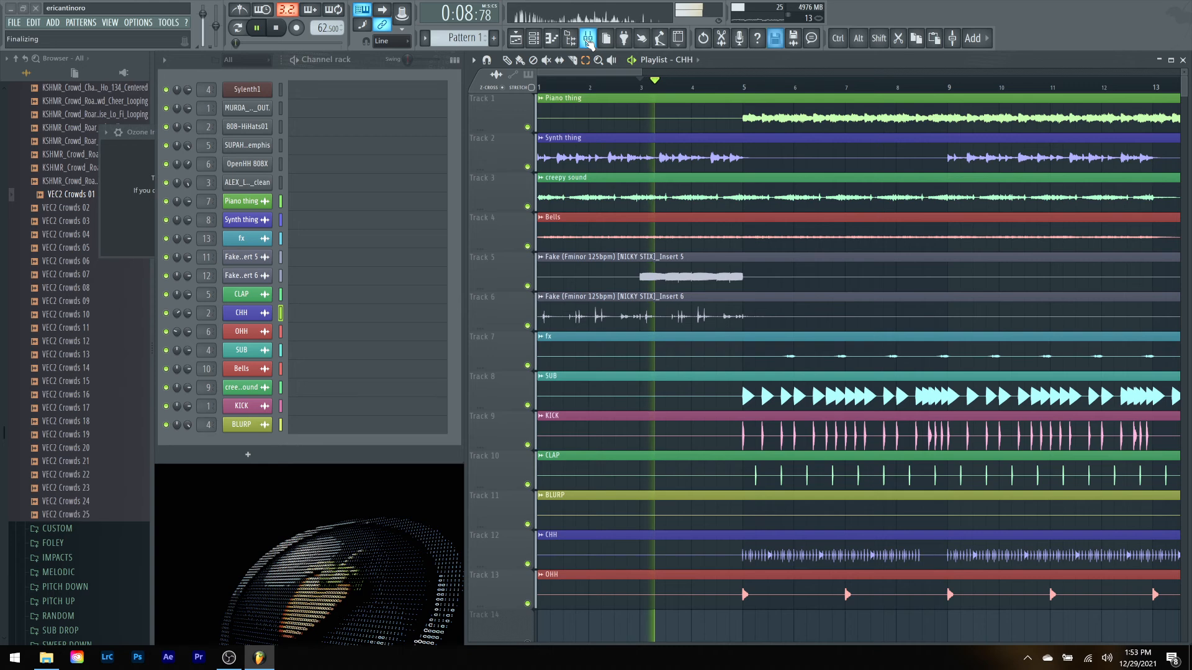
Step: Add a second Fruity Parametric EQ 2 in slot 6 of the SYNTHS bus and move its window over the mixer
click(588, 40)
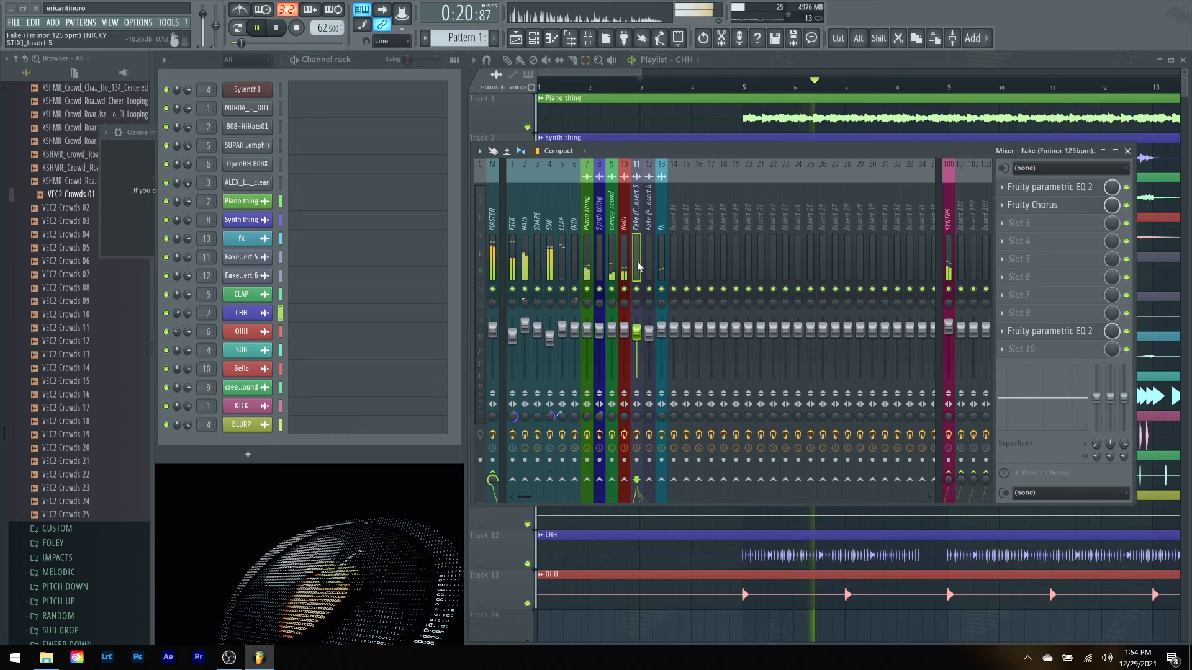
click(949, 267)
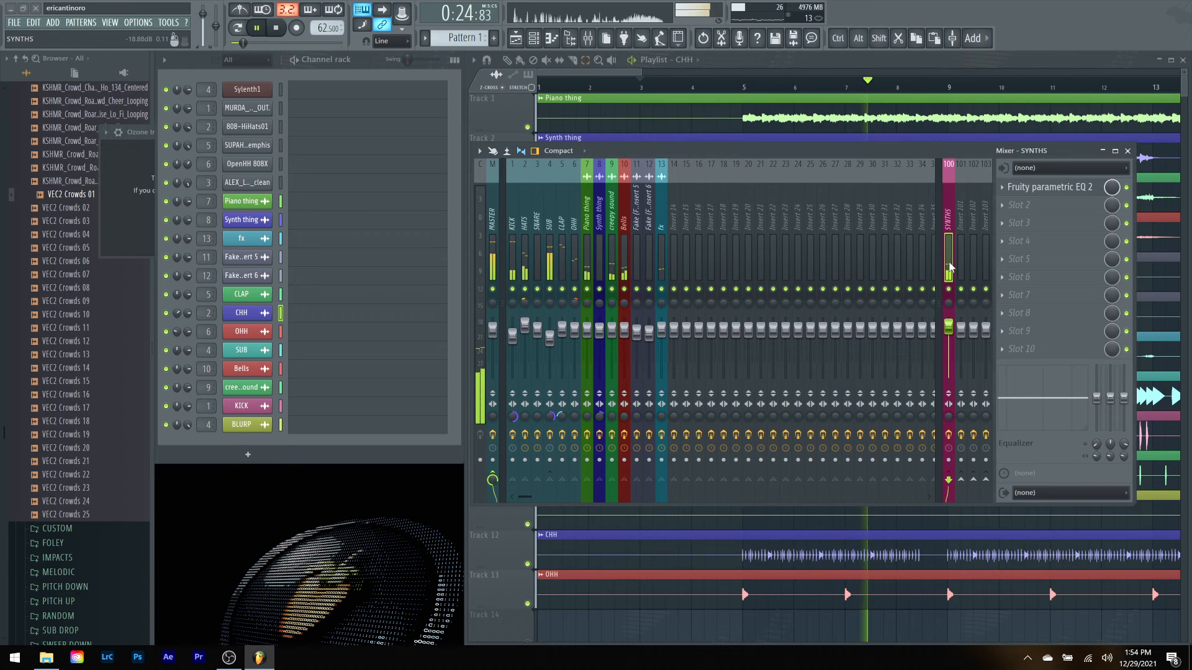
click(1019, 277)
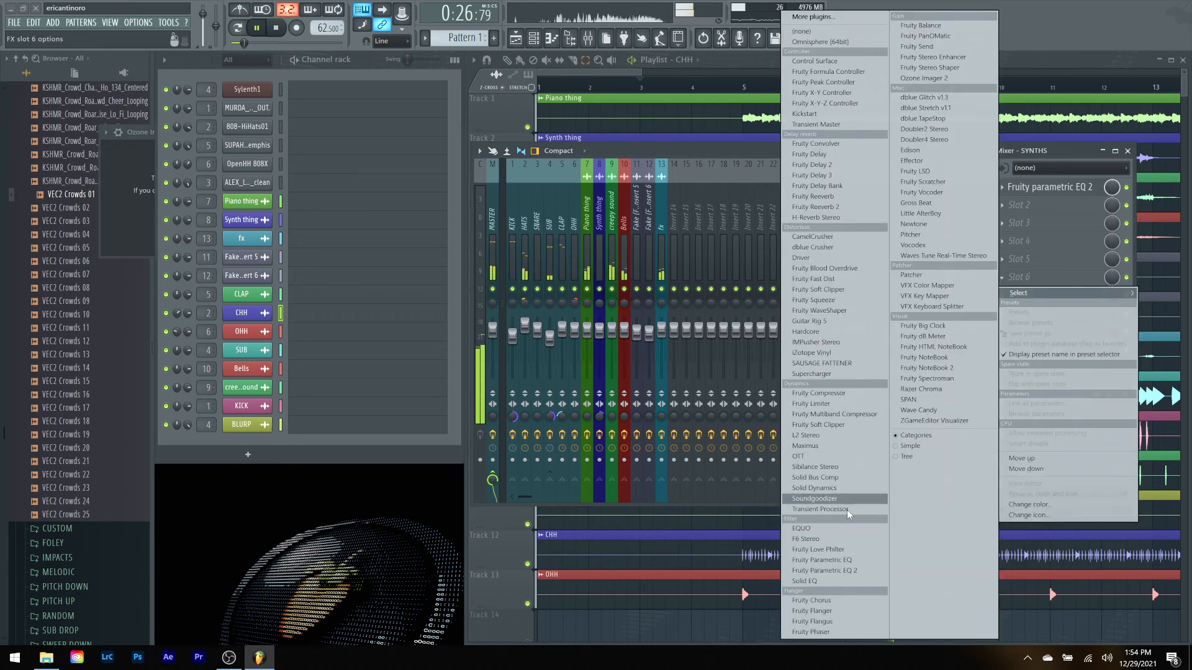
click(836, 570)
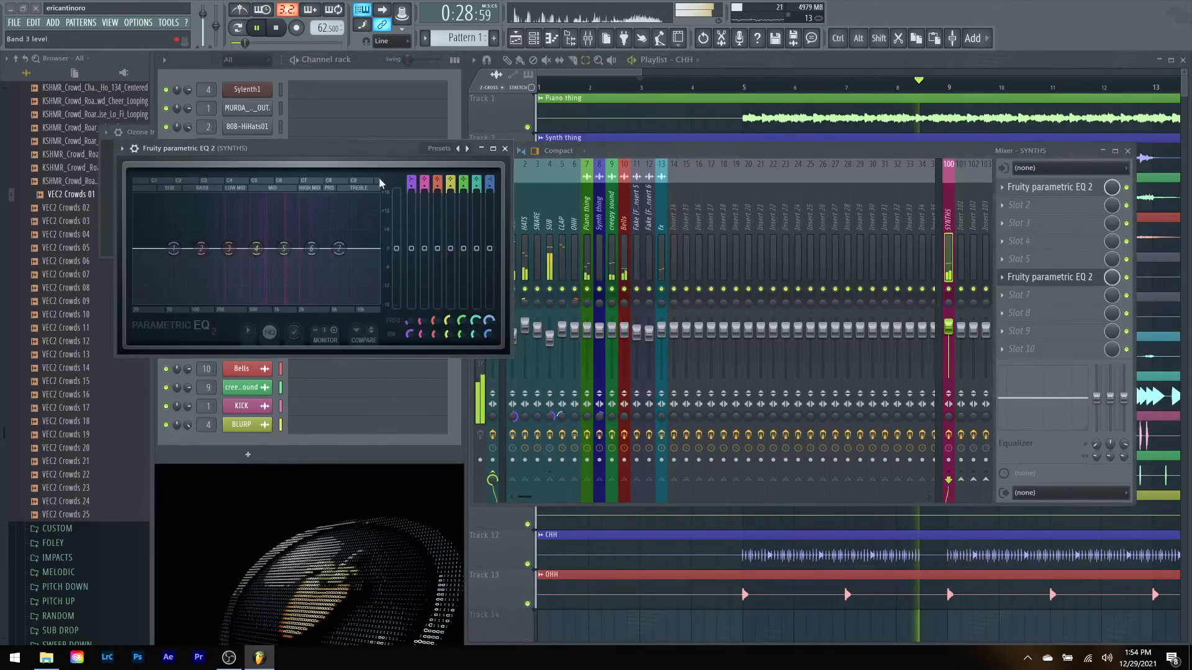
drag(336, 151, 737, 205)
Step: In the new SYNTHS EQ, cut bands 6 and 5 in the upper range and band 2 by 2.8 dB at 137 Hz, then stop playback
drag(721, 300, 753, 258)
drag(878, 384, 886, 405)
drag(751, 259, 709, 308)
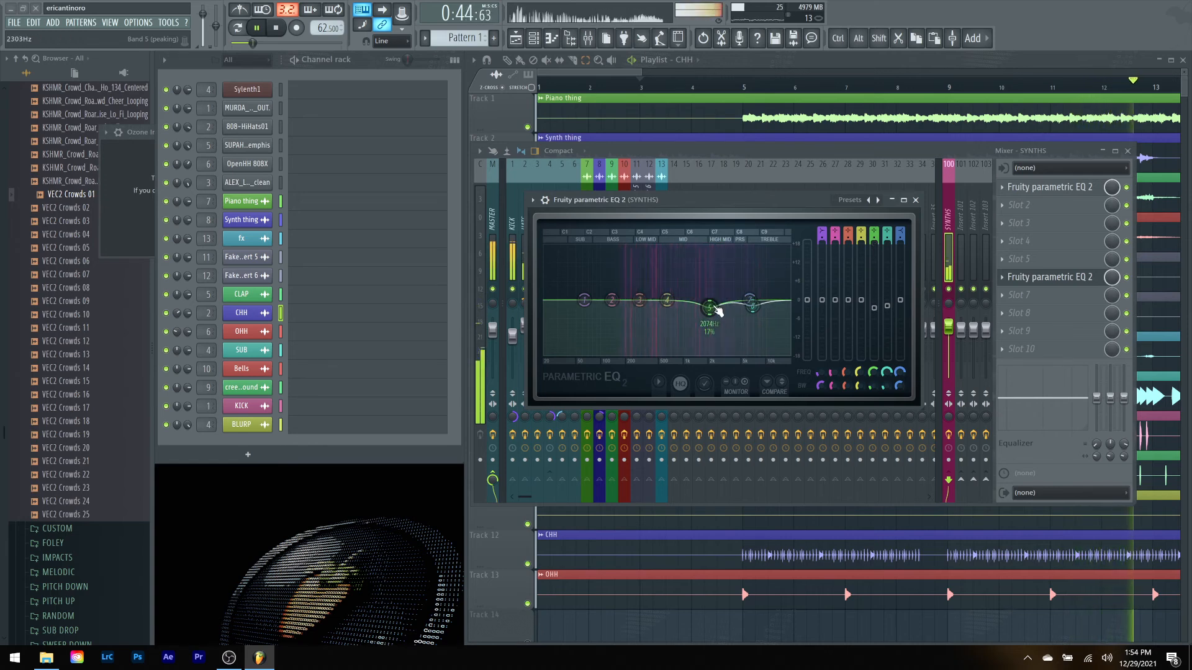
drag(613, 302, 612, 310)
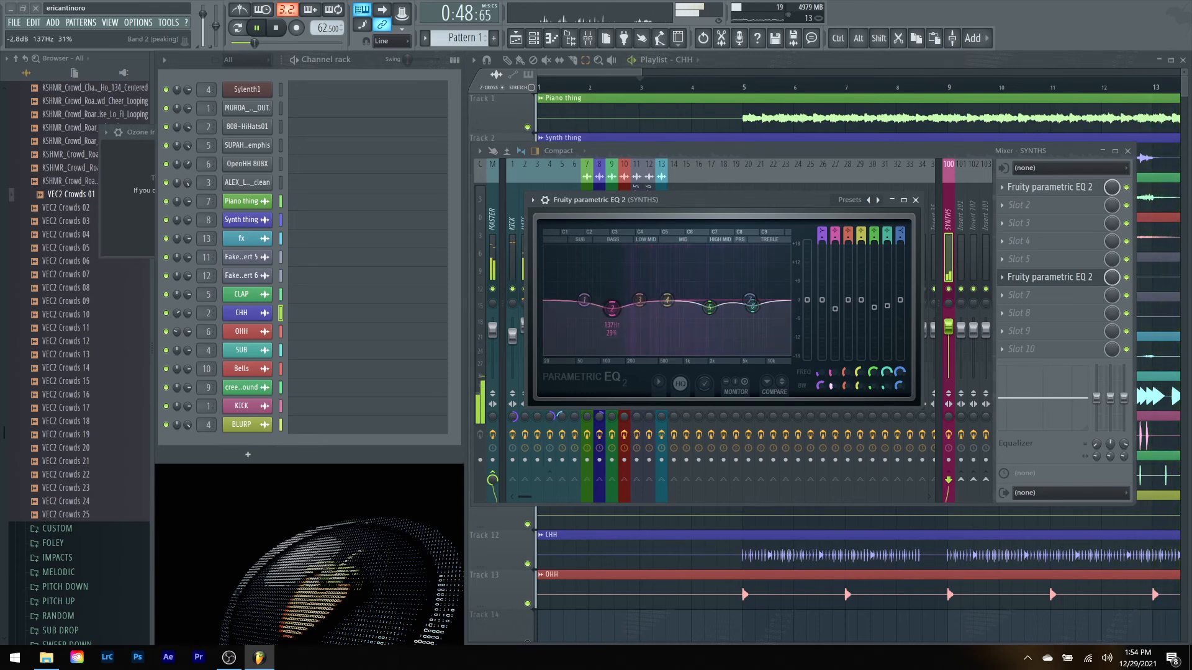
click(914, 200)
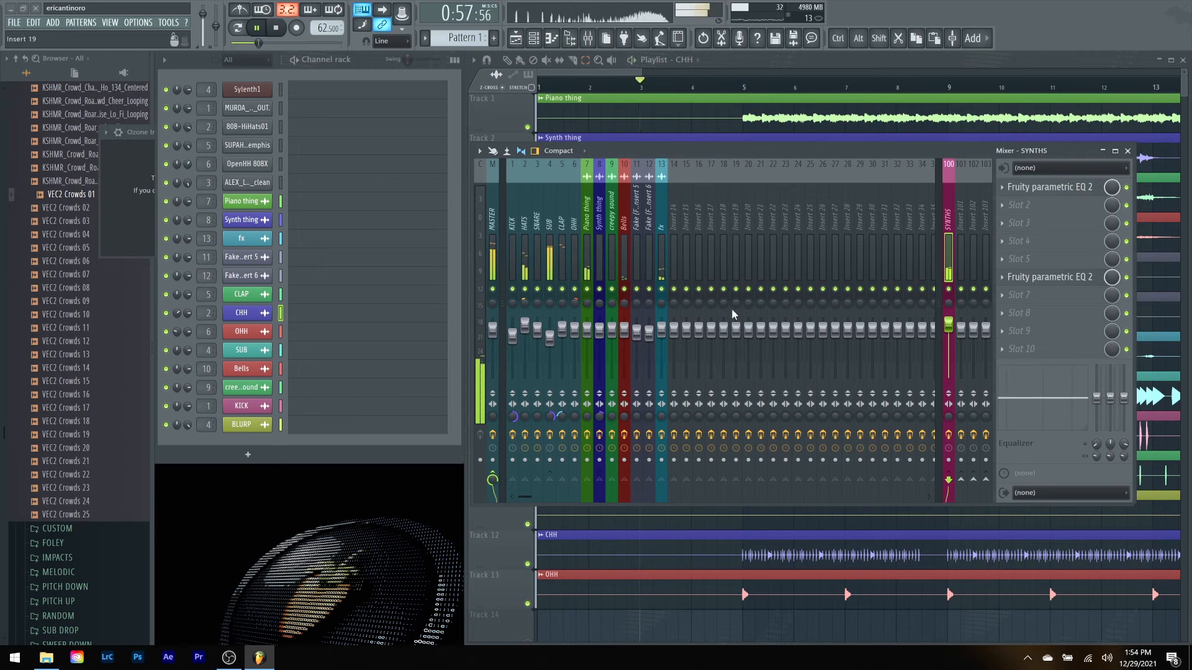
key(space)
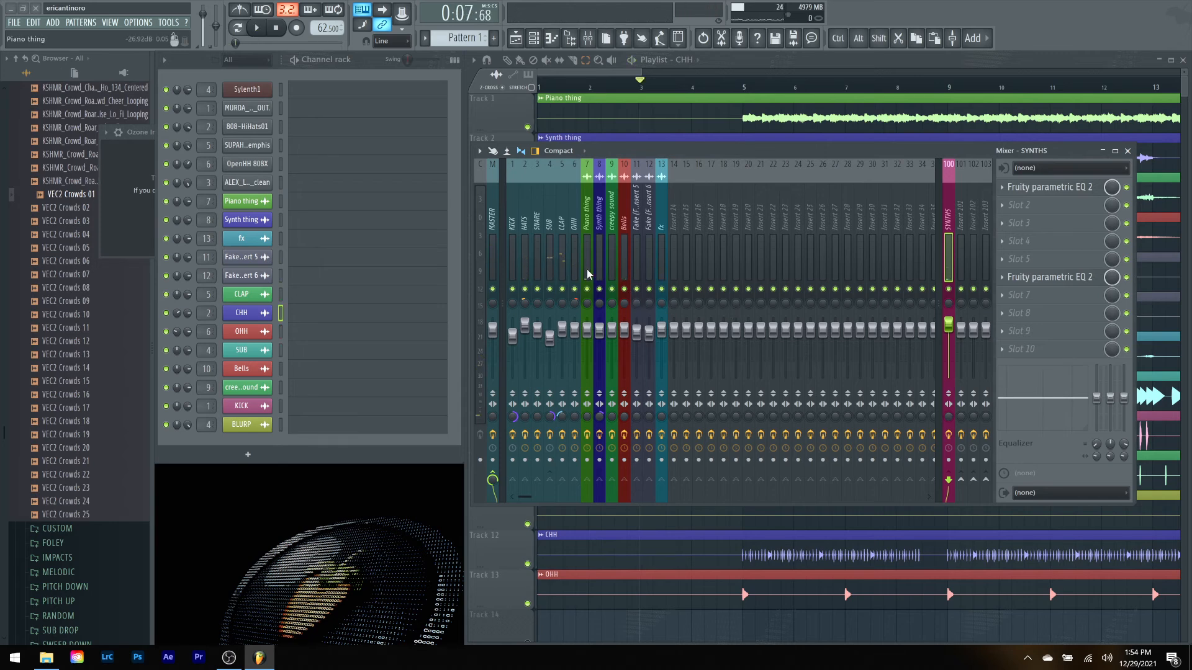
Step: Inspect the curve of the Fruity Parametric EQ 2 in slot 2 of the MASTER track
click(491, 261)
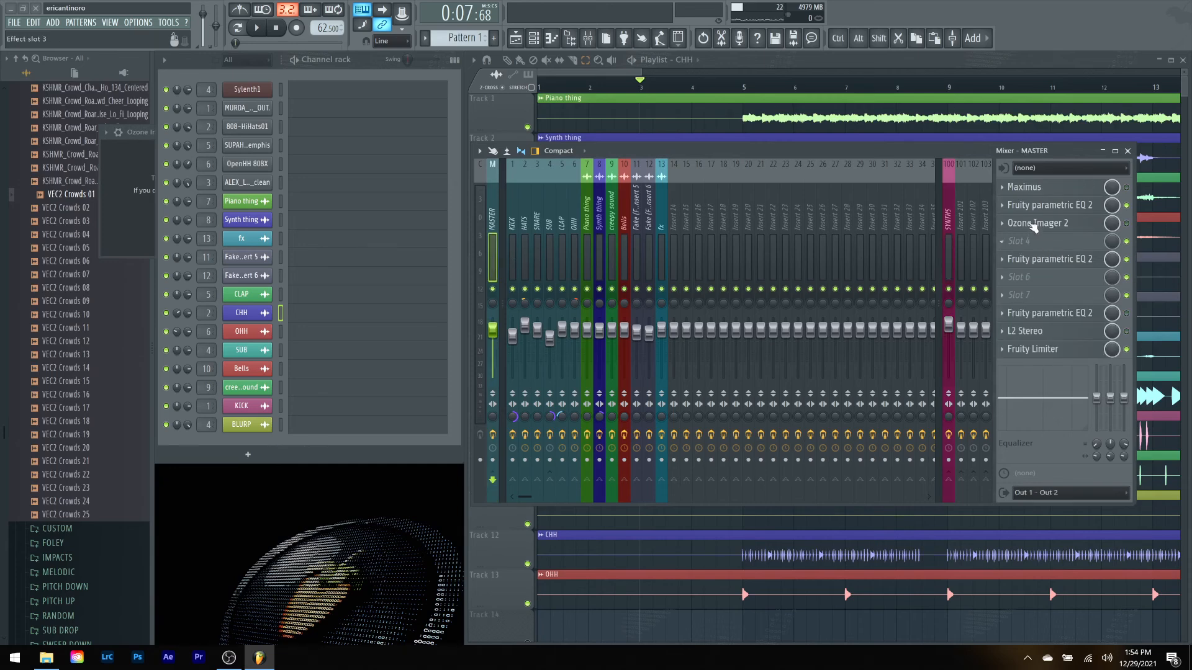
click(1051, 209)
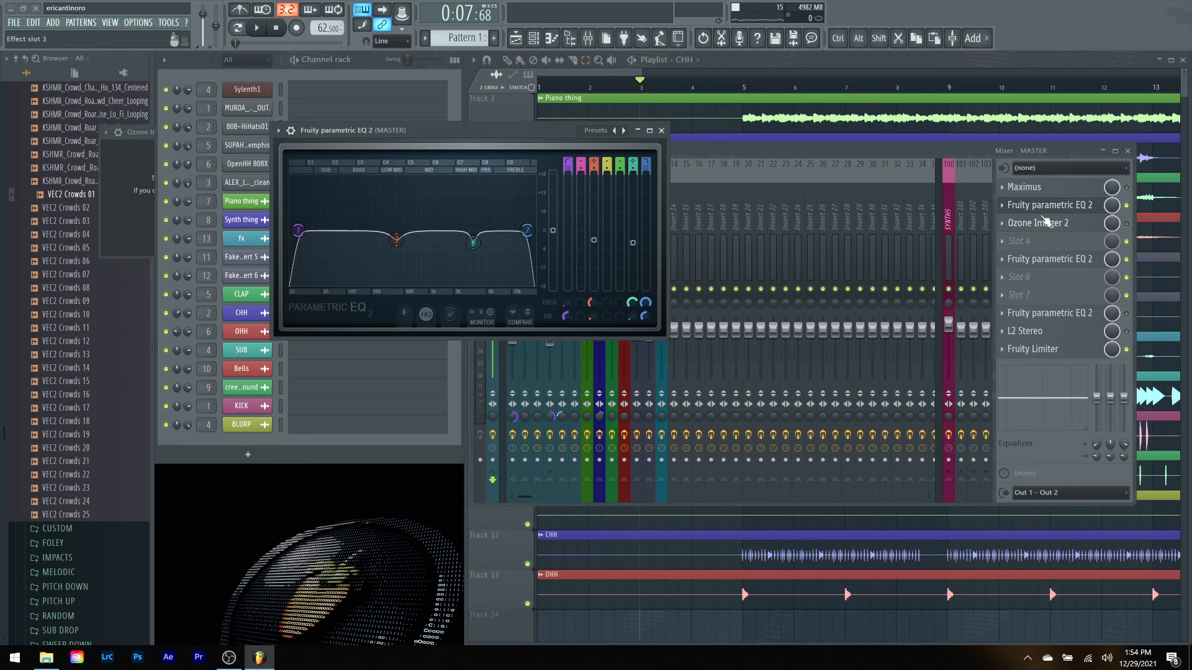
click(1049, 214)
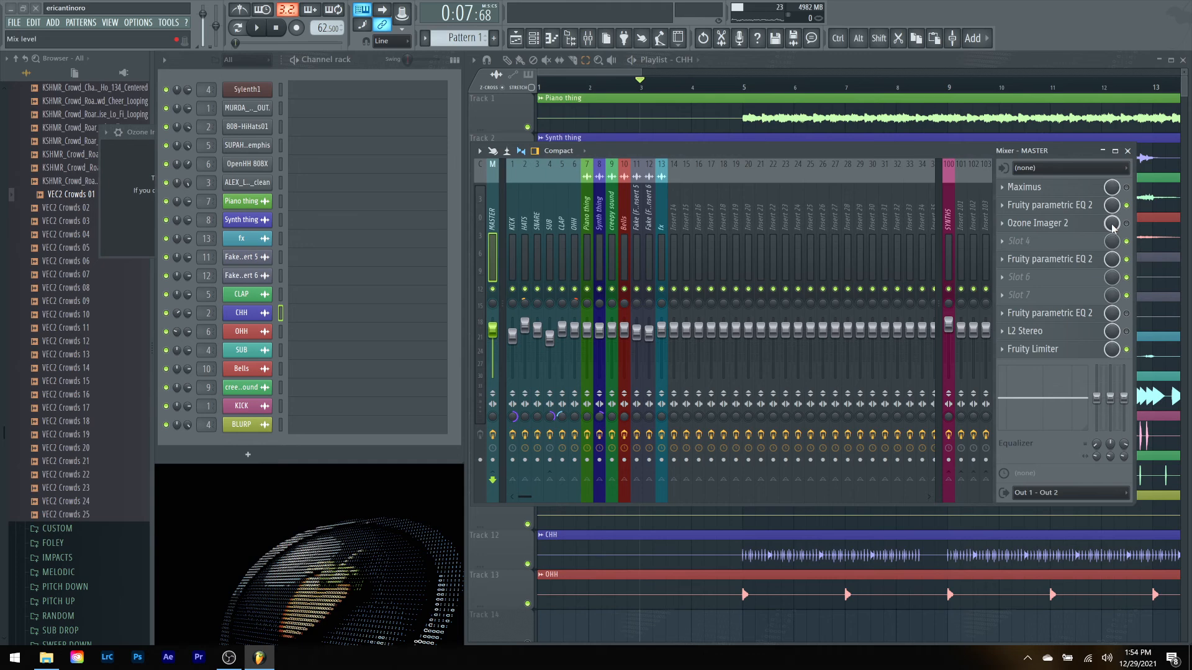
Step: Set the Ozone Imager 2 width on the MASTER track to 10% and audition the mix with the imager enabled
click(1067, 224)
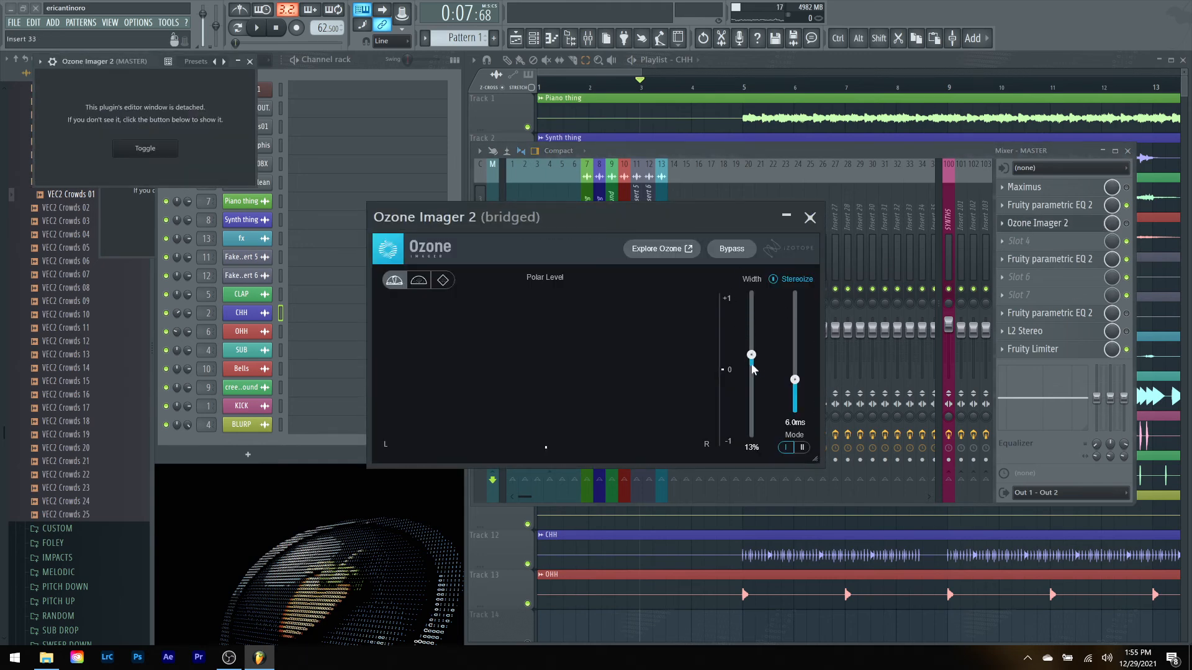
drag(753, 359, 754, 362)
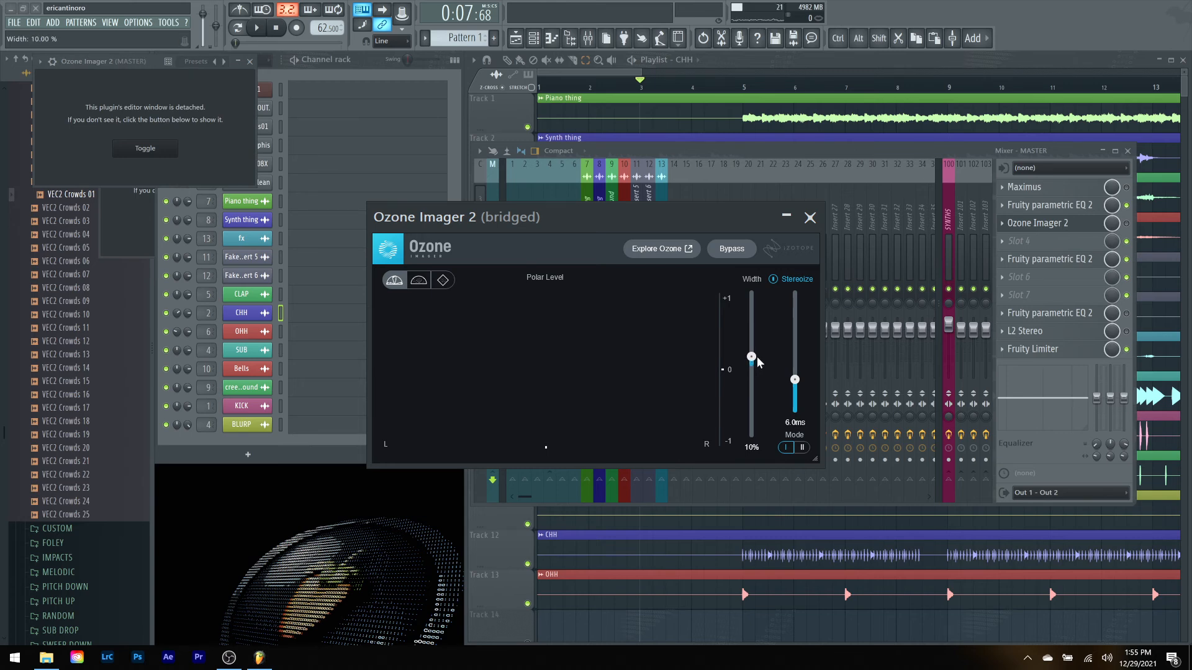
click(810, 218)
click(1060, 226)
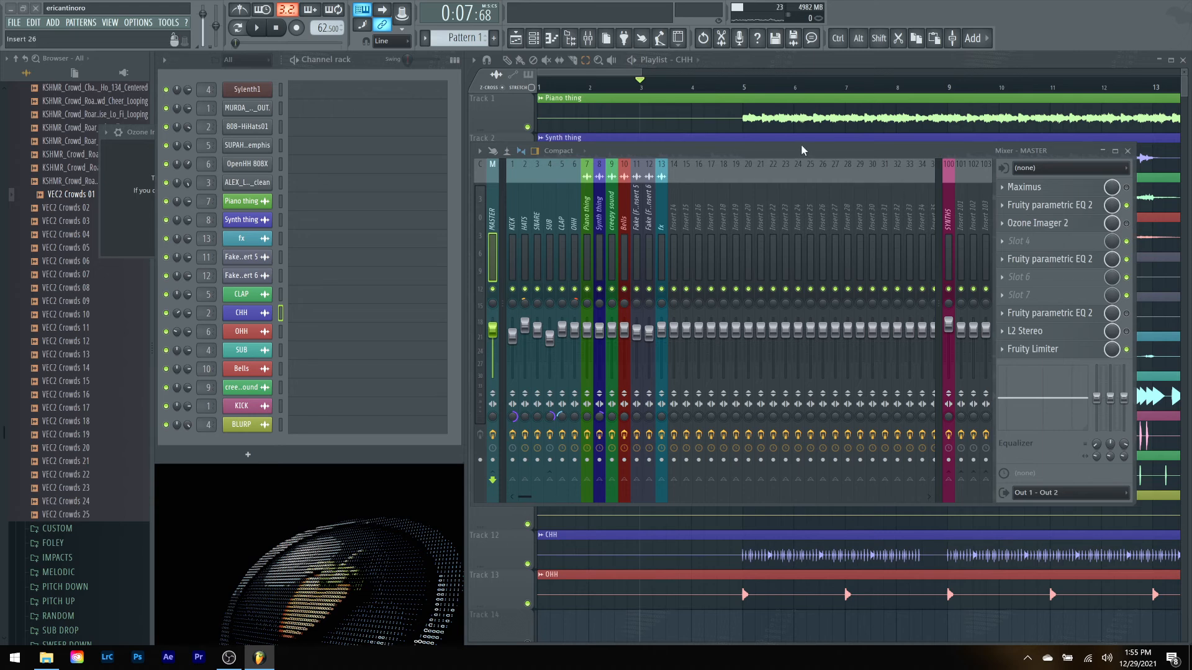
key(space)
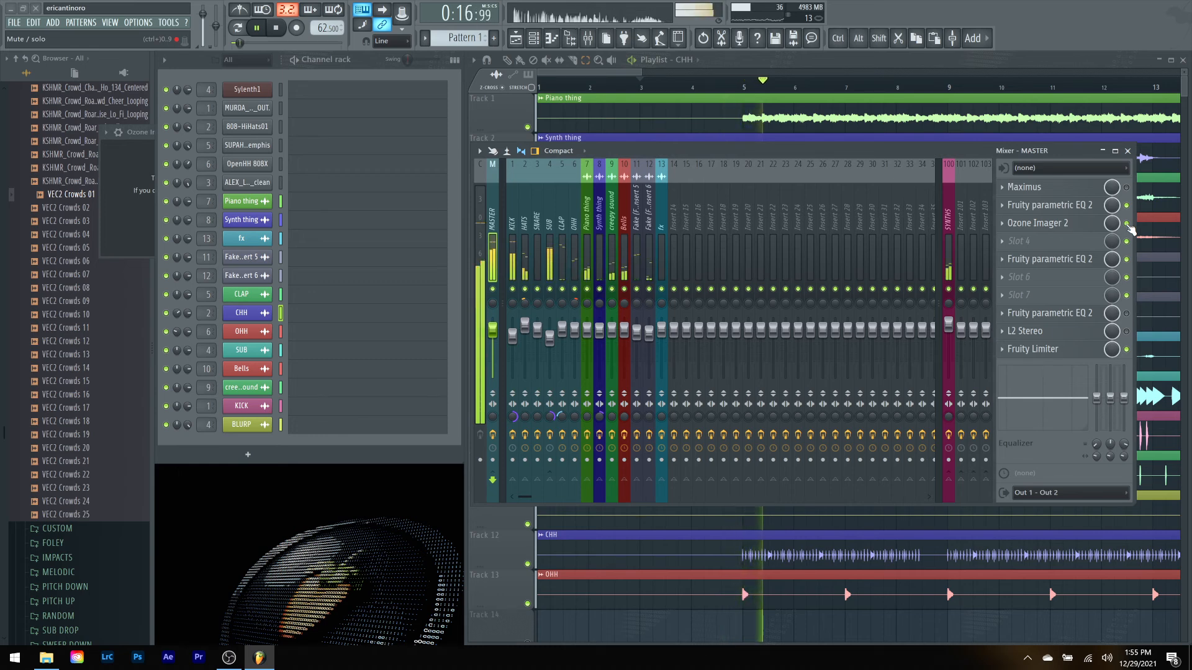
key(space)
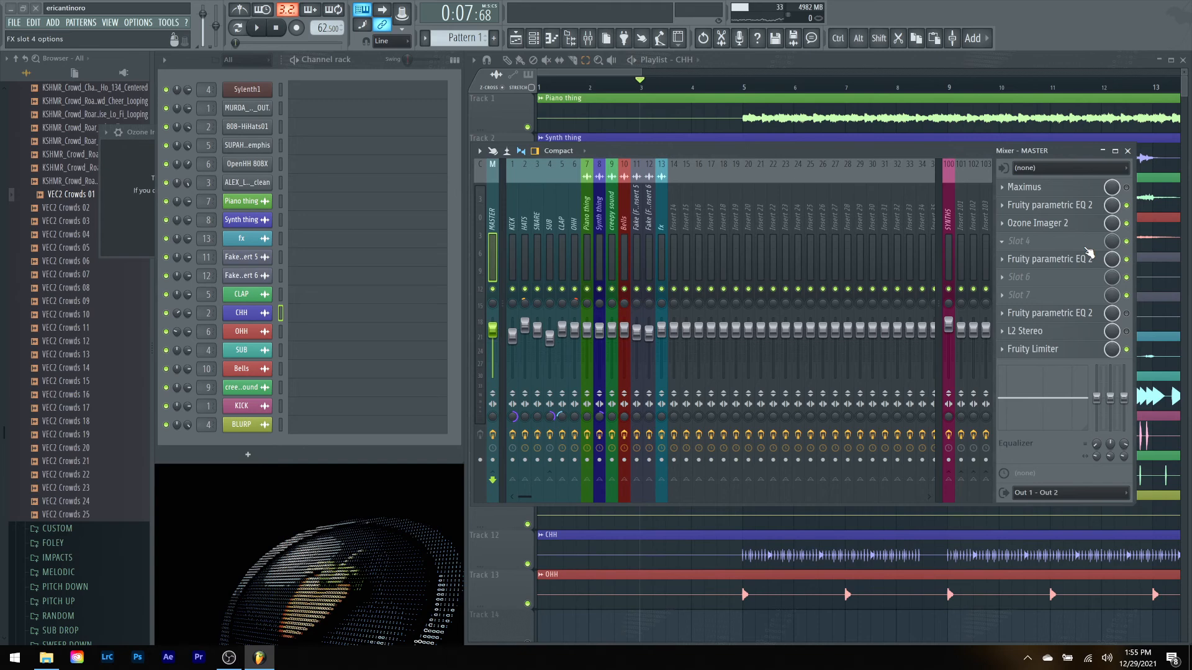
Step: During playback, cut band 5 slightly at about 1485 Hz with a 26% bandwidth in the MASTER track's slot 5 EQ
click(1080, 265)
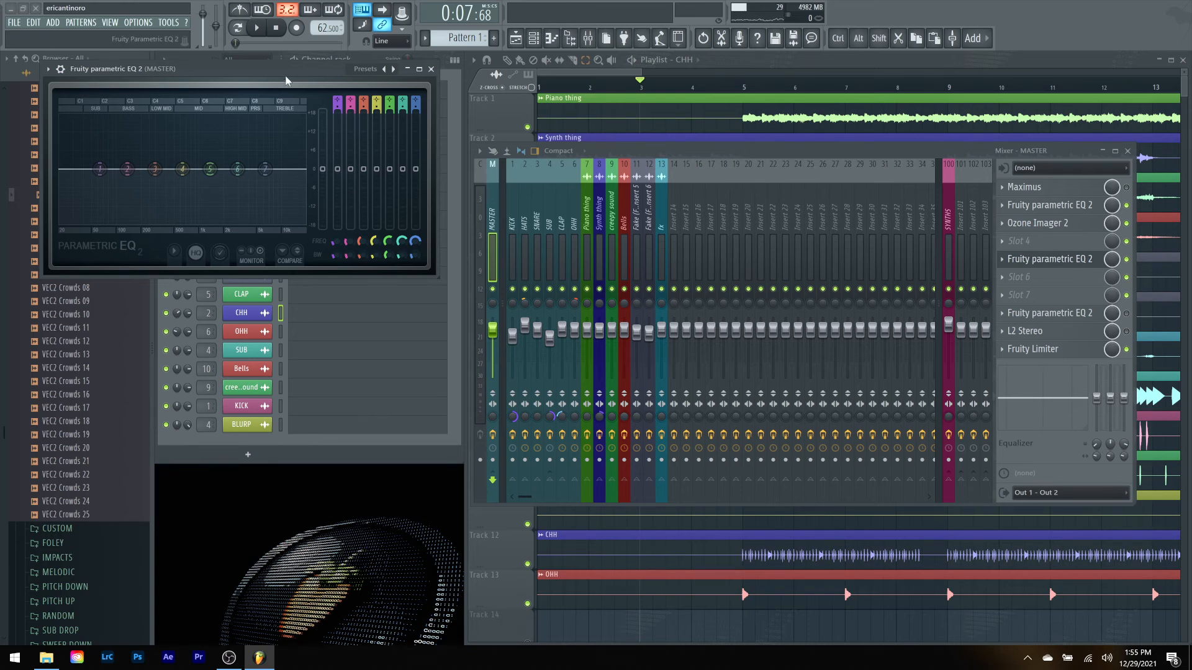
key(space)
drag(286, 79, 705, 164)
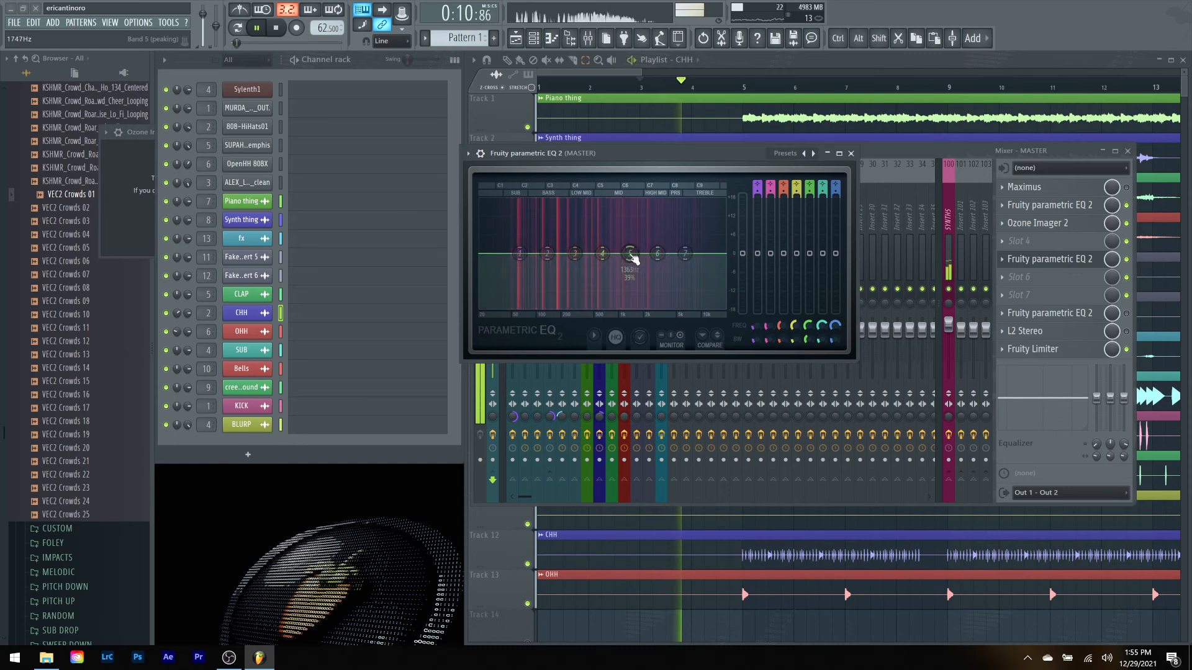
drag(630, 263, 632, 216)
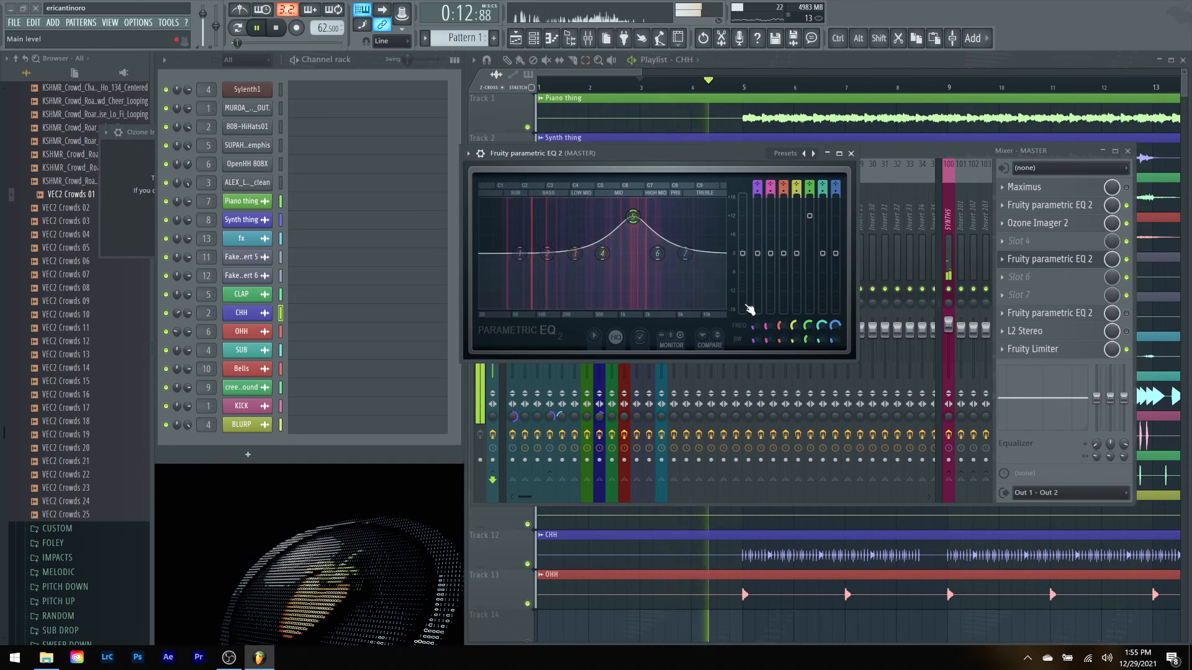
drag(806, 340, 806, 354)
drag(809, 216, 810, 257)
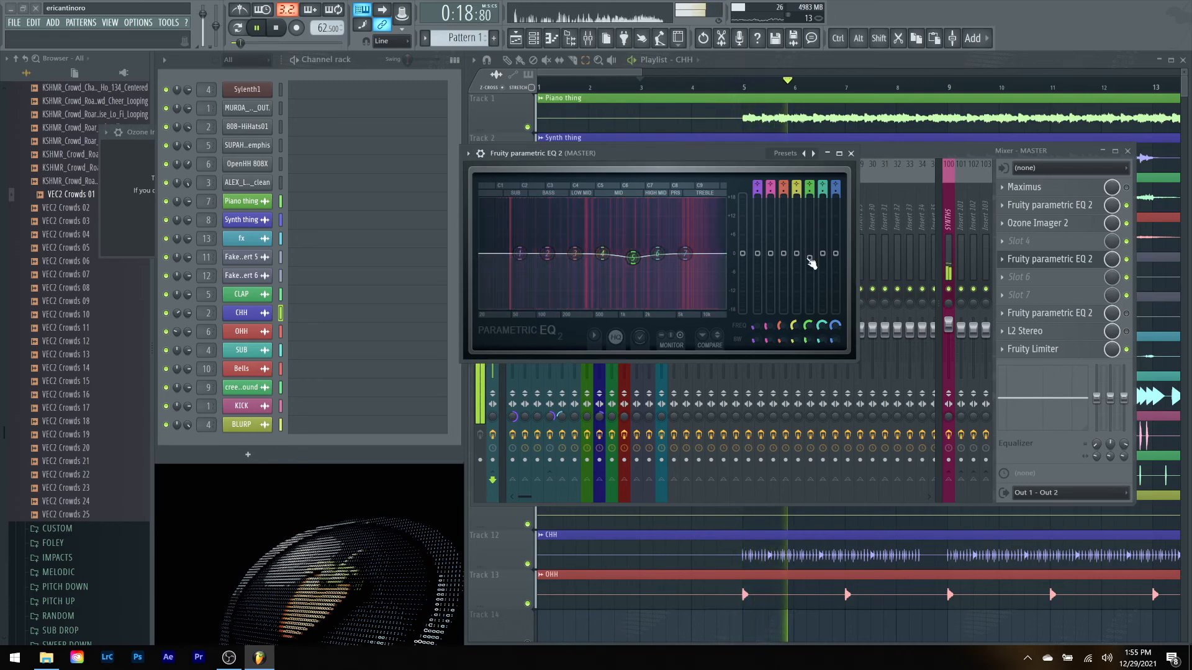
Step: Sweep band 3 to about 250 Hz and cut it slightly, and dip band 4 slightly in the mids
drag(571, 254, 569, 212)
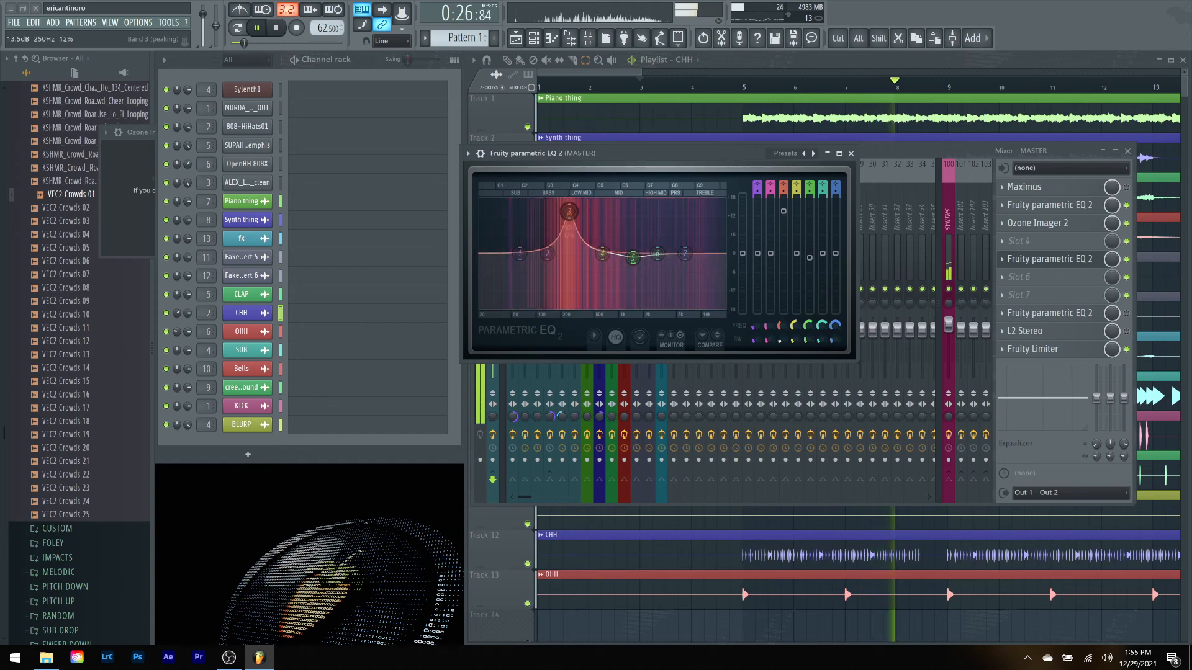
drag(783, 212, 783, 261)
mouse_move(603, 255)
mouse_down()
mouse_move(611, 200)
mouse_move(607, 261)
mouse_up()
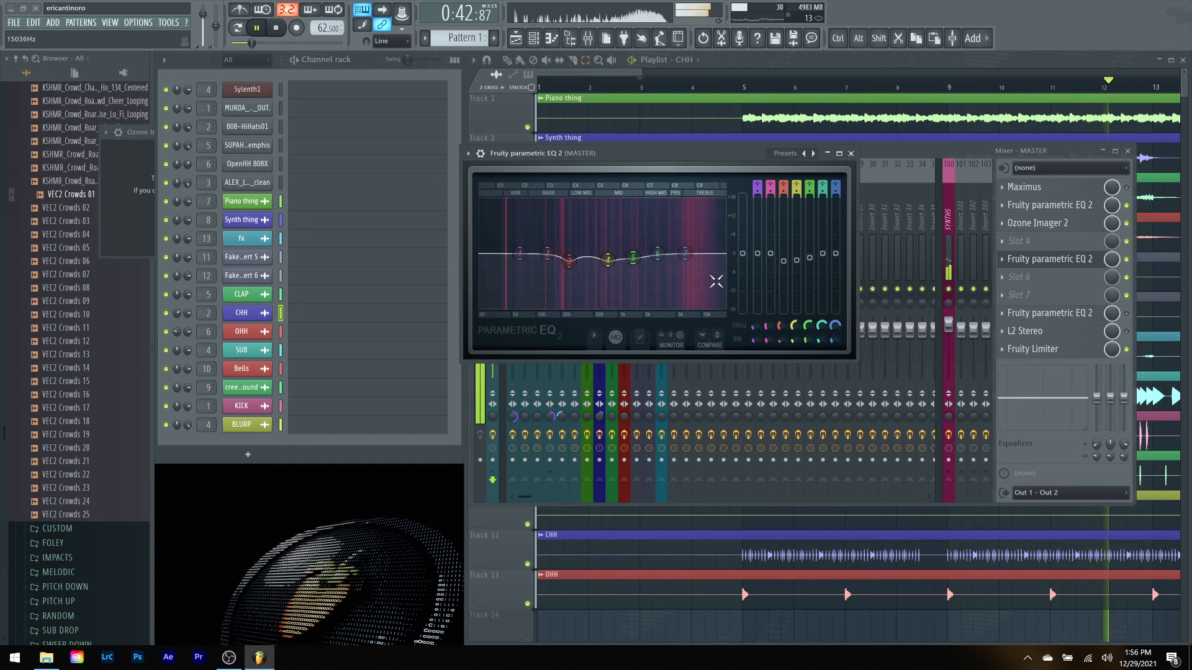
Step: Cut band 6 by 1.6 dB at about 5959 Hz with a 9% bandwidth, then close the EQ
drag(657, 253, 684, 203)
drag(822, 339, 823, 350)
drag(683, 203, 682, 254)
drag(823, 253, 824, 257)
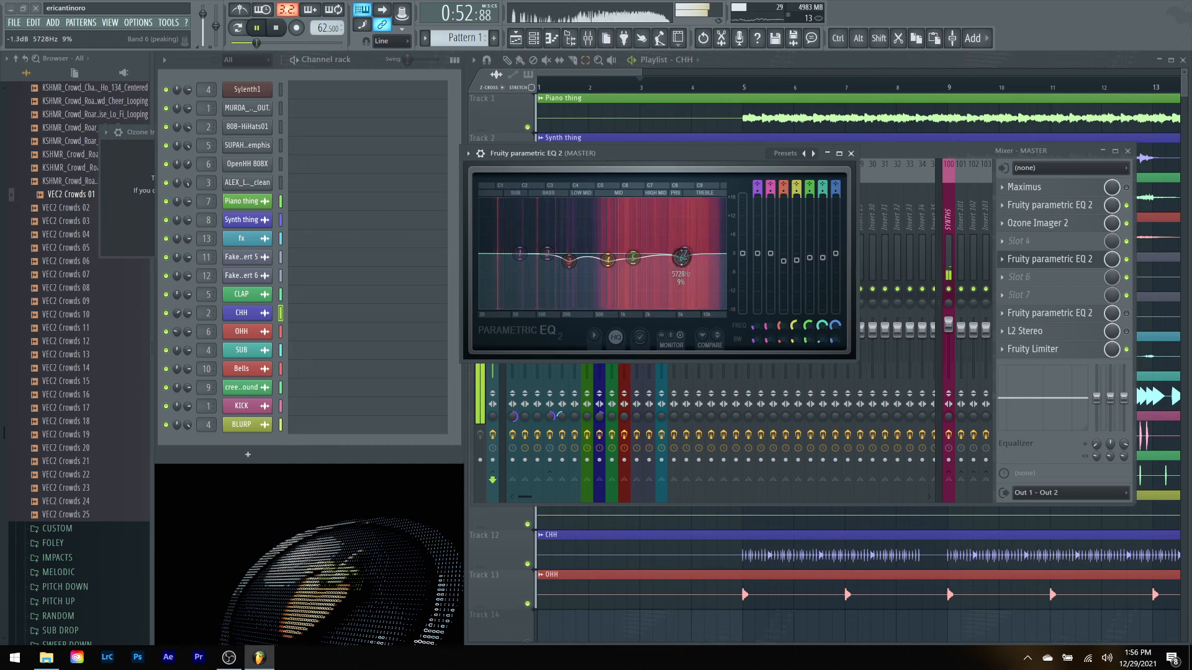
drag(681, 257, 682, 259)
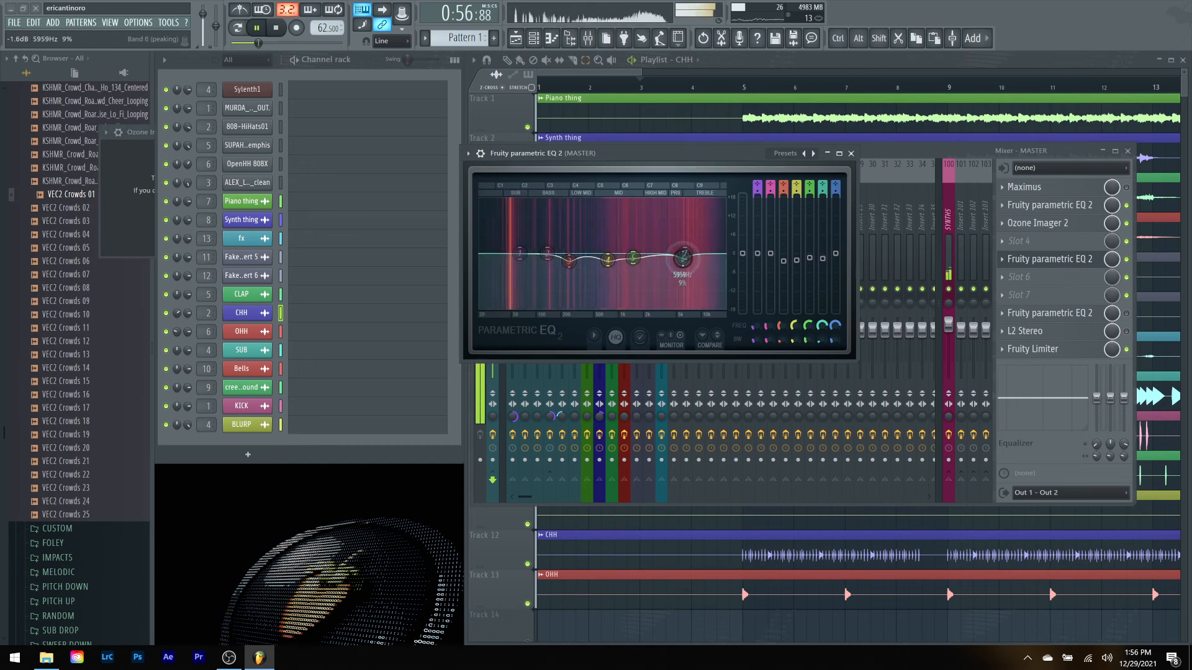
click(852, 153)
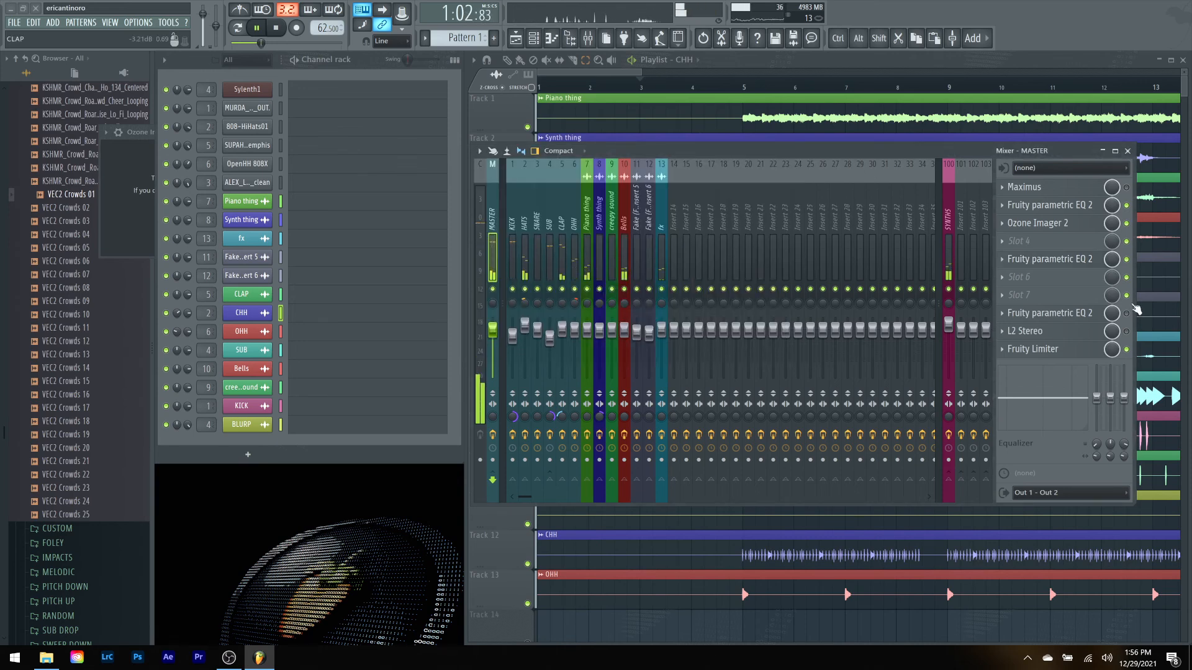
Step: In the MASTER track's slot 5 EQ, move band 2 to about 13.5 kHz with a slight boost, then stop playback
click(1055, 259)
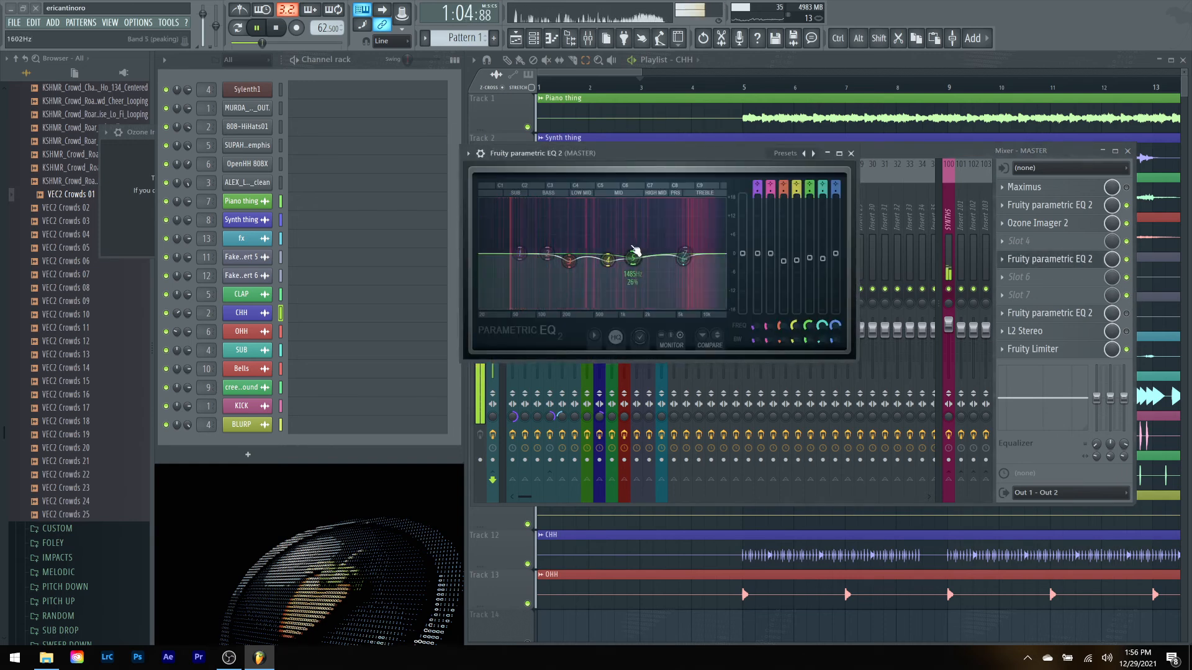
drag(608, 250, 712, 249)
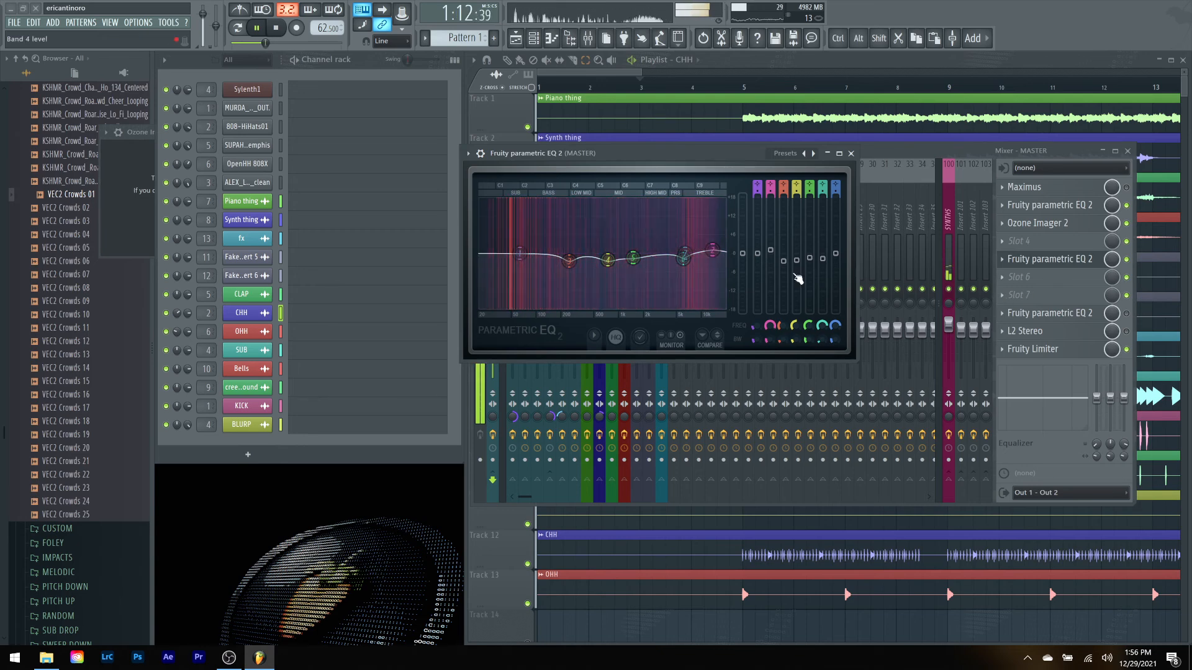
key(space)
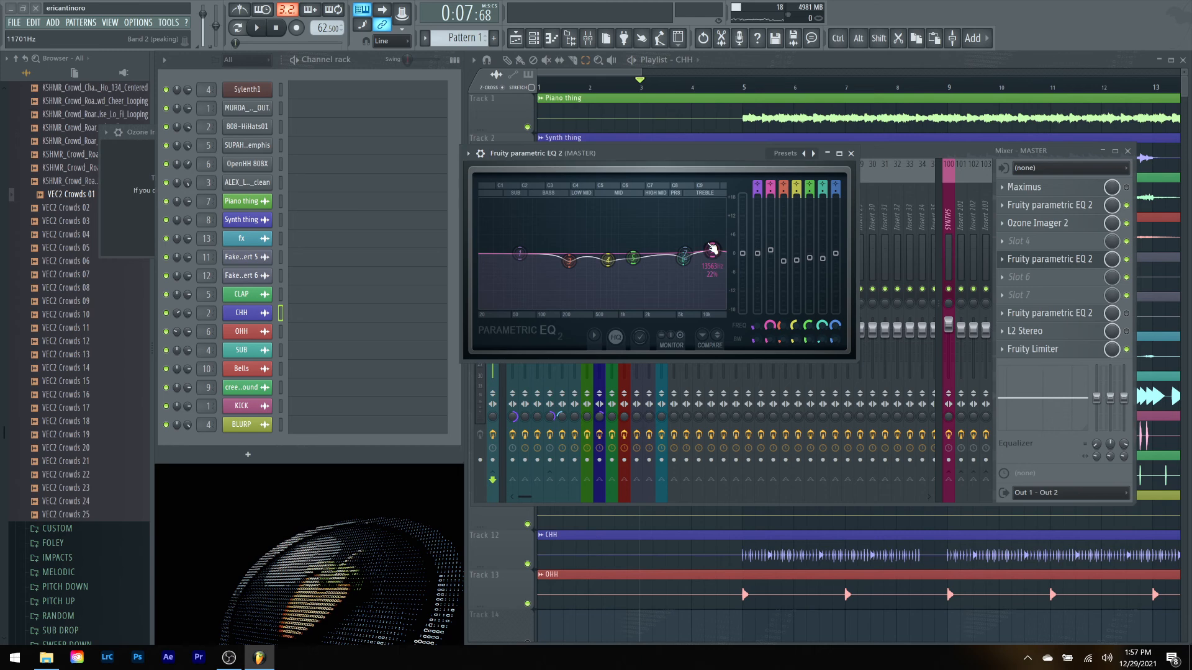
click(851, 153)
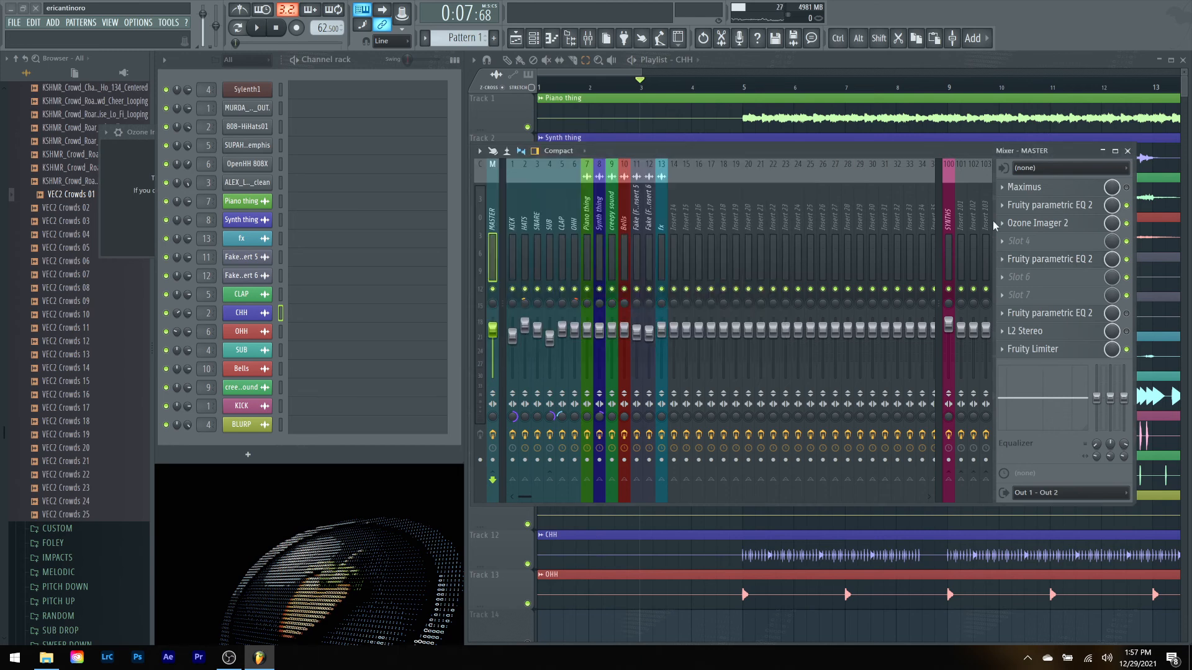
Step: Try the Fletcher Munsen preset in the slot 8 Fruity Parametric EQ 2 of the MASTER track
click(1056, 314)
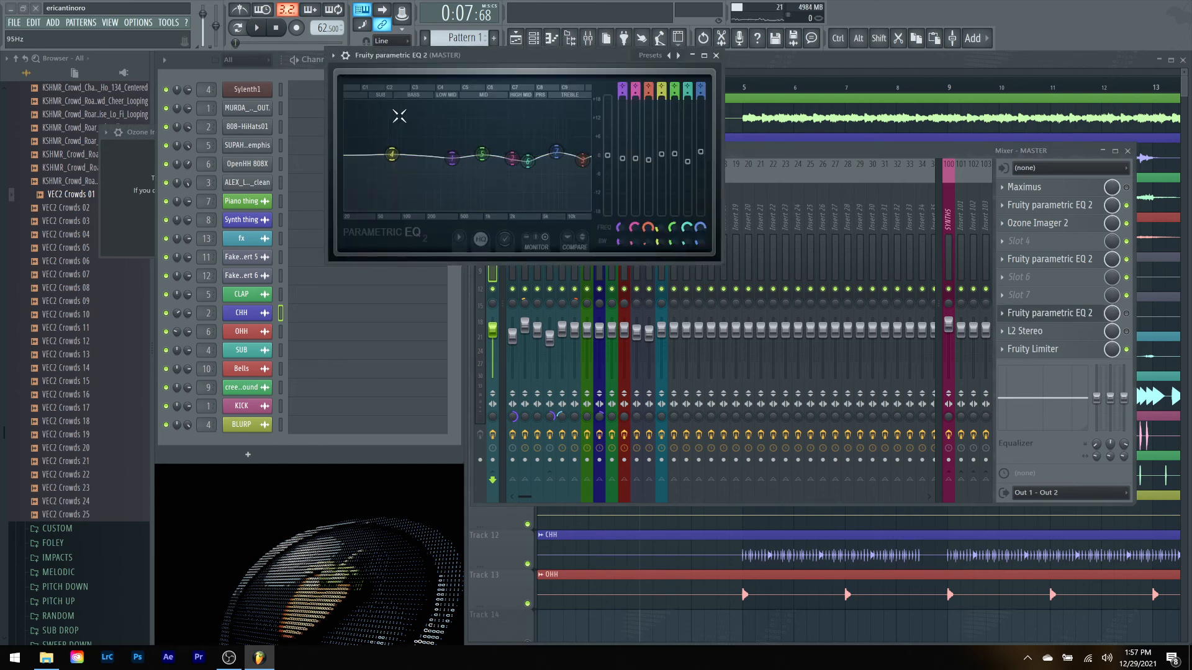
click(334, 54)
mouse_move(382, 87)
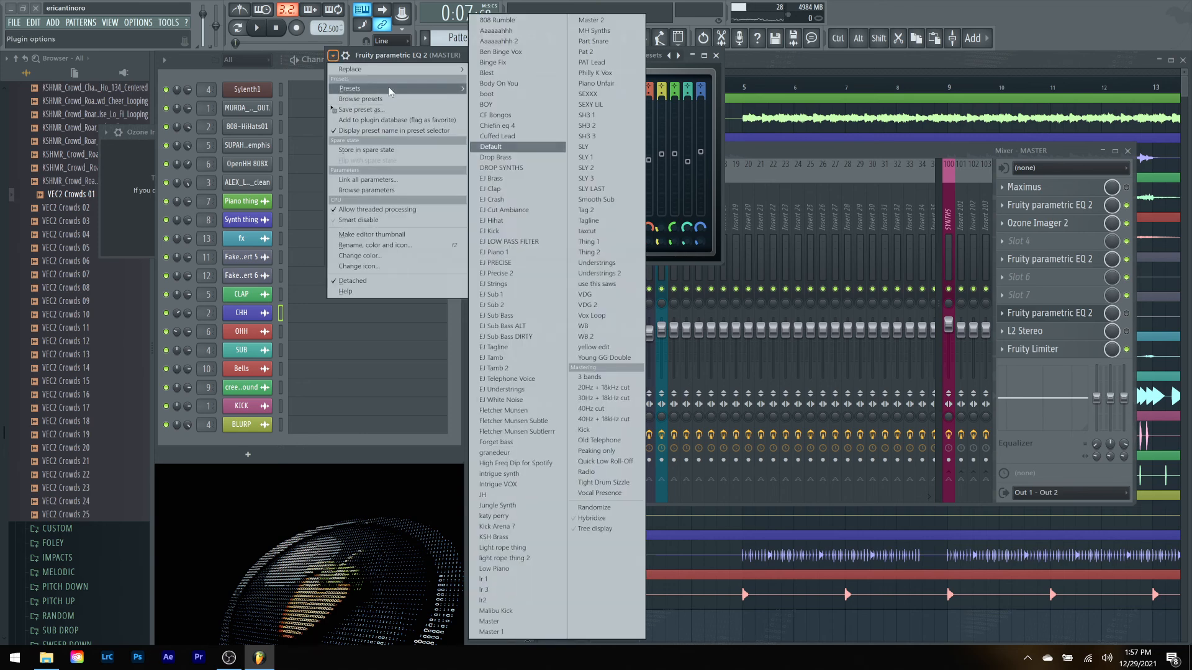
click(530, 412)
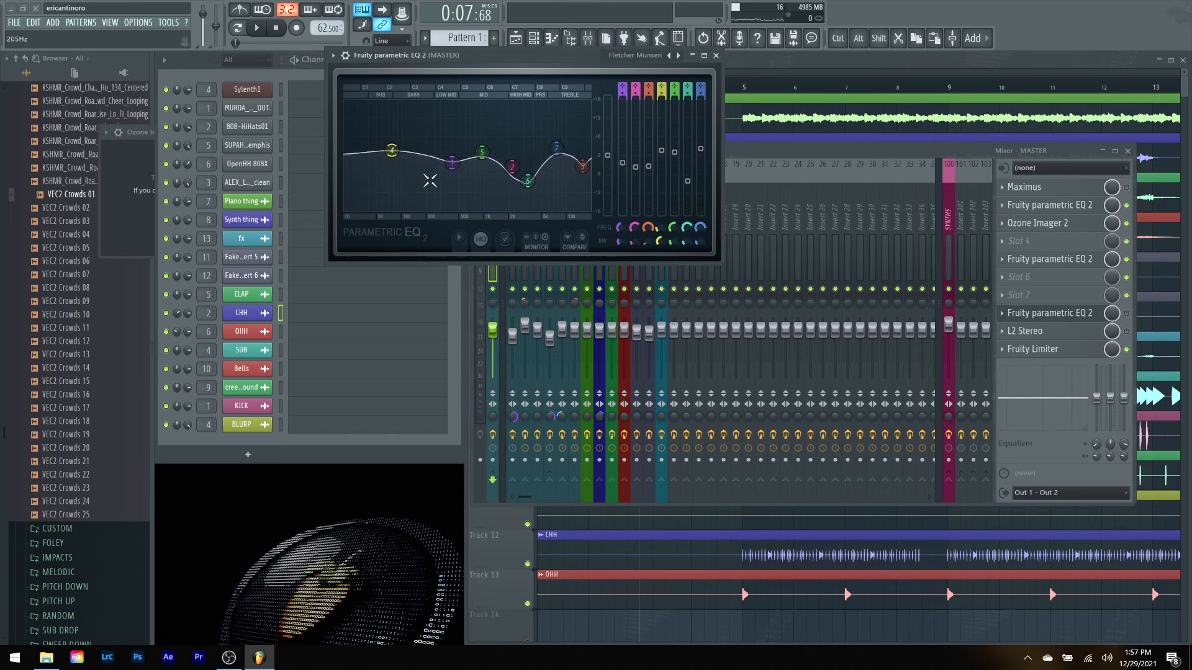
Step: Load the Fletcher Munsen Subtlerr preset in the MASTER track's slot 8 EQ and close its window
click(334, 57)
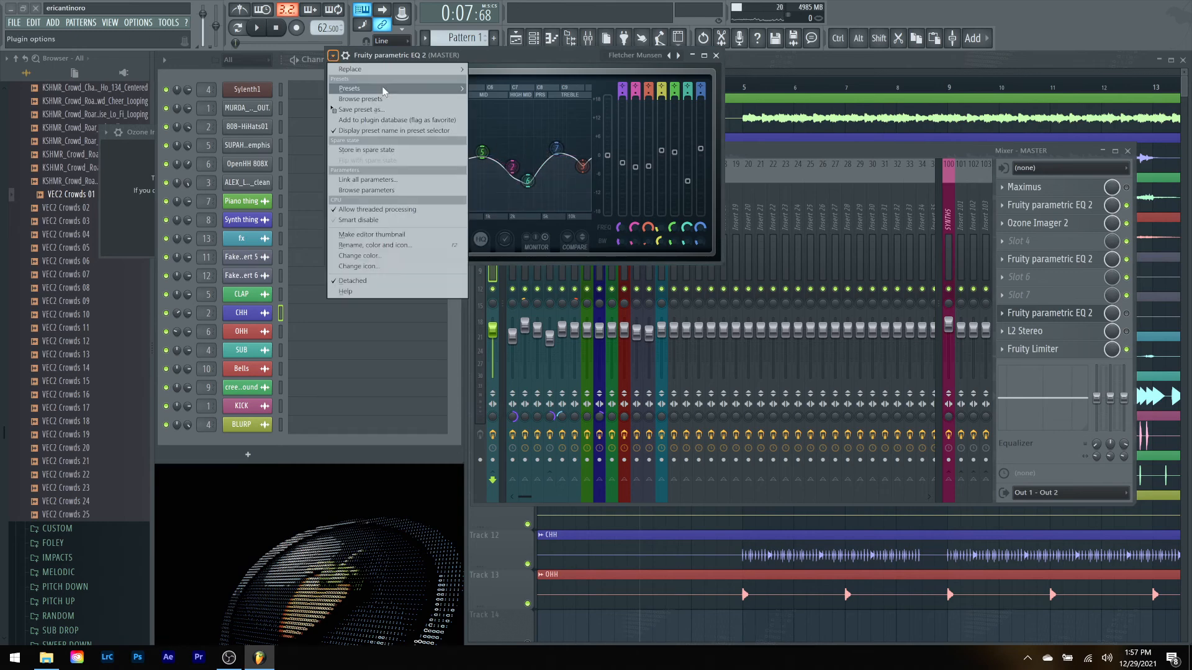
mouse_move(391, 90)
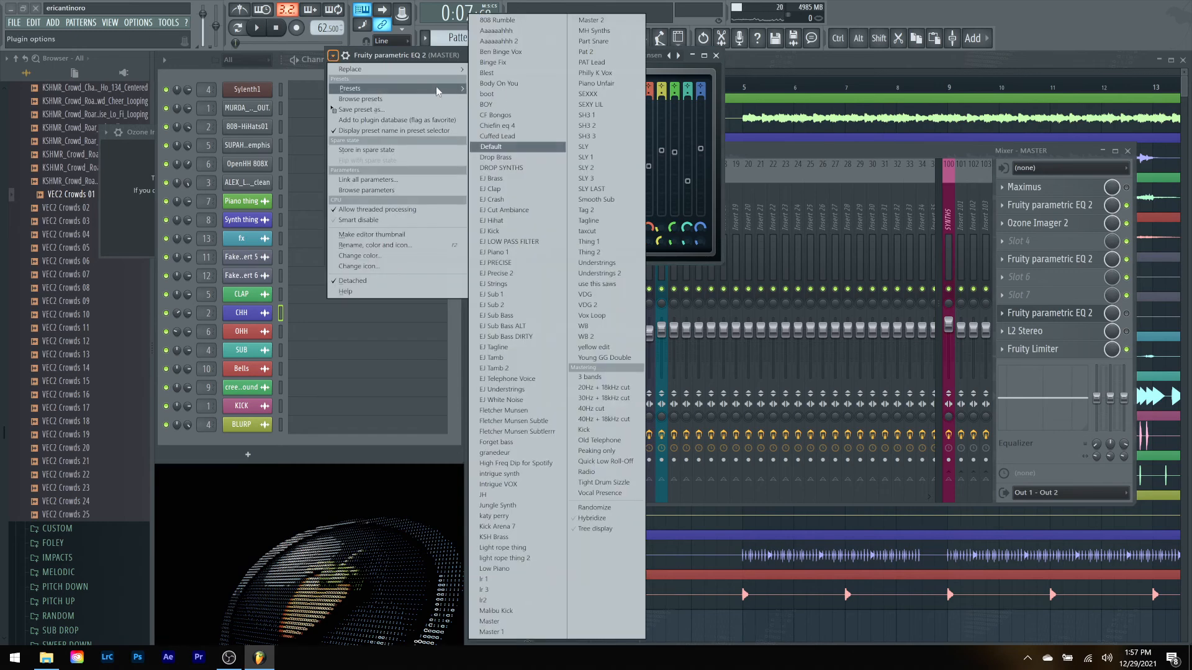
click(549, 433)
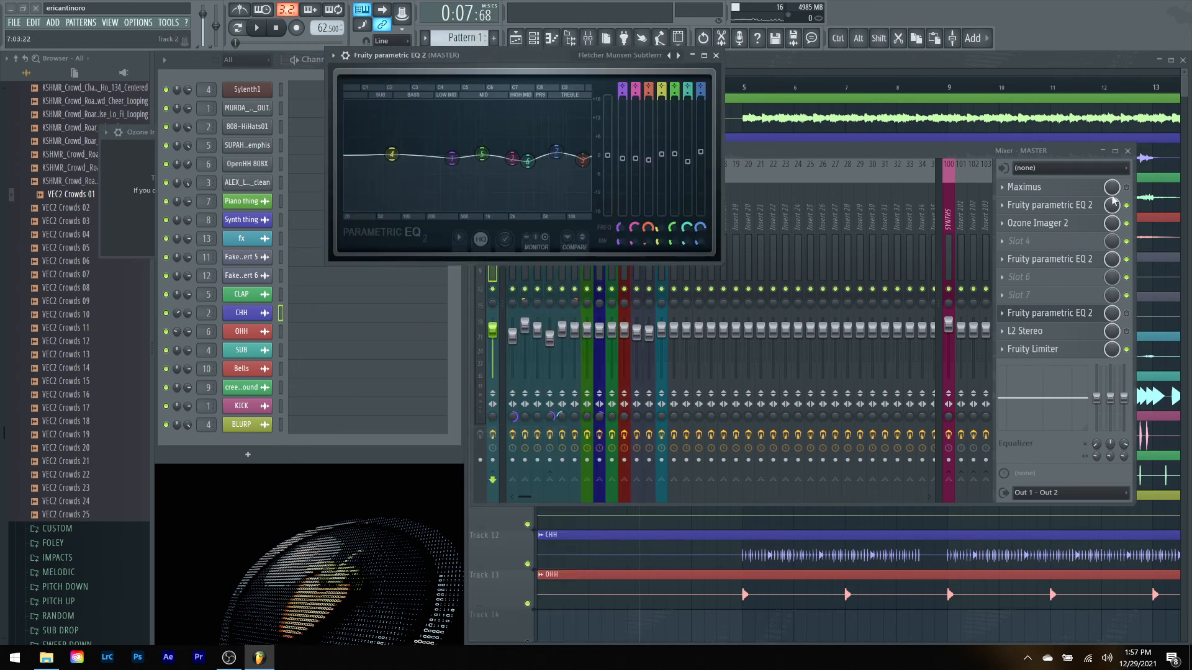
click(1075, 316)
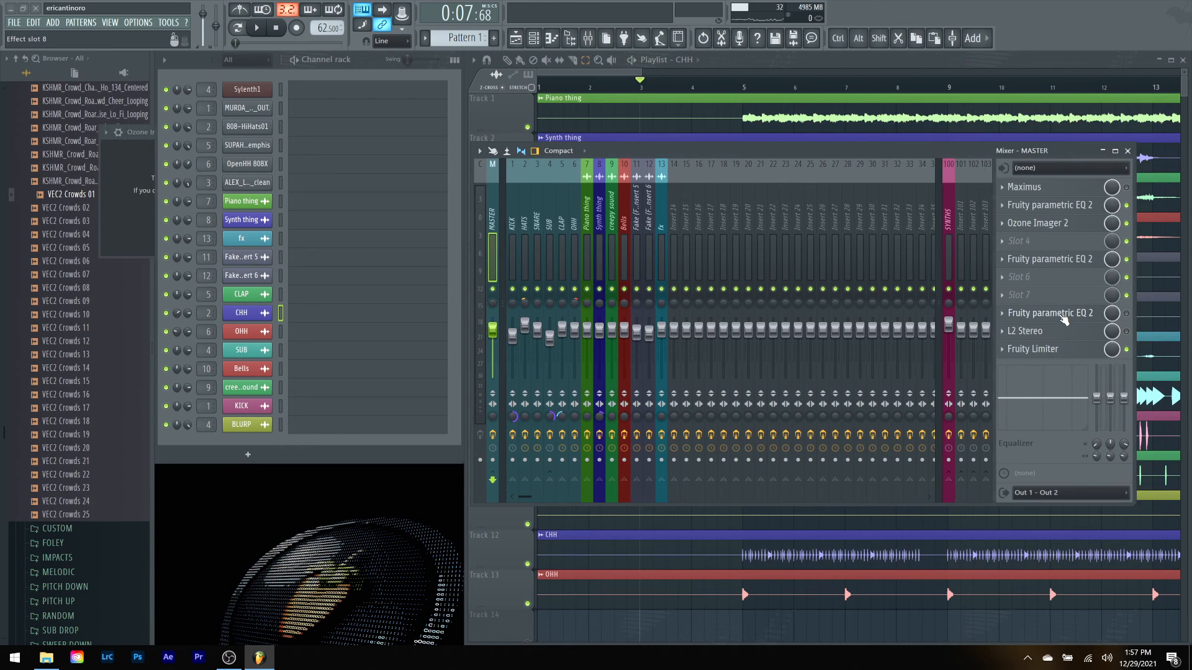
Step: Play the mix to judge the MASTER track's slot 8 EQ, then inspect that EQ's curve again
key(space)
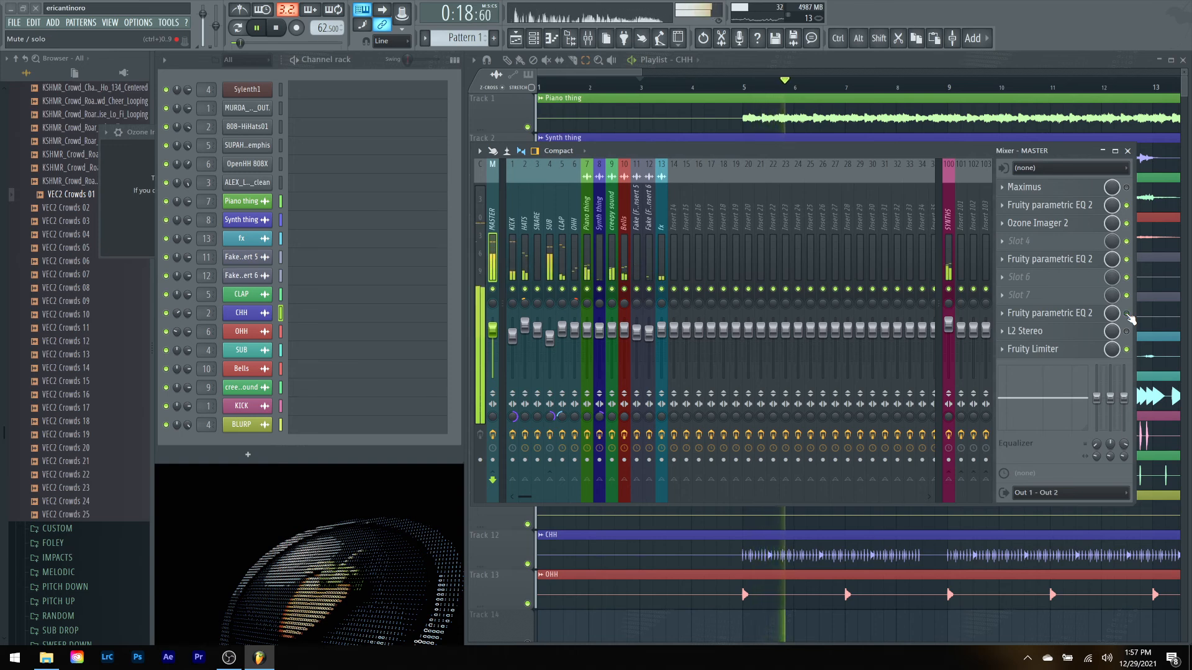
key(space)
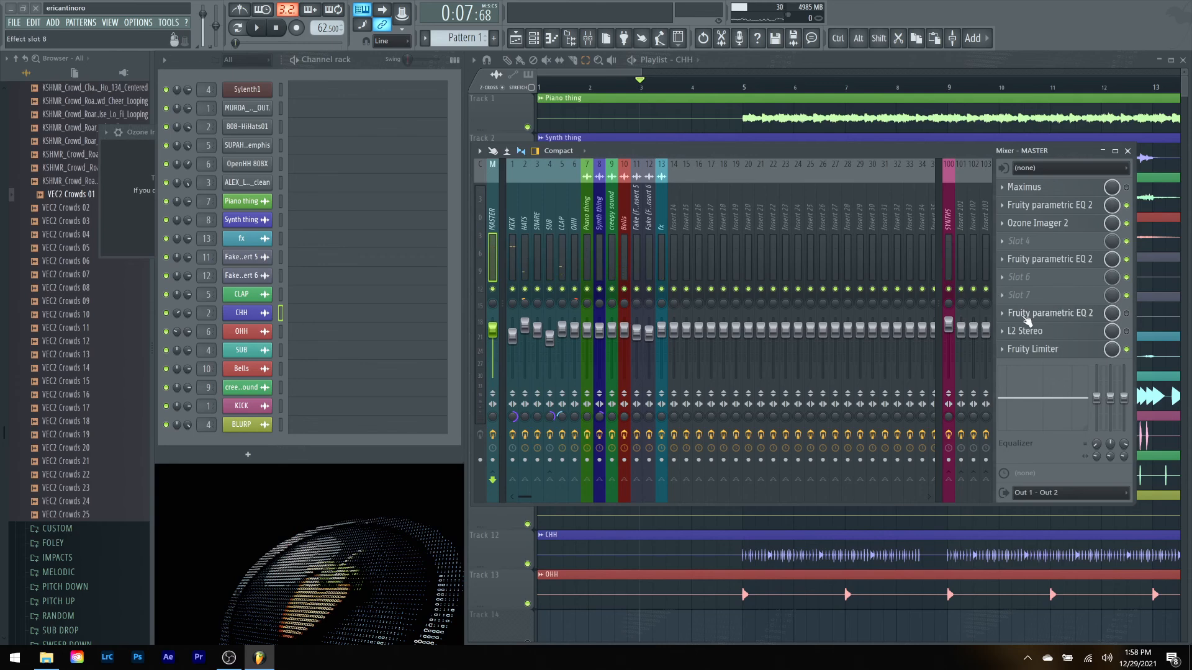
click(1043, 314)
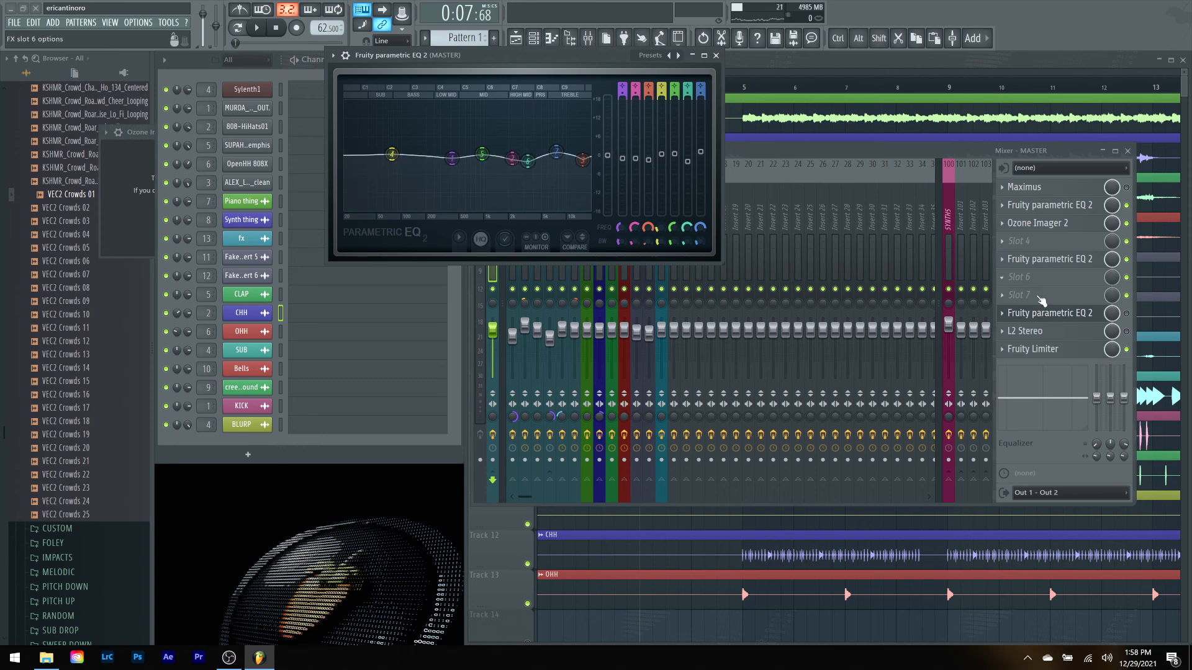
click(1055, 314)
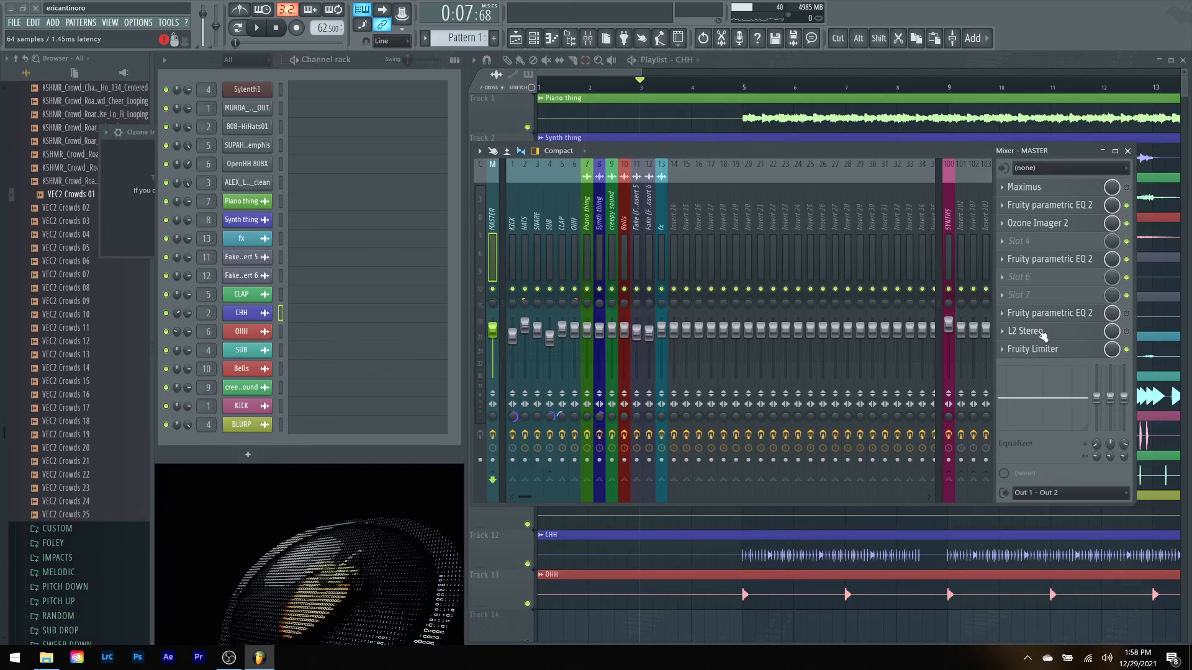
Step: Check the L2 Stereo limiter's settings on the MASTER track and audition the mix with it enabled
click(1042, 334)
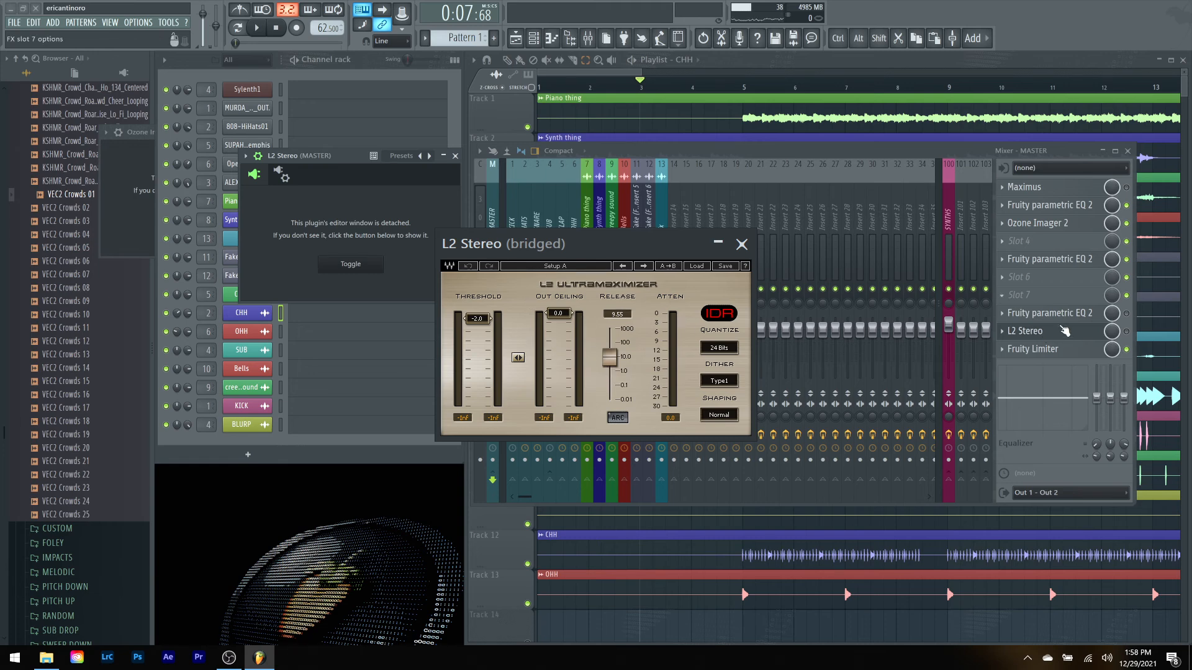
click(1042, 334)
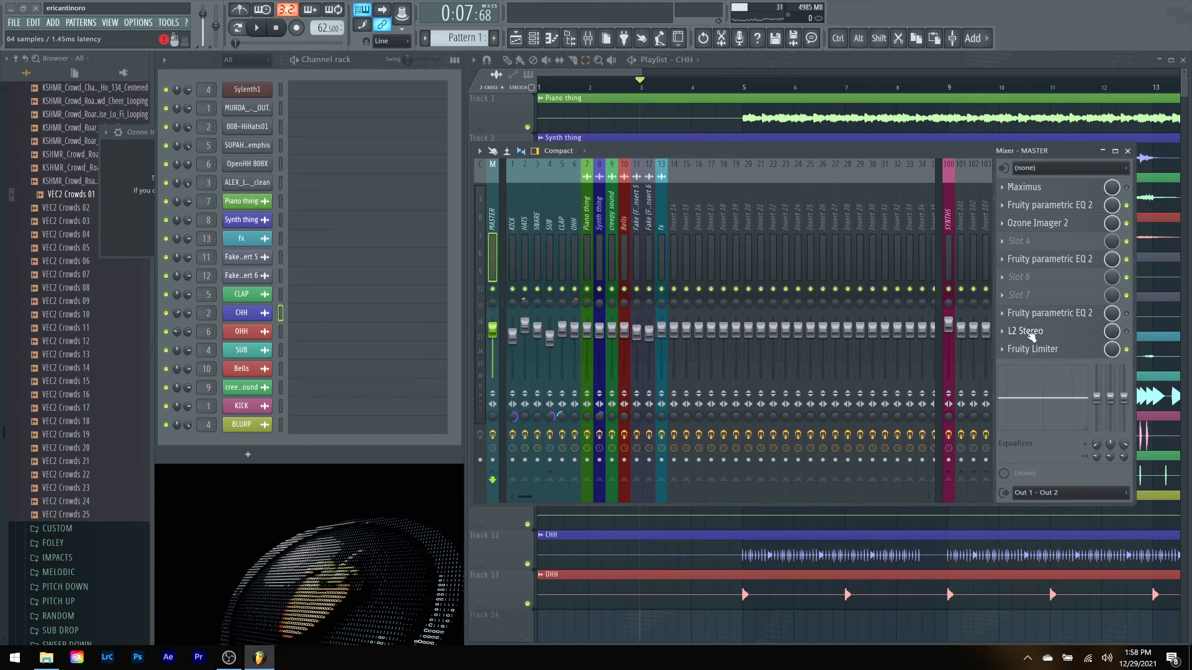
key(space)
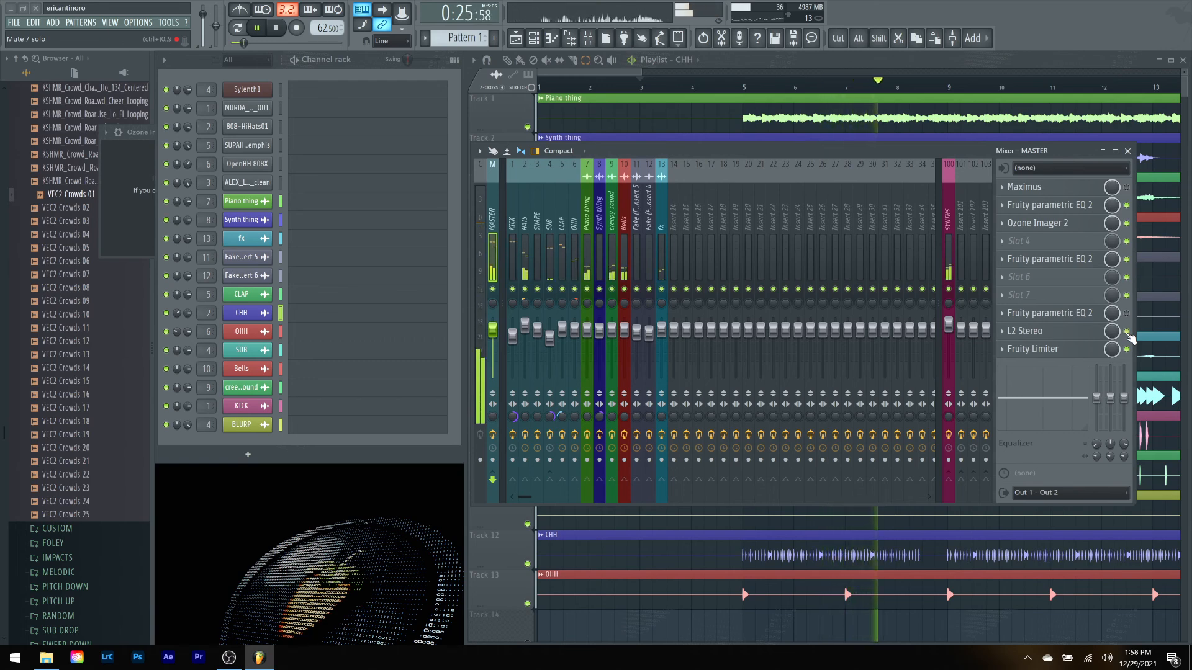
Step: Move the MASTER track's slot 8 Fruity Parametric EQ 2 and the L2 Stereo limiter up one effect slot each
click(1003, 313)
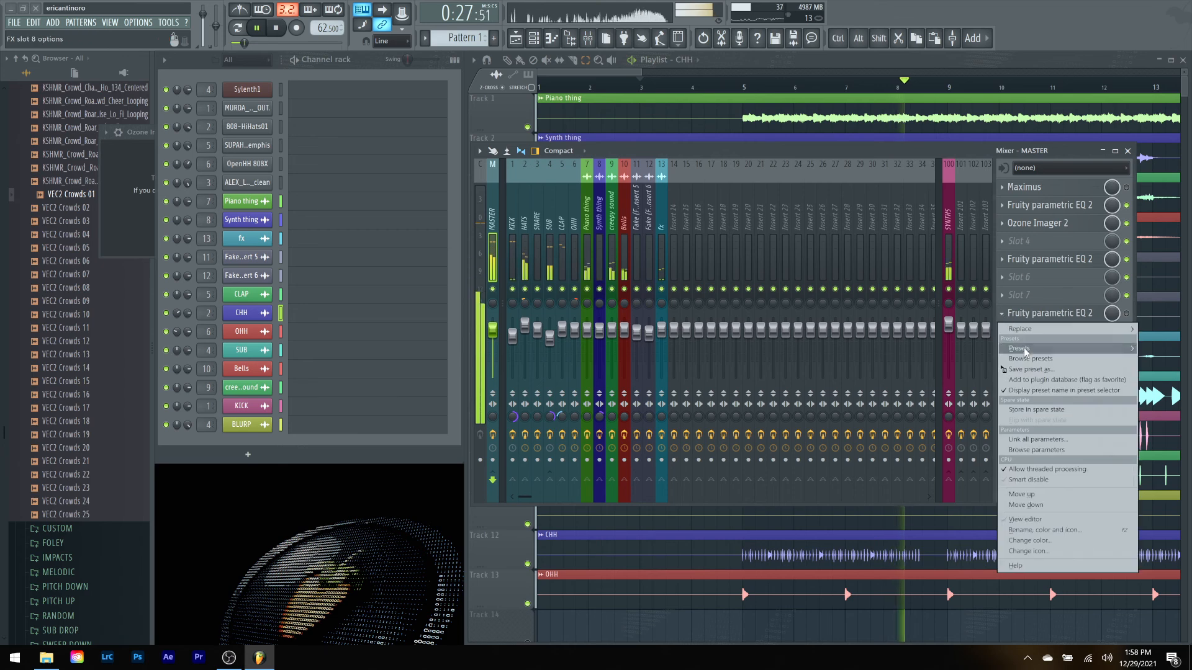
click(1033, 496)
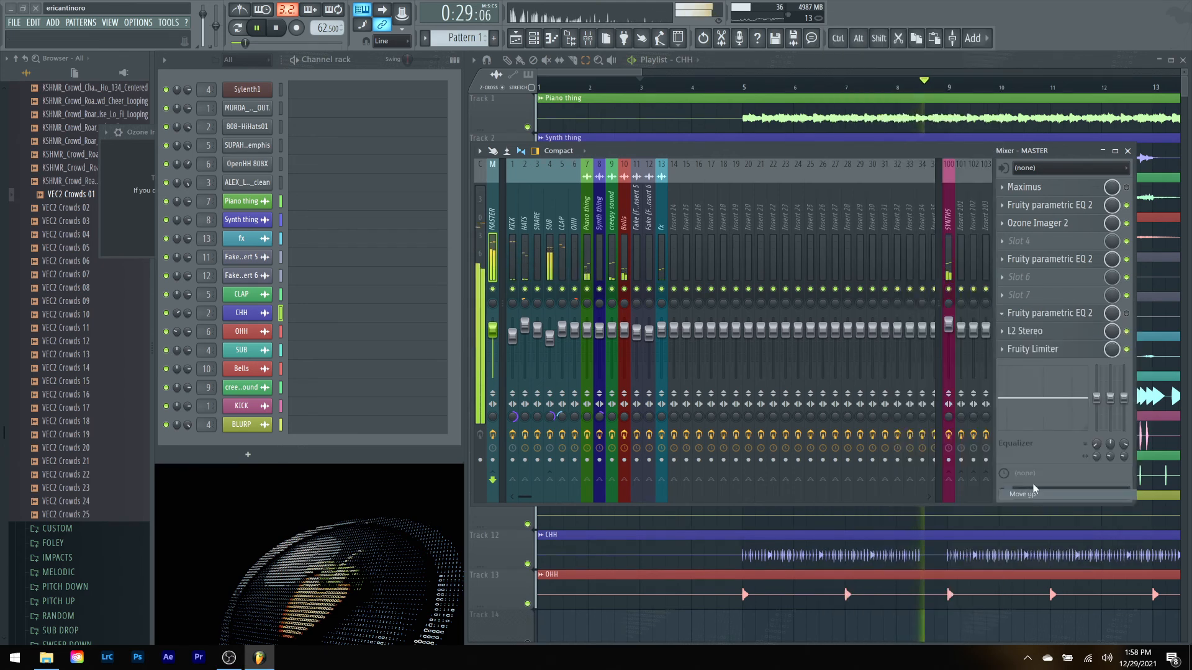
click(1003, 333)
click(1045, 513)
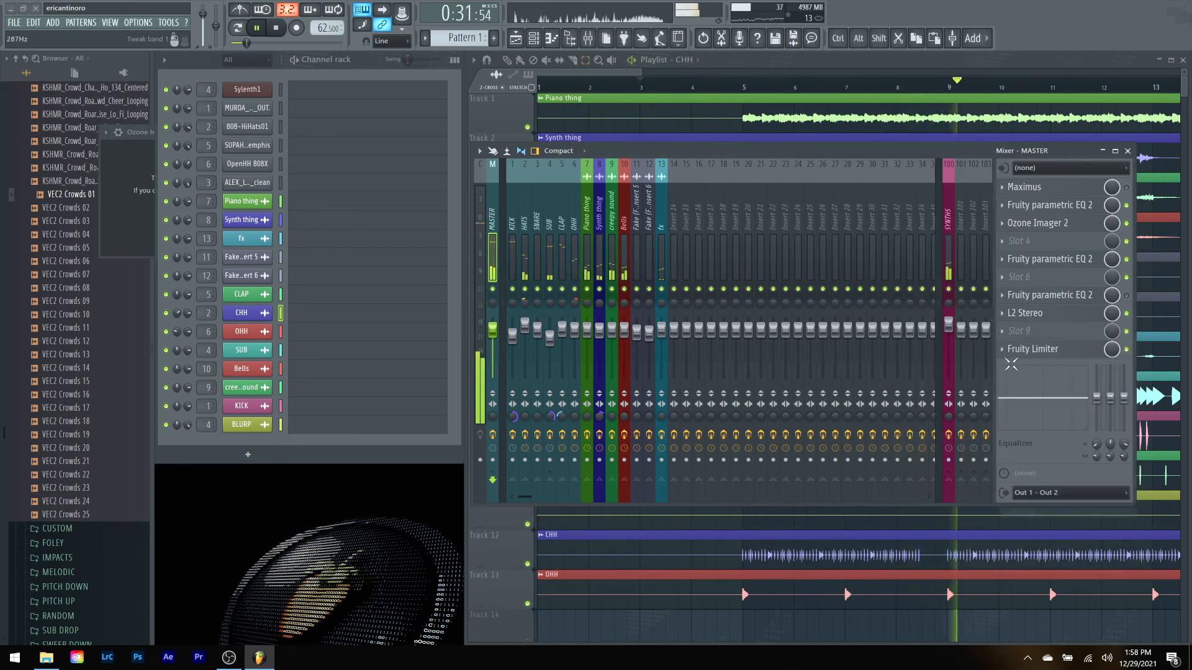
Step: Add a Fruity Parametric EQ 2 to the MASTER track's slot 9, stop playback and place its window over the mixer
click(1002, 335)
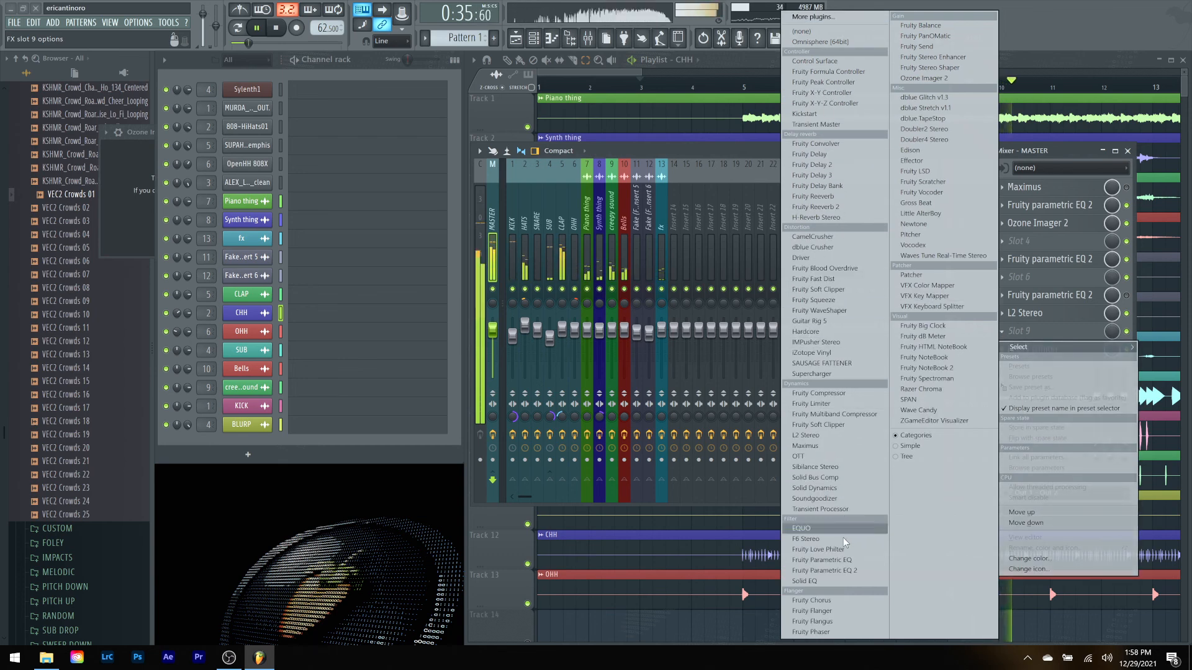
click(851, 568)
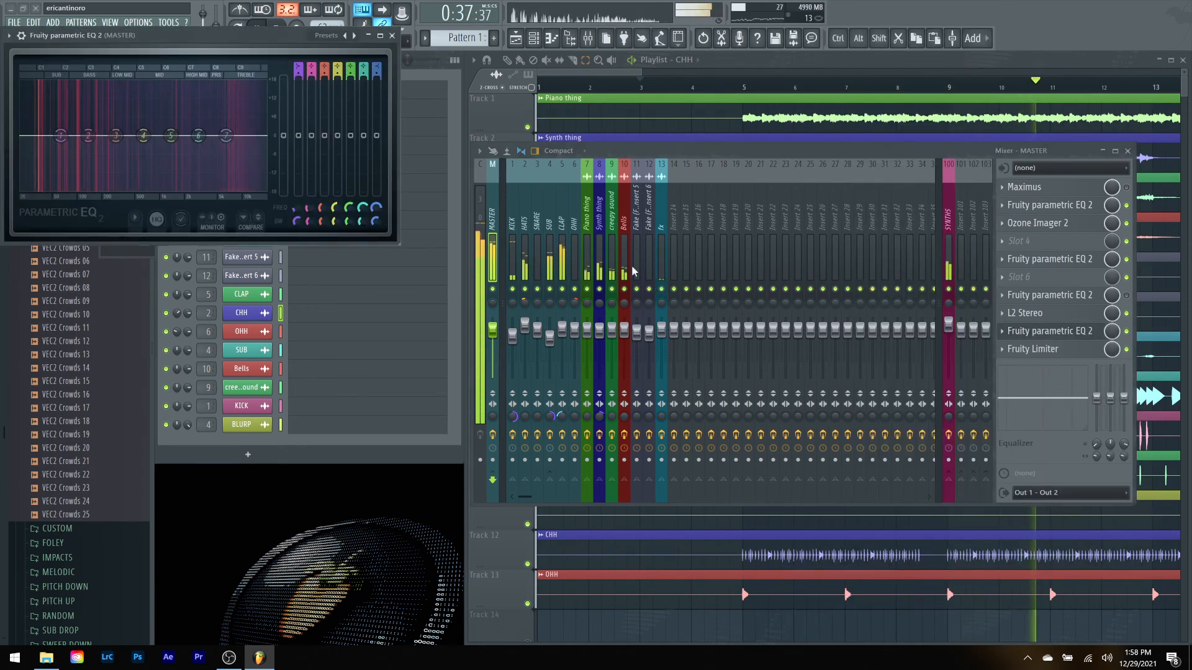
key(space)
drag(194, 38, 723, 187)
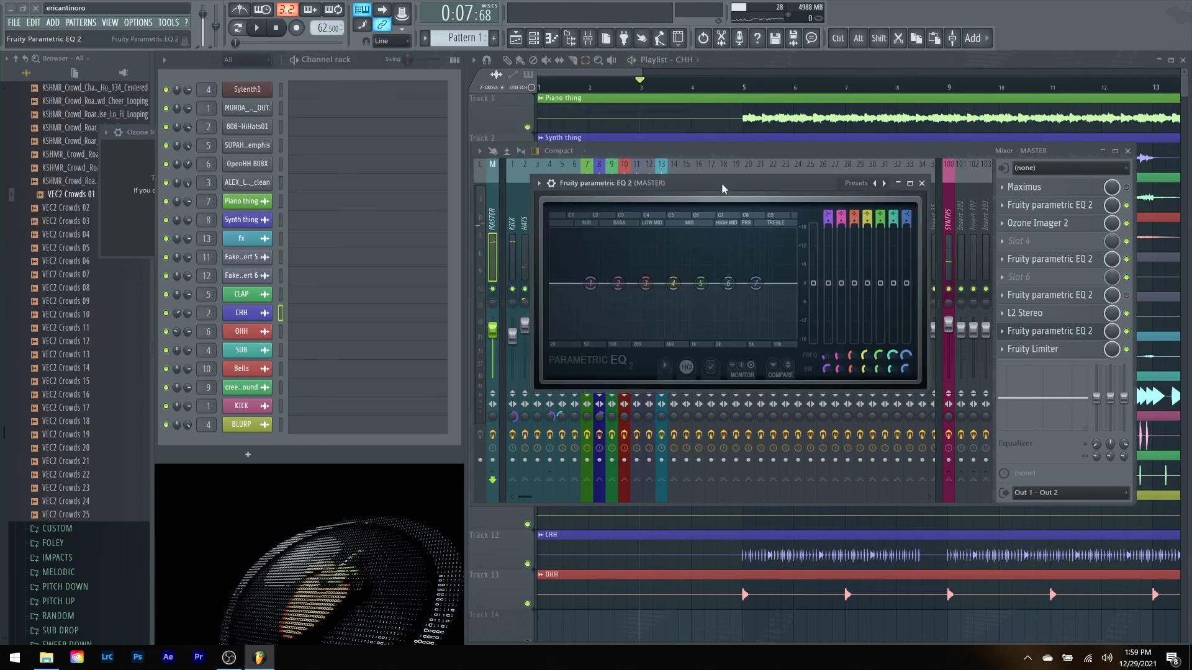
Step: While the mix plays, dip band 4 of the slot 9 EQ slightly and set band 3 to -1.4 dB at 250 Hz with 10% width
click(864, 370)
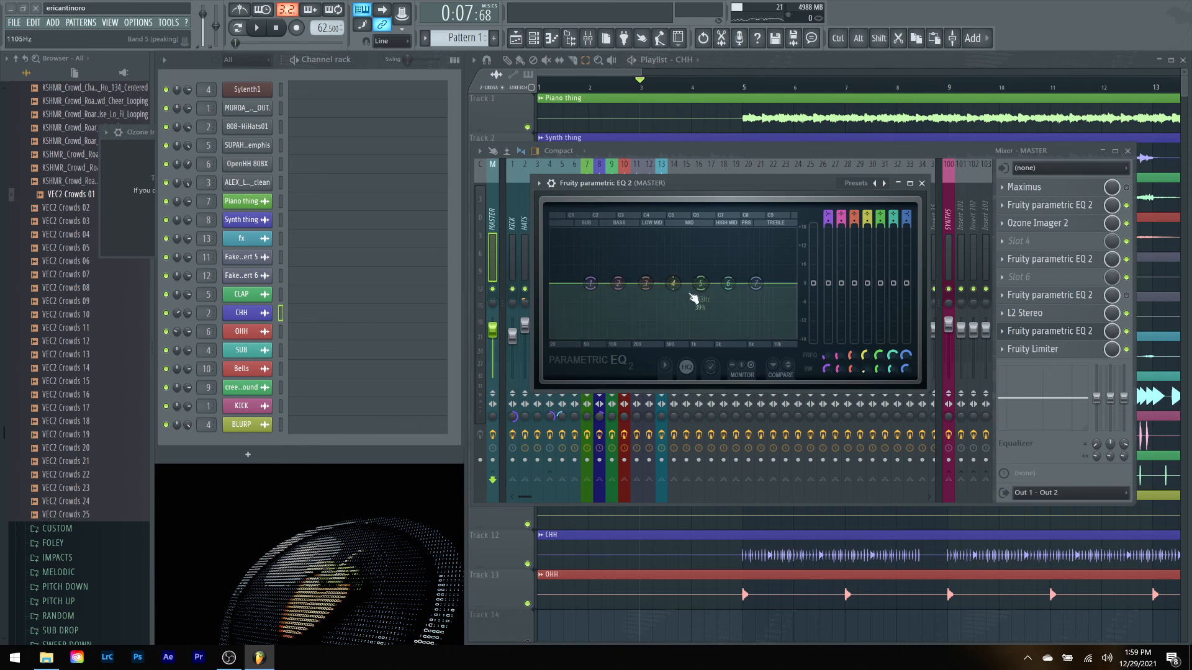
key(space)
drag(674, 284, 640, 247)
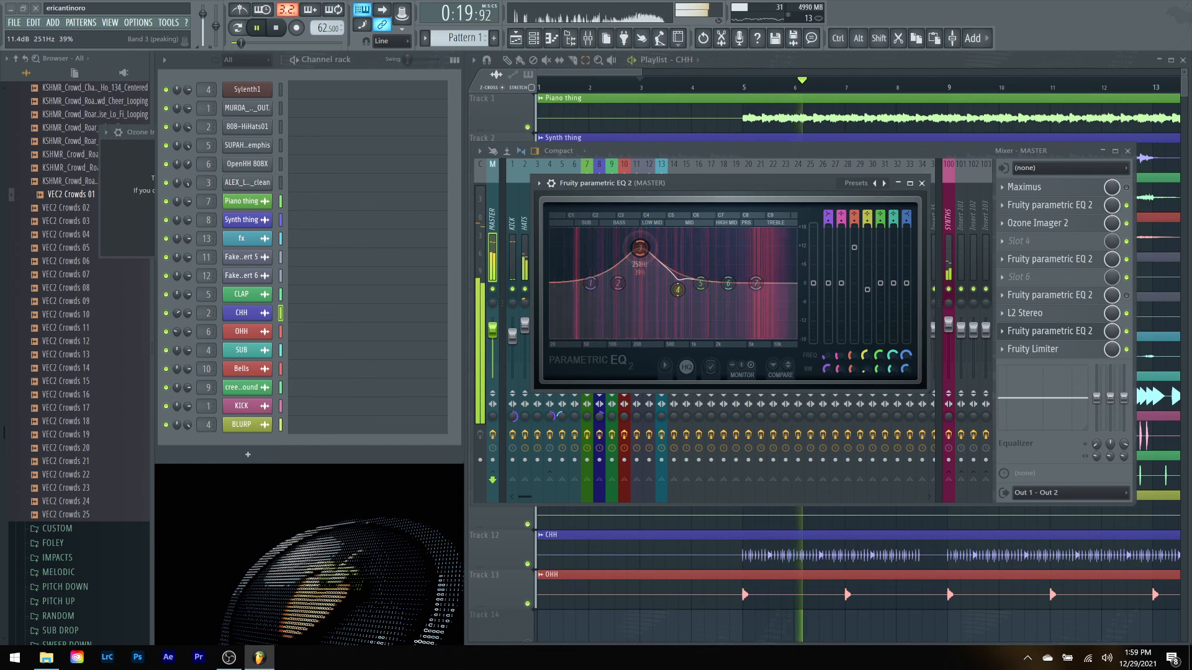
drag(852, 370, 851, 396)
drag(854, 248, 854, 287)
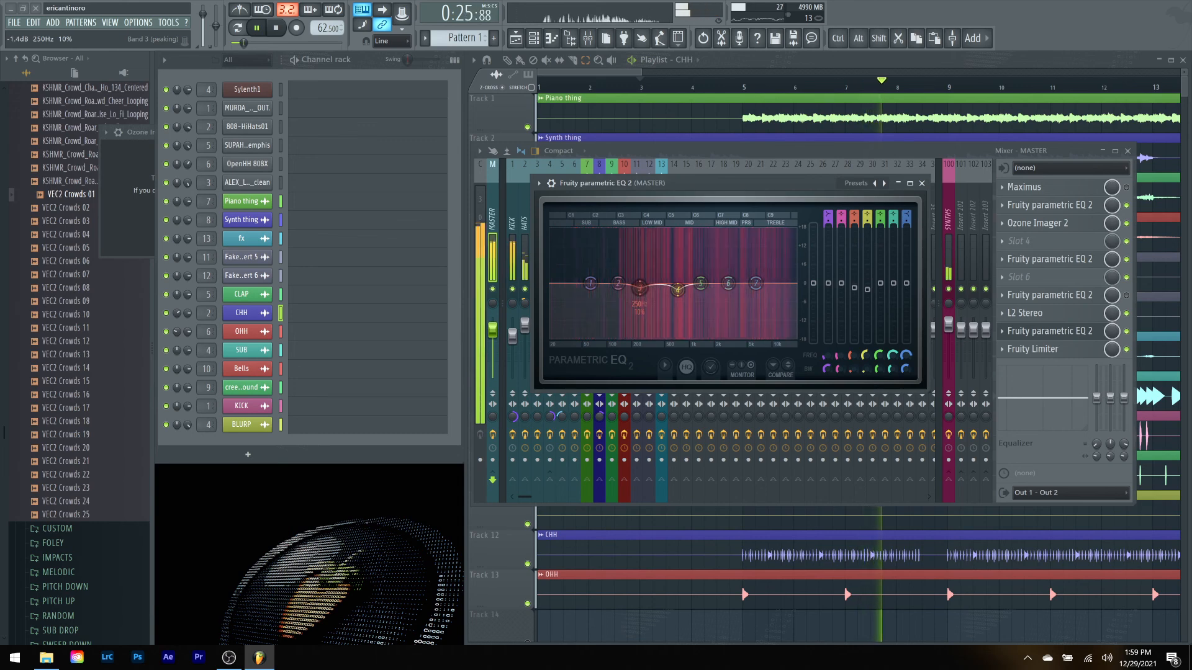
Step: Set band 5 of the slot 9 EQ to -1.0 dB at 1618 Hz with 25% width, then close the EQ and stop playback
drag(700, 284, 705, 239)
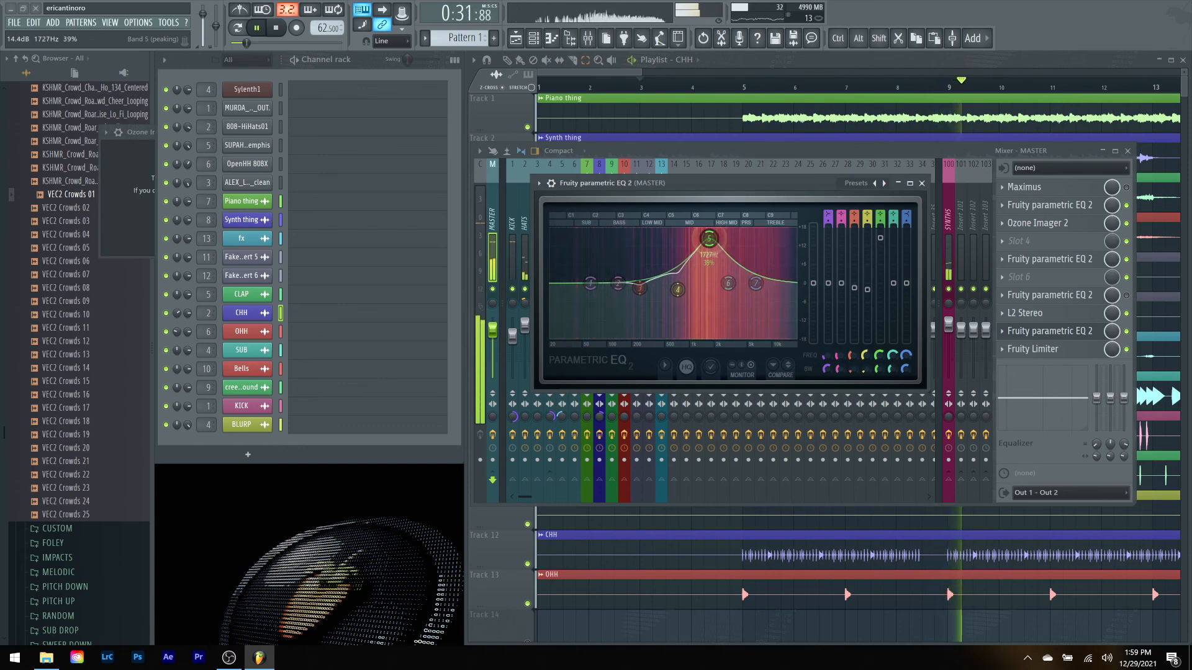
drag(880, 372, 879, 394)
drag(880, 240, 880, 286)
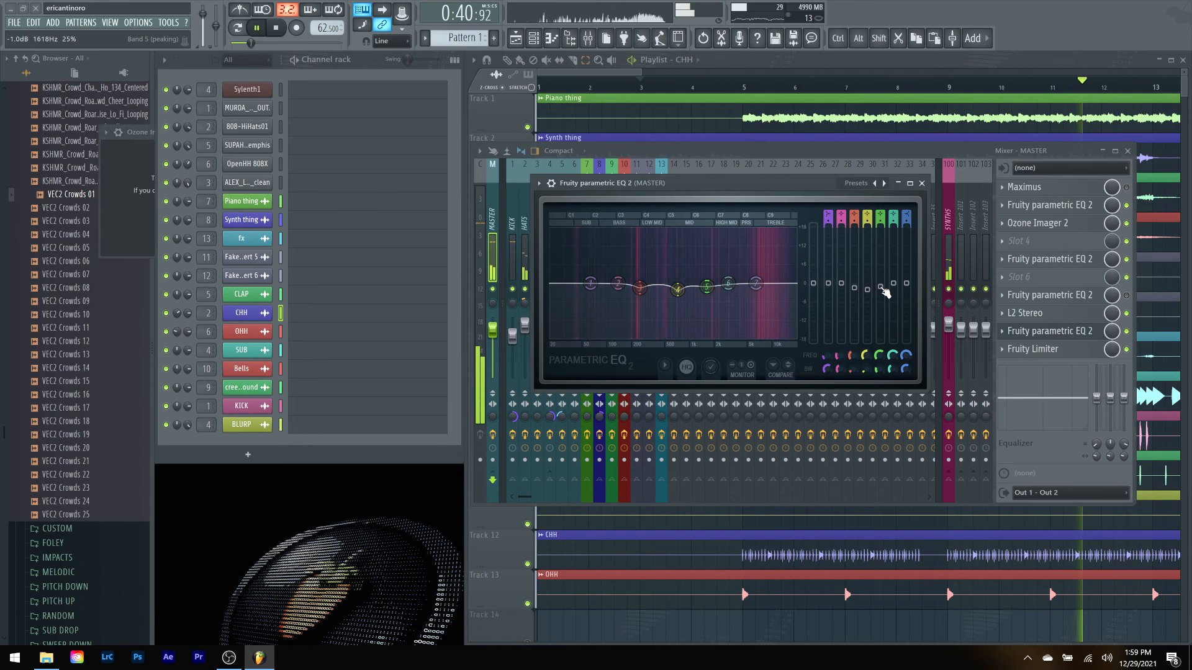
click(922, 183)
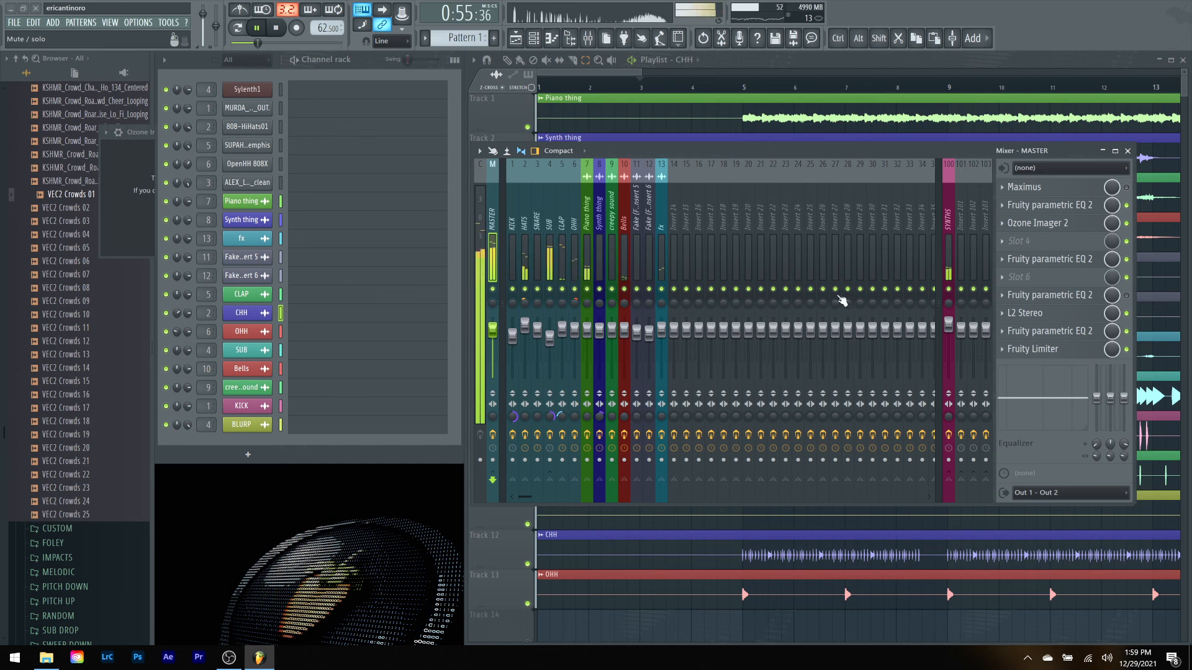
key(space)
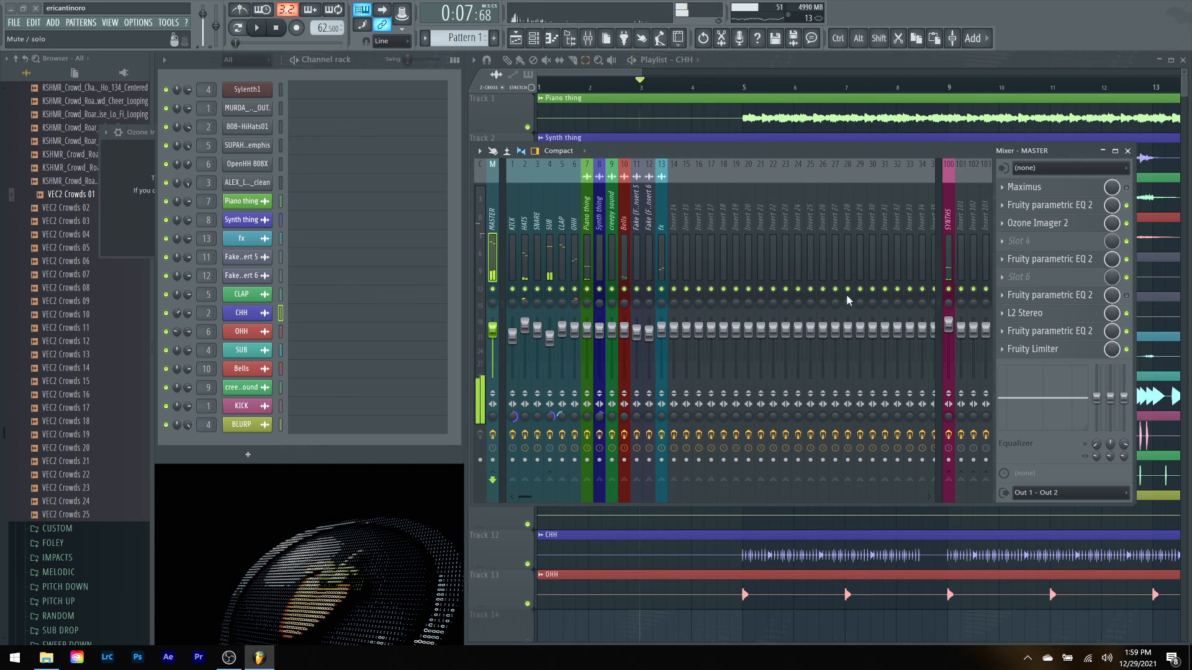
Step: Show the whole arrangement in the playlist and audition the mix around bars 12 to 14
drag(645, 72, 1022, 76)
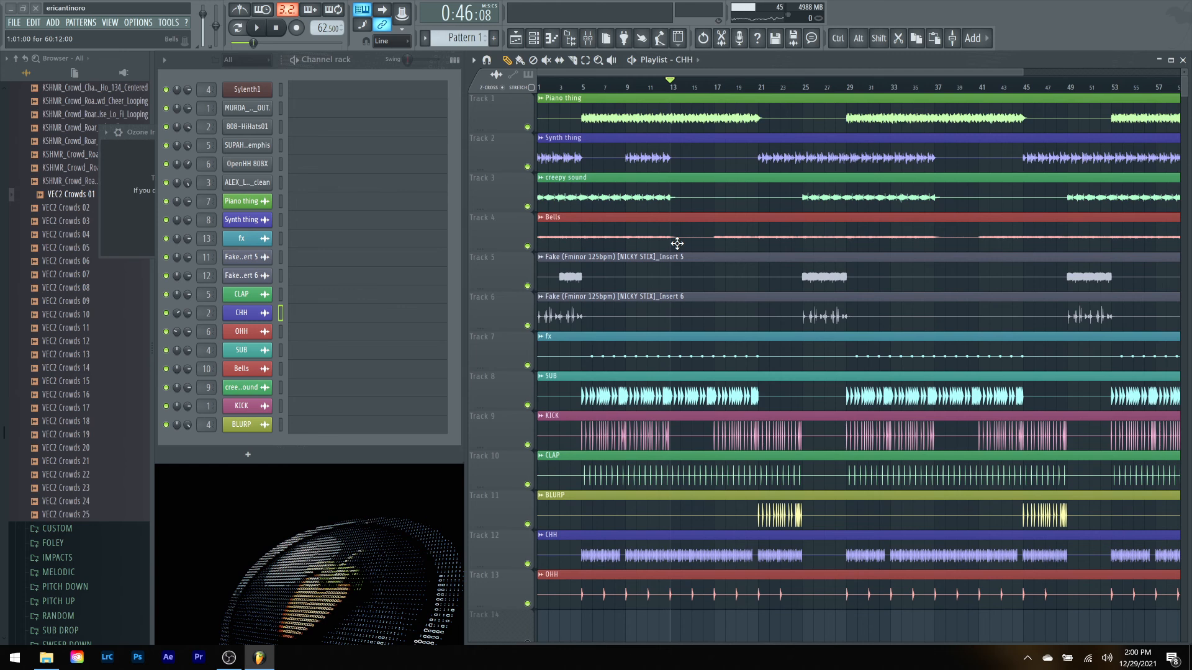
key(space)
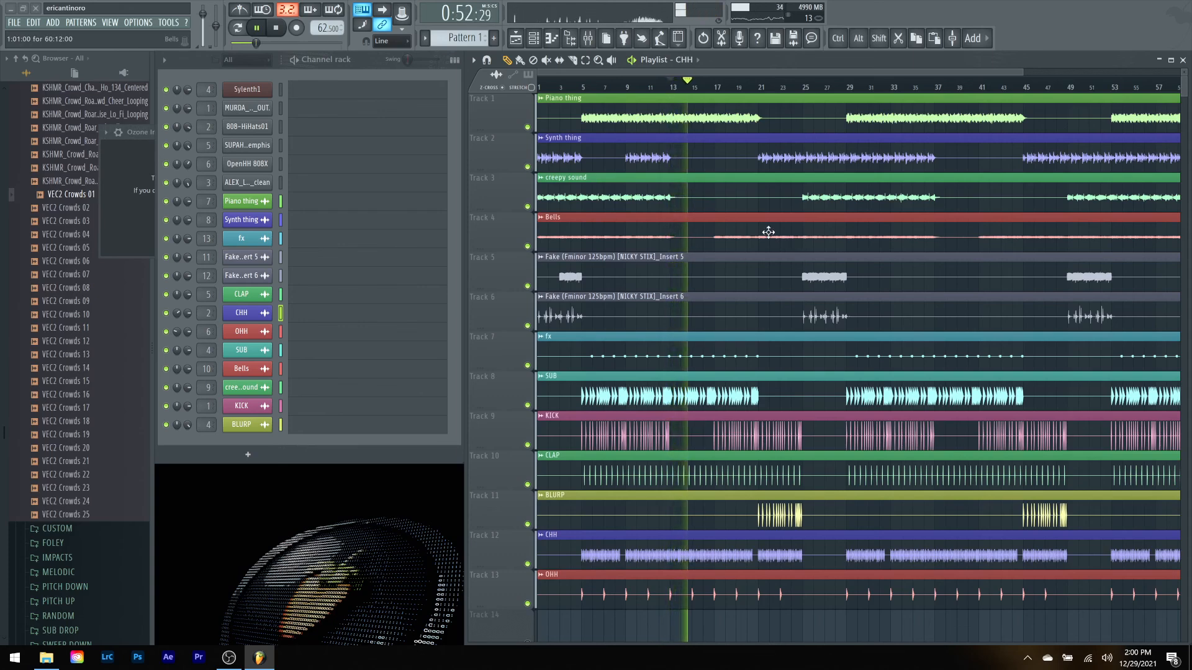
key(space)
click(661, 87)
key(space)
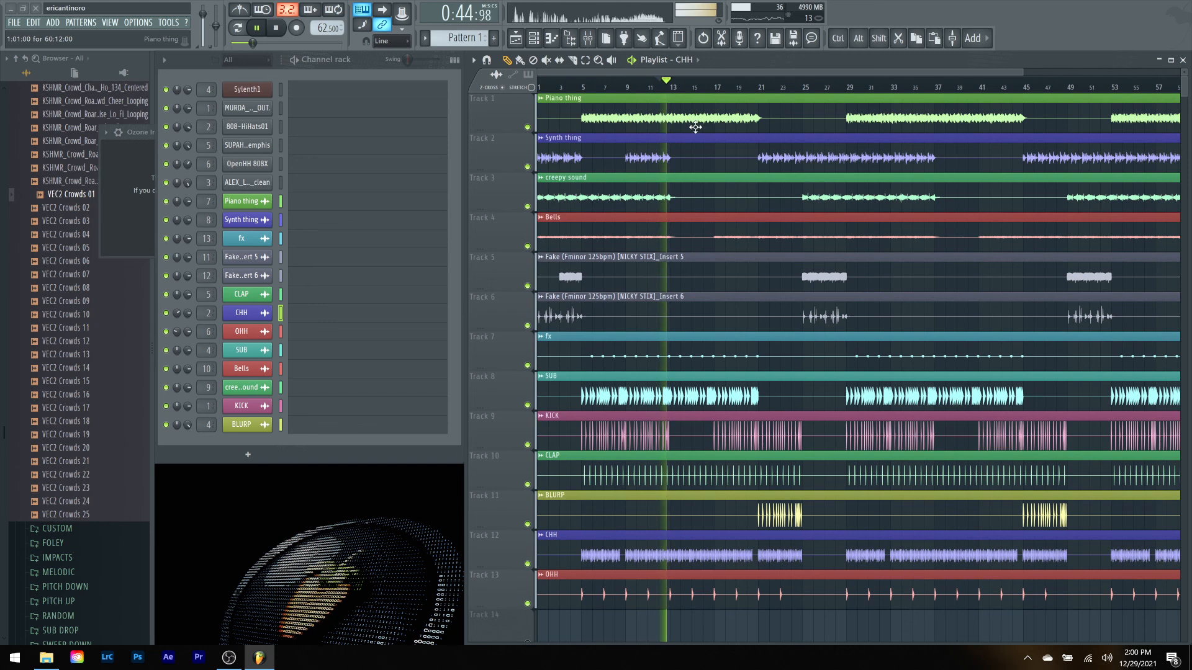
key(space)
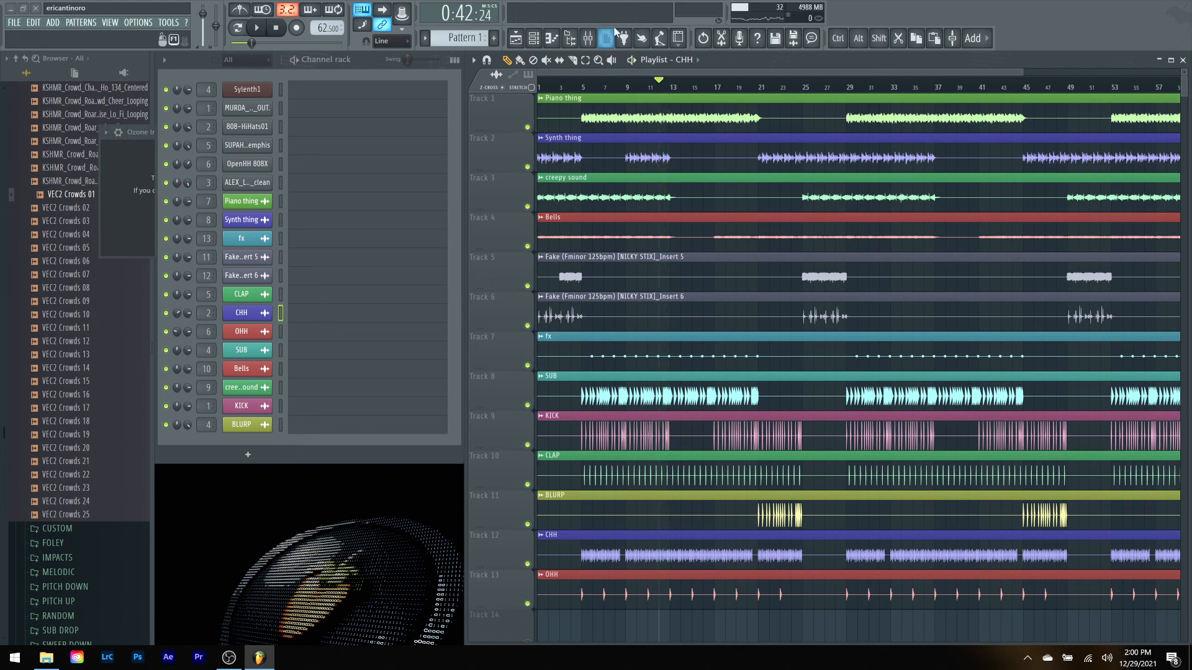
Step: Raise the fx mixer track's volume to 1.0 dB while the mix plays, then close the mixer and stop playback
click(589, 39)
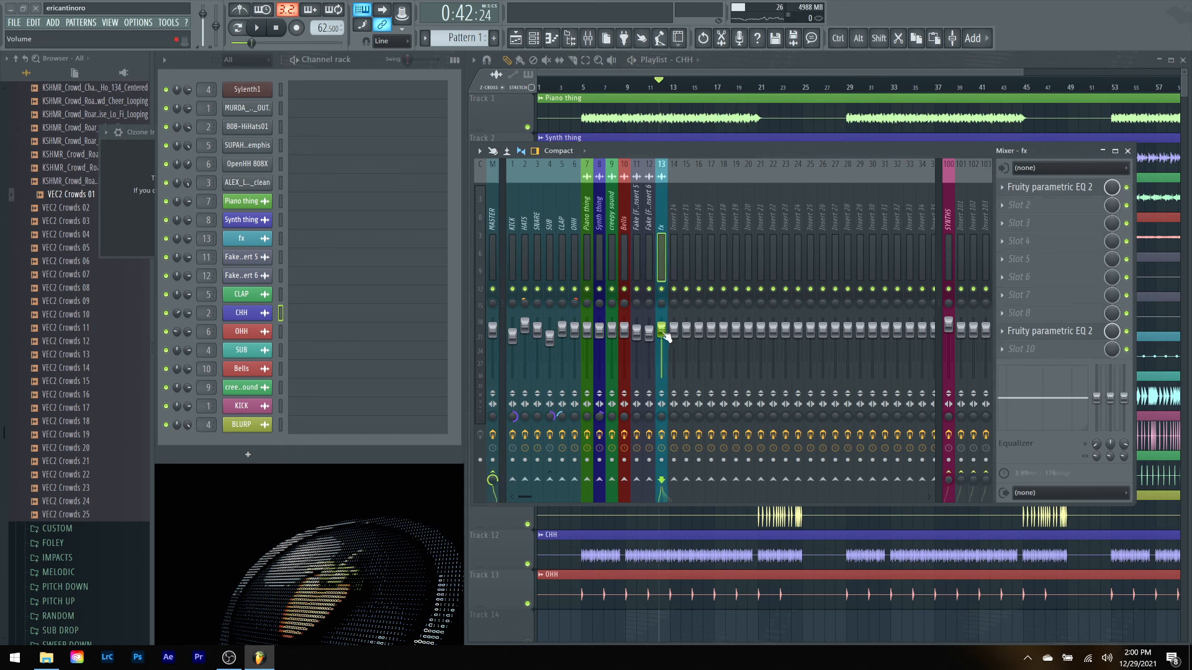
key(space)
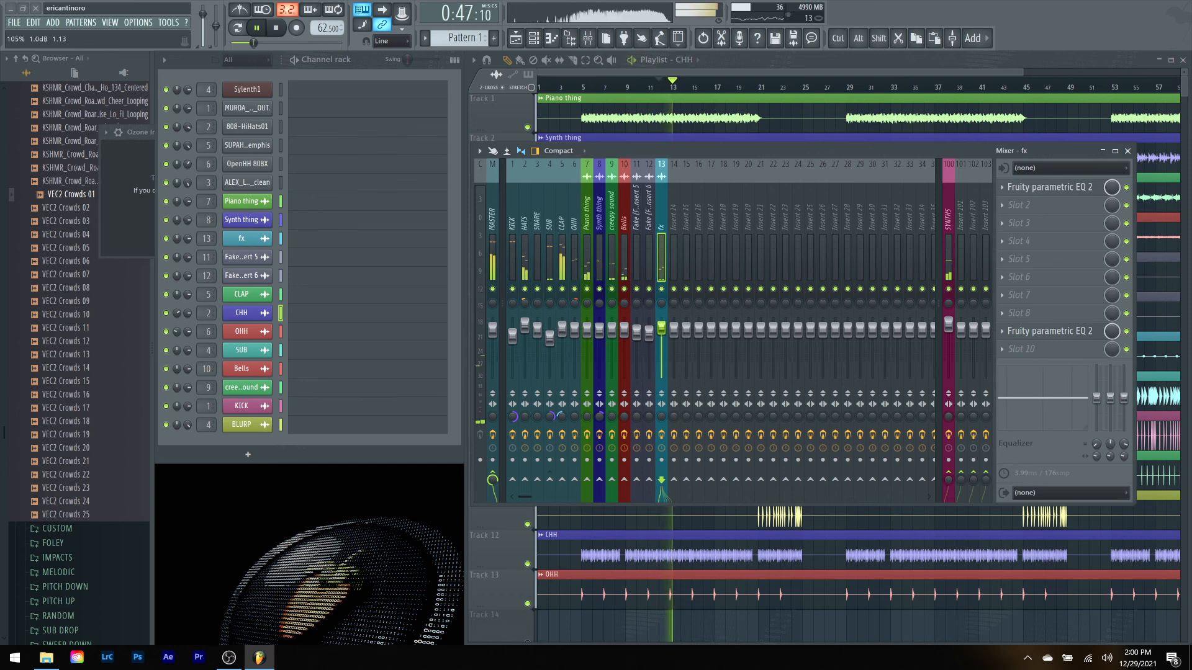
key(F9)
key(space)
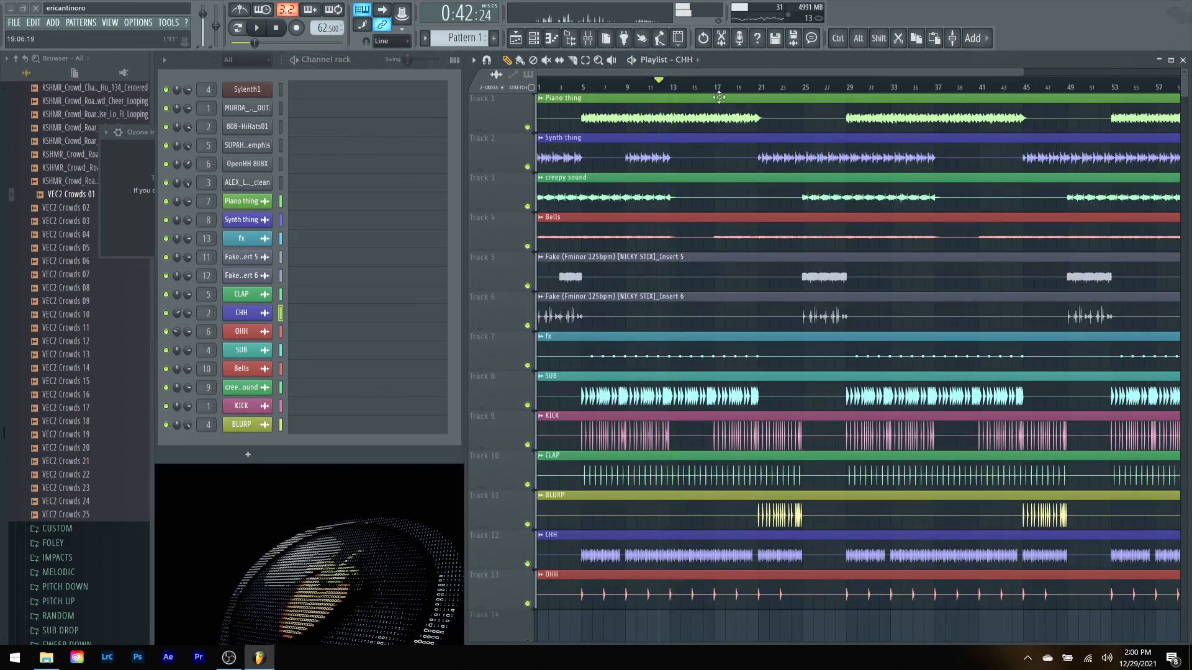
Step: Audition the mix from bar 13 and look over the arrangement to its end
click(676, 87)
key(space)
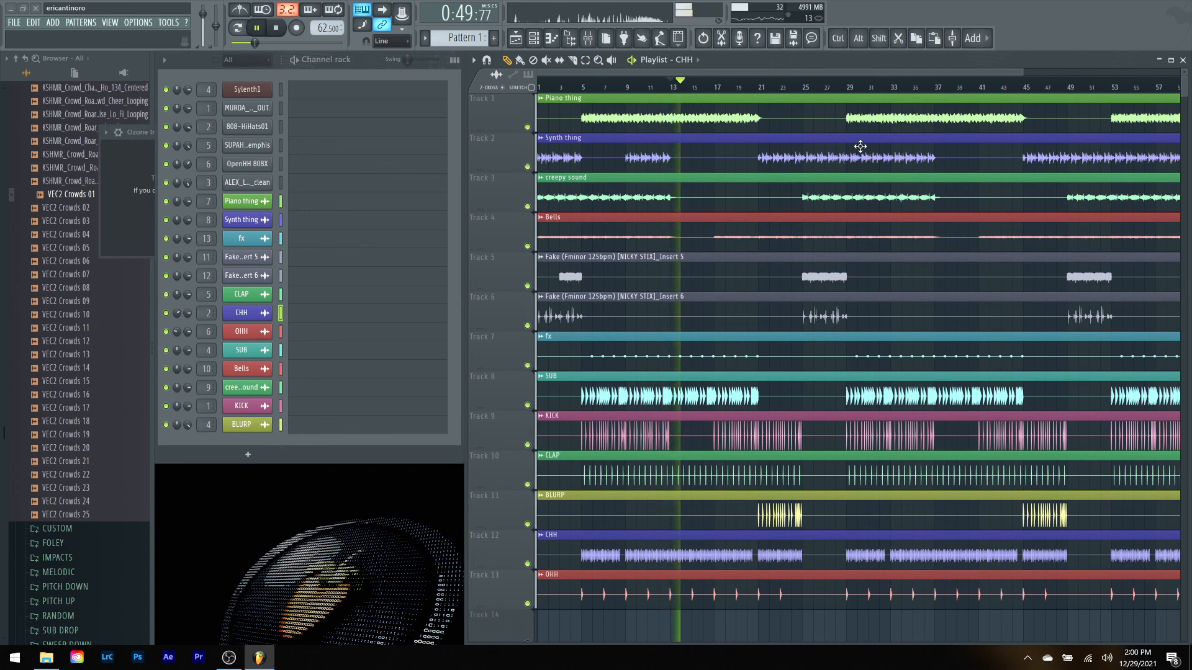
key(space)
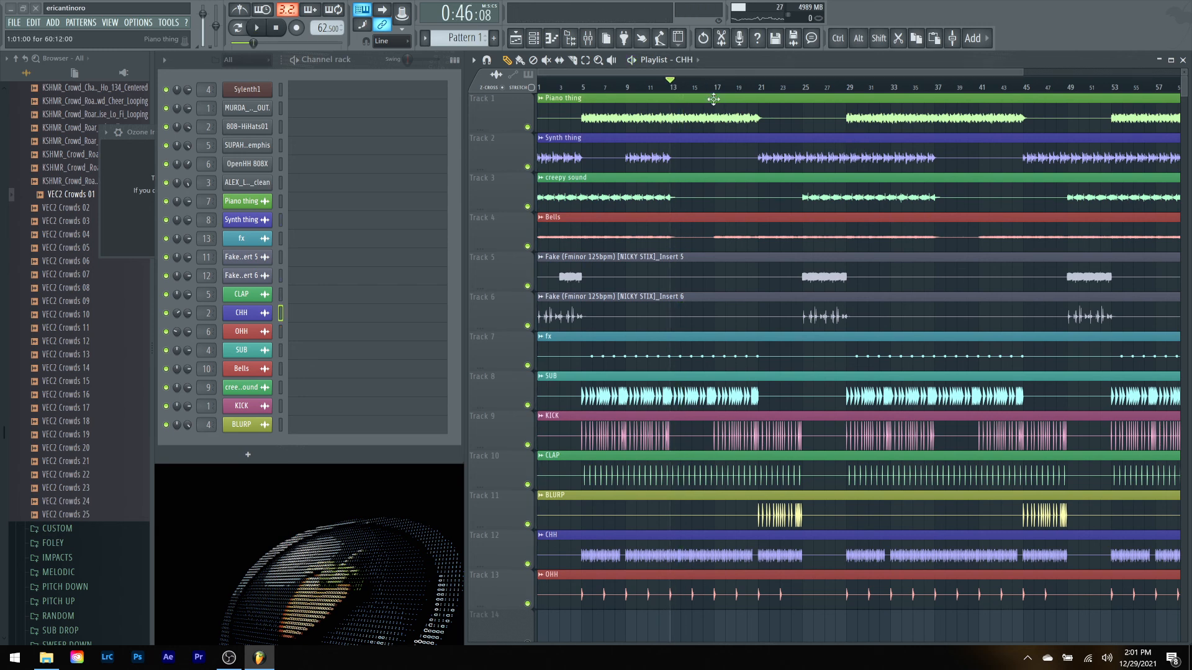
drag(1021, 73, 1059, 87)
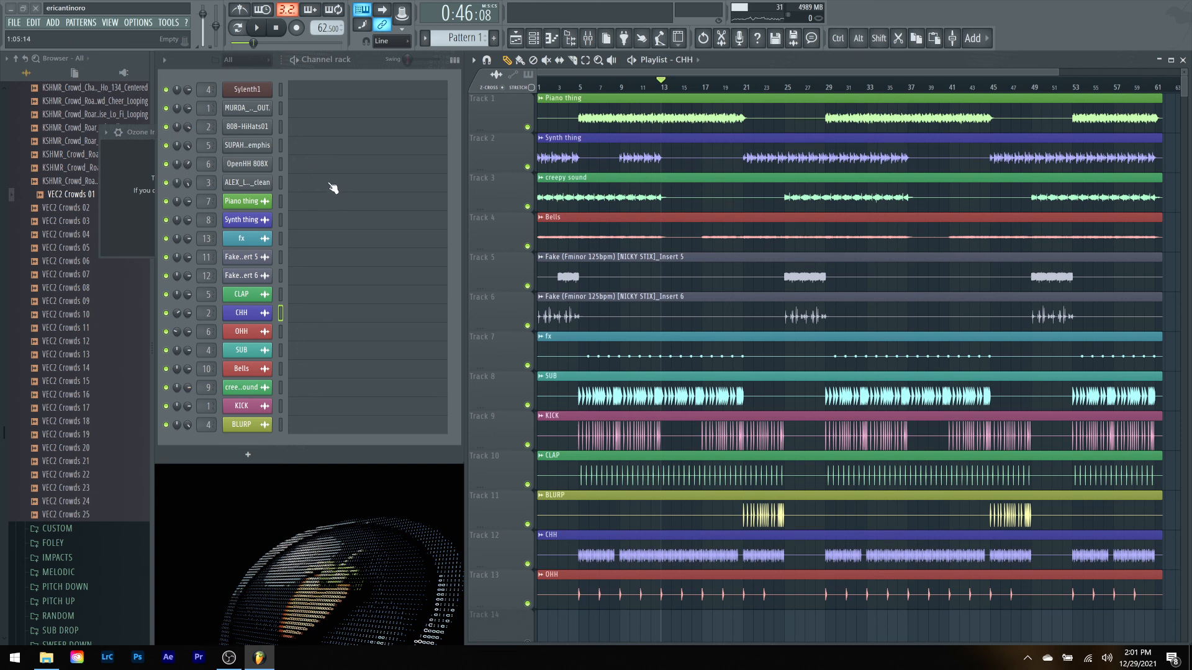
Step: Bypass the effects on tracks KICK to fx, plus the MASTER track's Ozone Imager 2, L2 Stereo and the EQs in slots 5 and 9
click(588, 39)
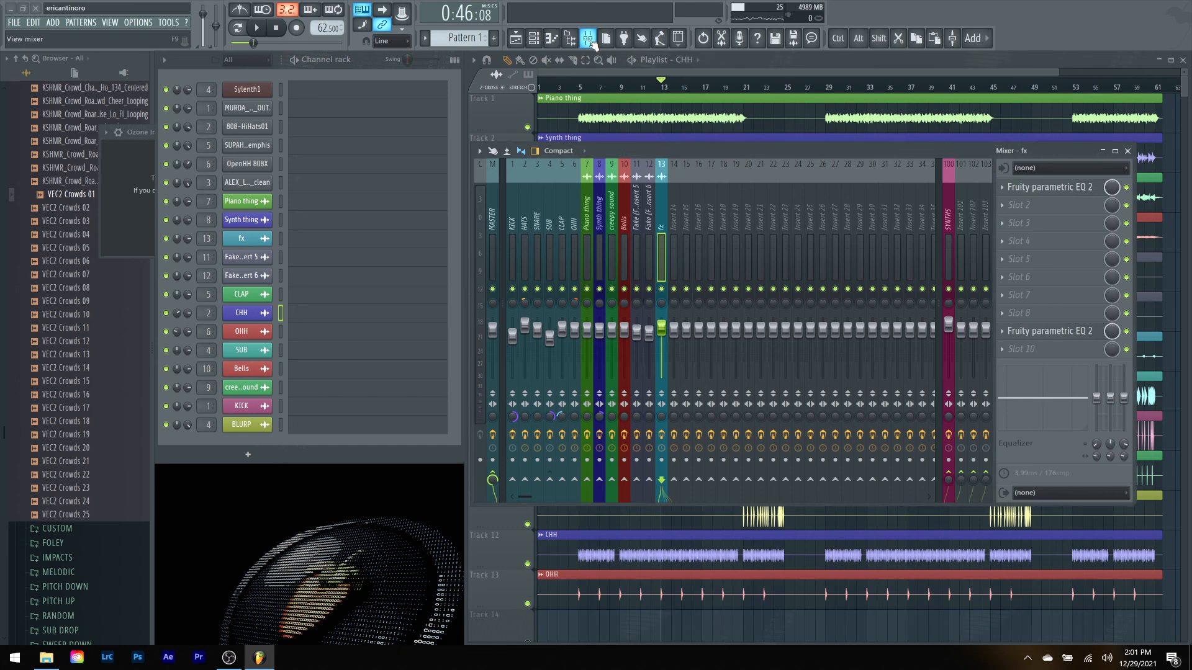
drag(538, 441, 666, 442)
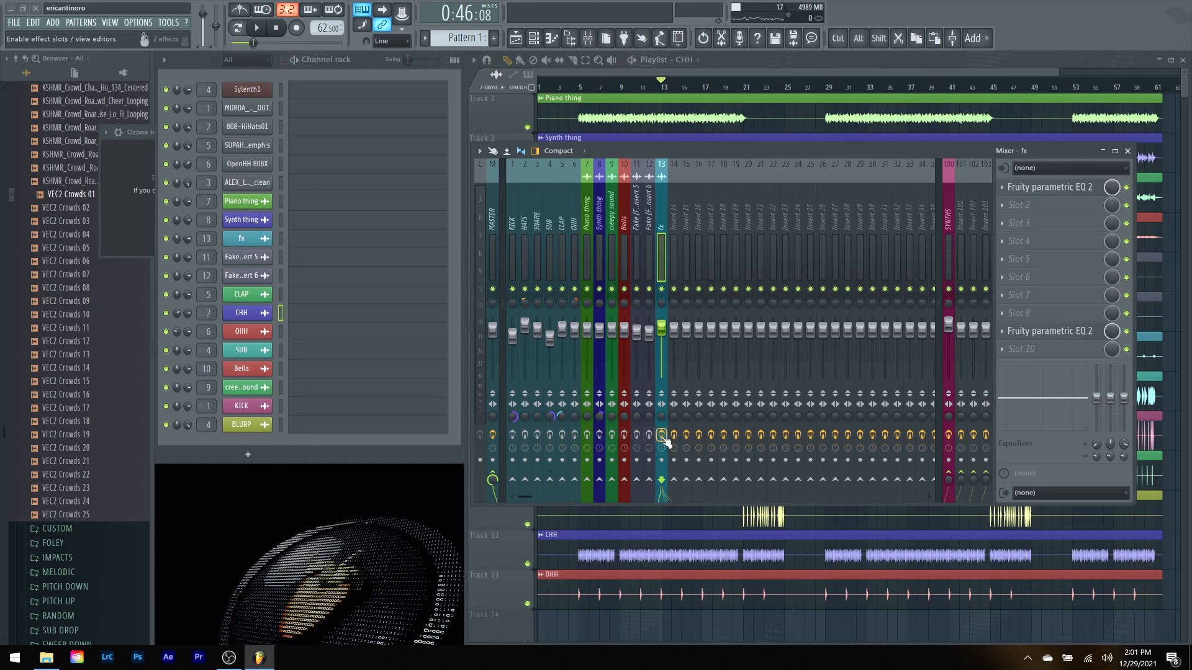
click(492, 239)
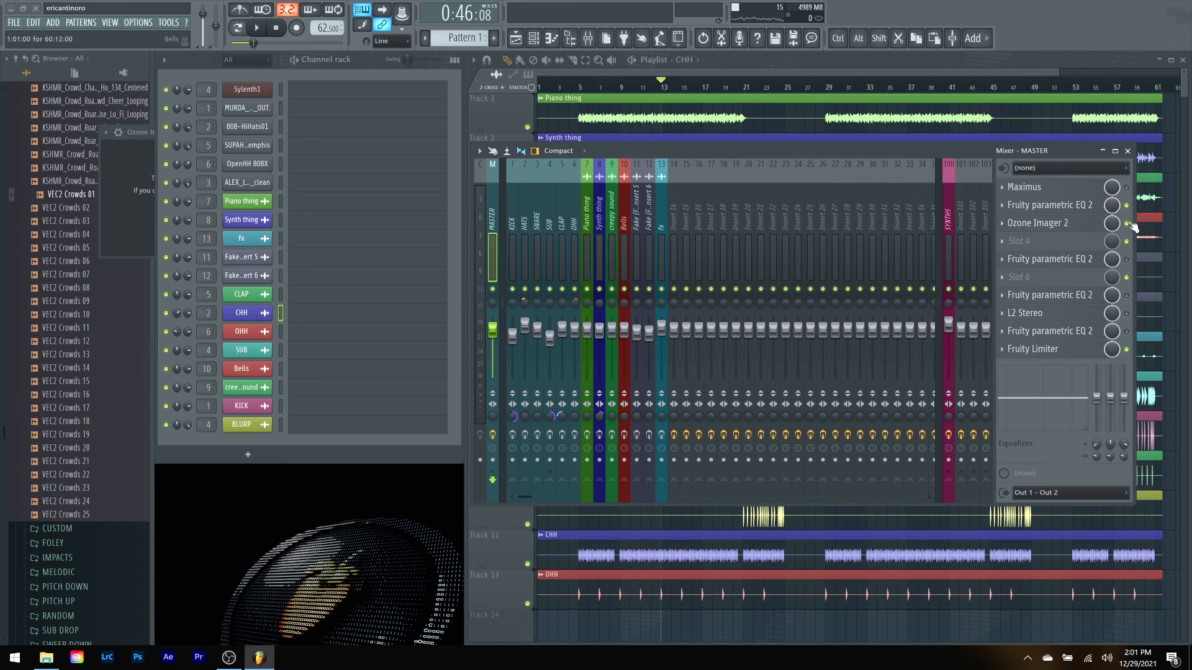
key(F9)
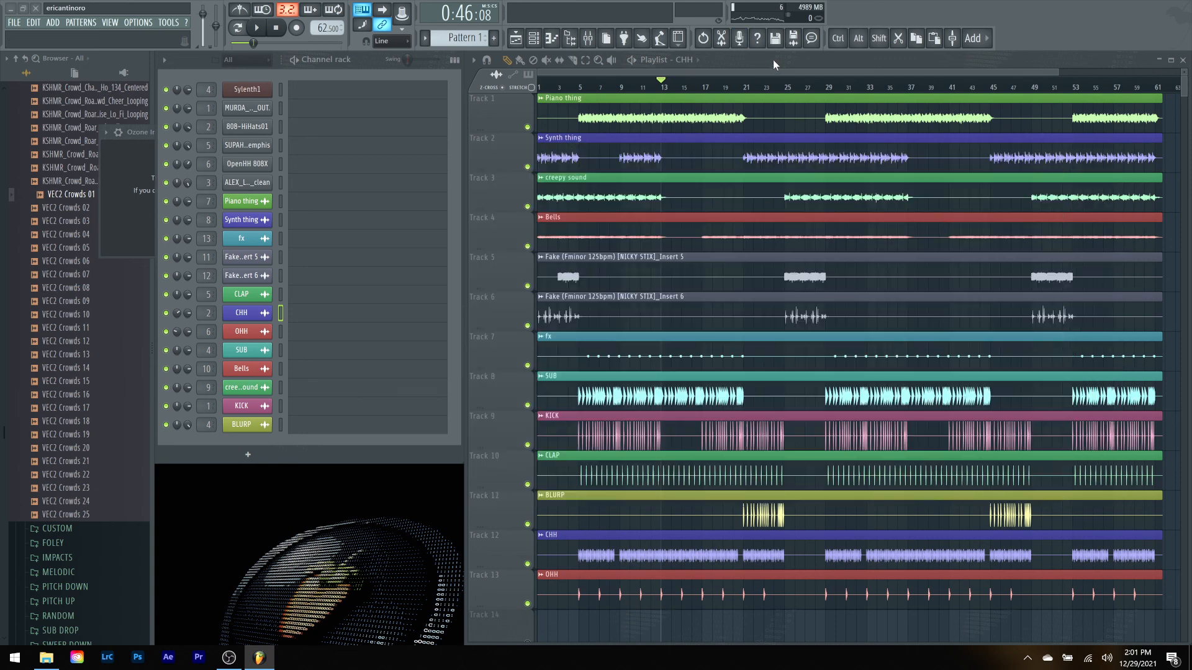
Step: Play the arrangement from bar 9 to hear the mix with the effects bypassed
click(619, 81)
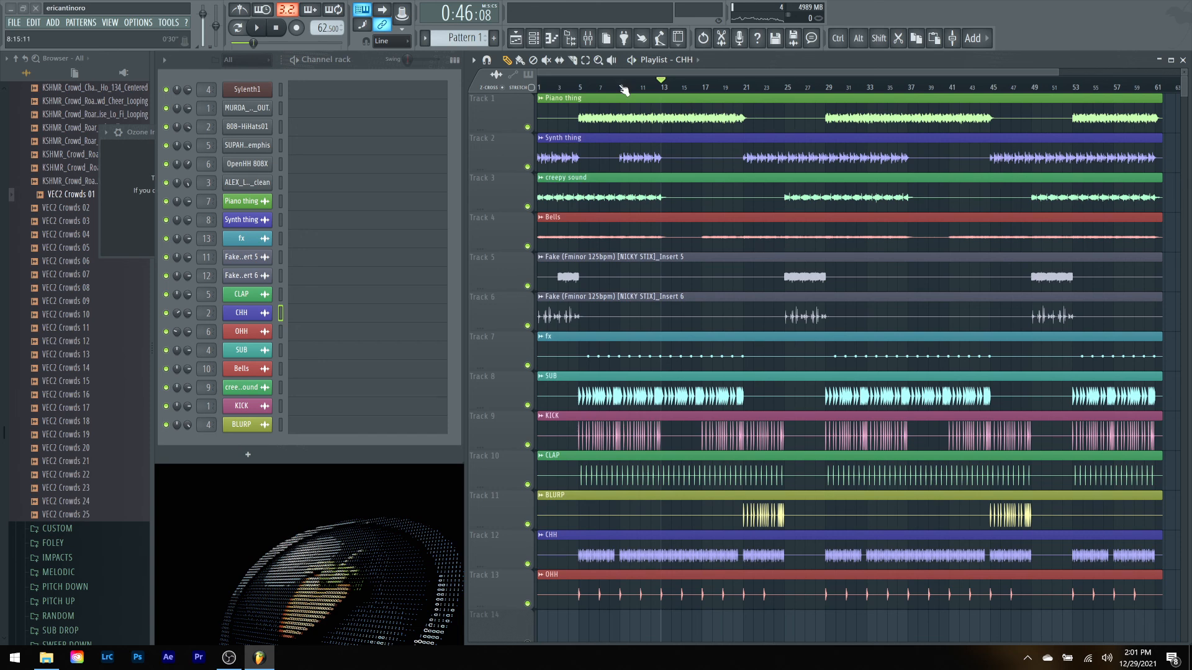
key(space)
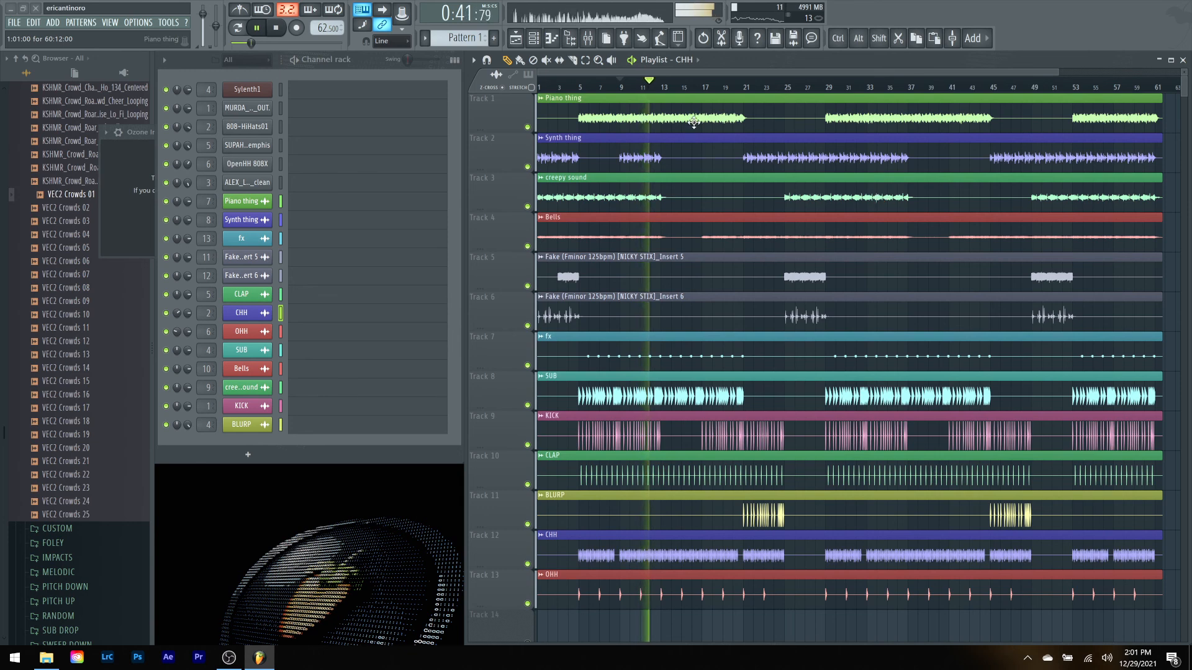
key(space)
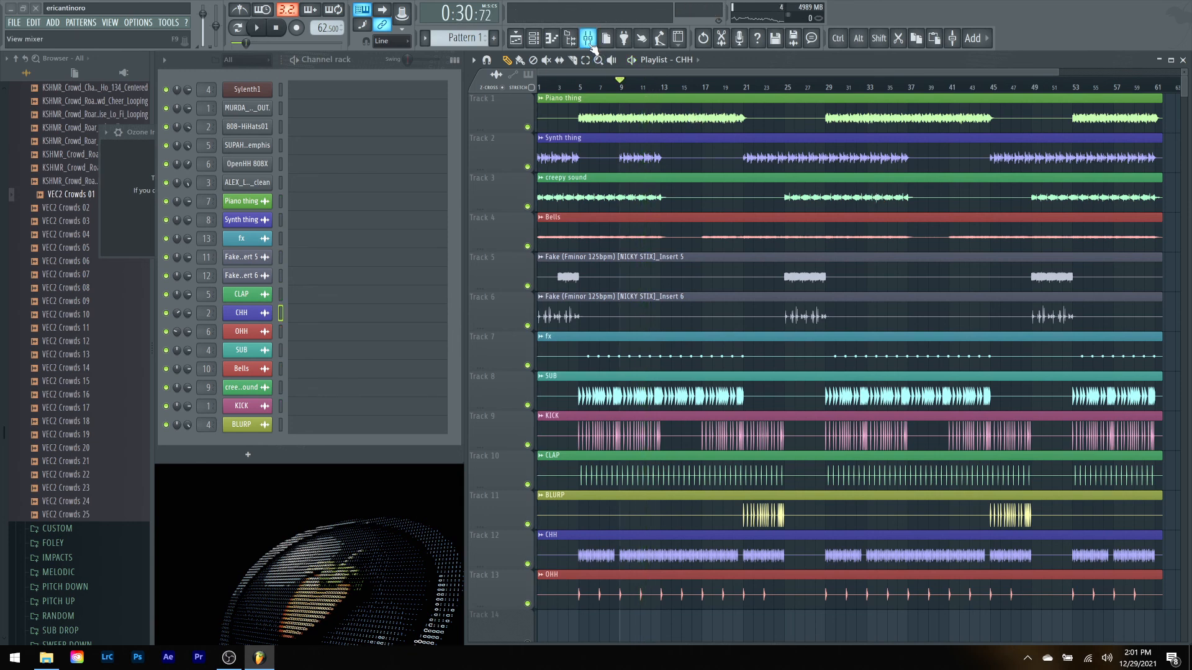
Step: Re-enable the effects on the mixer tracks from KICK to fx and the bypassed plugins on the MASTER track
click(589, 39)
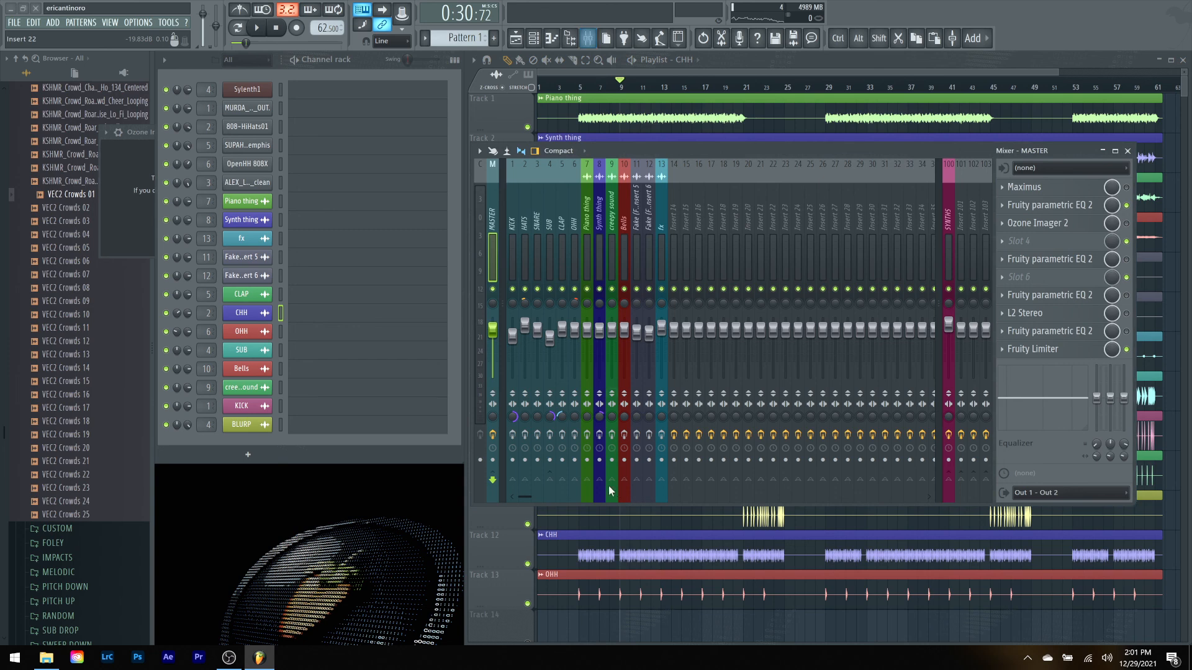
click(525, 436)
click(538, 436)
click(550, 436)
click(575, 436)
click(586, 436)
click(598, 435)
click(611, 436)
click(601, 437)
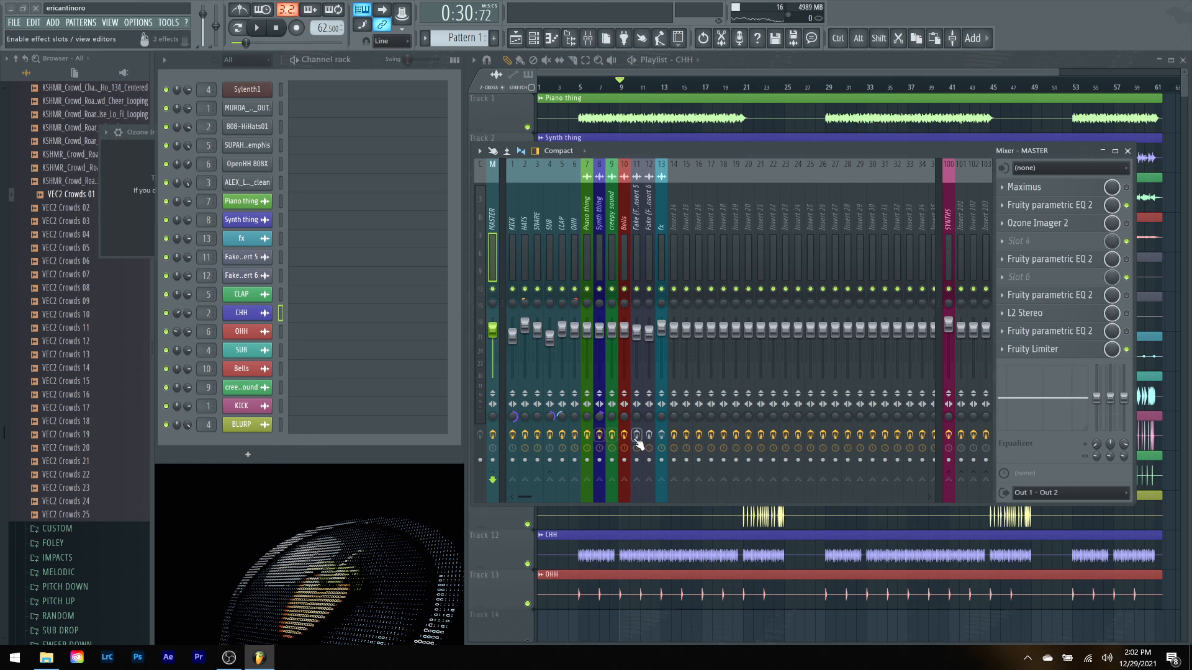
click(649, 436)
click(661, 435)
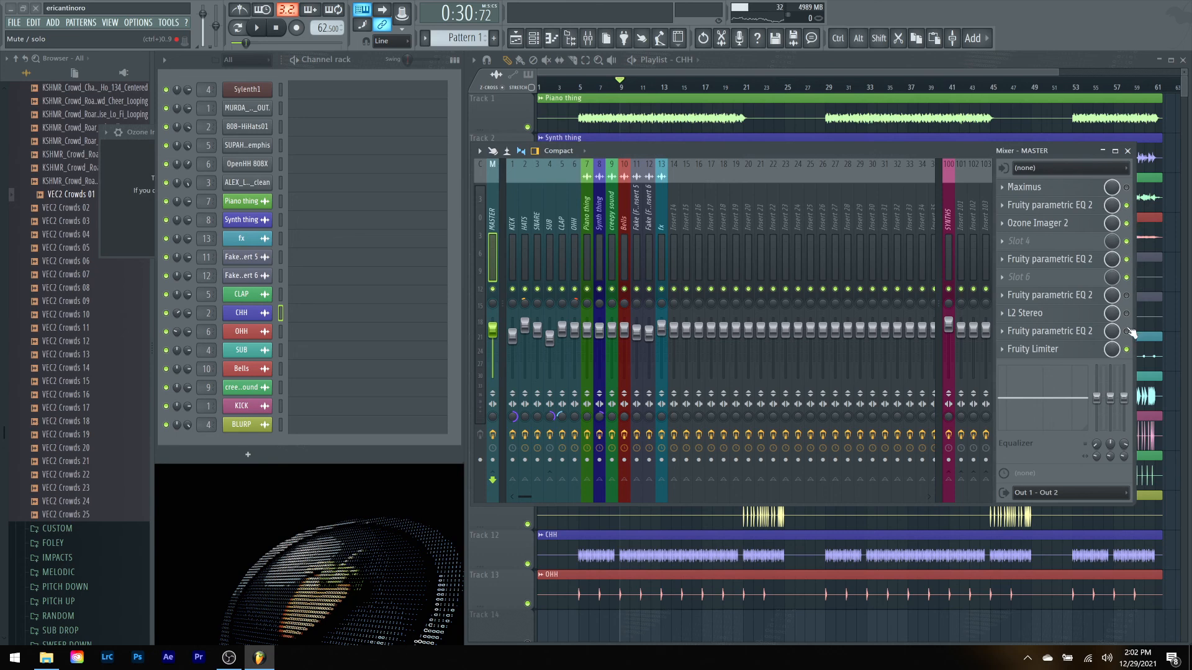
Step: Check the MASTER track's slot 7 EQ, then play the mix from bar 9 with the effects back on
click(1015, 296)
click(1015, 296)
key(F9)
key(space)
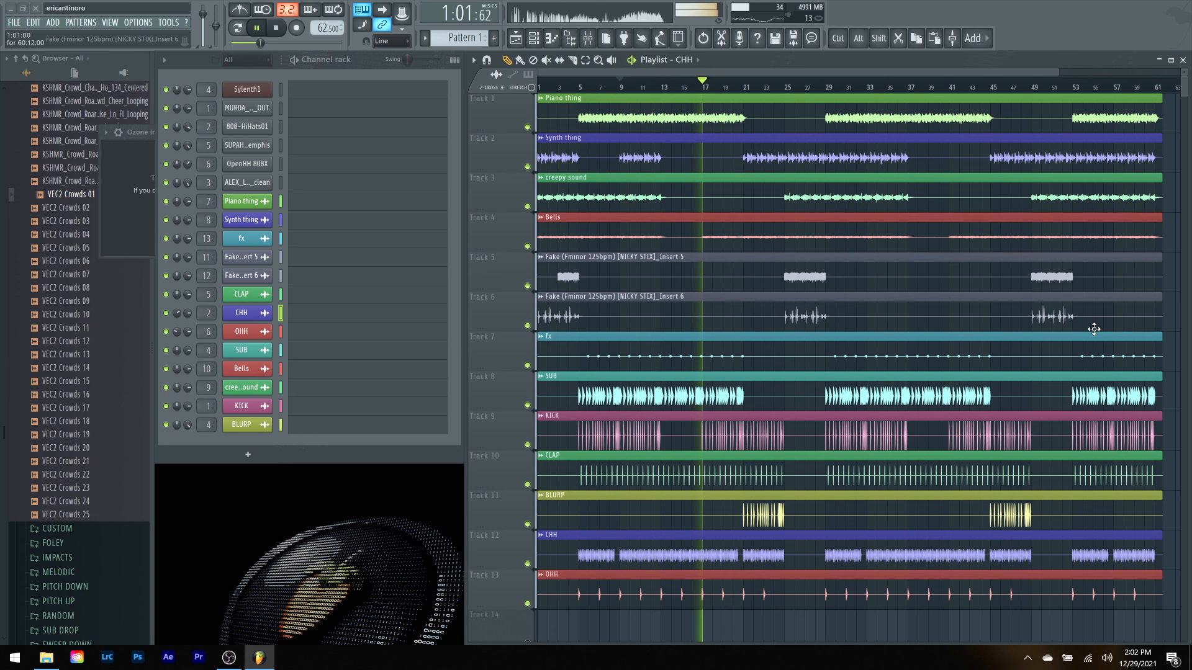
key(space)
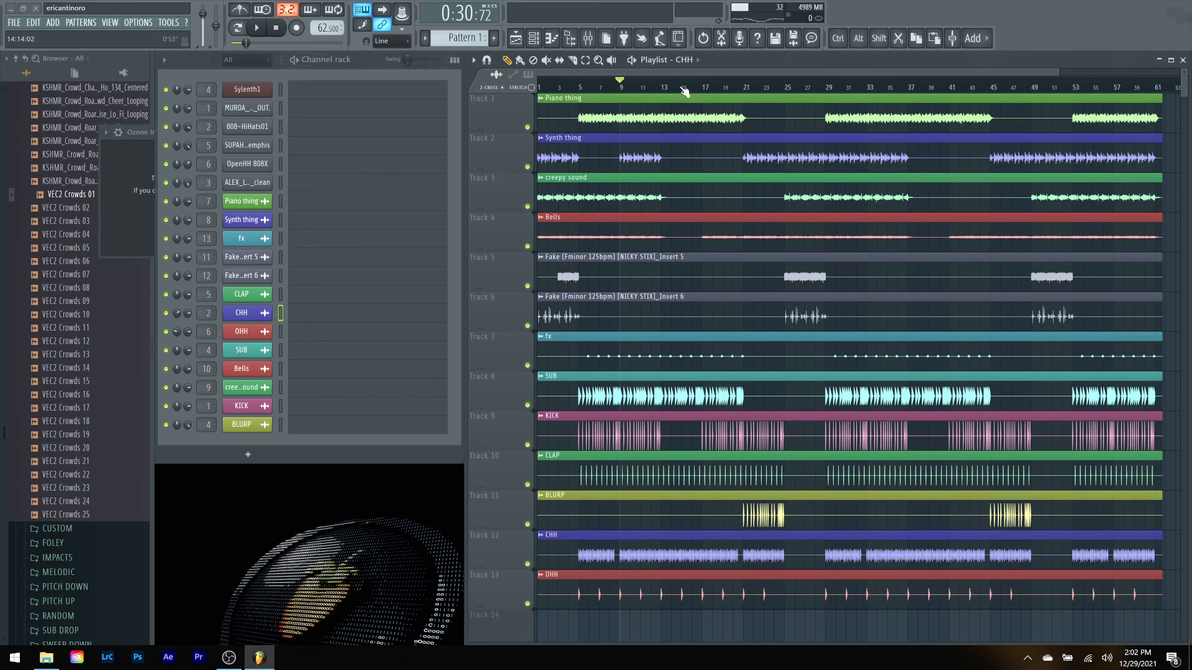
Step: Set the playback position between bars 15 and 16, solo the SUB track in the playlist and play it briefly
scroll(681, 94, up, 6)
scroll(684, 91, up, 3)
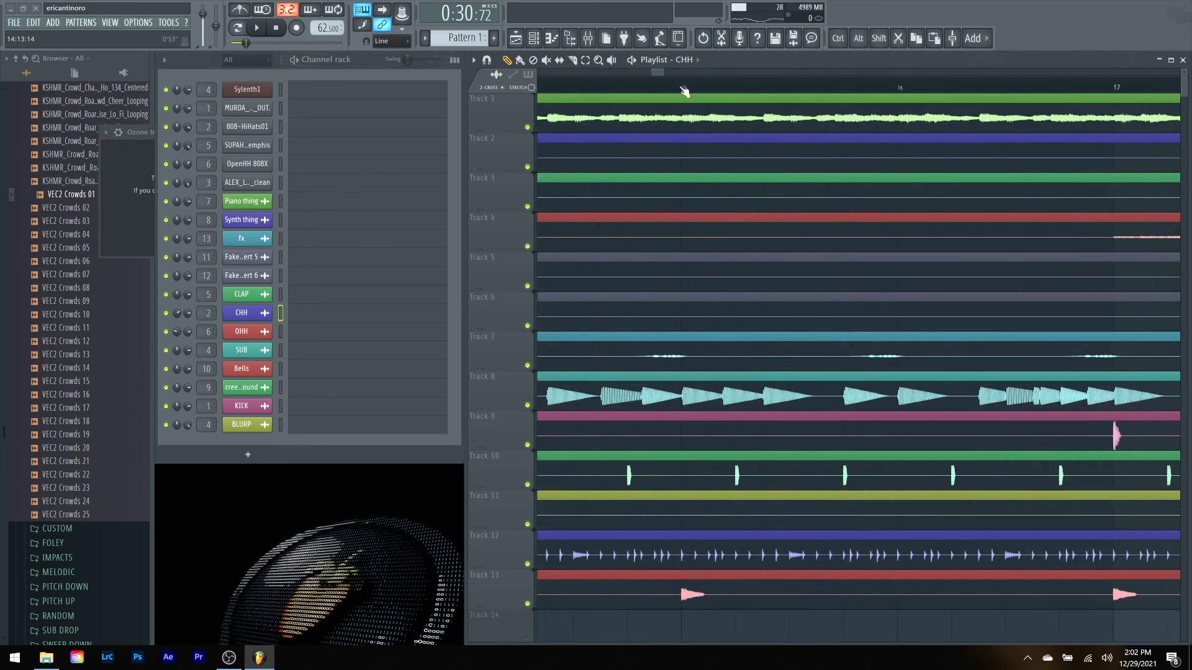
scroll(684, 91, up, 4)
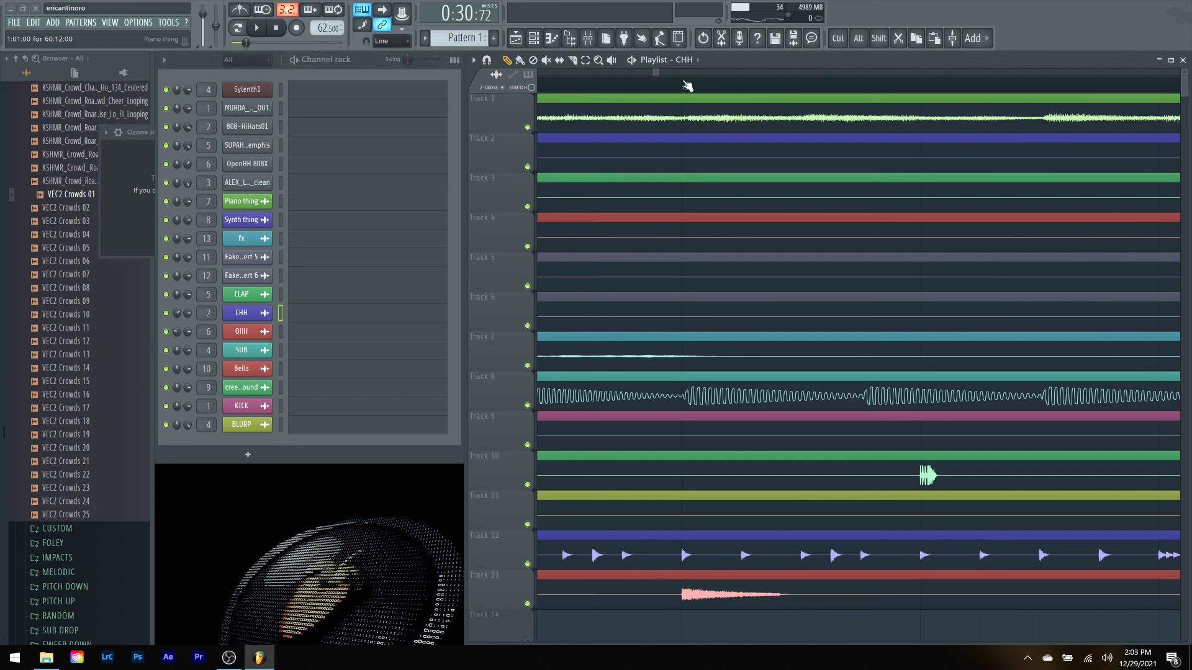
scroll(685, 91, down, 4)
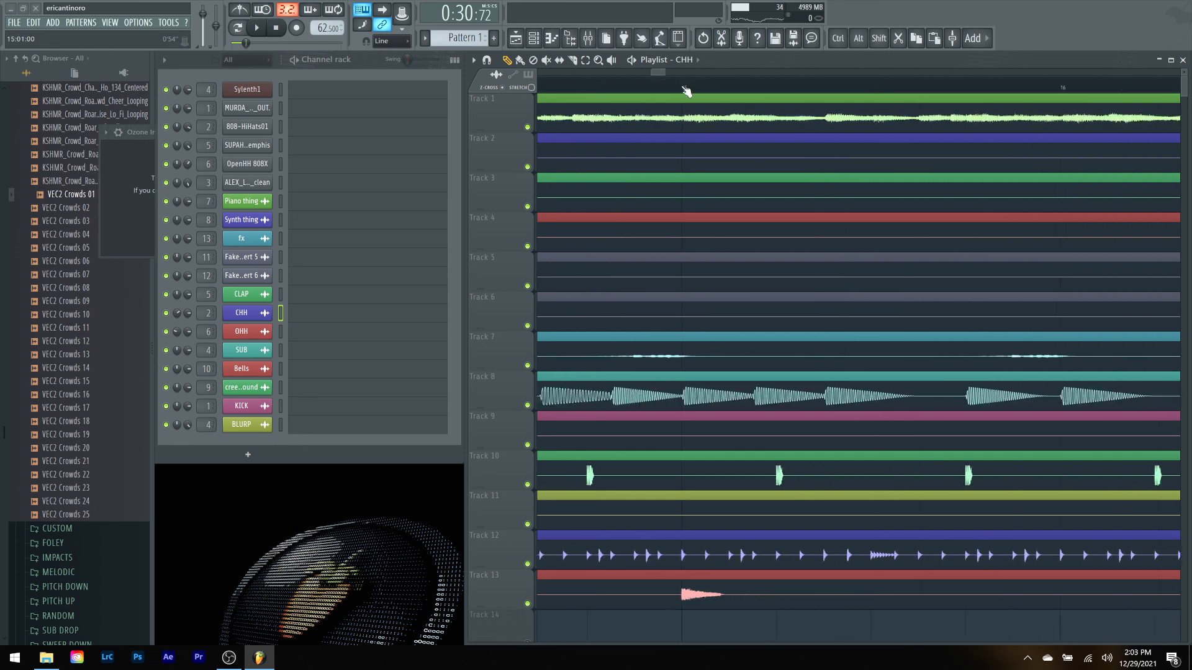
click(902, 94)
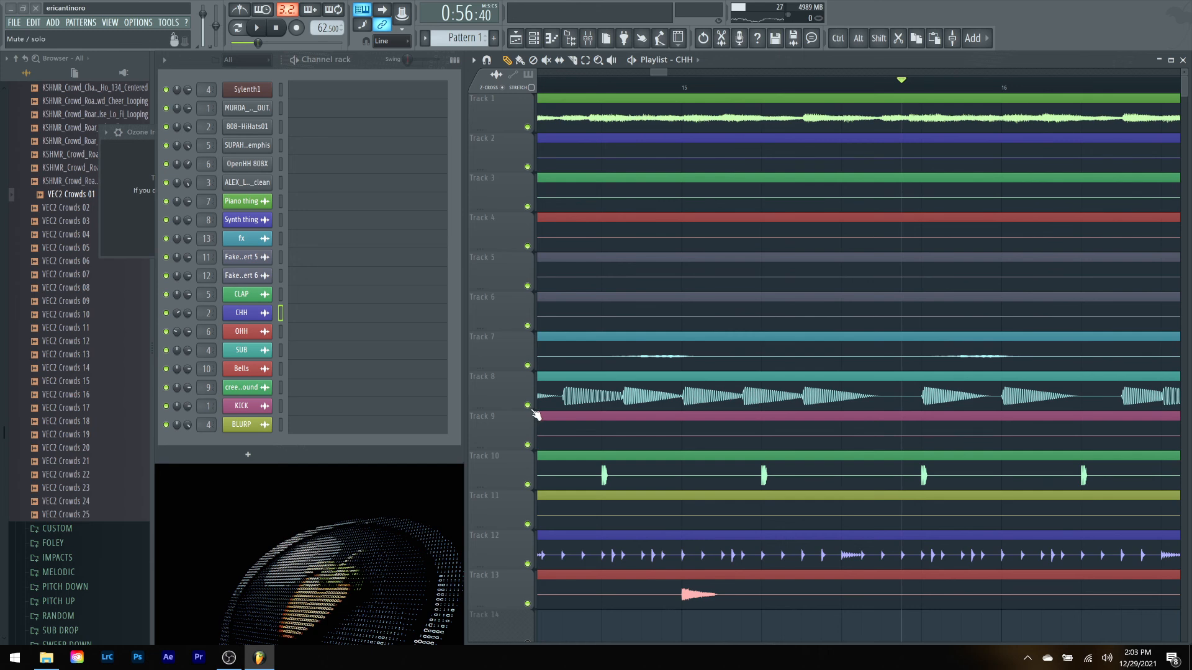
ctrl+click(533, 412)
key(space)
key(space)
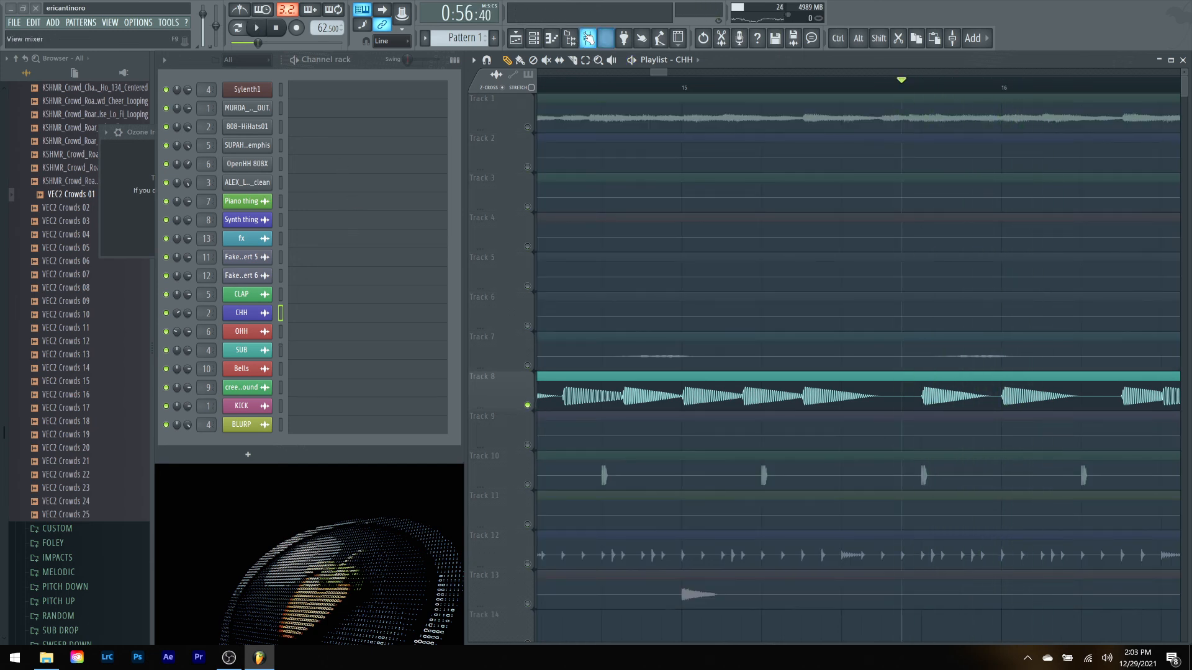
Step: Move the SUB mixer track's Fruity Limiter down one slot and load Transient Master into slot 3
click(588, 38)
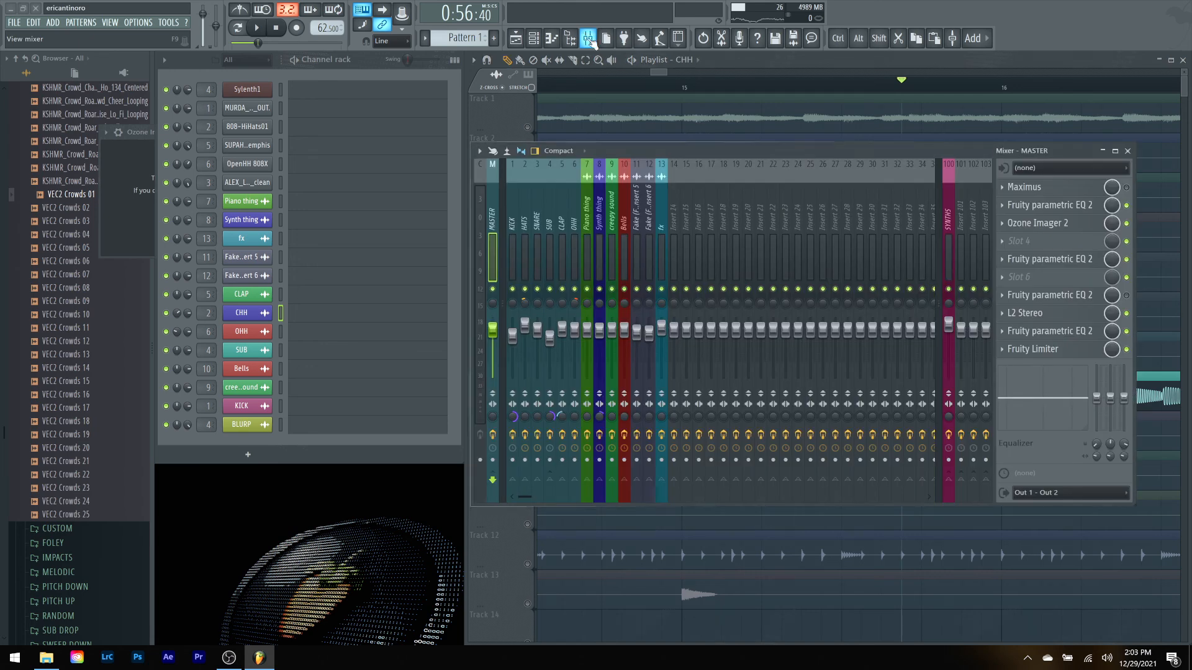
click(551, 265)
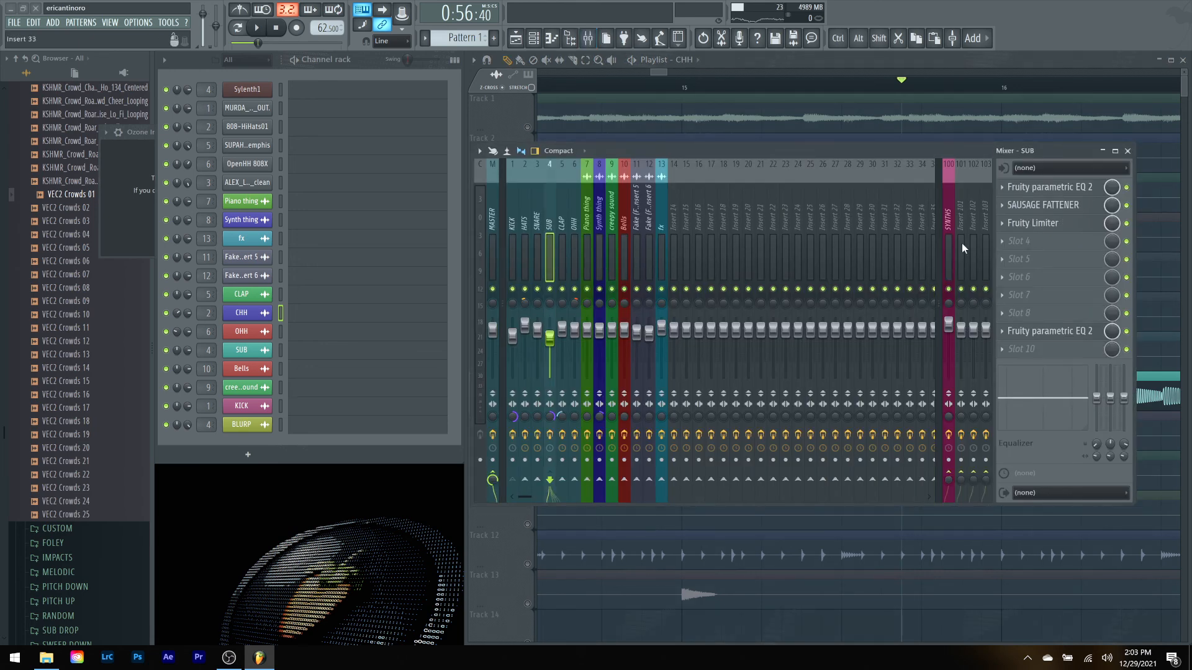
click(1004, 228)
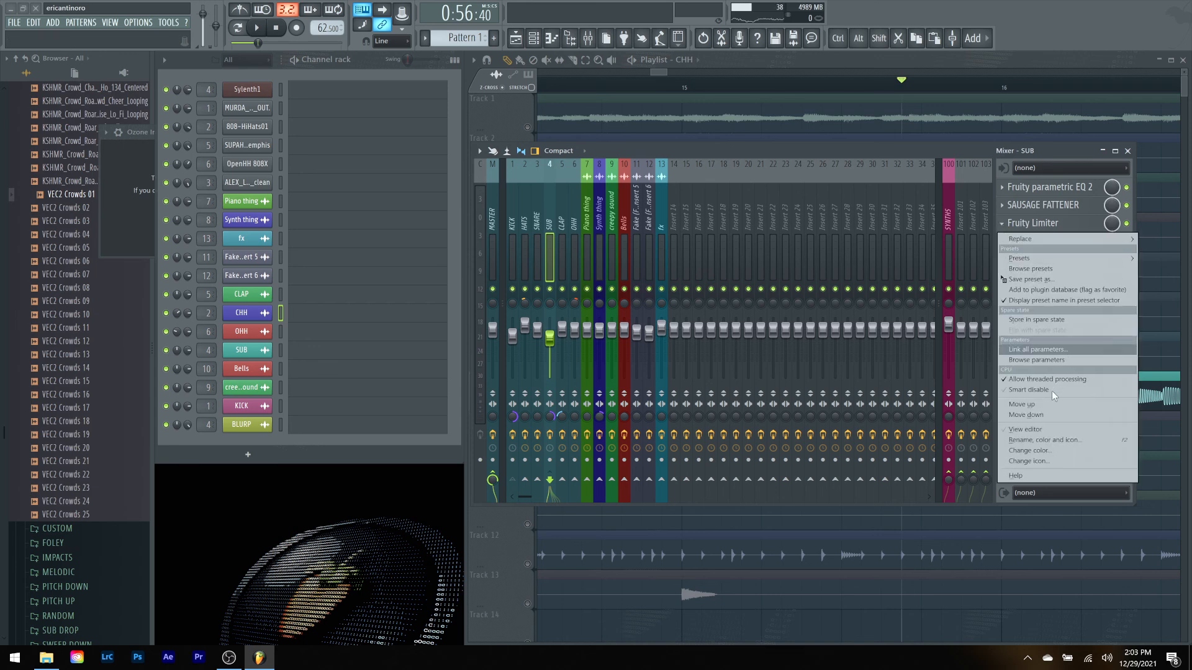
click(1043, 413)
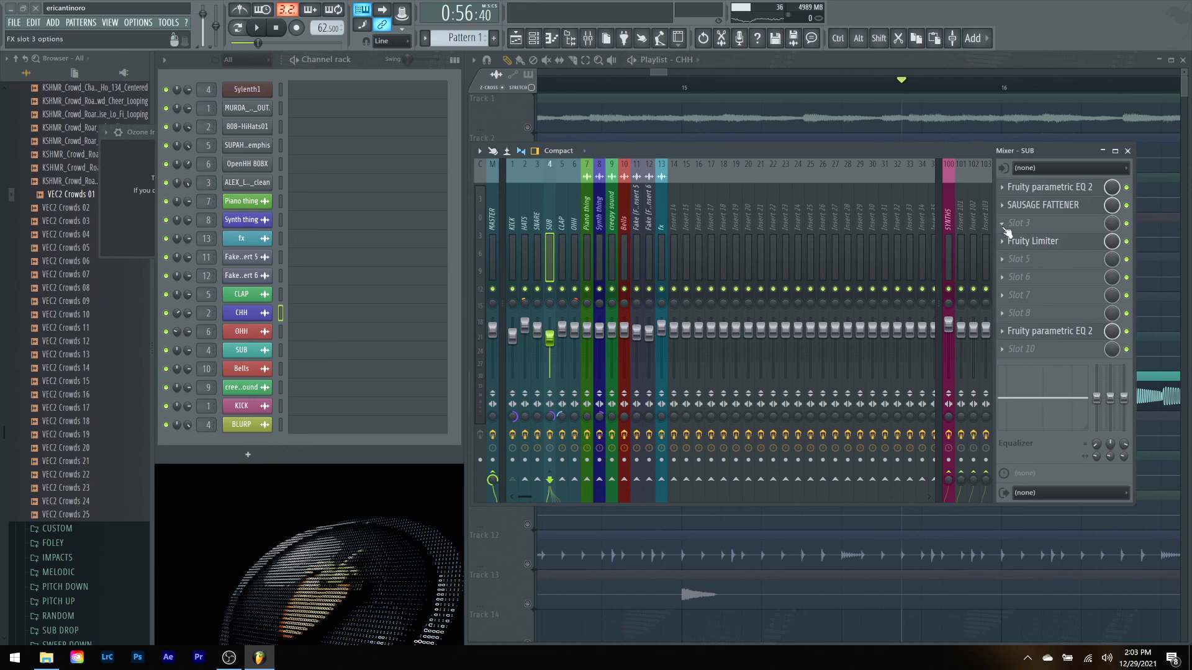
click(1000, 224)
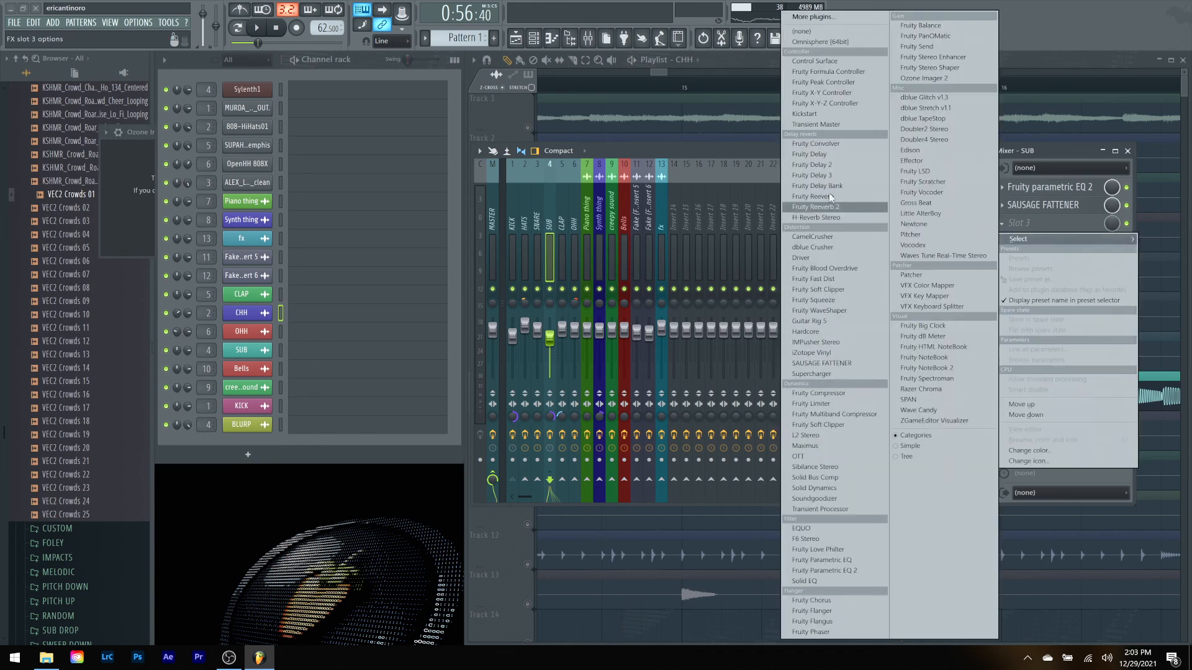
click(831, 126)
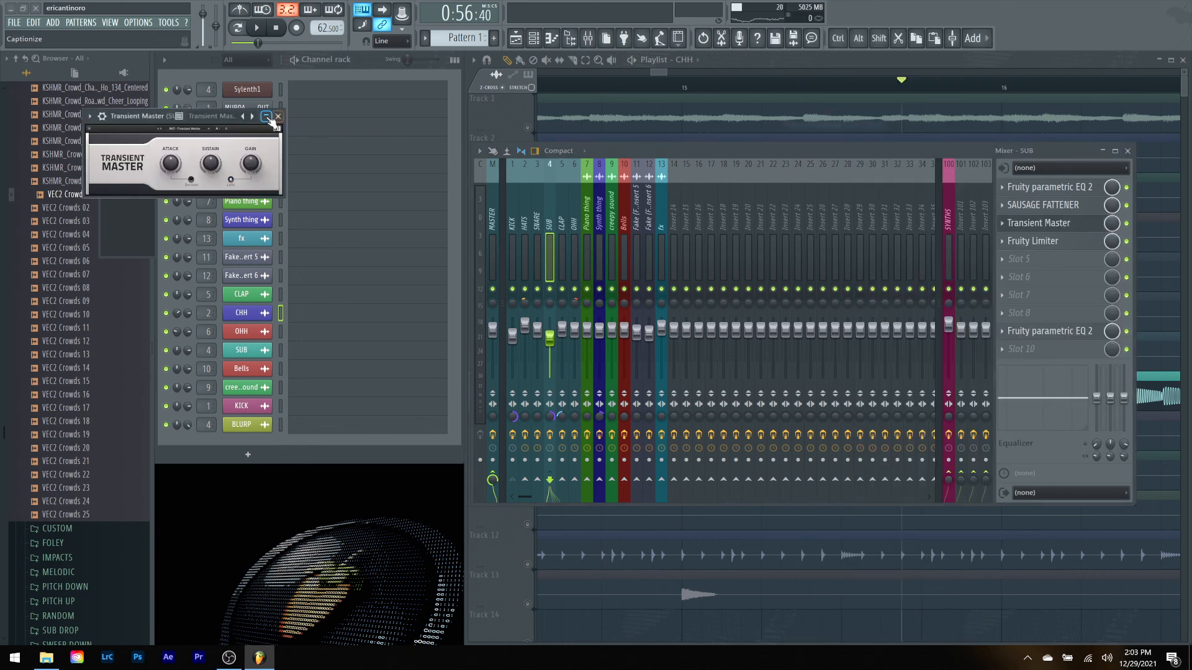
drag(215, 122, 486, 162)
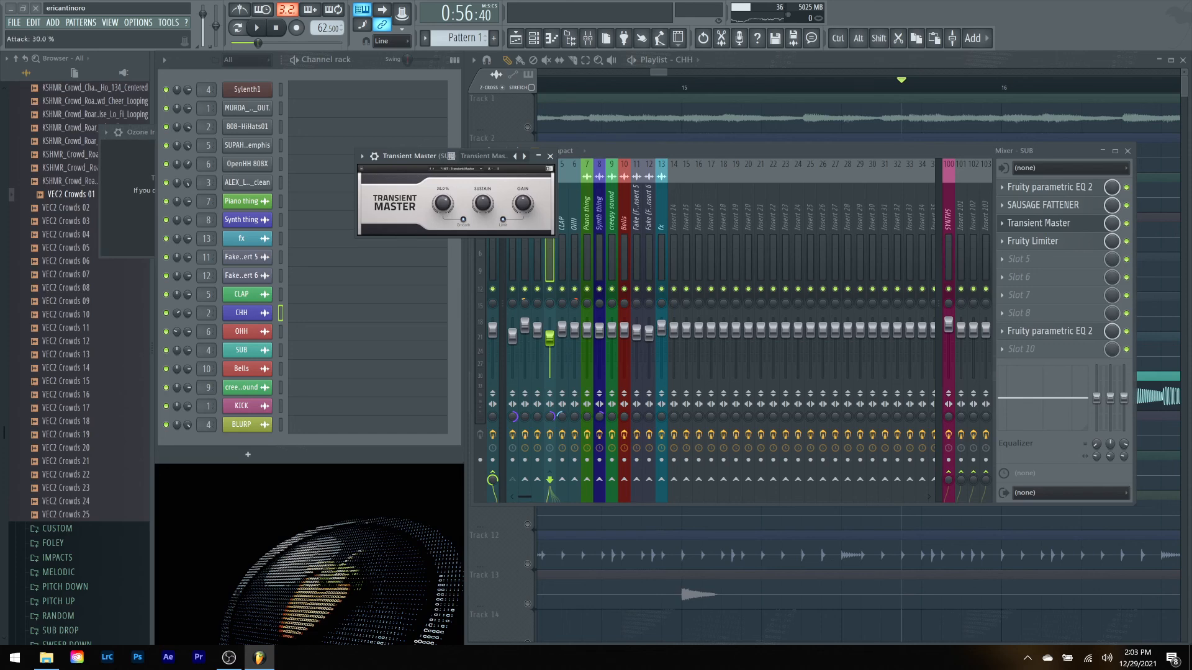
Step: Audition the soloed SUB with Transient Master's Attack at 100%, then set the Attack to 75% and listen again
key(space)
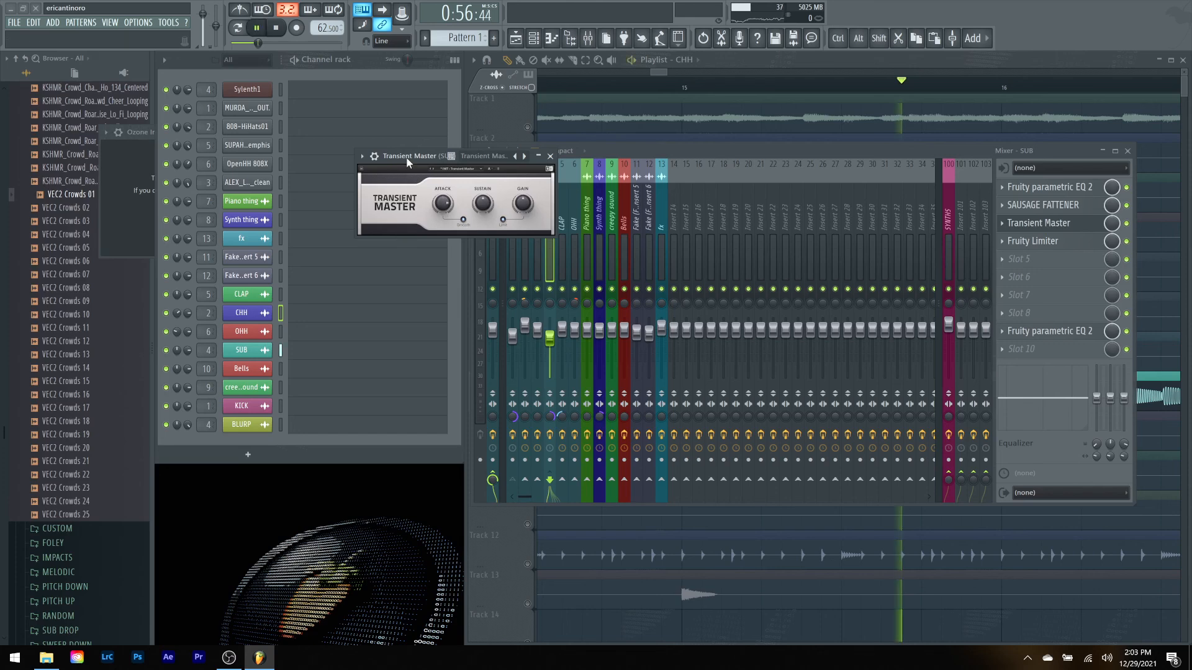
key(space)
key(space)
key(space)
drag(445, 206, 445, 202)
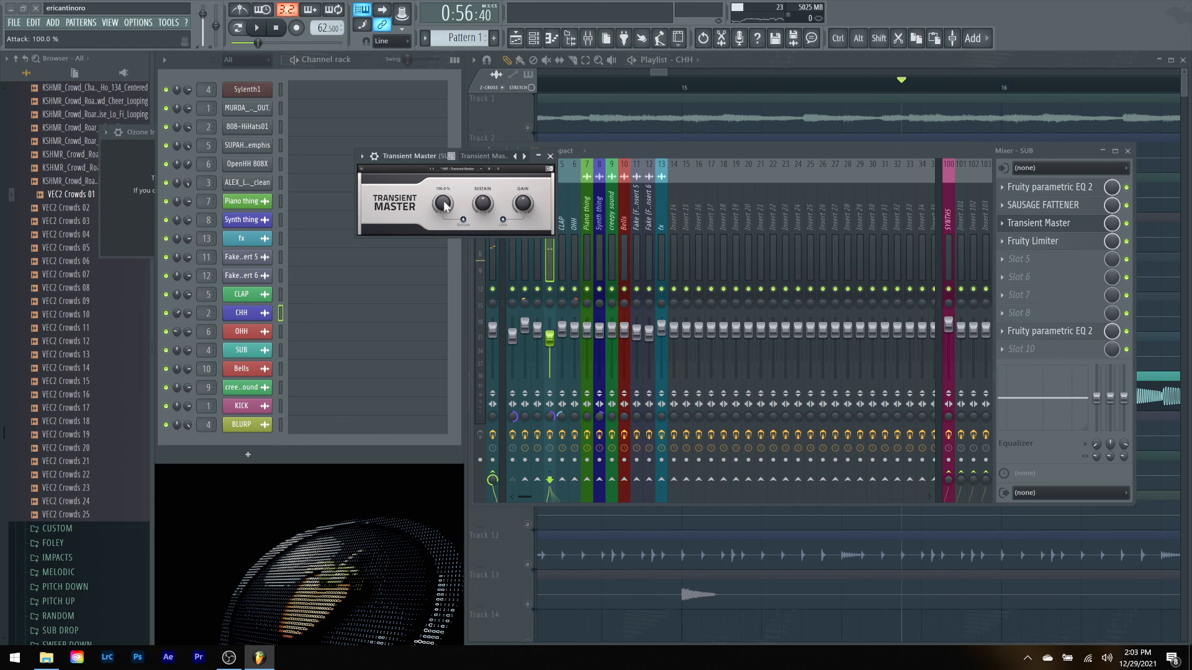
key(space)
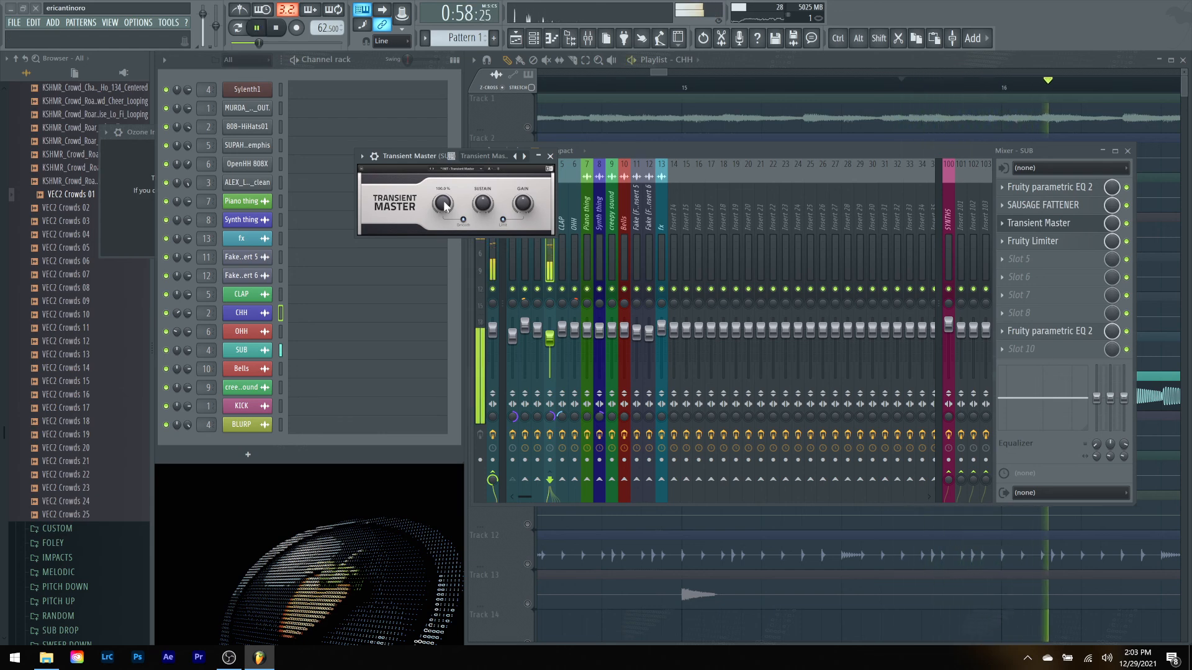
key(space)
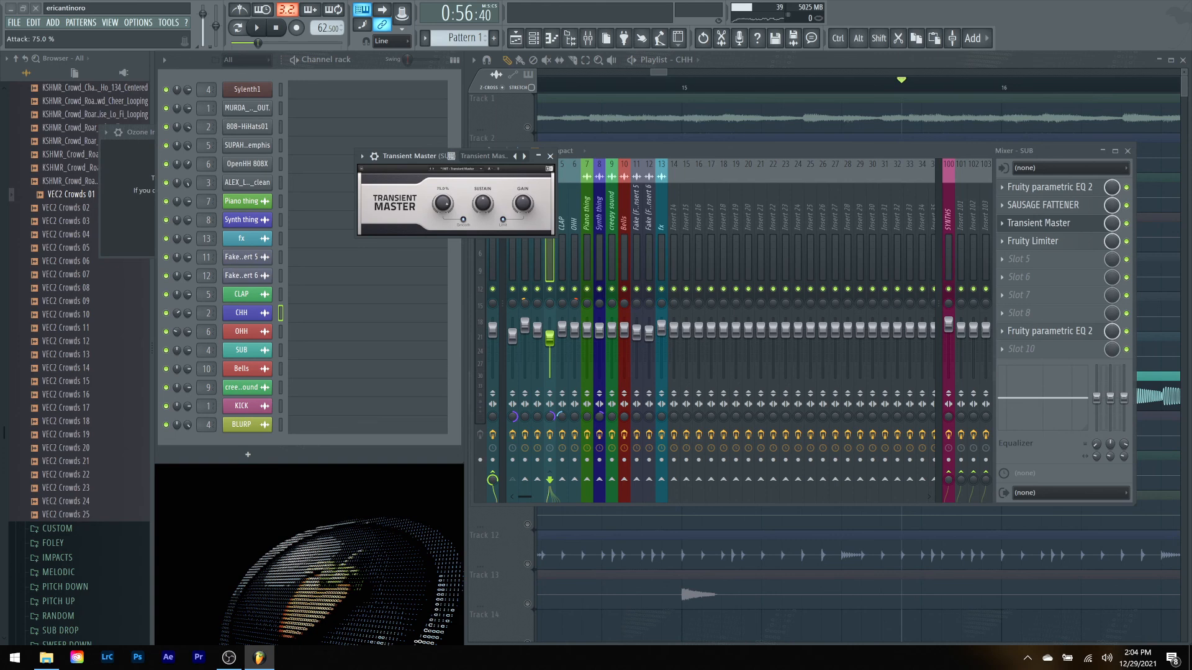
key(space)
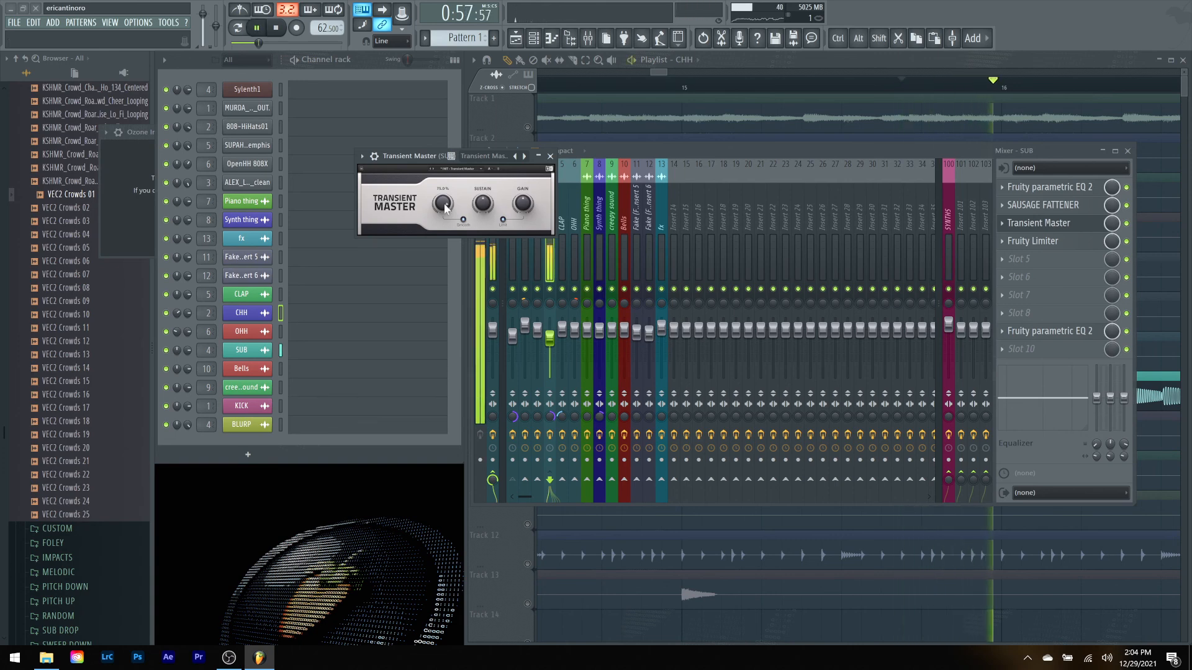
key(space)
Step: Unsolo the SUB track and play the full mix from bar 15 with Transient Master active
click(820, 66)
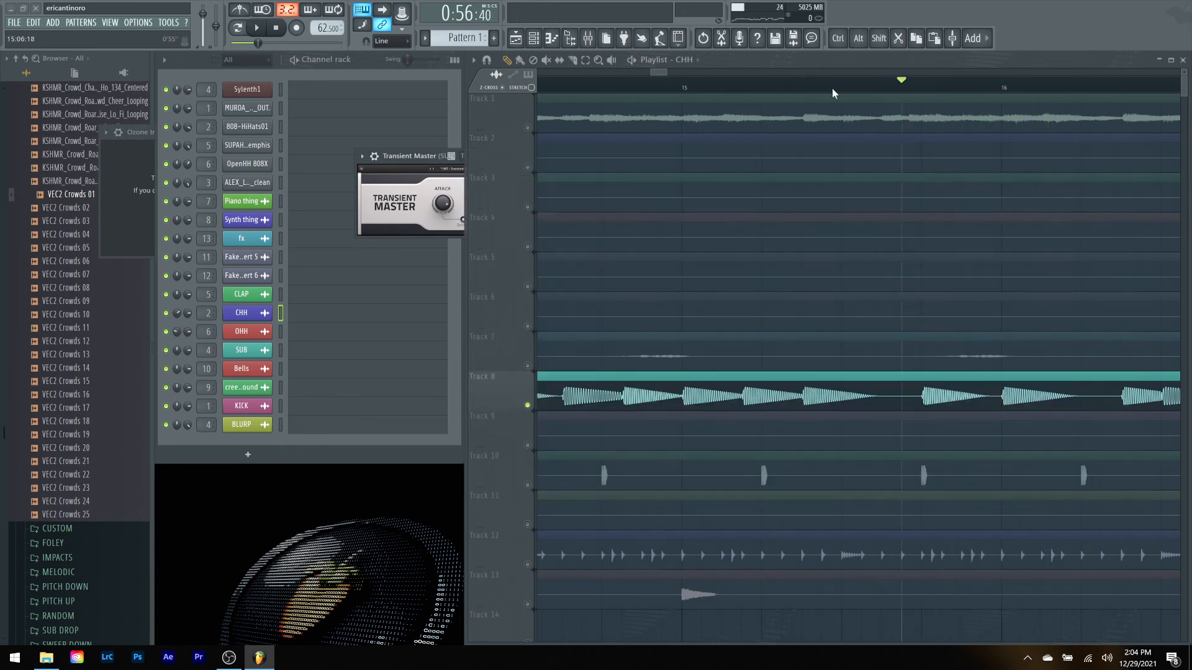
right_click(528, 406)
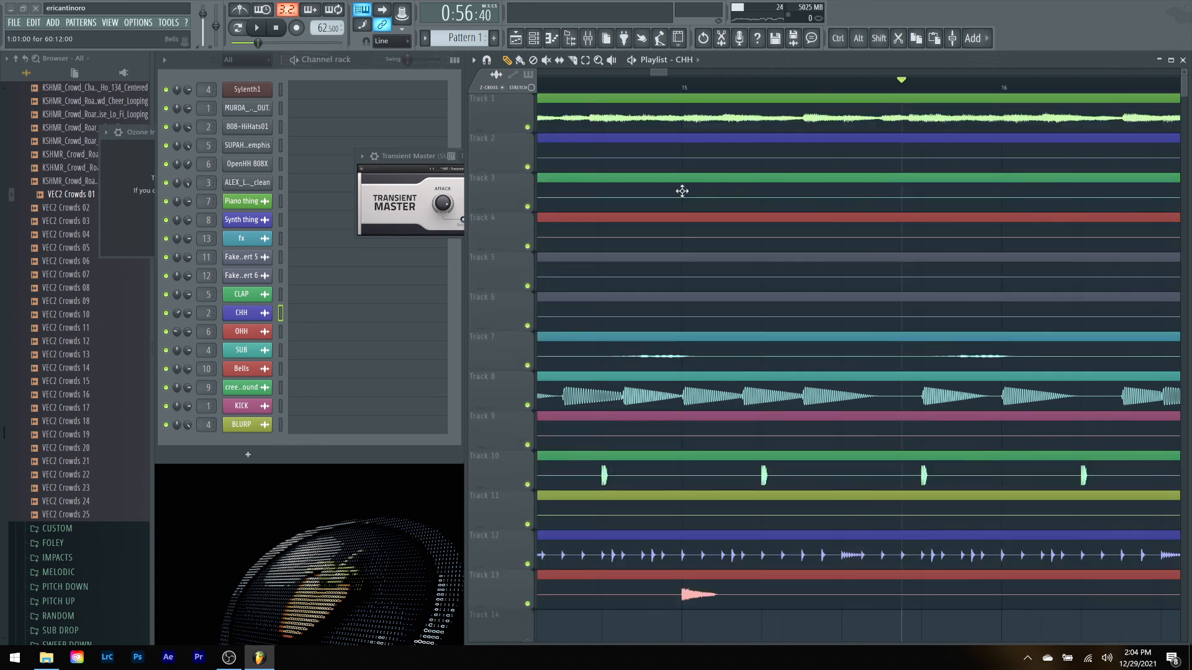
click(688, 84)
key(space)
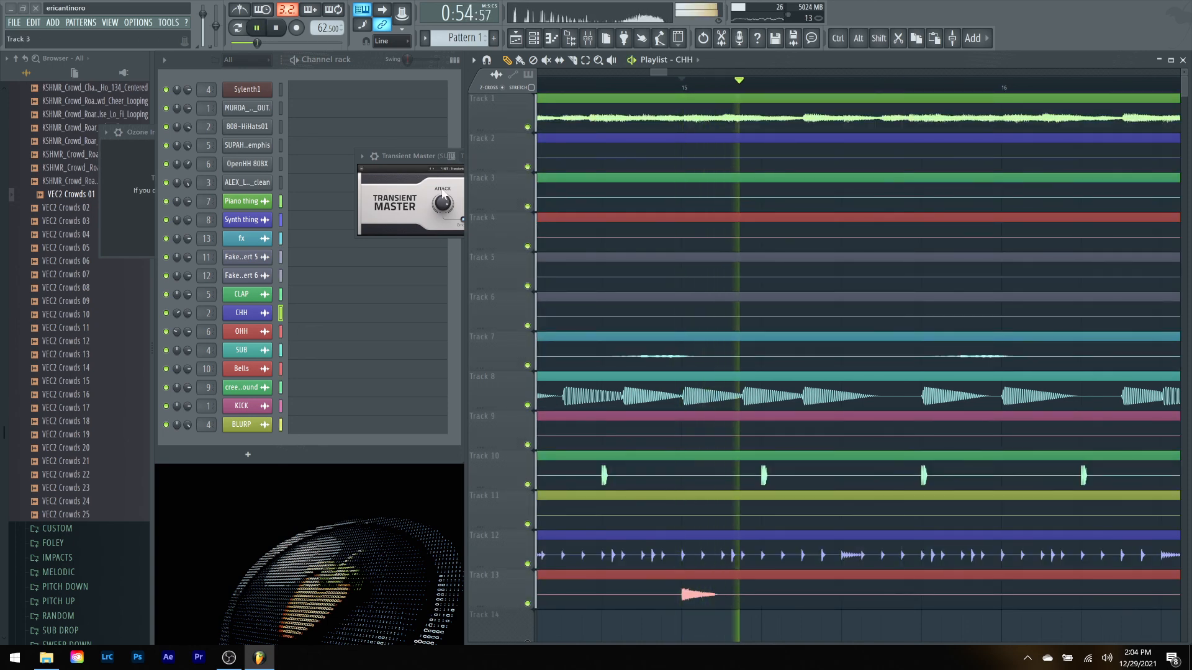
click(417, 157)
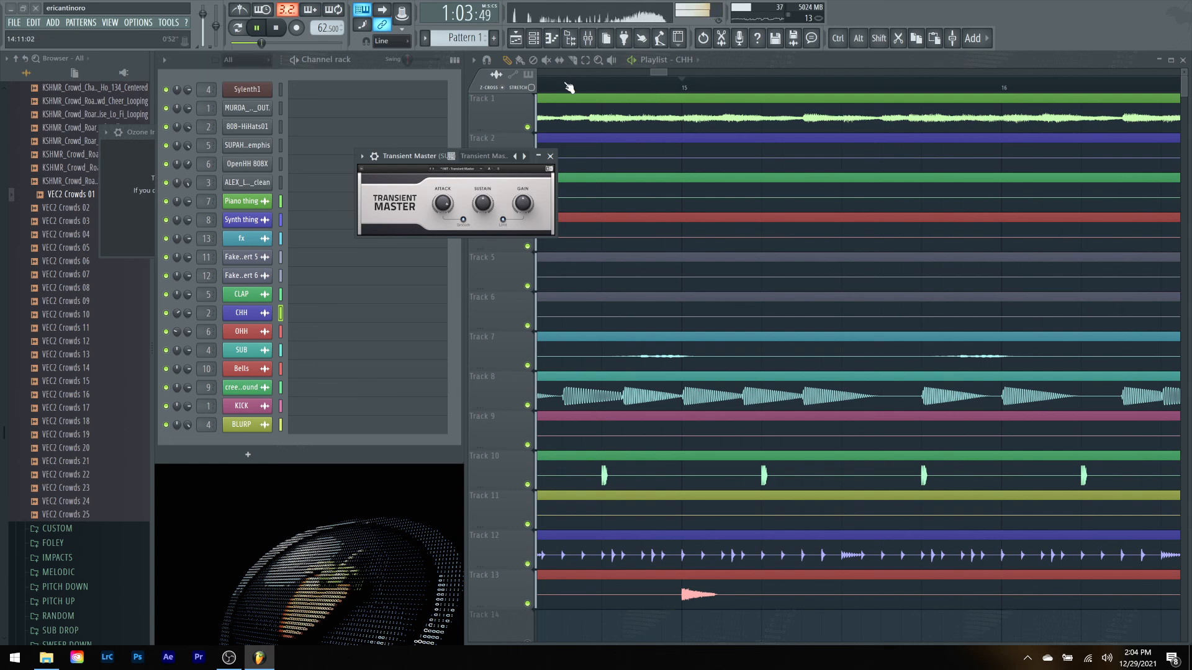
key(space)
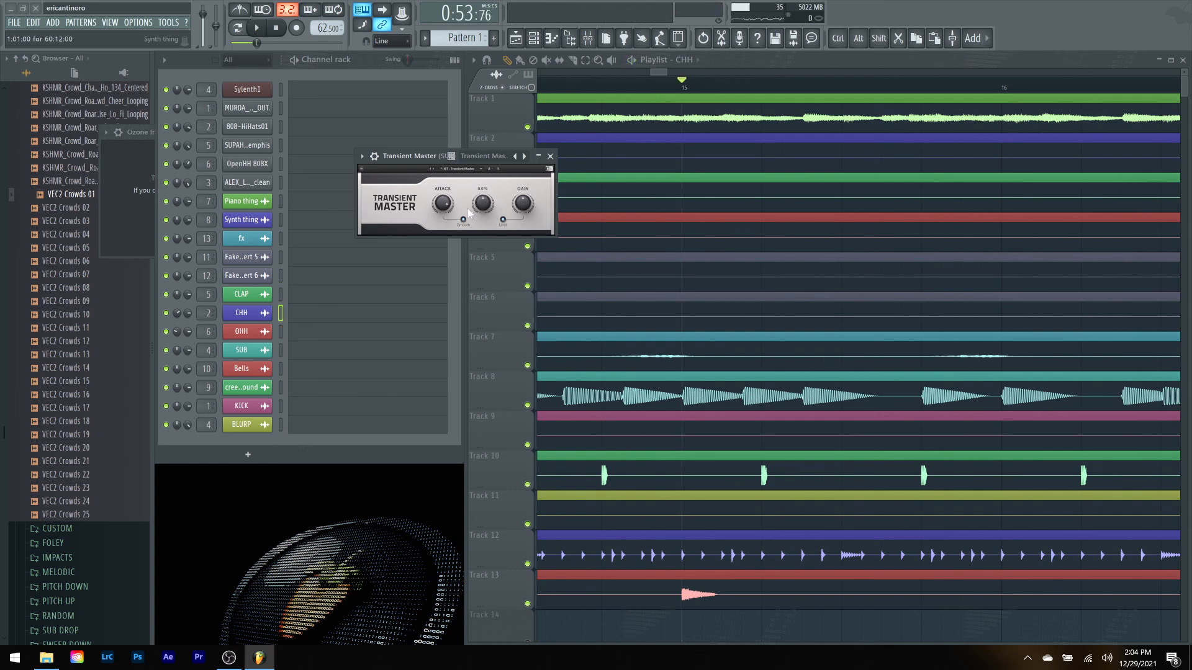
Step: Play the mix from bar 15 while comparing the SUB track with Transient Master bypassed and re-enabled
click(587, 38)
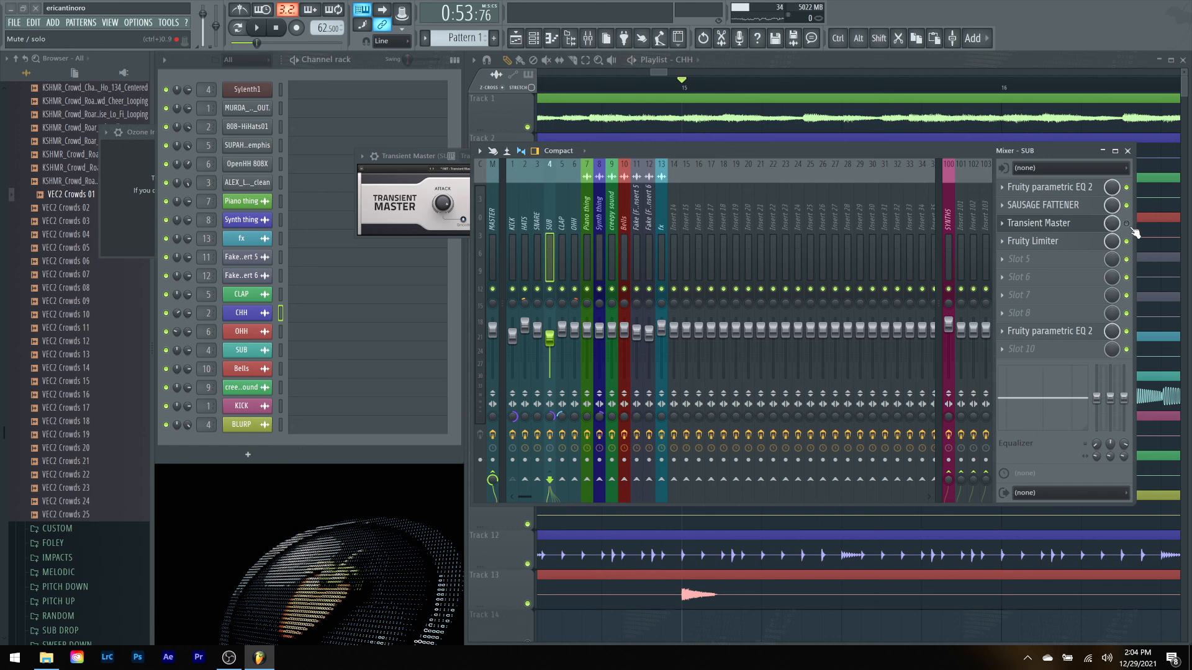
key(space)
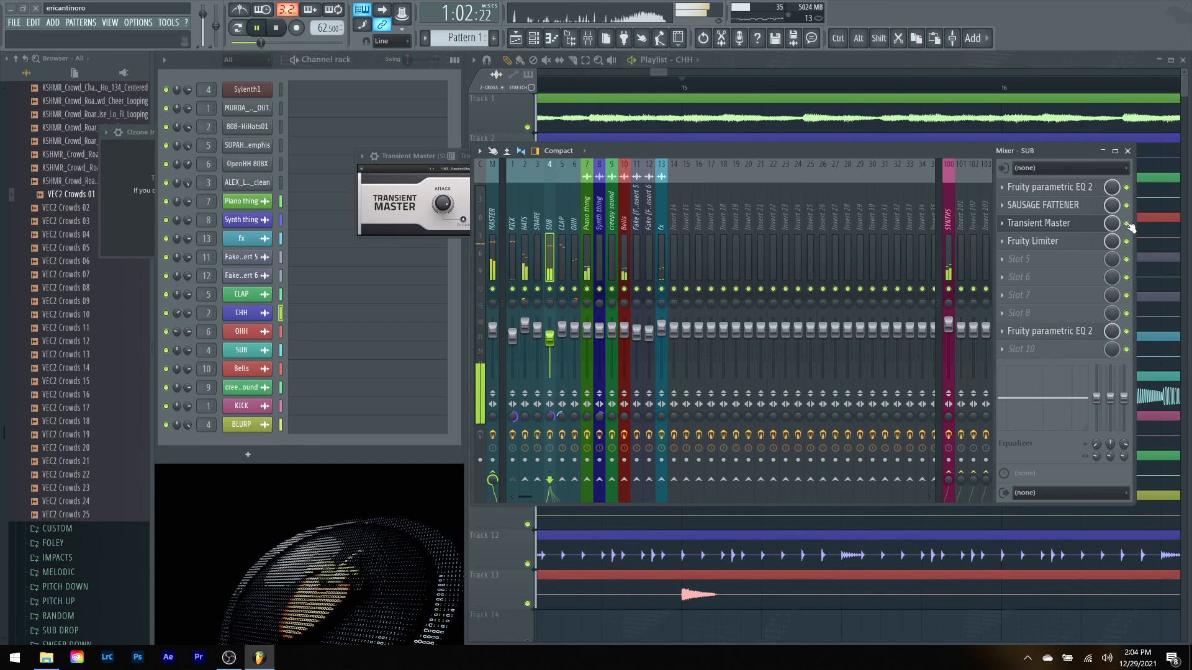
key(space)
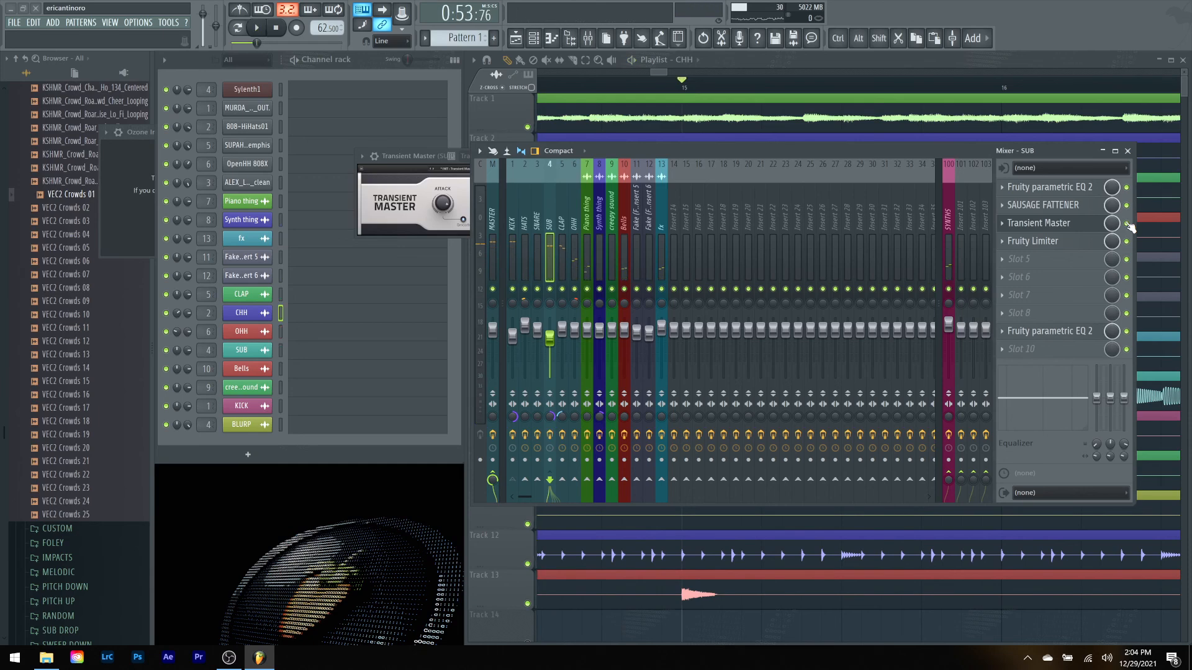
click(1056, 224)
click(793, 58)
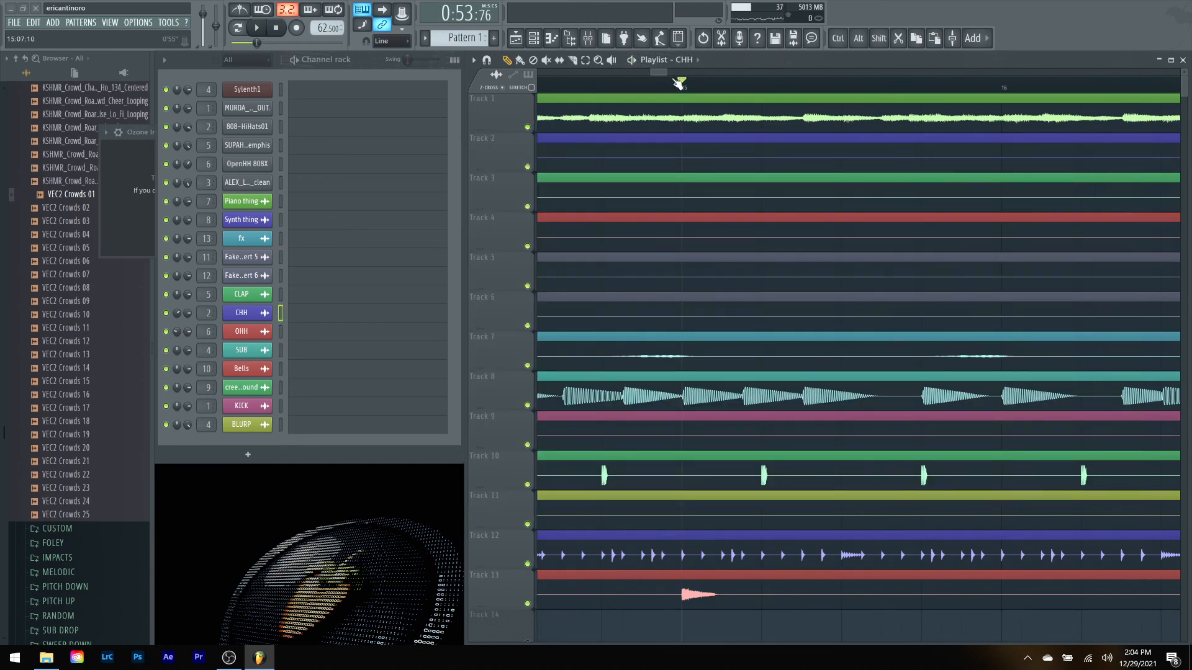
Step: Return playback to the start of the arrangement and play the finished mix from bar 1
drag(667, 75, 939, 75)
drag(734, 75, 486, 74)
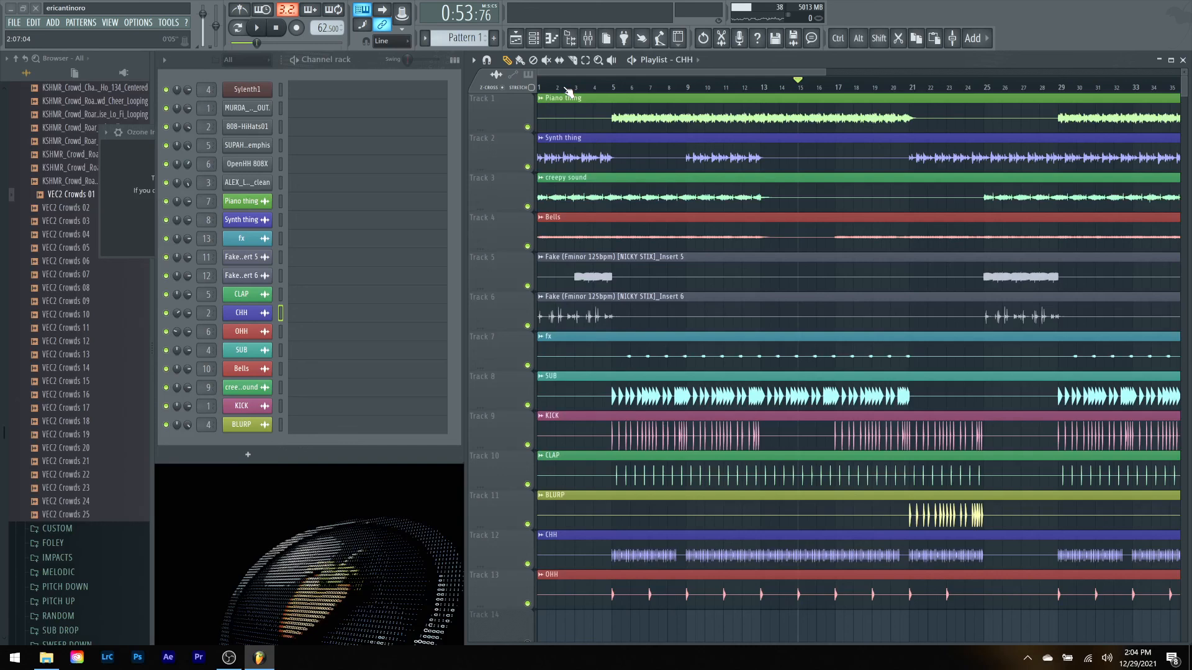
drag(565, 88, 500, 93)
key(space)
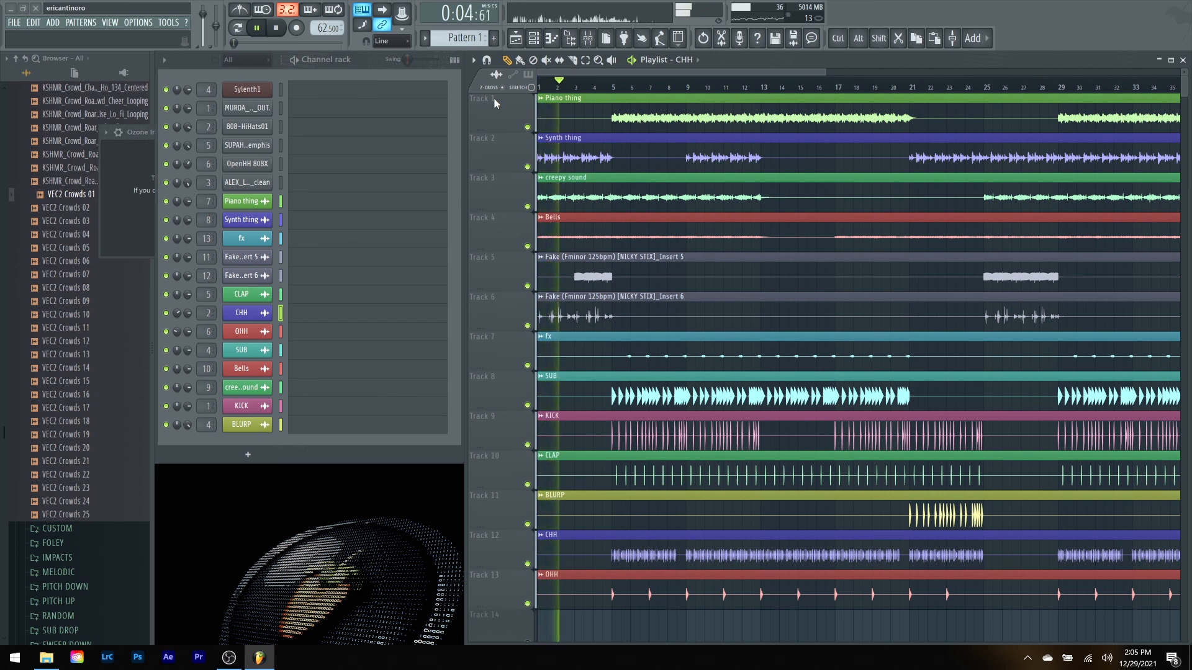
key(space)
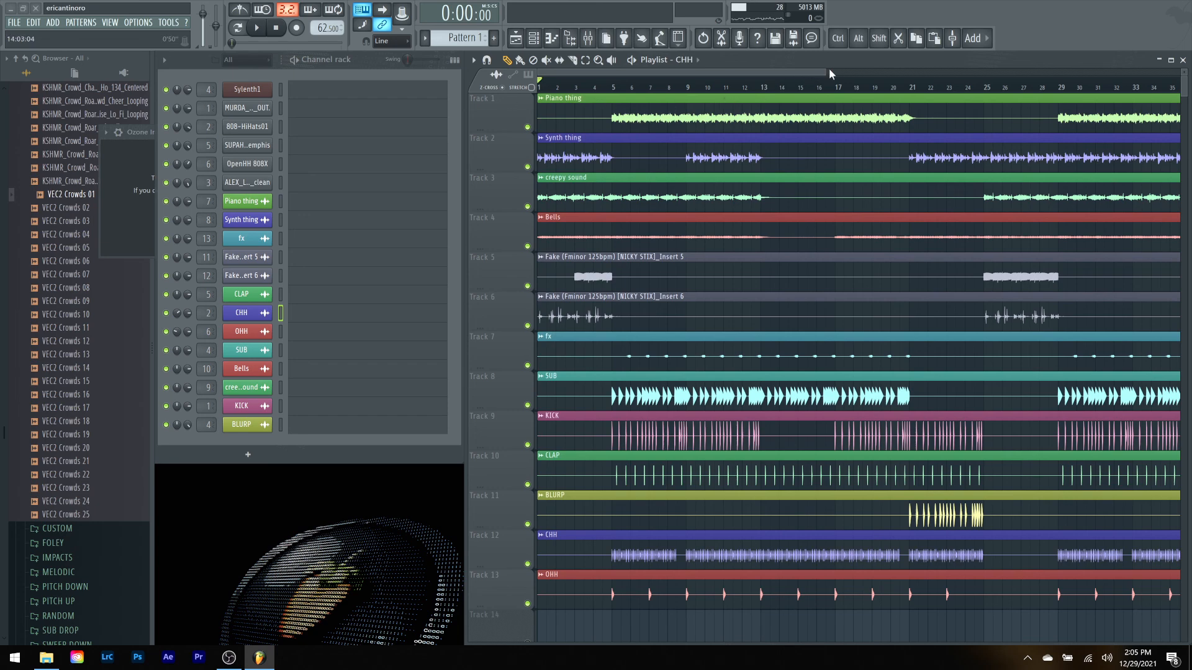
drag(828, 70, 1064, 69)
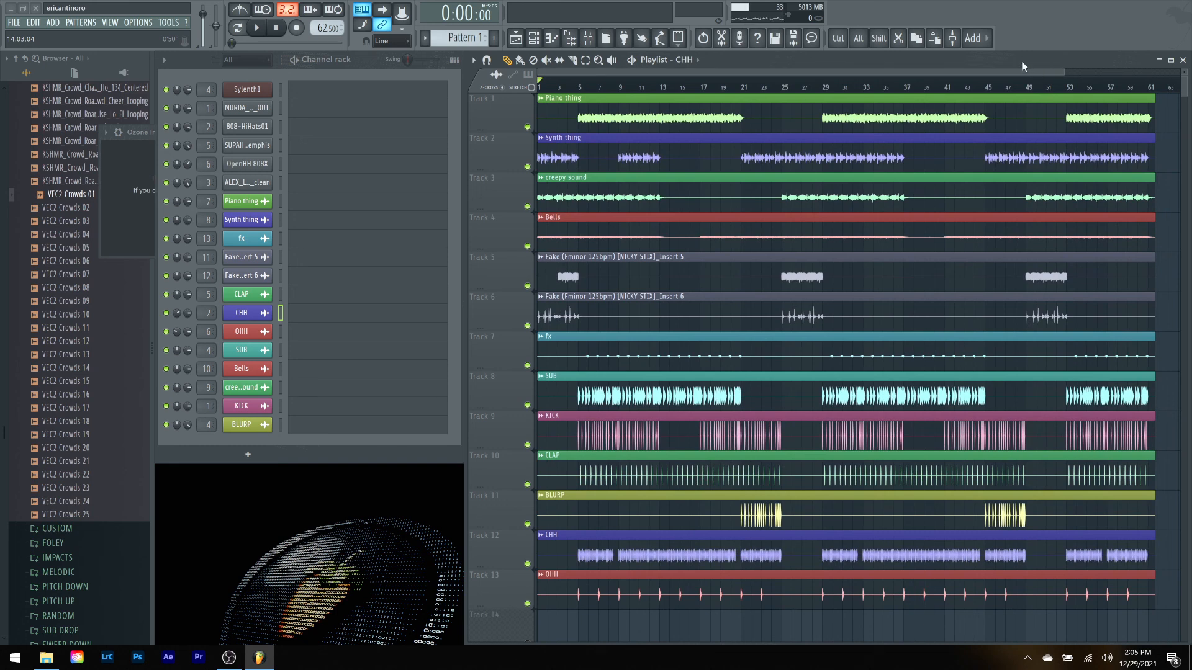
click(229, 657)
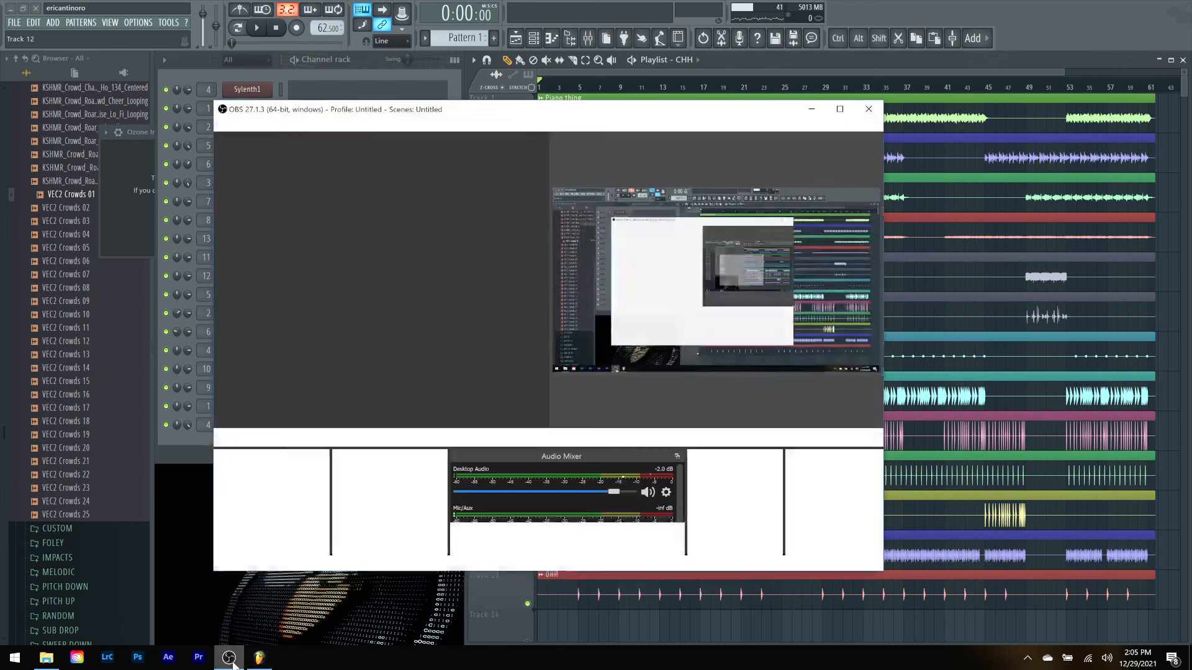
click(816, 486)
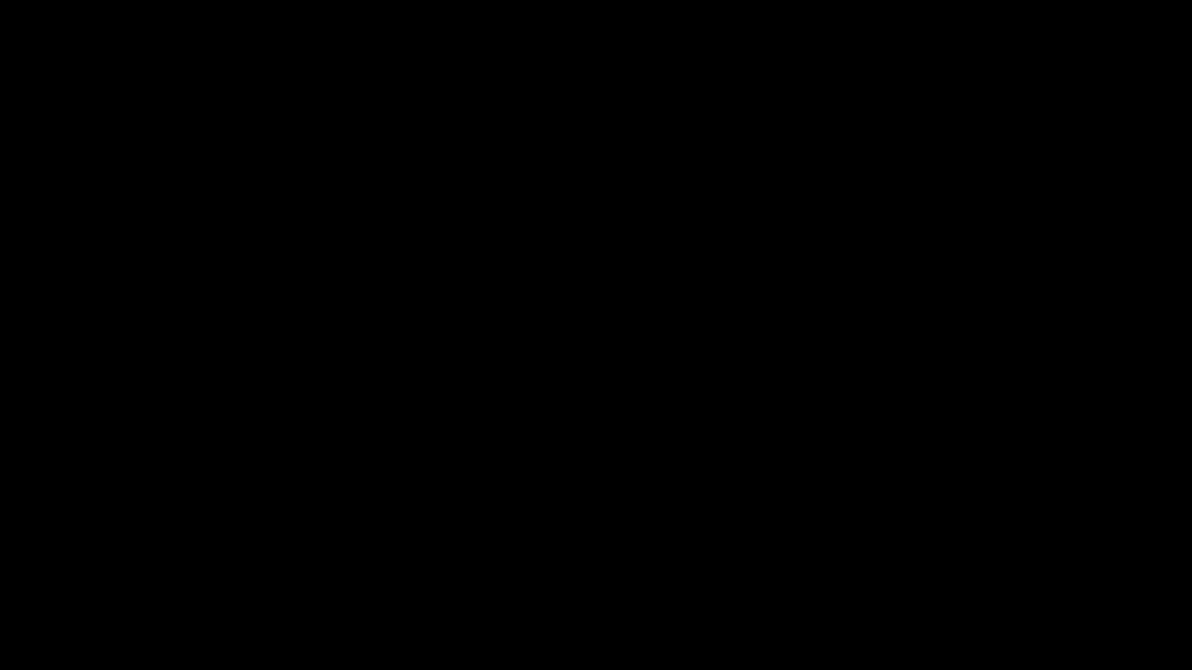